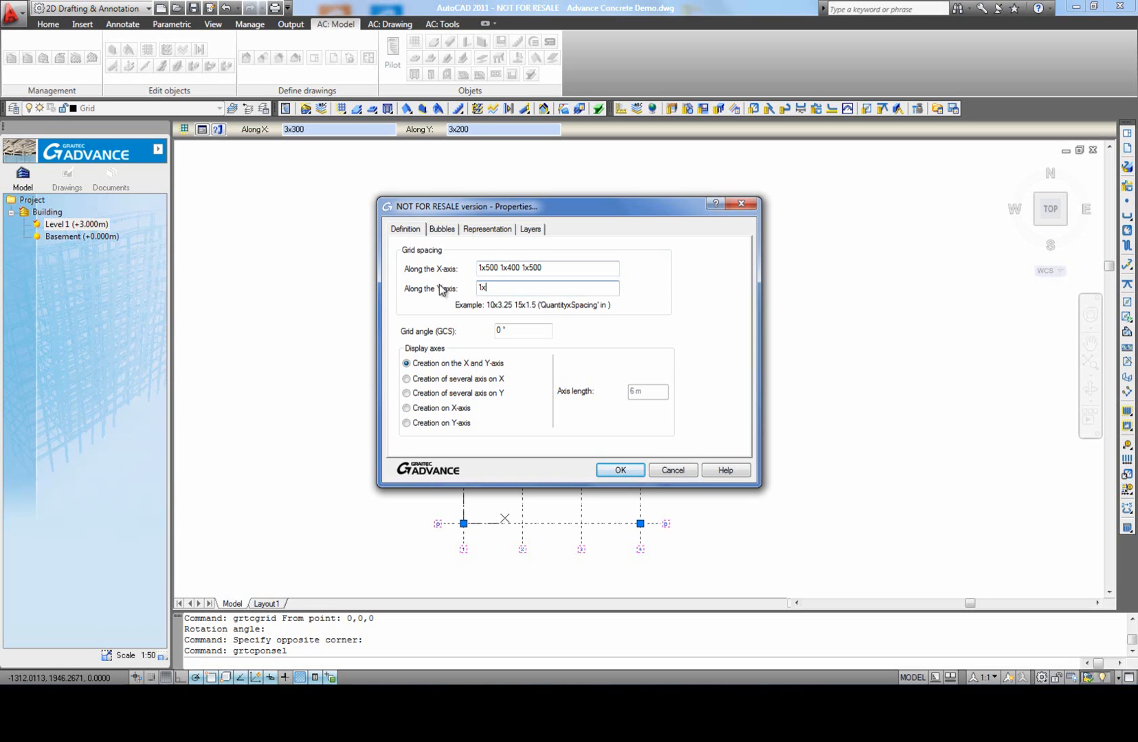
Step: Set the grid's spacing along the Y-axis to 1x450 1x400 1x450
text(1x400 1x450)
Step: Review the grid's bubble types, positions, numbering options, representation settings and layer assignment
click(437, 232)
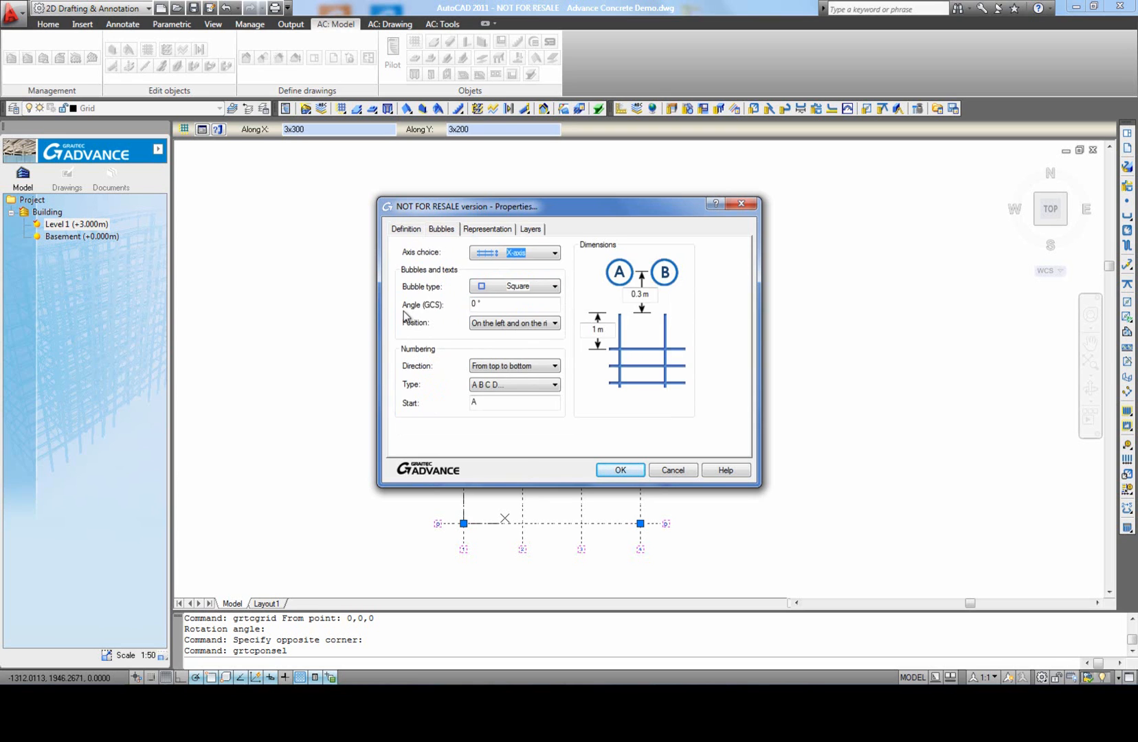
click(554, 255)
click(555, 287)
click(556, 289)
click(554, 323)
click(554, 322)
click(555, 366)
click(553, 367)
click(554, 384)
click(554, 384)
click(486, 231)
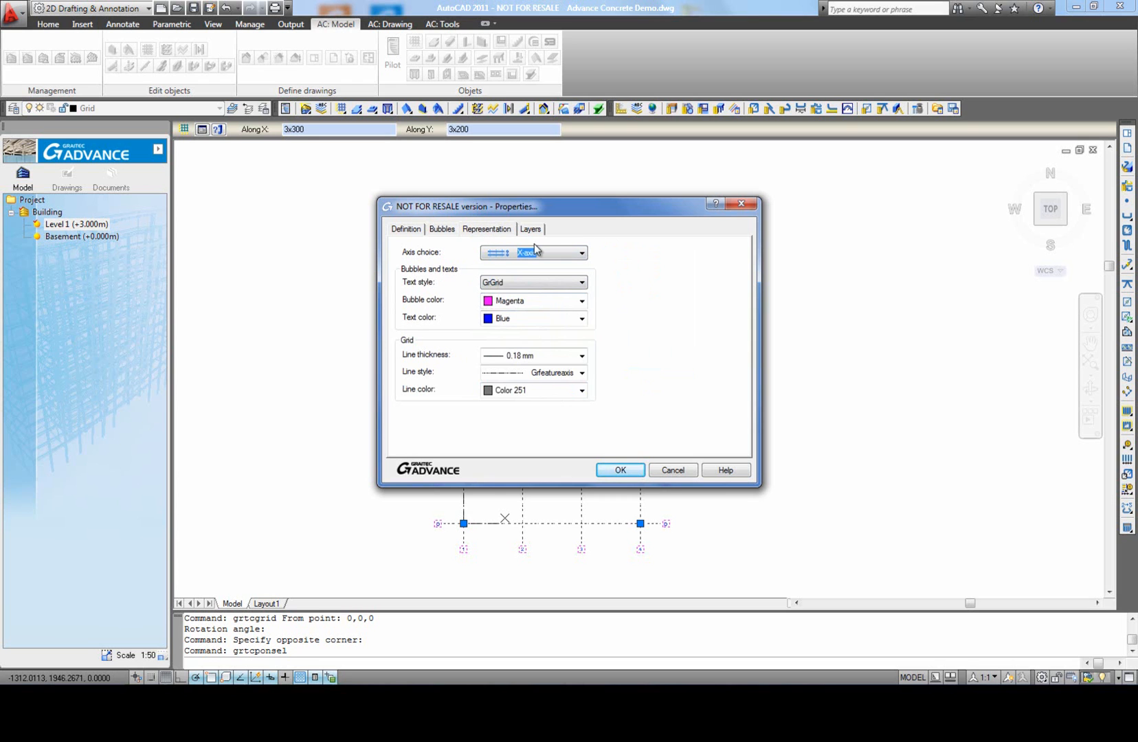
click(529, 230)
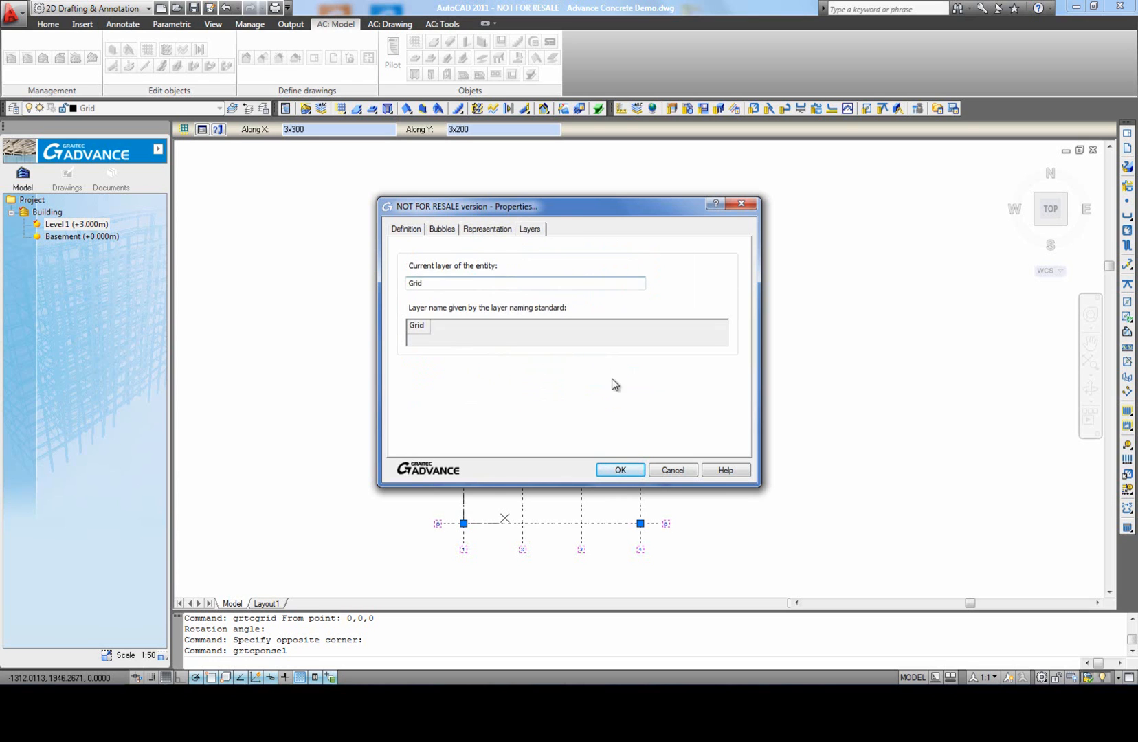
Step: Apply the grid property changes, deselect the grid and fit it in view
click(620, 470)
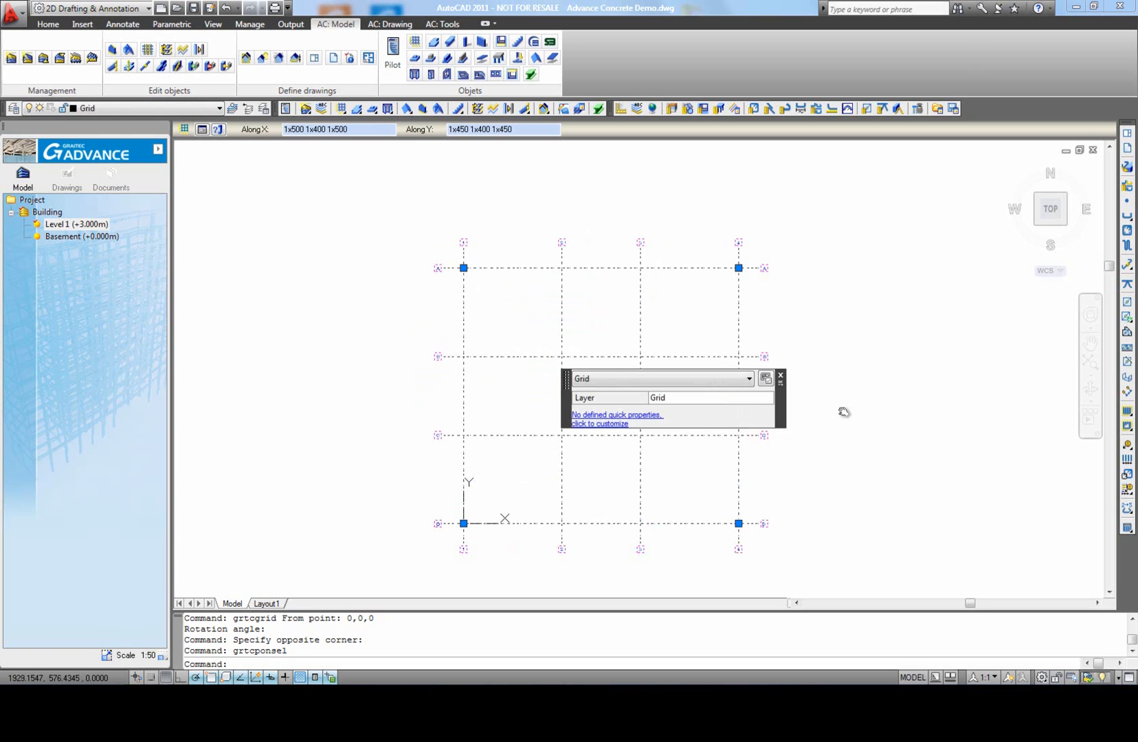
key(Escape)
middle_click(825, 421)
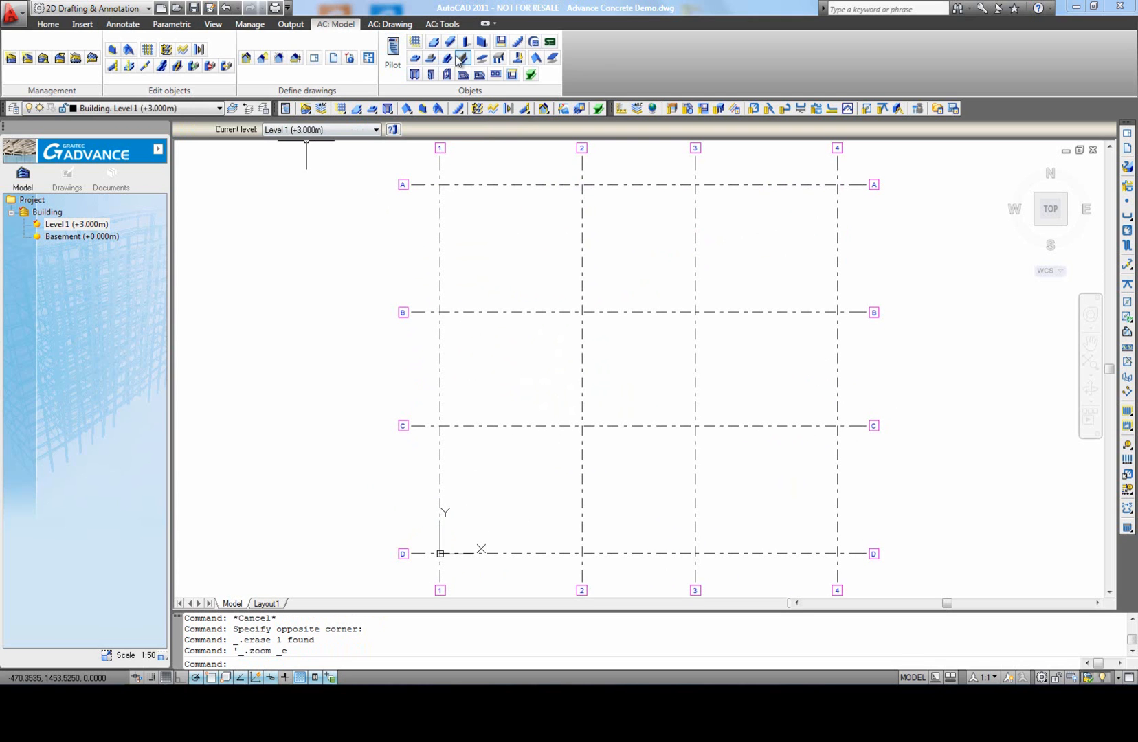
Step: Place an unrotated R20x30 concrete column at the intersection of axes A and 1, and end the column command
click(469, 47)
scroll(457, 237, up, 3)
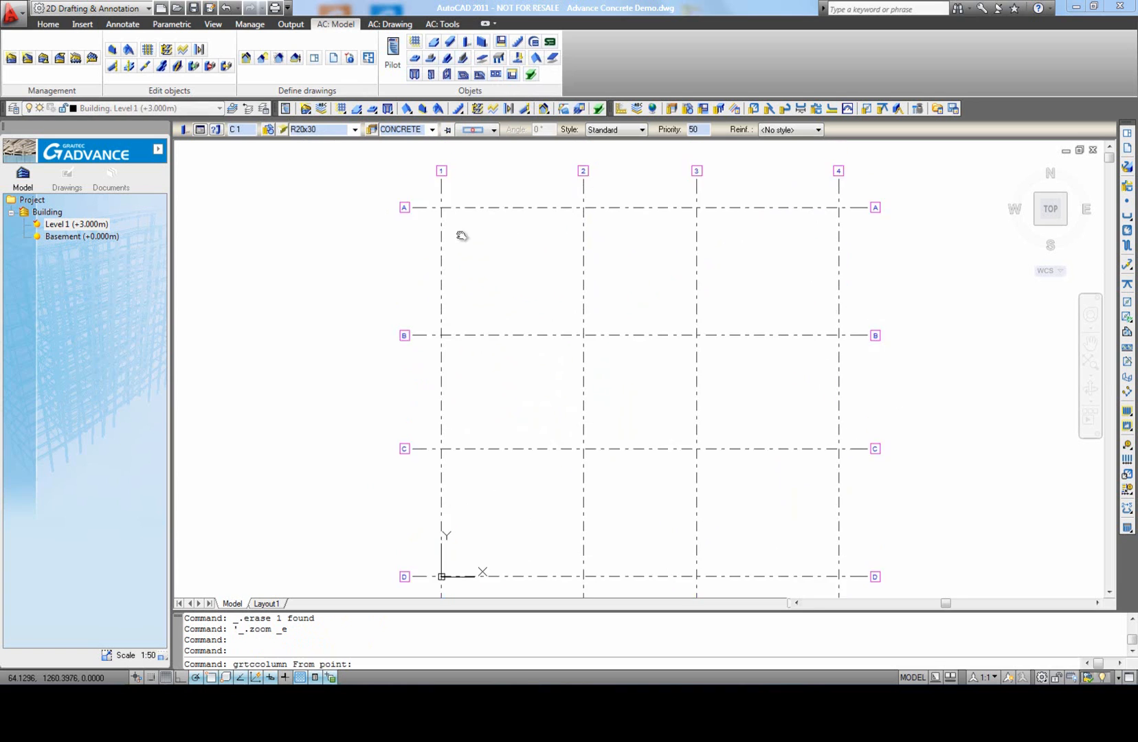
click(437, 258)
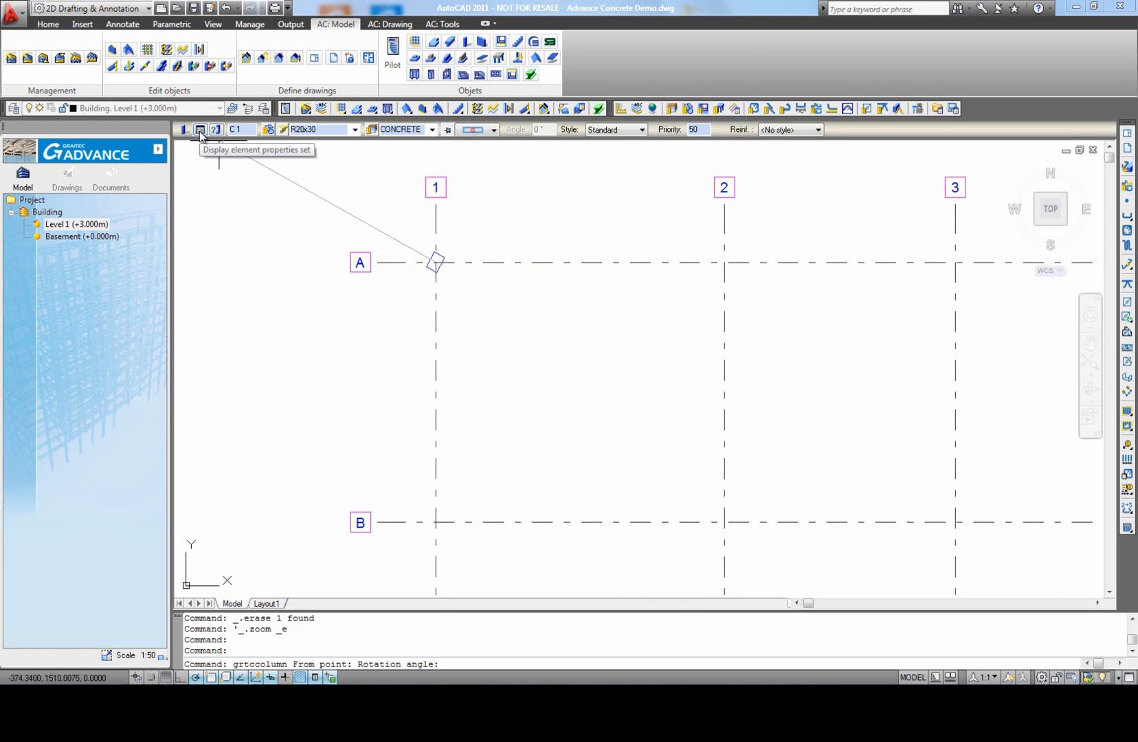
click(508, 259)
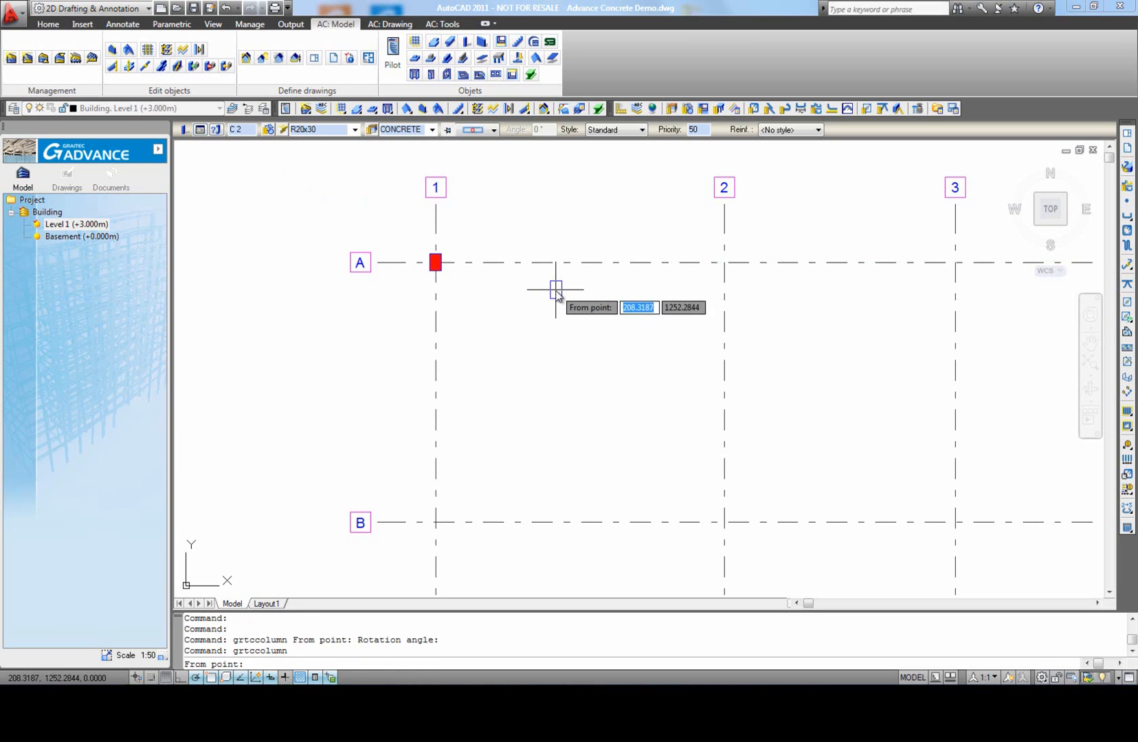
click(546, 285)
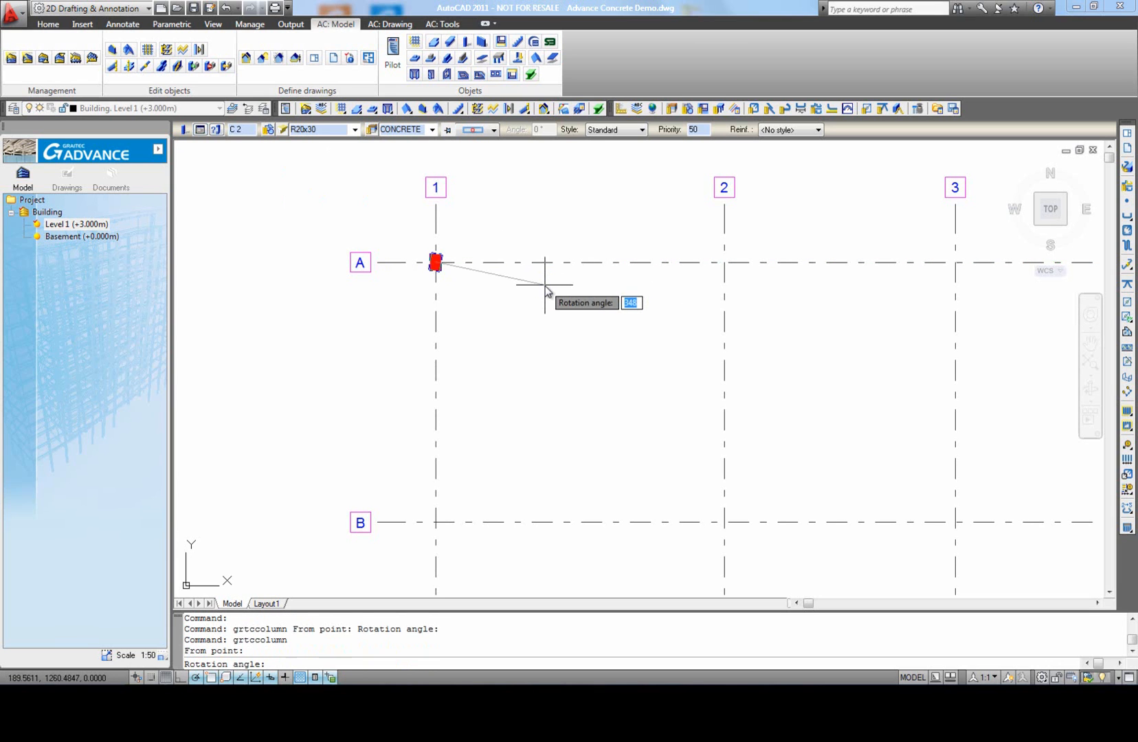
key(Escape)
Step: Change the section of the column at A-1 to a rectangular one with height 40 cm and width 40 cm
click(437, 260)
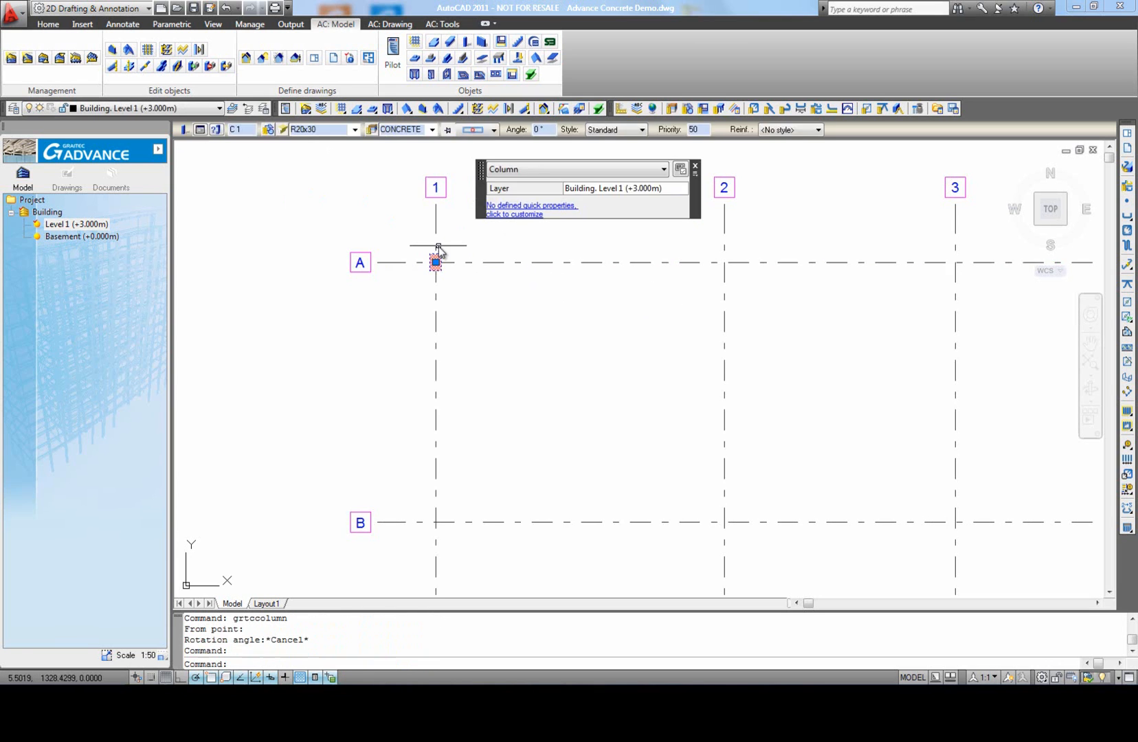
click(199, 129)
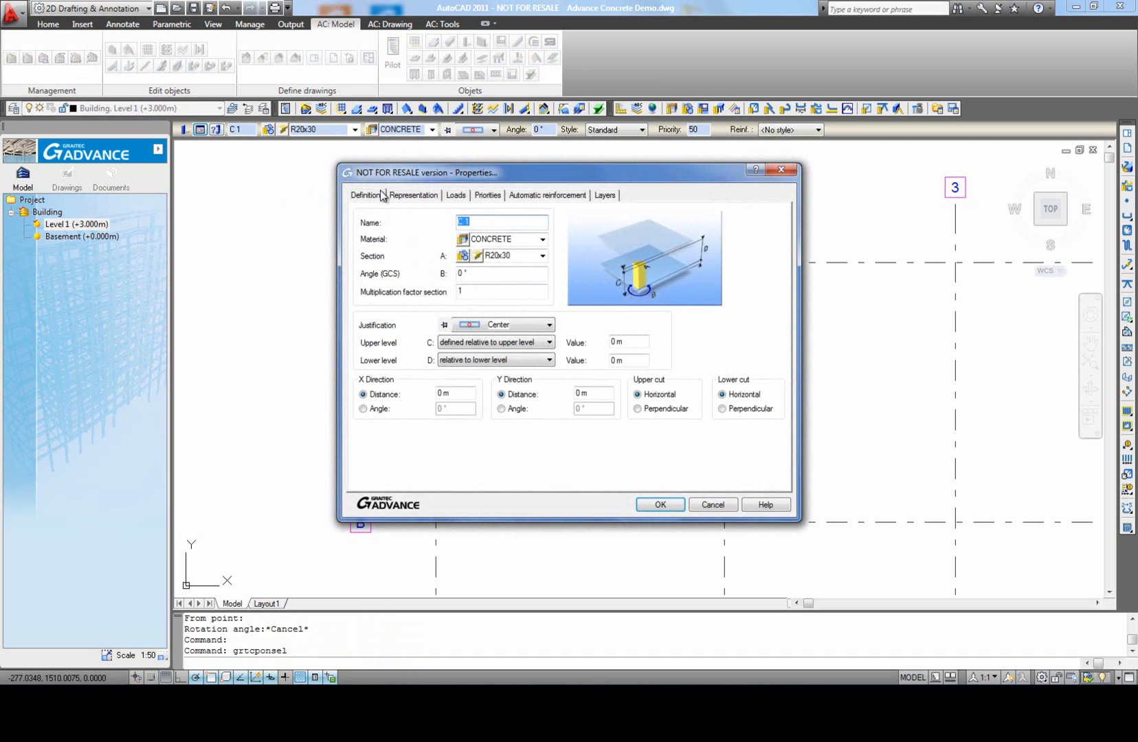
click(543, 242)
click(543, 242)
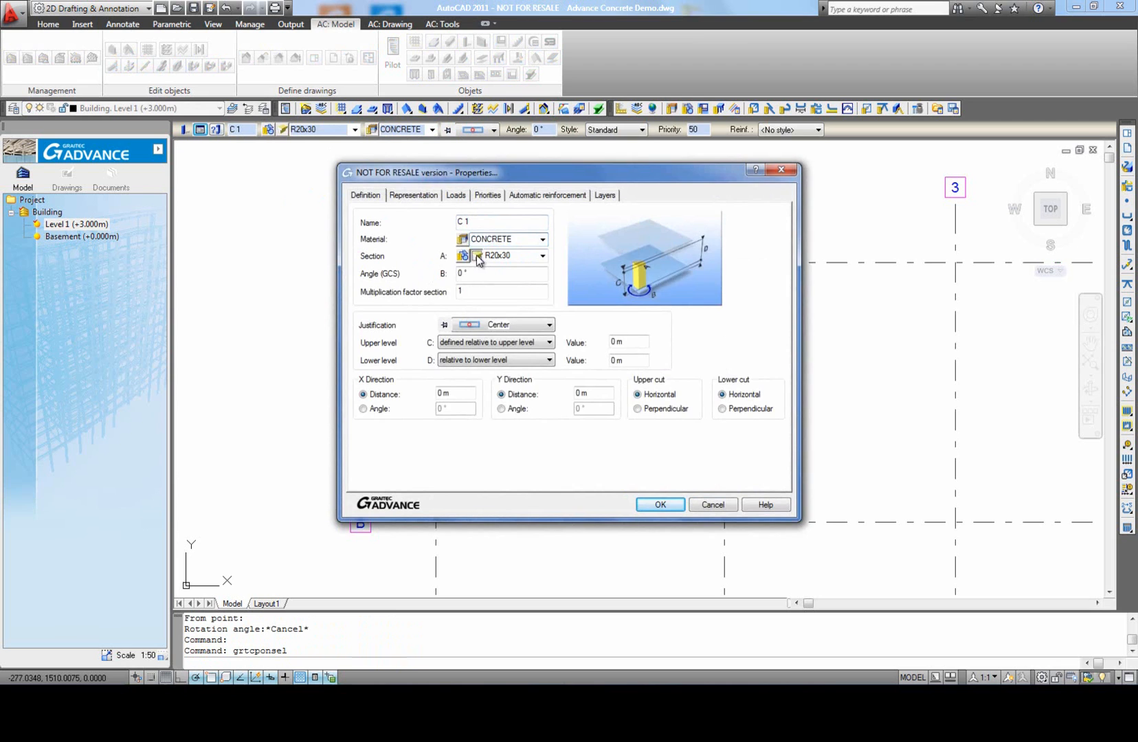
click(477, 257)
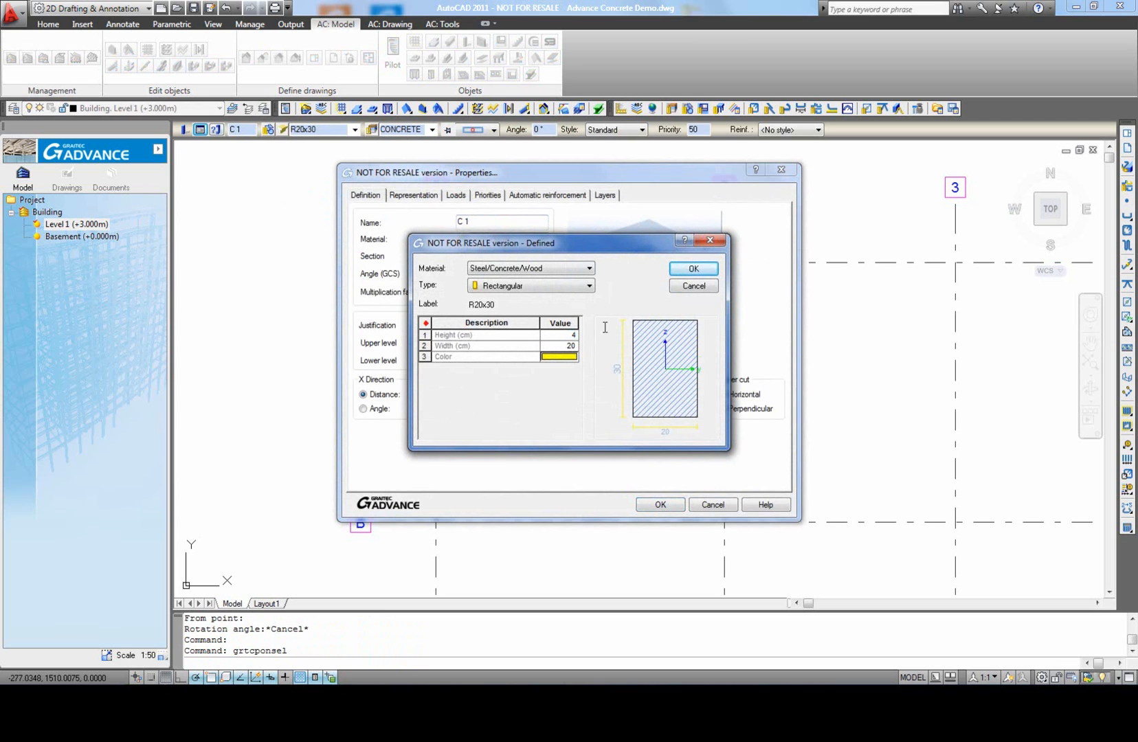
key(Return)
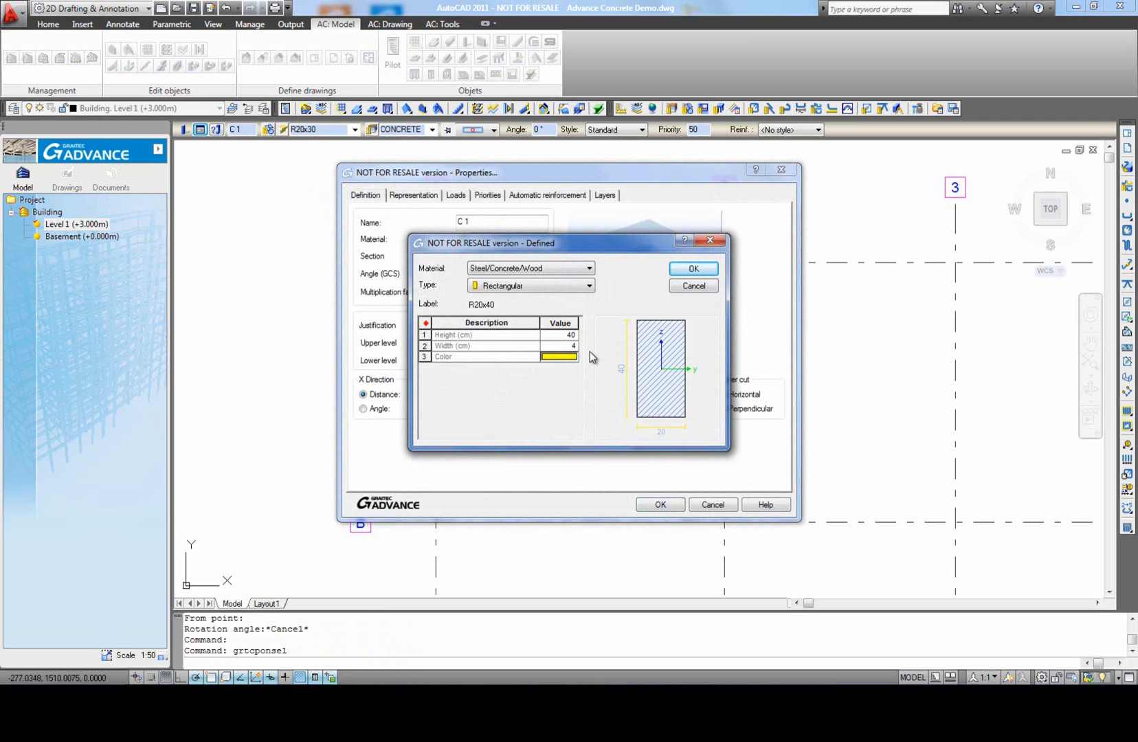
click(689, 270)
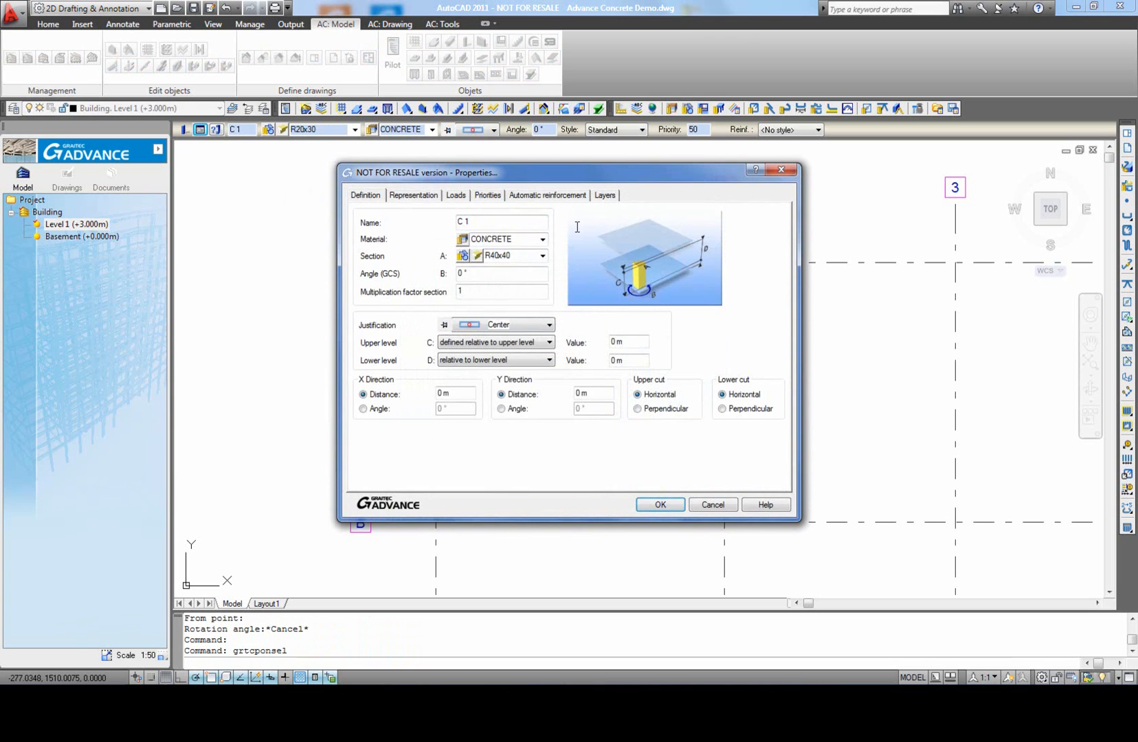
Step: Review the column's representation, priorities, automatic reinforcement and layer settings, and apply the property changes
click(411, 197)
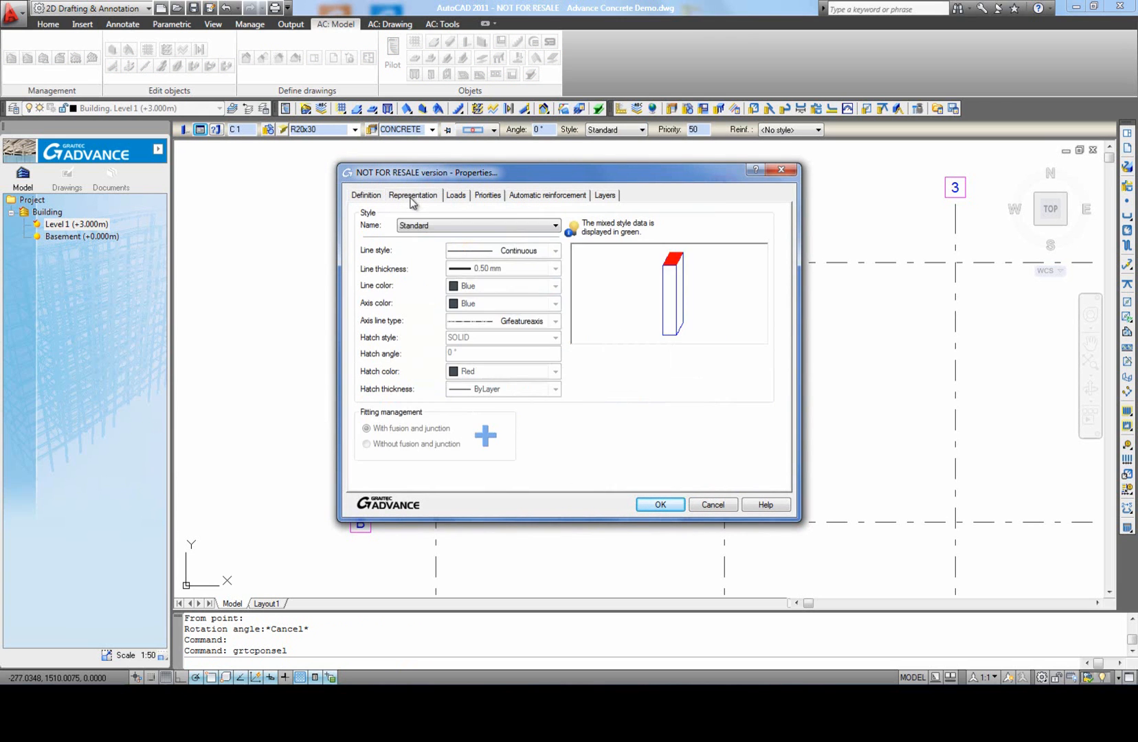
click(489, 197)
click(536, 197)
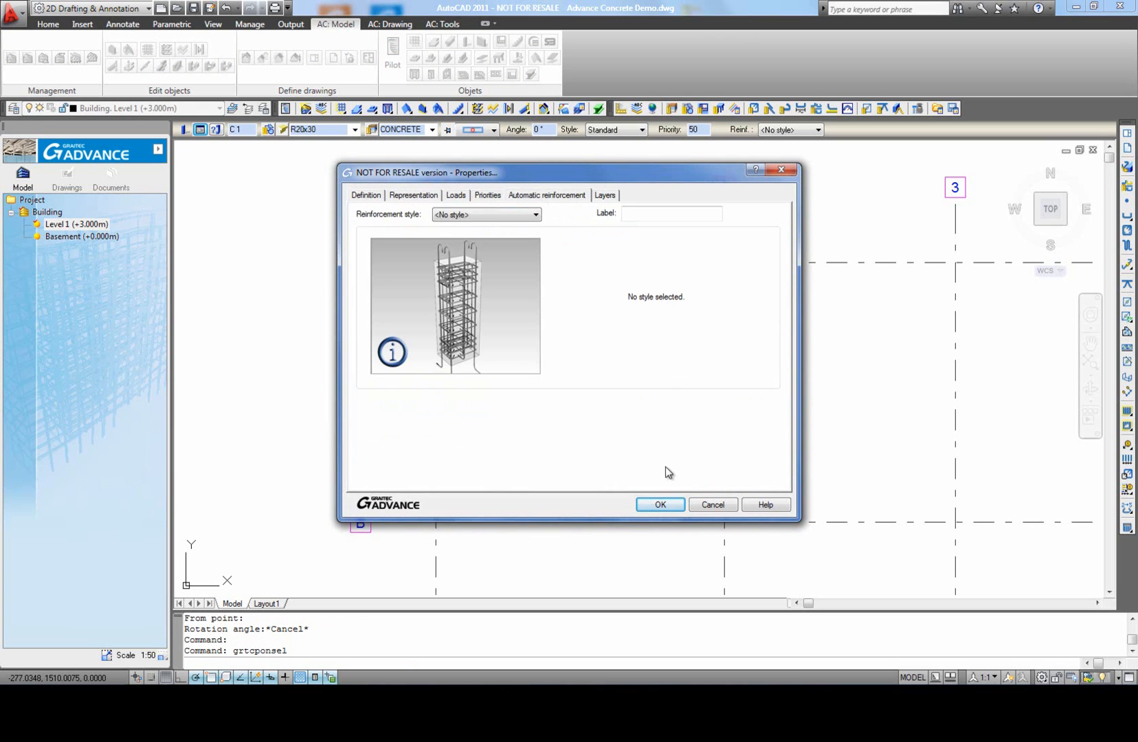
click(602, 196)
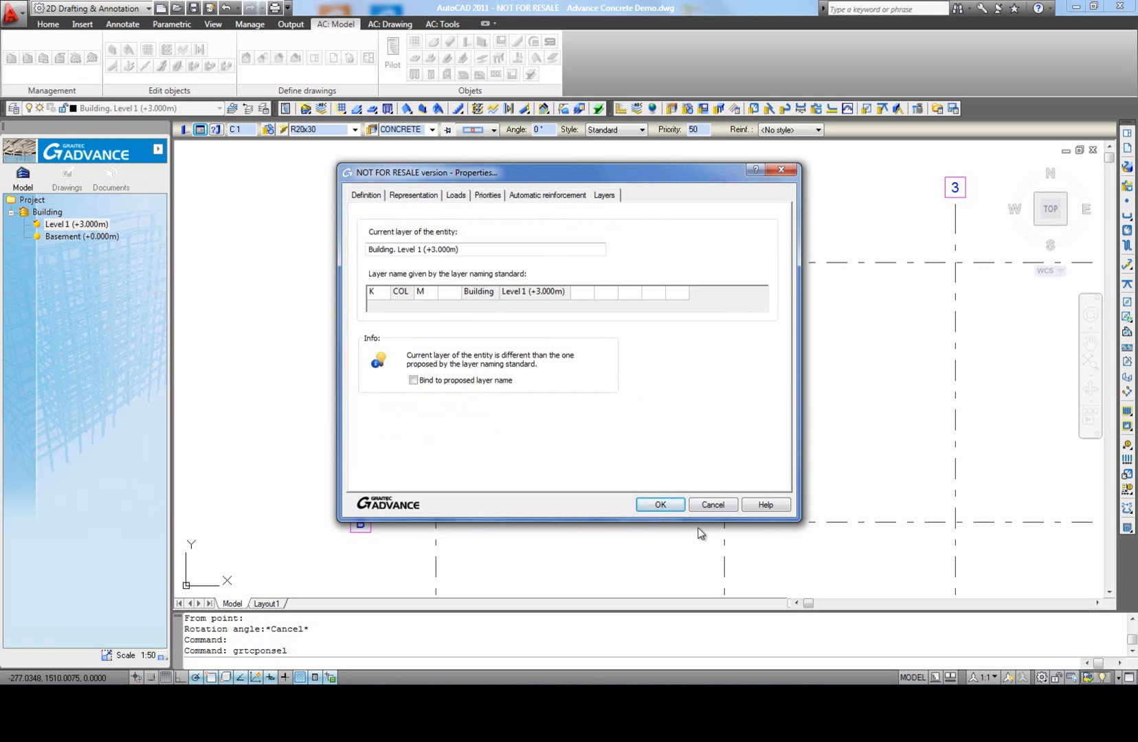
click(671, 505)
key(Escape)
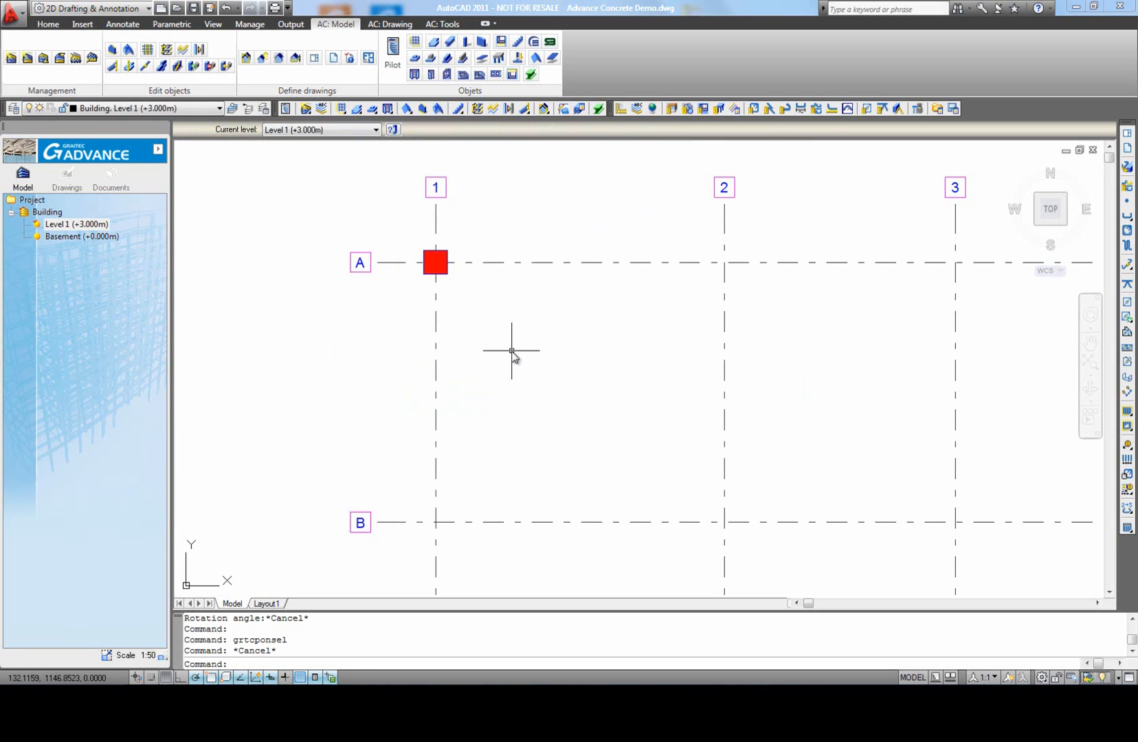
Step: Set the section for new columns to 40 x 40 cm and place an unrotated column at grid intersection A-2
middle_drag(497, 325, 498, 336)
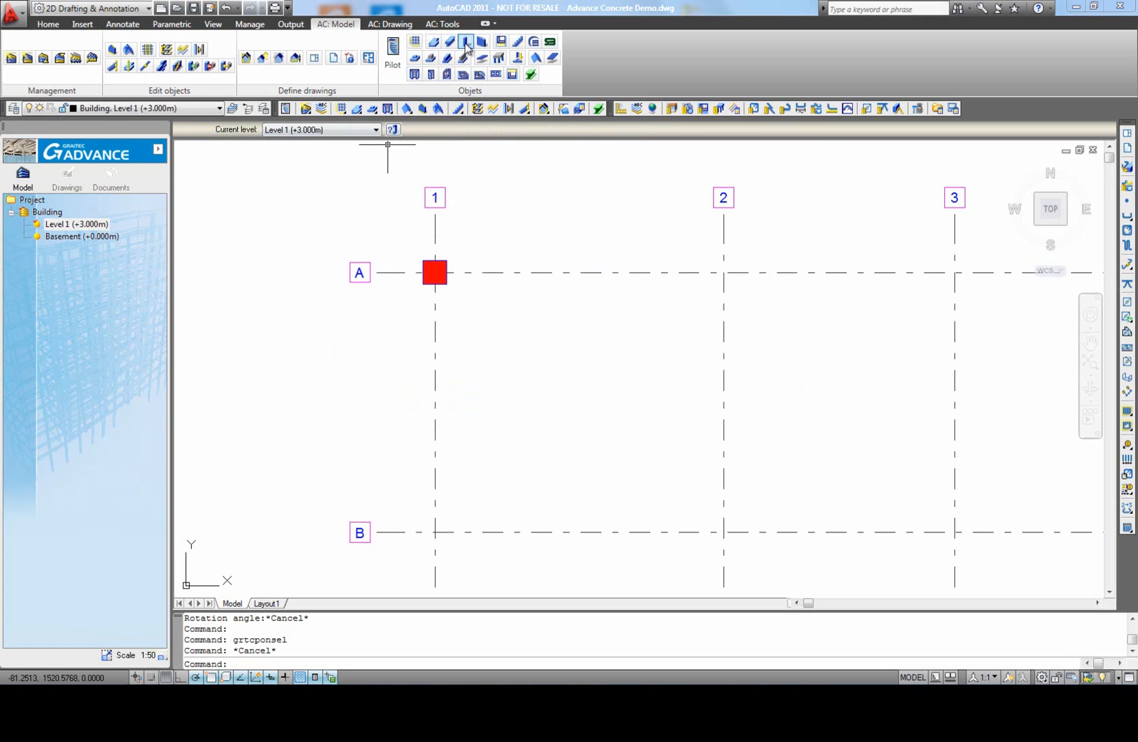
click(466, 44)
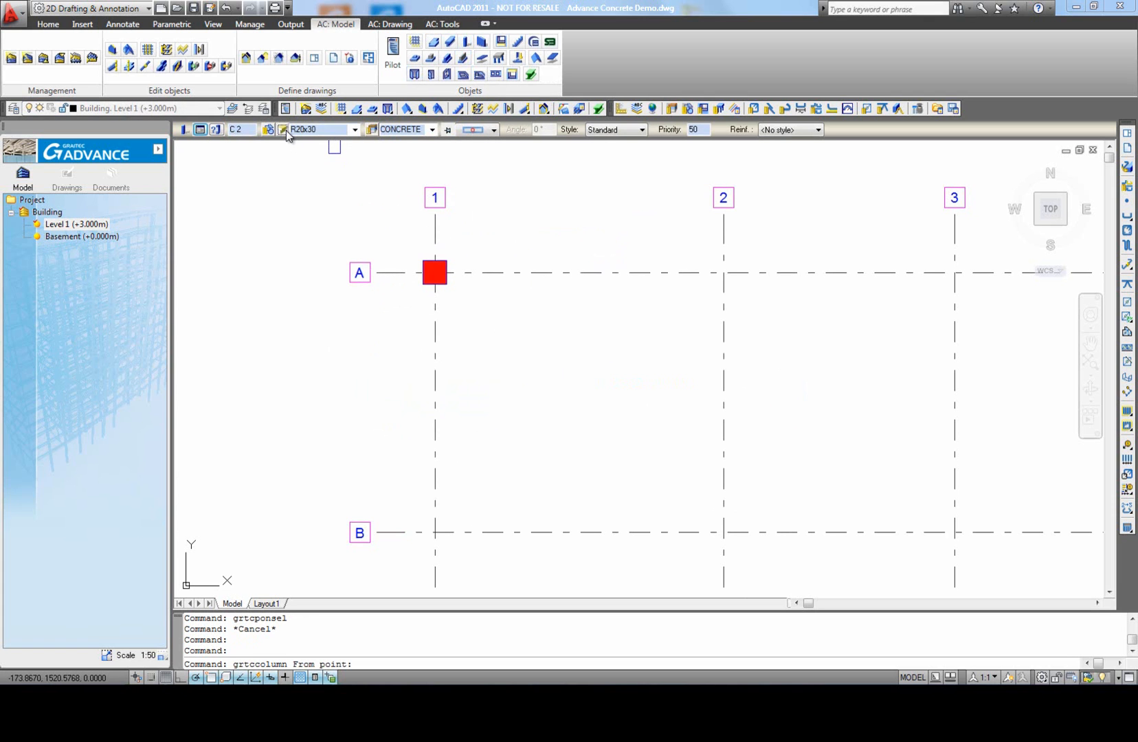
click(285, 130)
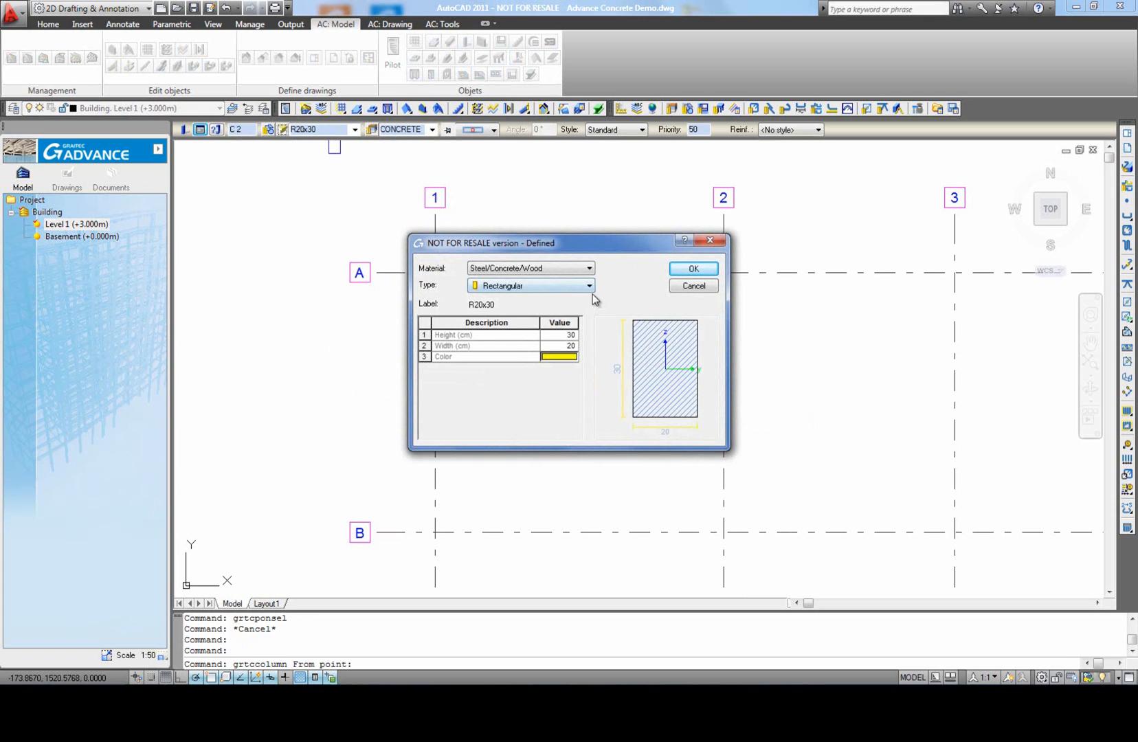
click(561, 346)
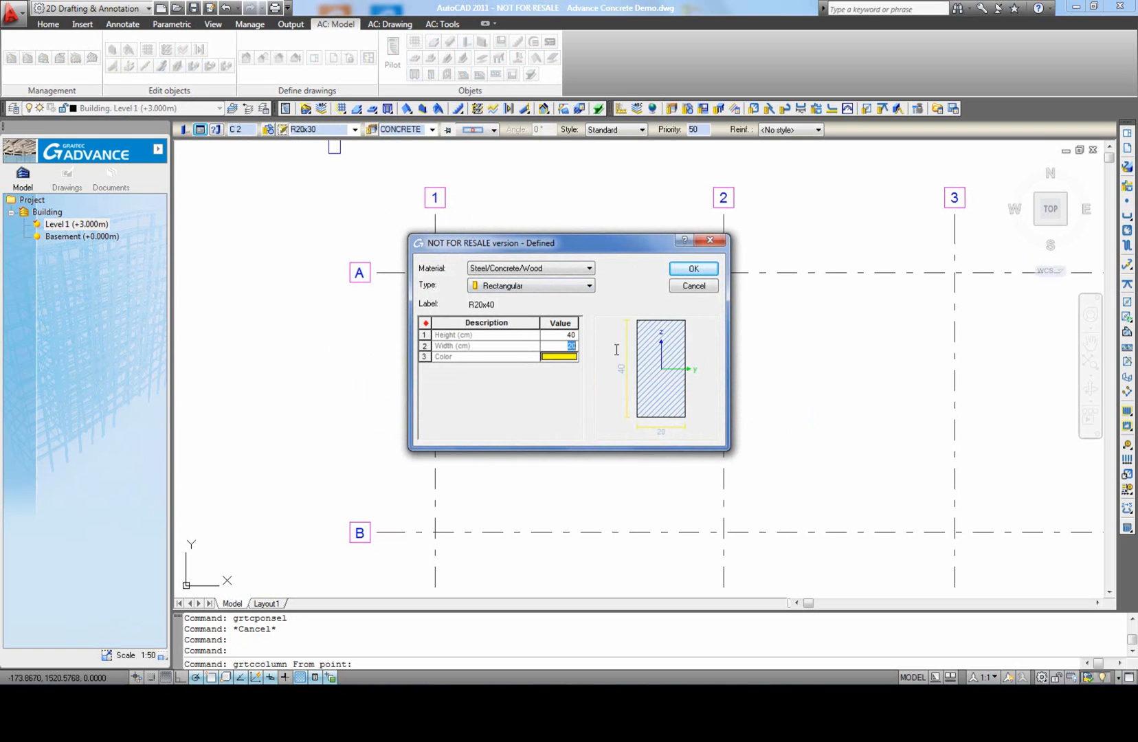
click(698, 274)
click(724, 273)
click(778, 273)
Step: Place unrotated R40x40 columns at grid intersections A-3 and A-4, and end the column command
scroll(769, 335, down, 2)
middle_drag(805, 337, 546, 349)
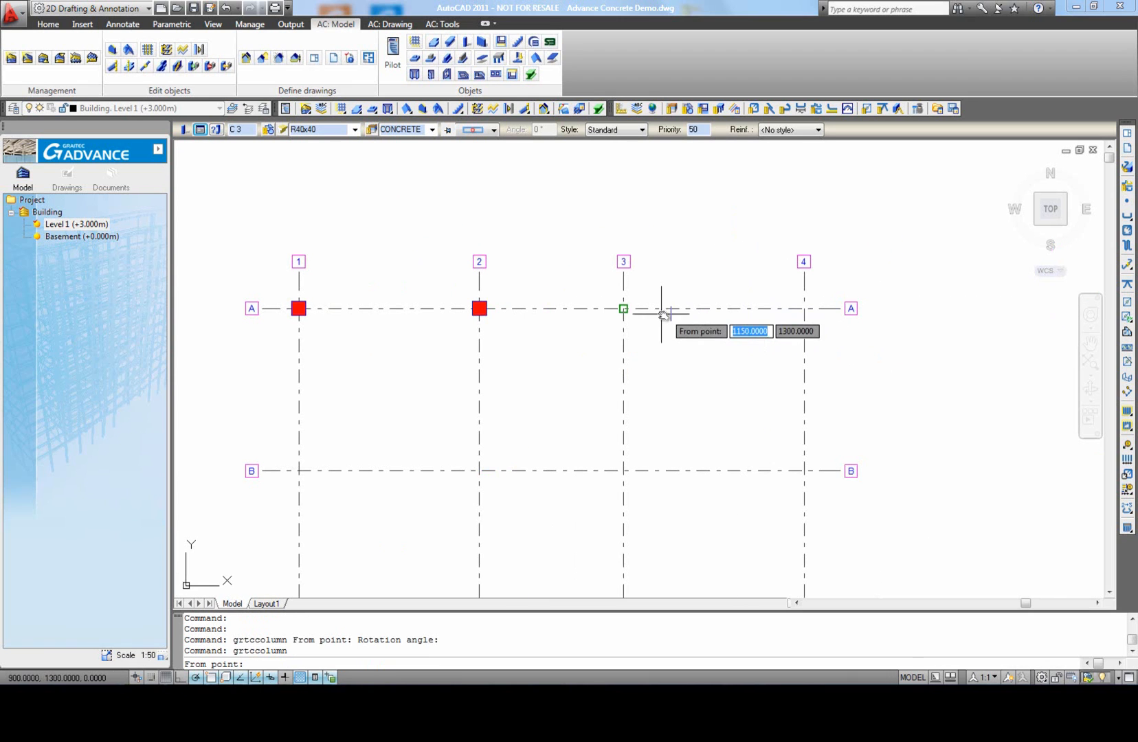
click(623, 308)
click(654, 309)
click(804, 309)
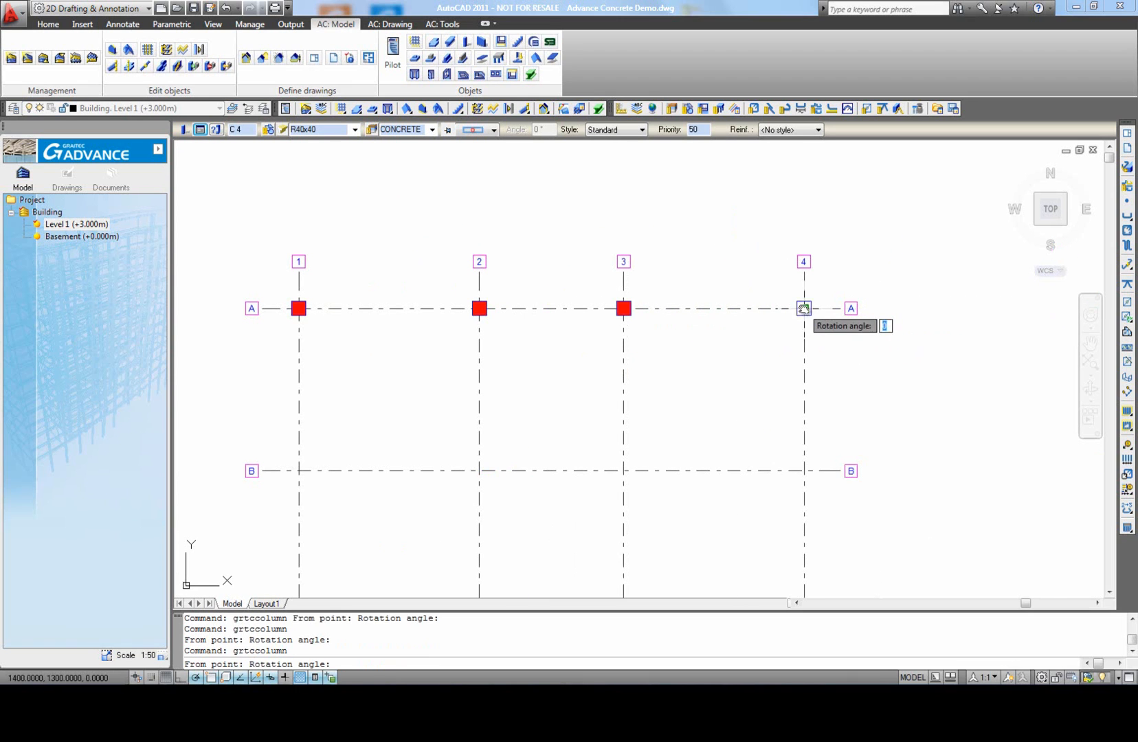
click(823, 308)
right_click(823, 309)
key(Escape)
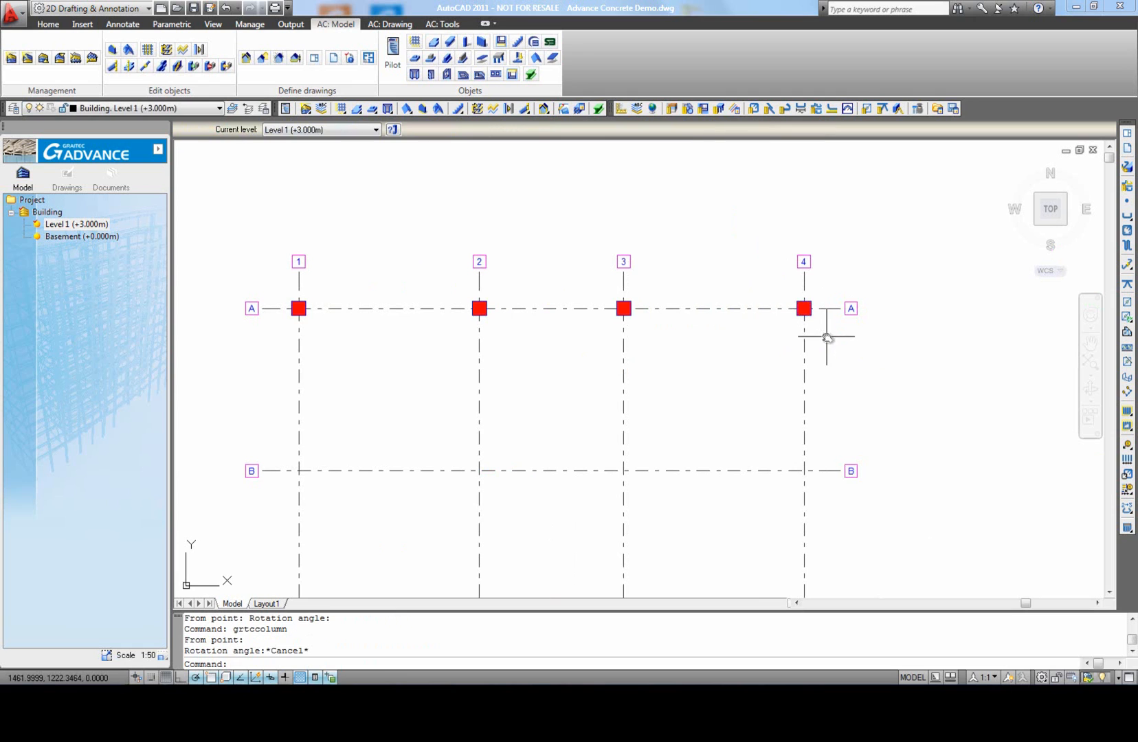
Step: Copy the four columns on axis A to axes B, C and D, using the column at A-4 as the base point
middle_drag(693, 377, 708, 372)
click(300, 290)
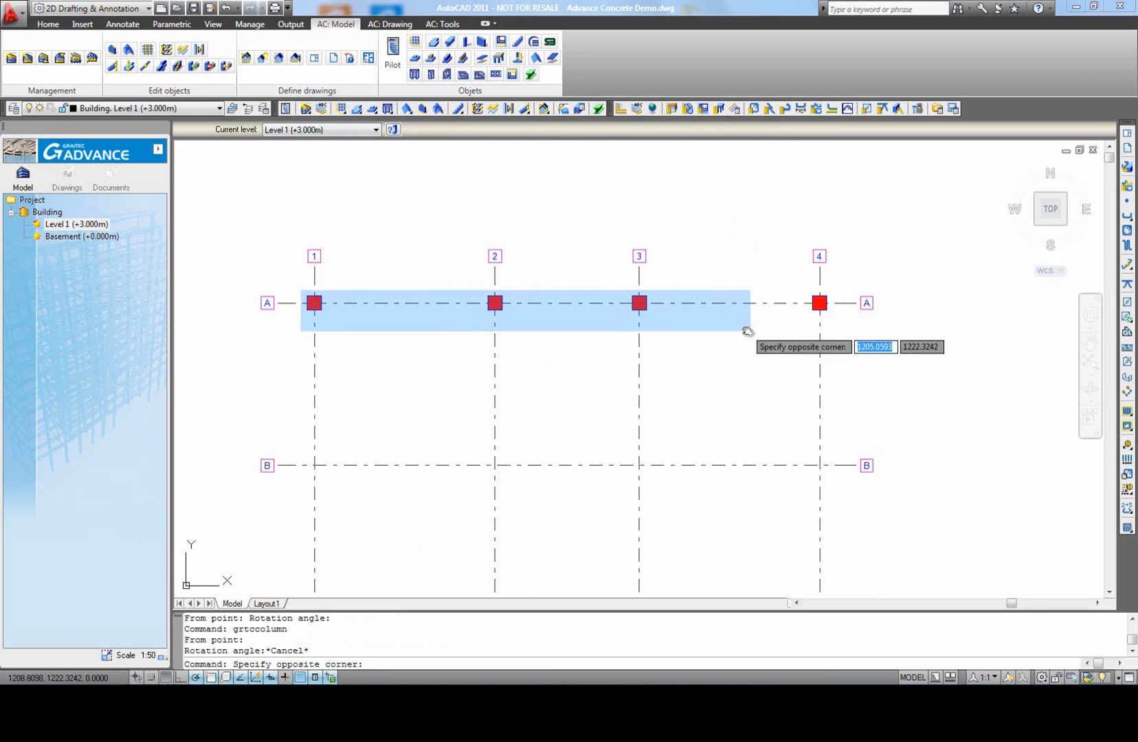
click(823, 329)
text(co)
key(Return)
click(819, 303)
click(817, 465)
scroll(777, 384, down, 2)
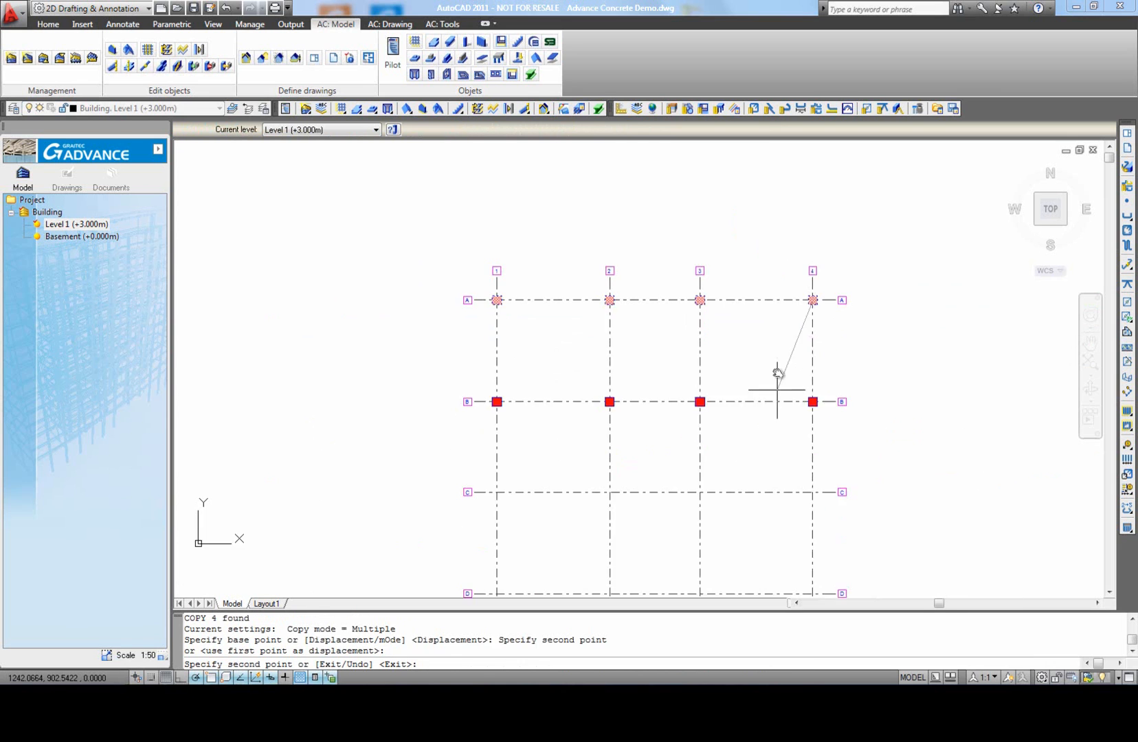
click(802, 390)
click(803, 491)
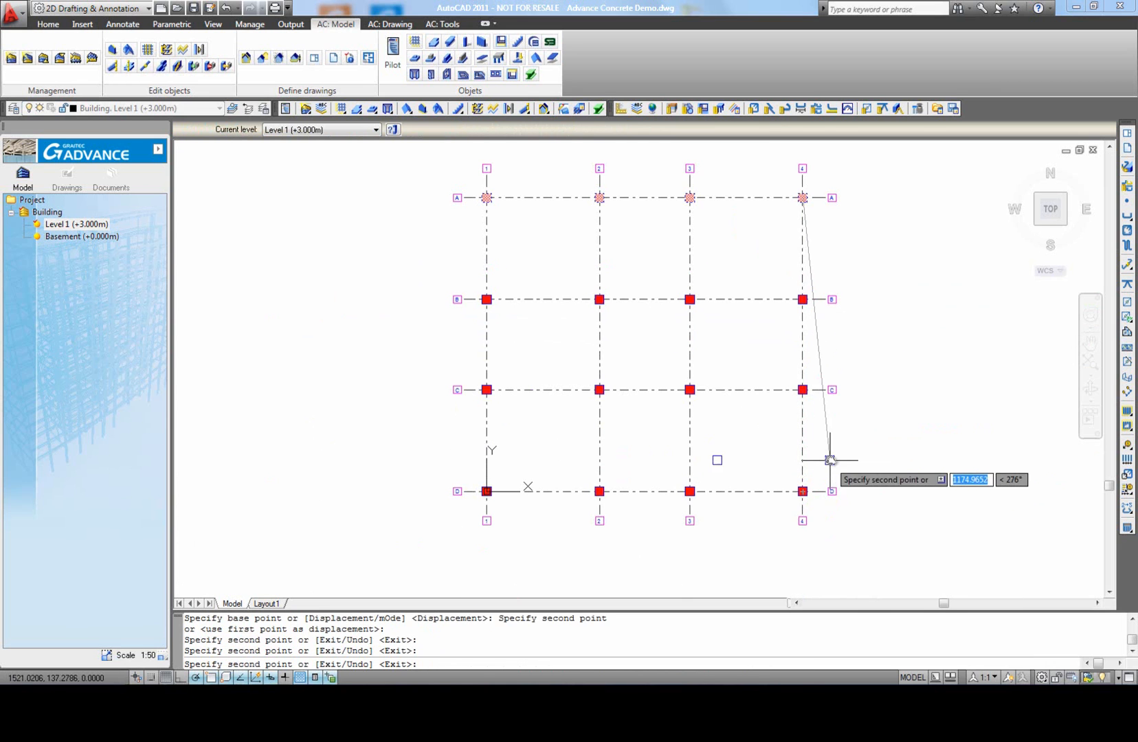
right_click(828, 459)
click(860, 466)
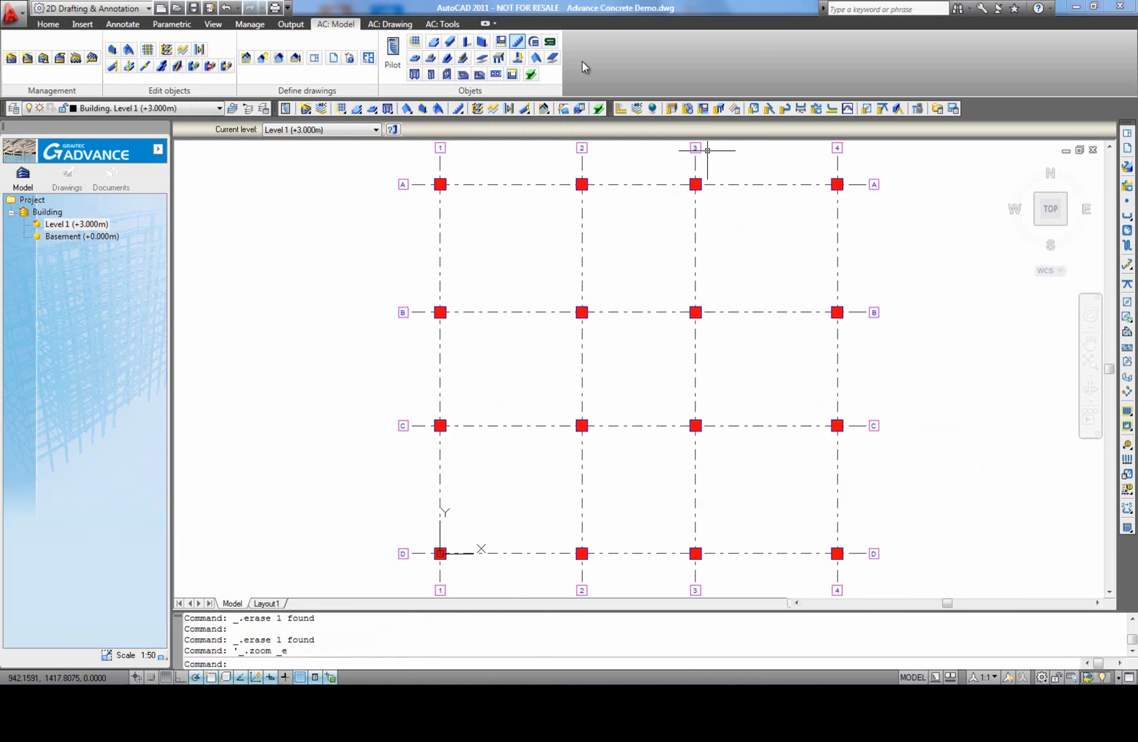
Step: Create R20x30 concrete beams along axis 1 from A to B, B to C and C to D
click(450, 43)
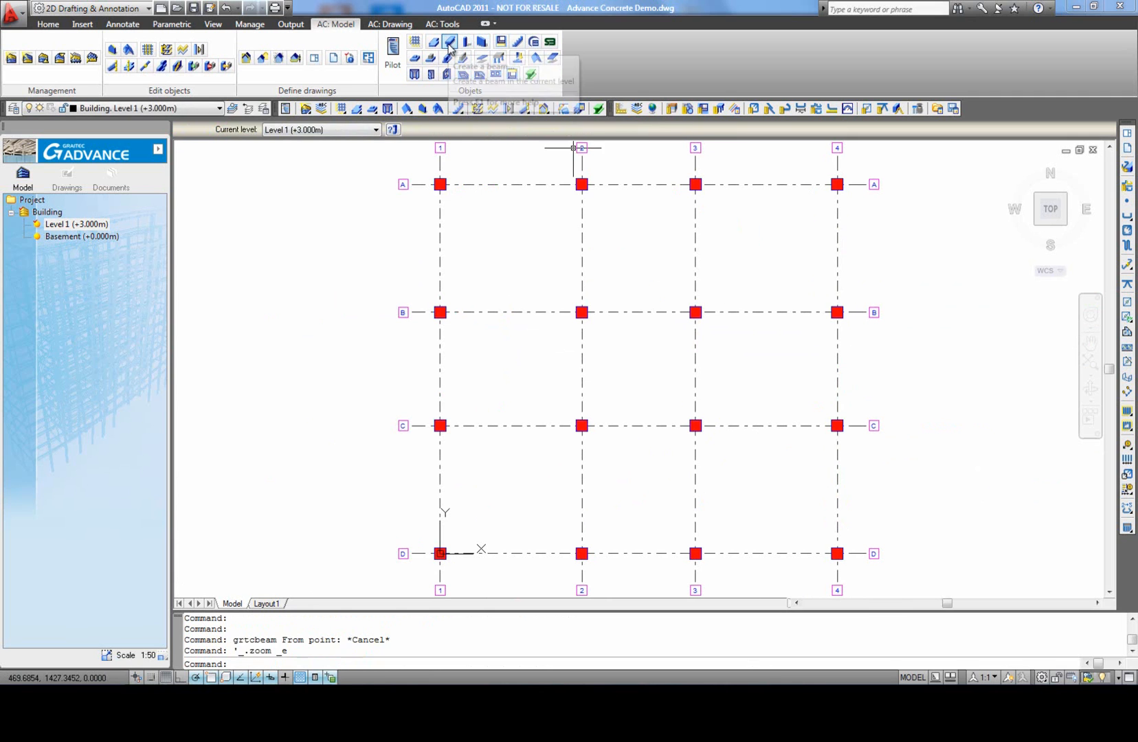
click(450, 43)
click(440, 184)
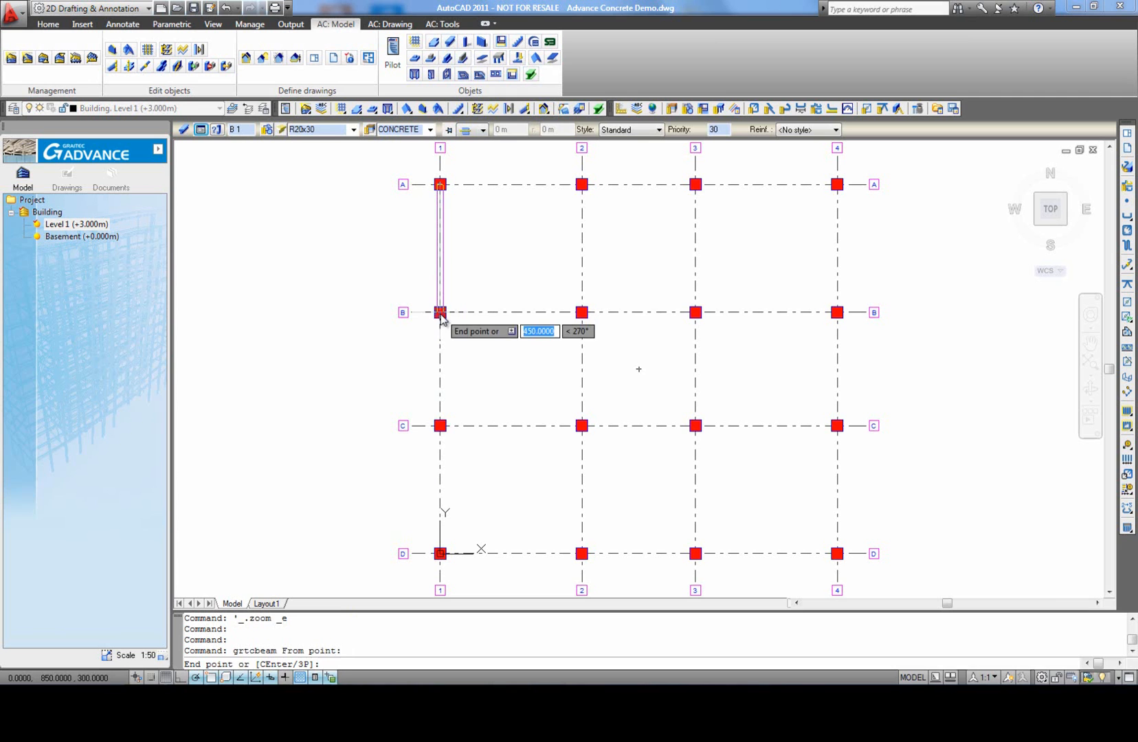
click(440, 312)
click(441, 426)
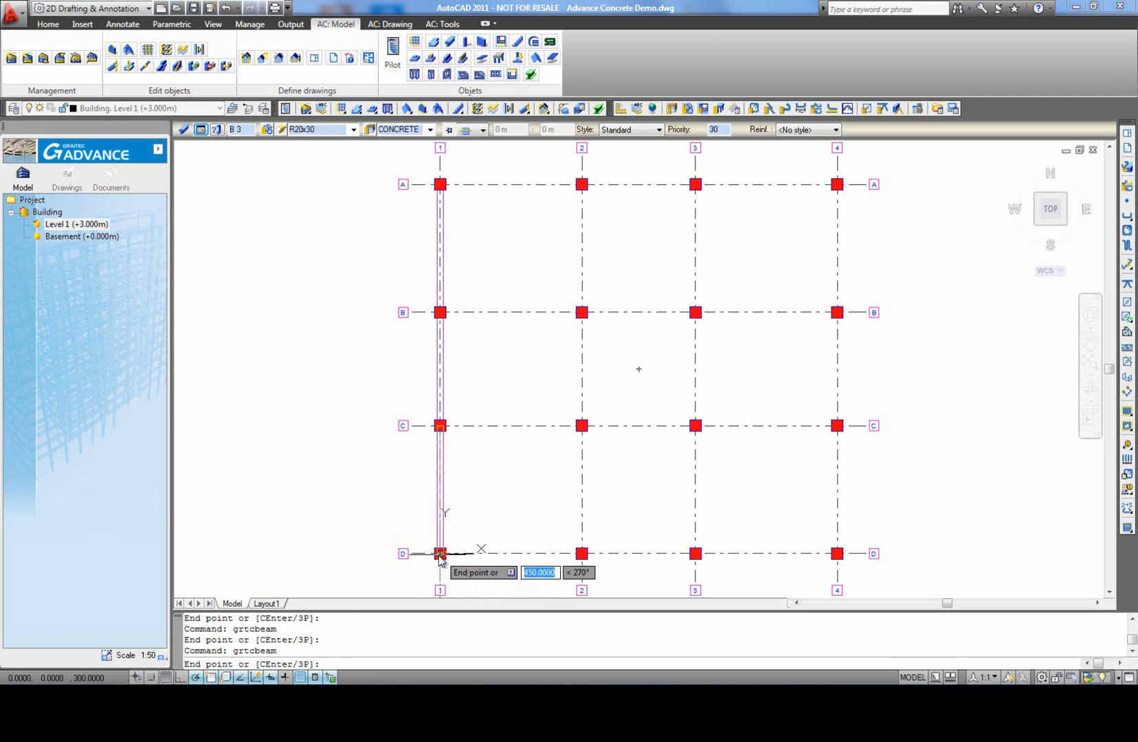
right_click(444, 310)
click(485, 323)
Step: Change the section of the axis 1 beam between A and B to 50 cm high and 25 cm wide
click(448, 285)
click(200, 129)
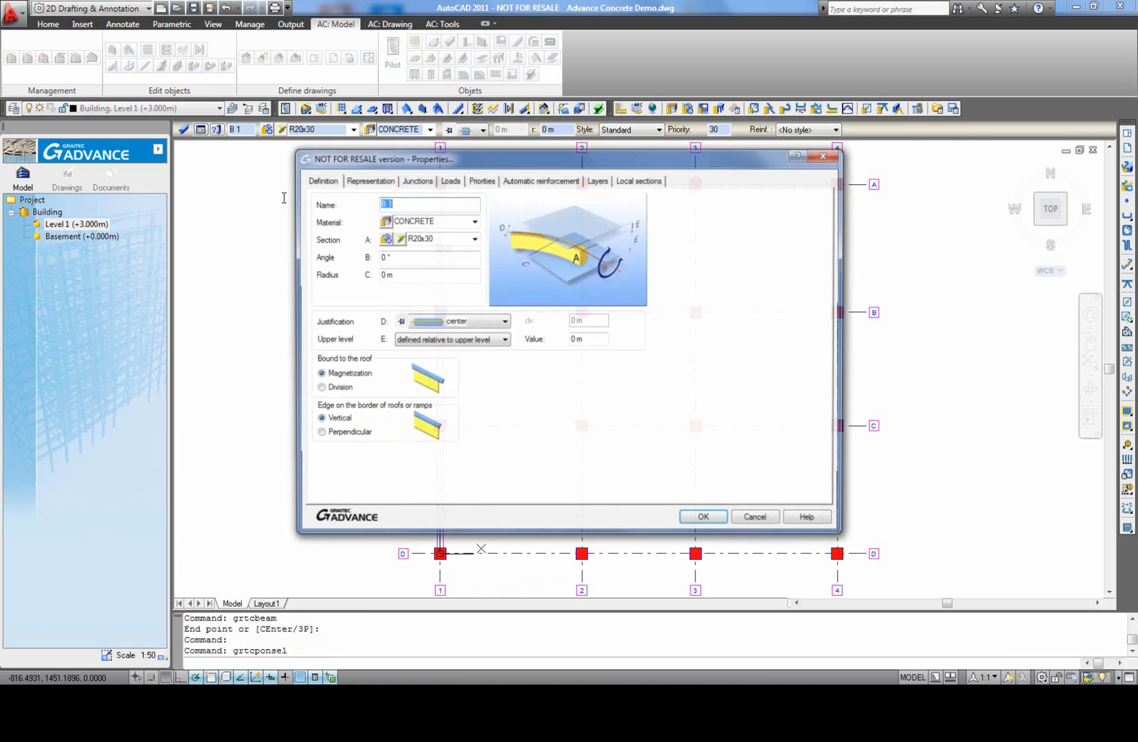
click(398, 239)
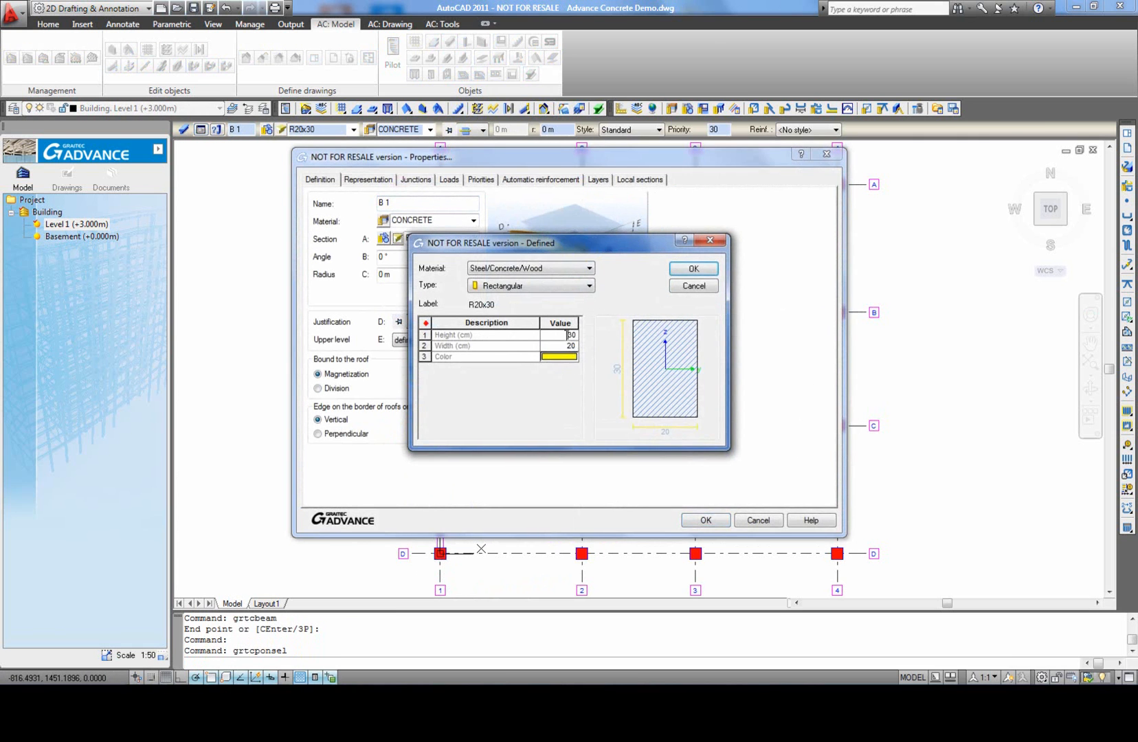
click(563, 347)
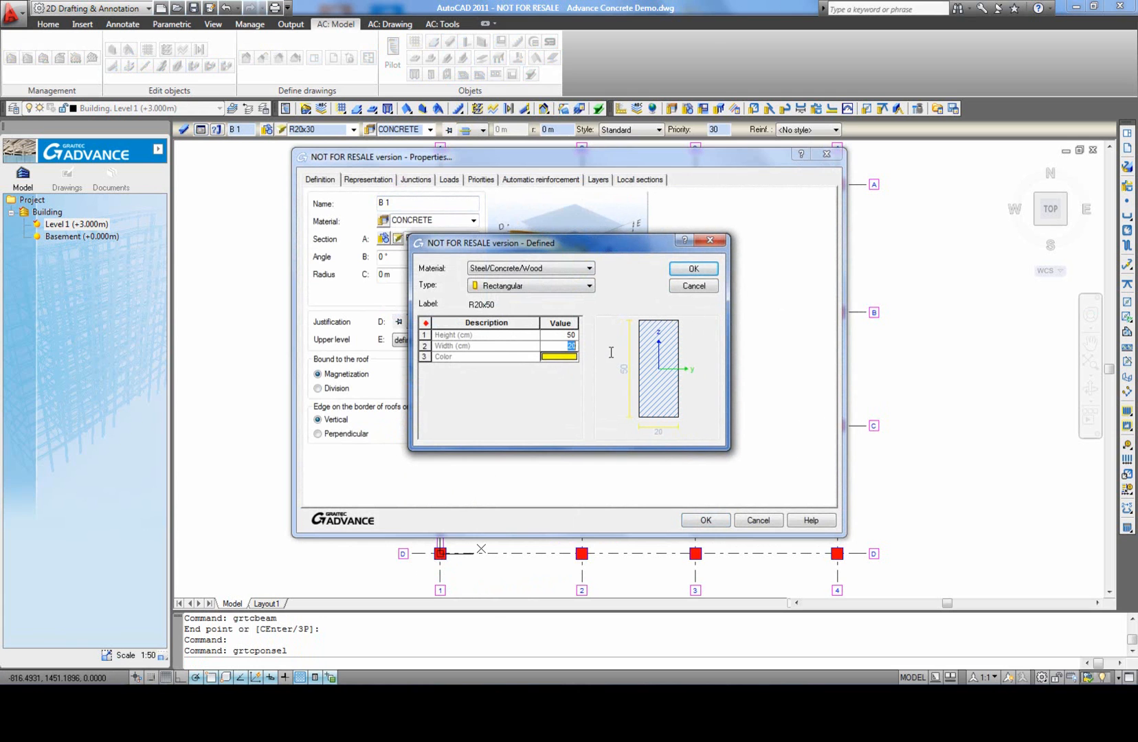
click(693, 269)
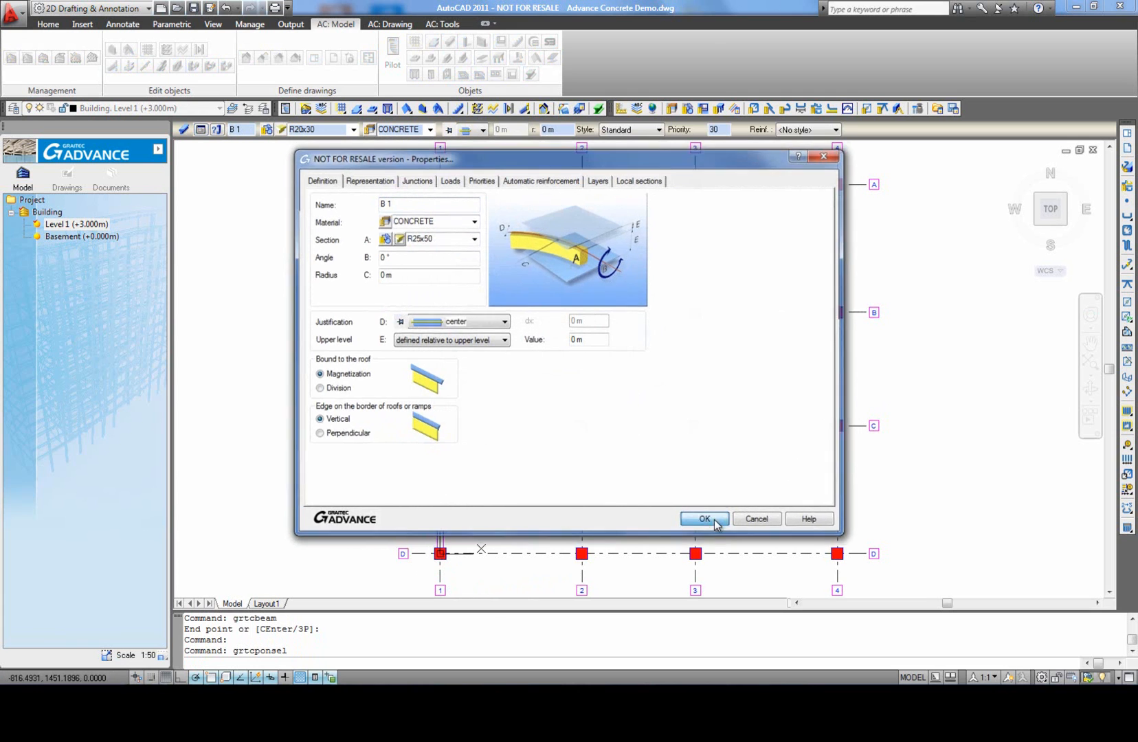
click(711, 520)
key(Escape)
Step: Match the properties of the axis 1 beam between A and B onto the other two beams on axis 1
text(ma)
key(Return)
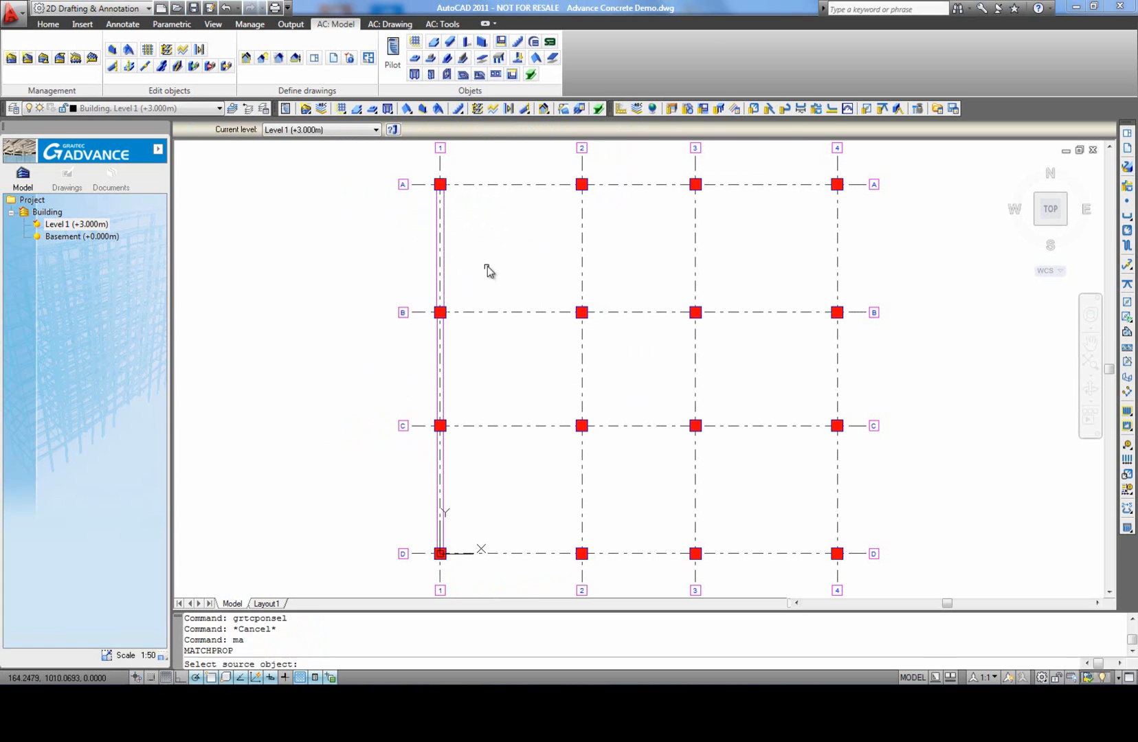
click(443, 274)
Step: Copy the three beams on axis 1 to axes 2, 3 and 4, using the column at A-1 as the base point
click(443, 273)
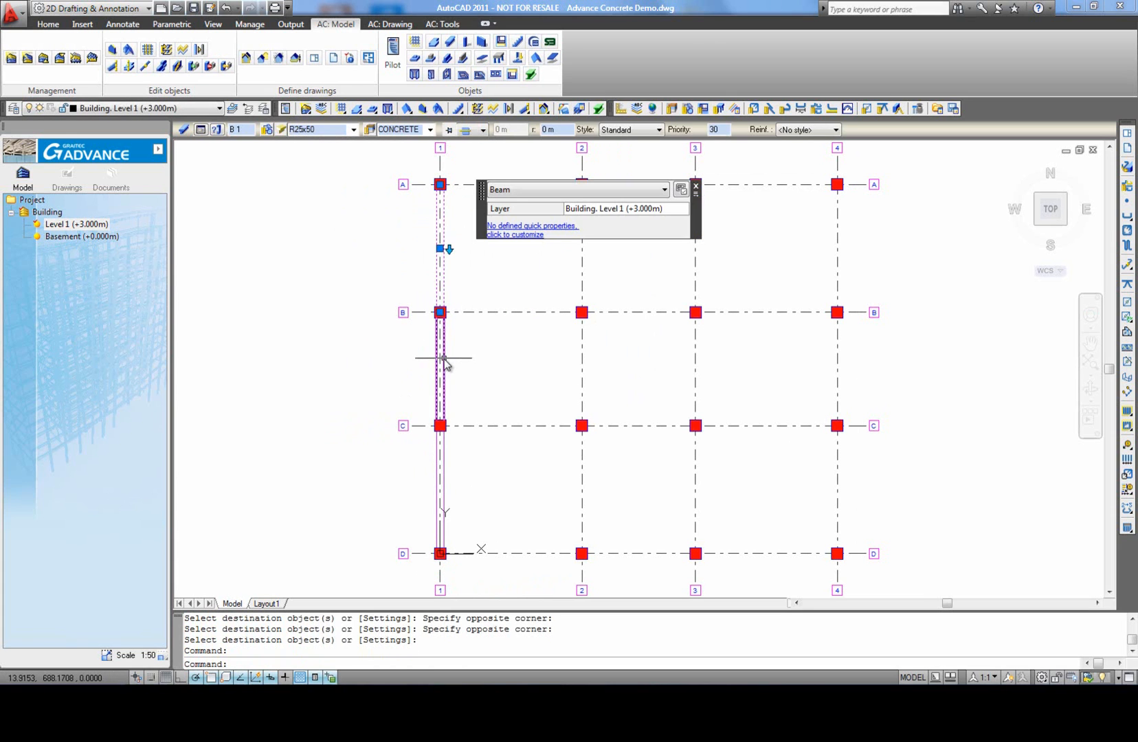
click(445, 362)
click(444, 446)
text(co)
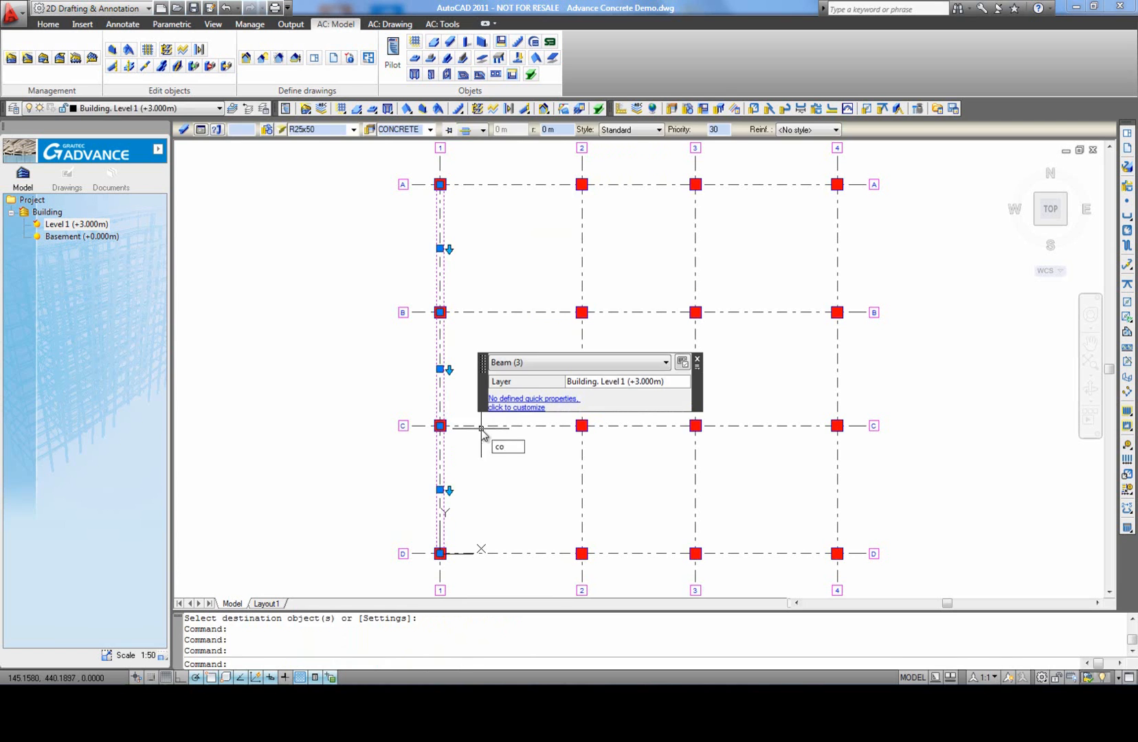
key(Return)
click(440, 184)
click(581, 184)
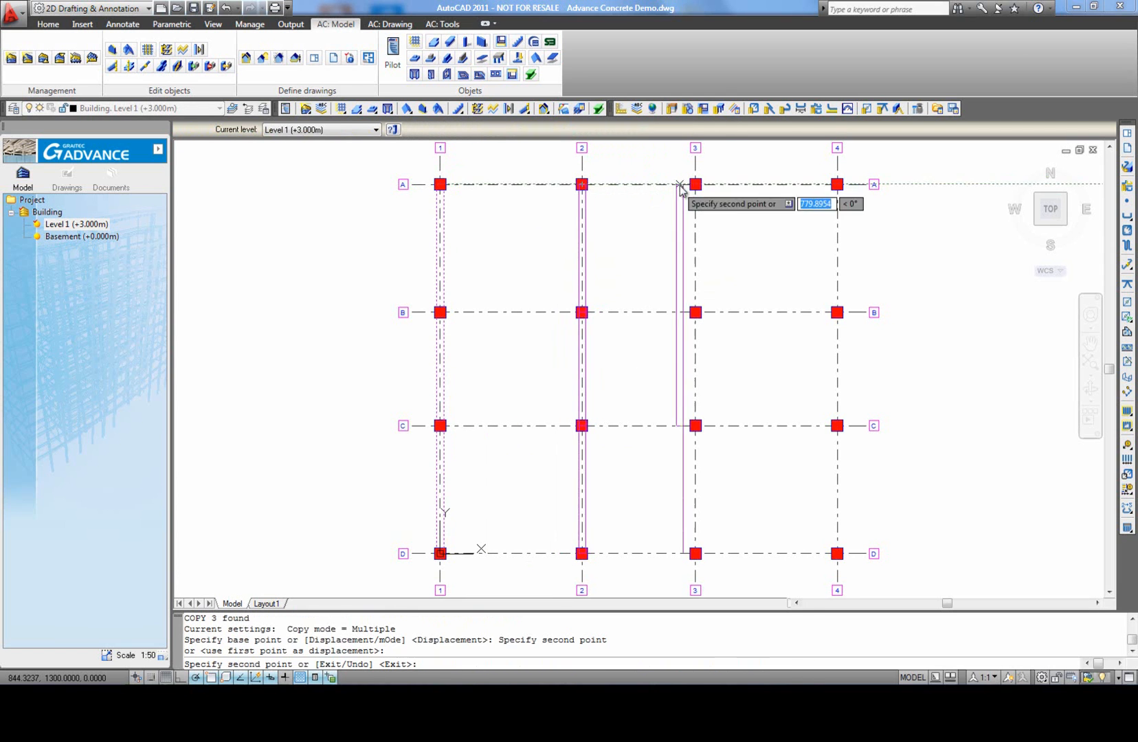
click(695, 184)
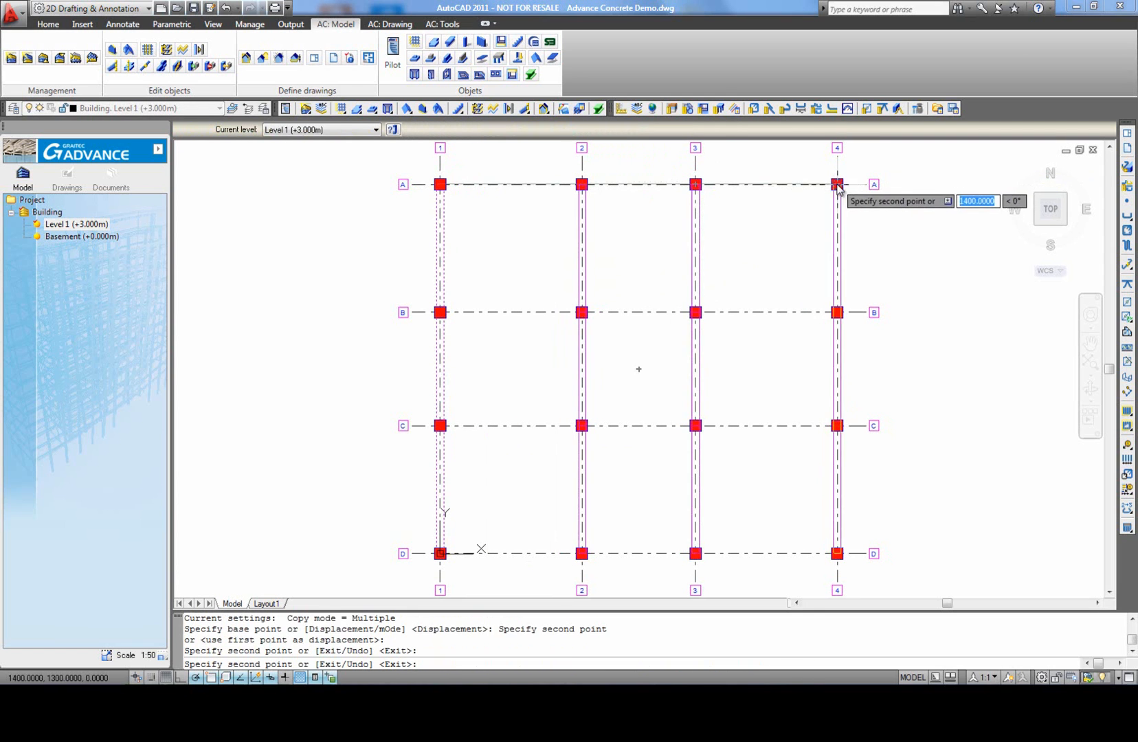
click(837, 184)
right_click(823, 230)
click(824, 224)
middle_click(642, 273)
middle_click(641, 273)
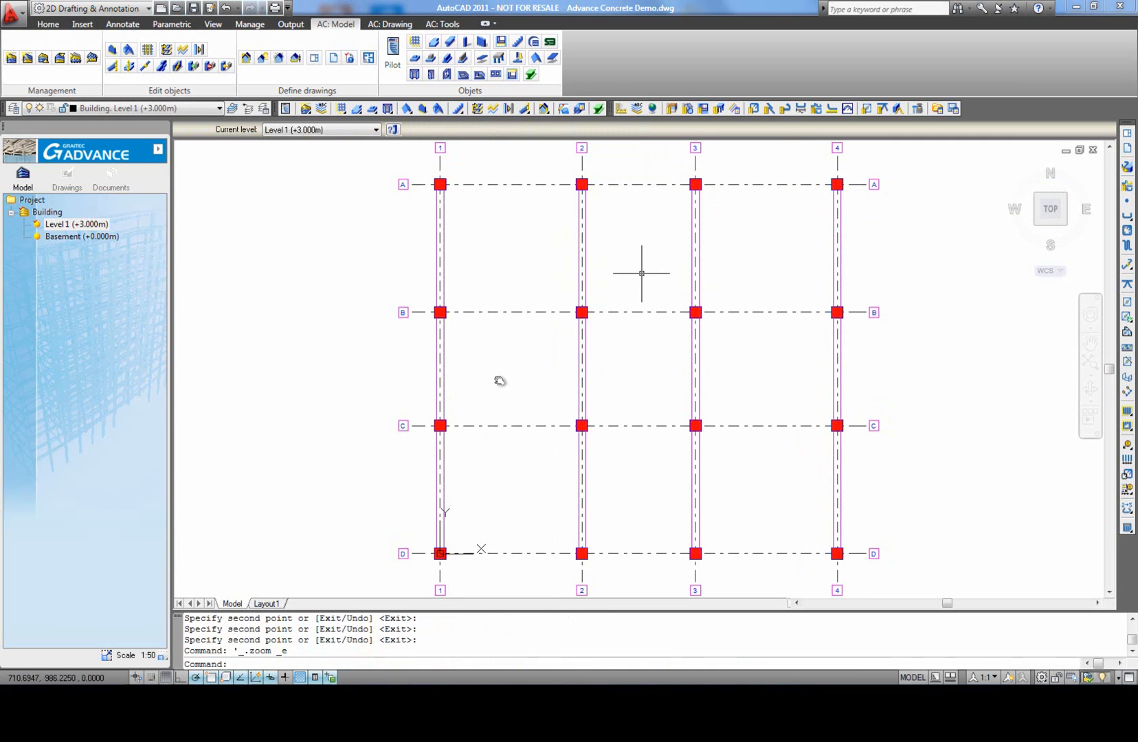
Step: Create 20 cm concrete walls along axis A from 1 to 2, 2 to 3 and 3 to 4
click(482, 40)
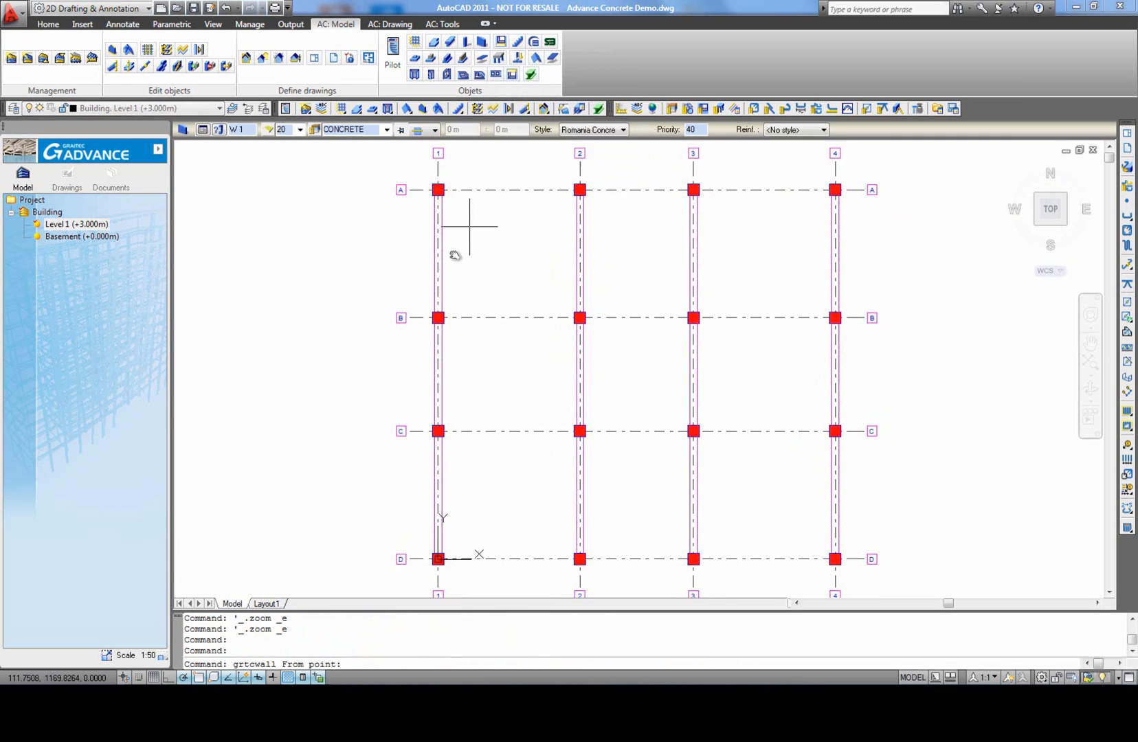
scroll(439, 227, up, 2)
click(418, 219)
click(623, 218)
click(783, 217)
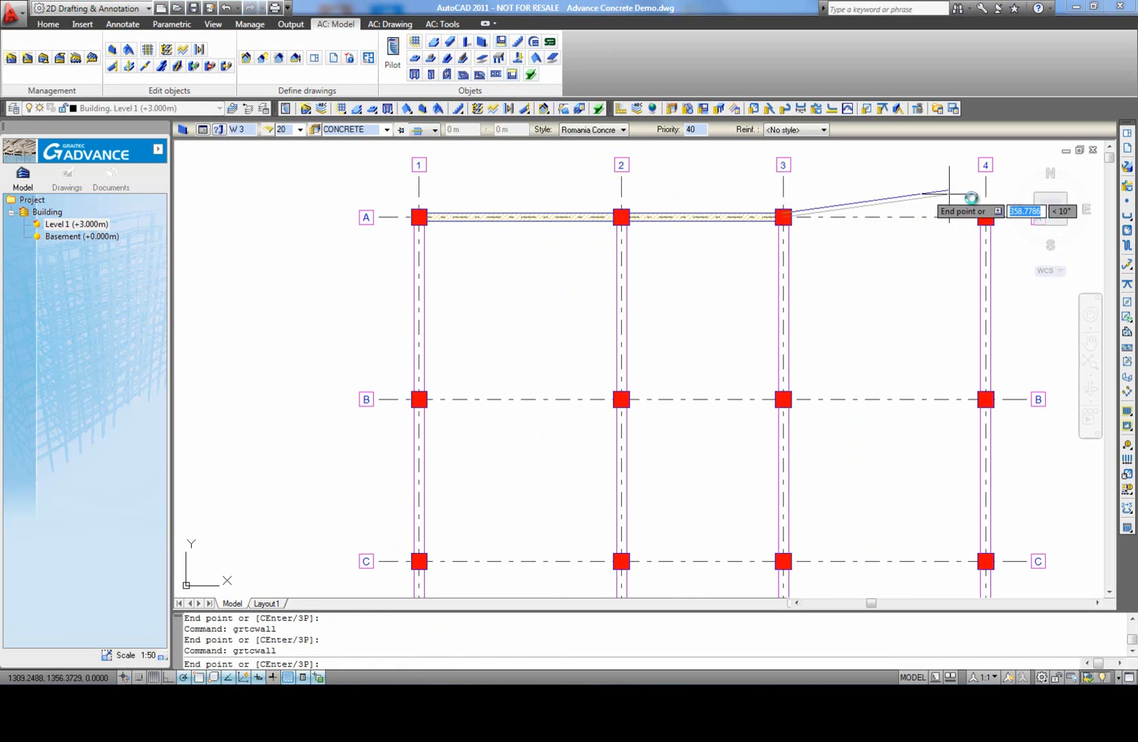
click(987, 217)
right_click(957, 195)
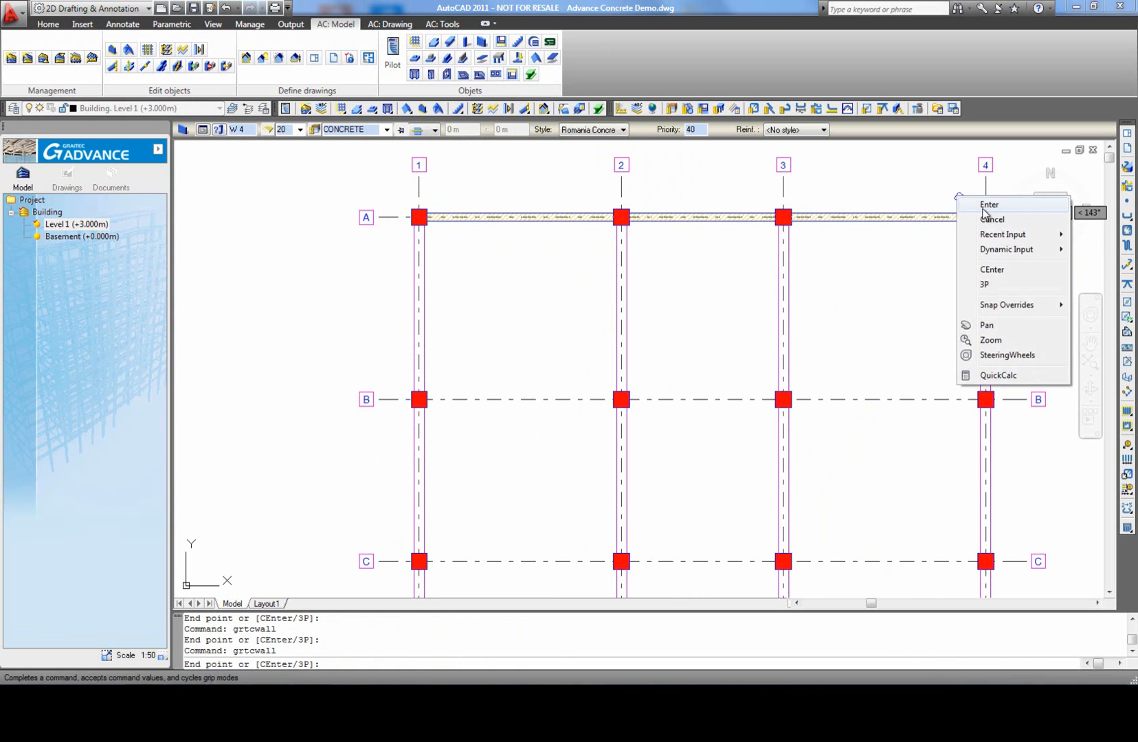
click(975, 204)
Step: Copy the three walls on axis A to axes B, C and D, using the column at A-1 as the base point
click(946, 218)
click(747, 217)
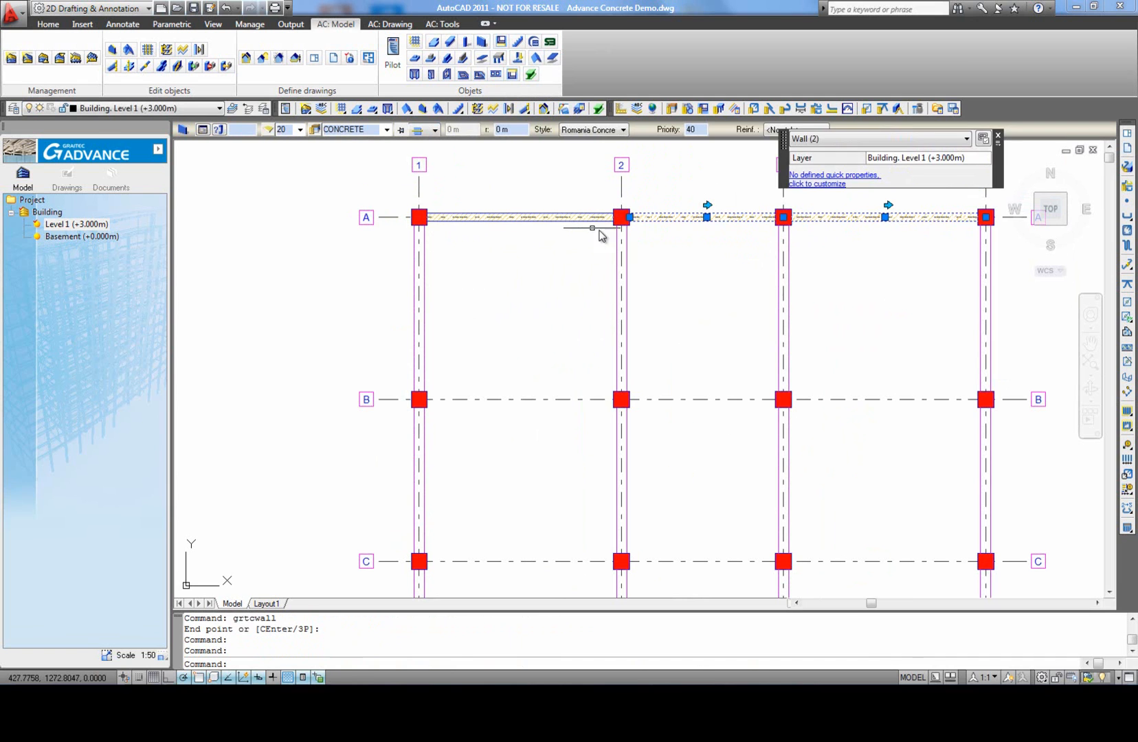
click(576, 217)
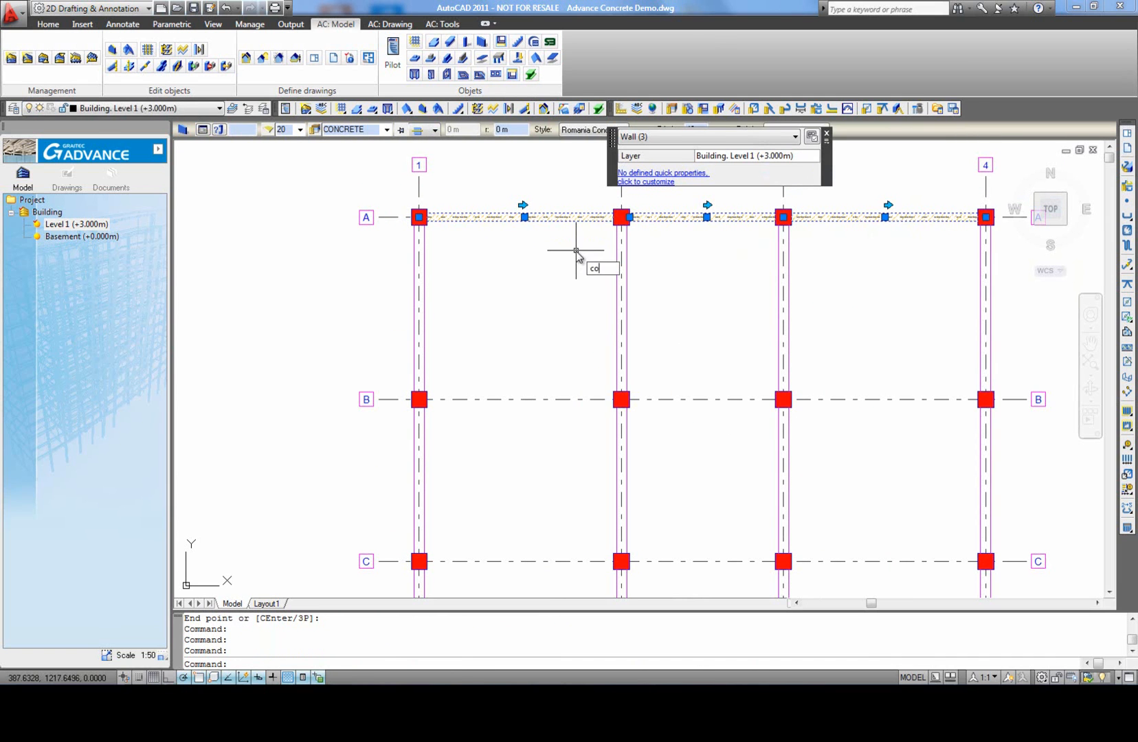
text(co)
key(Return)
click(418, 217)
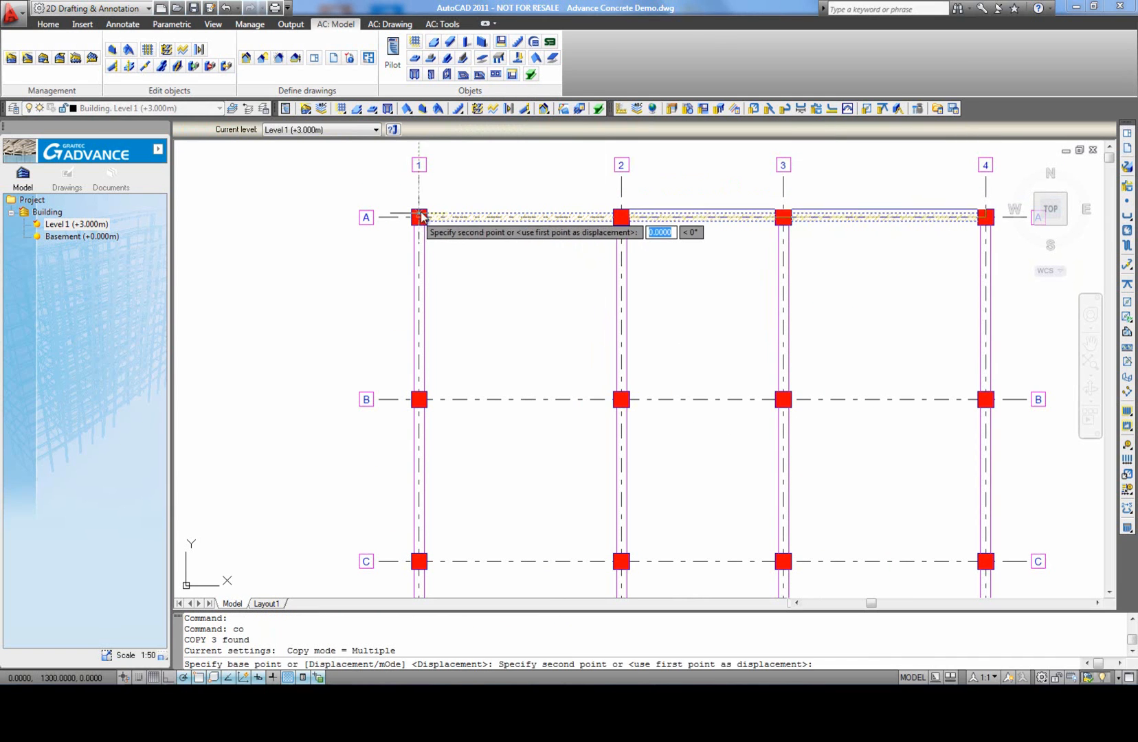
click(418, 399)
scroll(421, 397, down, 3)
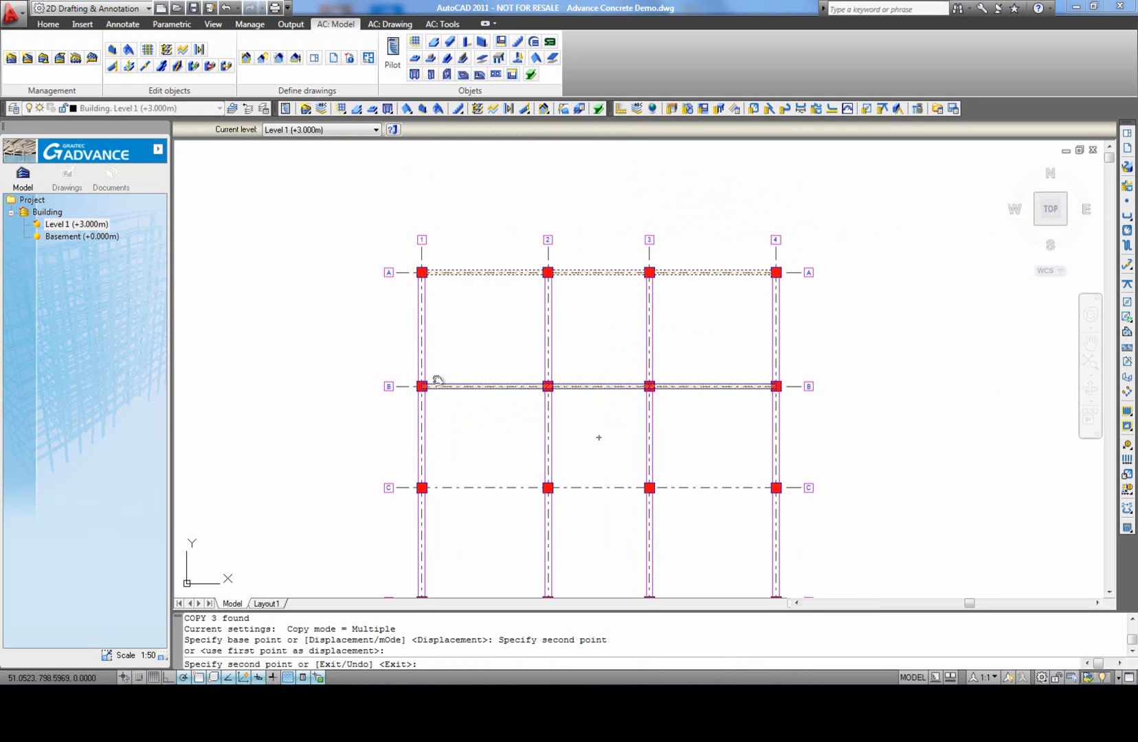
scroll(426, 417, up, 4)
click(432, 419)
scroll(434, 419, down, 5)
scroll(452, 412, up, 2)
scroll(453, 389, up, 3)
click(464, 356)
right_click(503, 311)
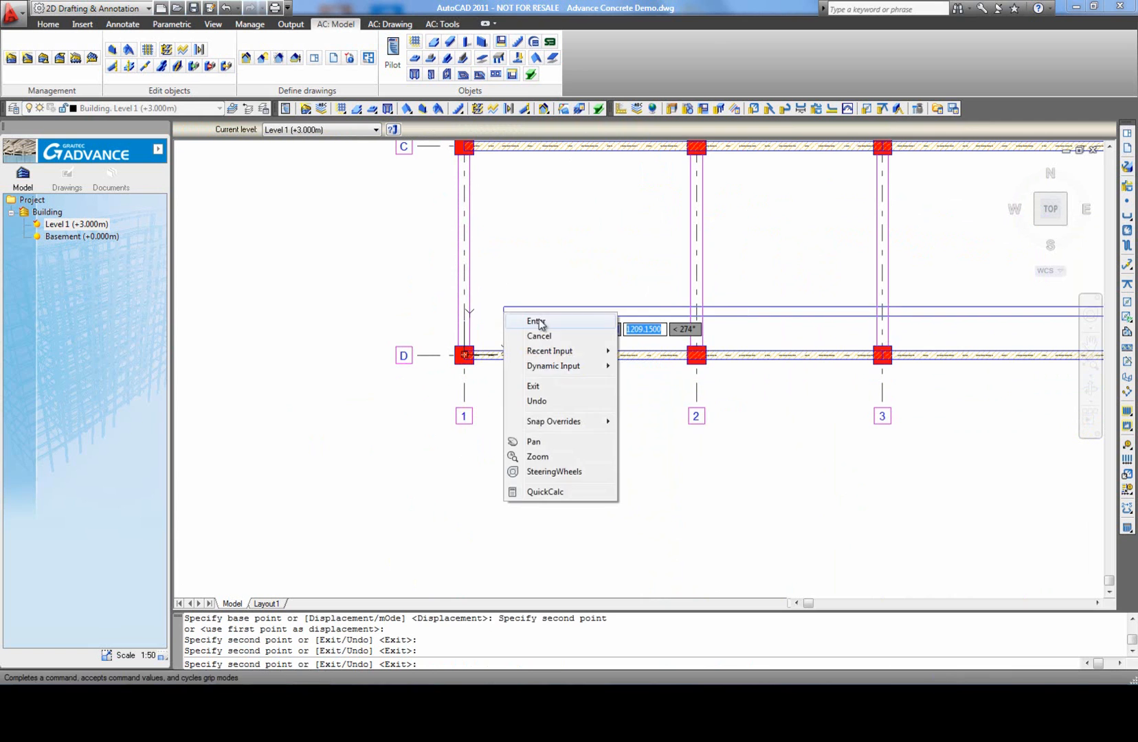
click(538, 322)
scroll(511, 398, down, 8)
middle_click(547, 432)
middle_click(547, 432)
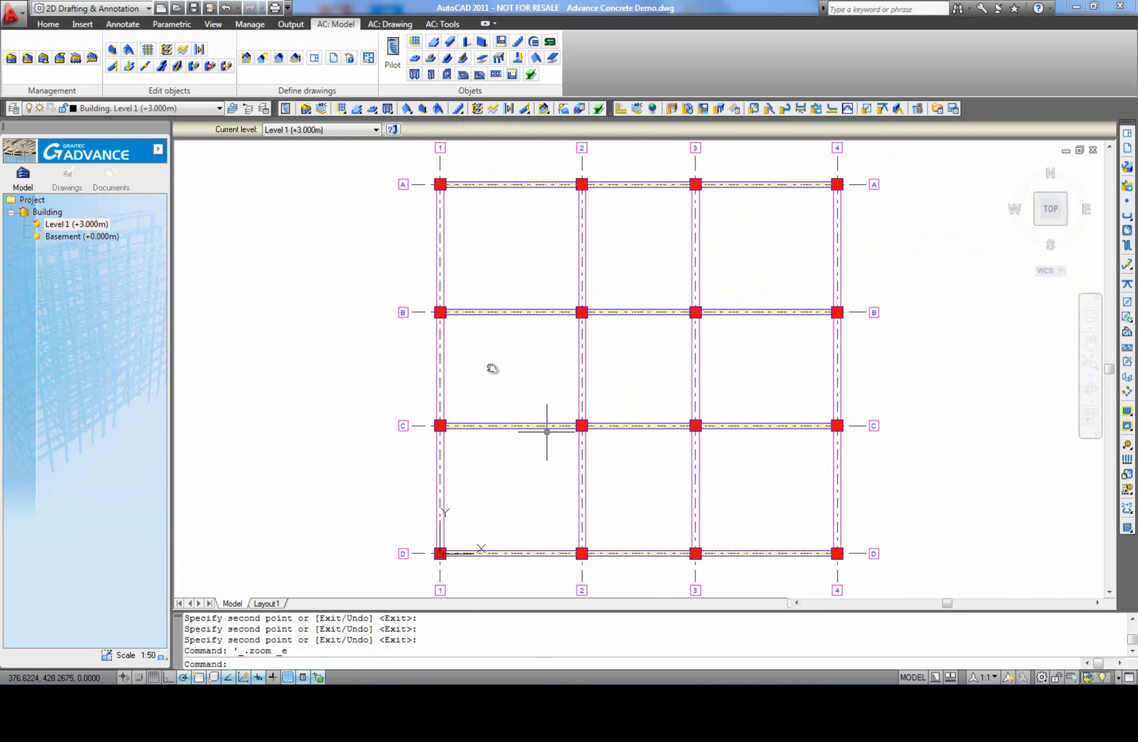
double_click(492, 368)
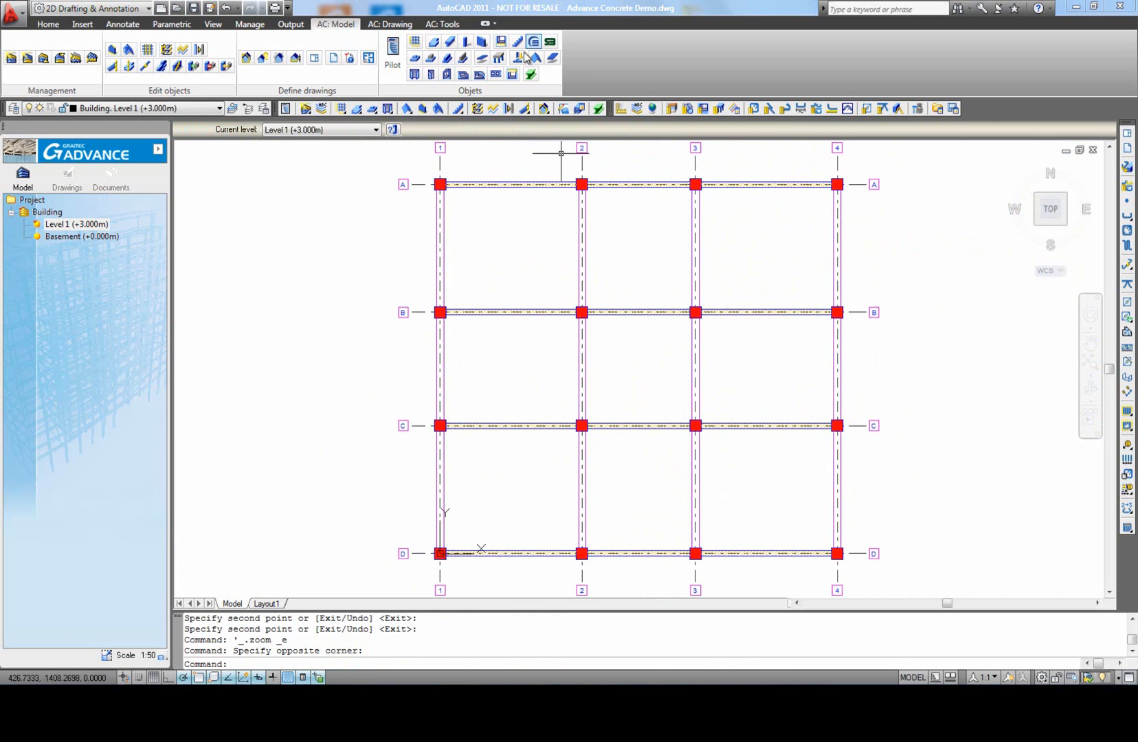
Step: Create an 18 cm concrete slab over the whole grid, with its corners at the outer corners of the four corner columns
click(433, 44)
scroll(436, 213, up, 4)
scroll(428, 208, up, 2)
click(410, 204)
scroll(445, 233, down, 12)
scroll(593, 219, up, 8)
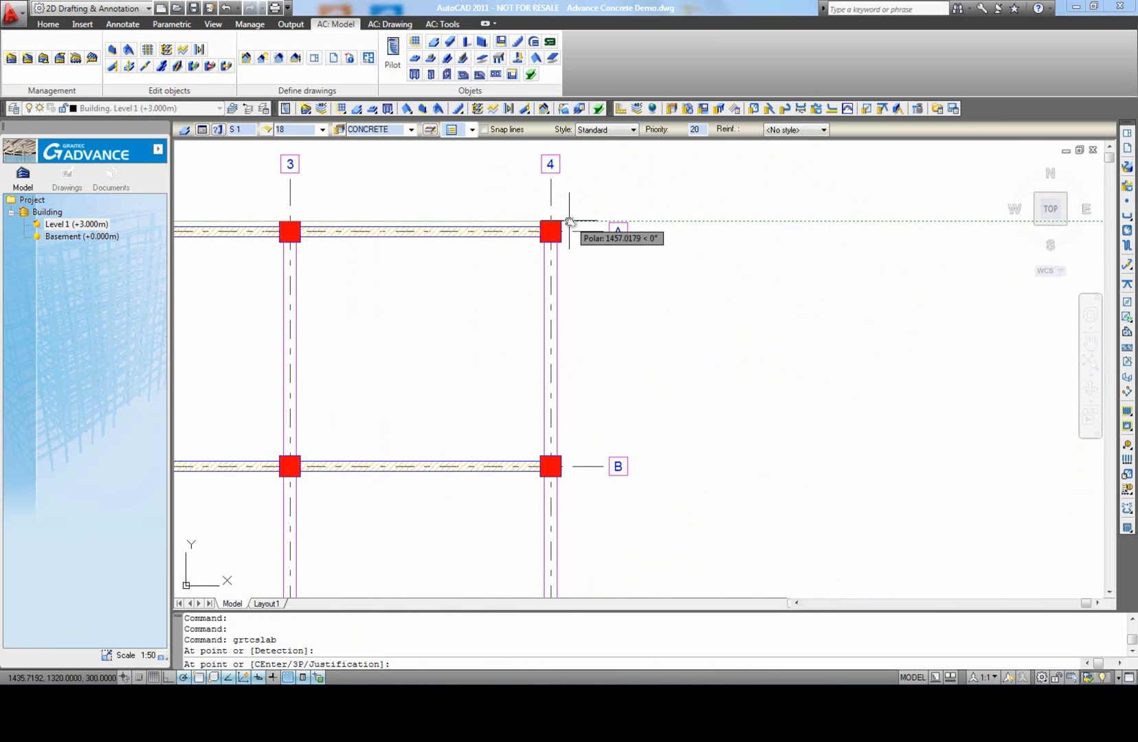
click(569, 221)
scroll(571, 355, down, 6)
scroll(584, 351, up, 6)
click(576, 314)
scroll(602, 363, down, 6)
scroll(419, 355, up, 6)
scroll(421, 352, down, 6)
middle_drag(450, 321, 455, 441)
scroll(428, 273, up, 3)
click(426, 265)
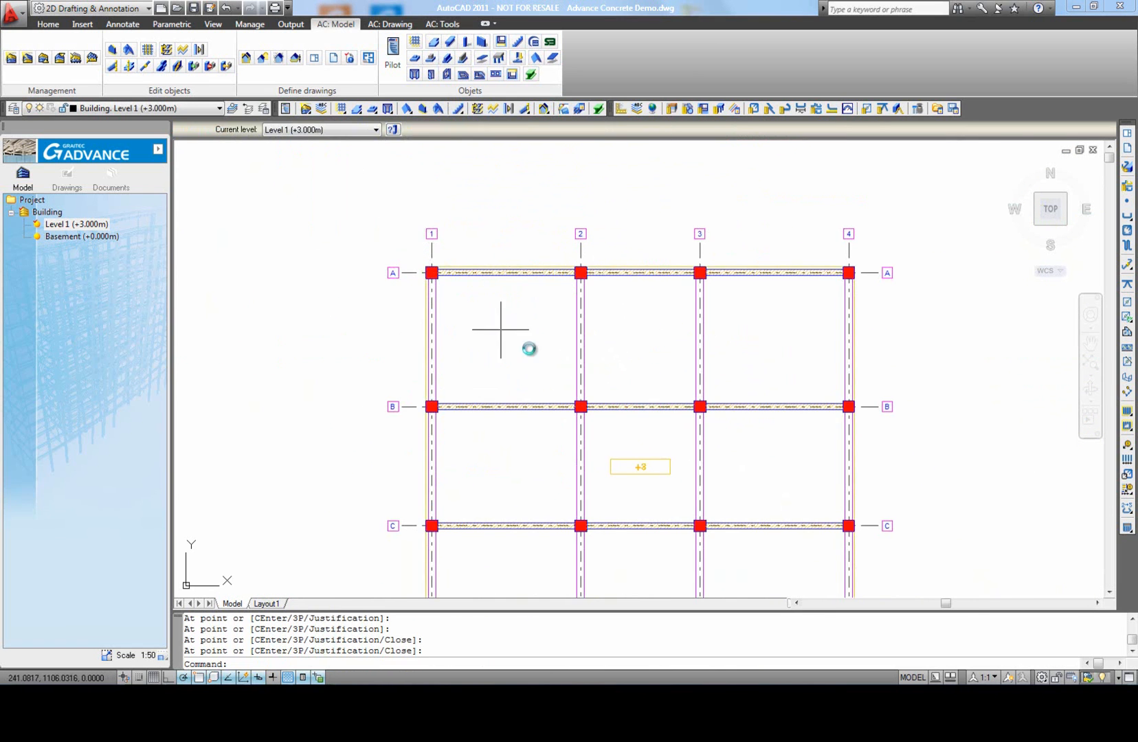
Step: Set the slab's thickness to 15 cm
middle_drag(622, 422, 582, 362)
click(600, 404)
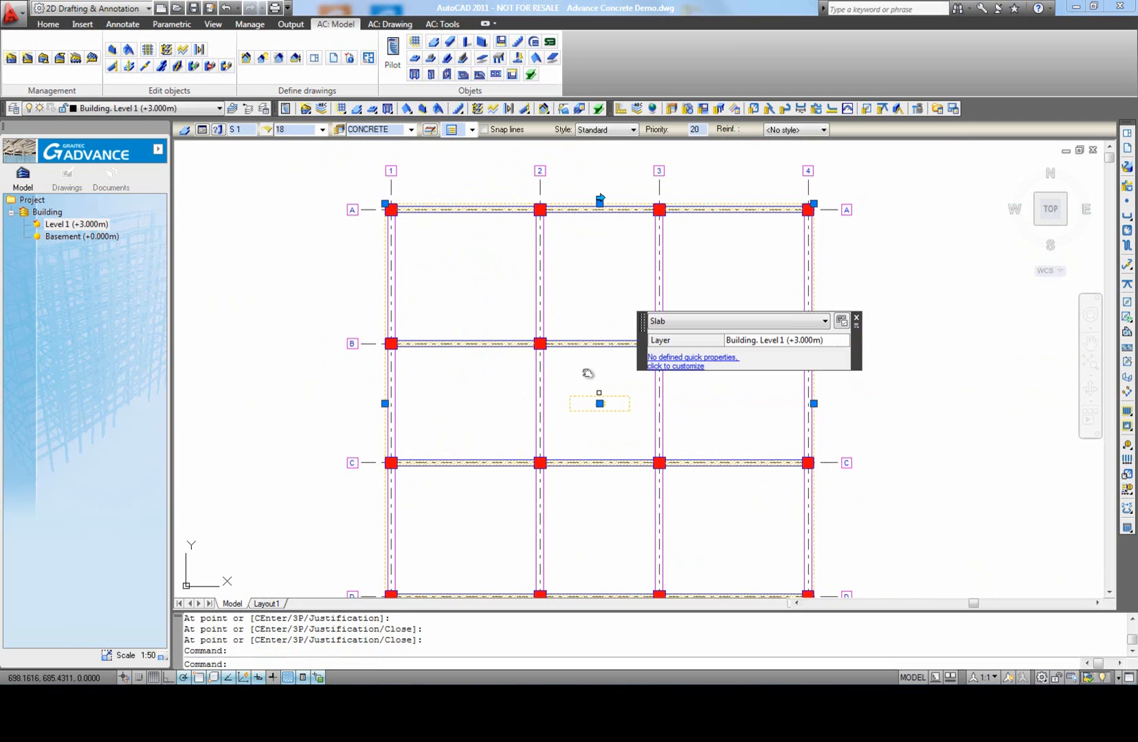
click(202, 130)
double_click(460, 241)
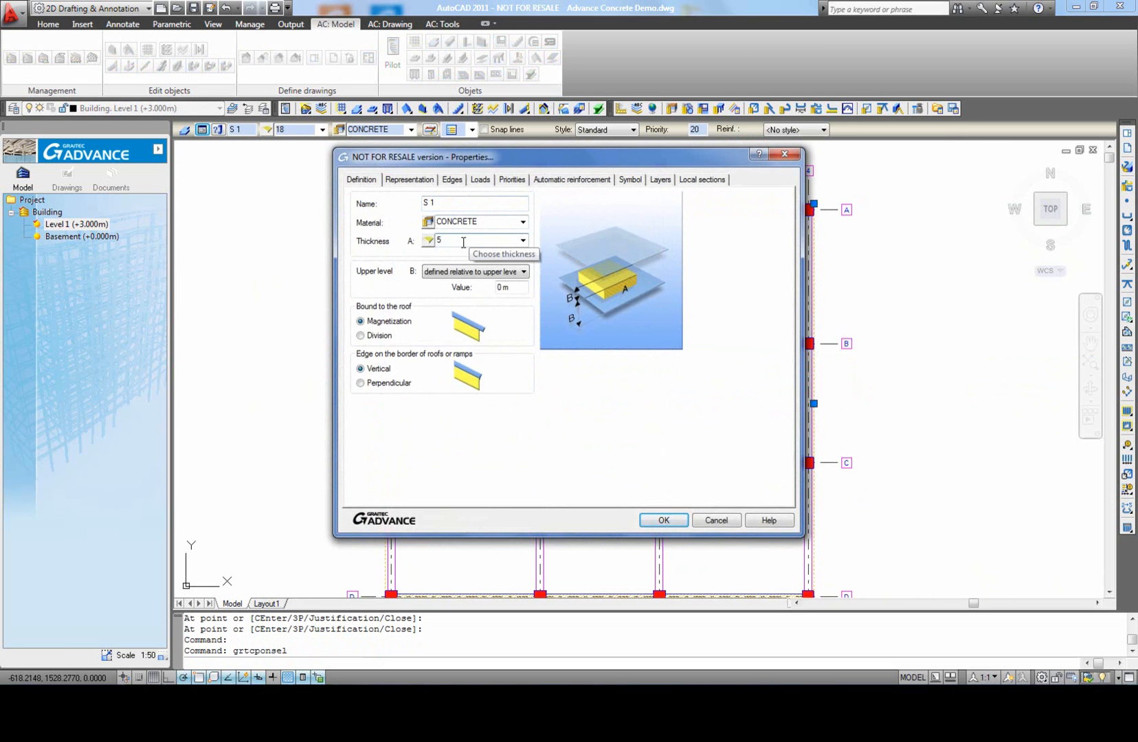
text(15)
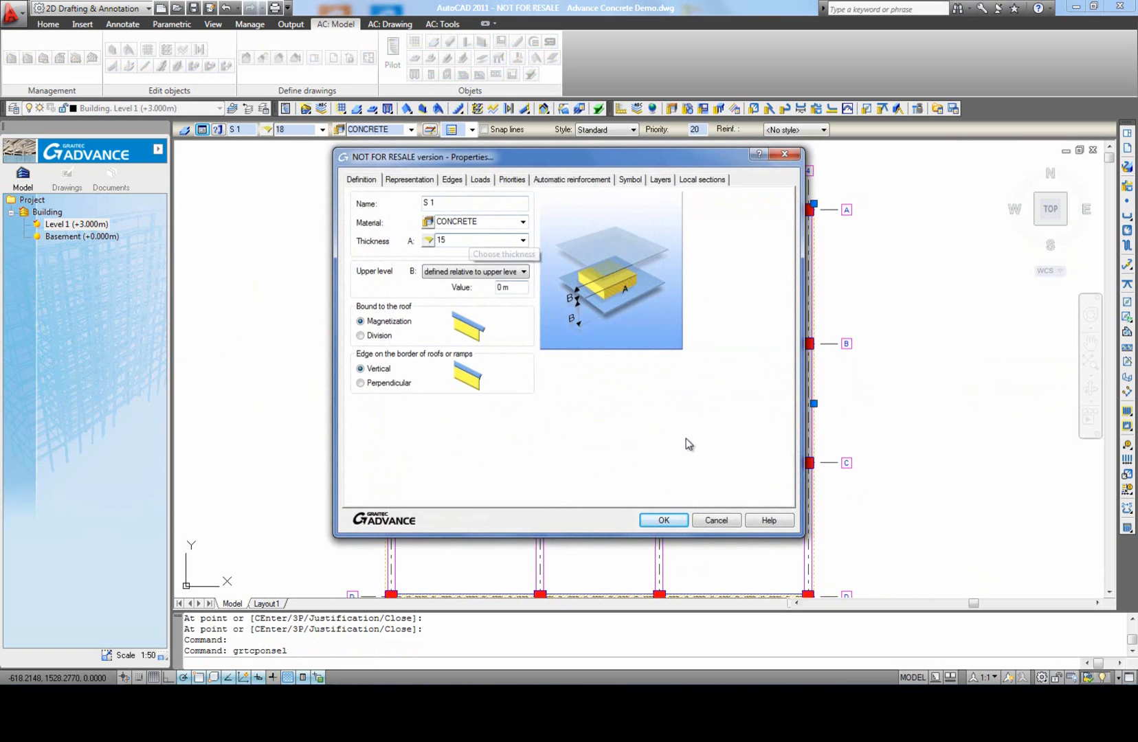
click(662, 520)
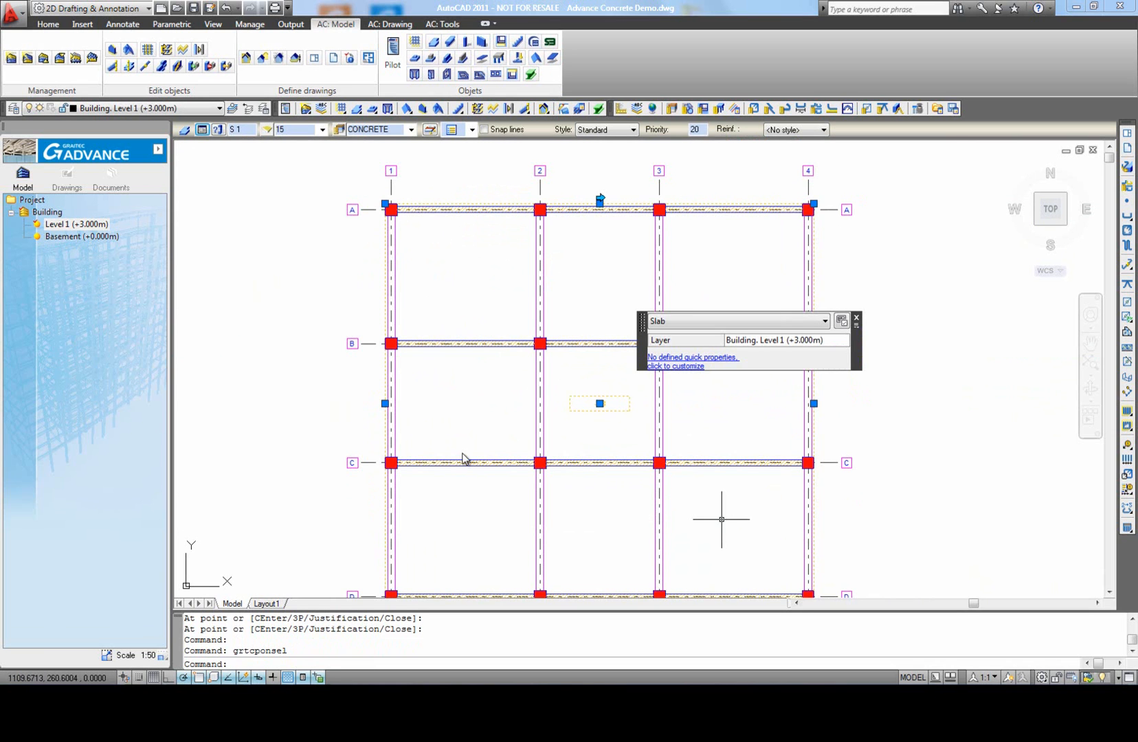
key(Escape)
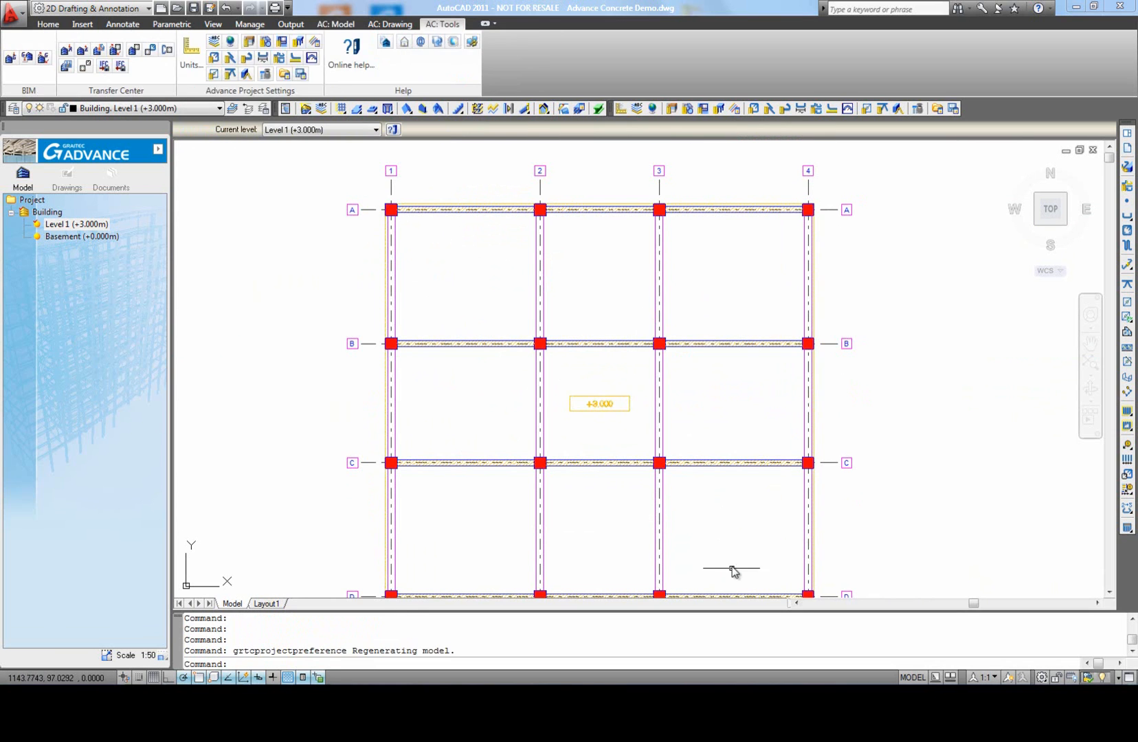
middle_click(707, 531)
middle_click(707, 530)
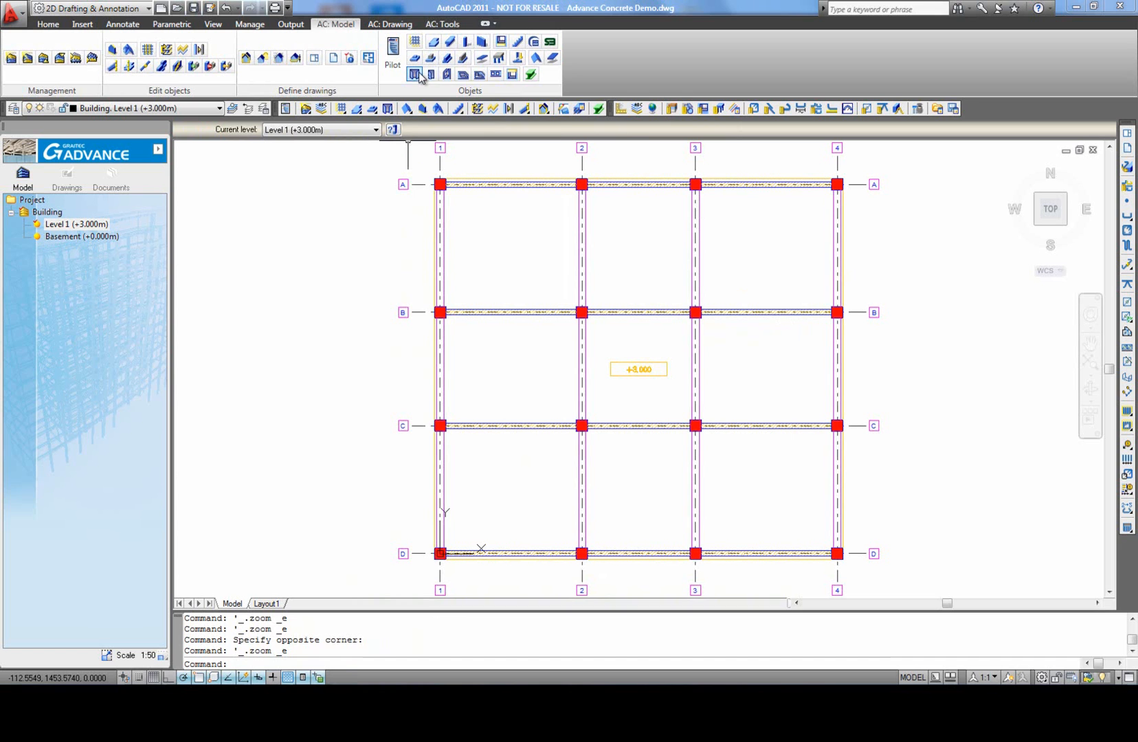
Step: Insert an LD 130x135 C90 window midway along the axis A wall between axes 1 and 2
click(418, 75)
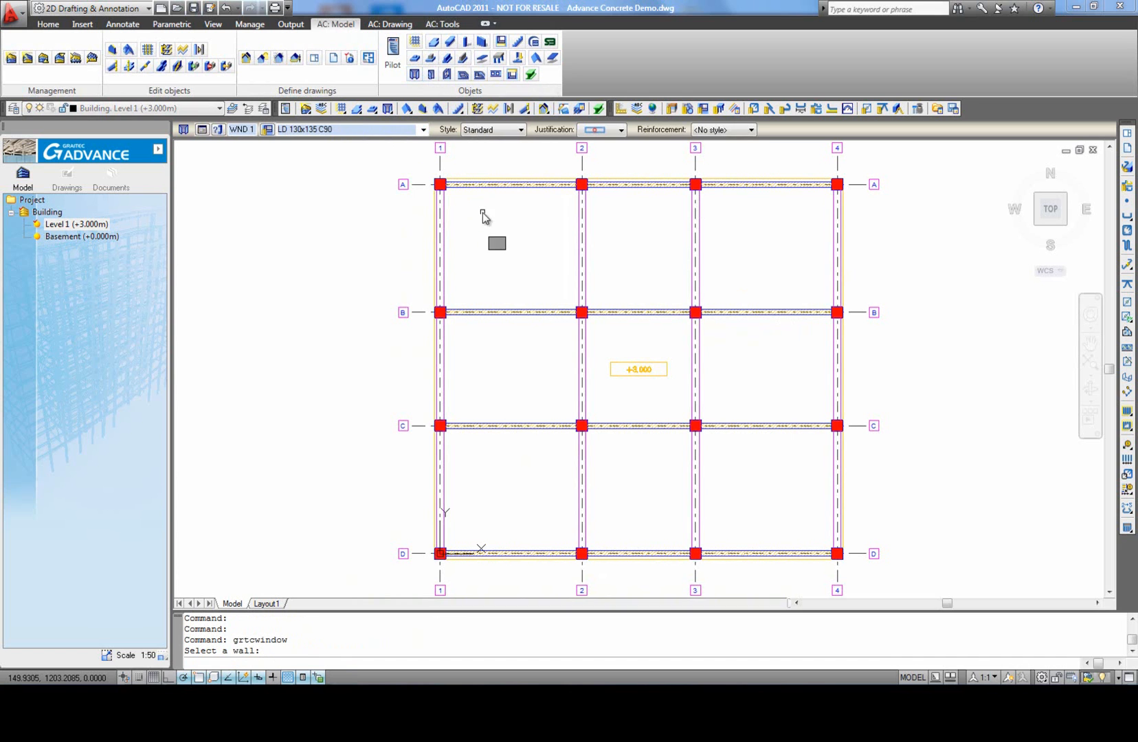
click(509, 184)
scroll(509, 183, up, 3)
click(511, 184)
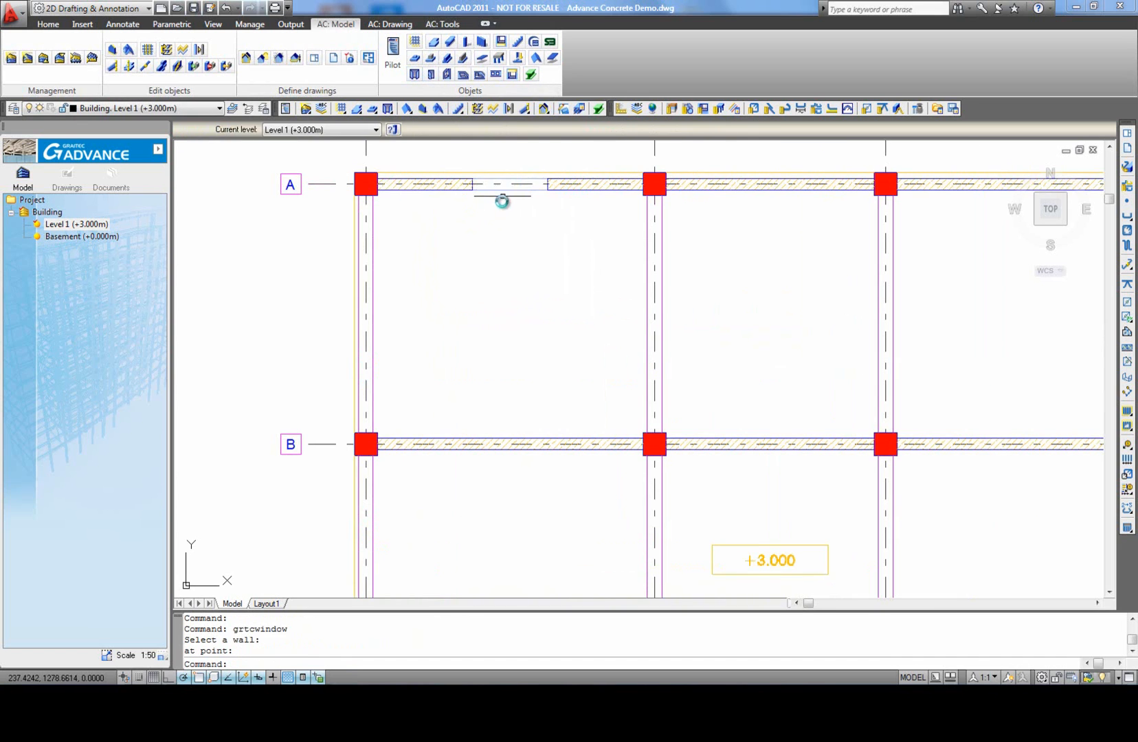
Step: Modify the definition of the axis A window's LD 130x135 C90 type, setting its length A to 140 cm
click(507, 191)
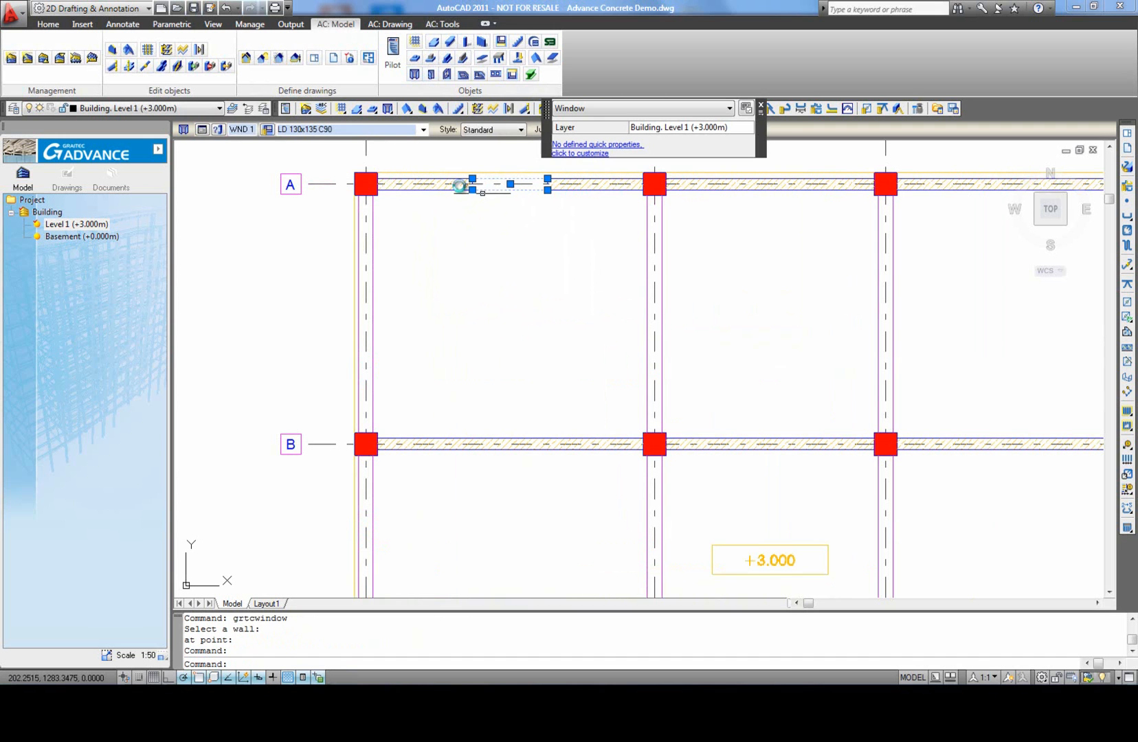
click(201, 130)
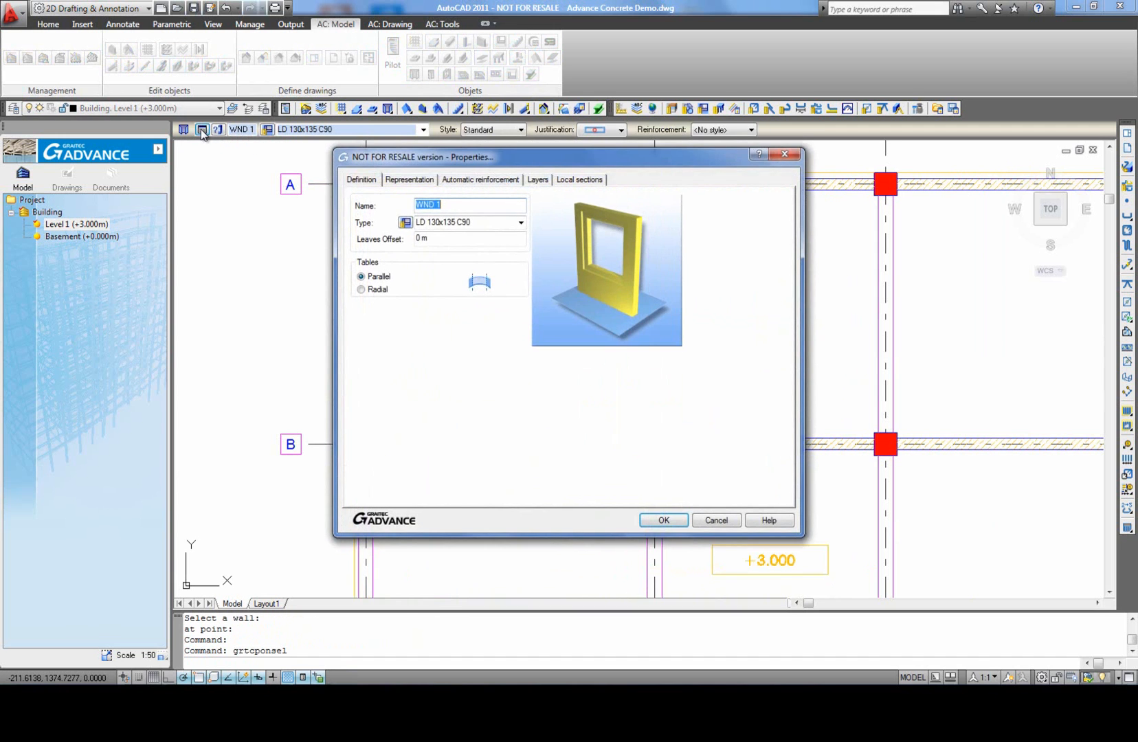
click(404, 222)
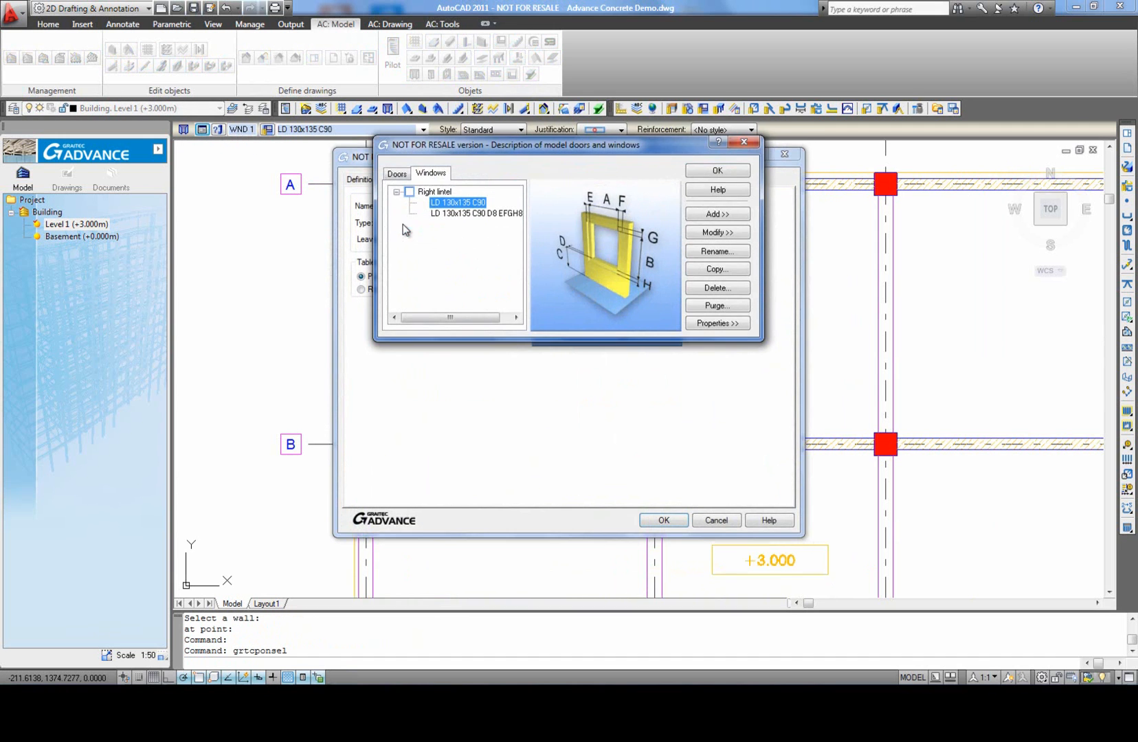
click(719, 233)
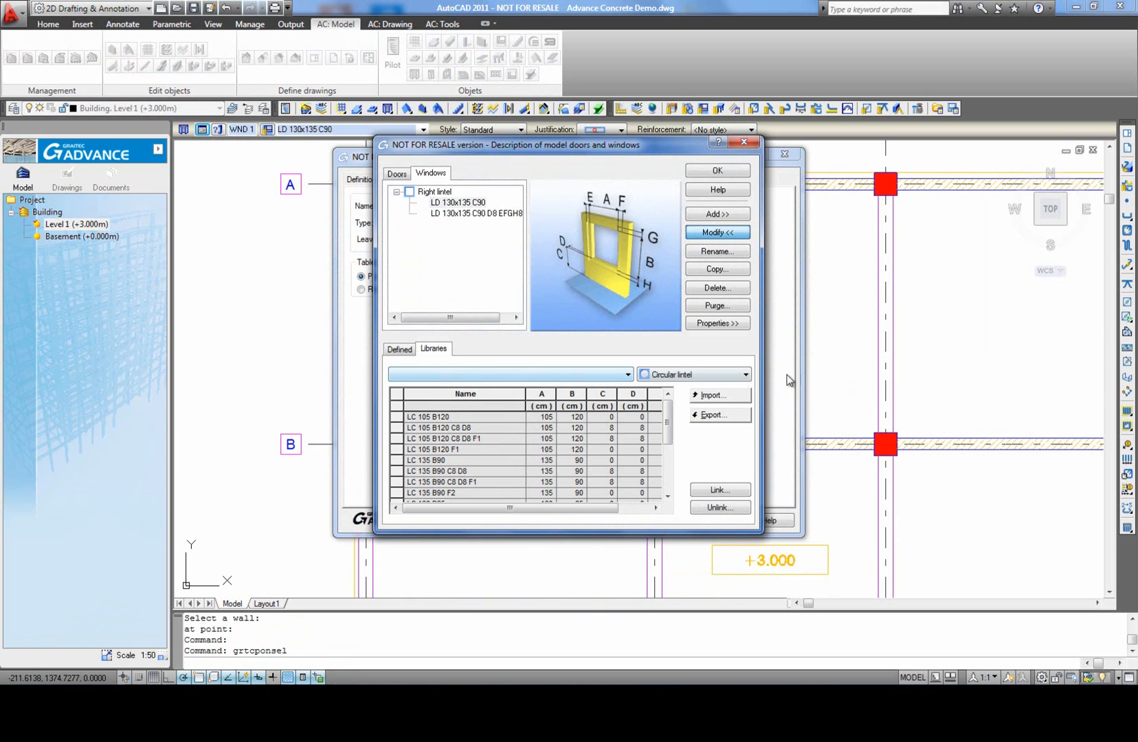
click(743, 375)
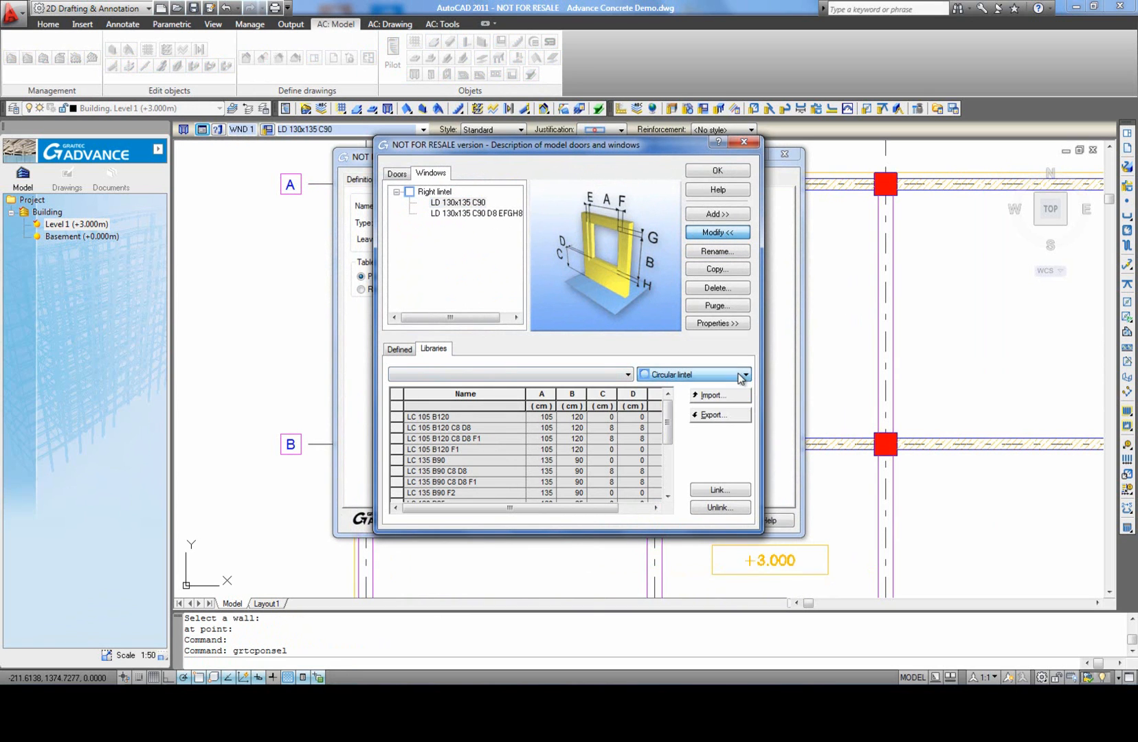
click(404, 352)
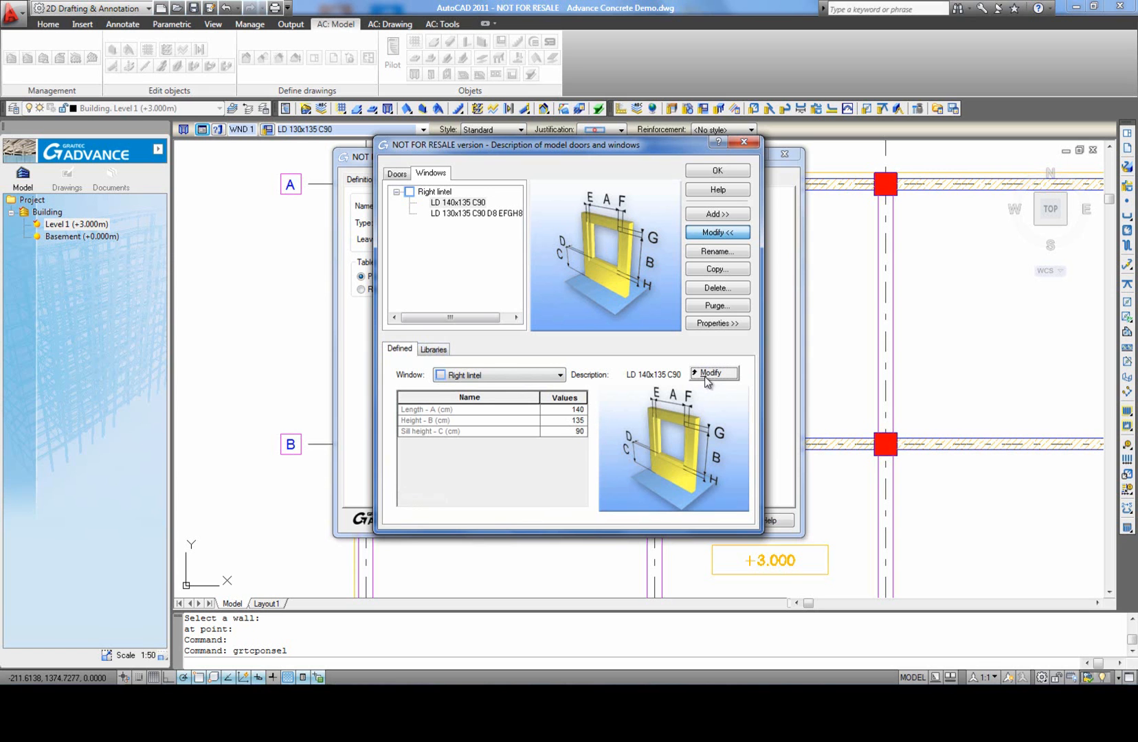
click(717, 172)
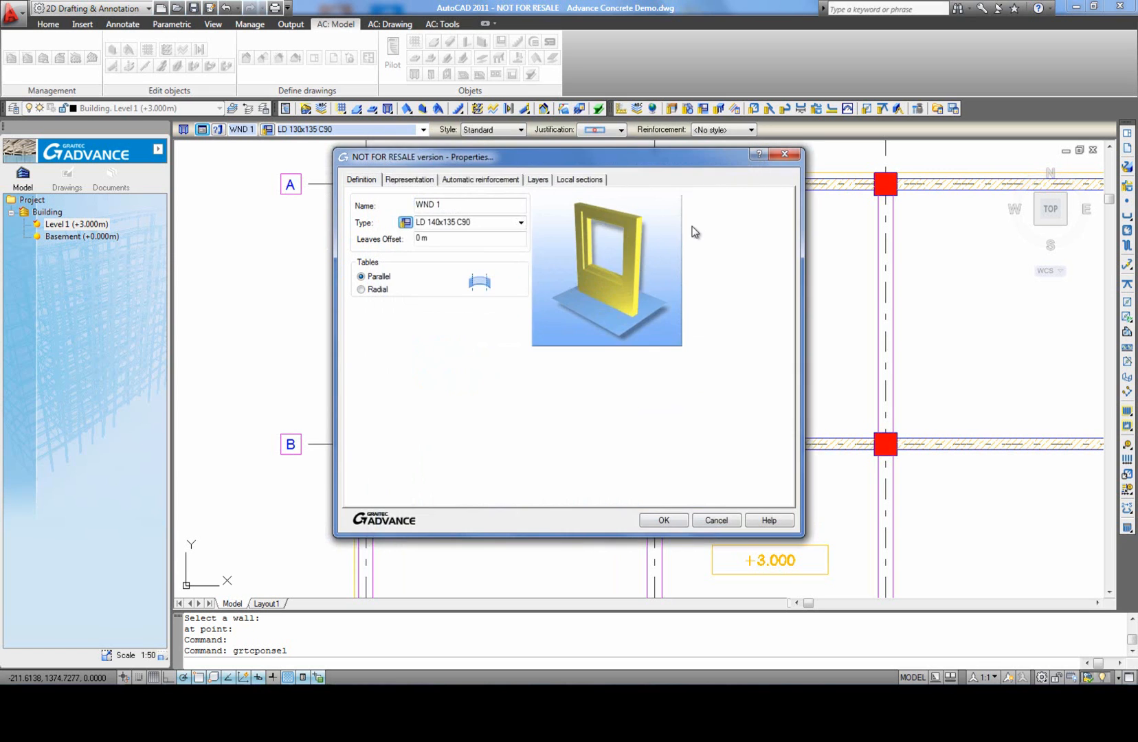
click(664, 520)
middle_drag(554, 380, 558, 434)
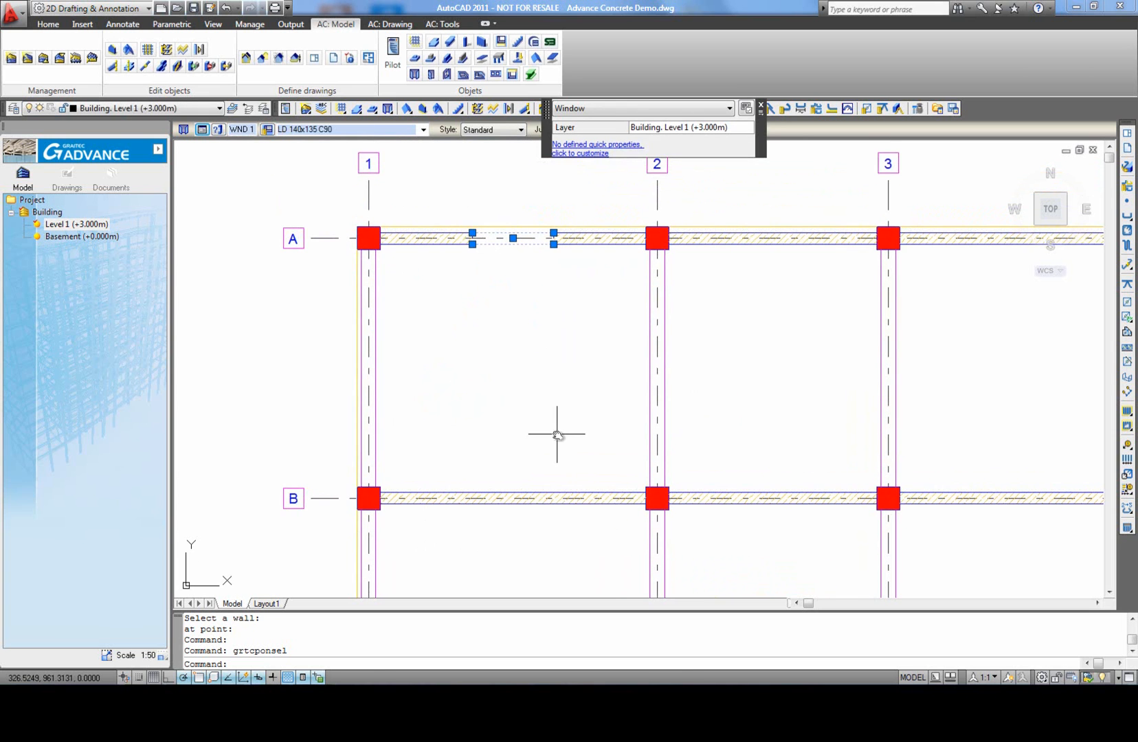
key(Escape)
Step: Copy the window from its centre to the midpoints of the axis A walls between axes 2-3 and 3-4
middle_click(533, 417)
middle_click(533, 417)
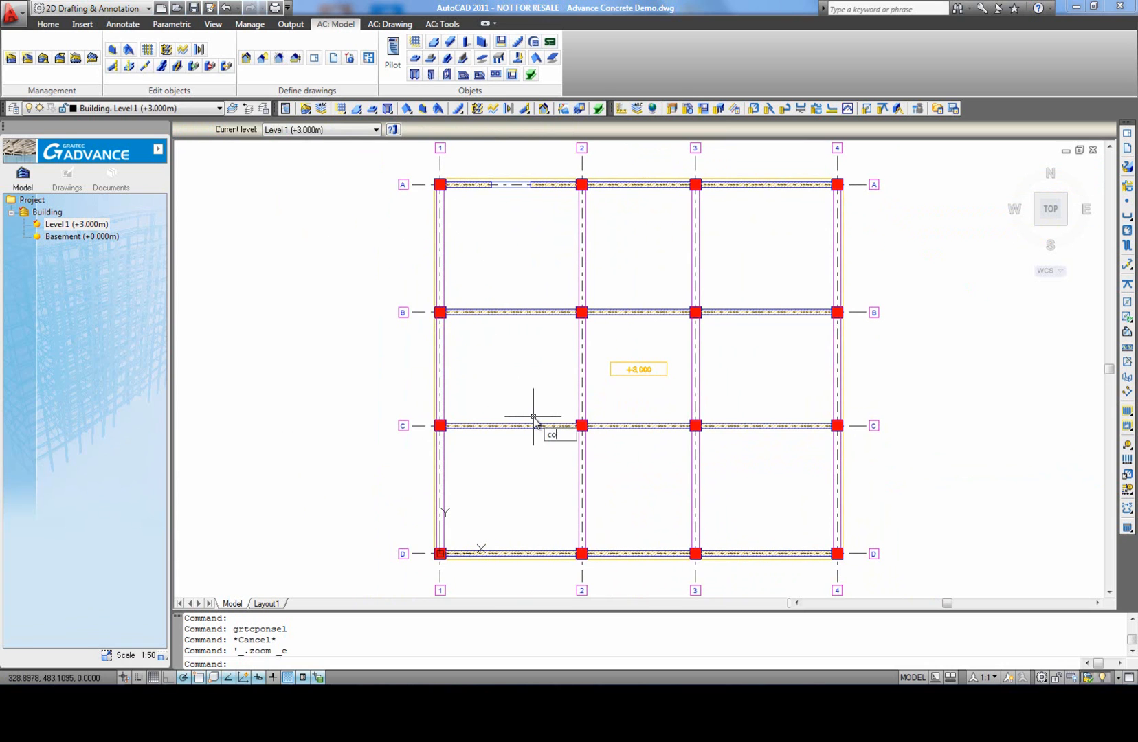
text(co)
key(Return)
scroll(502, 325, up, 3)
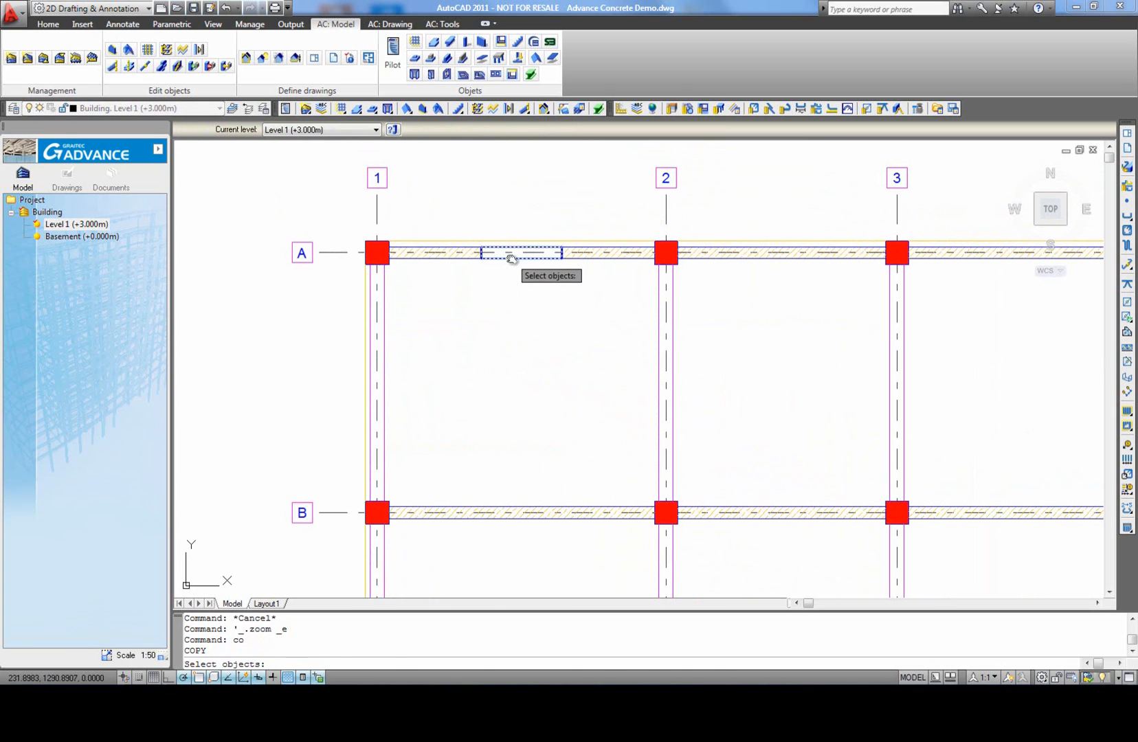
click(511, 258)
key(Return)
click(518, 251)
scroll(613, 280, down, 4)
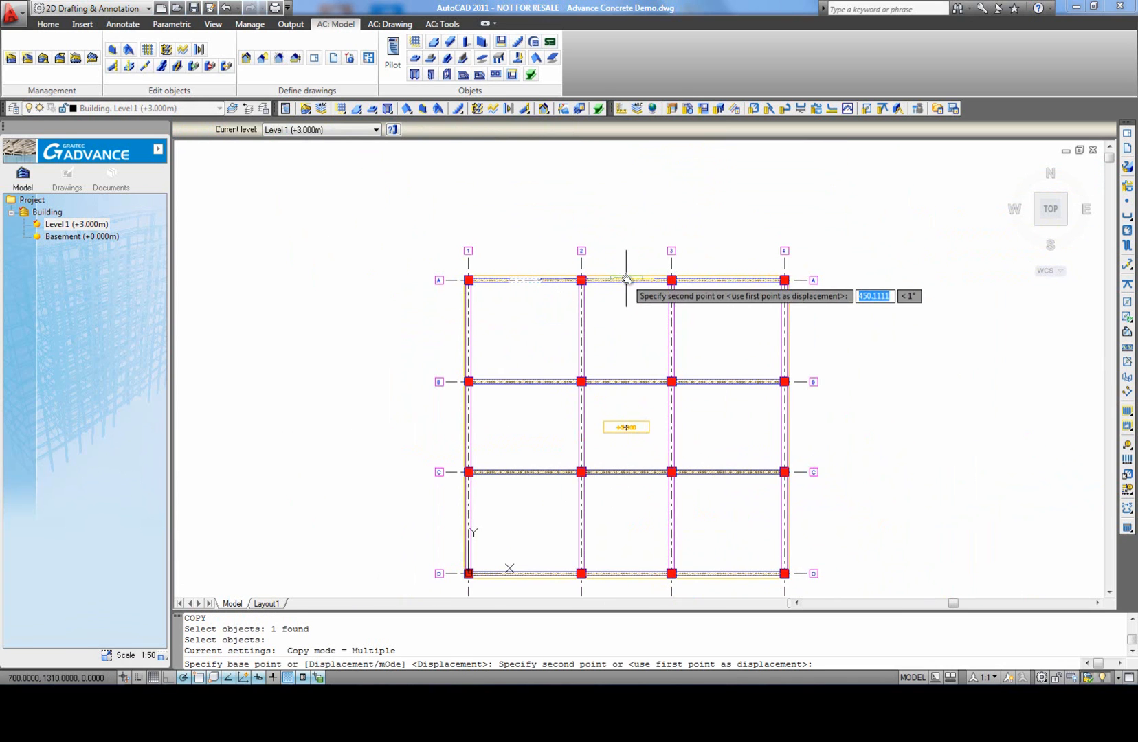
click(625, 280)
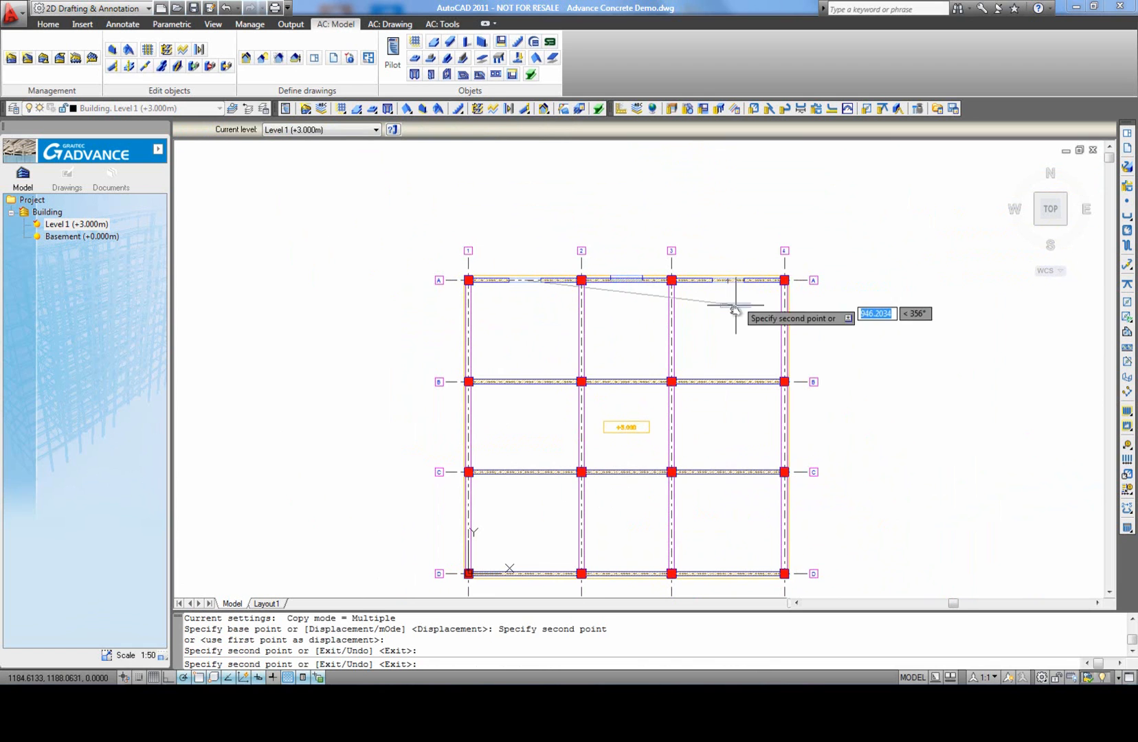
click(734, 281)
Step: Place further copies of the window midway along the three axis D walls and finish copying
middle_drag(709, 337, 680, 254)
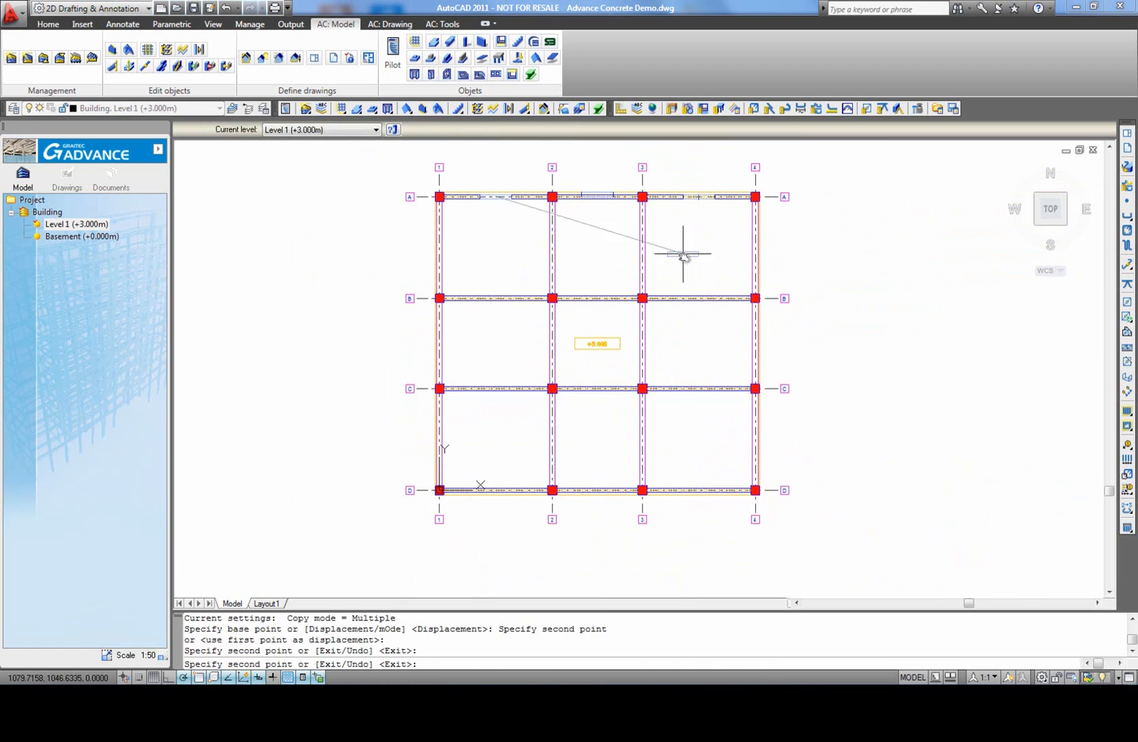
click(698, 489)
click(596, 490)
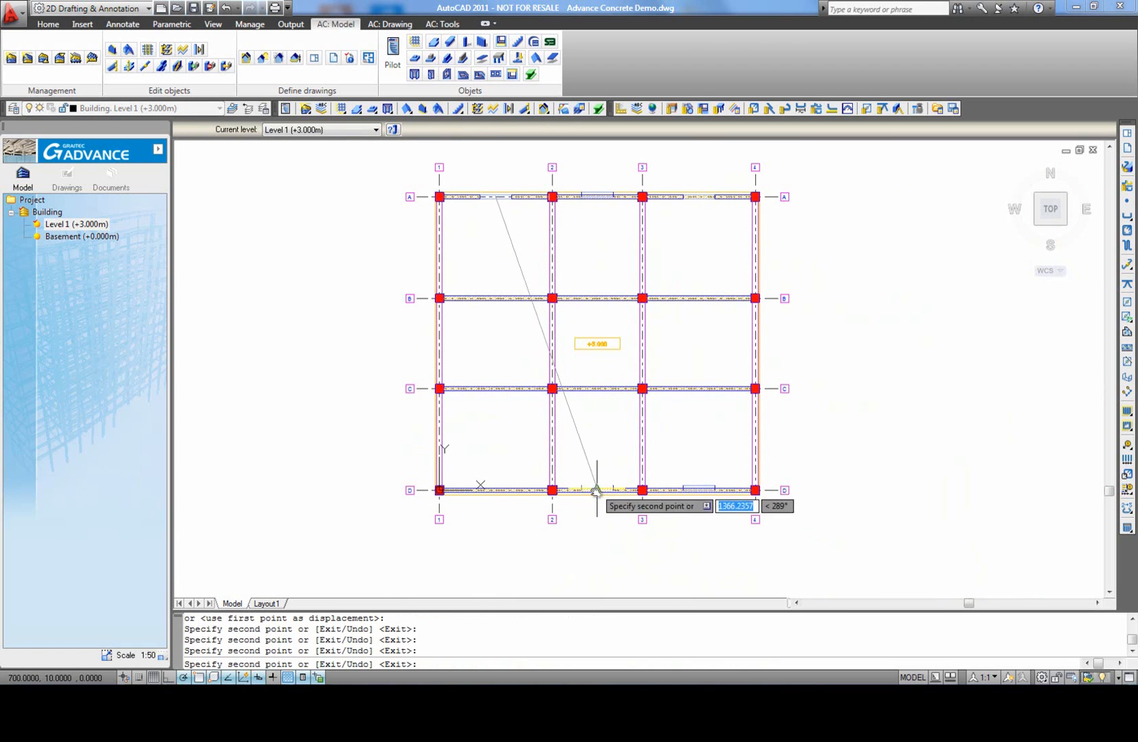
right_click(511, 460)
click(529, 470)
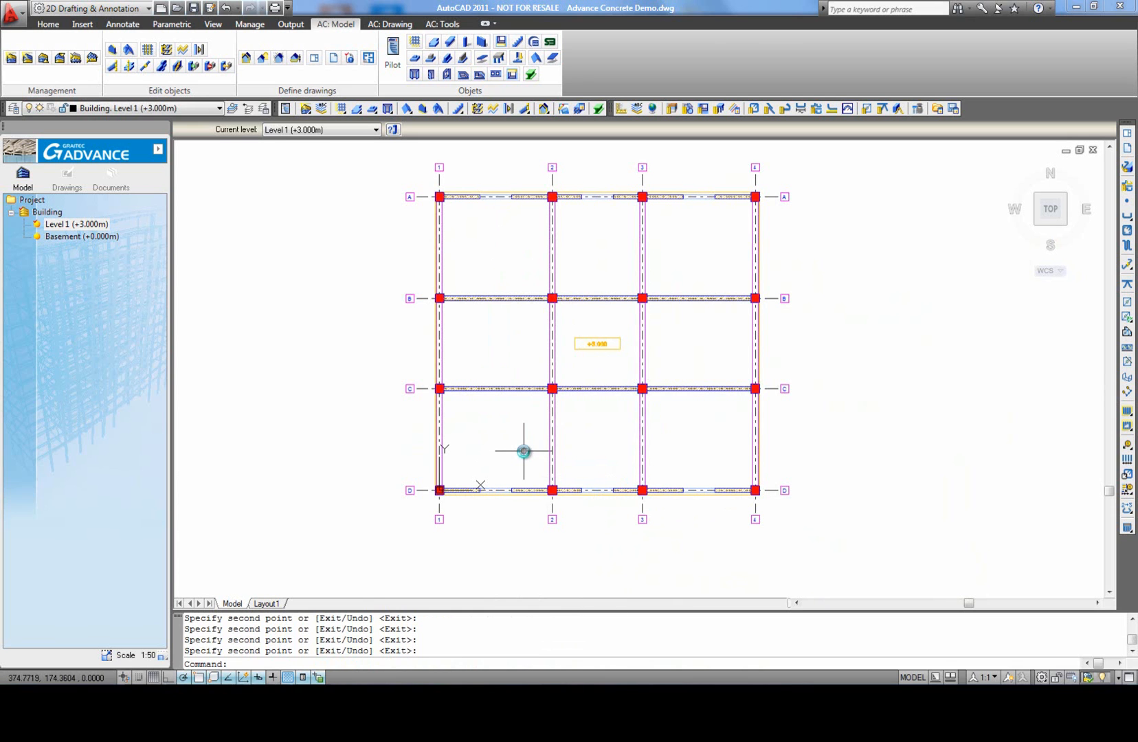
Step: Insert an LD 180x215 door midway along the axis B wall between axes 1 and 2
click(432, 76)
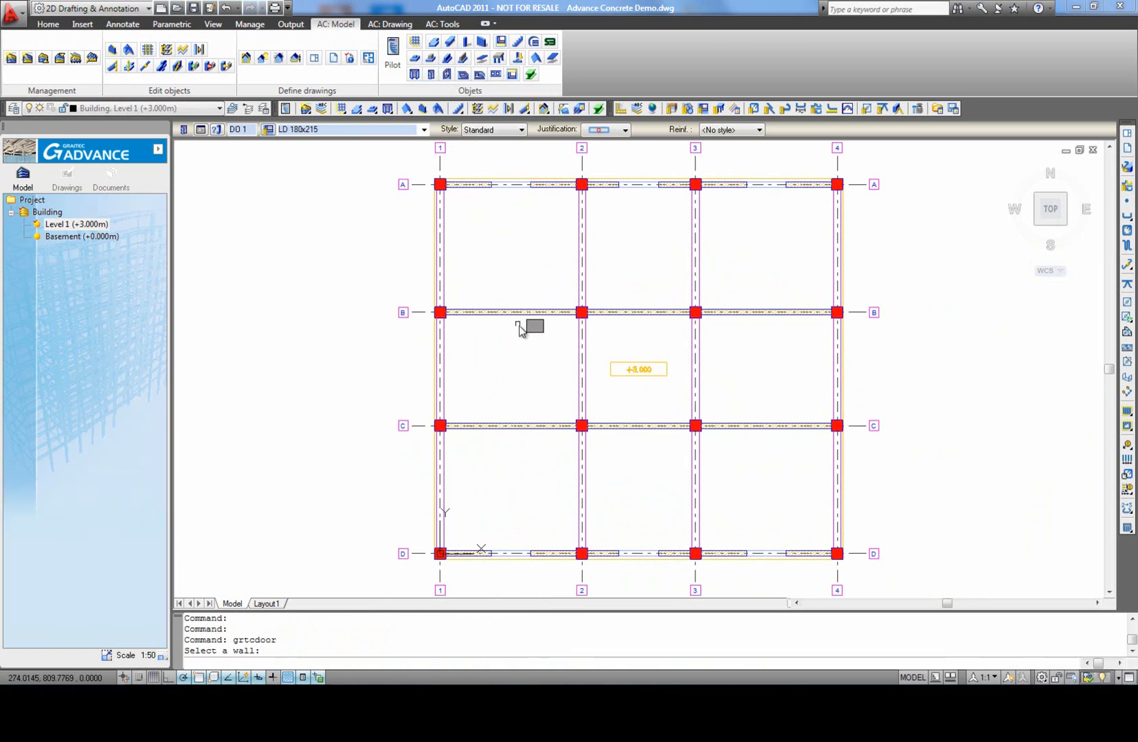
click(515, 320)
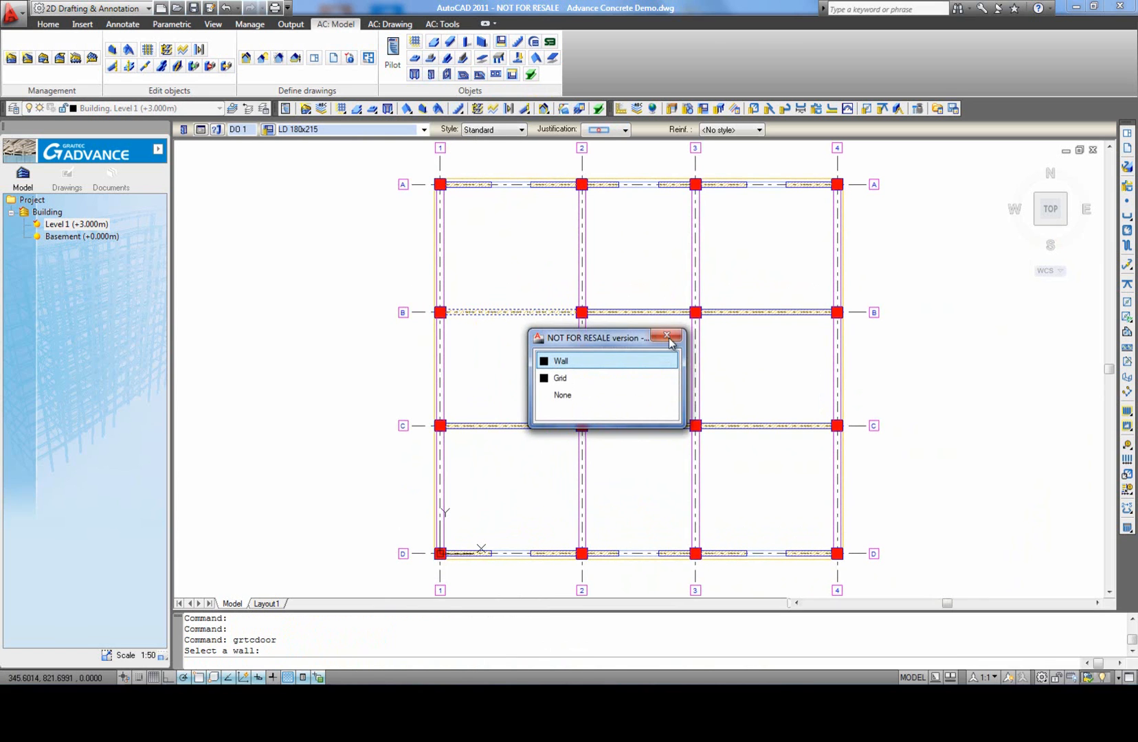
scroll(526, 315, up, 3)
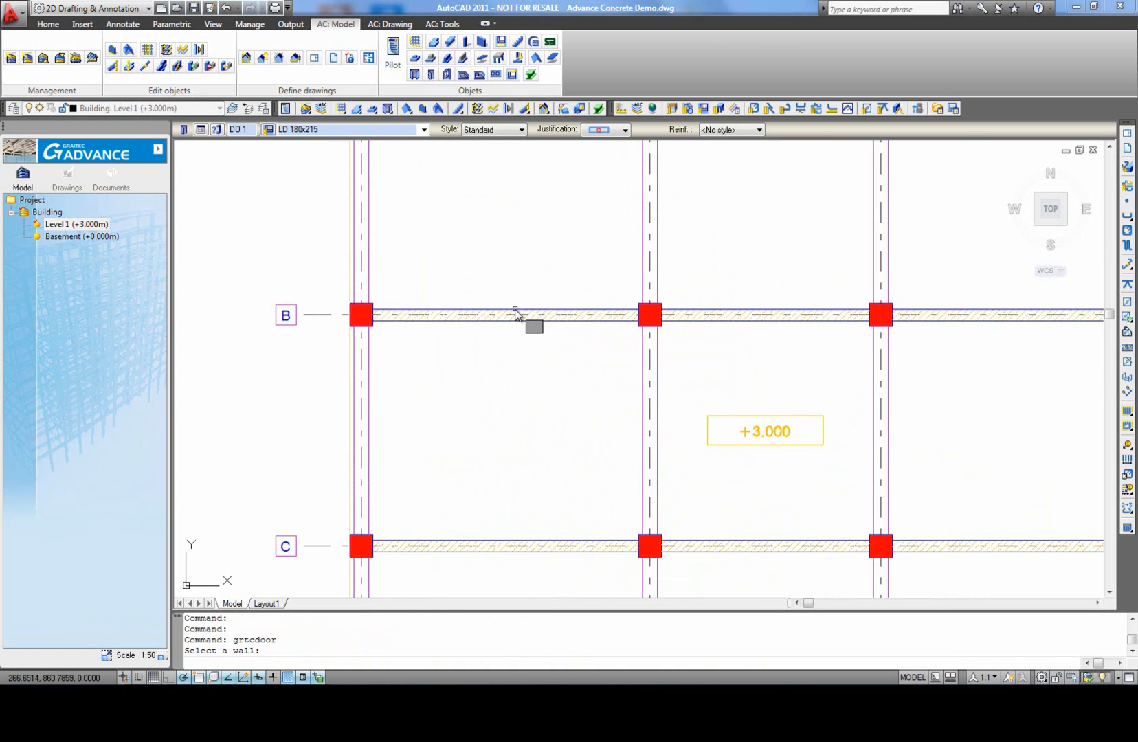
click(518, 315)
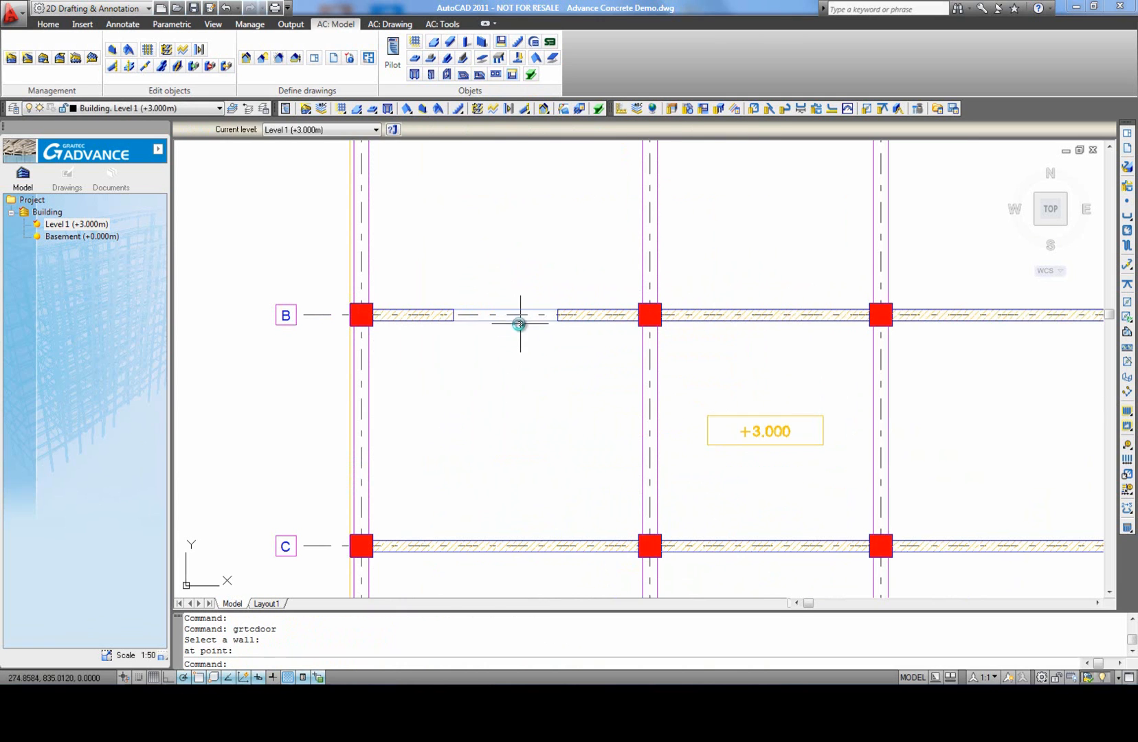
Step: Change the type of the axis B door to LD 90x218 C7 J1
click(505, 314)
click(423, 129)
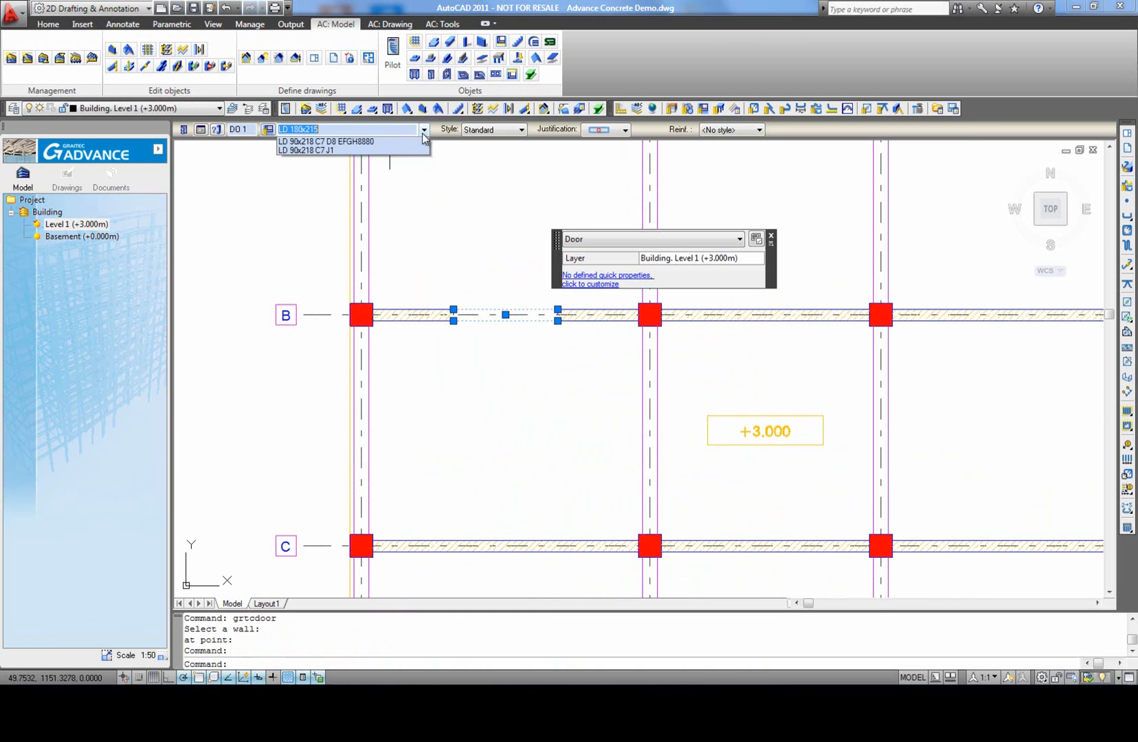
click(329, 150)
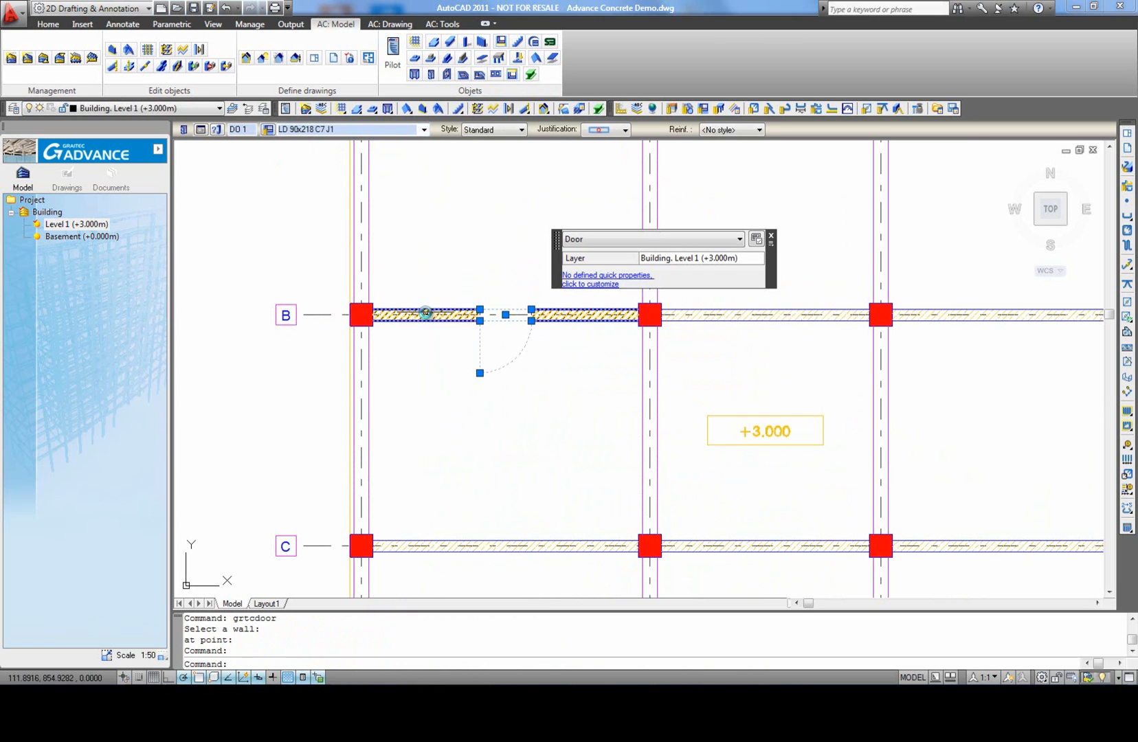
key(Escape)
scroll(422, 310, down, 2)
Step: Copy the door to the axis B wall between axes 2 and 3 and to the axis C walls between axes 1-2 and 2-3
middle_click(489, 359)
middle_click(488, 358)
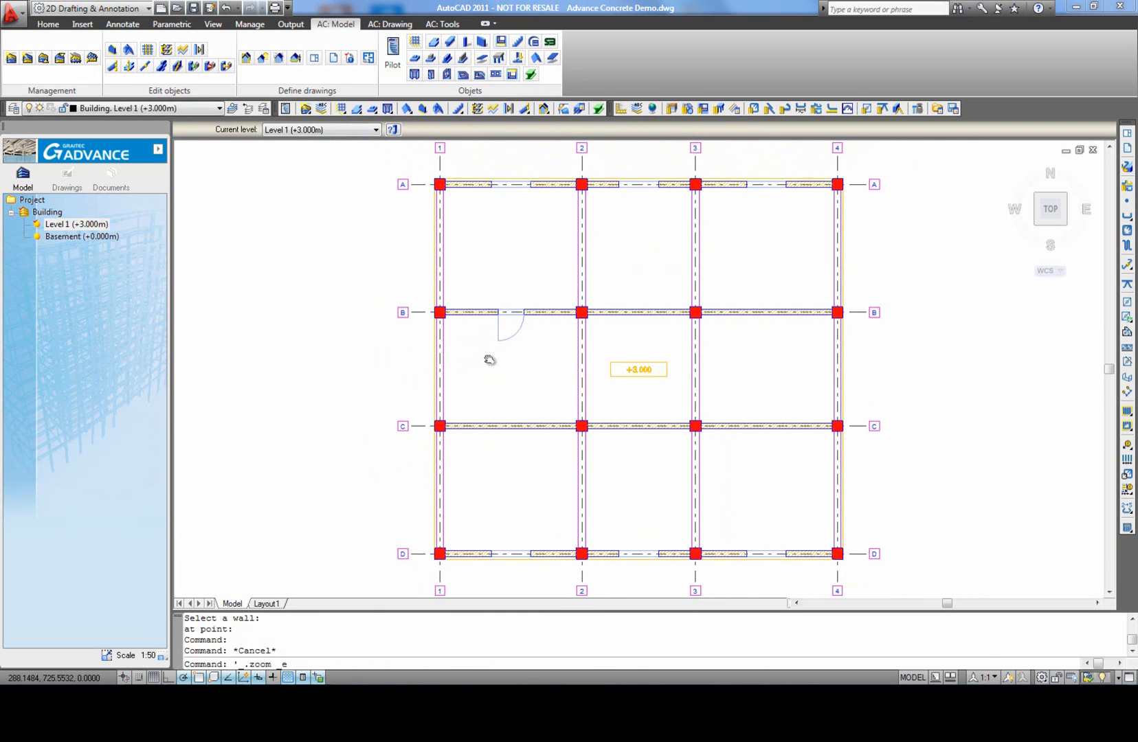
text(co)
key(Return)
click(511, 334)
key(Return)
click(511, 312)
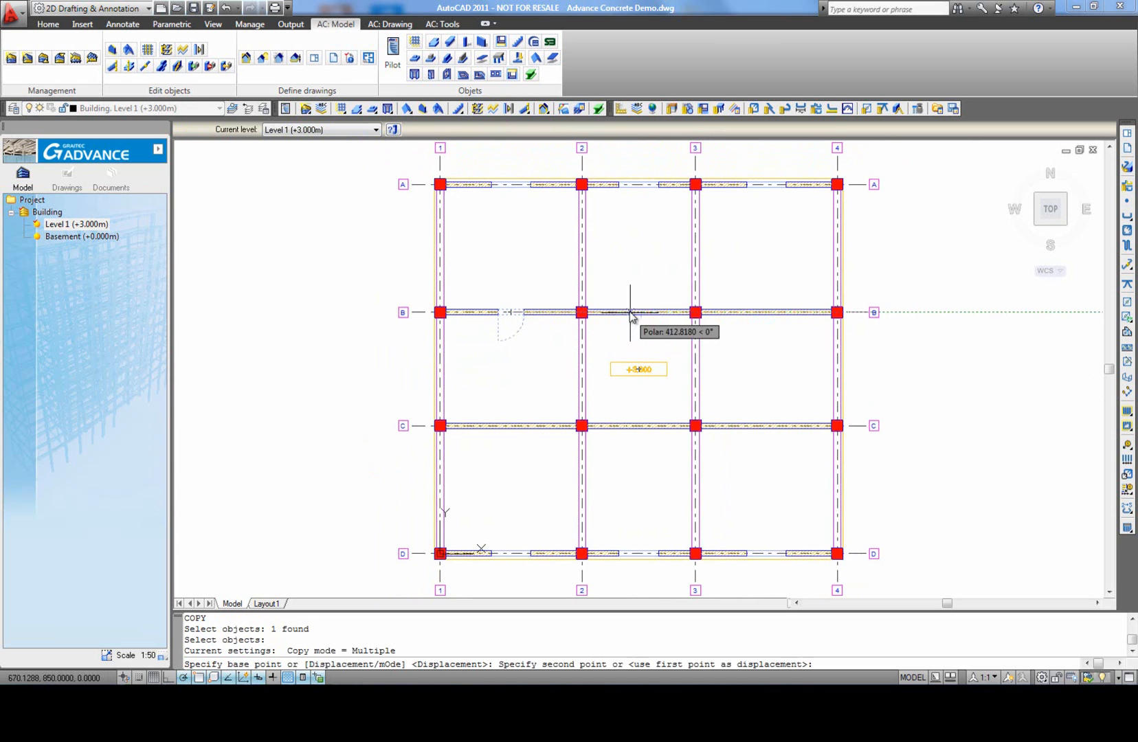
click(511, 426)
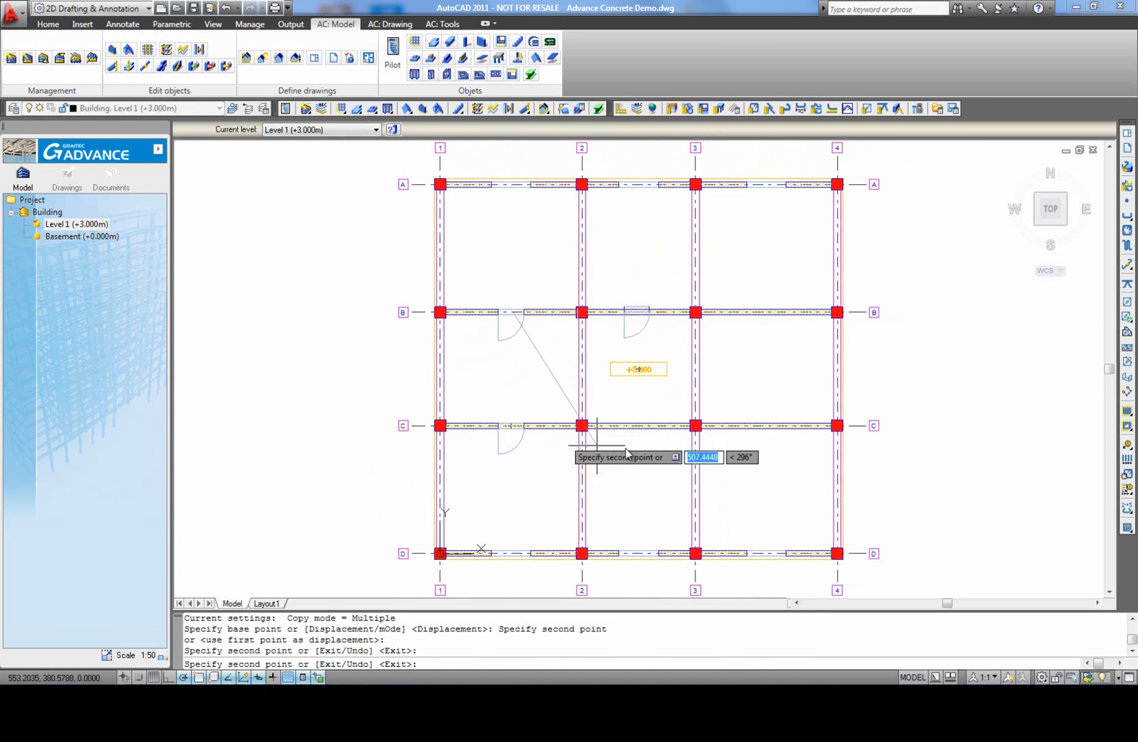
click(623, 426)
right_click(621, 411)
click(649, 411)
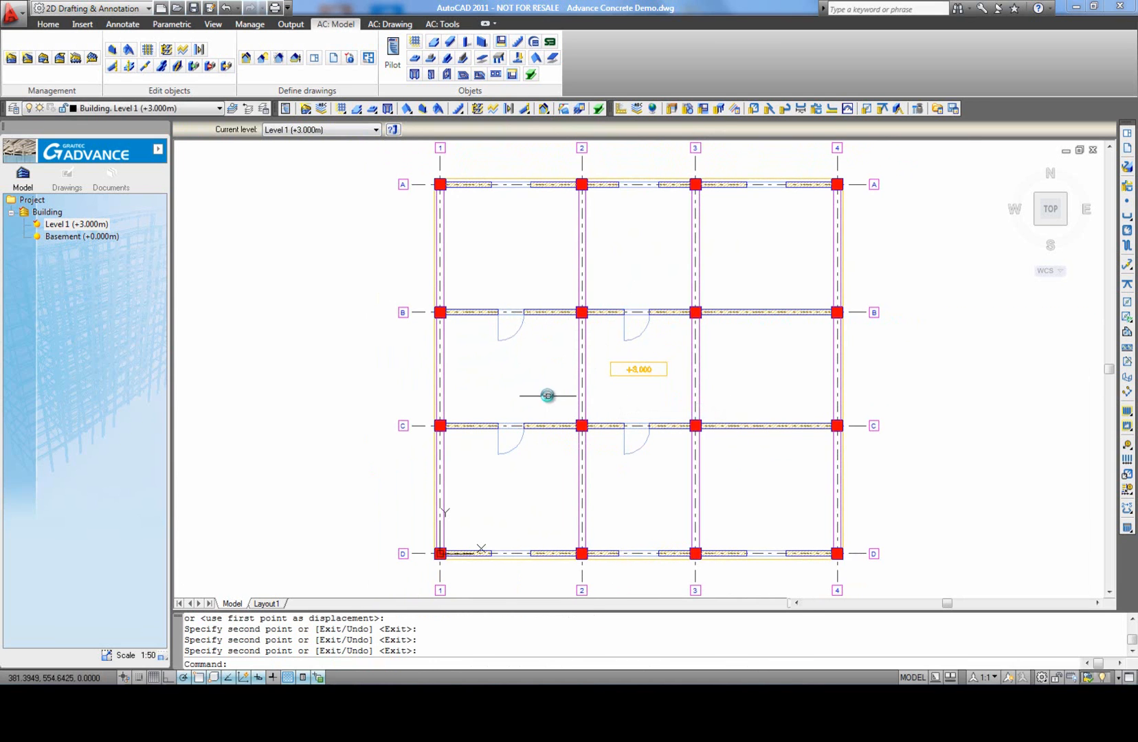
Step: Create a polygonal slab opening in the bay between axes B-C and 3-4, with its corners at the inner corners of the four columns
middle_click(549, 397)
middle_click(548, 397)
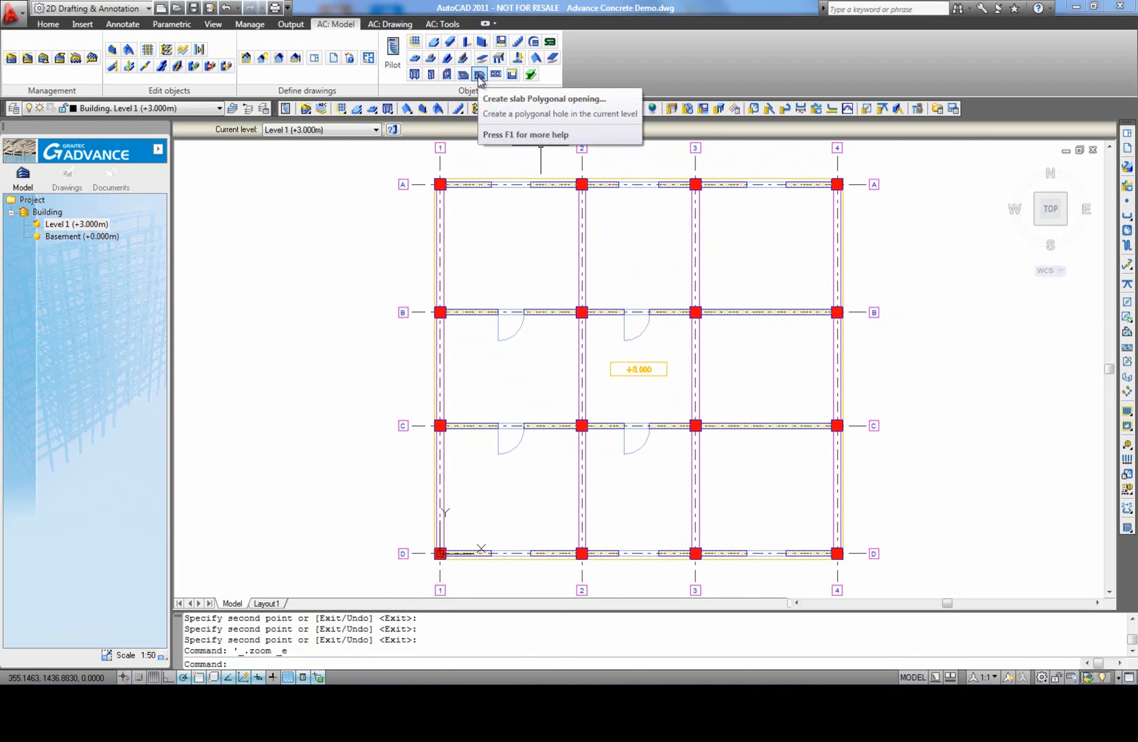
click(478, 76)
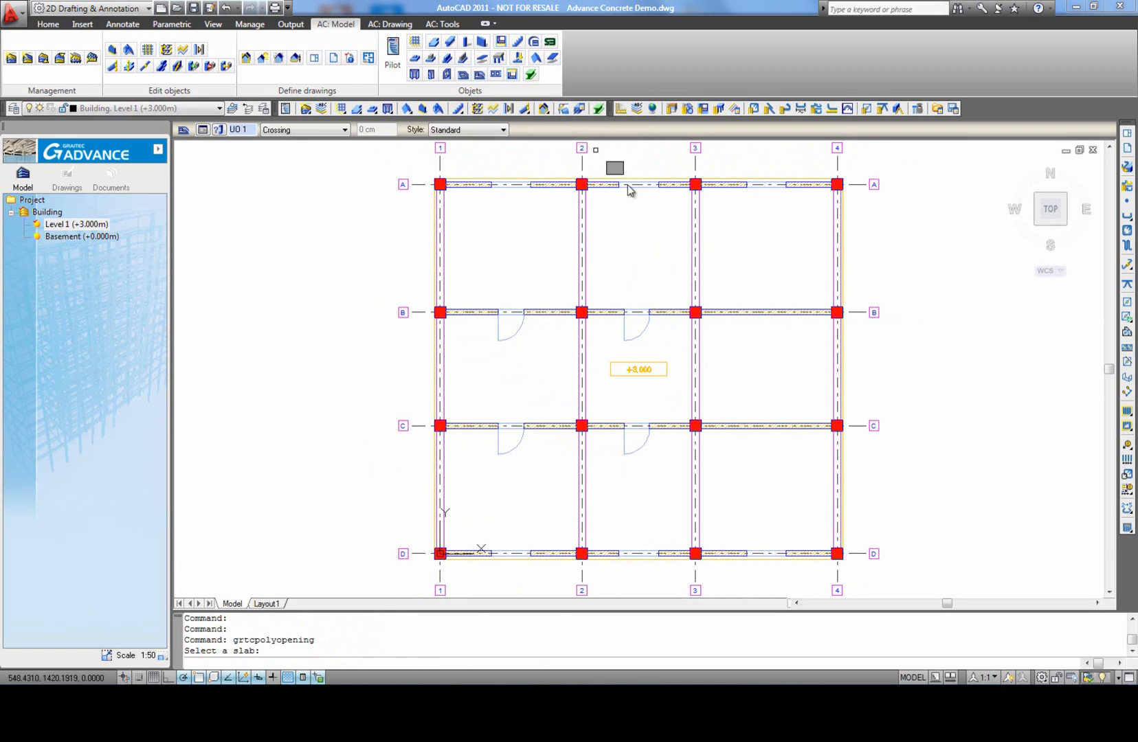
click(651, 370)
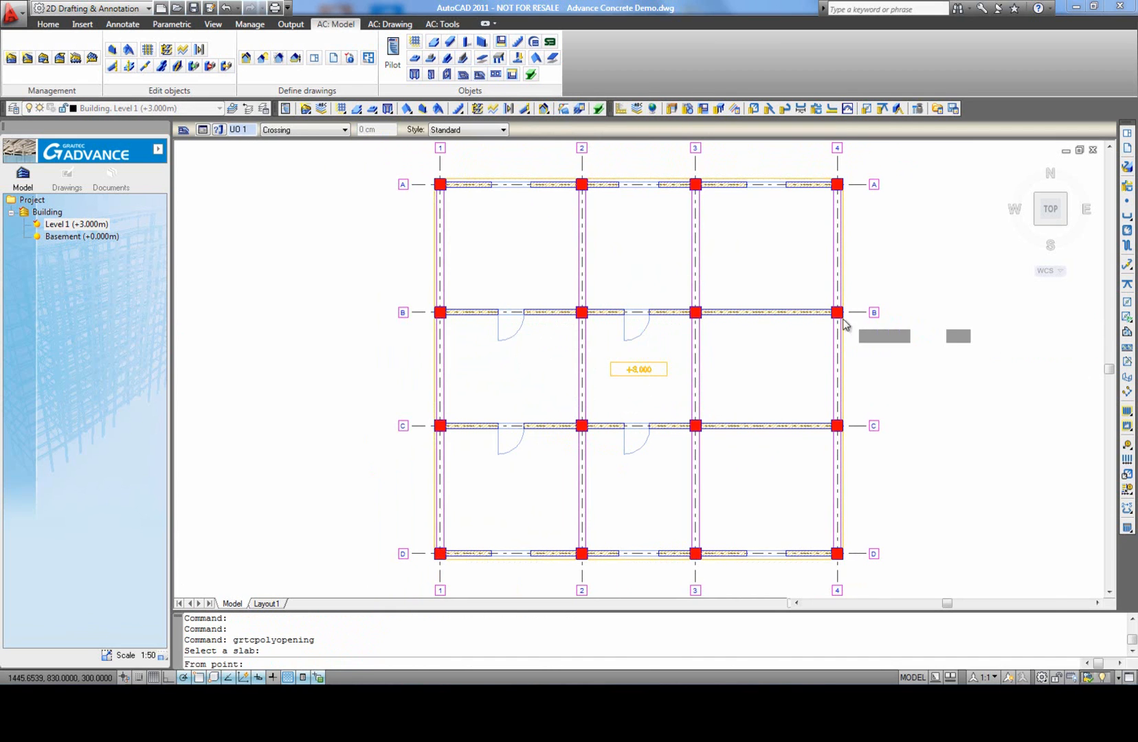
scroll(836, 324, up, 3)
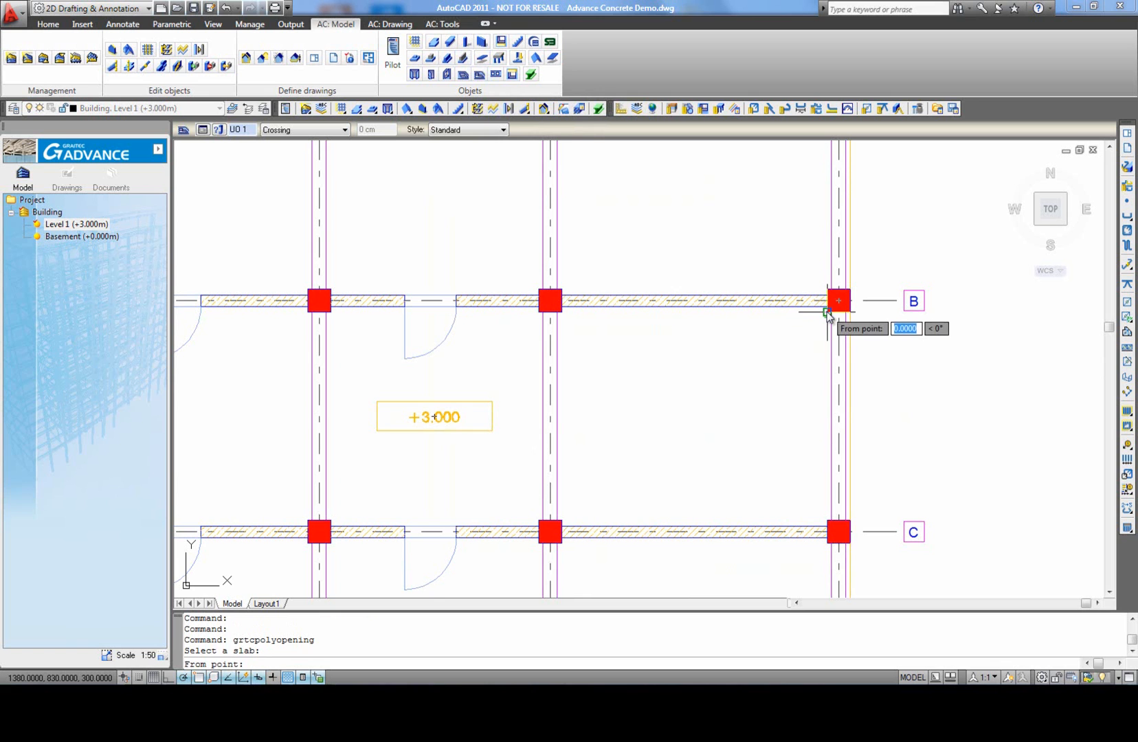
click(562, 316)
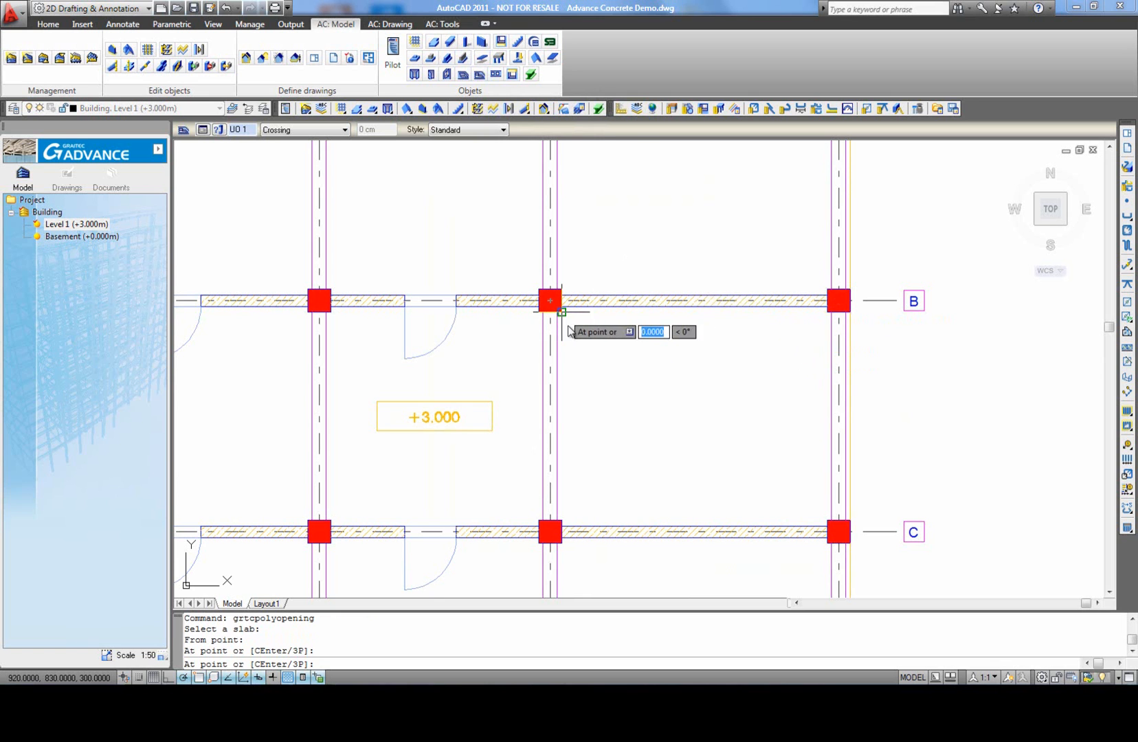
click(561, 520)
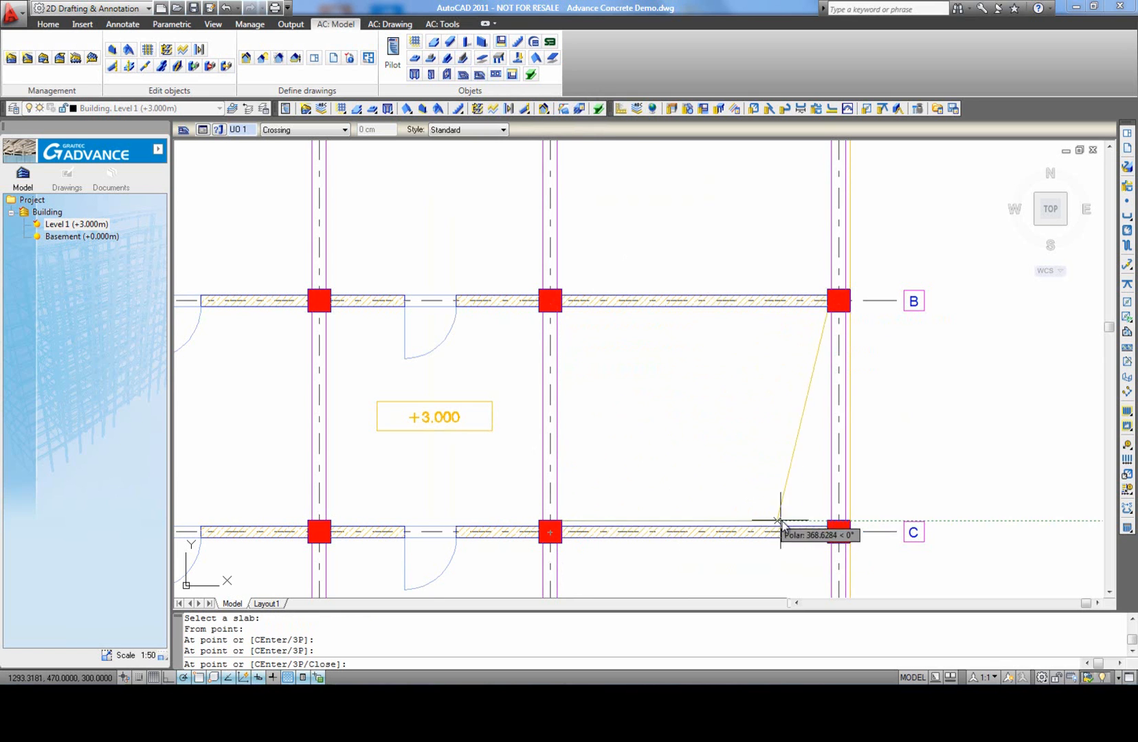
click(828, 520)
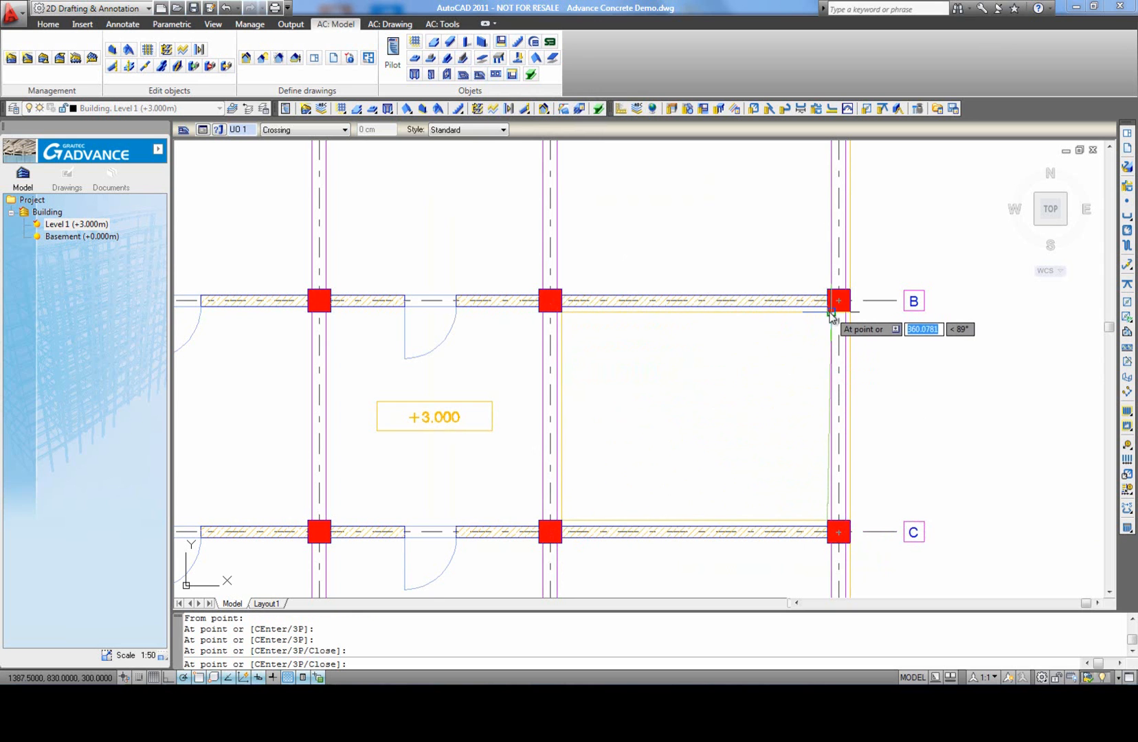
click(827, 313)
middle_click(711, 399)
middle_click(710, 400)
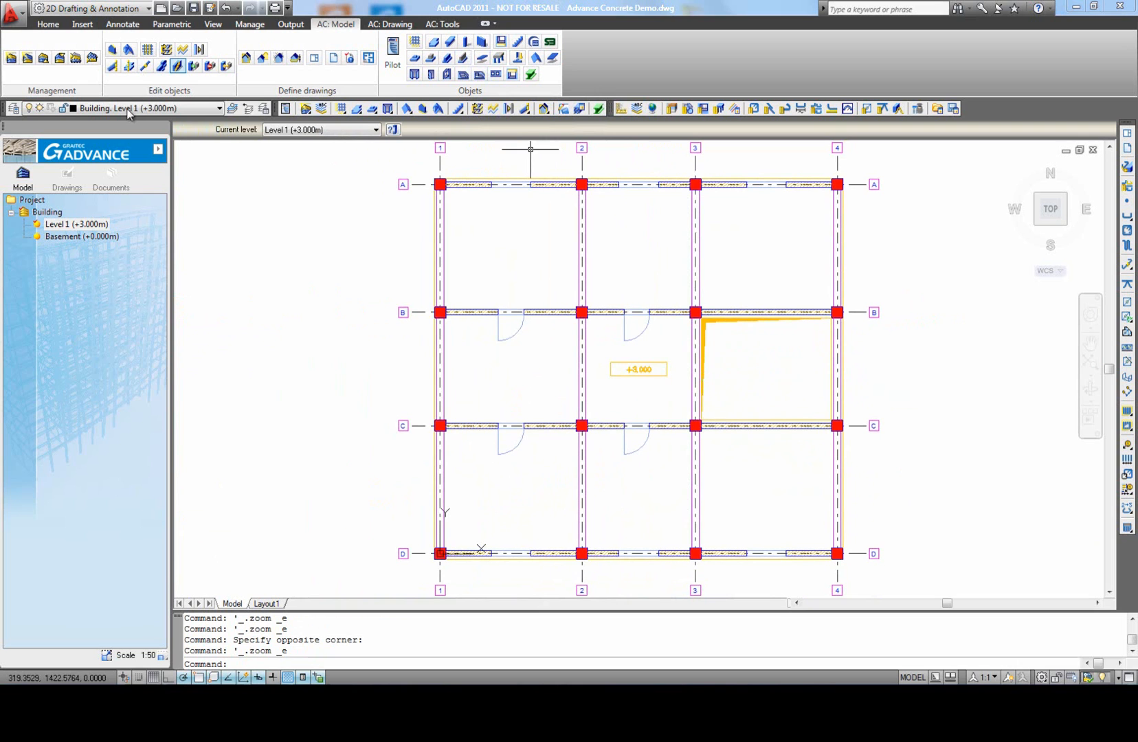
Step: Recopy Level 1 above as a new level, without copying the drawing's visual elements
right_click(72, 225)
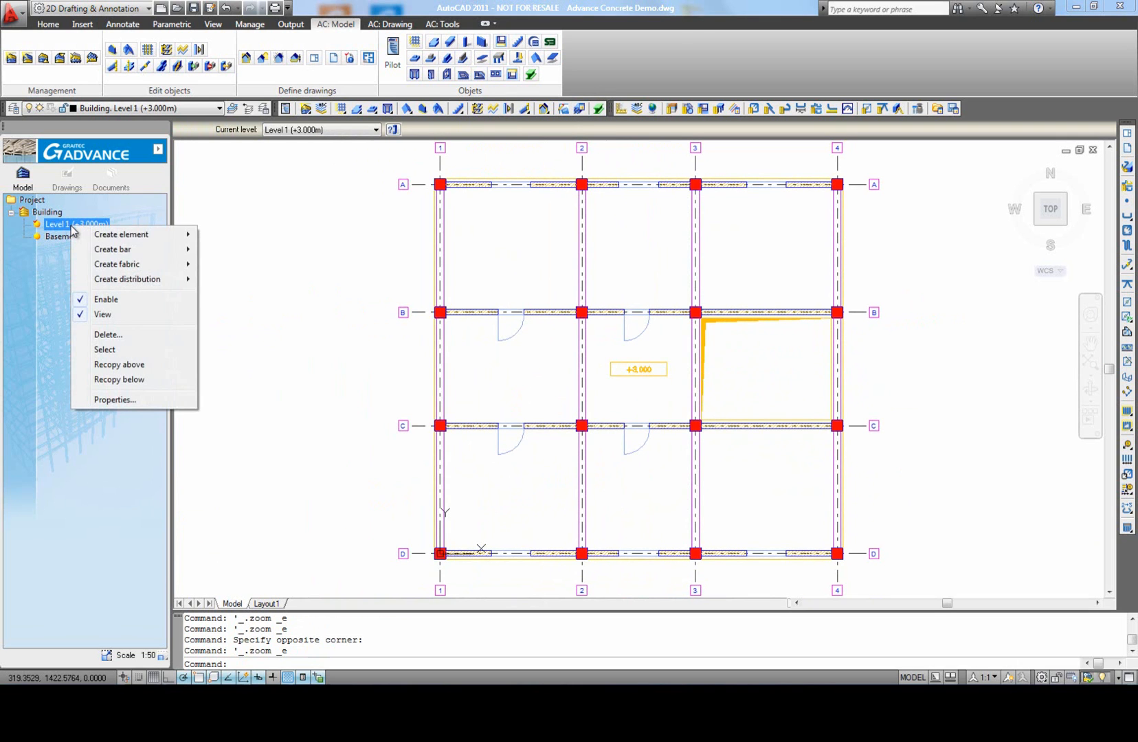
click(136, 365)
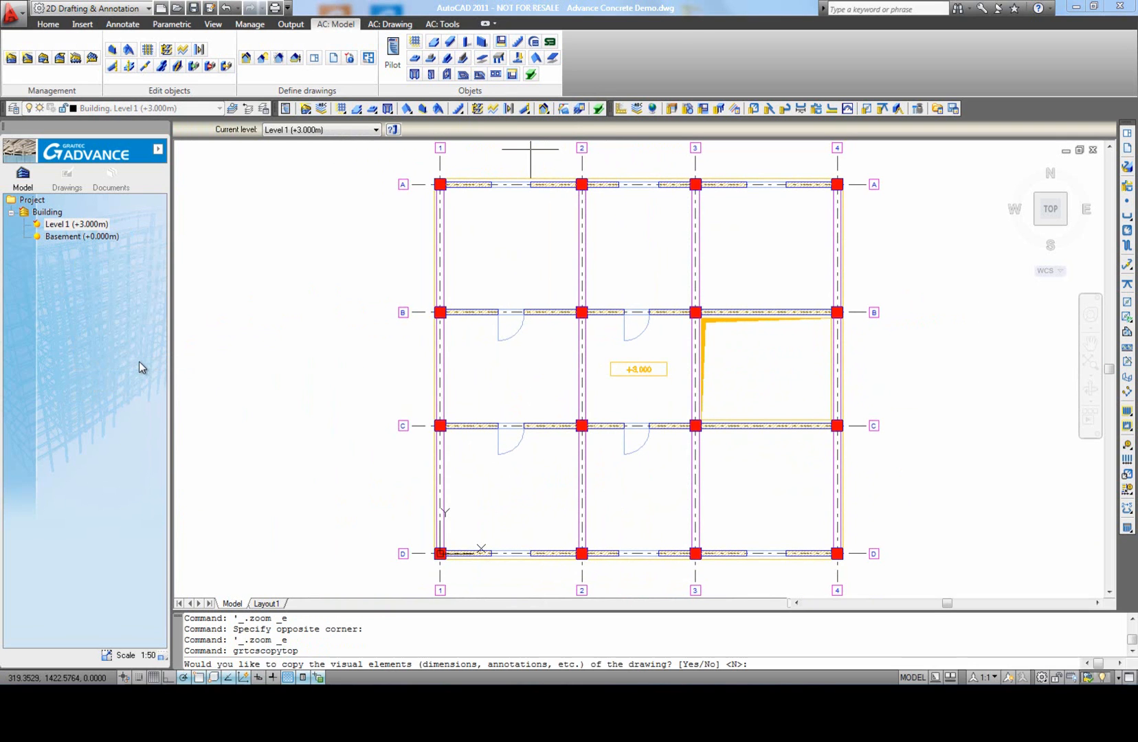
key(Return)
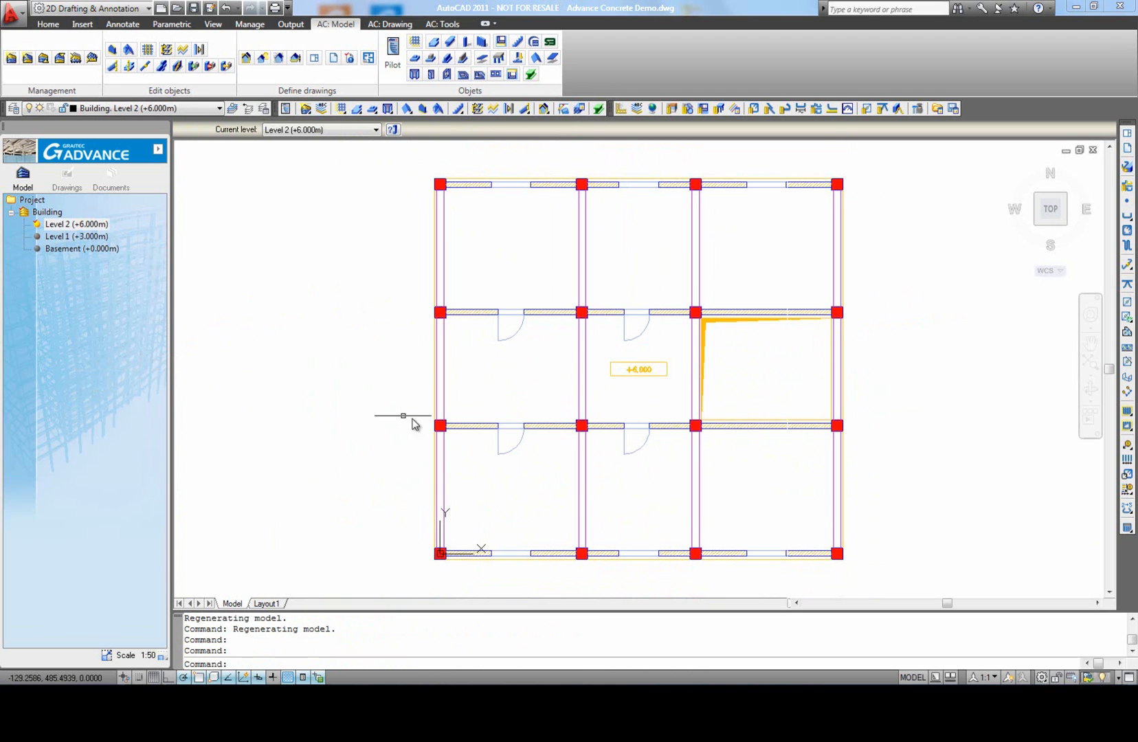
Step: Set Level 2's elevation to 2.8 m relative to the level below
double_click(85, 227)
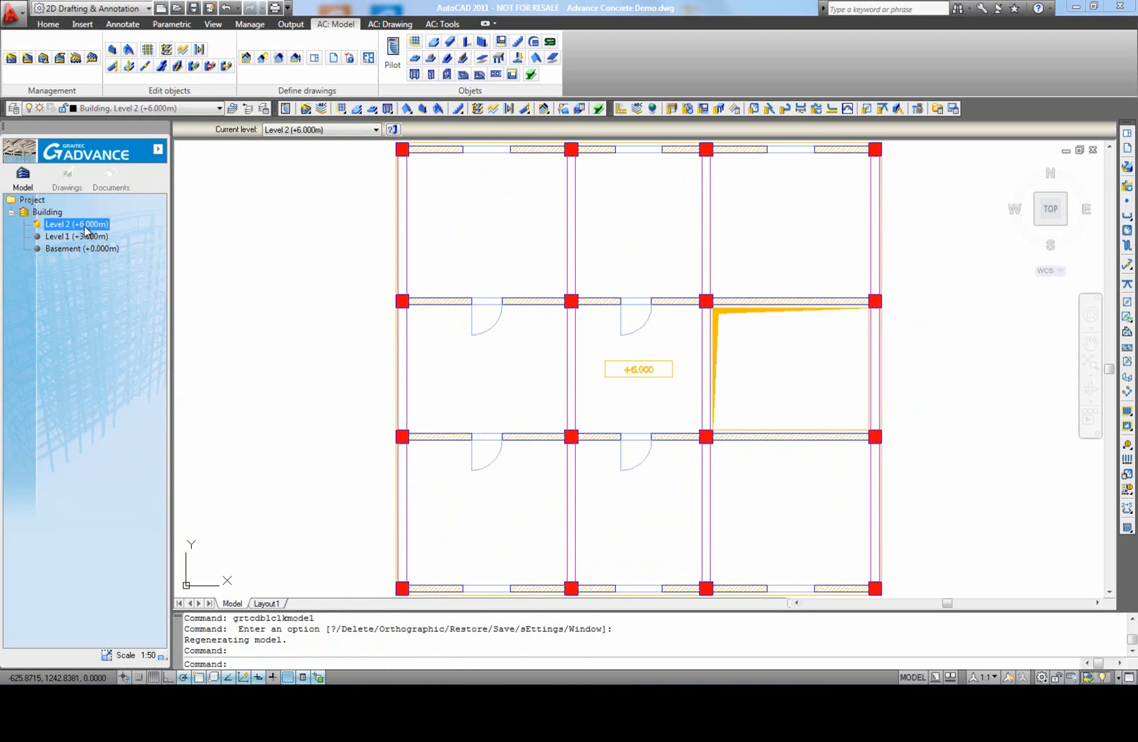
right_click(85, 227)
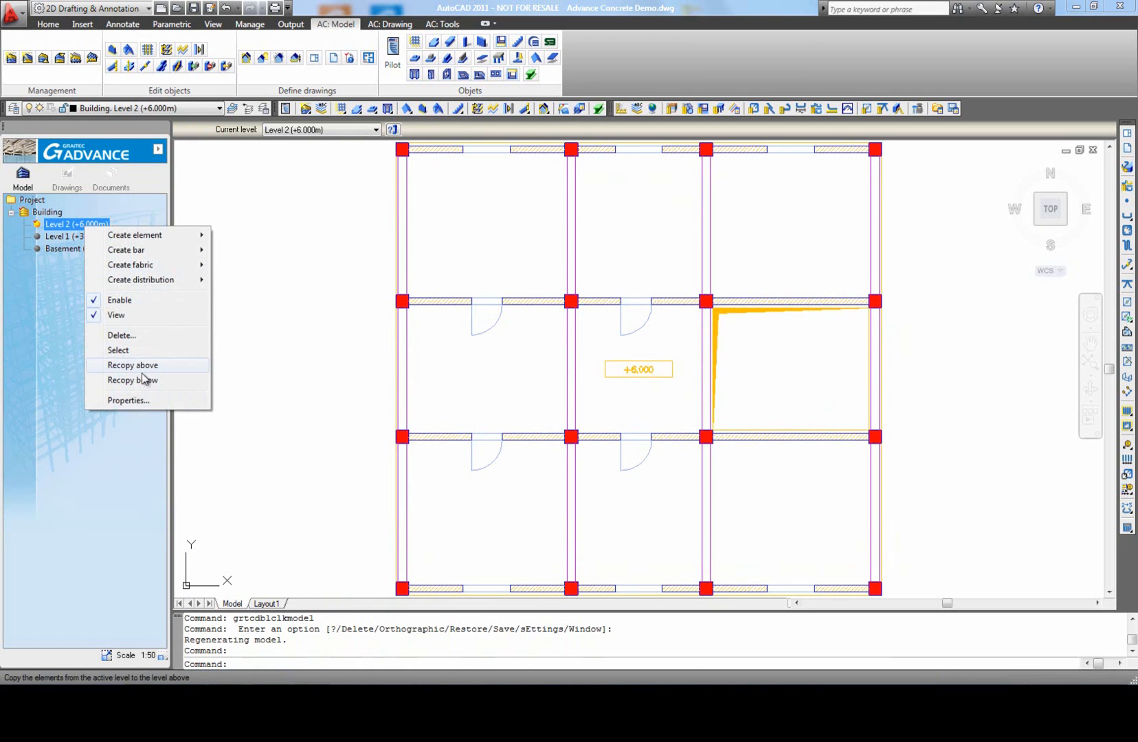
click(143, 400)
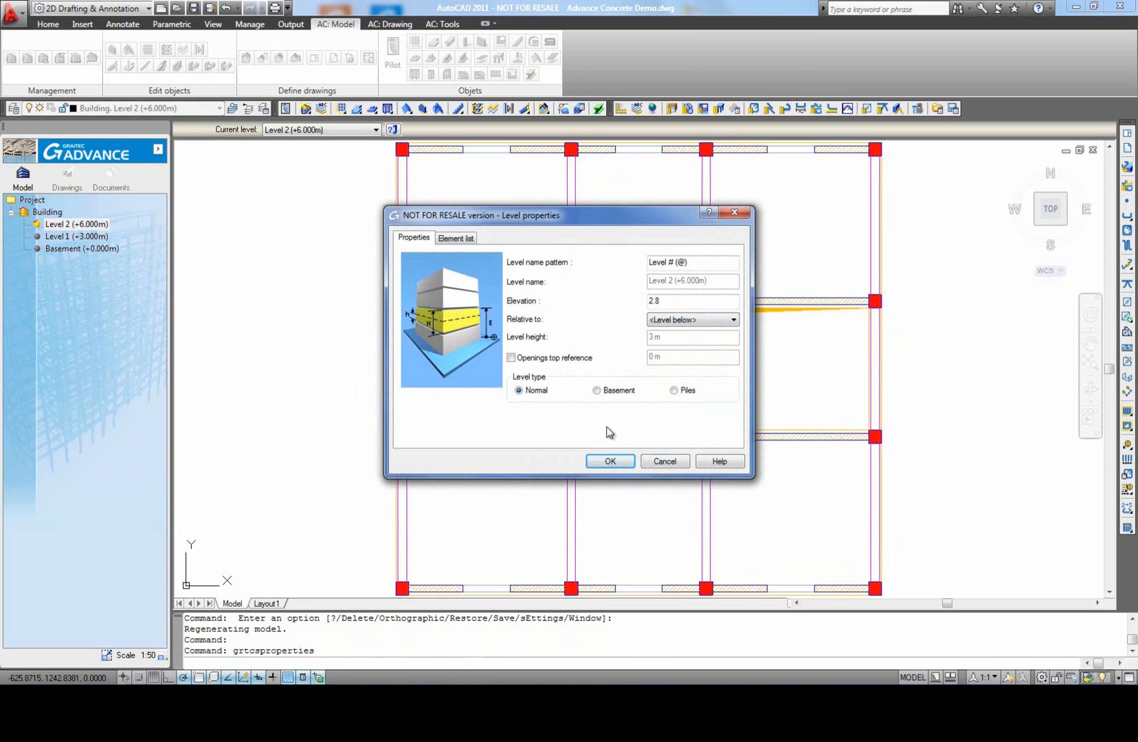
click(612, 461)
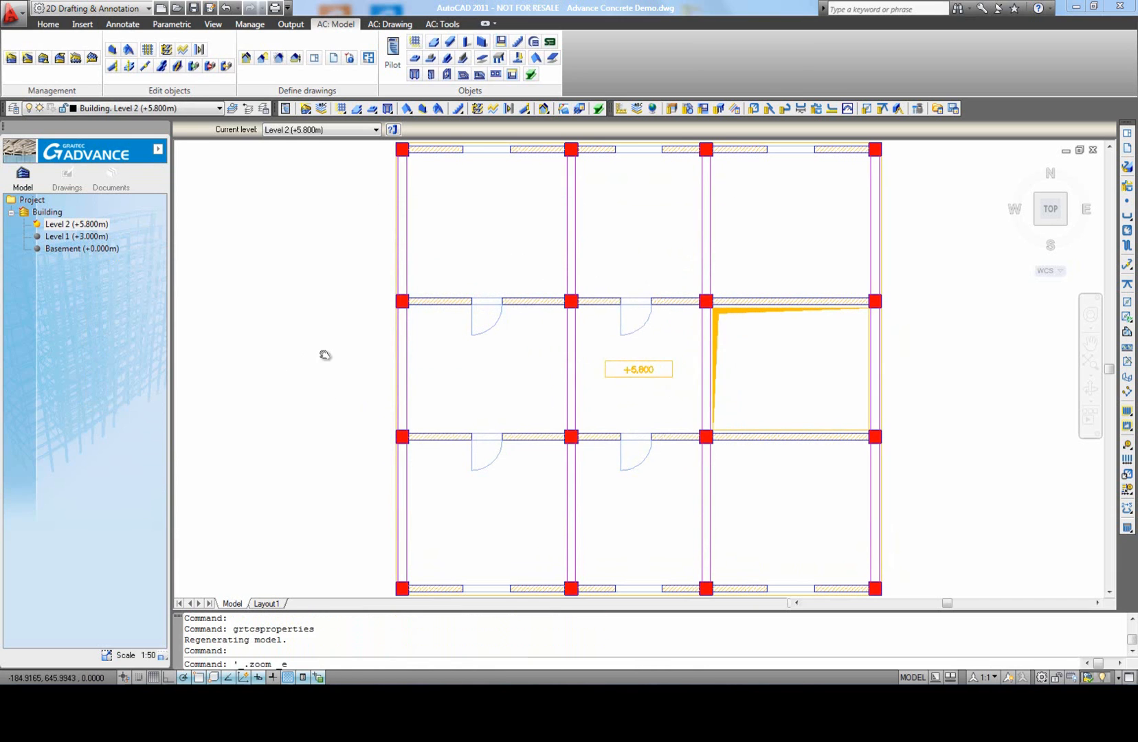
Step: Recopy Level 2 above to create Level 3
click(77, 225)
right_click(77, 225)
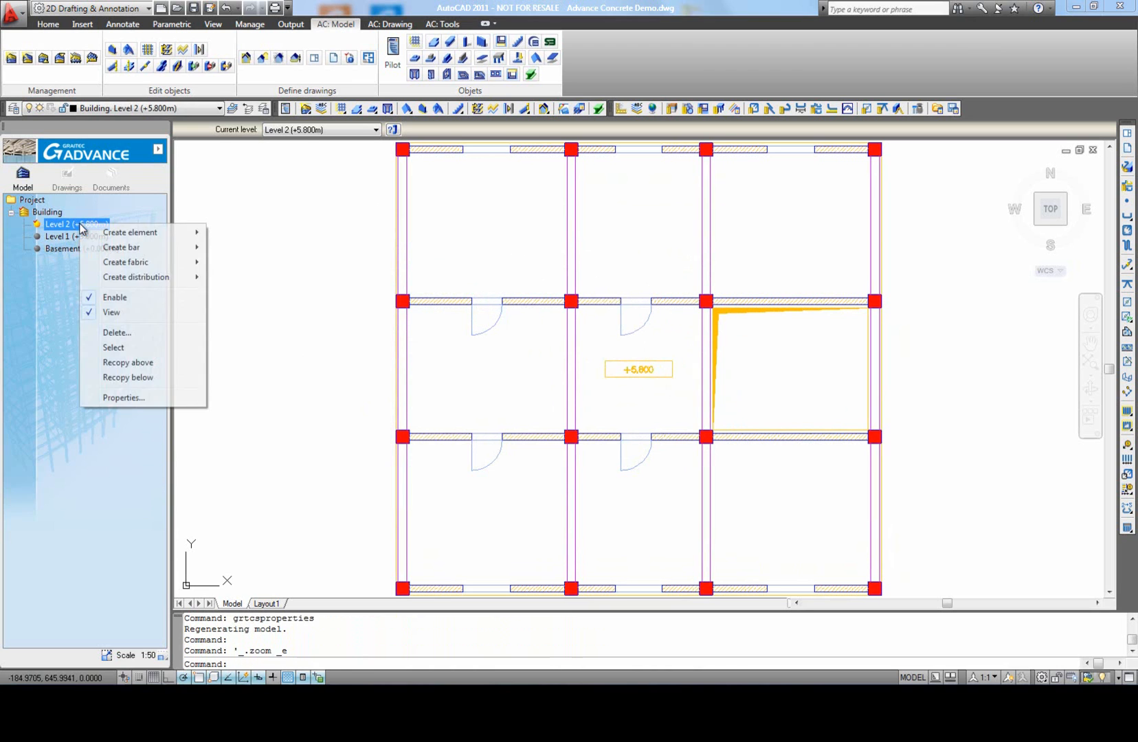
click(126, 365)
key(Return)
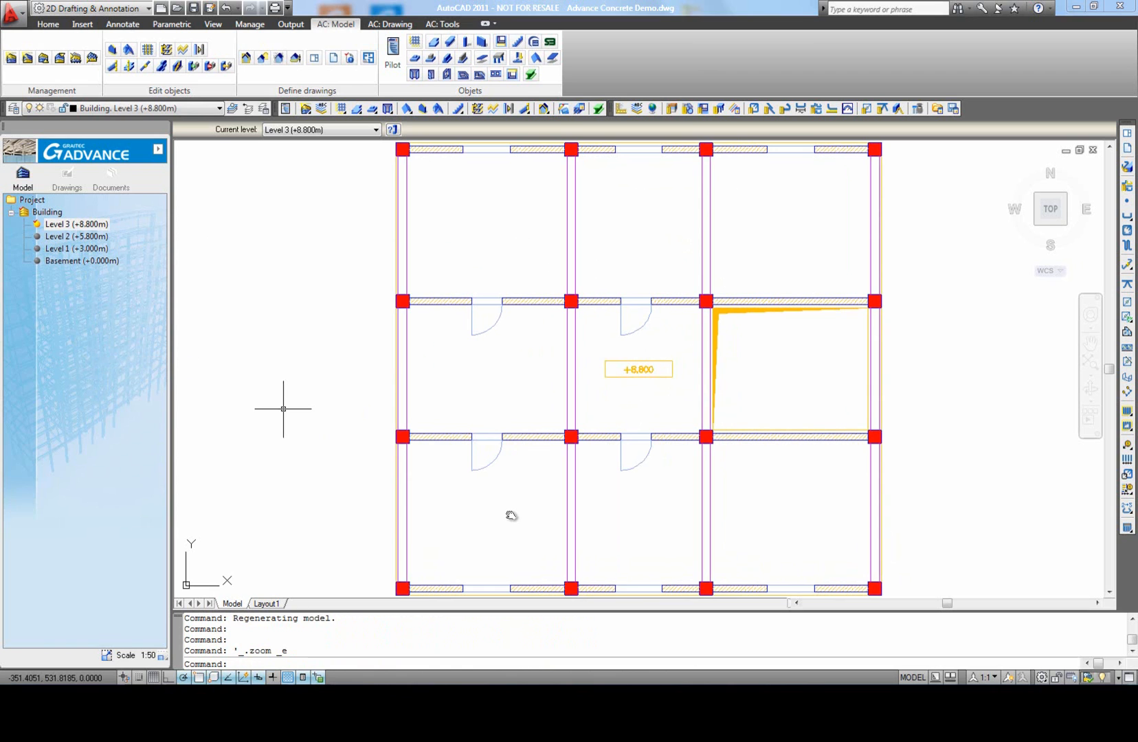
Step: Start a building foundation on the Basement level with fixed dimensions, setting the isolated footings to 150 cm high, 180 cm wide and 180 cm long
double_click(89, 259)
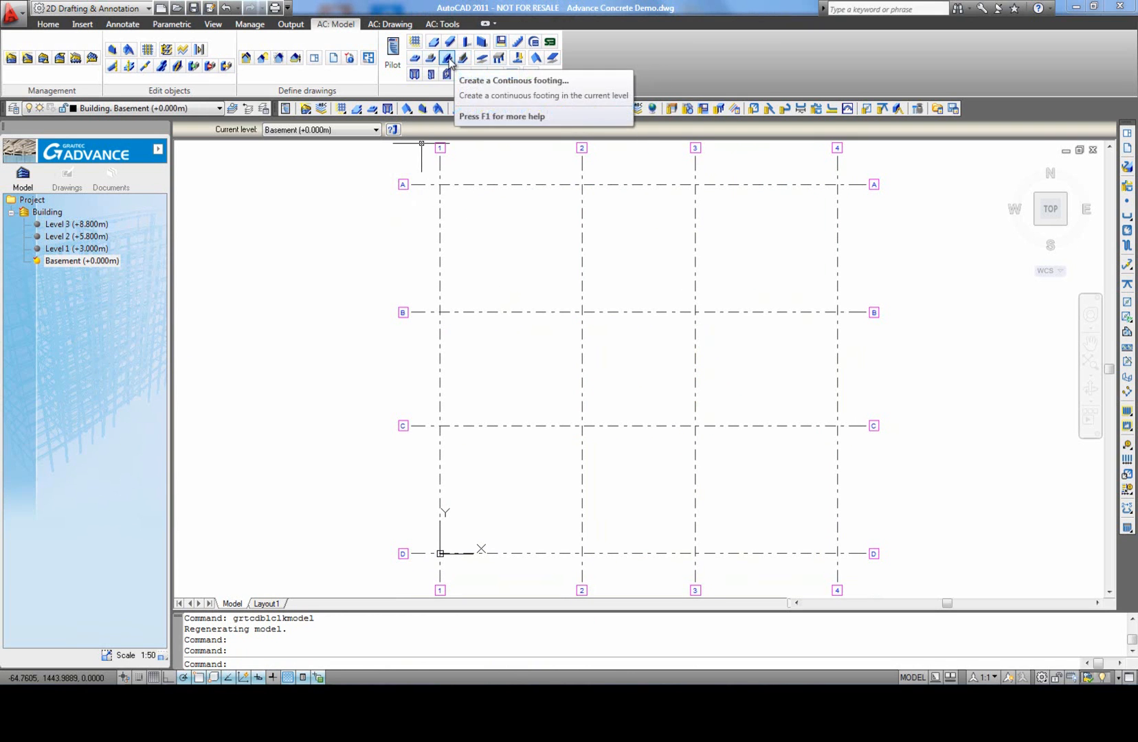
click(517, 60)
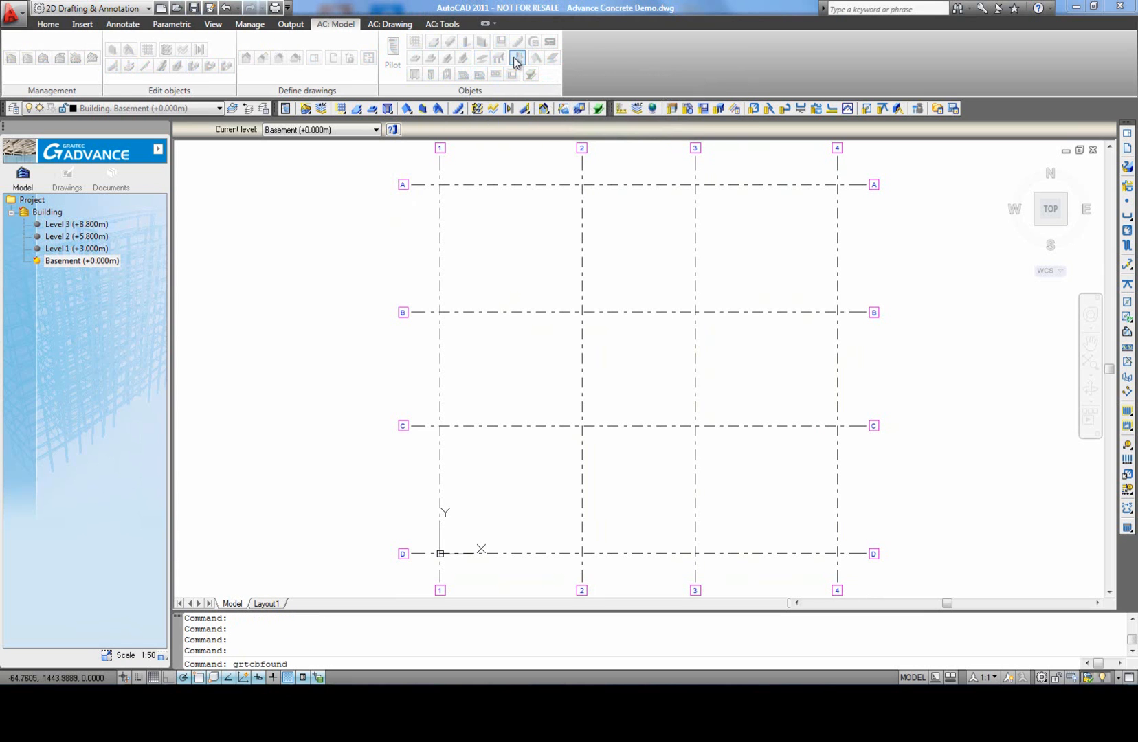
click(414, 297)
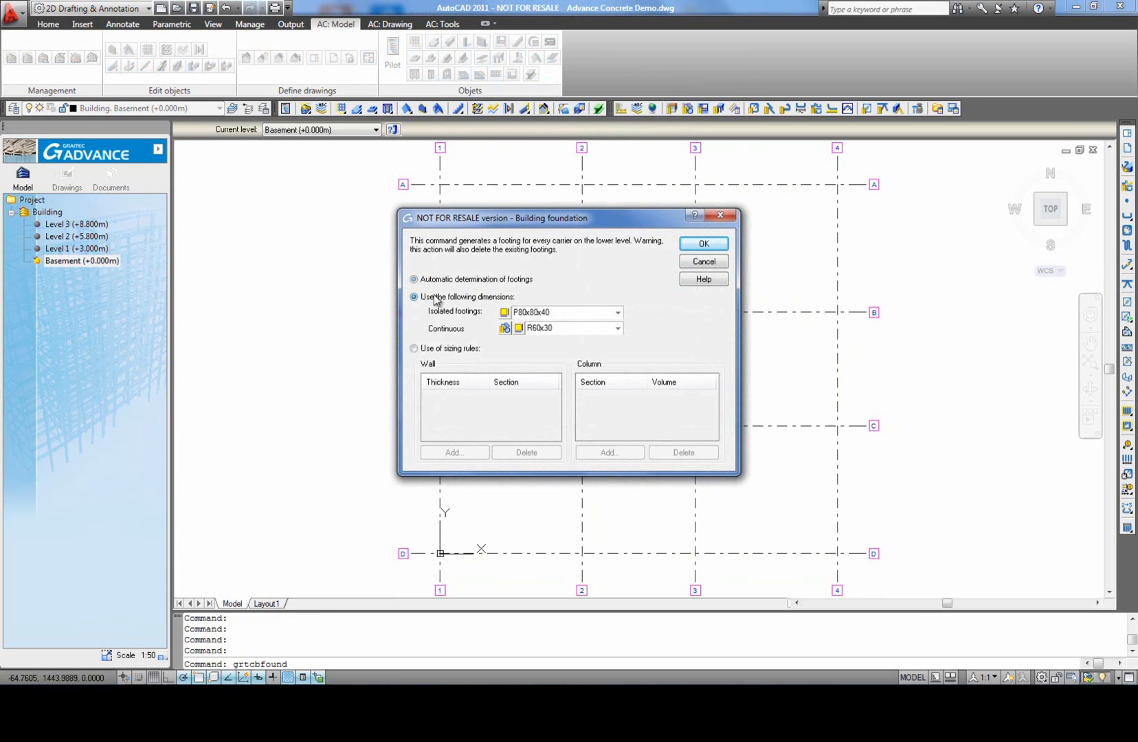
click(505, 313)
double_click(563, 335)
text(150)
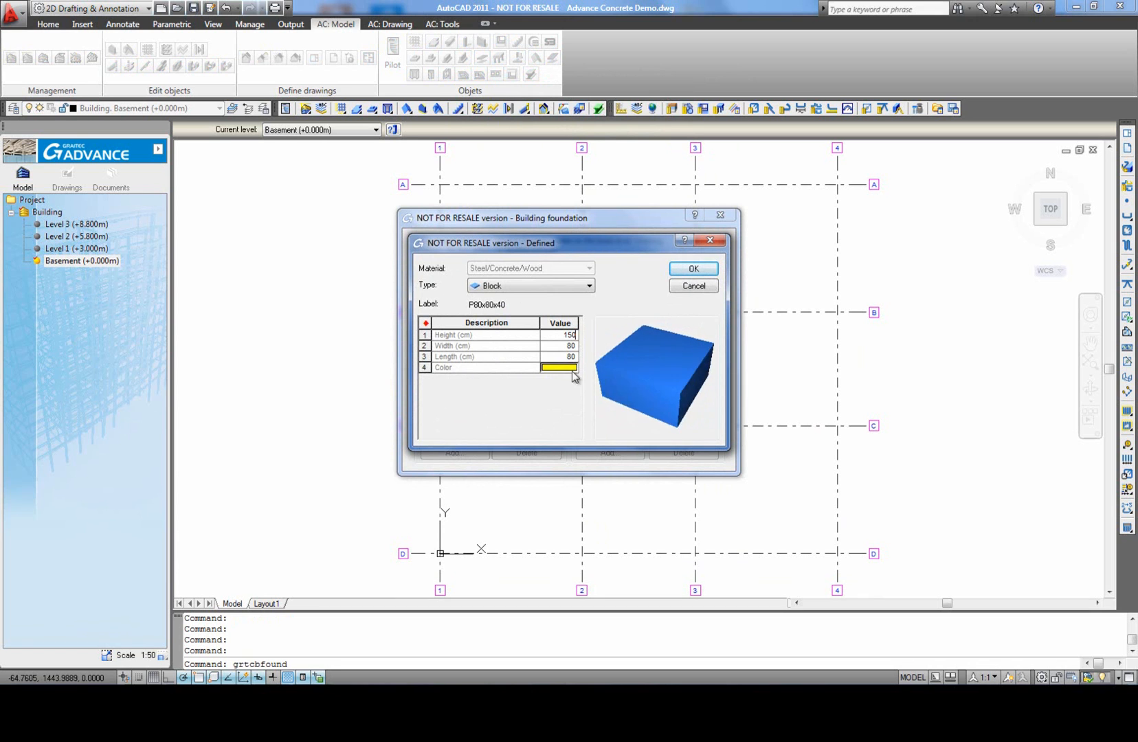
drag(566, 347, 605, 365)
text(180180)
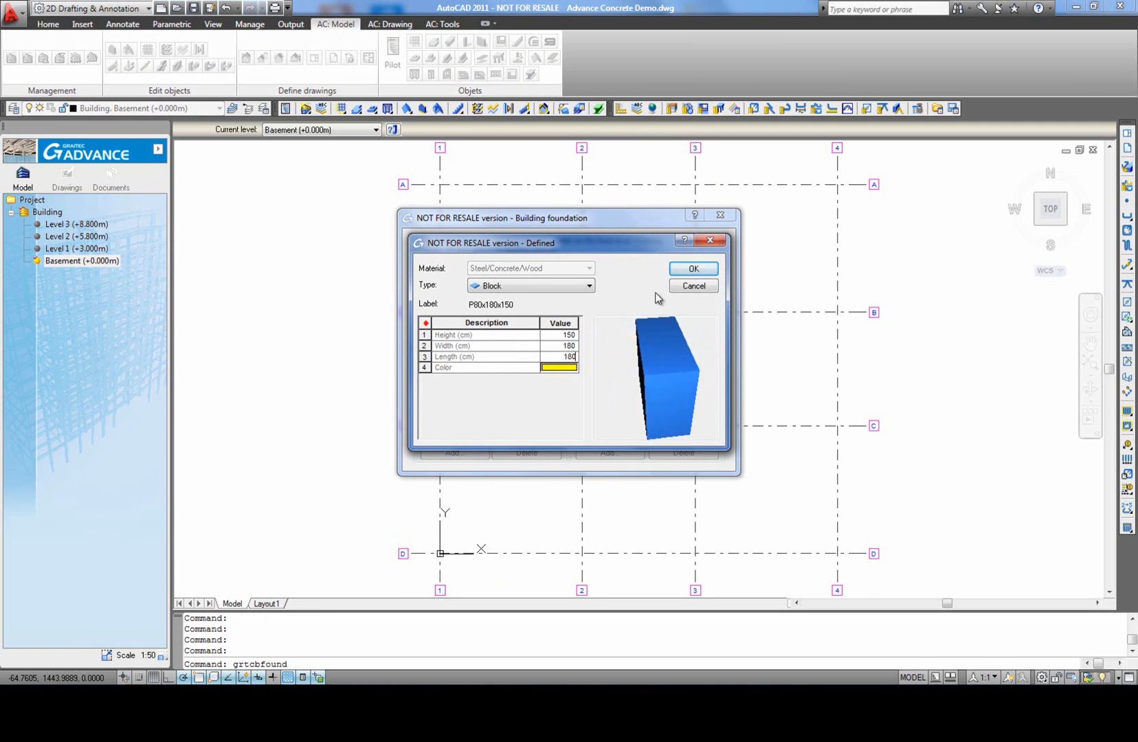
click(692, 269)
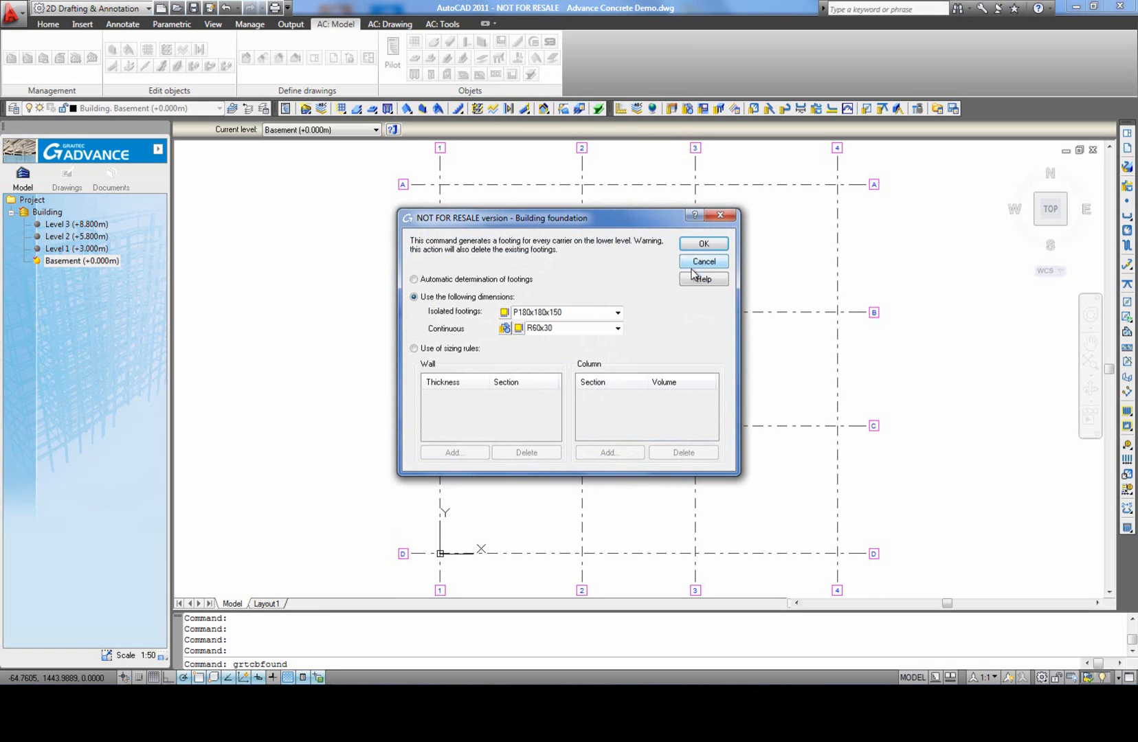
Step: Set the continuous footings' height to 50 cm and generate the building's foundations
click(521, 329)
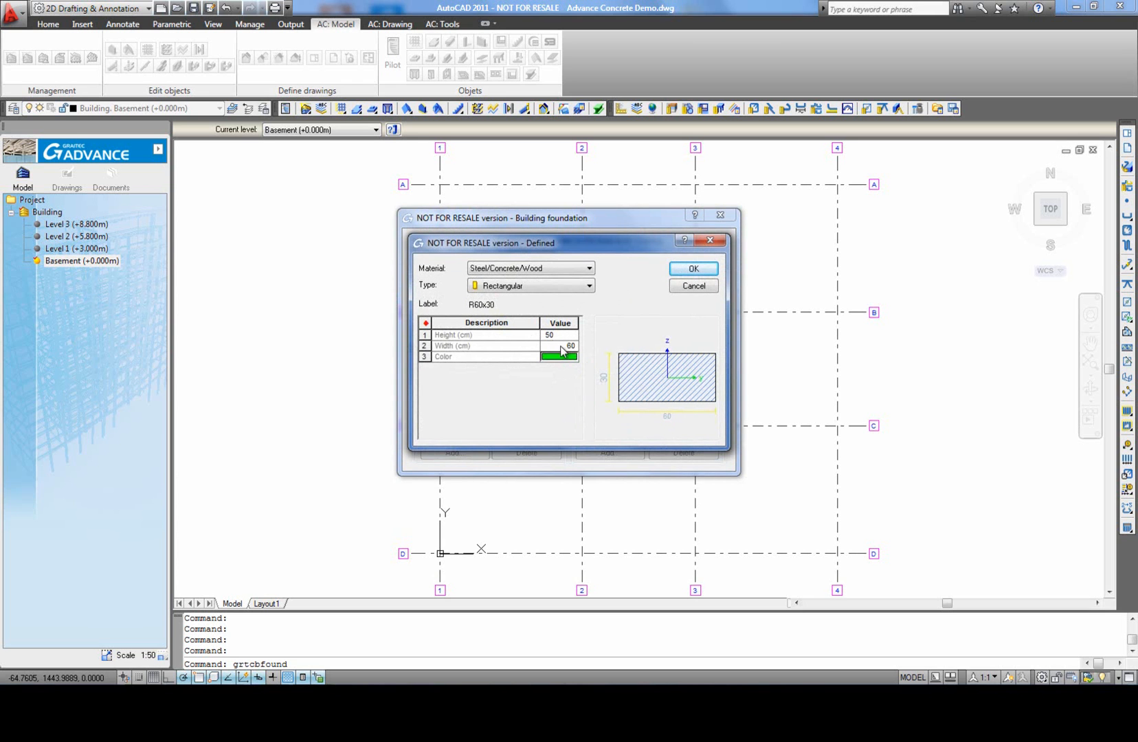
click(561, 347)
click(691, 269)
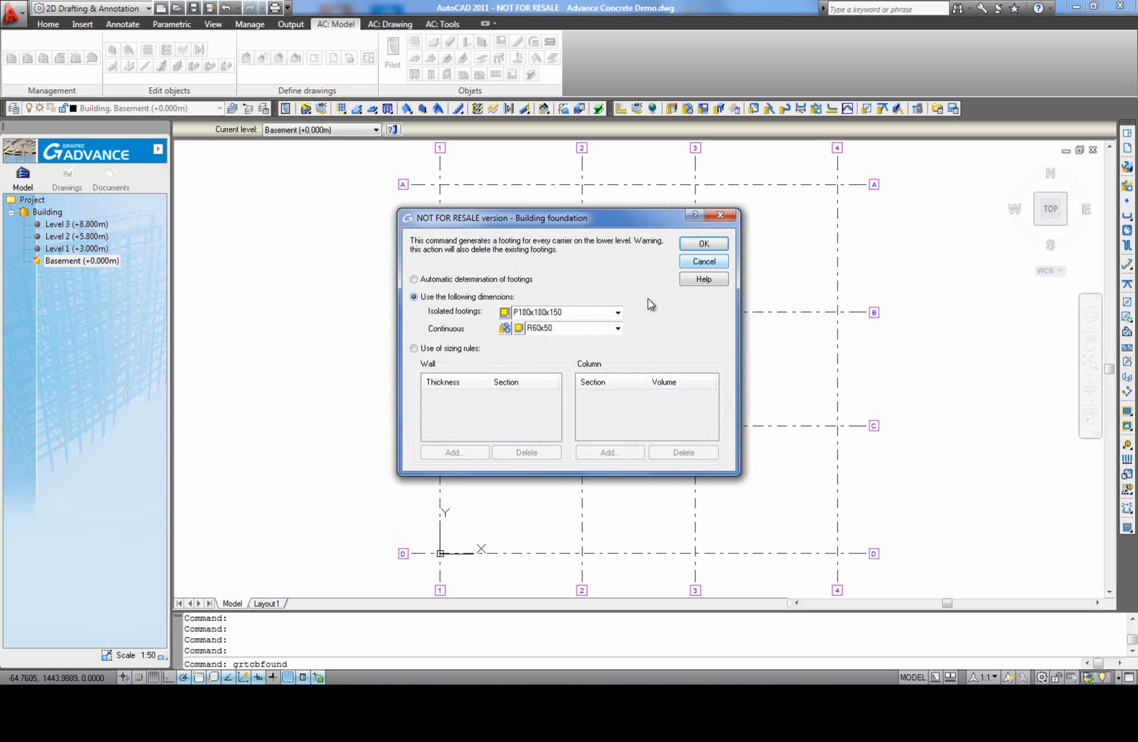
click(701, 245)
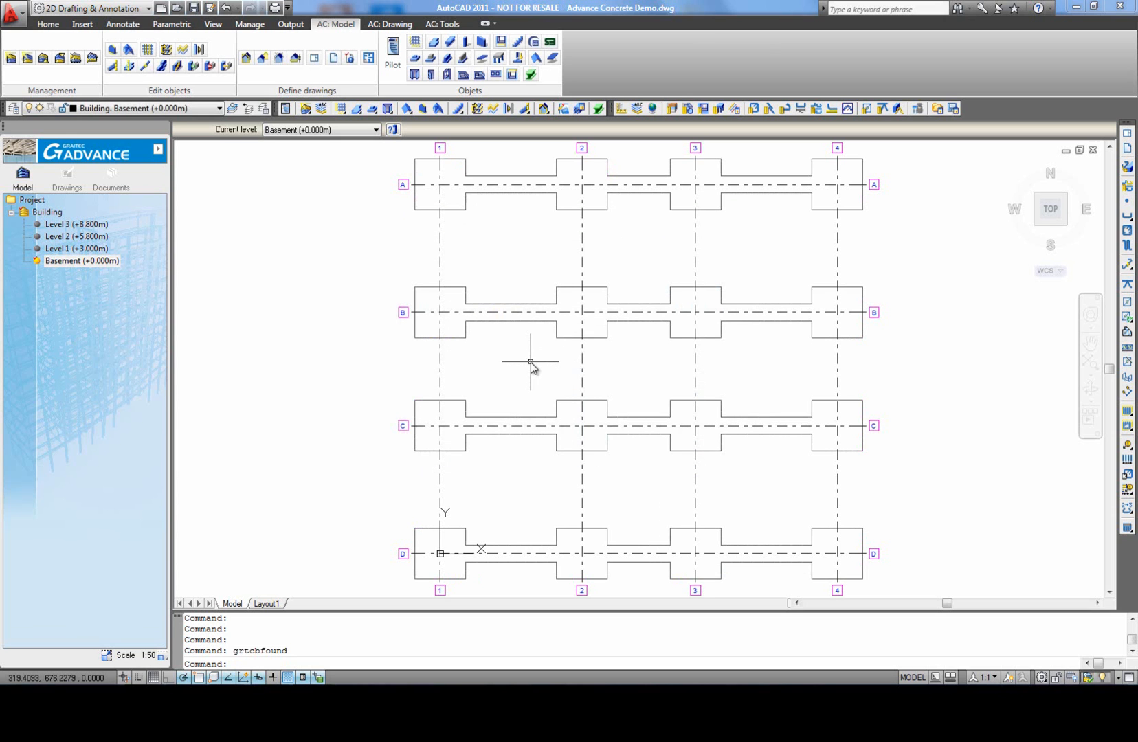
Step: Show the whole building in 3D with the Shaded visual style and inspect it from a lower angle
double_click(50, 213)
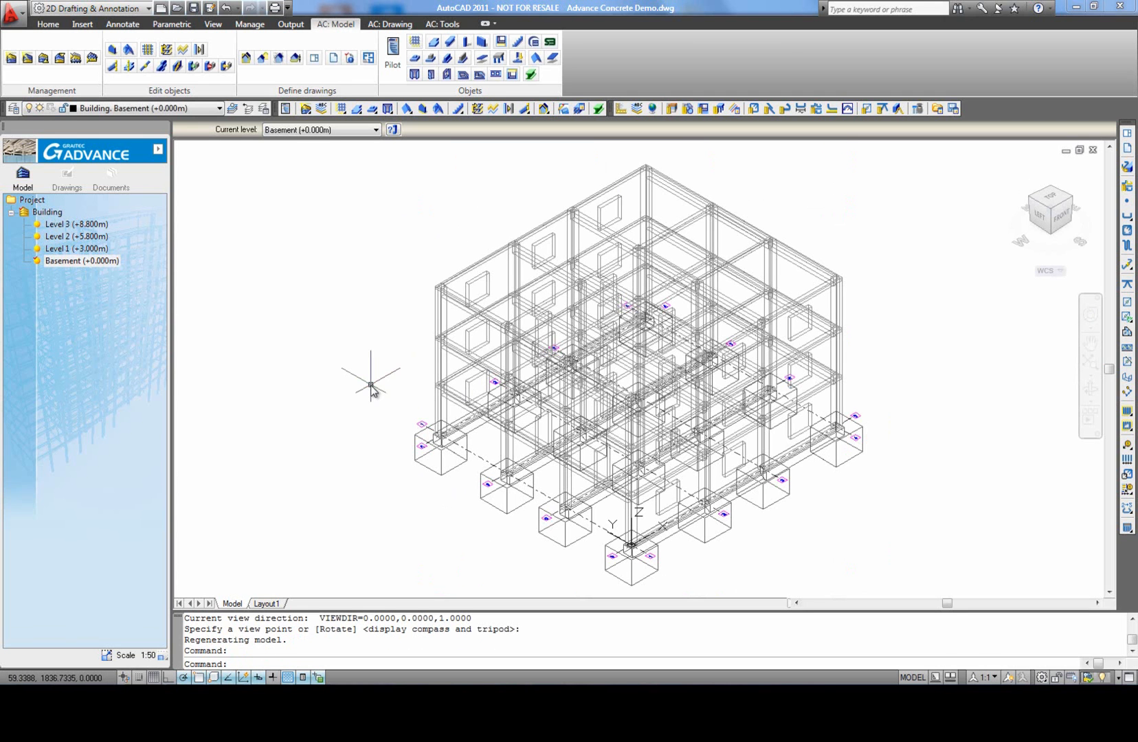
middle_click(371, 386)
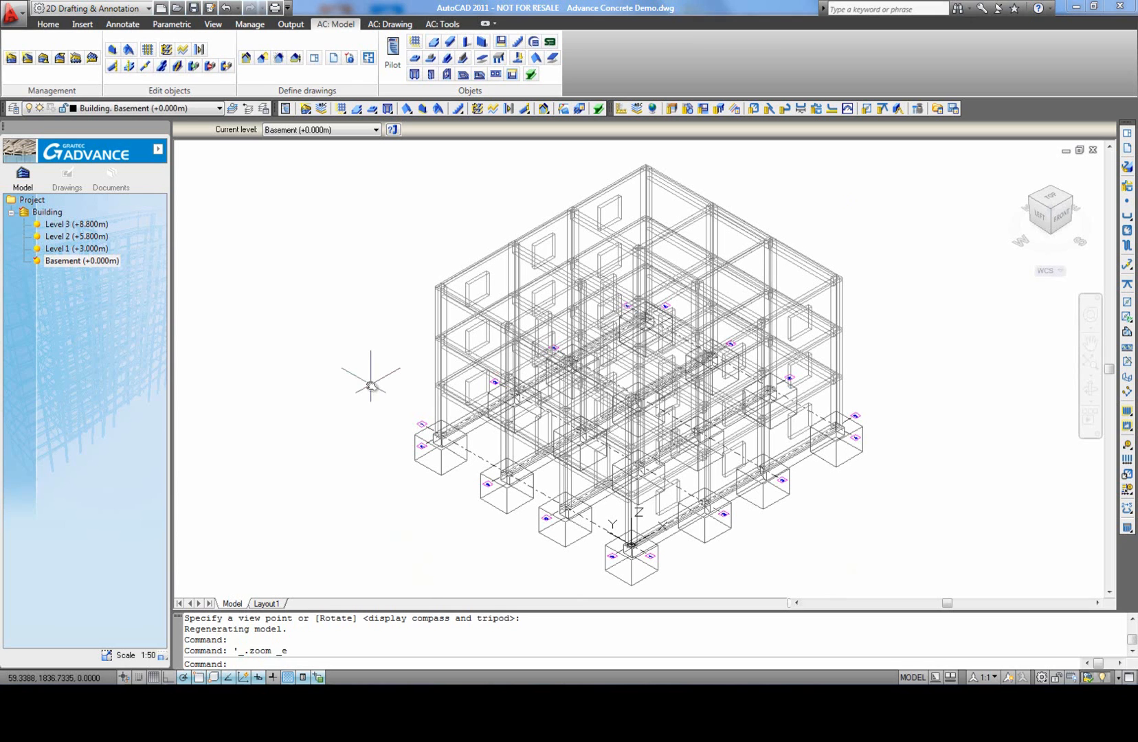
click(213, 24)
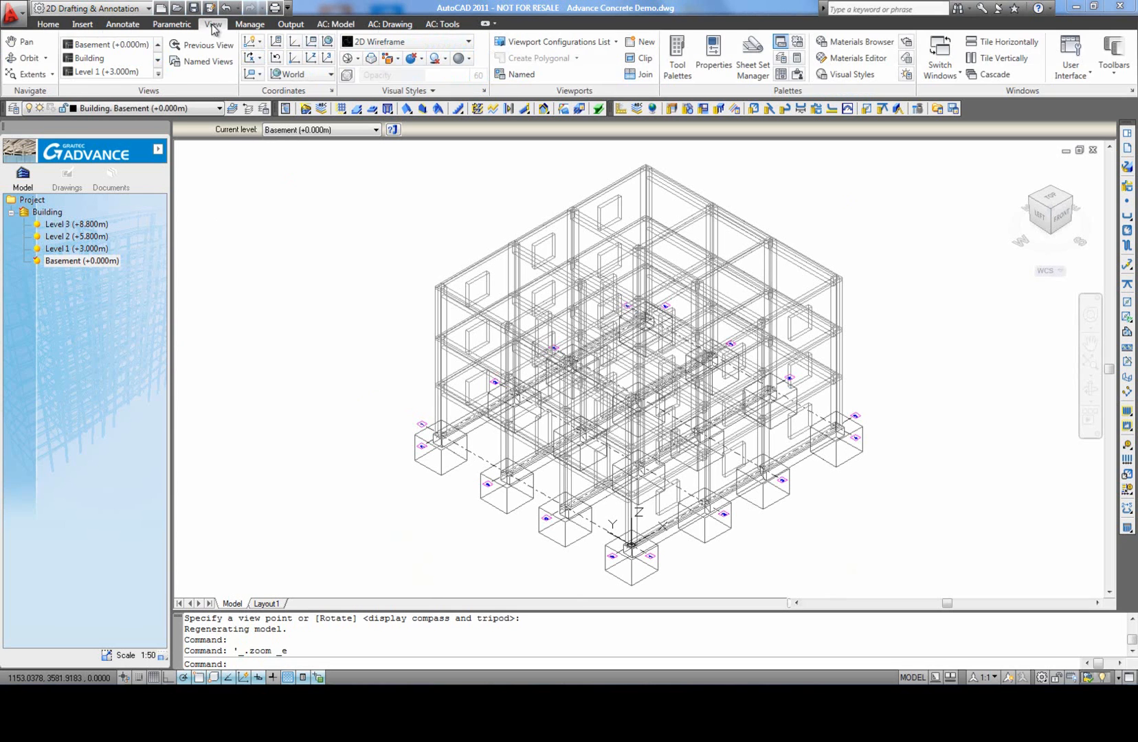
click(470, 44)
click(480, 123)
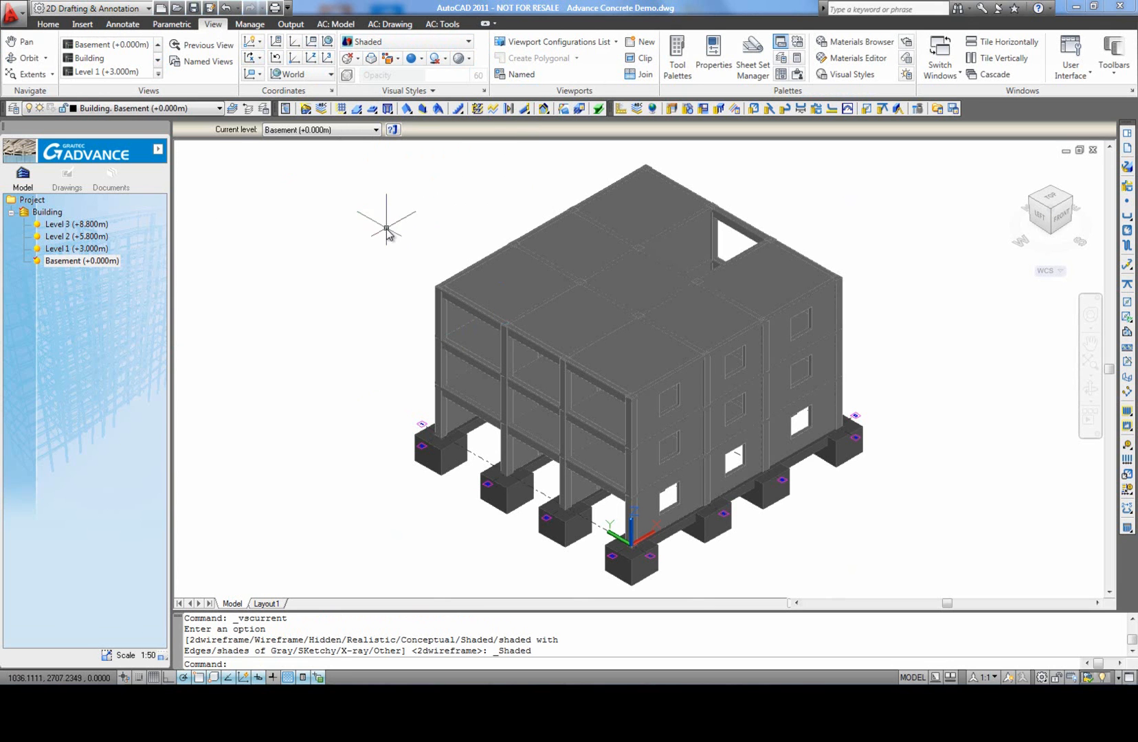
shift+middle_drag(867, 466, 797, 427)
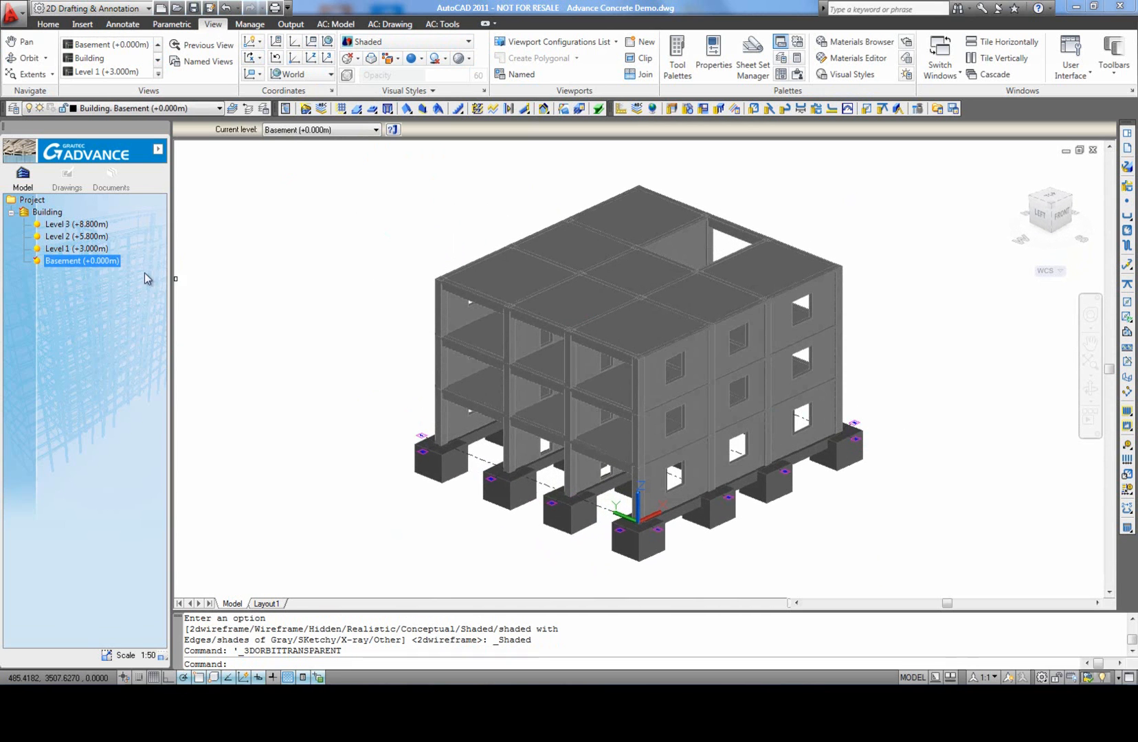
Step: Turn off the grey display of inactive levels and buildings in the project's user preferences
right_click(48, 213)
click(32, 199)
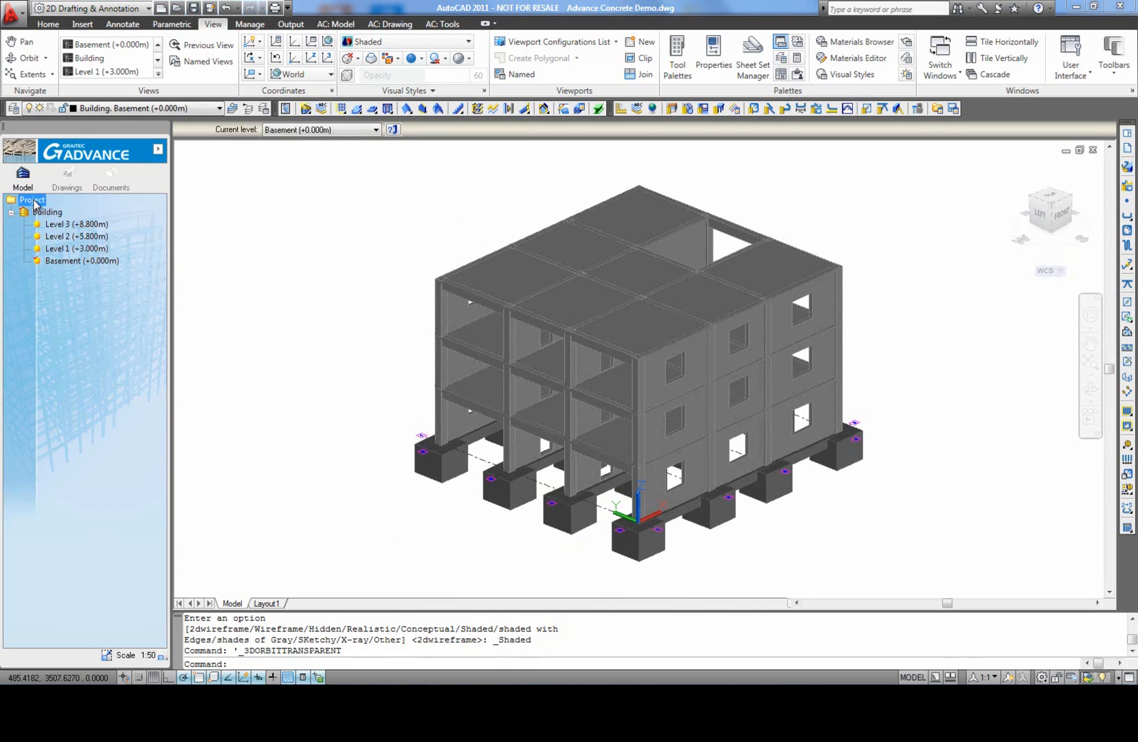
right_click(33, 199)
click(91, 337)
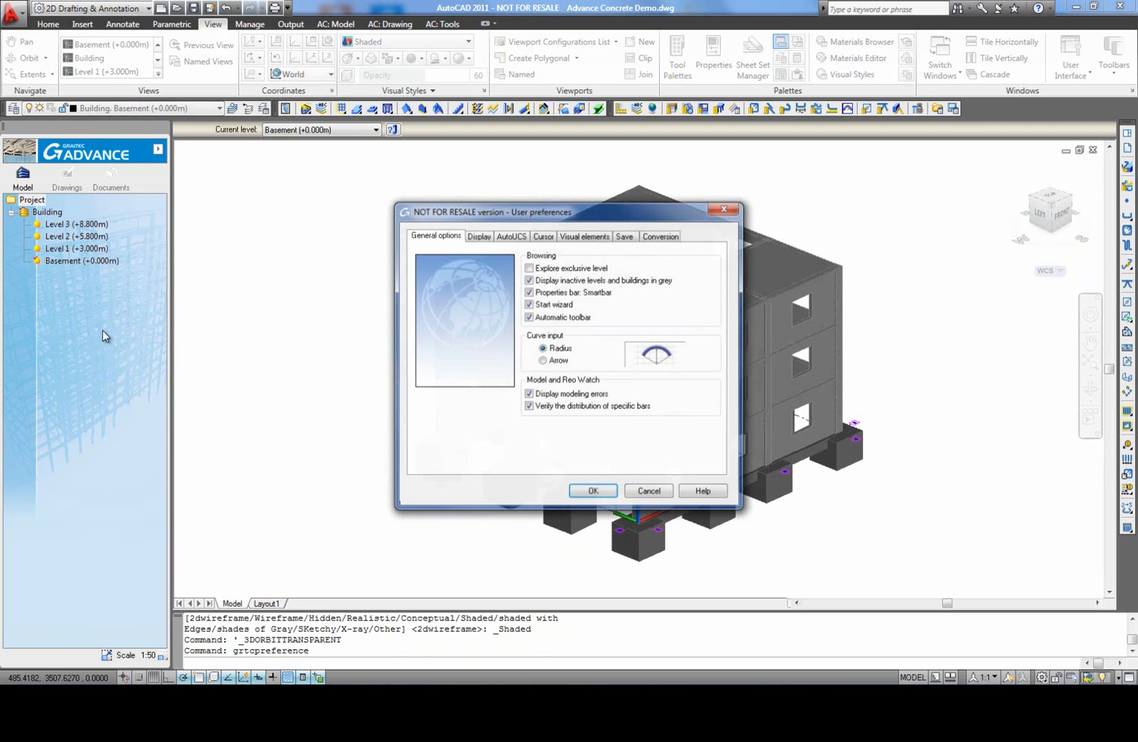
click(583, 493)
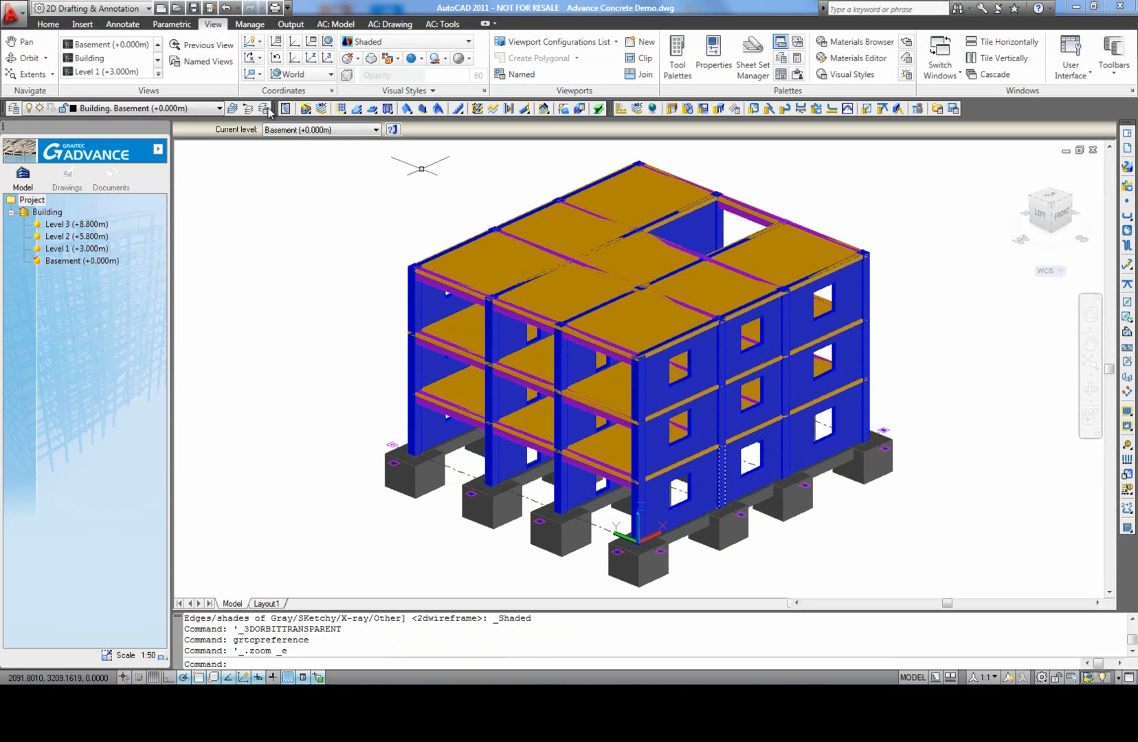
Step: Display only Level 1 in plan and restore the 2D Wireframe visual style
double_click(91, 248)
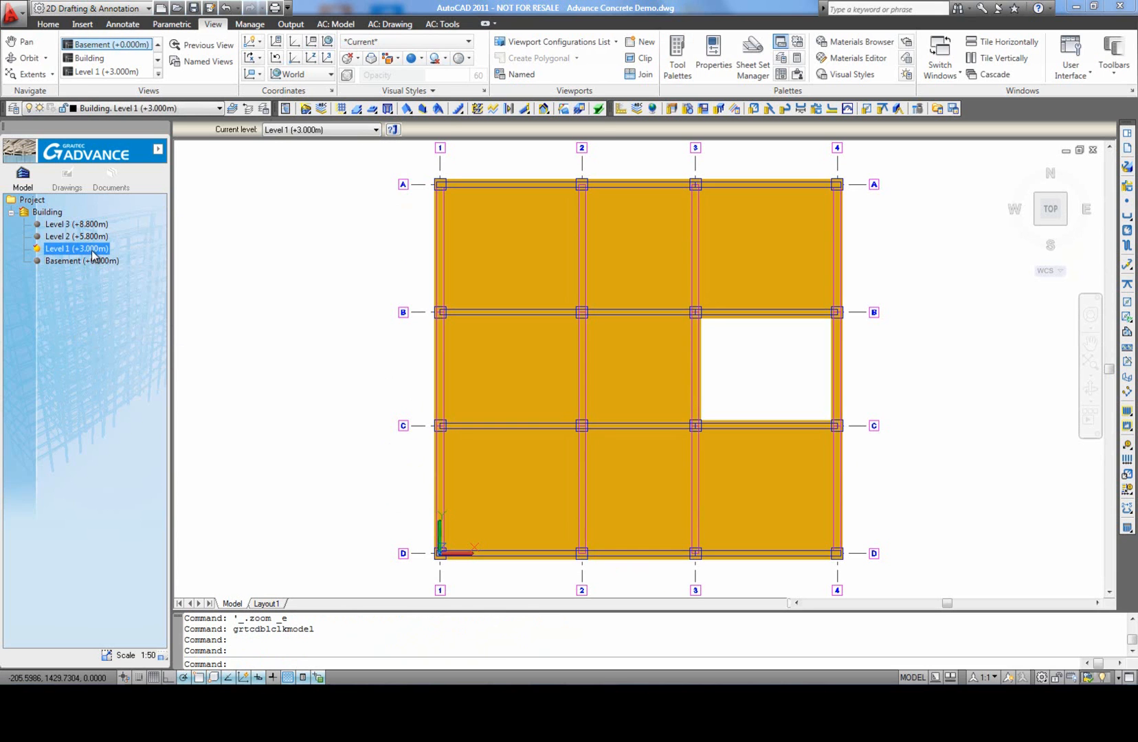
click(364, 43)
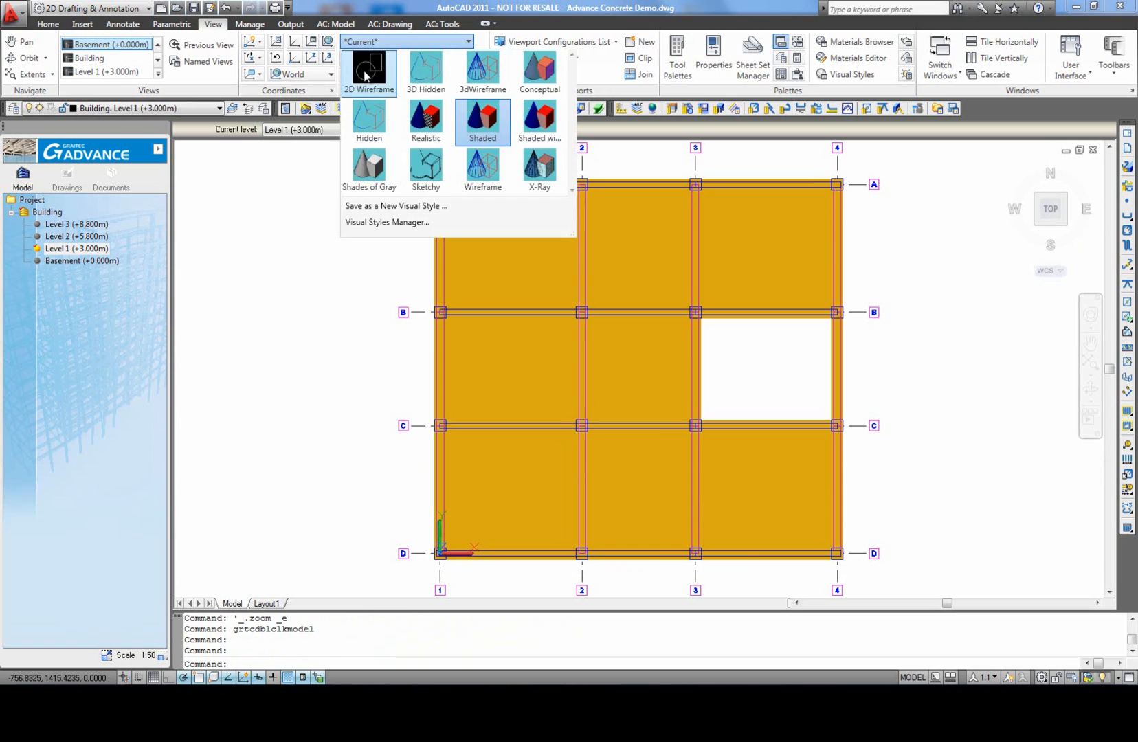
click(364, 92)
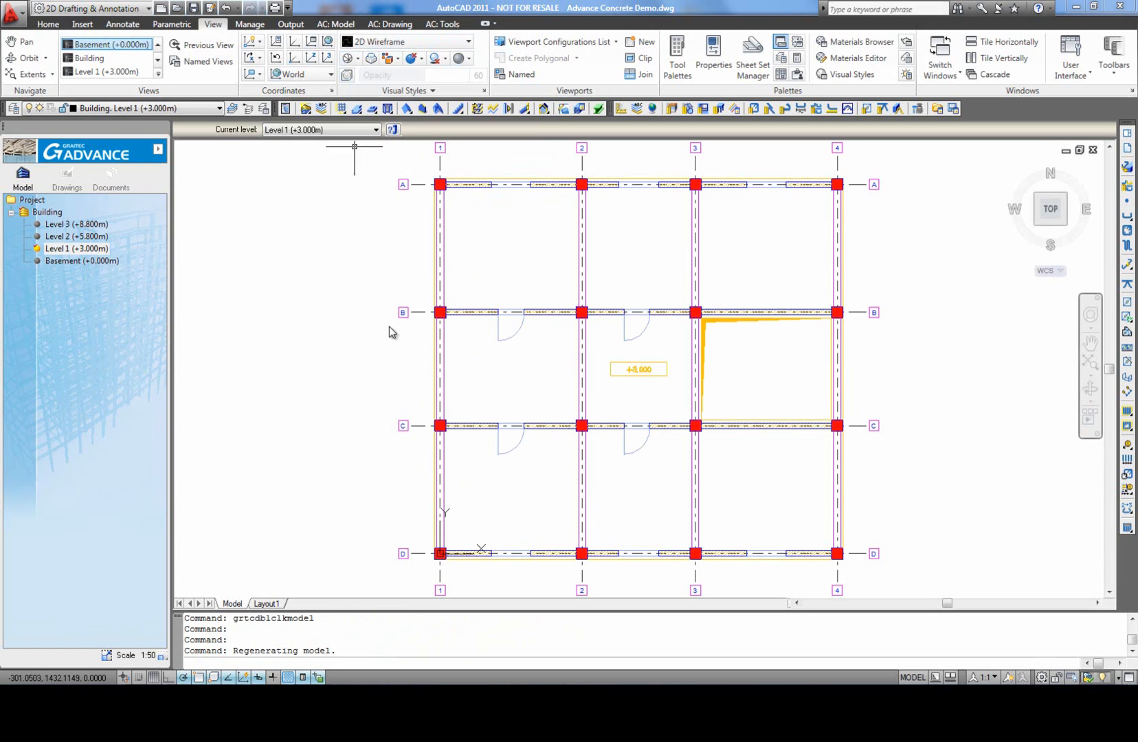
Step: Create an isometric view drawing of the whole building with uniform continuous edges, no hatch and slabs considered
click(342, 24)
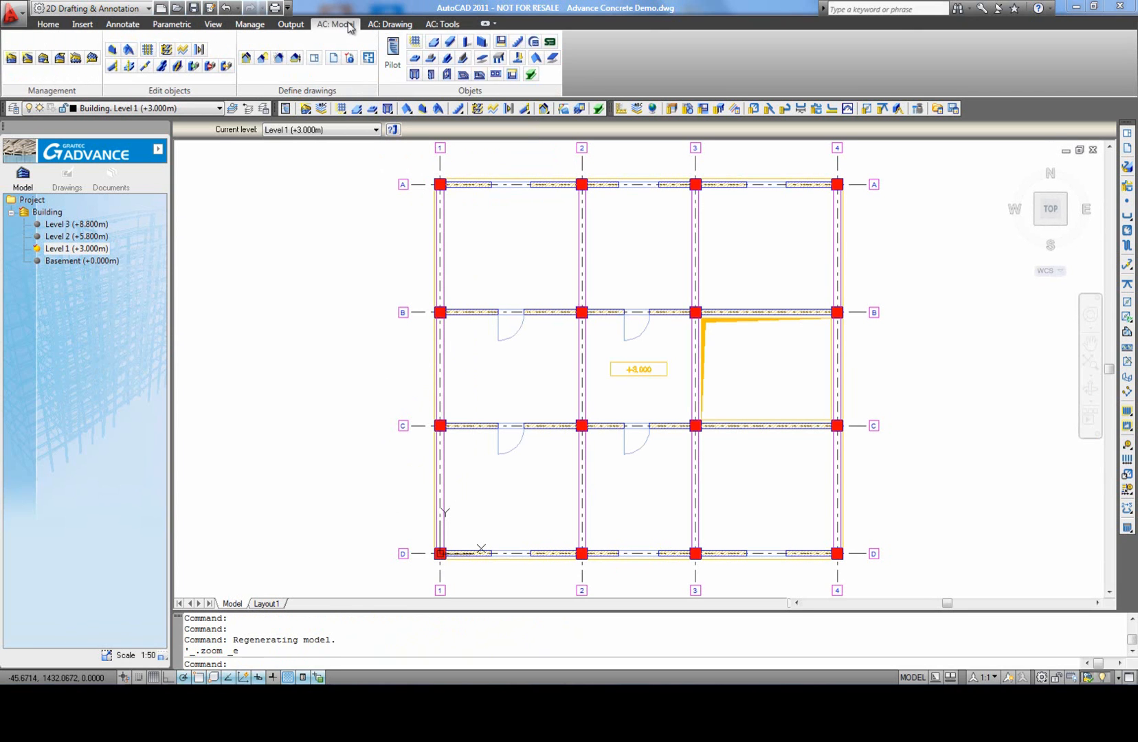
double_click(51, 213)
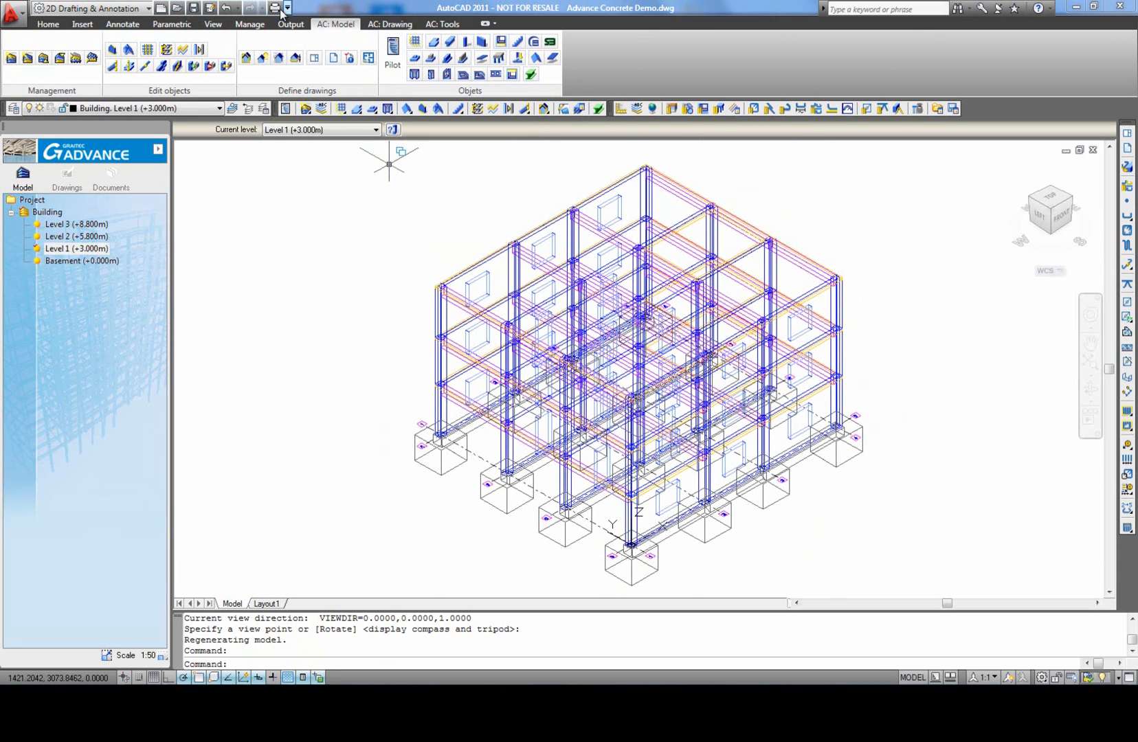
click(278, 60)
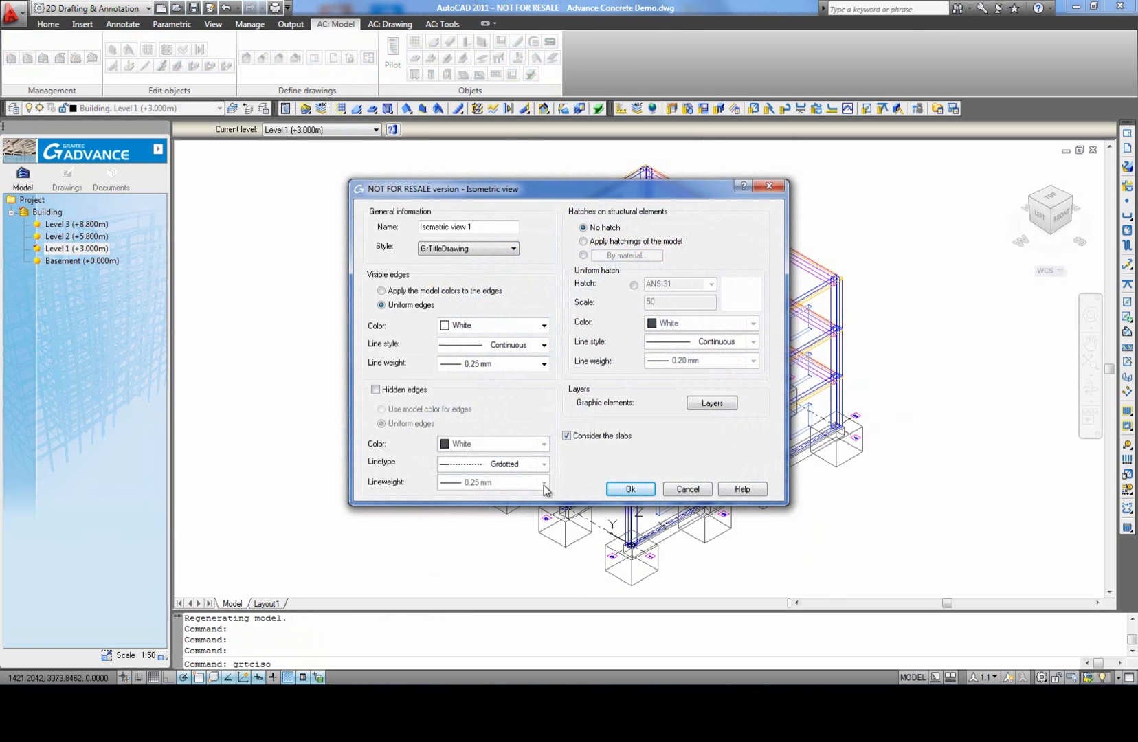
click(629, 490)
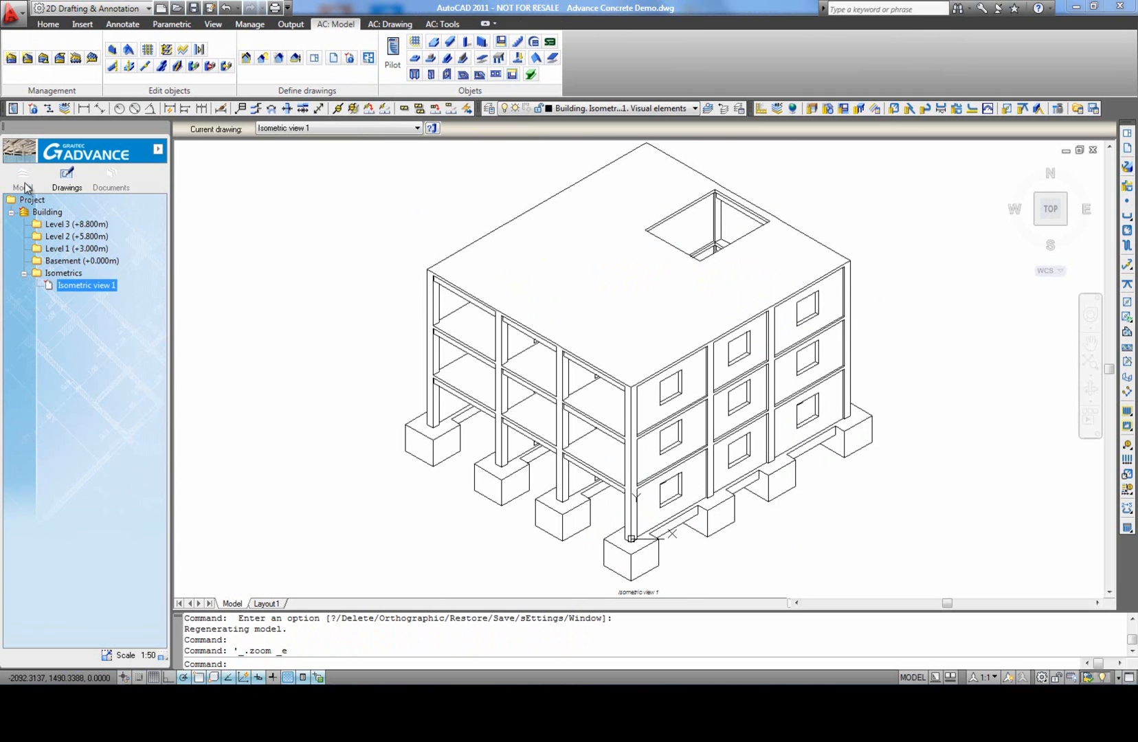
Step: Create Section A-A on Level 1, cutting lengthwise midway between axes B and C, with the back cutoff just beyond axis B
click(23, 178)
double_click(72, 251)
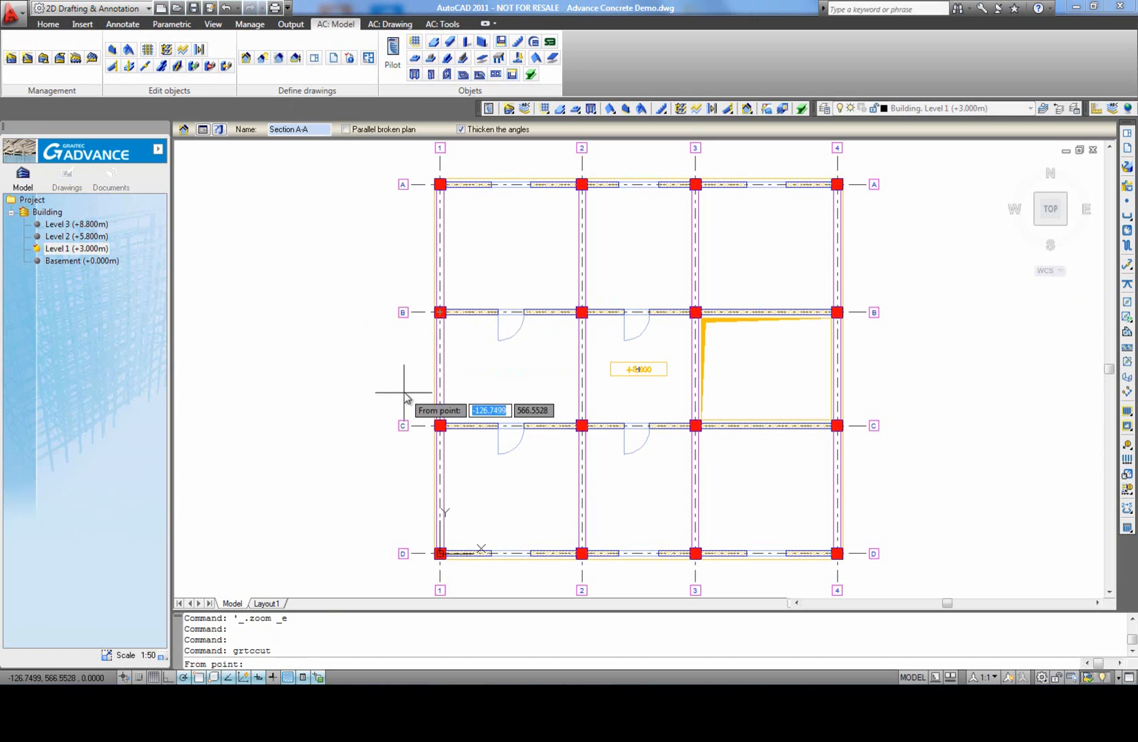
click(410, 369)
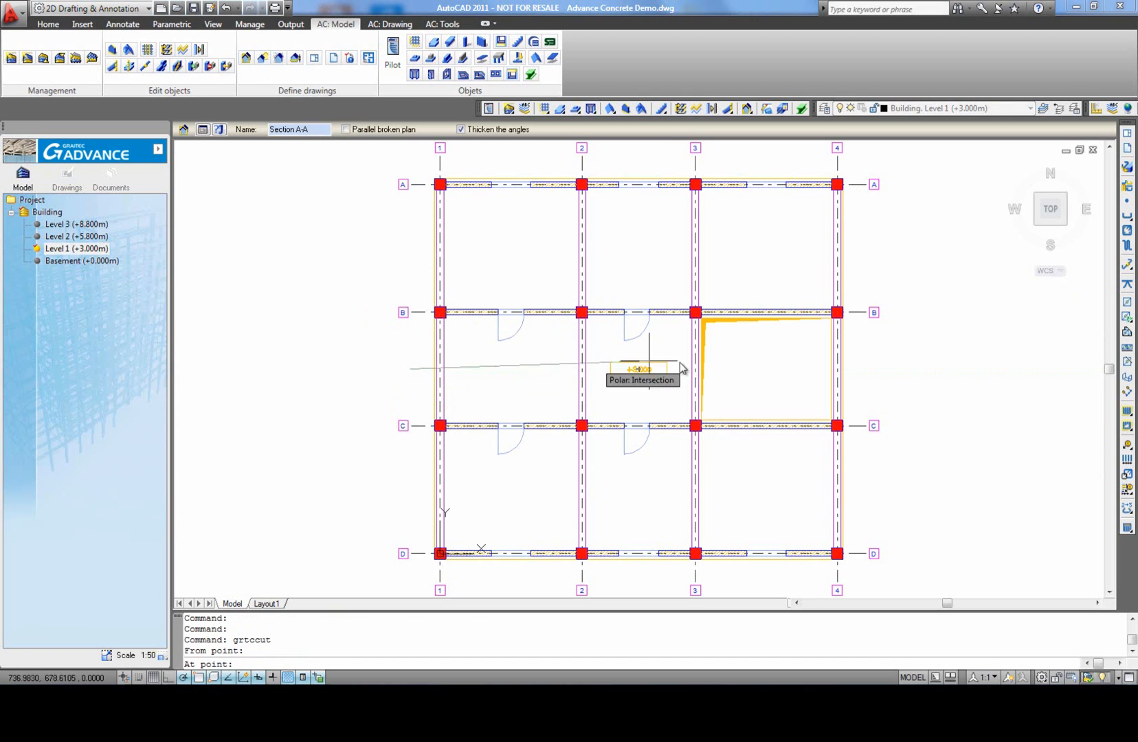
click(885, 370)
click(875, 289)
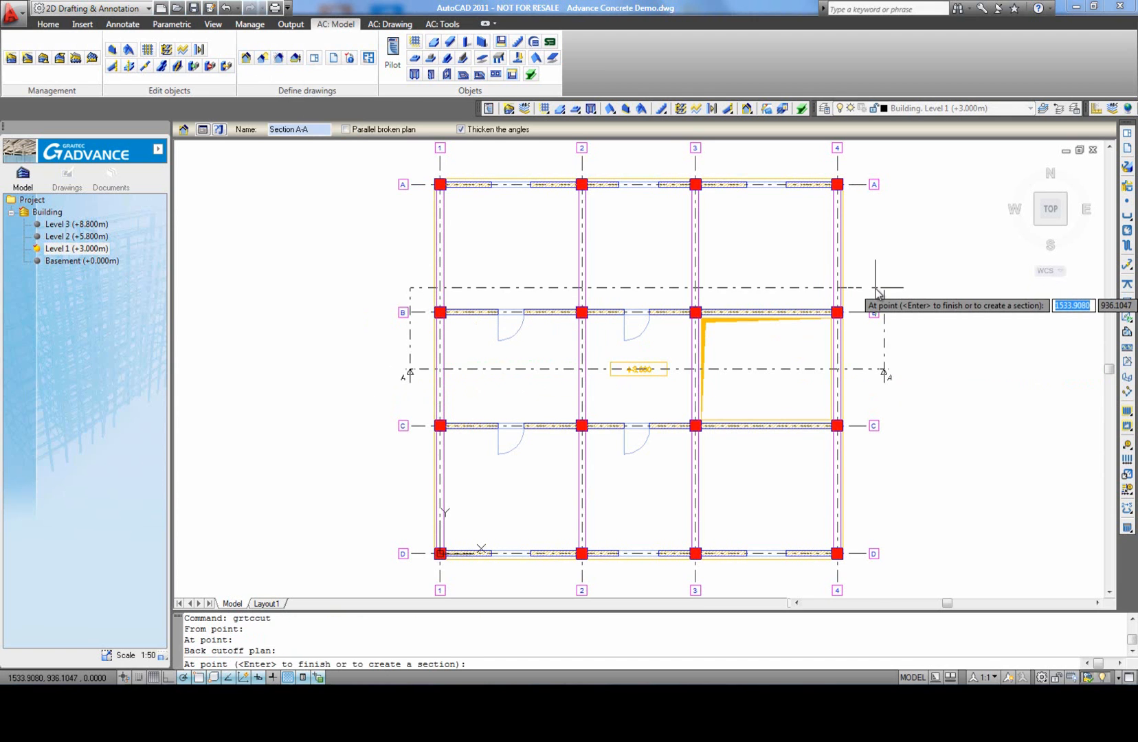
key(Return)
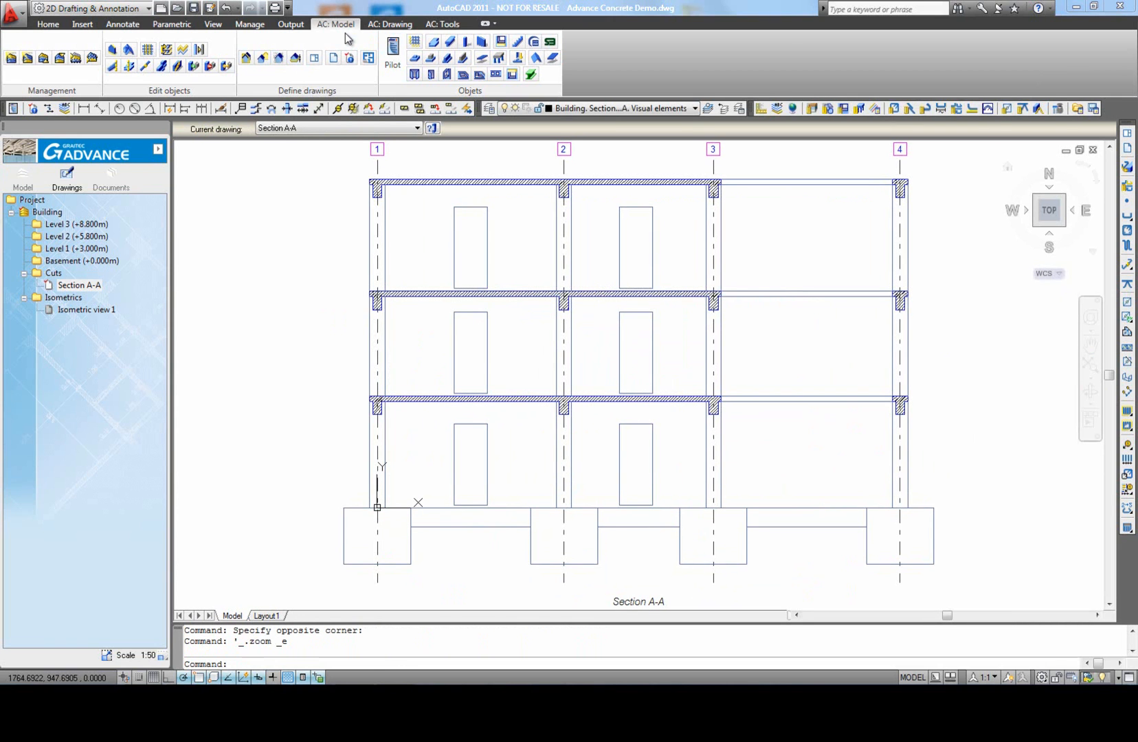
Step: Create a horizontal intersection dimension through the lowest storey of Section A-A, crossing all columns and doors from axis 1 to axis 4
click(392, 25)
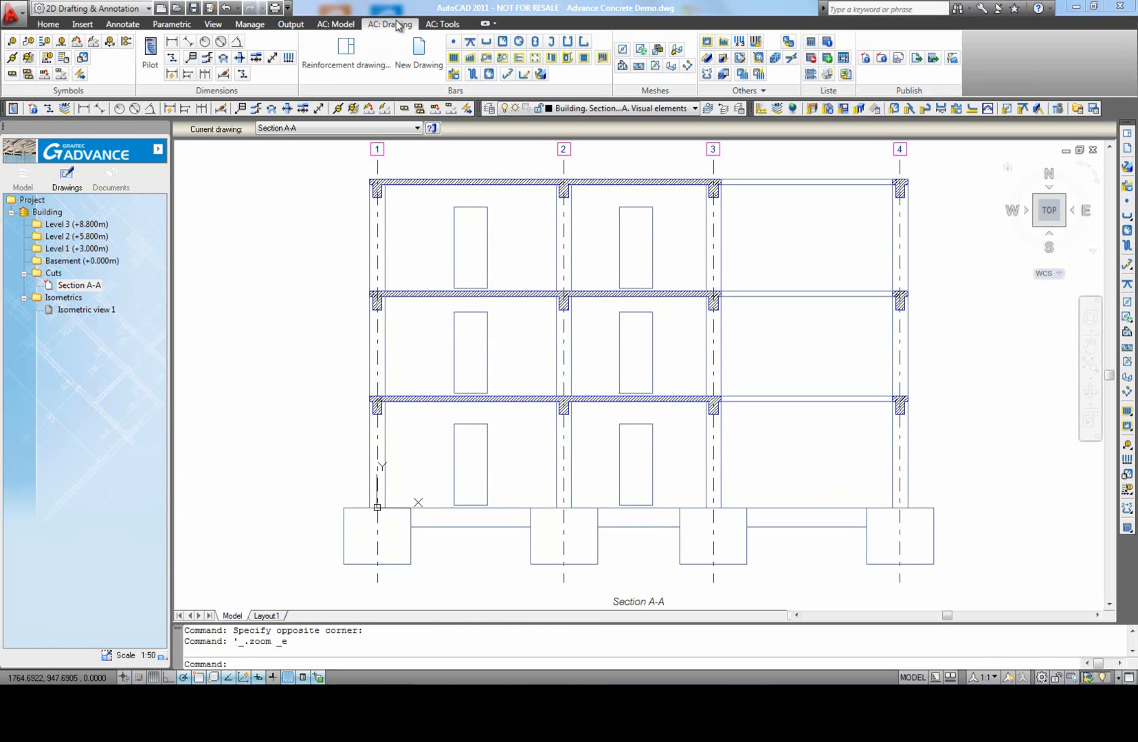
click(239, 58)
click(342, 470)
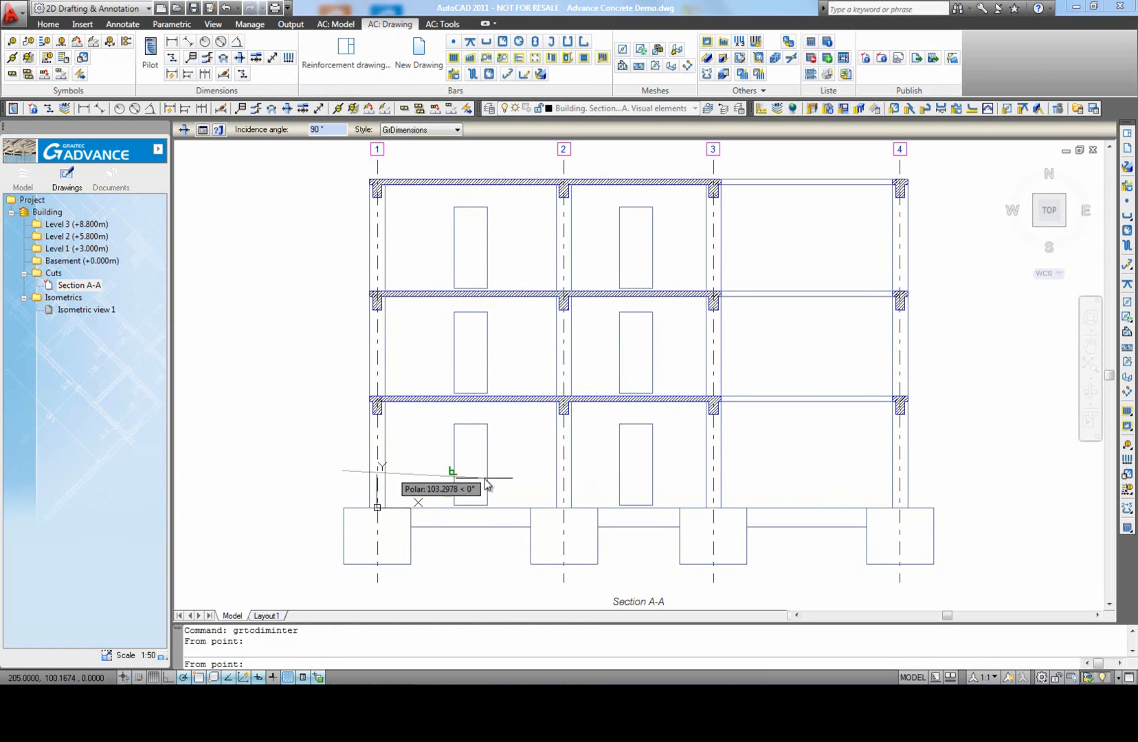
click(953, 470)
key(Return)
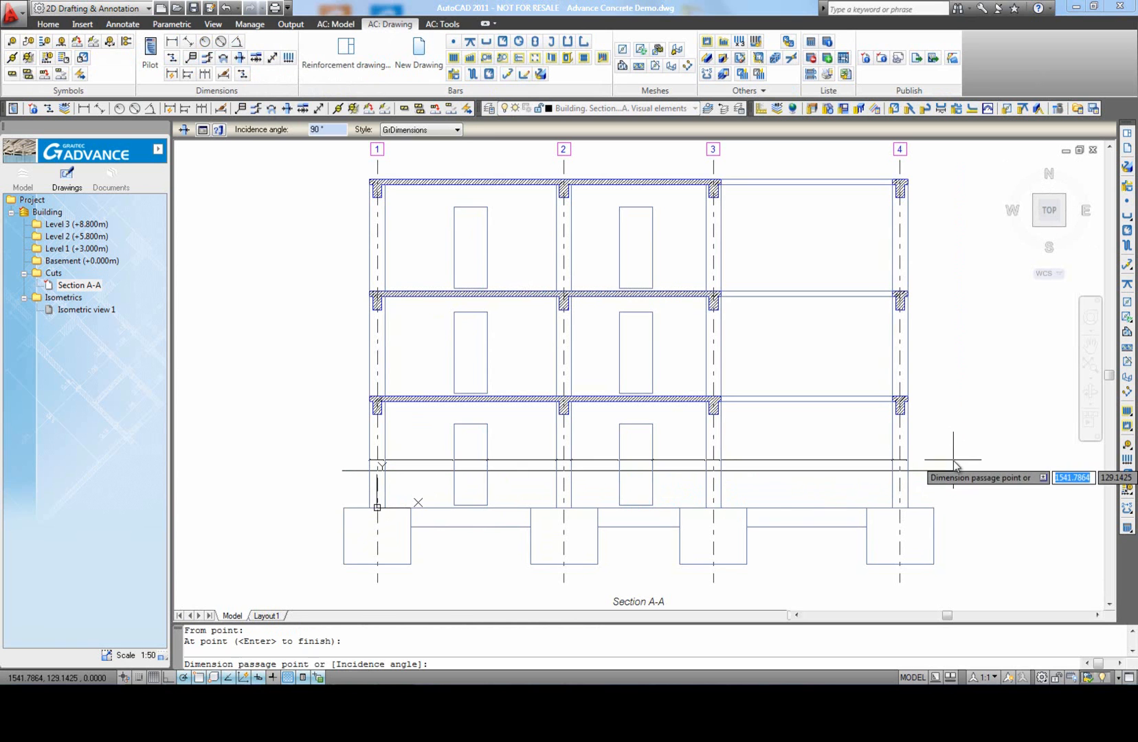
click(953, 459)
scroll(644, 486, up, 3)
scroll(644, 485, down, 4)
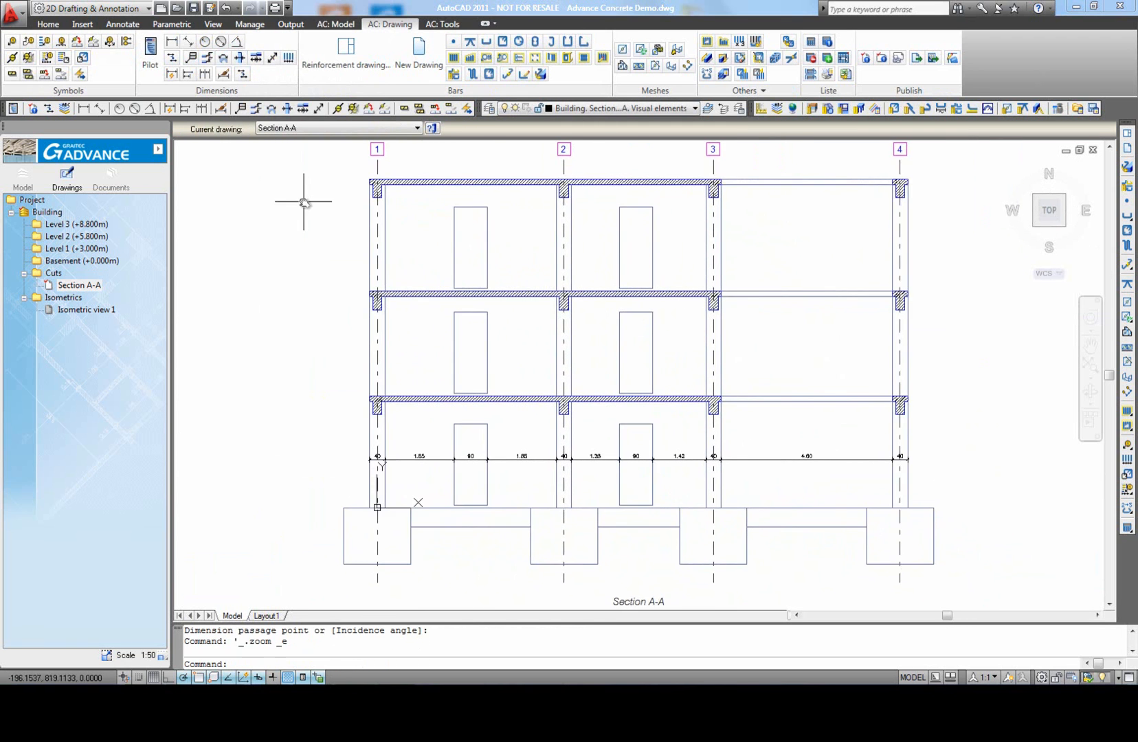
Step: Create a vertical intersection dimension through the door openings between axes 2 and 3, from above the top slab down to the foundations
click(240, 60)
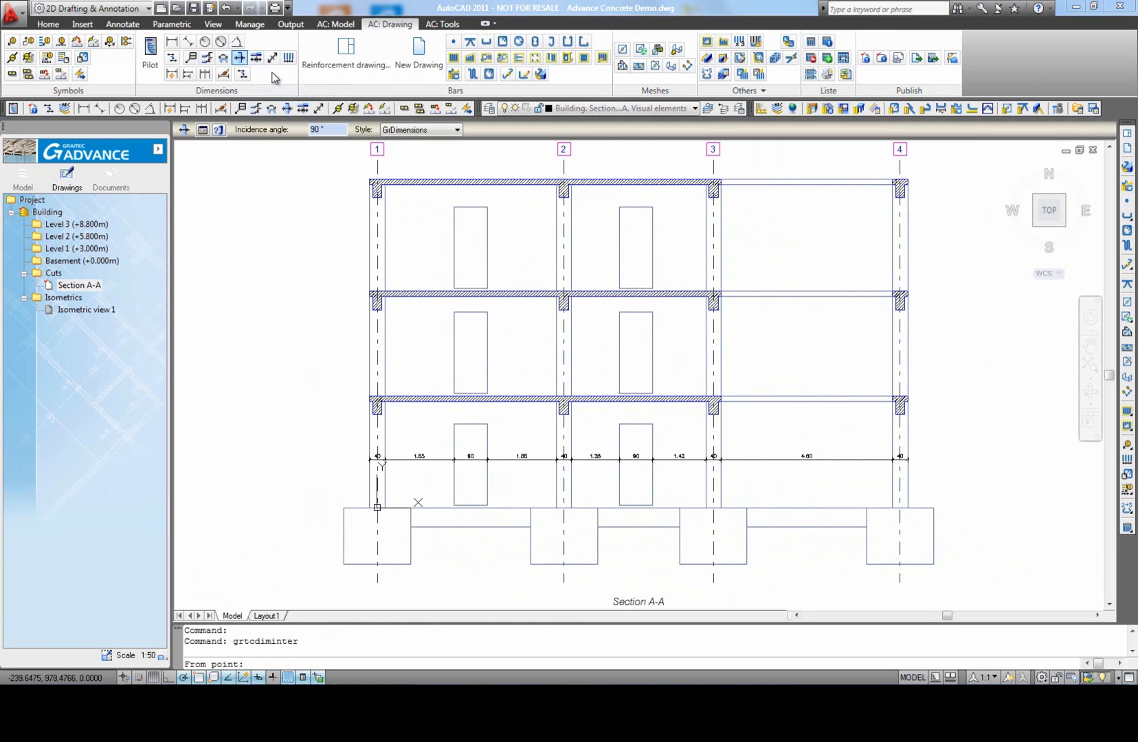
click(631, 162)
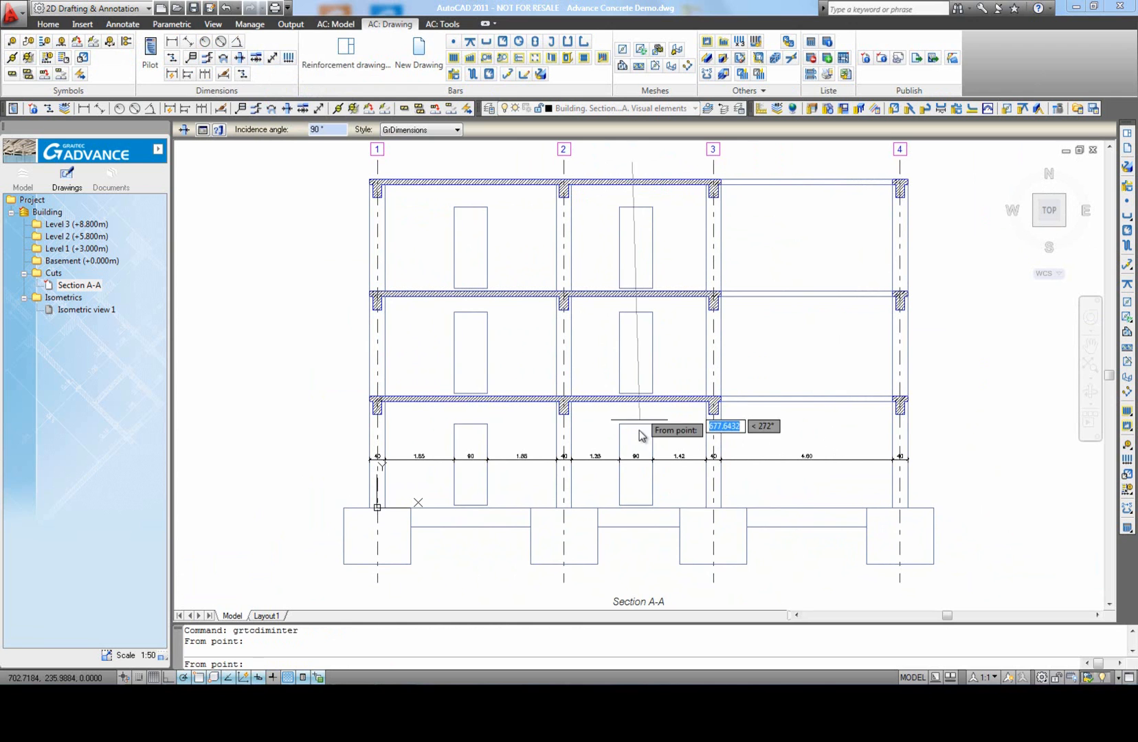
click(632, 544)
key(Return)
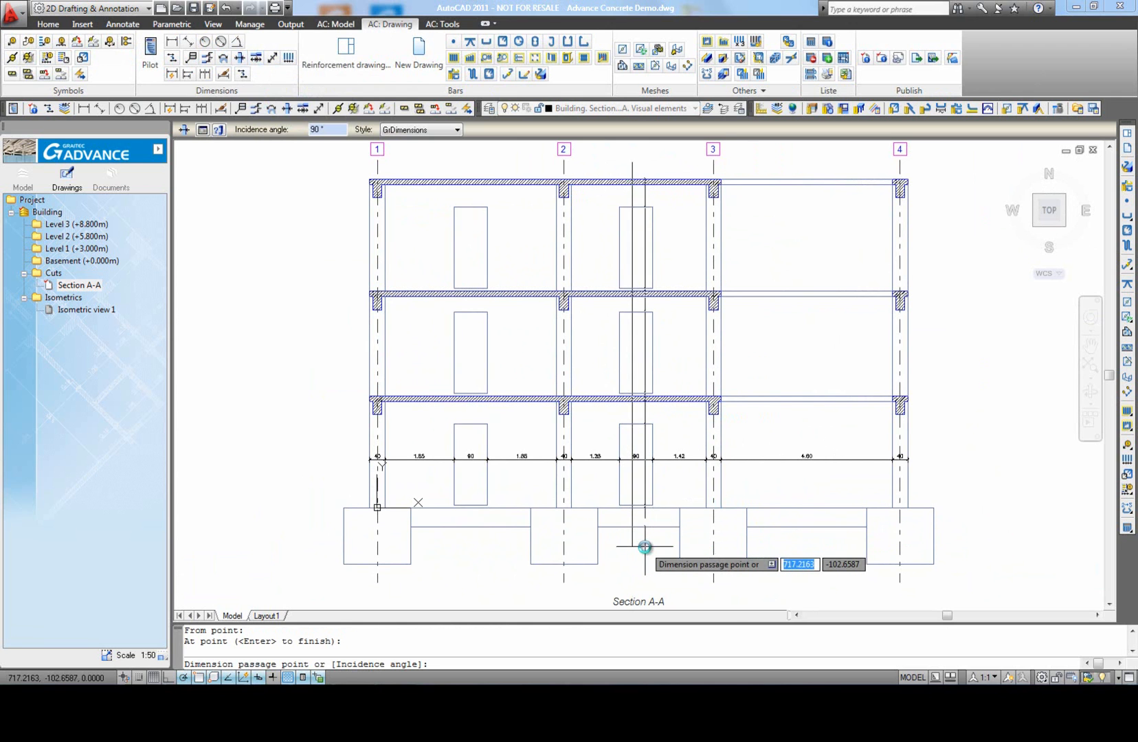
click(645, 546)
scroll(648, 544, up, 3)
Step: Move the vertical dimension chain out of the door openings, into the space between the doors and axis 3
click(649, 504)
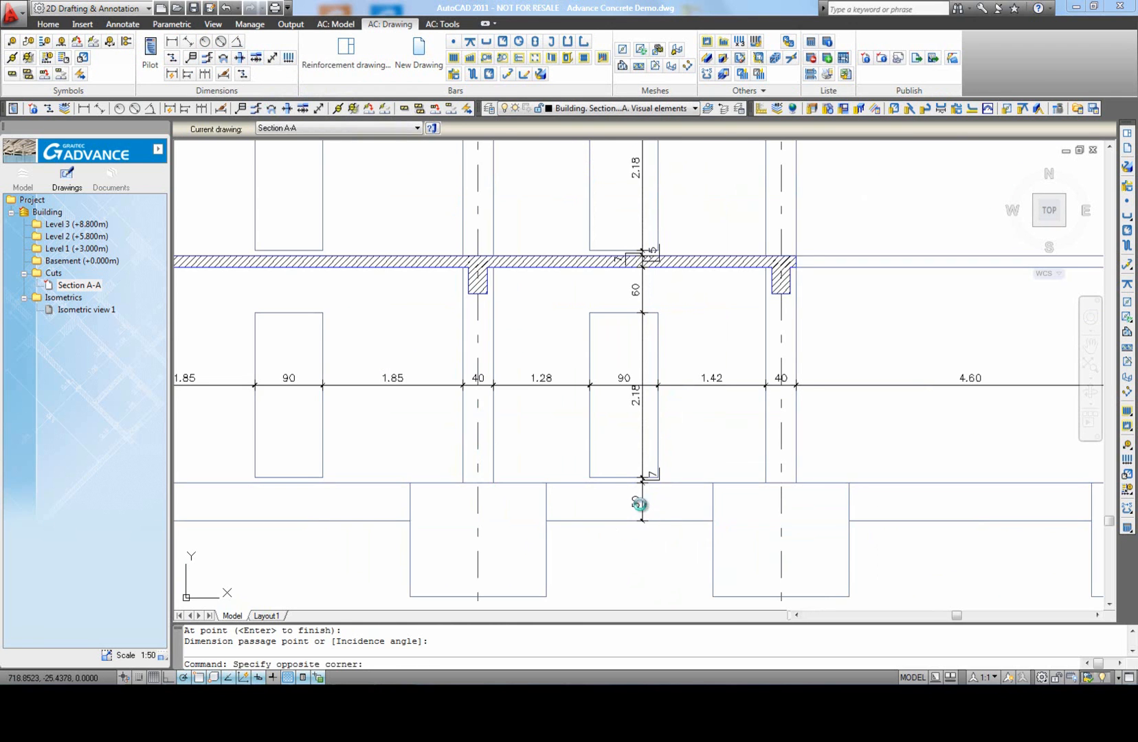
click(616, 521)
scroll(617, 521, down, 4)
scroll(627, 213, up, 2)
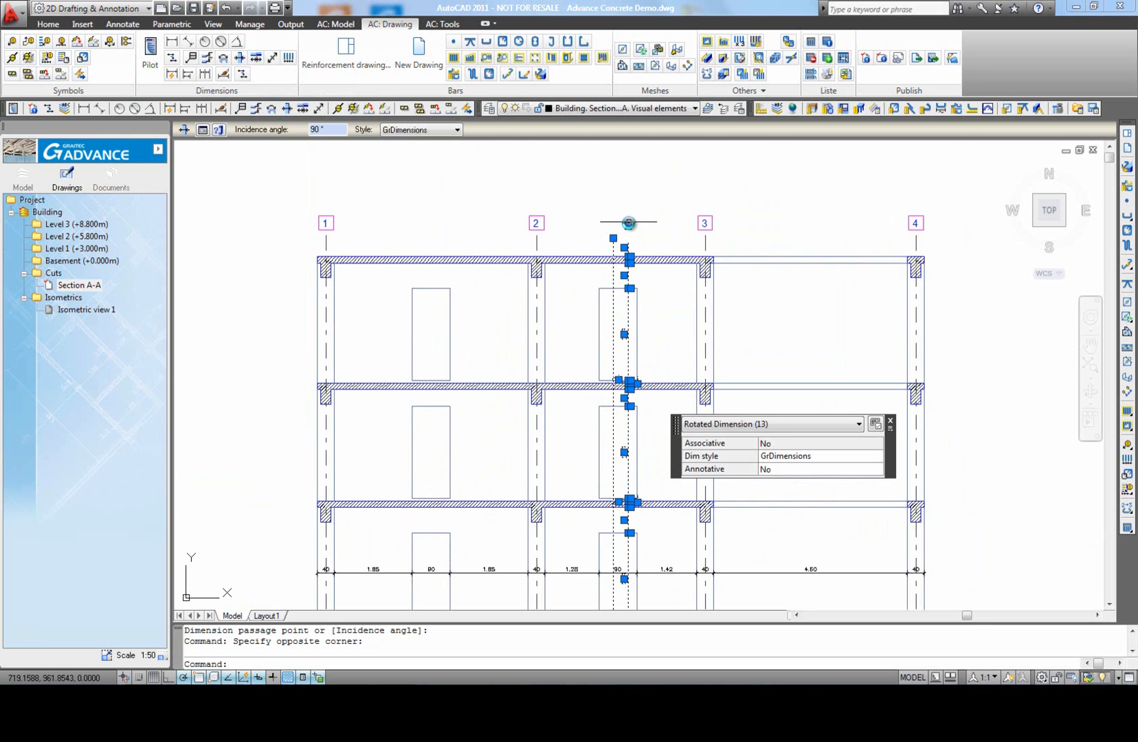
click(628, 222)
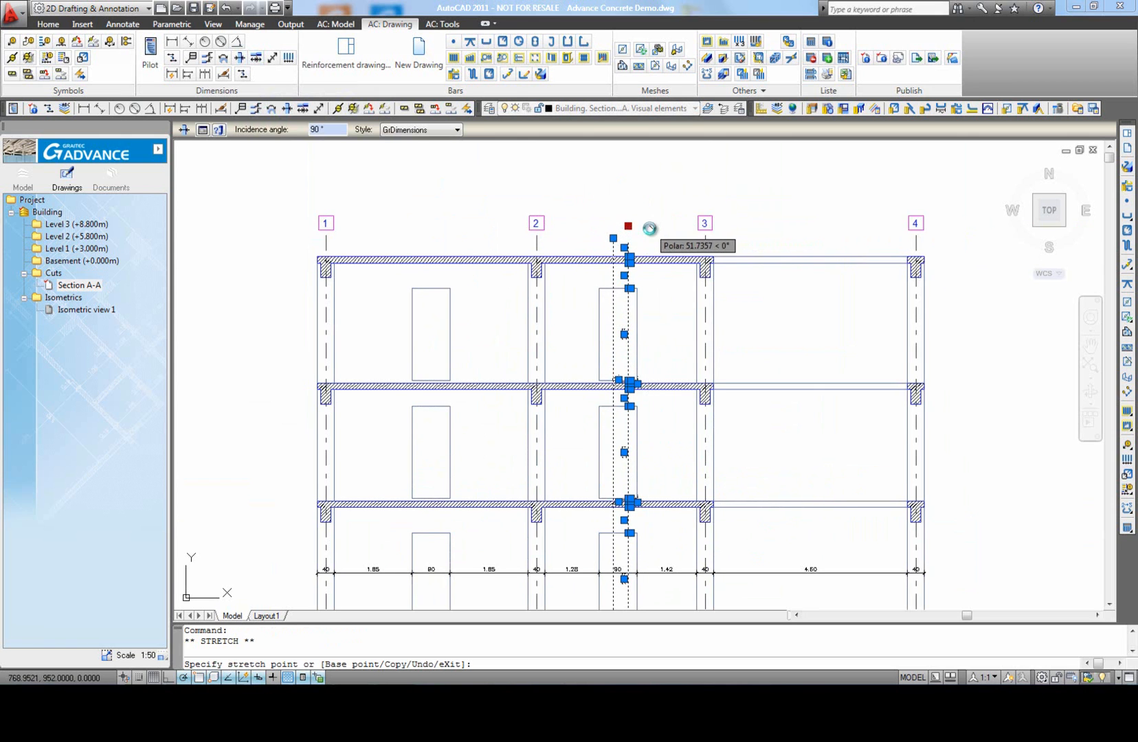
key(Escape)
scroll(593, 237, down, 3)
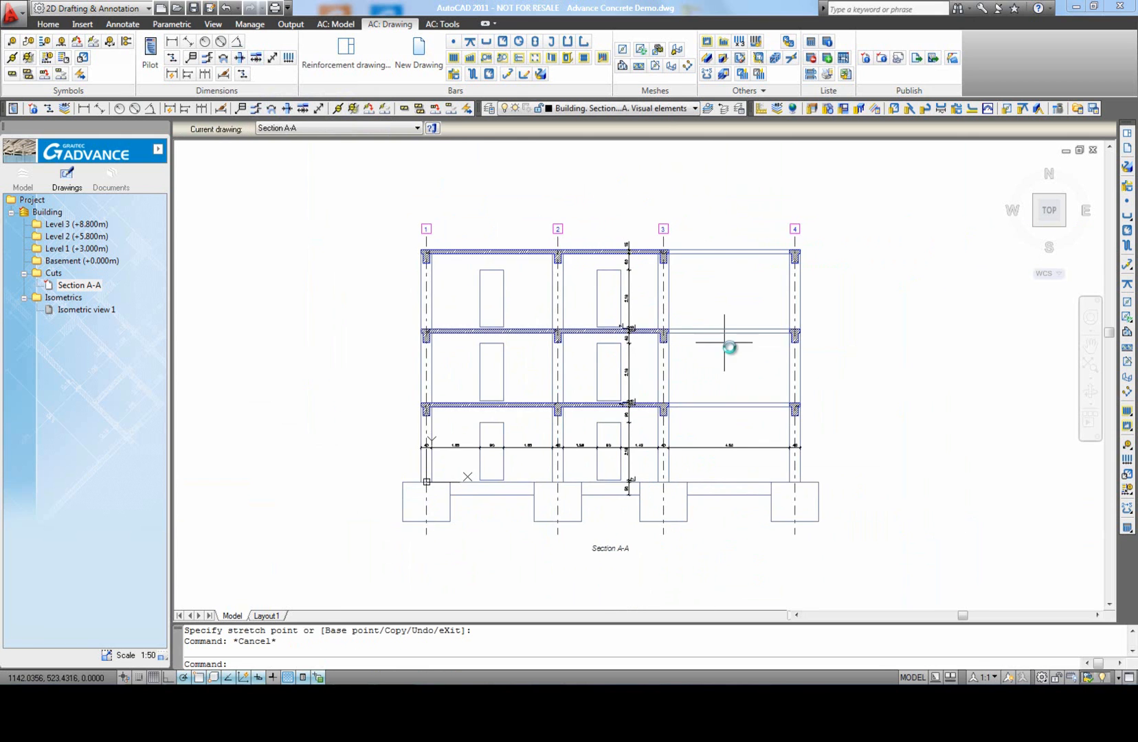
middle_click(731, 373)
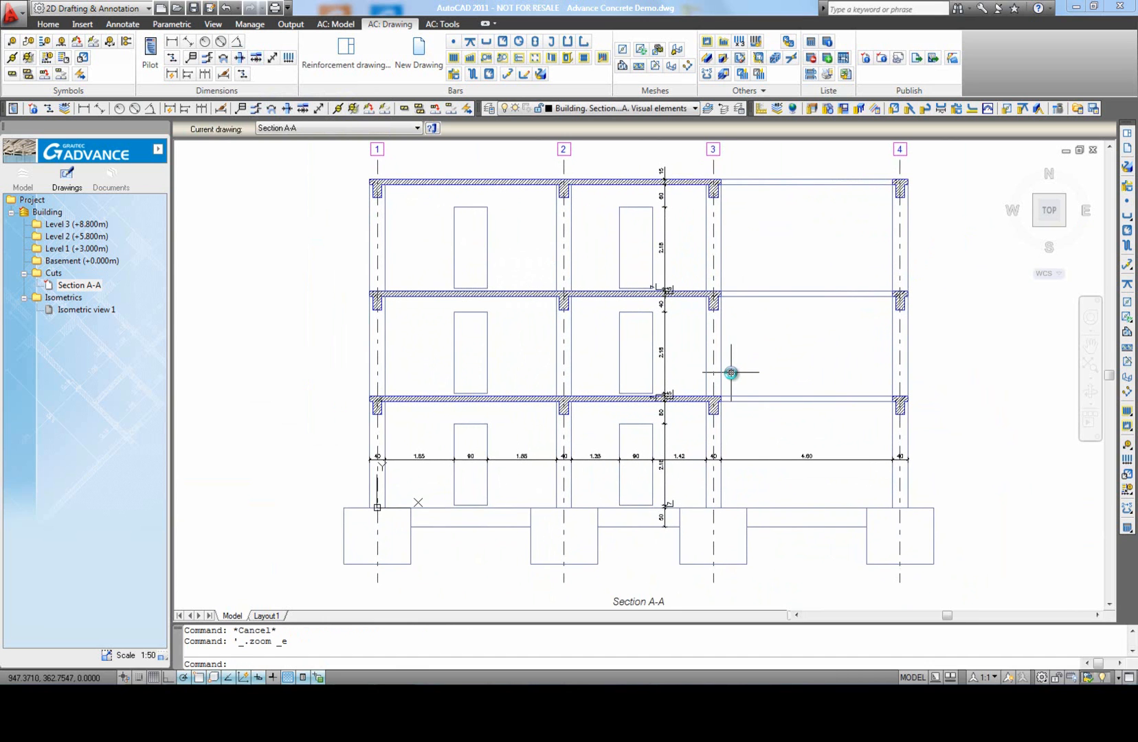
Step: Start a level dimension with its origin on the top slab's upper face between axes 3 and 4, oriented at 90°
click(206, 58)
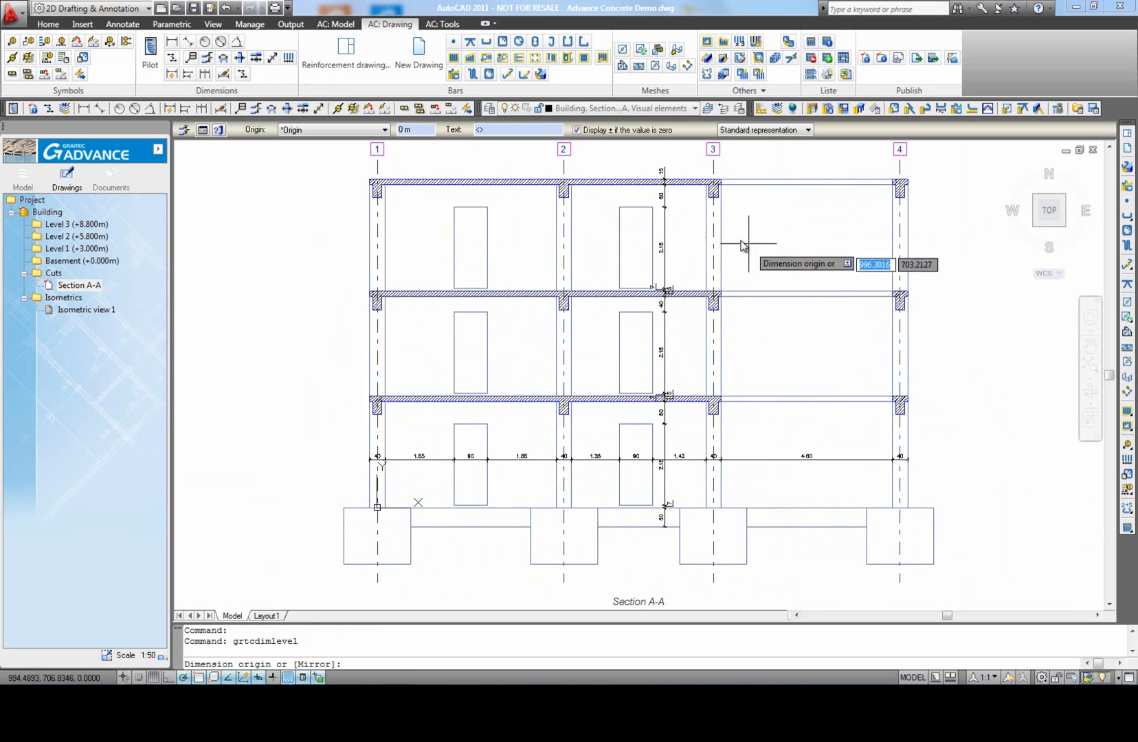
scroll(665, 257, down, 2)
scroll(713, 219, up, 1)
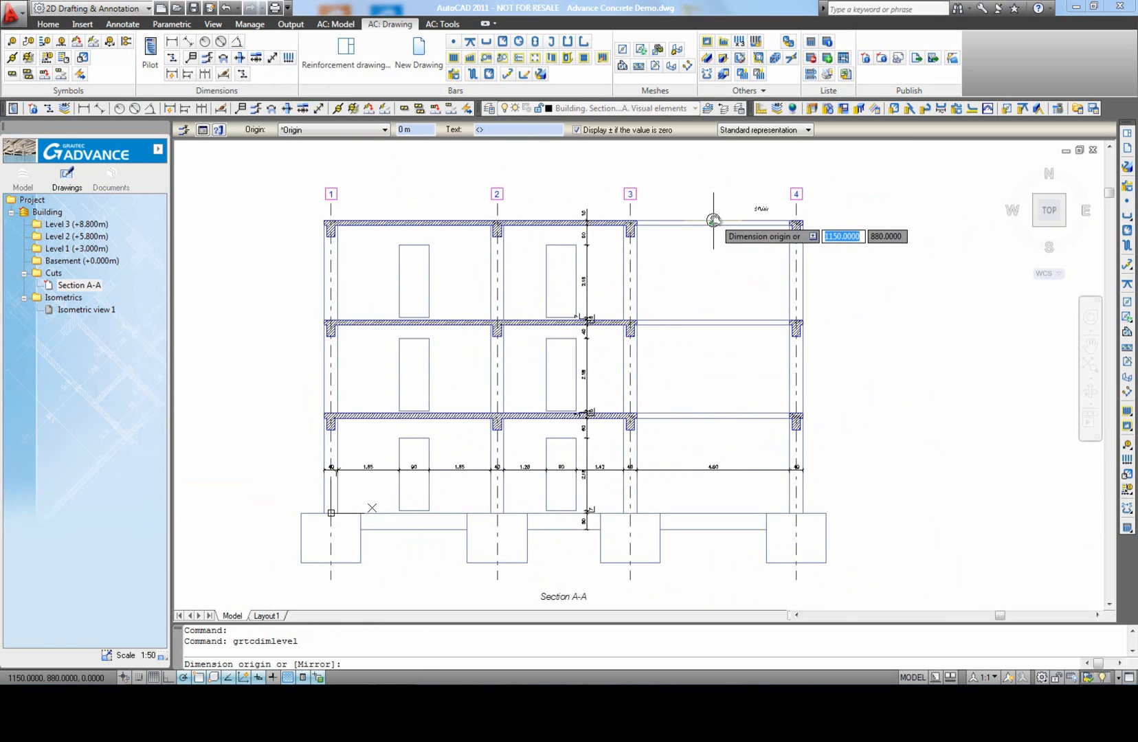
scroll(713, 220, up, 3)
click(707, 221)
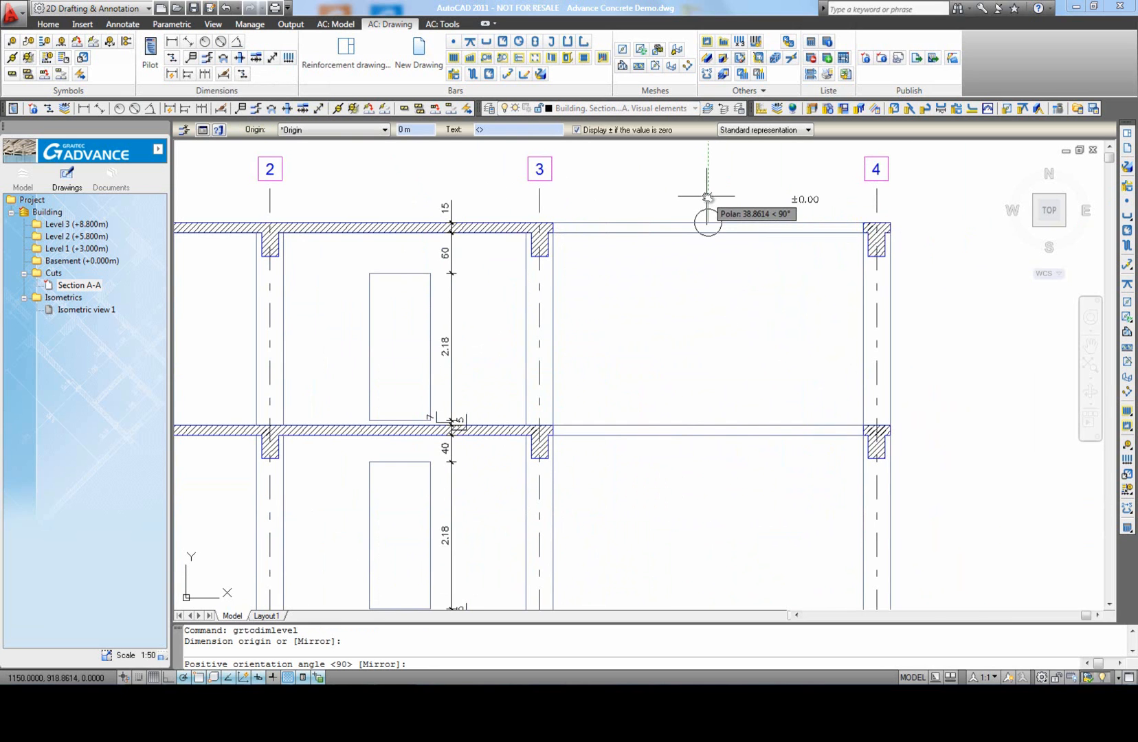
click(708, 197)
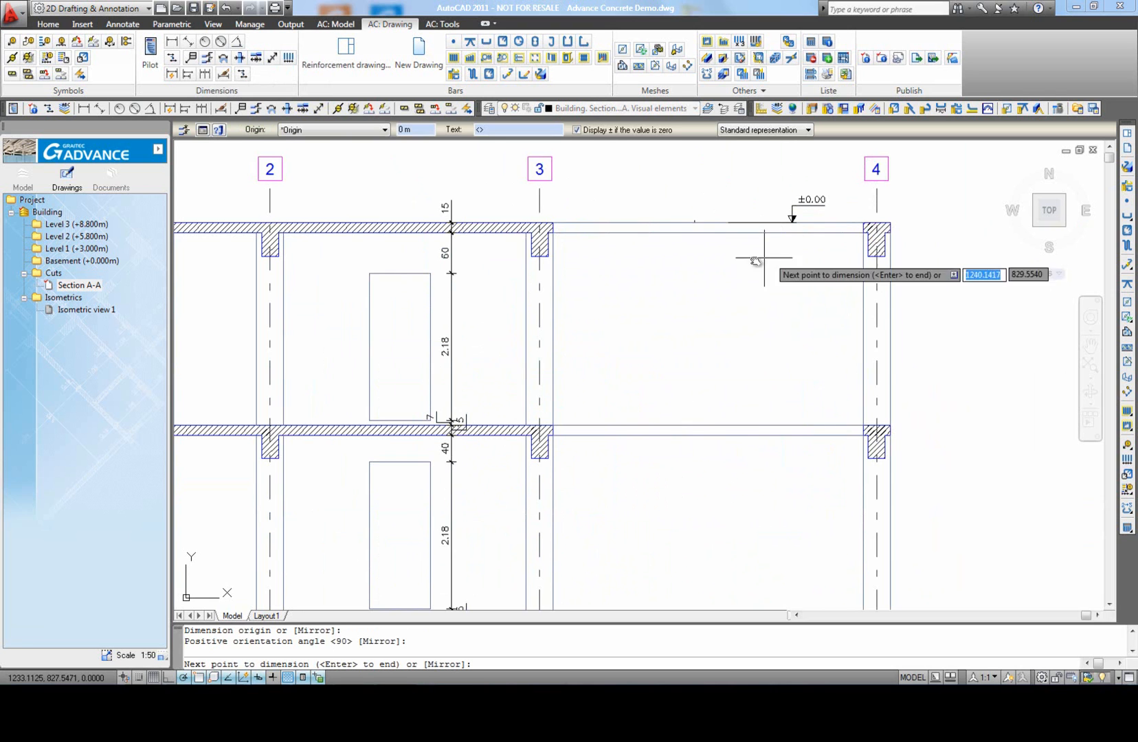
Step: Add level marks at the top beam's underside on axis 4, the middle slab's upper face and the middle beam's underside
click(856, 256)
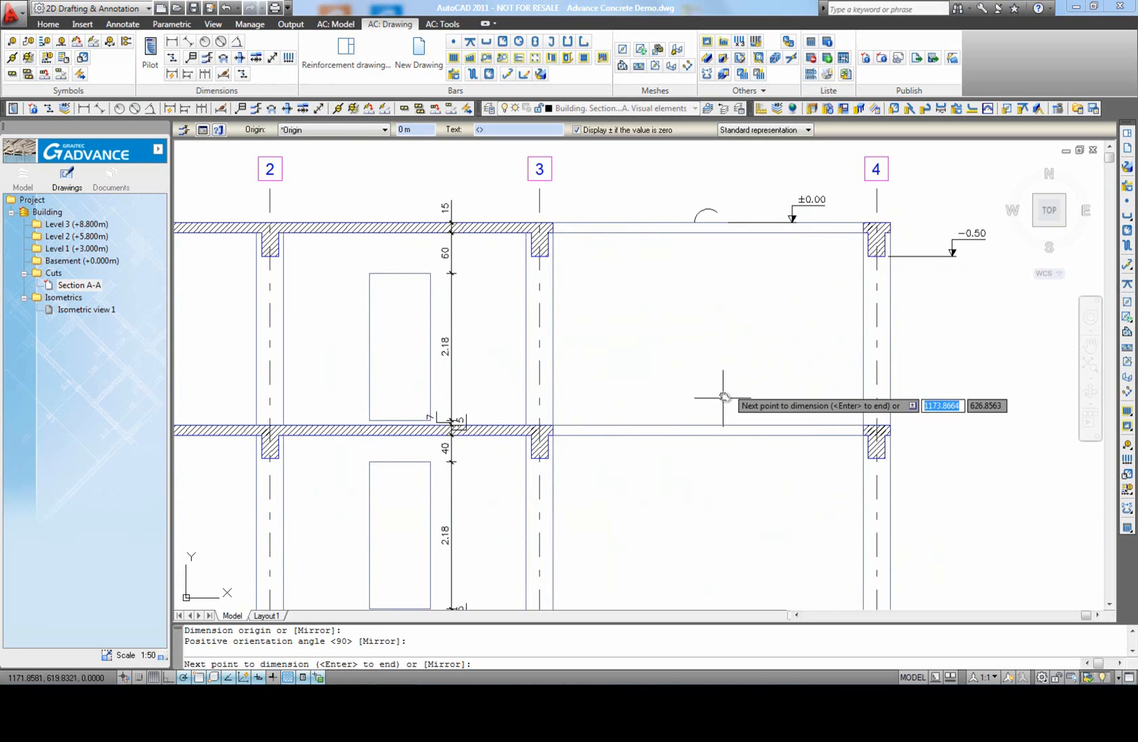
click(675, 420)
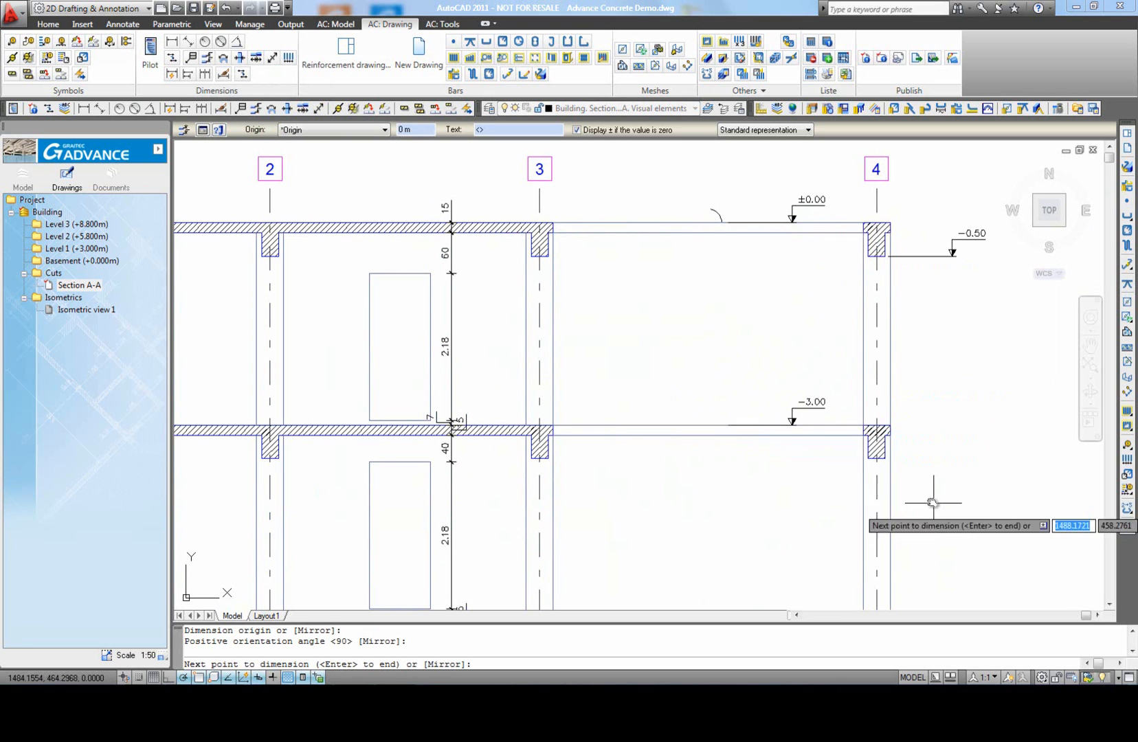
click(885, 456)
Step: Add level marks at the lowest slab's top, its beam underside, the foundation top and the footing underside at axis 4, and finish the dimension
scroll(762, 380, down, 2)
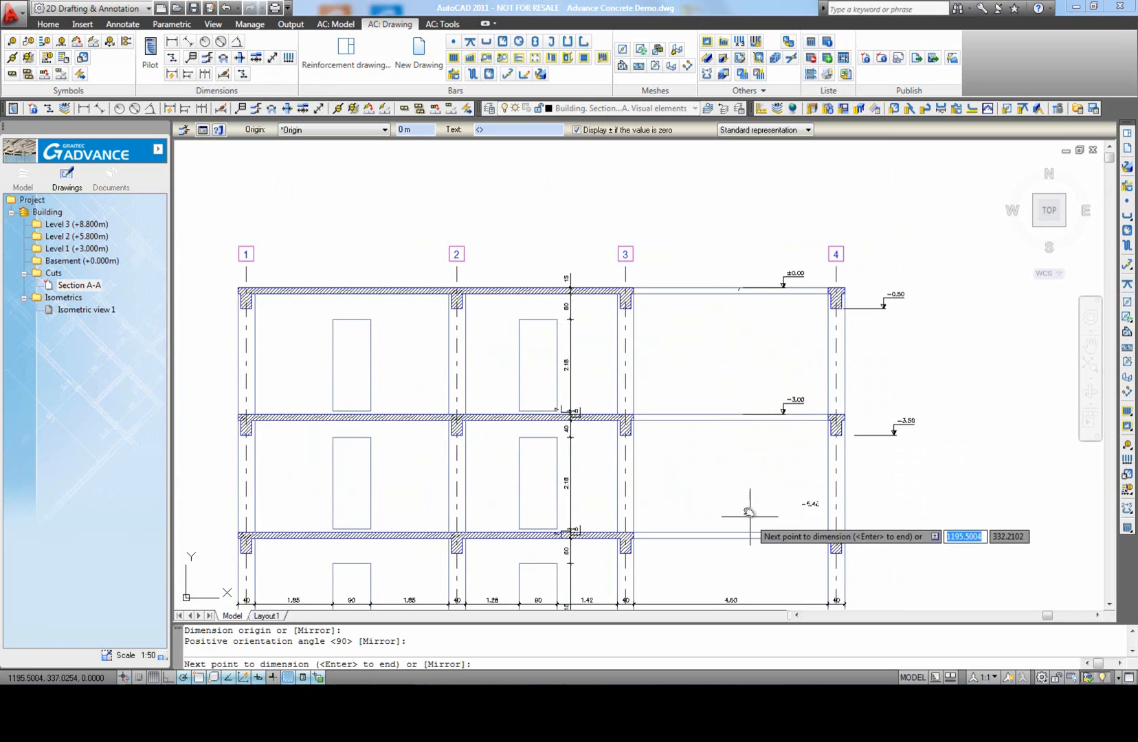
middle_drag(751, 526, 704, 410)
click(699, 425)
click(796, 446)
middle_drag(755, 513, 690, 452)
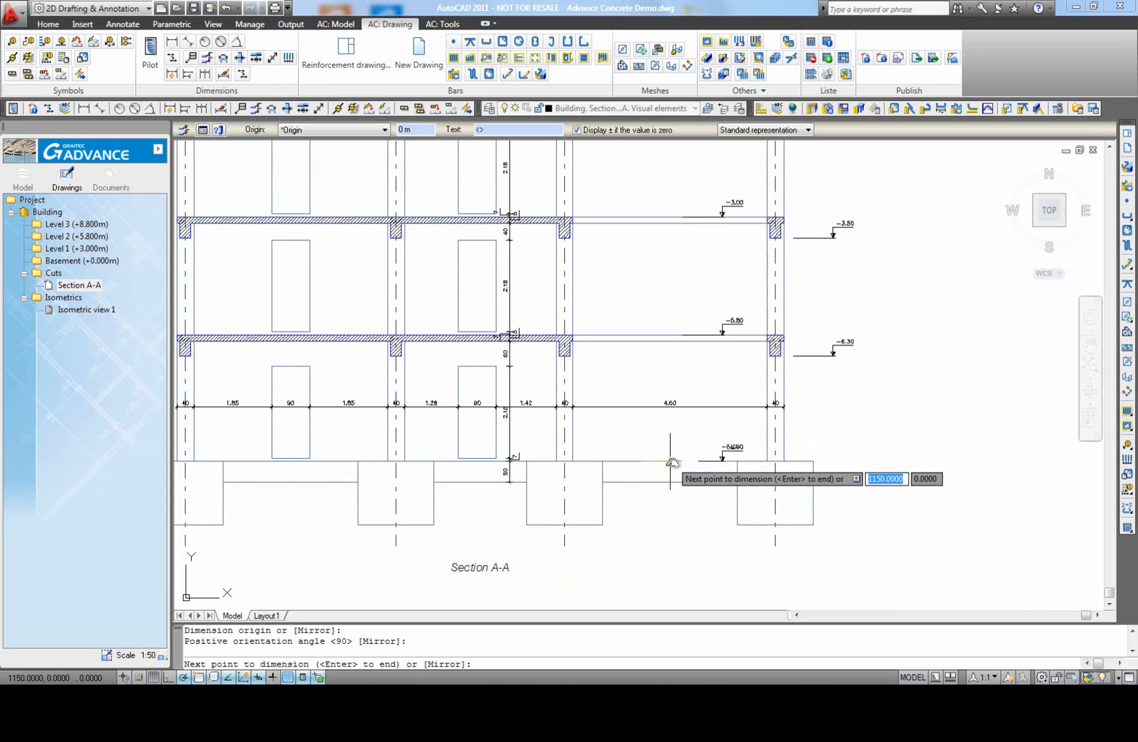
click(671, 461)
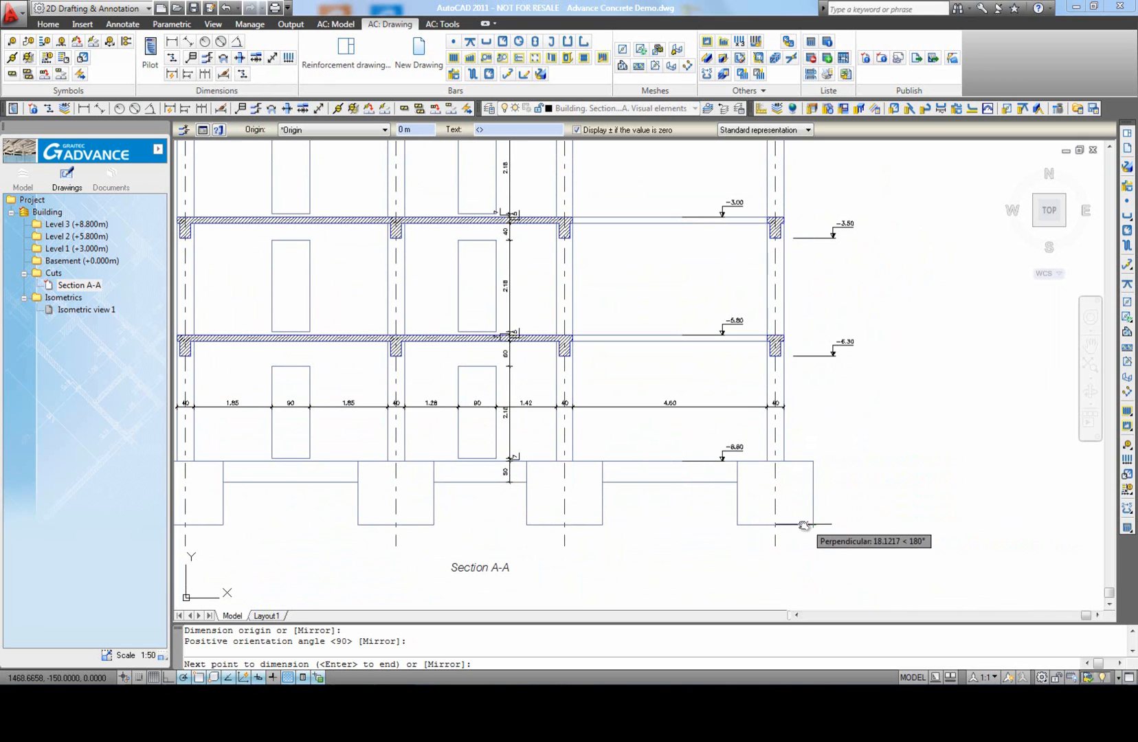
right_click(860, 447)
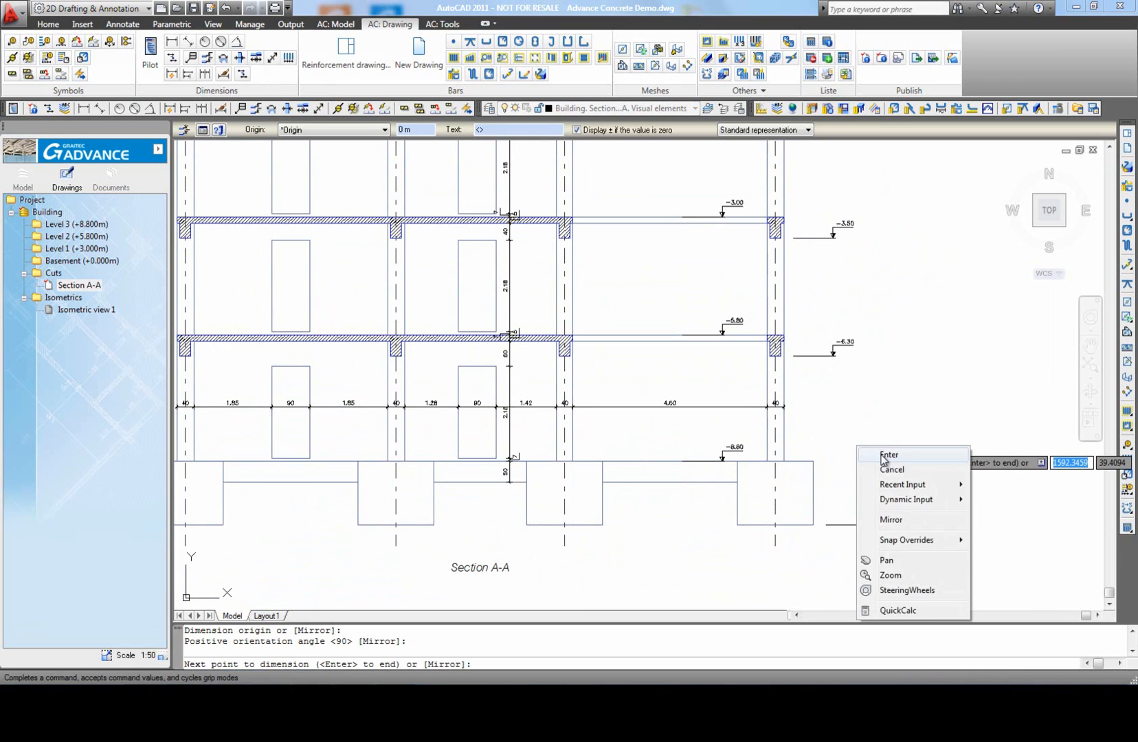
click(886, 455)
Step: Change the reference origin of the level dimensions to Section A-A
scroll(795, 395, up, 3)
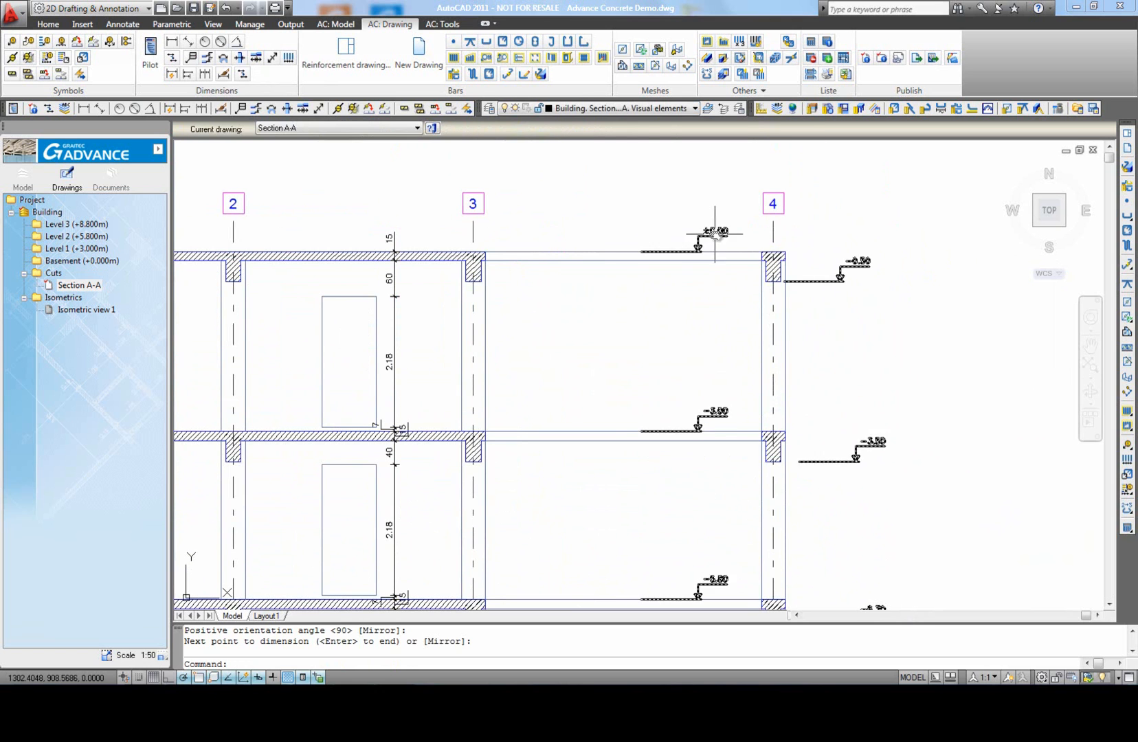
click(715, 233)
click(384, 130)
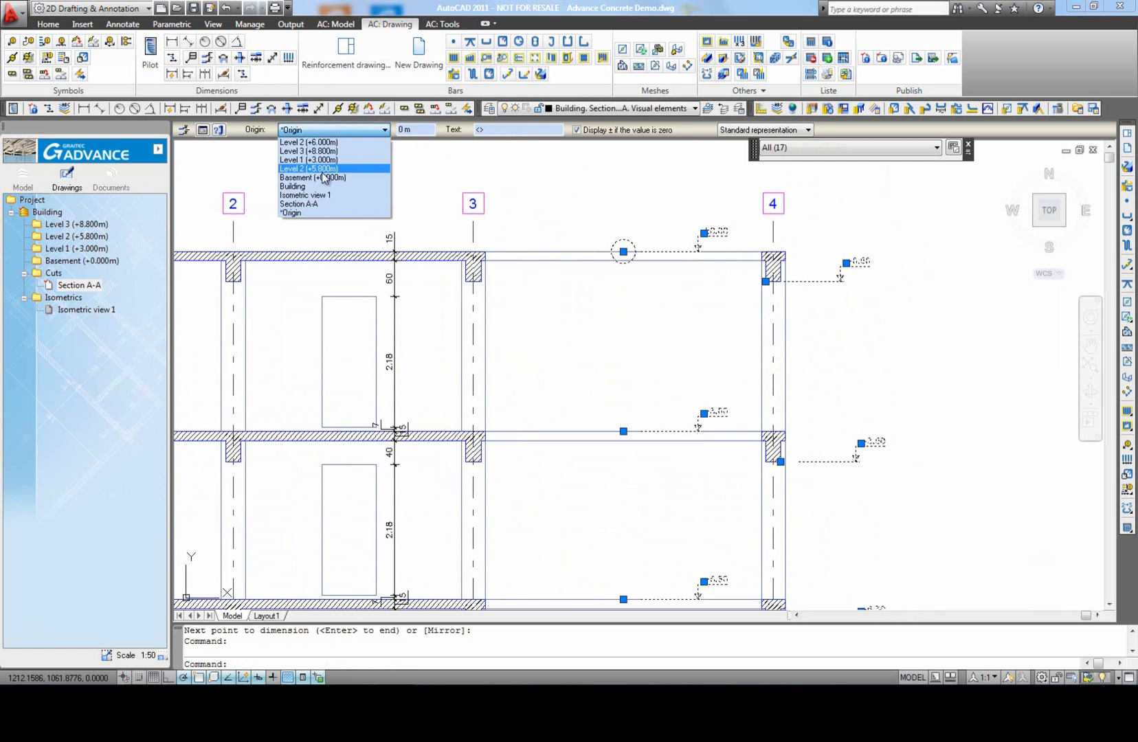
click(311, 211)
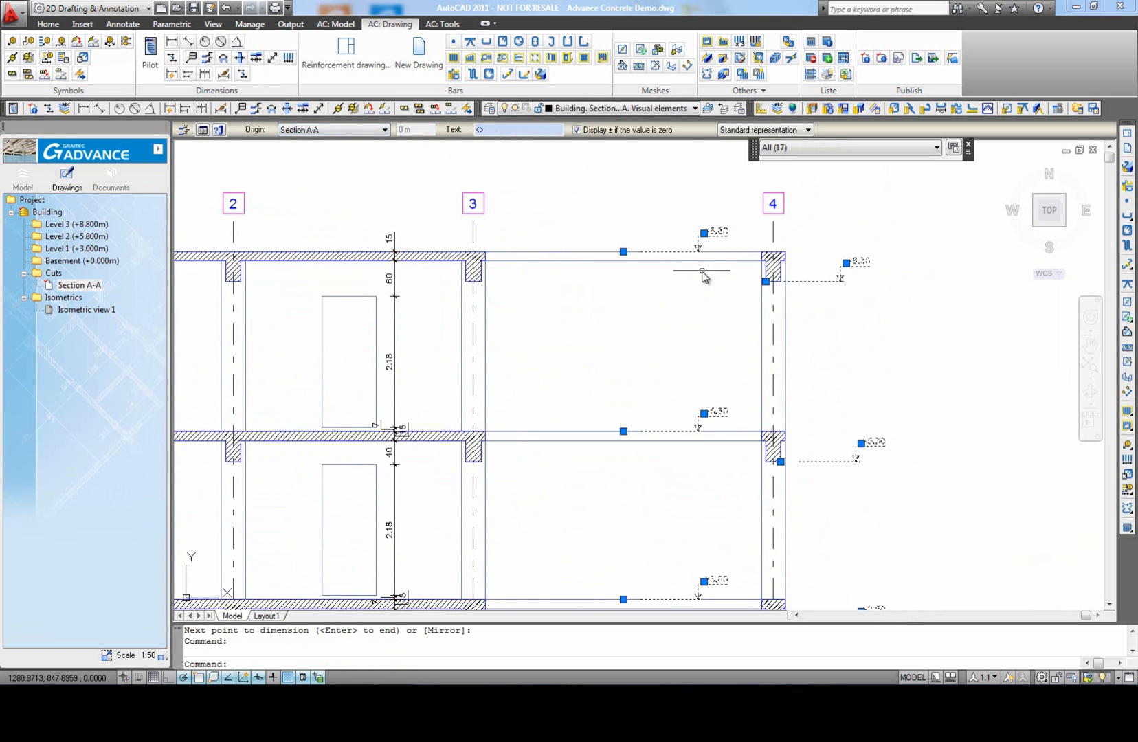
key(Escape)
Step: Invert the 8.3 m level mark at the top beam's underside in the level dimension's properties
scroll(701, 290, down, 8)
middle_drag(746, 505, 742, 440)
scroll(742, 439, up, 6)
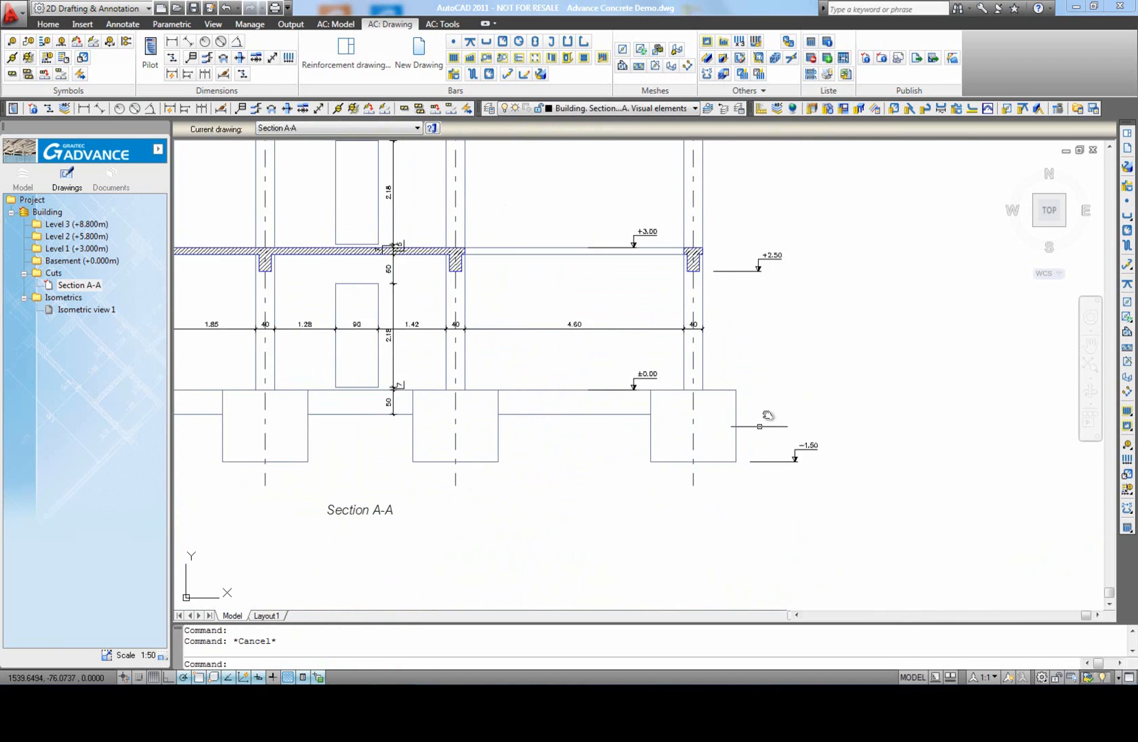
scroll(782, 381, down, 4)
middle_drag(782, 382, 786, 380)
middle_click(801, 380)
middle_click(802, 379)
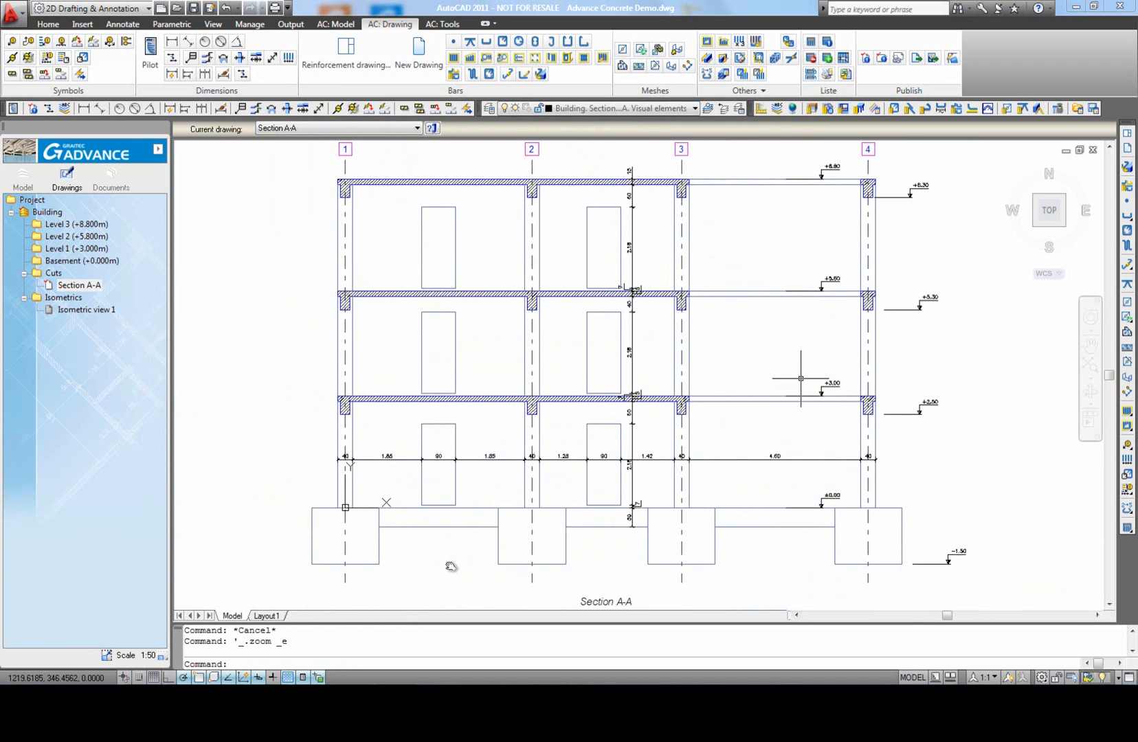
middle_click(801, 378)
middle_click(801, 378)
middle_drag(900, 265, 865, 318)
scroll(873, 273, up, 2)
click(872, 251)
click(871, 239)
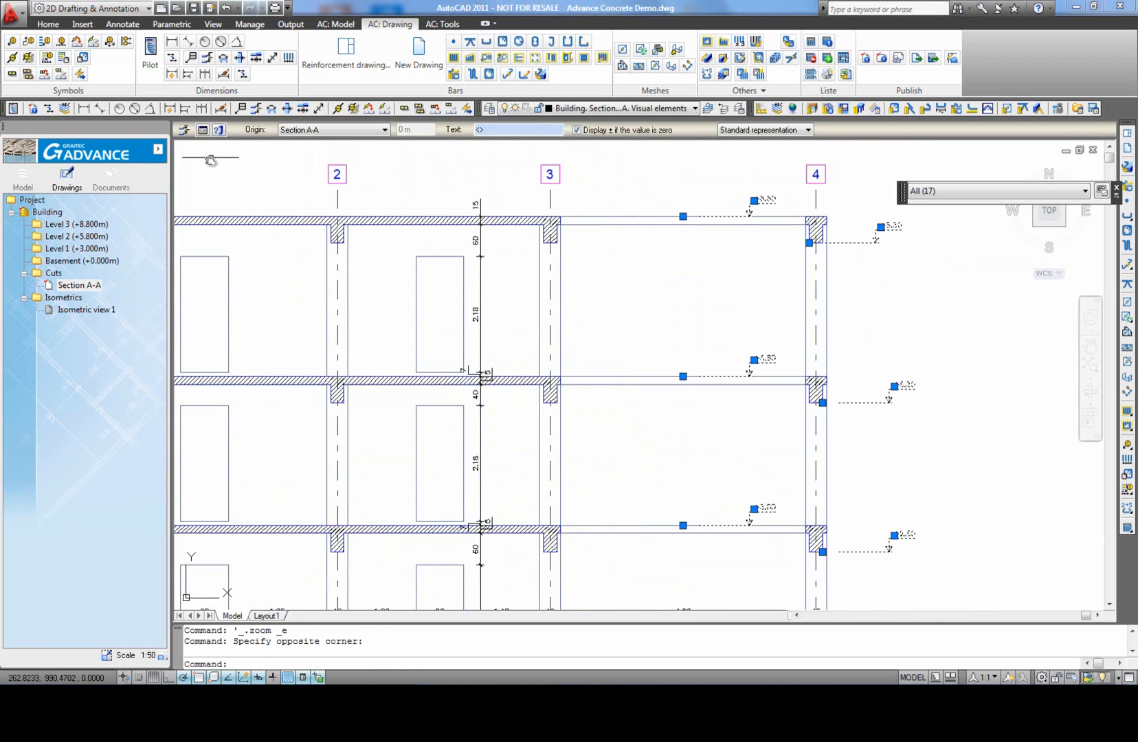
click(202, 130)
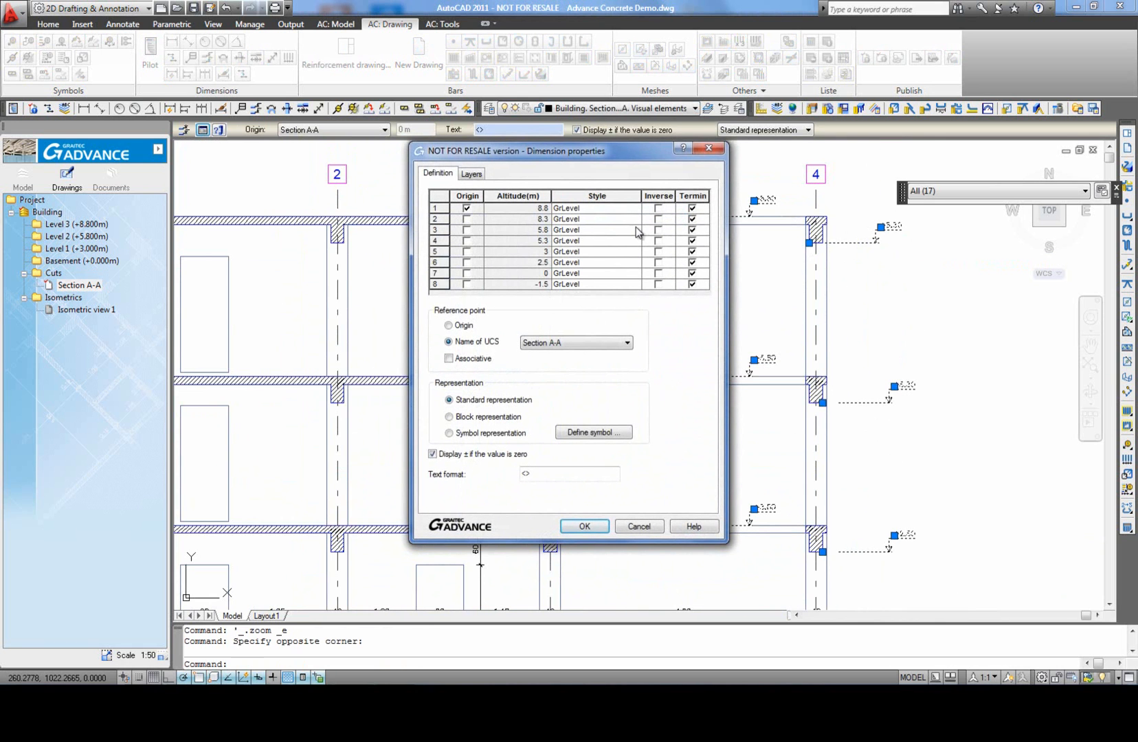
click(657, 220)
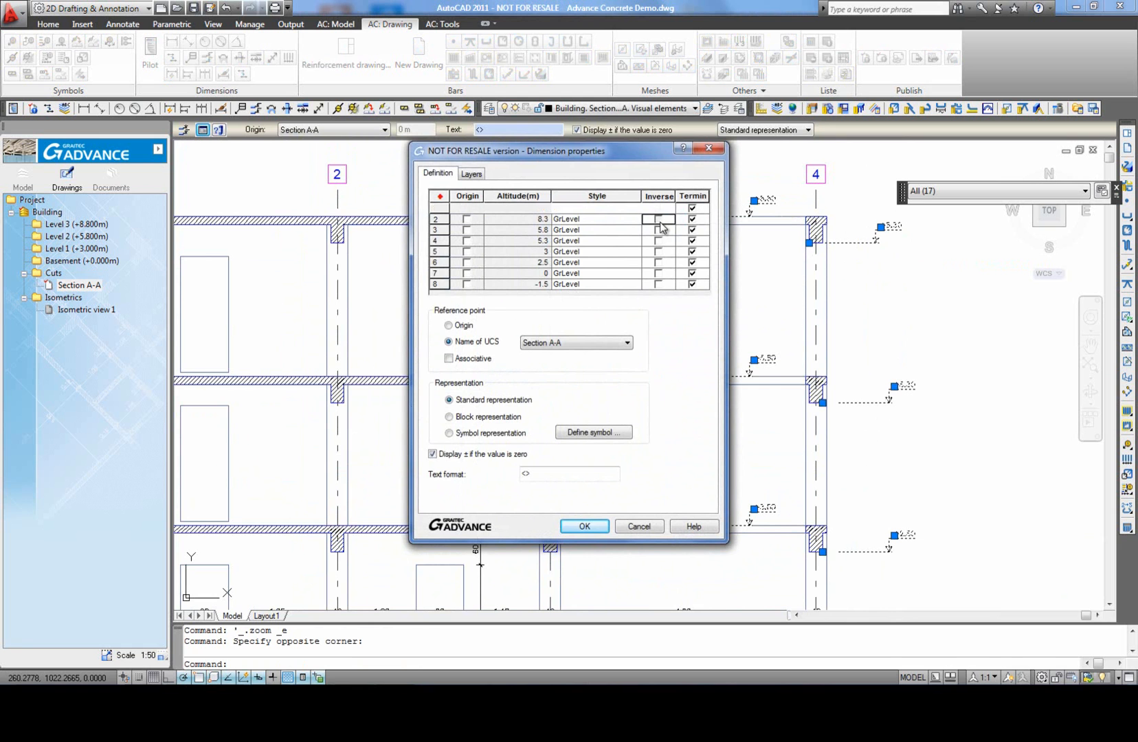
click(585, 526)
key(Escape)
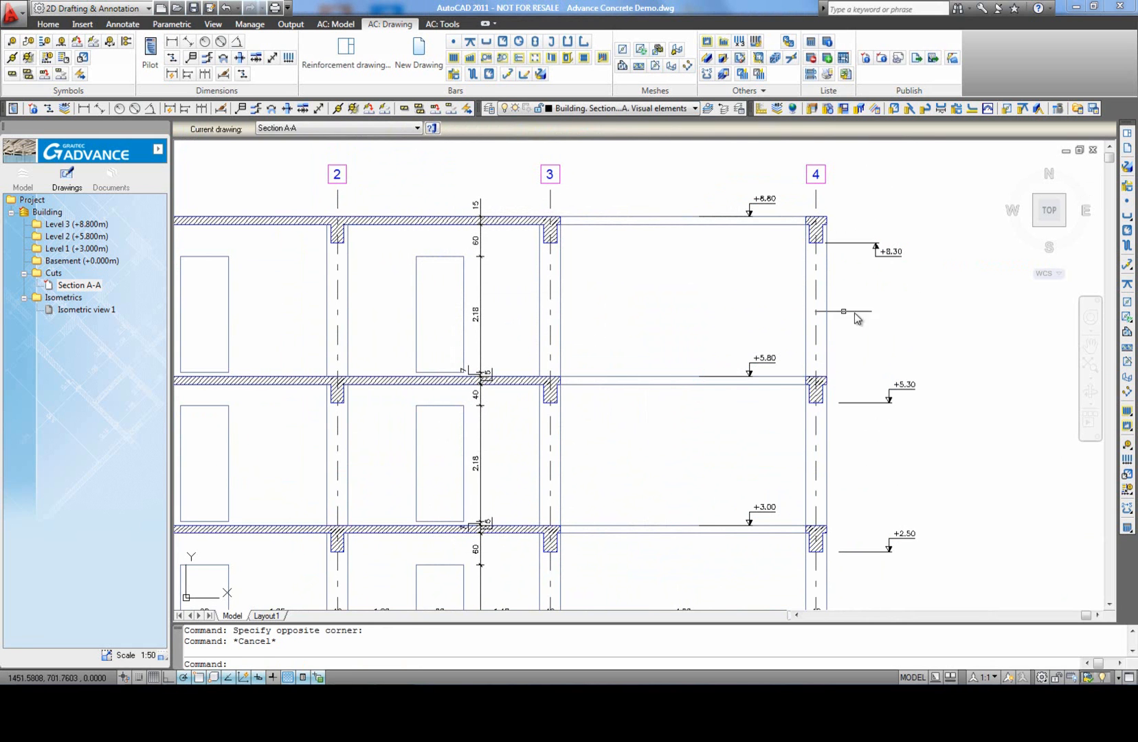
middle_click(971, 452)
middle_click(971, 452)
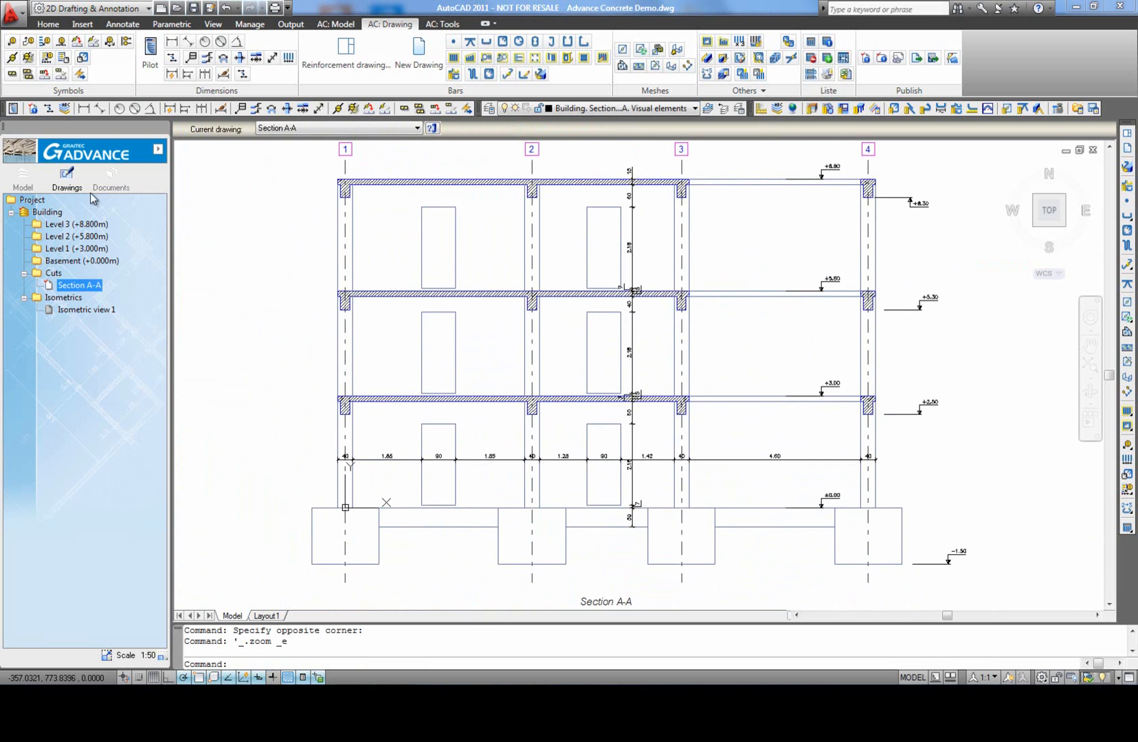
Step: Create stepped Section B-B on the Level 1 plan, jogging outside axis D near axes 2 and 3, with the back cutoff between axes C and D
click(22, 178)
double_click(74, 248)
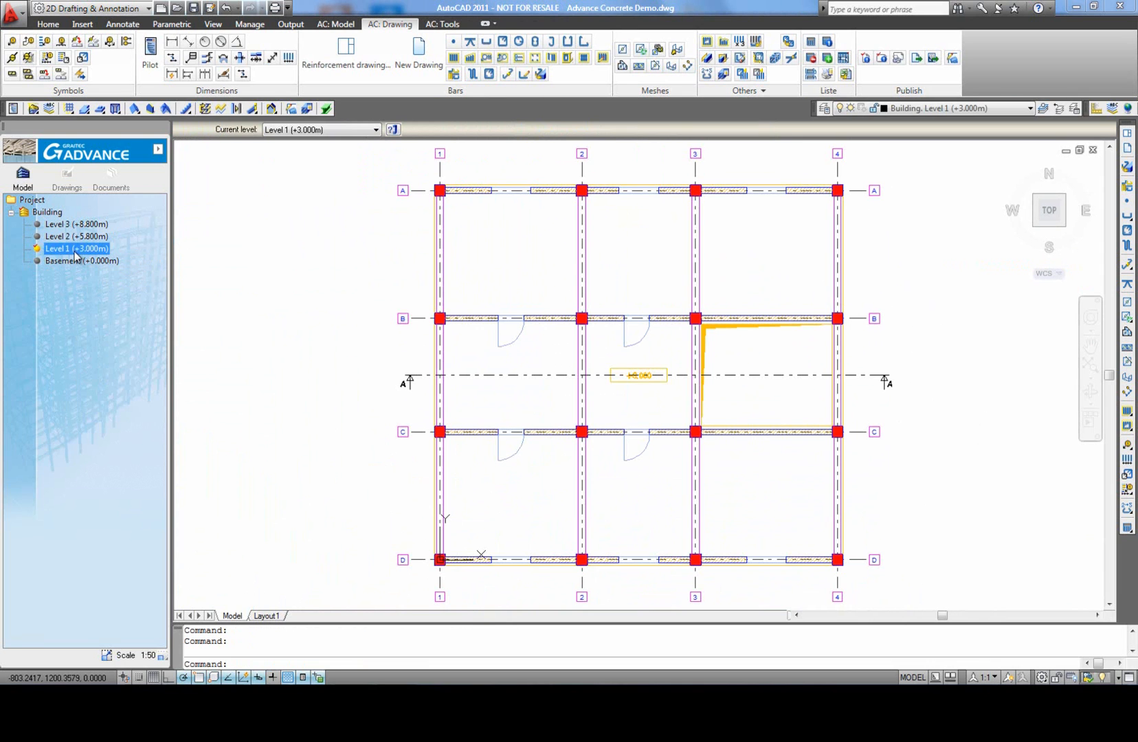
click(335, 24)
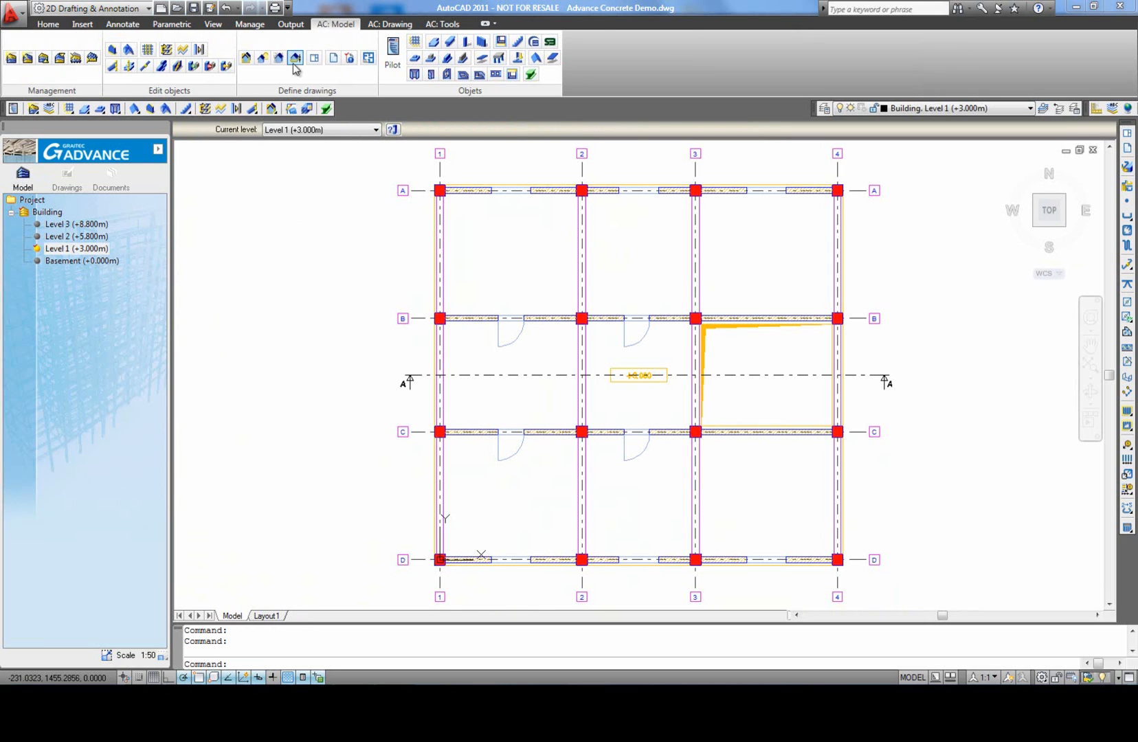
click(247, 64)
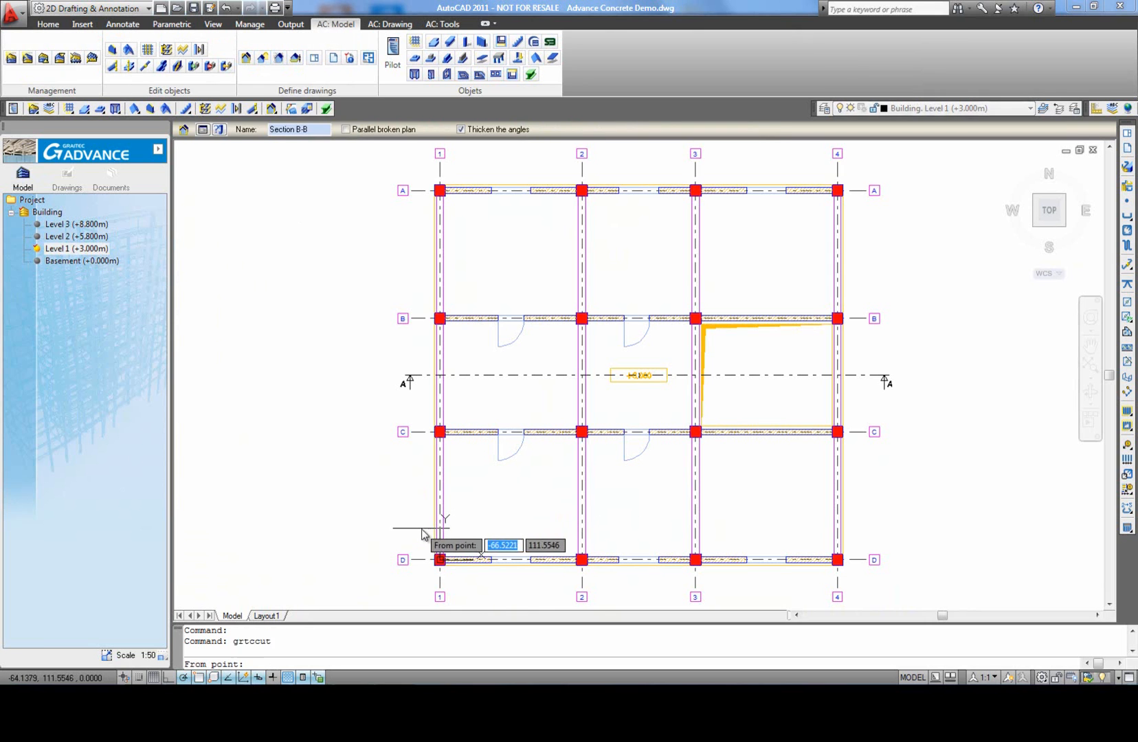
click(553, 526)
middle_drag(557, 578, 547, 533)
click(544, 562)
click(708, 562)
click(706, 482)
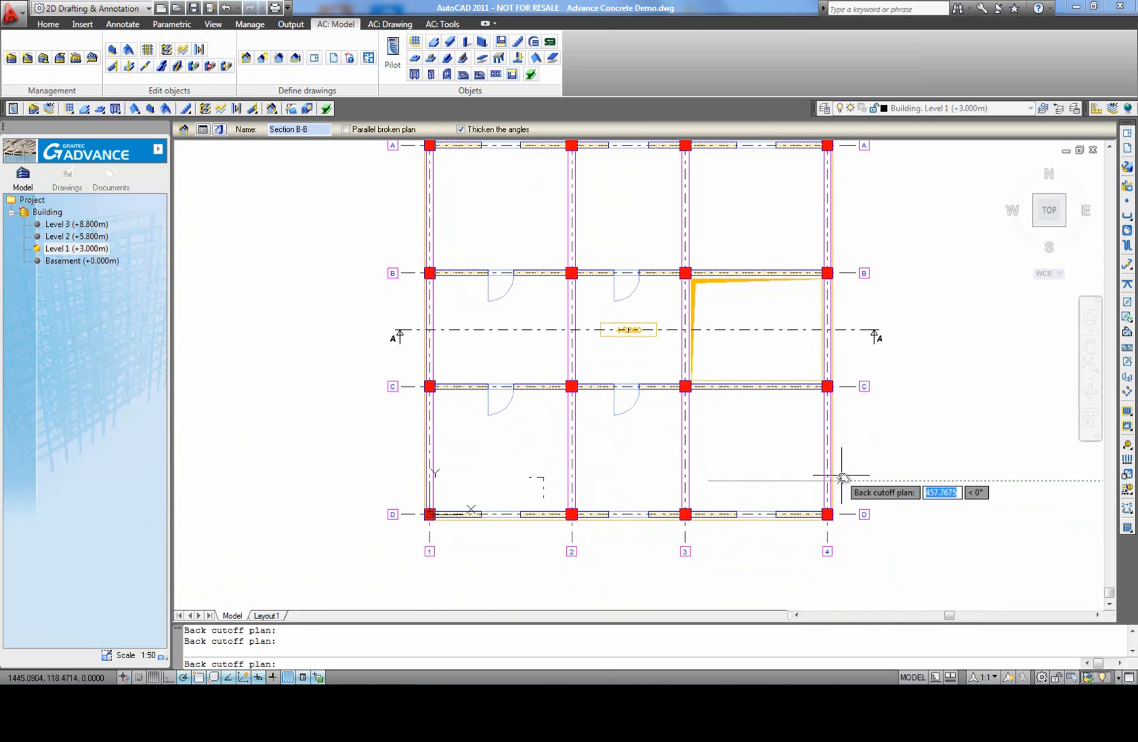
click(852, 483)
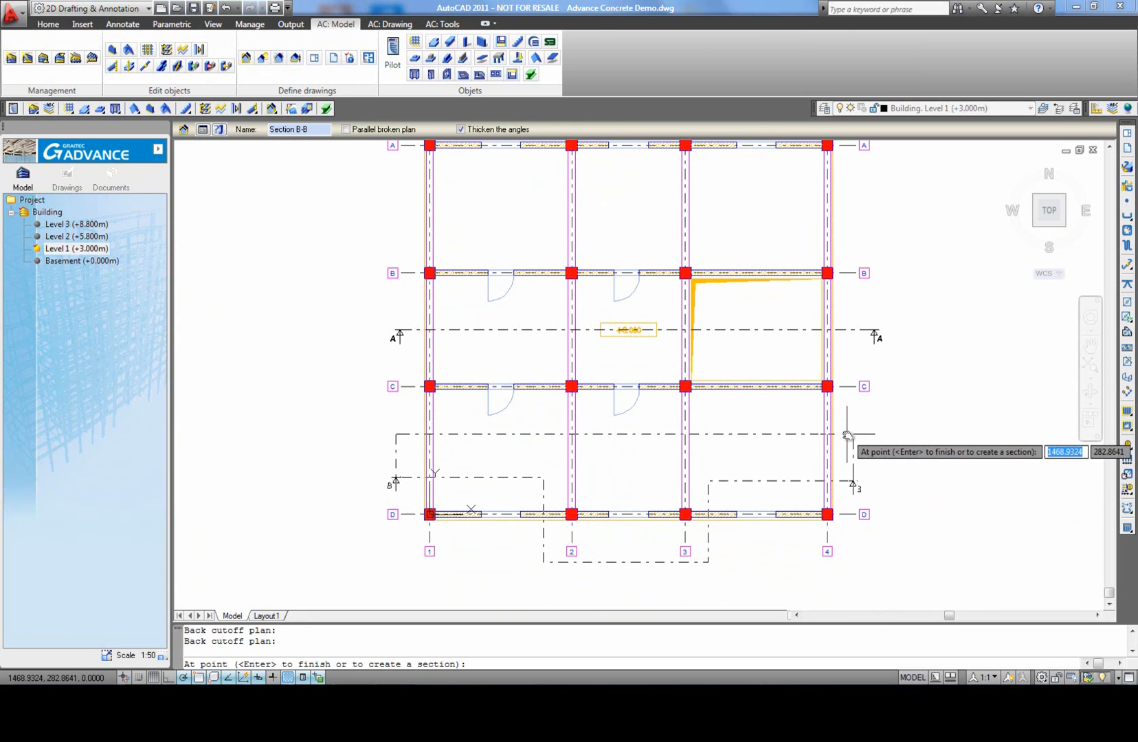
key(Return)
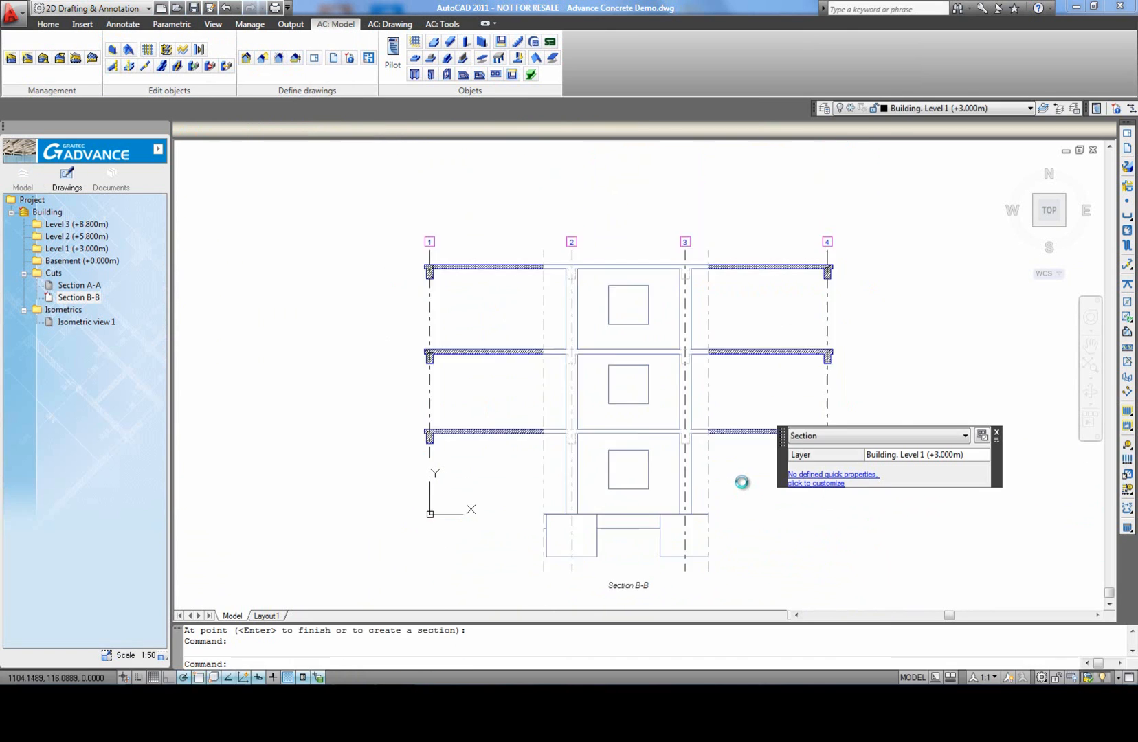
middle_click(842, 539)
middle_click(842, 539)
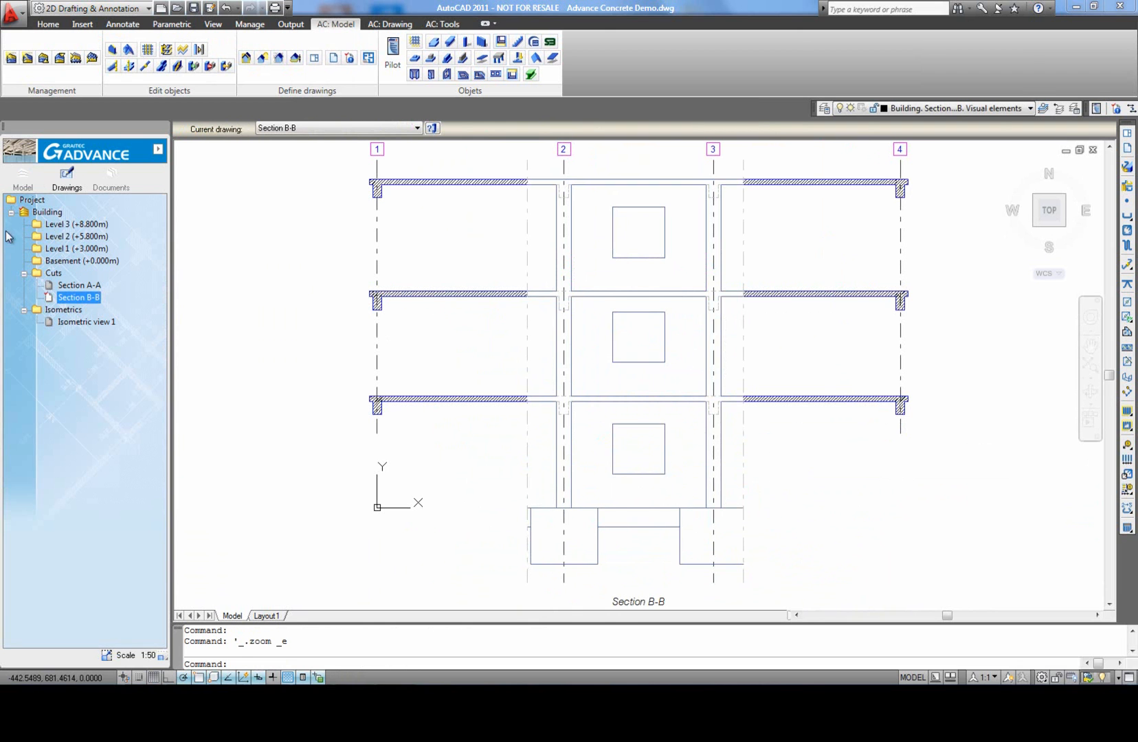
Step: Generate the bottom-up reflected plan view Bottom view 1 - Level 1 from Level 1 (+3.000m), with top level 1.5 m and cut level 0.8 m
click(23, 177)
double_click(59, 249)
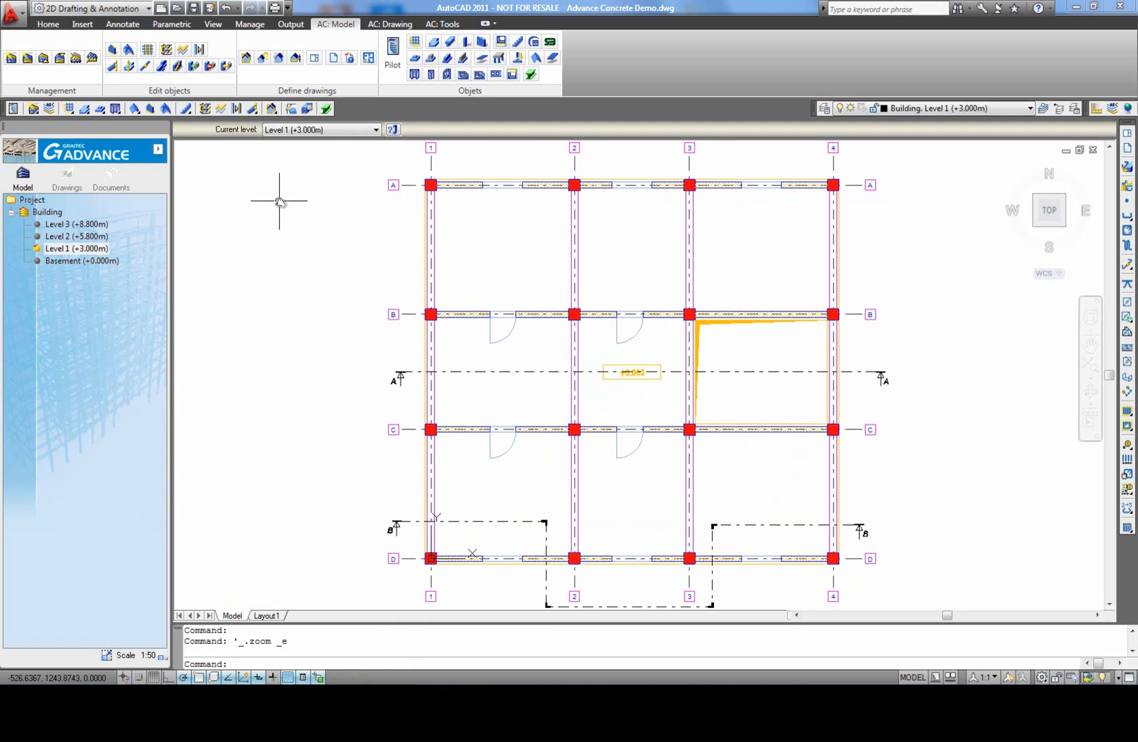
click(296, 59)
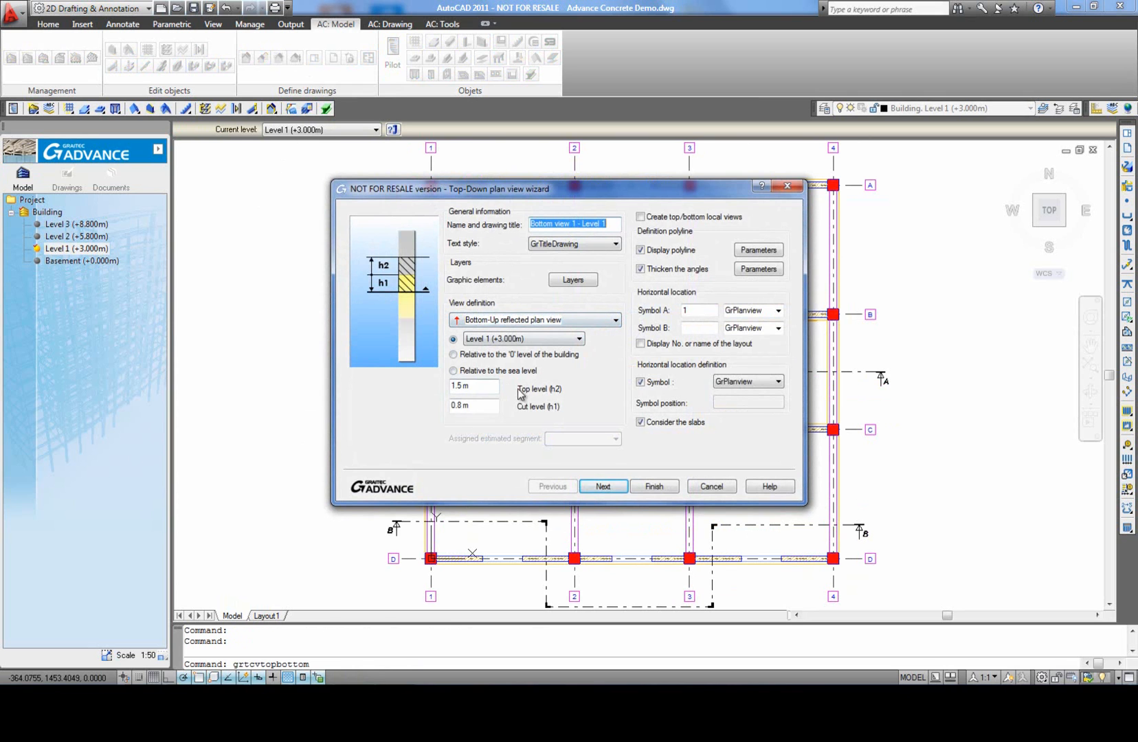
click(603, 486)
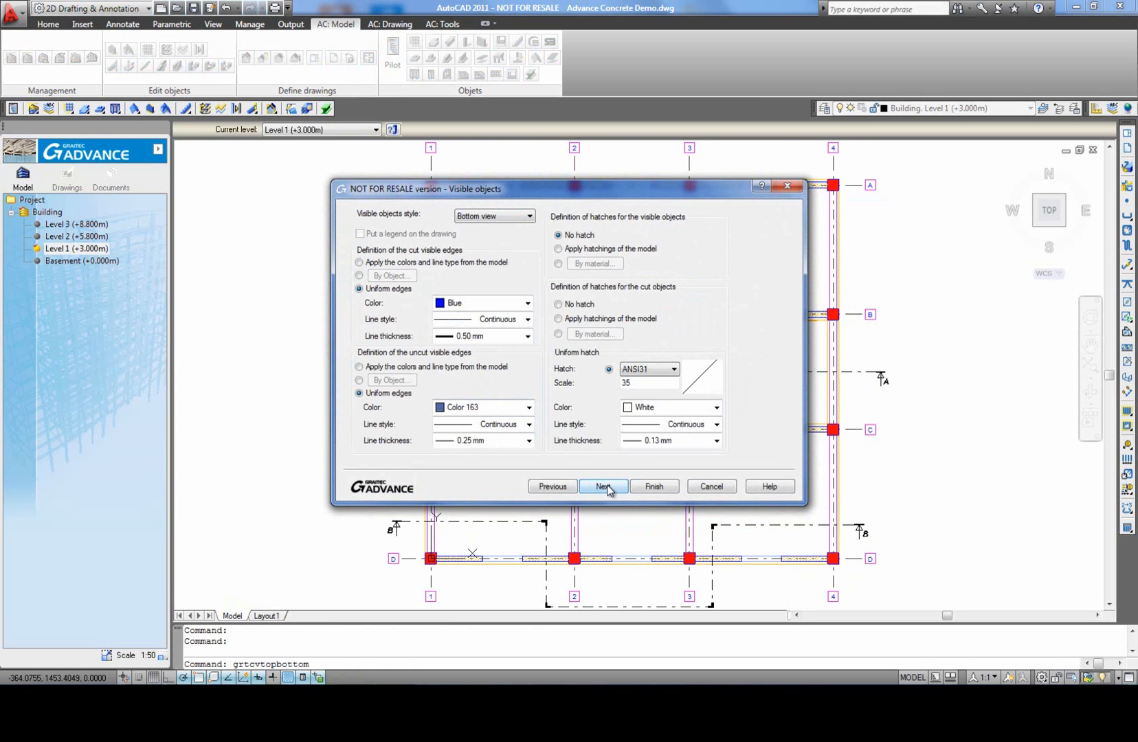
click(603, 487)
click(652, 487)
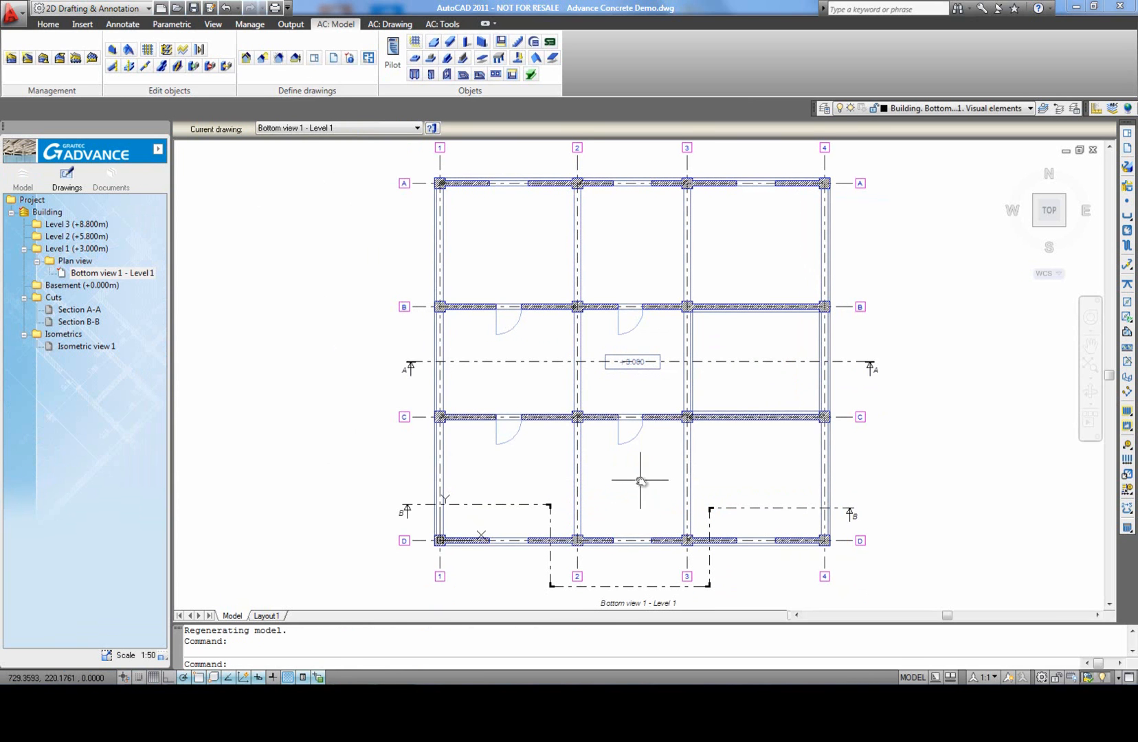
Step: Add associative dimensions for the walls, columns and windows along axis A, placed above the plan with a 0.38 m line distance
click(390, 26)
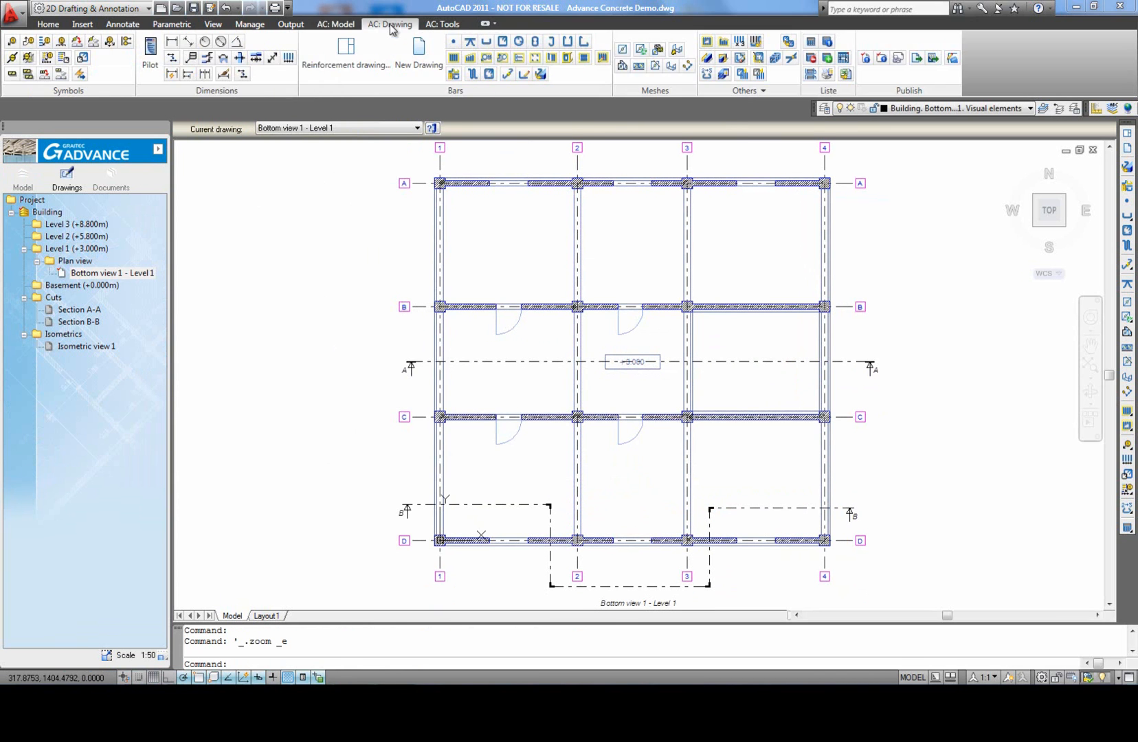
click(257, 59)
click(417, 166)
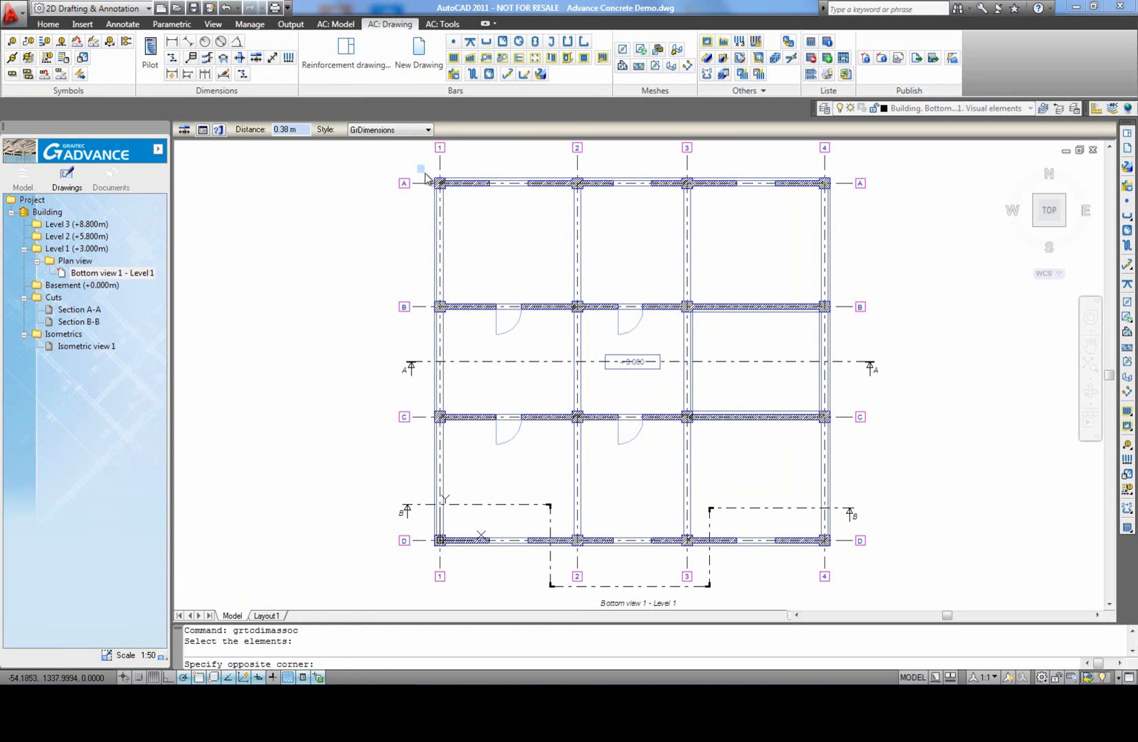
click(852, 223)
key(Return)
middle_drag(728, 168, 717, 215)
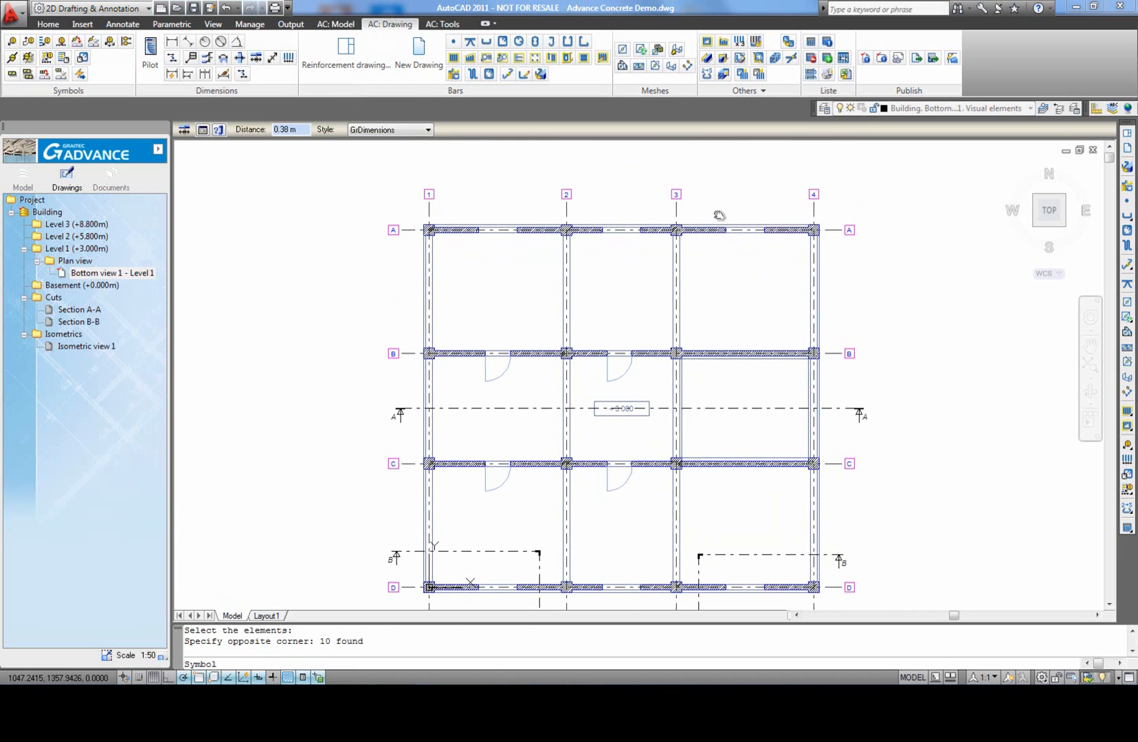
click(717, 214)
scroll(544, 220, up, 3)
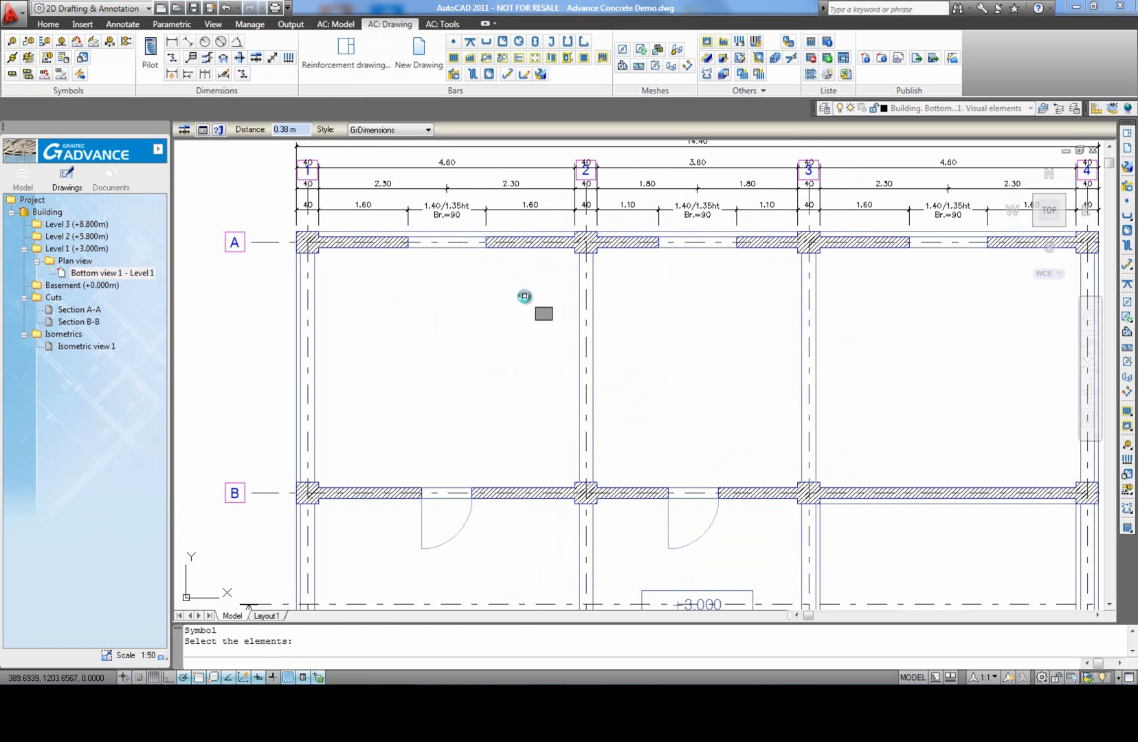
key(Escape)
middle_click(515, 312)
middle_click(515, 312)
Step: Stretch the axis grid so the labels of axes 1 to 4 sit above the overall dimension line beyond axis A
middle_drag(472, 204, 475, 245)
scroll(456, 207, up, 8)
click(438, 209)
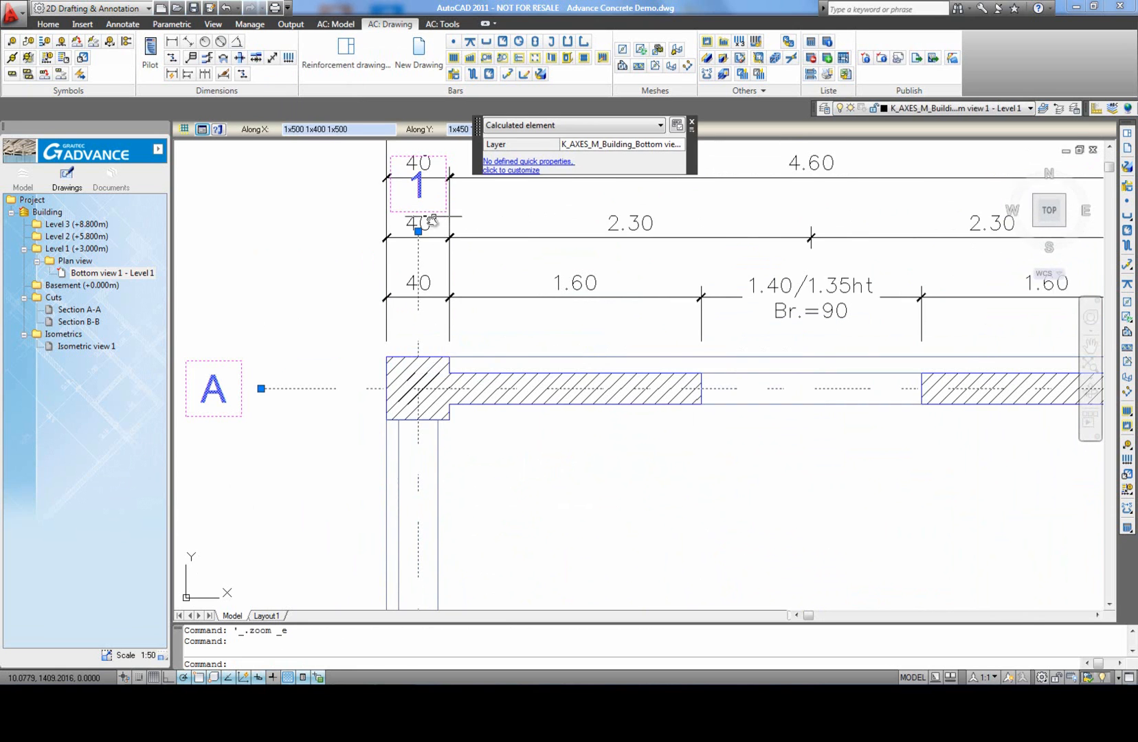
click(419, 232)
scroll(421, 228, down, 4)
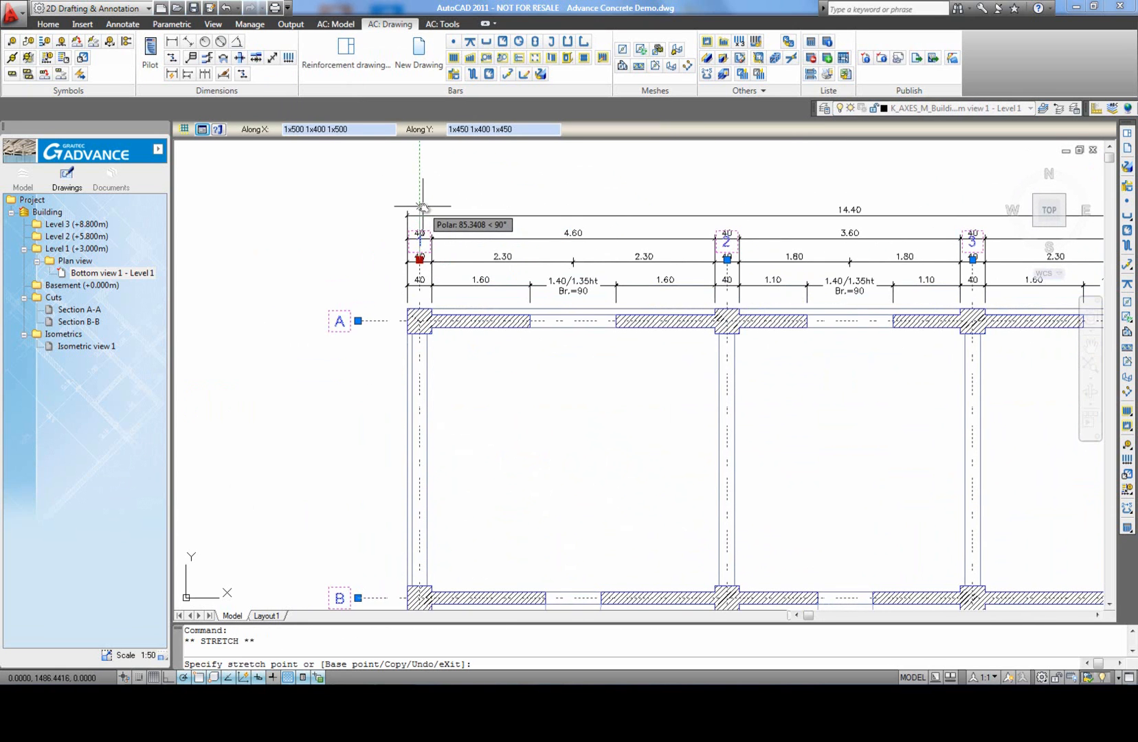
key(Escape)
scroll(469, 243, down, 2)
scroll(554, 273, up, 3)
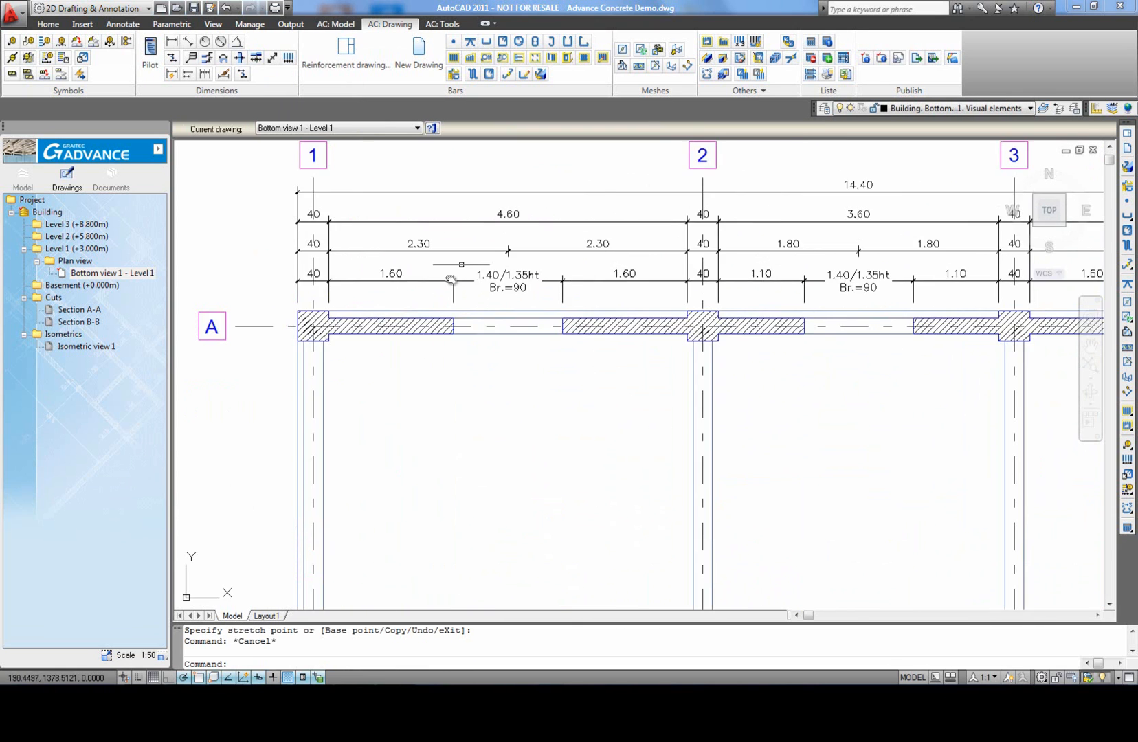
scroll(654, 322, down, 2)
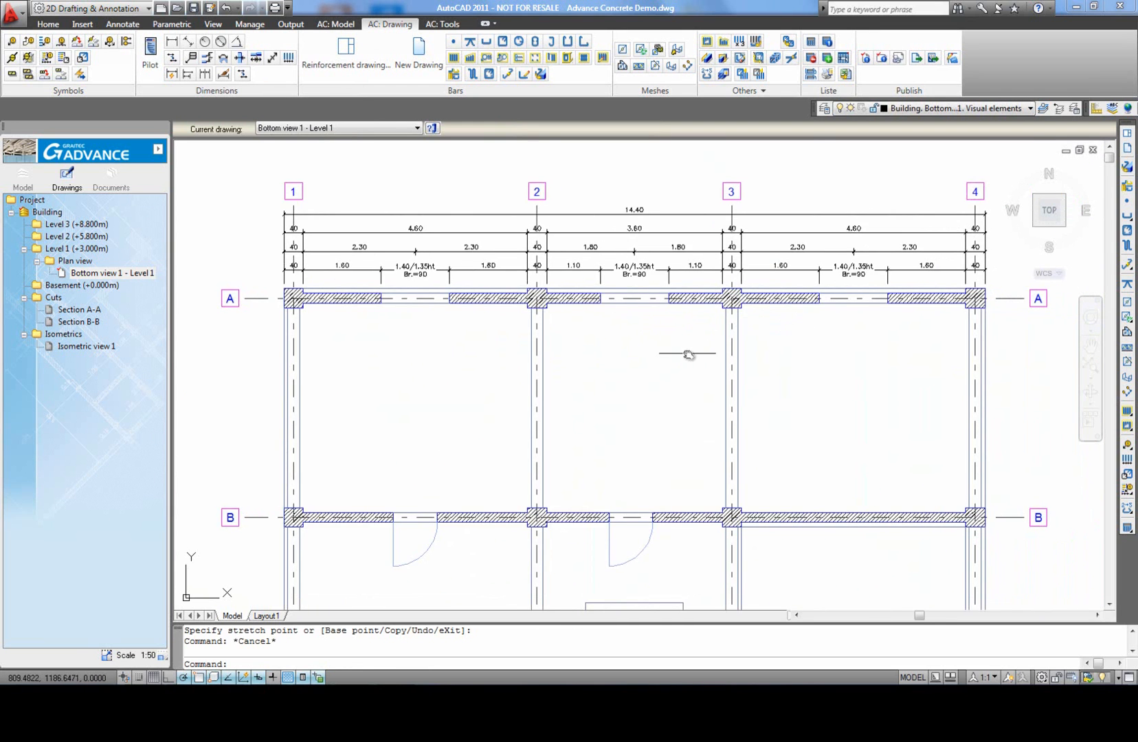
scroll(689, 350, down, 2)
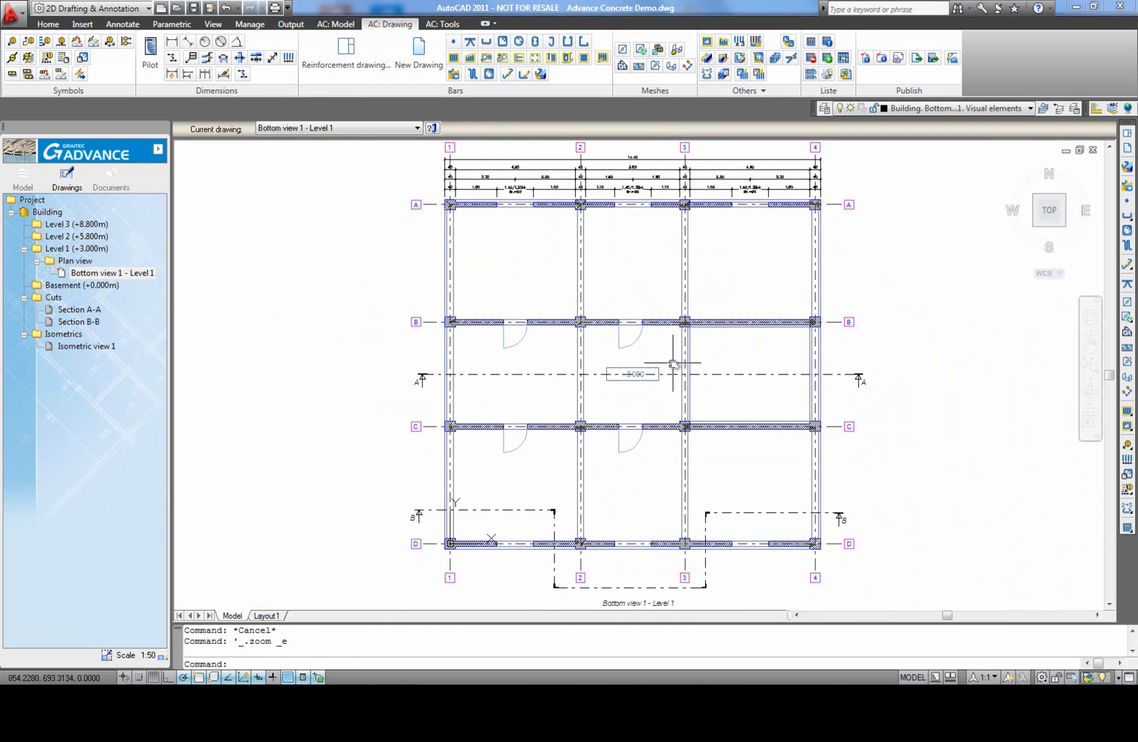
Step: Select all Level 1 beams with a multicriteria selection filtered by type Beam and Level 1 (+3.000m)
click(158, 152)
click(217, 220)
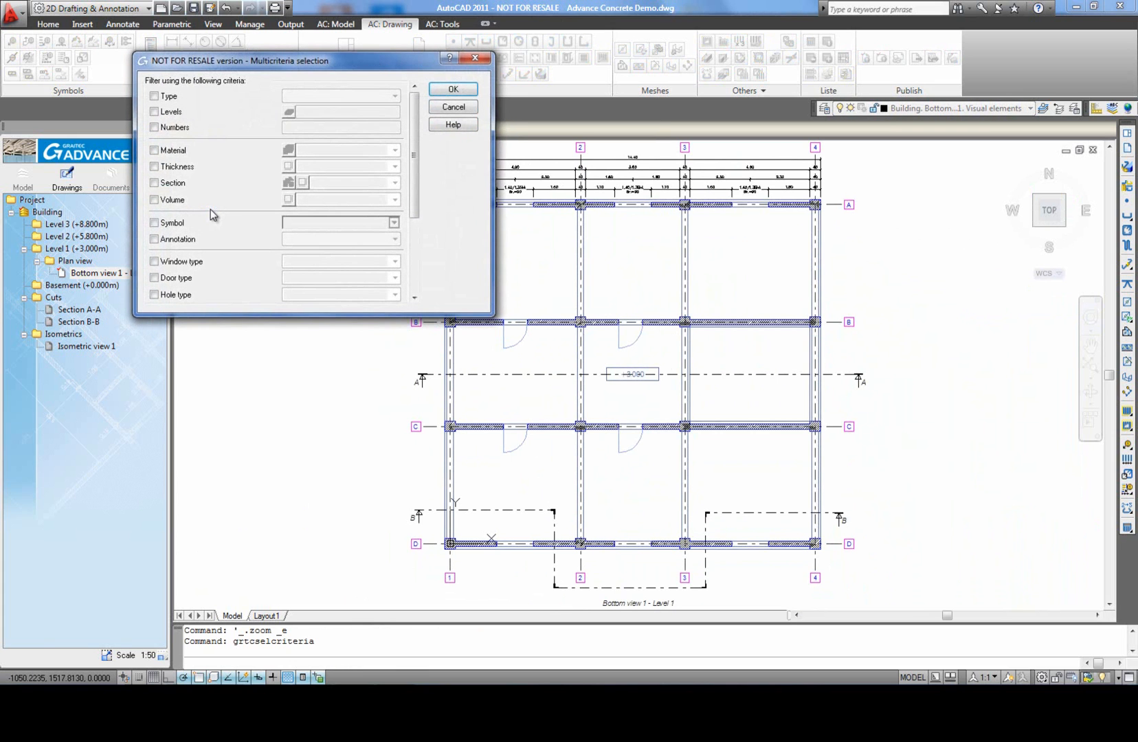
click(154, 96)
click(322, 97)
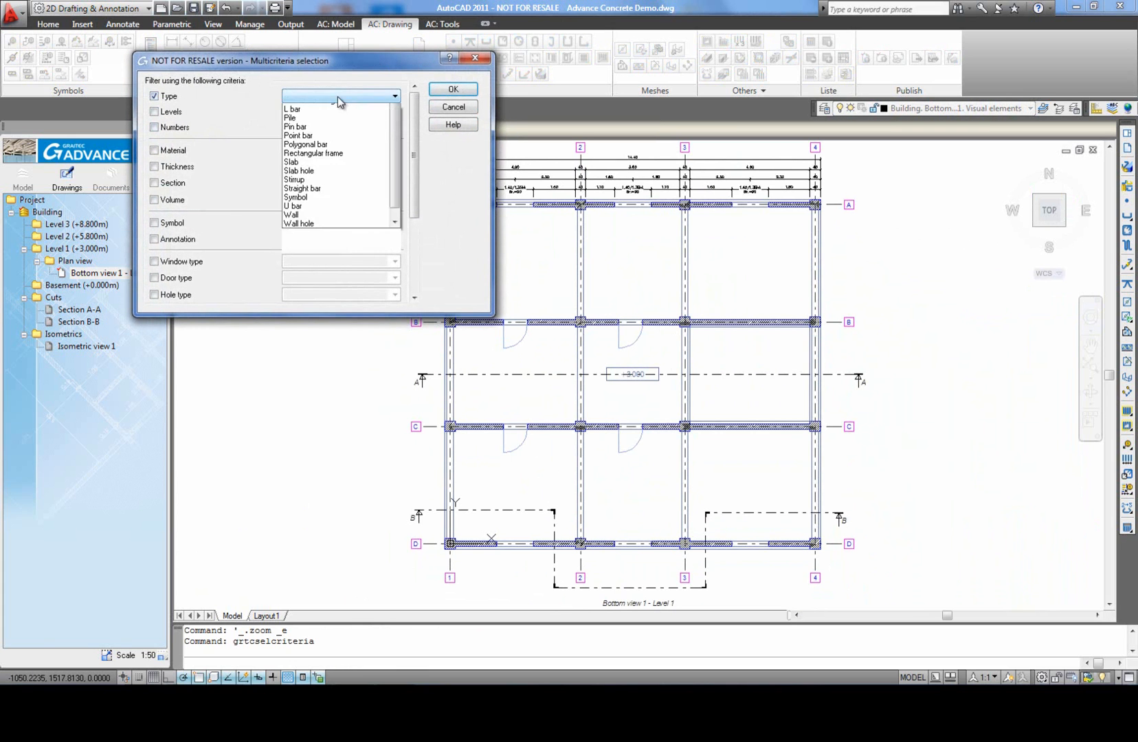
click(305, 135)
click(167, 116)
click(289, 114)
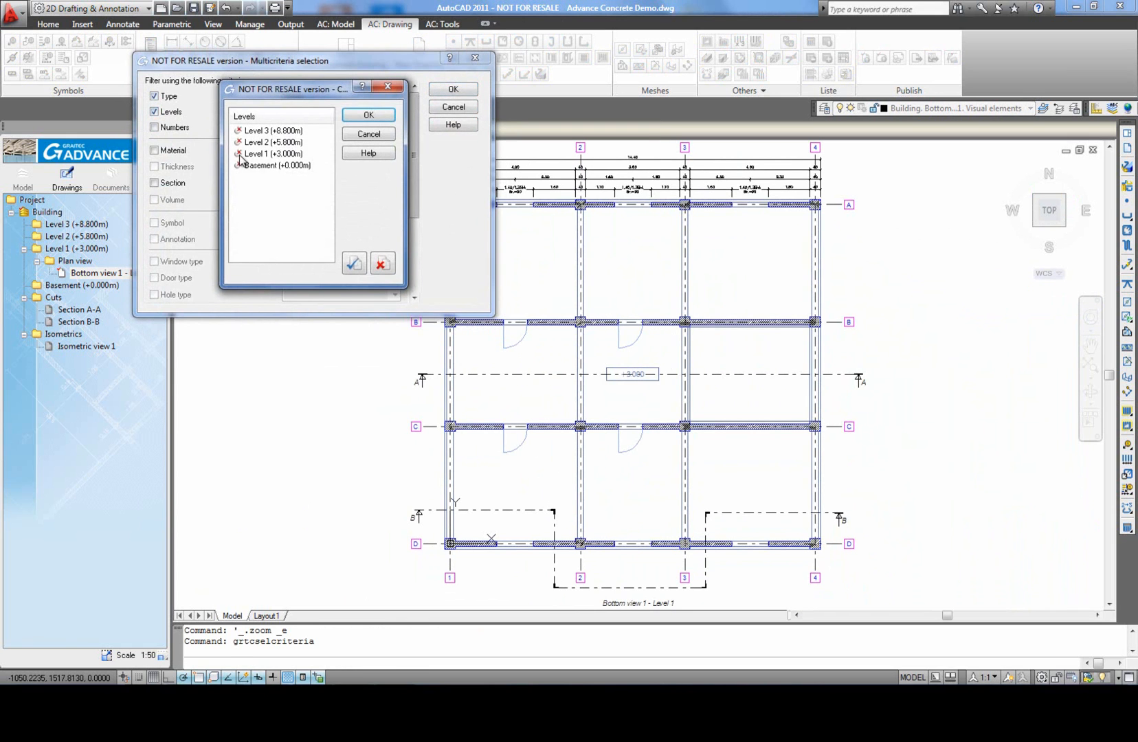
click(371, 118)
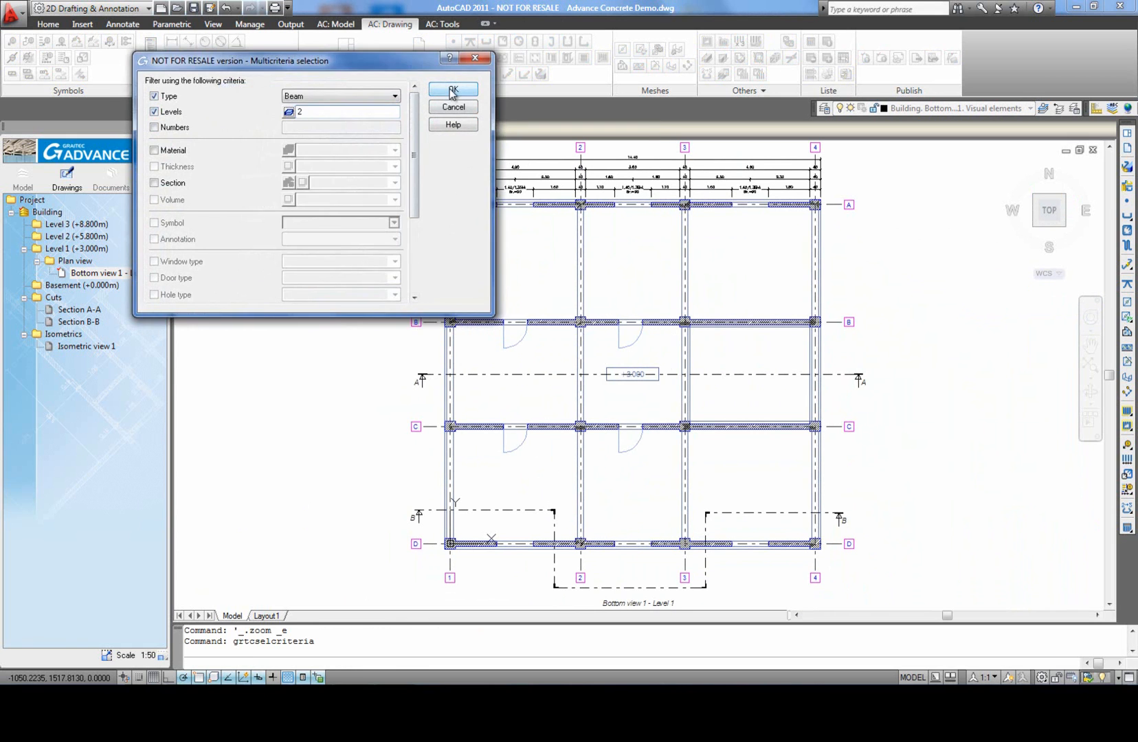
click(453, 91)
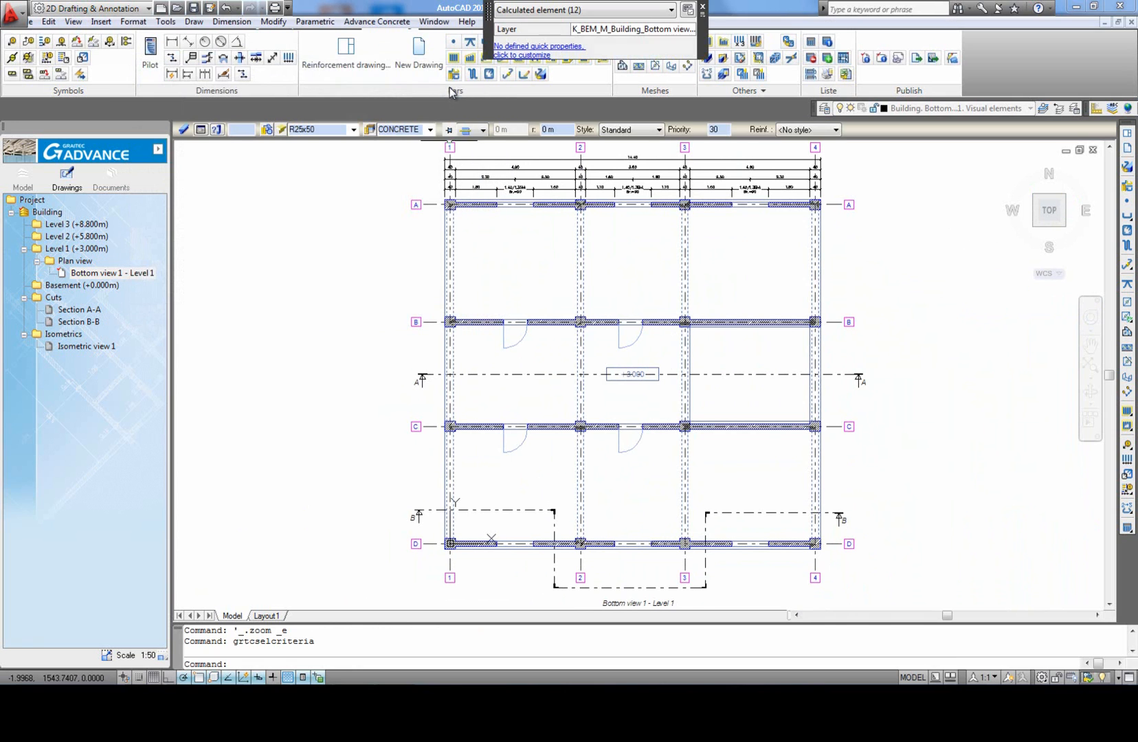
Step: Enable local sections on the selected beams, added on location to Bottom view 1 - Level 1 with lateral distances of 0.3 m
click(201, 131)
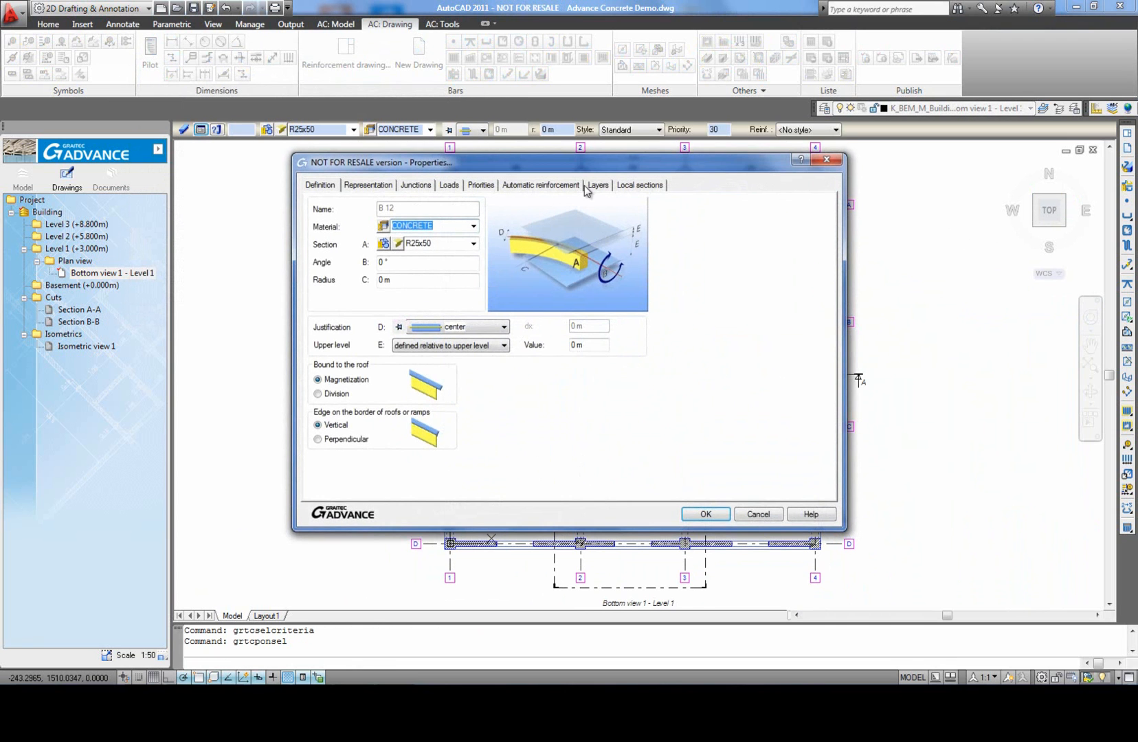
click(645, 187)
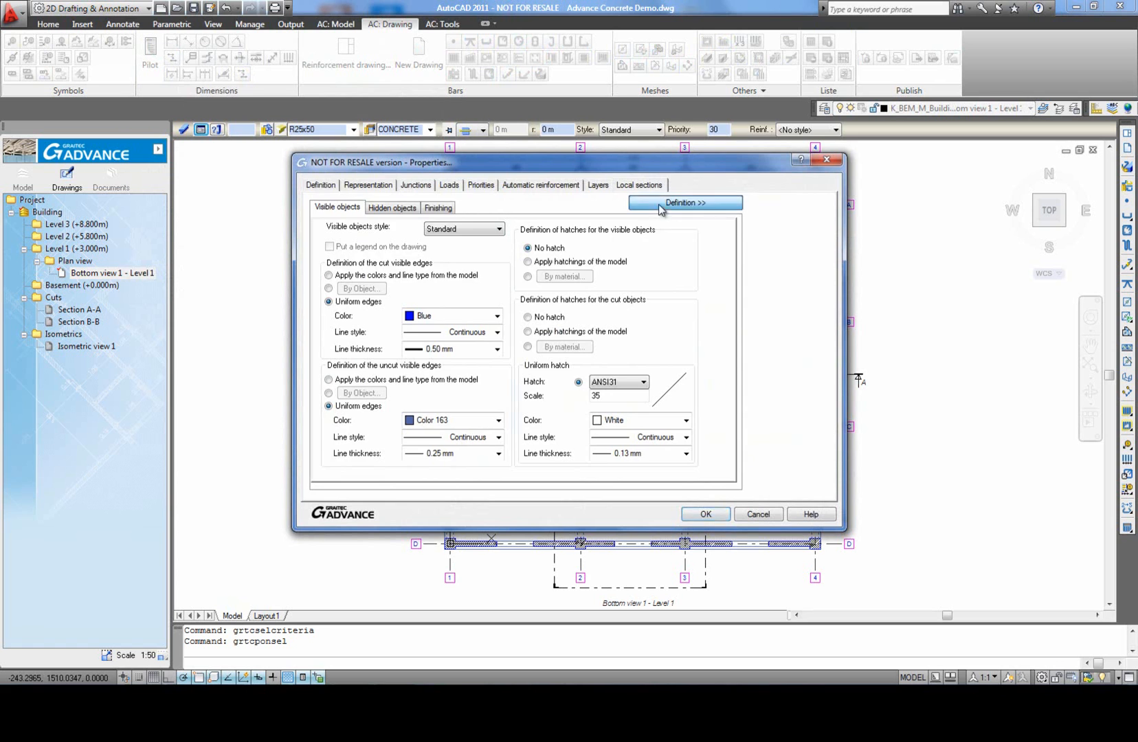
click(661, 204)
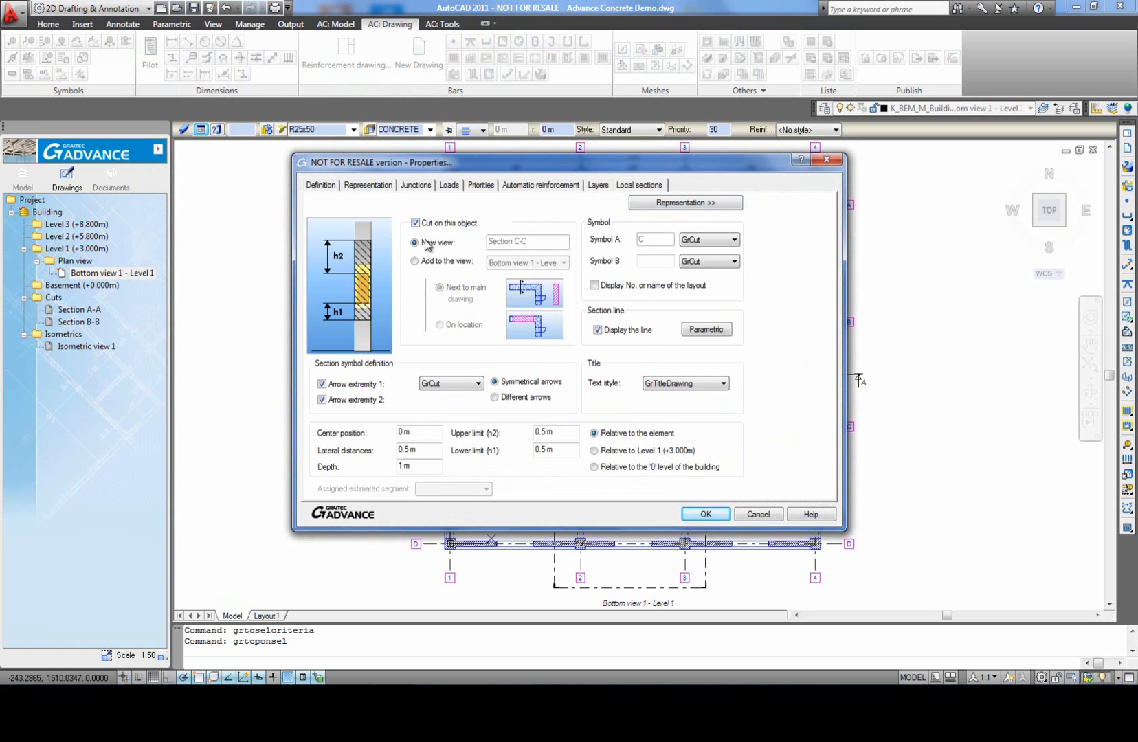
click(414, 261)
click(551, 265)
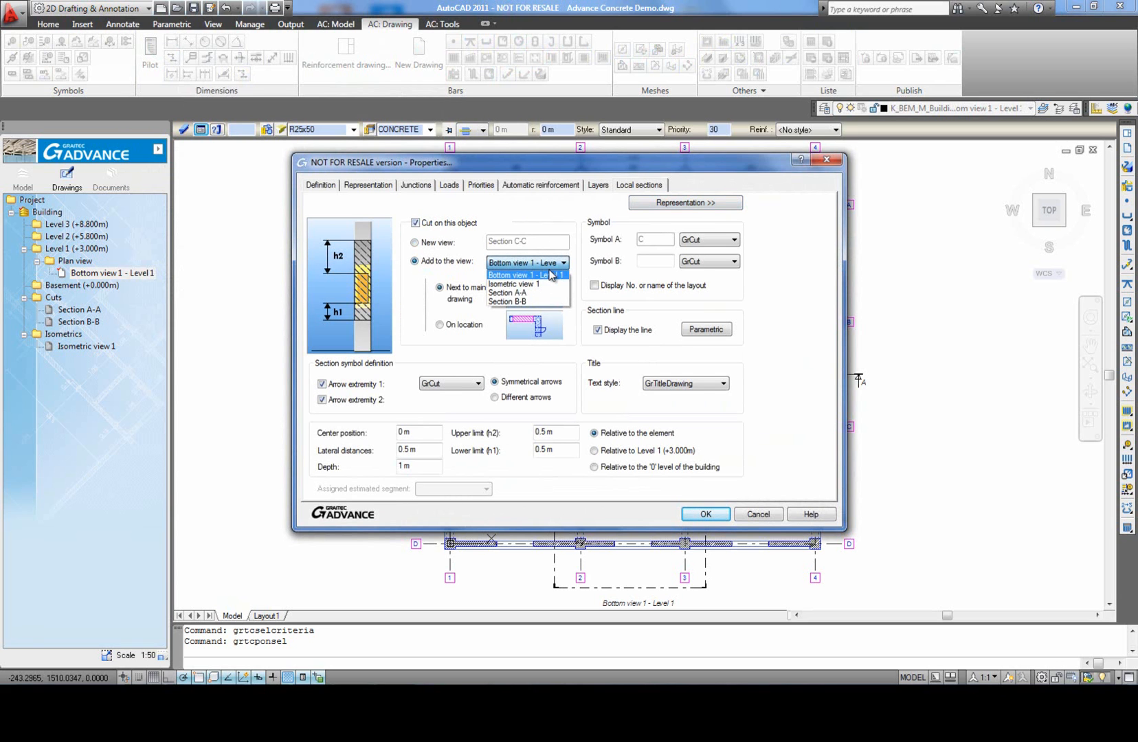
click(537, 275)
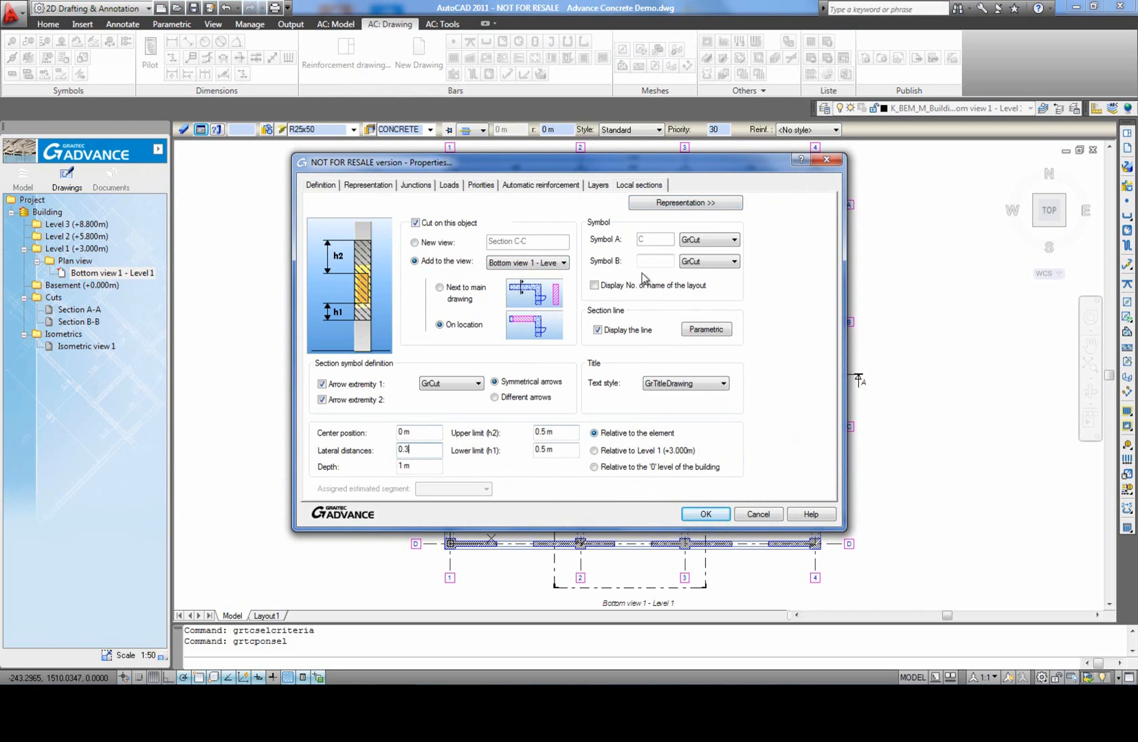
Step: Set the uniform hatch of the beams' local sections to SOLID and apply the properties to the bottom view
click(652, 203)
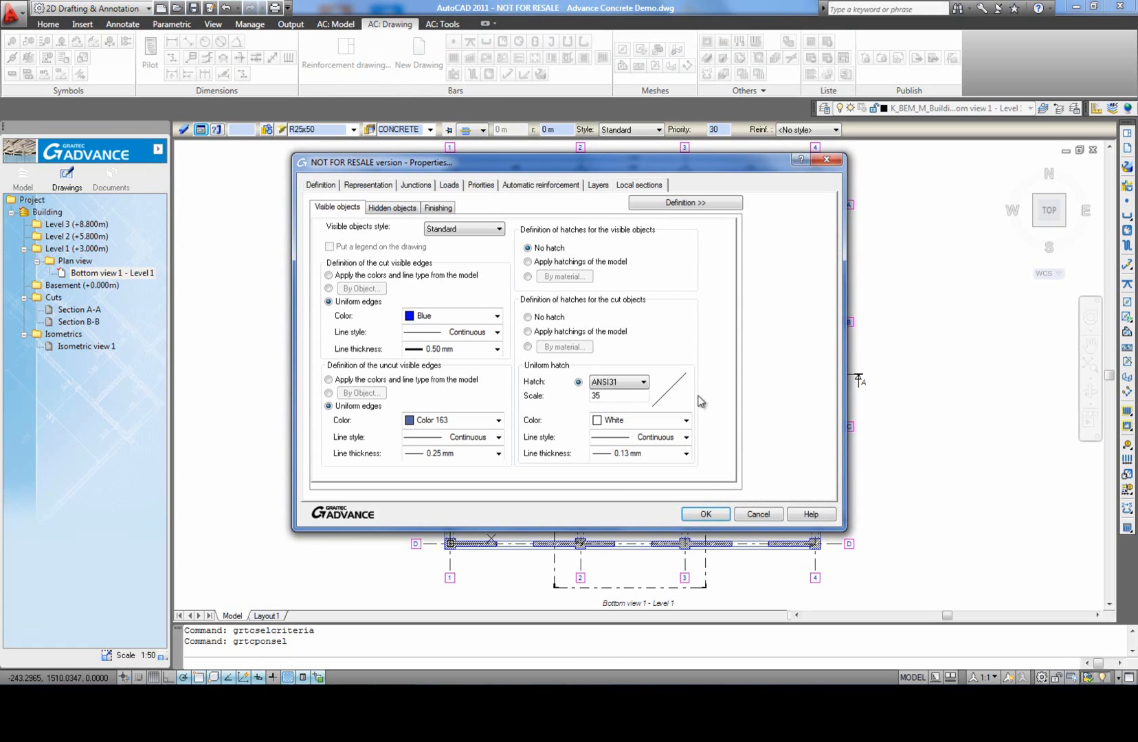
click(634, 386)
scroll(637, 386, down, 2)
key(s)
scroll(626, 581, down, 2)
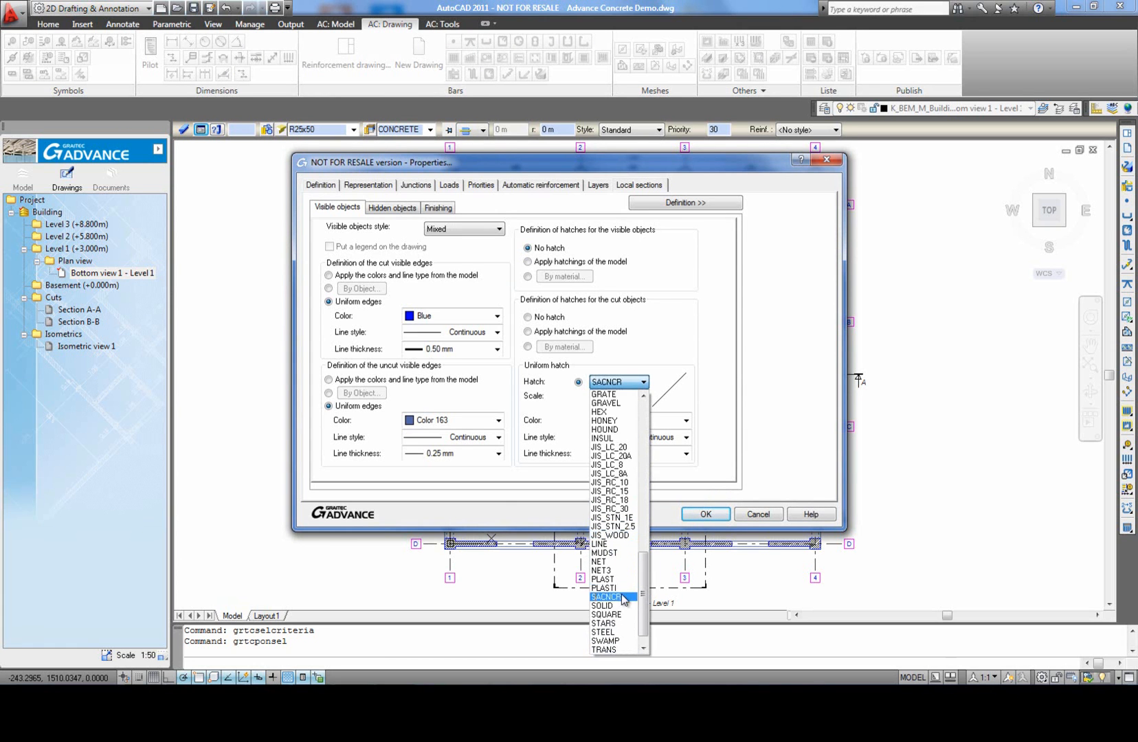
click(621, 605)
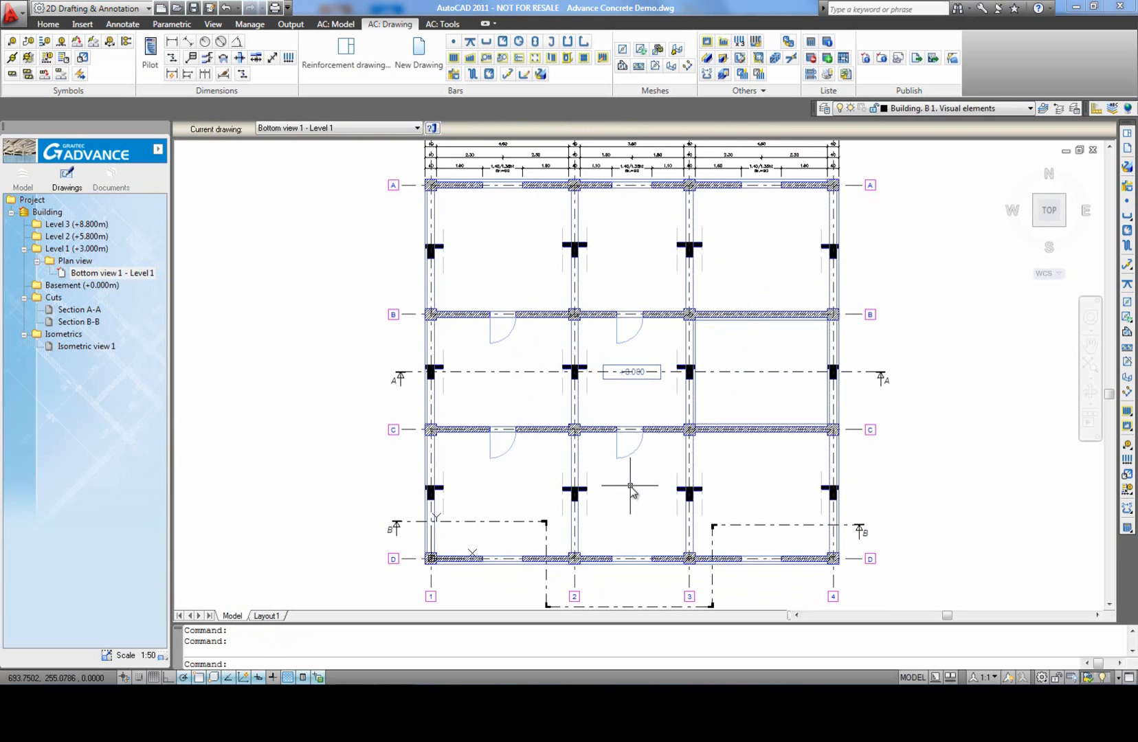
middle_click(630, 486)
middle_click(630, 486)
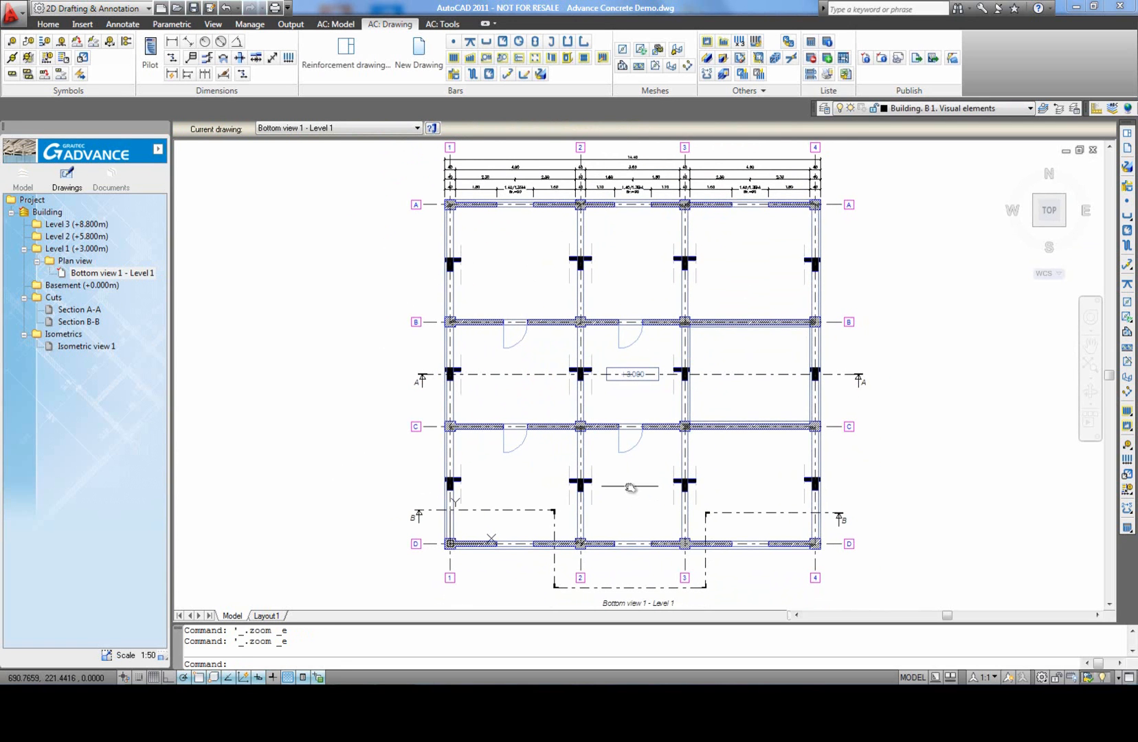
Step: Dimension the flange and web heights of axis 3's beam section between axes A and B by intersection, placing the dimension line beside it
click(240, 60)
scroll(687, 264, up, 8)
scroll(677, 275, up, 3)
click(638, 263)
click(638, 365)
click(553, 377)
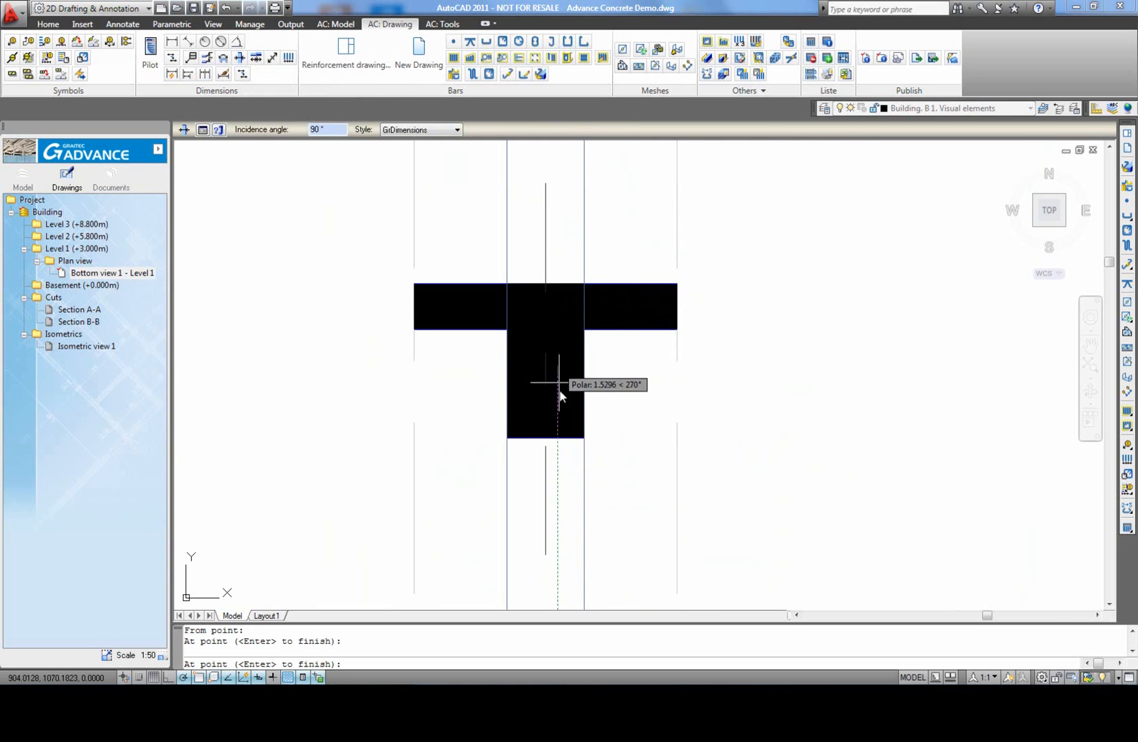
key(Return)
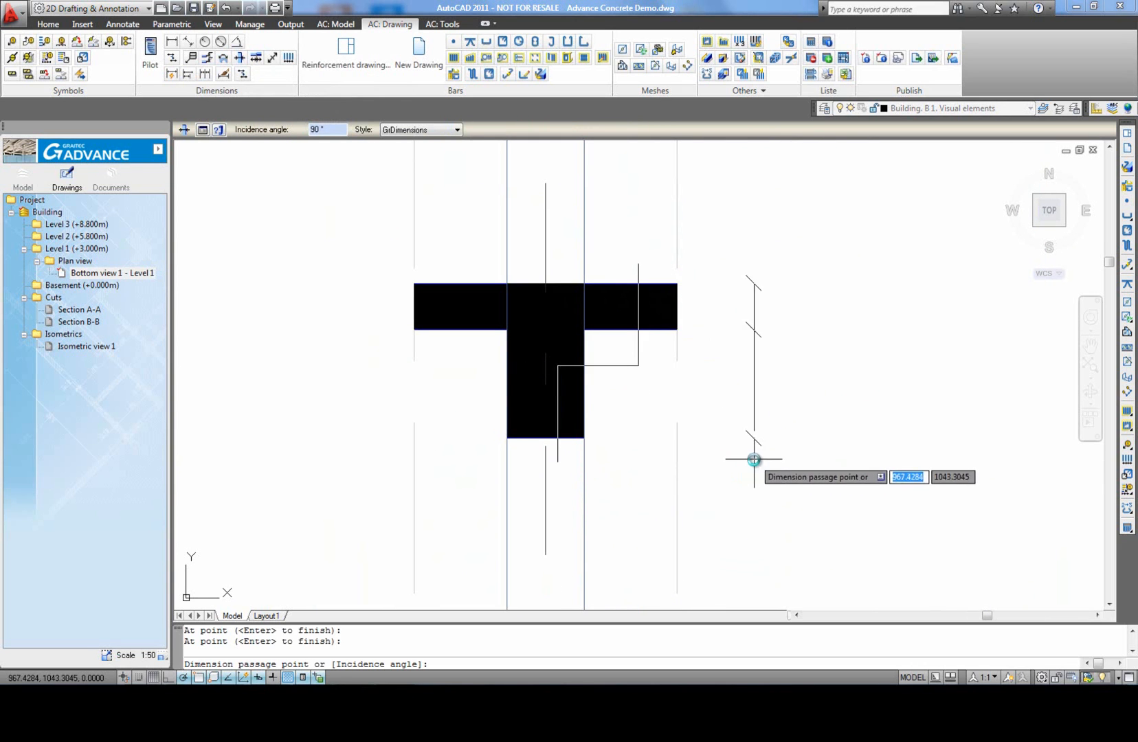
click(764, 460)
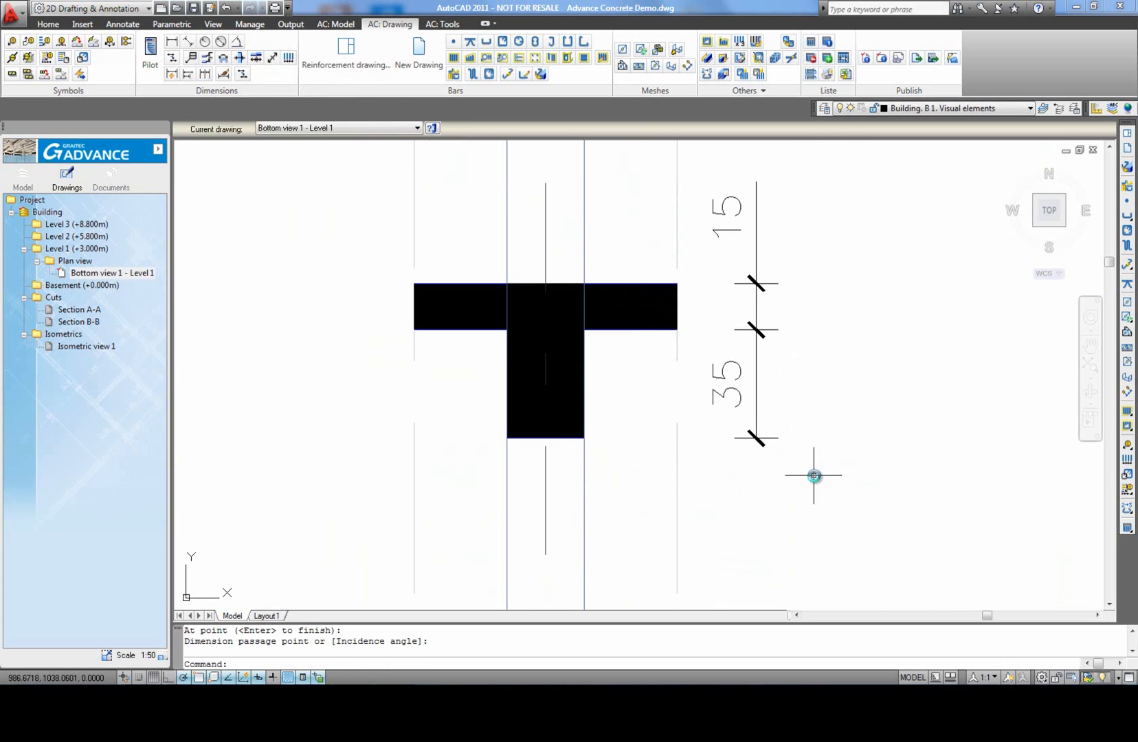
Step: Add an overall height dimension by intersection for the same T-shaped beam section, outside the first dimension line
click(225, 58)
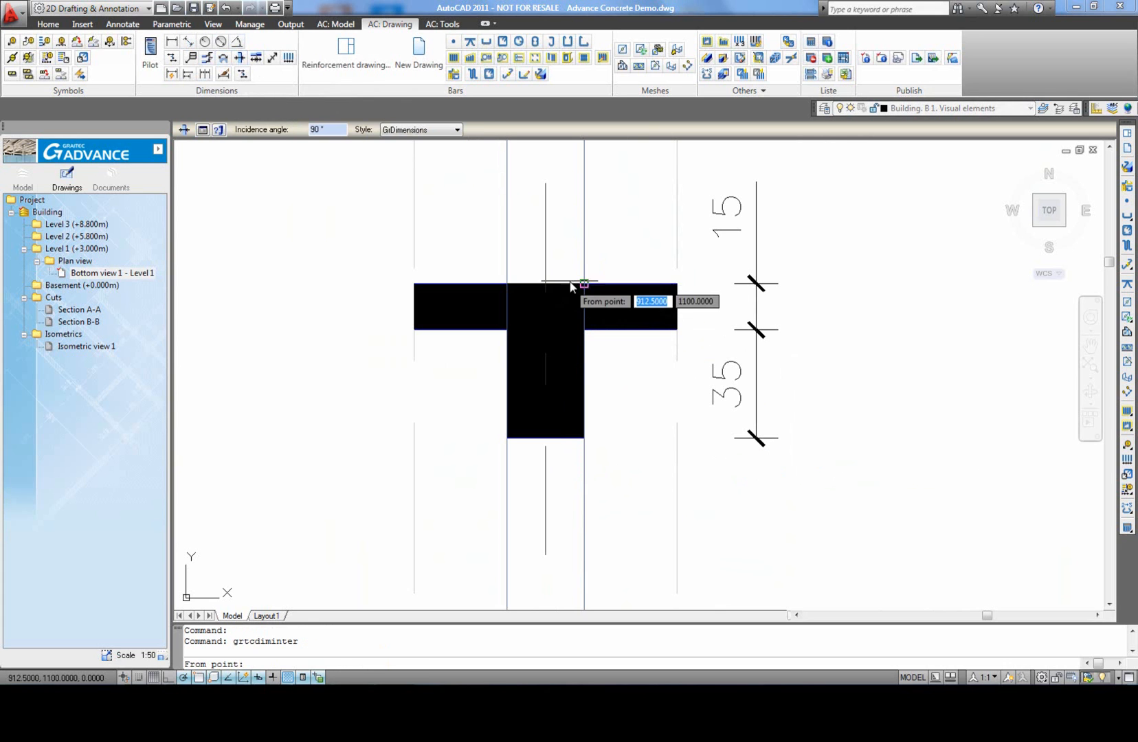
click(563, 461)
key(Return)
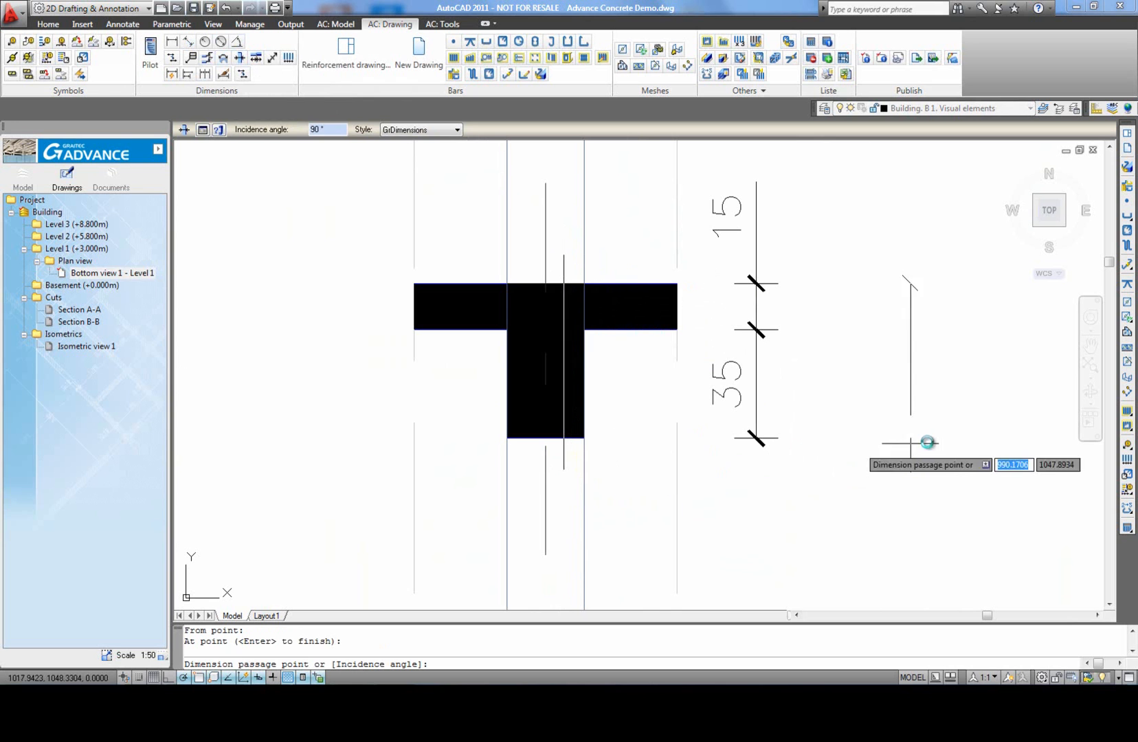
click(844, 447)
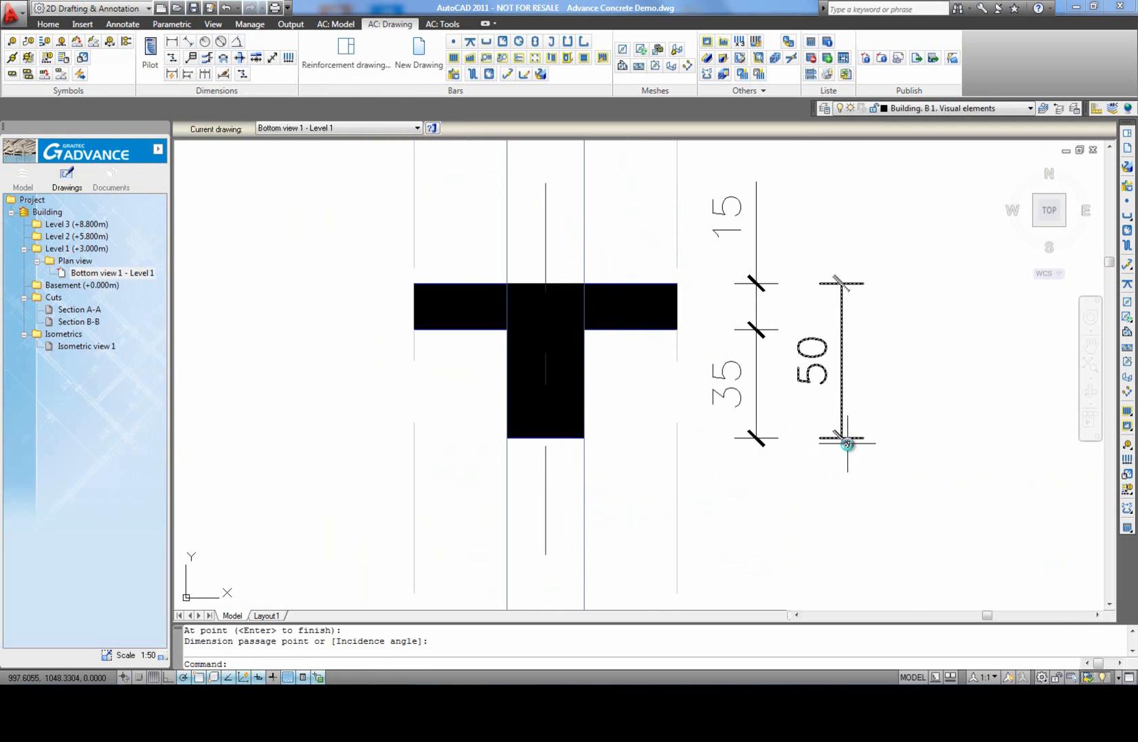
Step: Start a level dimension with its origin at the flange's upper-left corner, mirrored to the section's left side with upward positive orientation
scroll(495, 272, down, 2)
middle_click(347, 280)
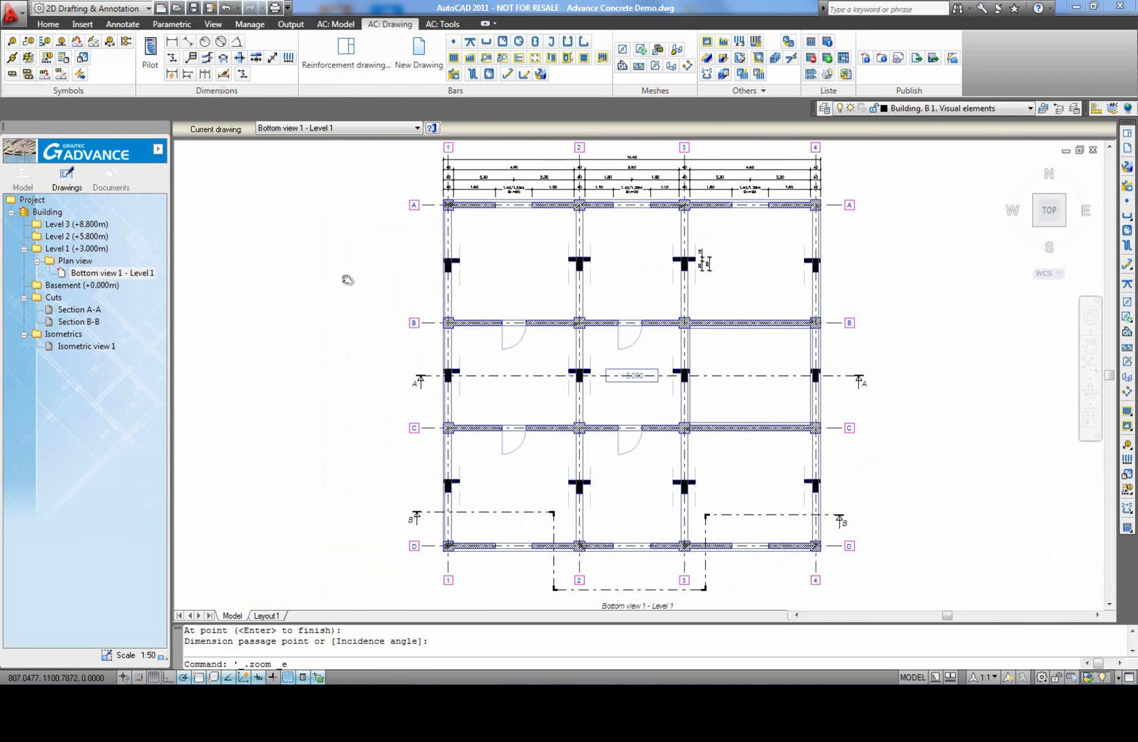
click(205, 63)
scroll(625, 271, up, 5)
scroll(632, 274, up, 2)
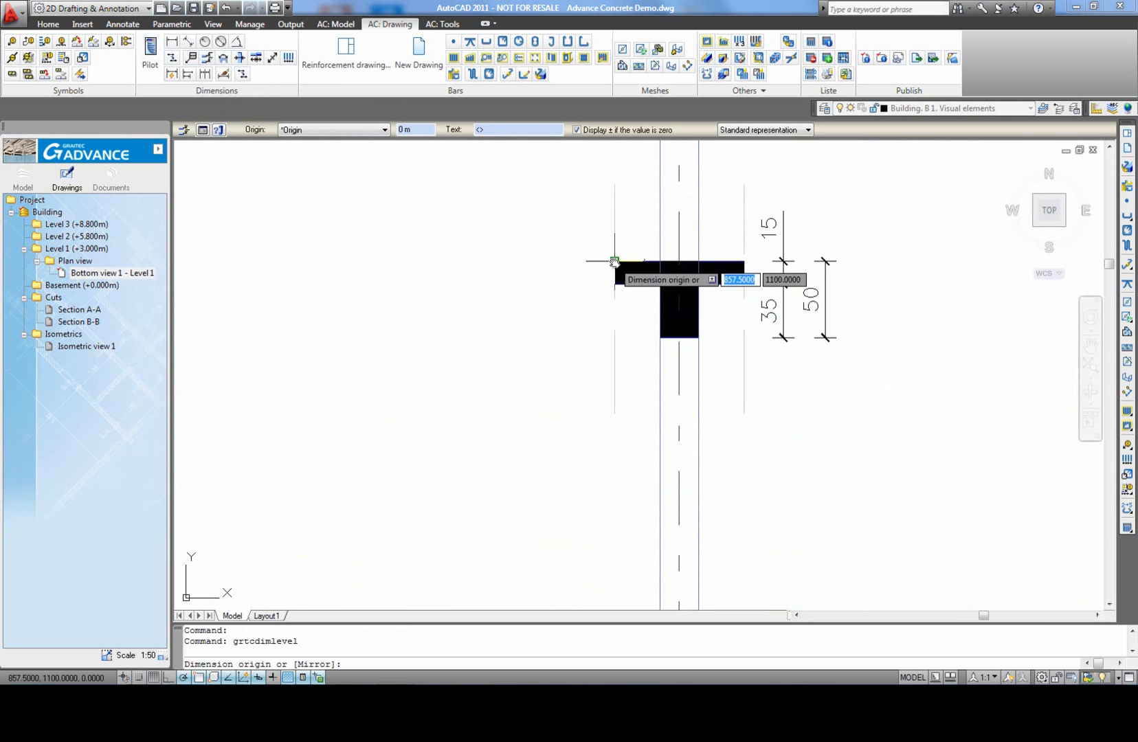
click(614, 262)
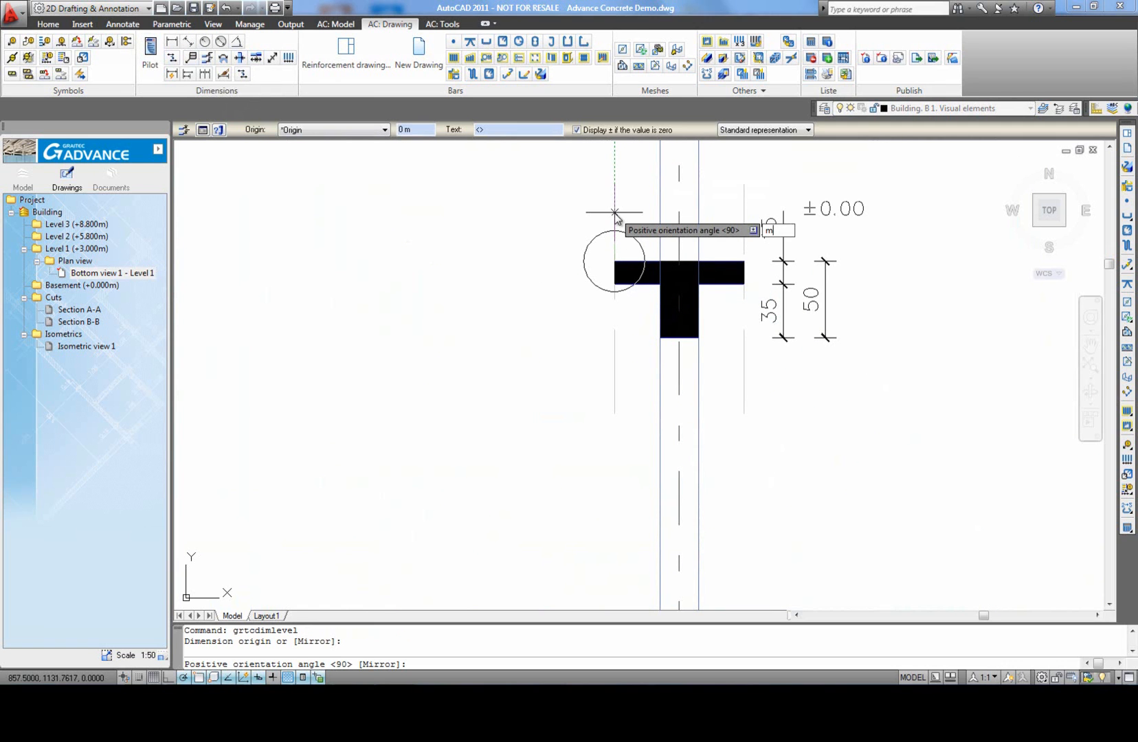
text(m)
key(Return)
click(614, 217)
Step: Add level marks for the underside of the flange and the underside of the web, and finish the level dimension
click(613, 284)
click(616, 338)
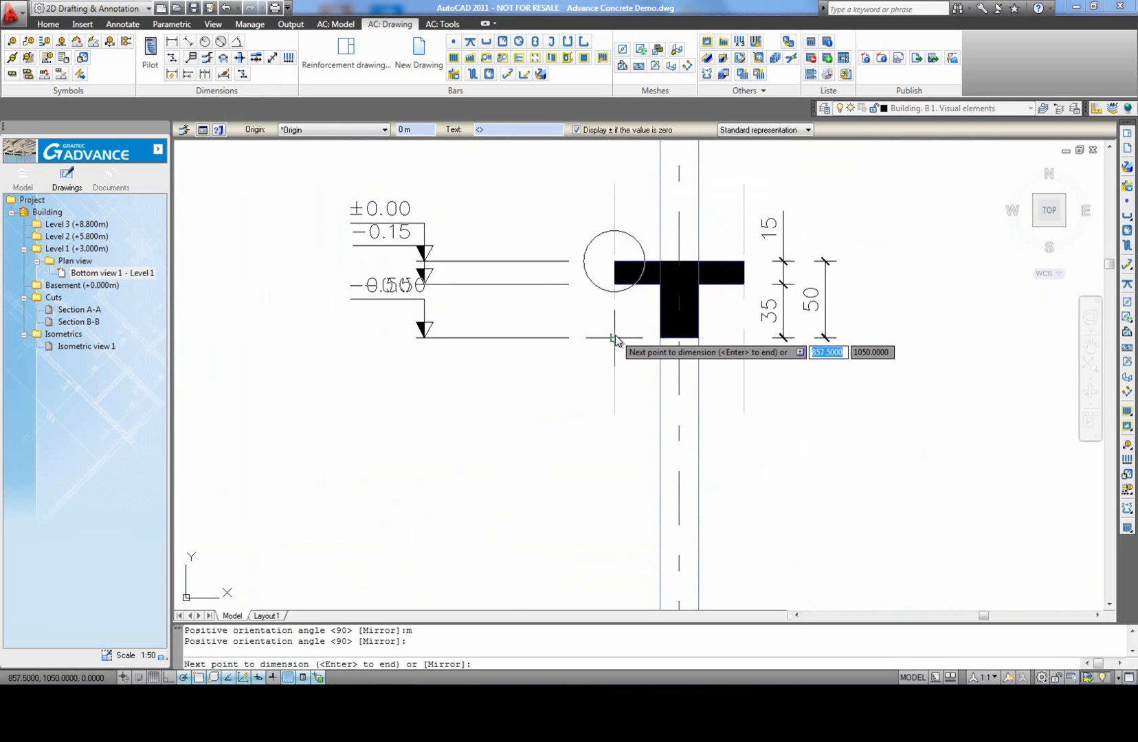
right_click(570, 323)
click(600, 330)
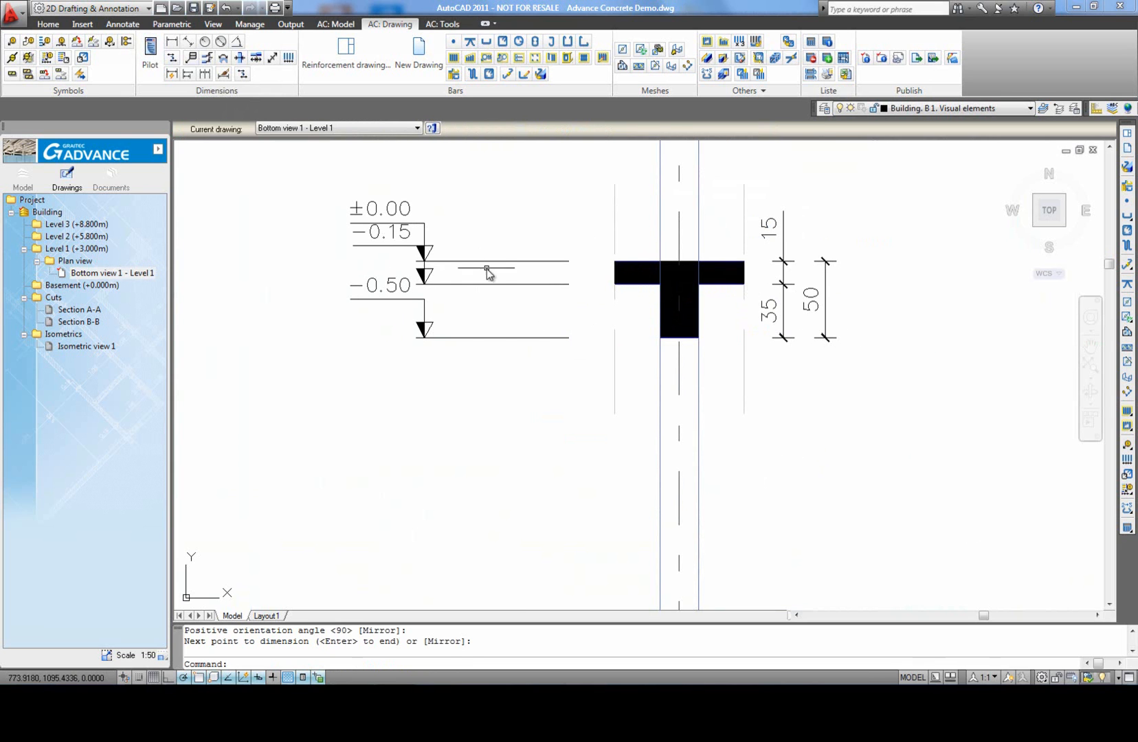
Step: Set the level dimension's origin altitude to 3 m and enable Inverse for the second and third level marks
click(489, 273)
click(468, 294)
click(202, 130)
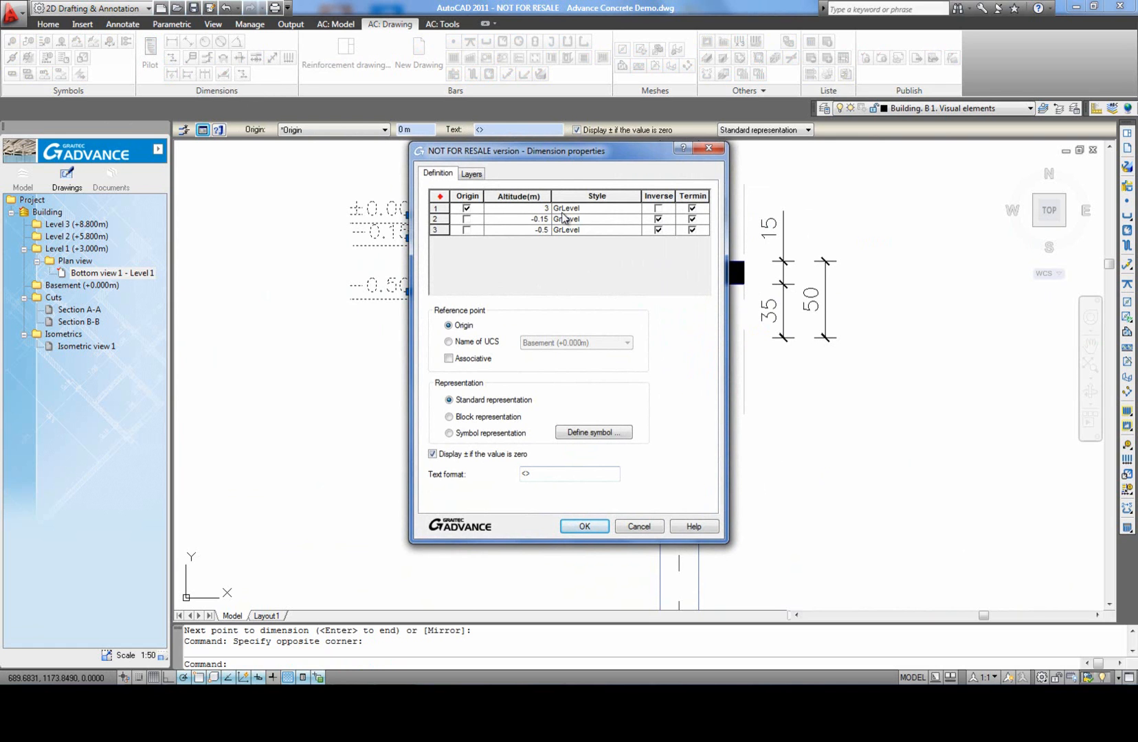
click(584, 527)
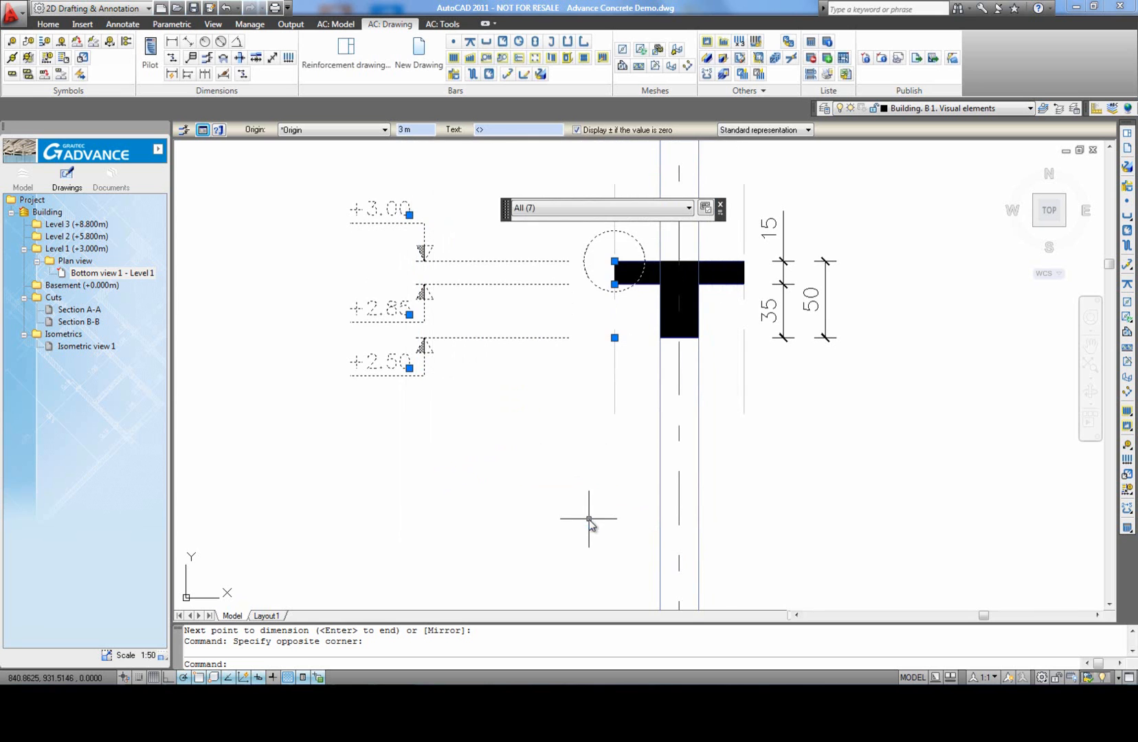
key(Escape)
Step: Switch from the drawings to the building model and make Level 2 (+5.800m) the current level
scroll(537, 412, down, 2)
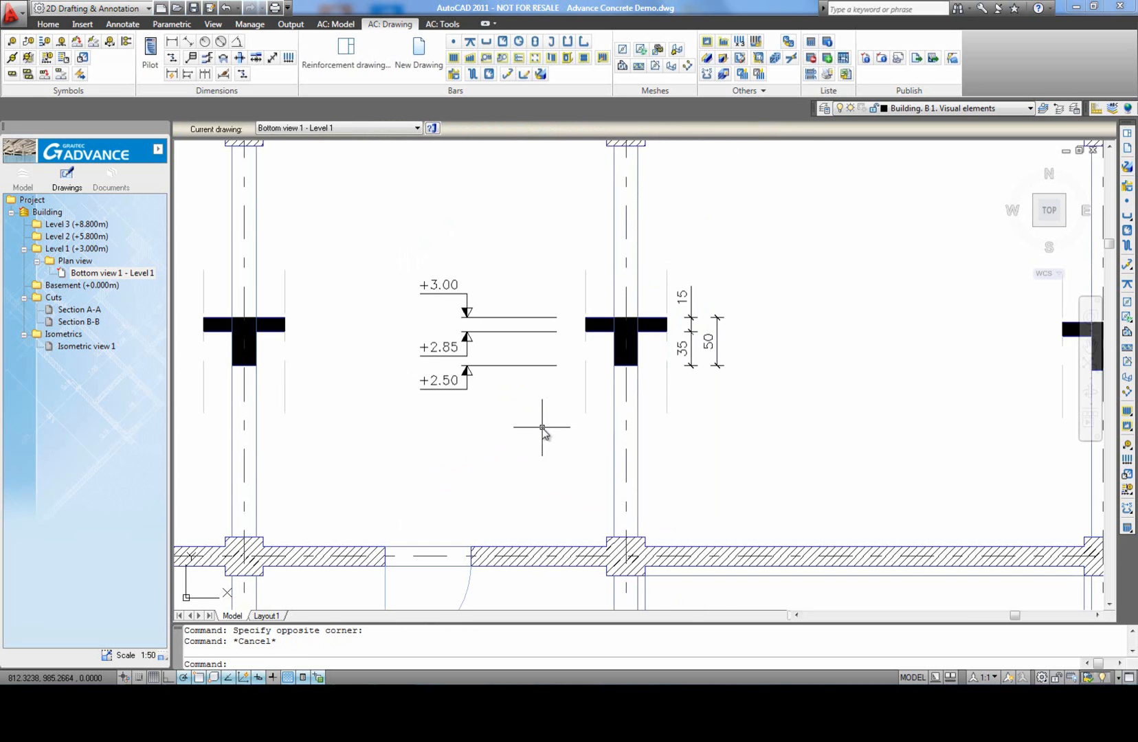
middle_click(542, 422)
middle_click(541, 421)
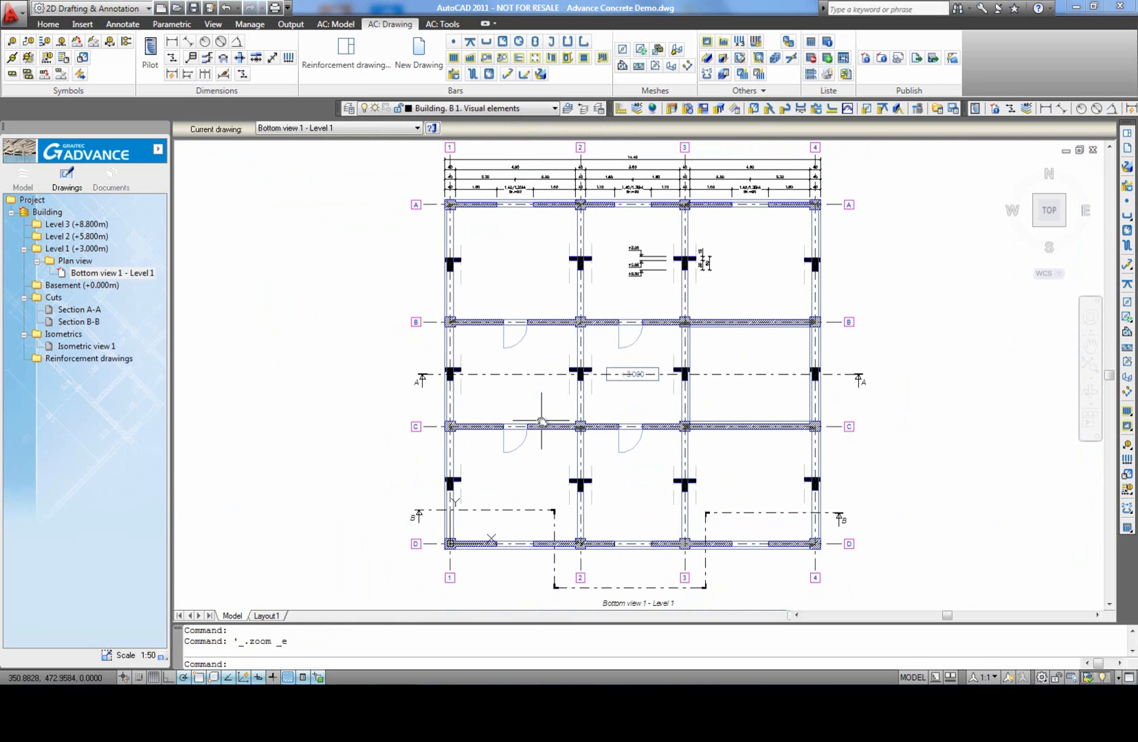
click(23, 178)
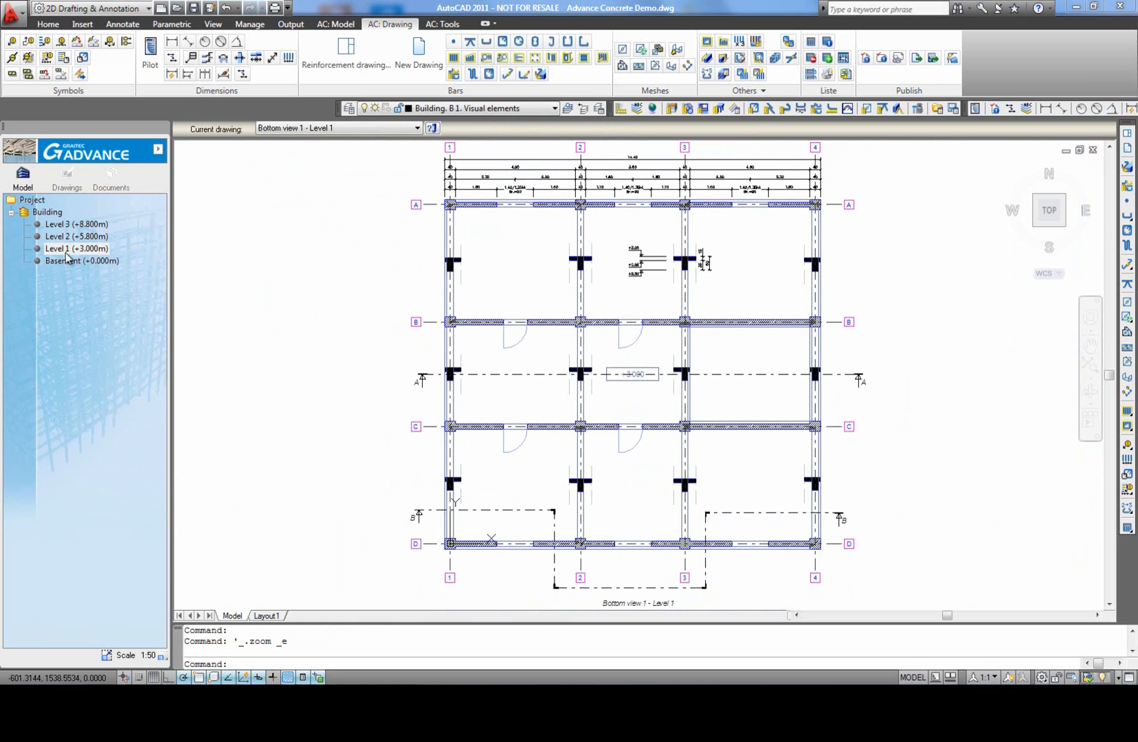
double_click(75, 235)
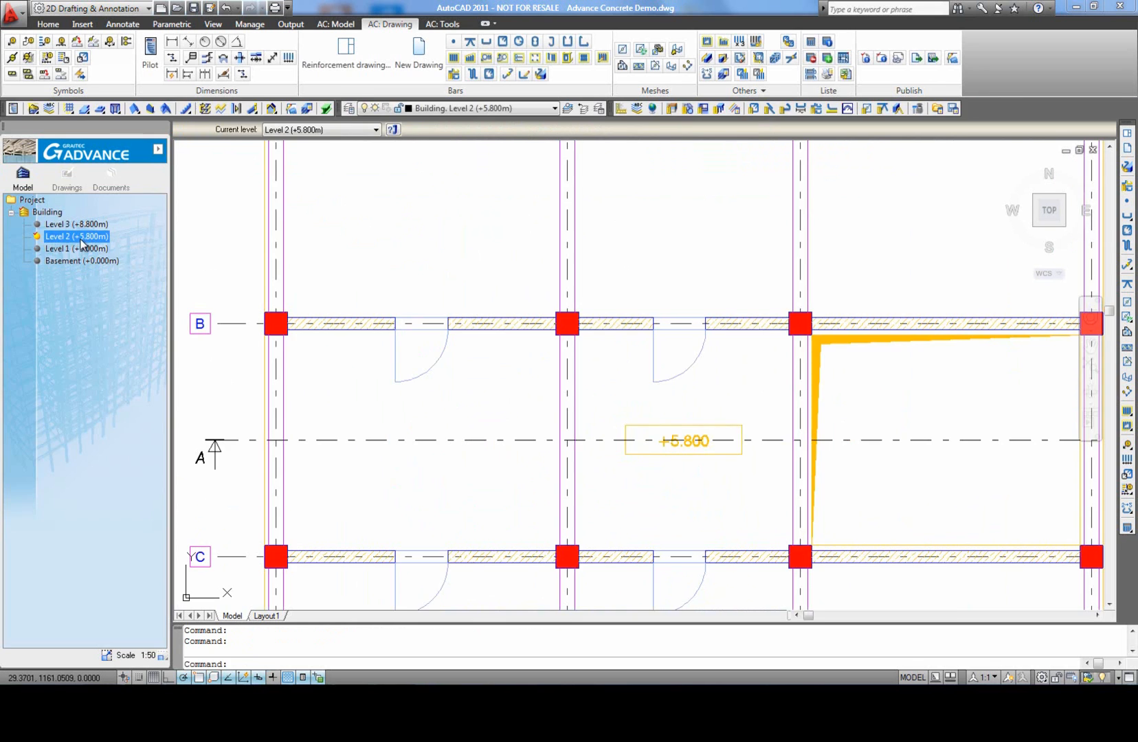
scroll(415, 398, down, 4)
middle_click(418, 403)
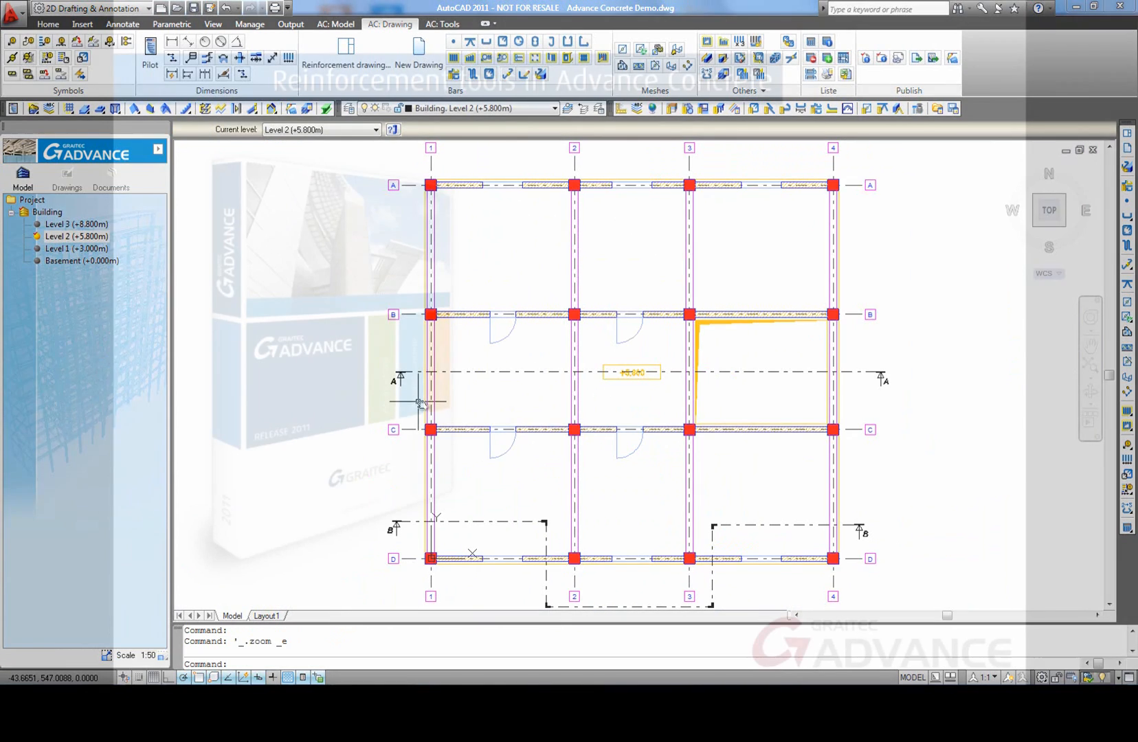
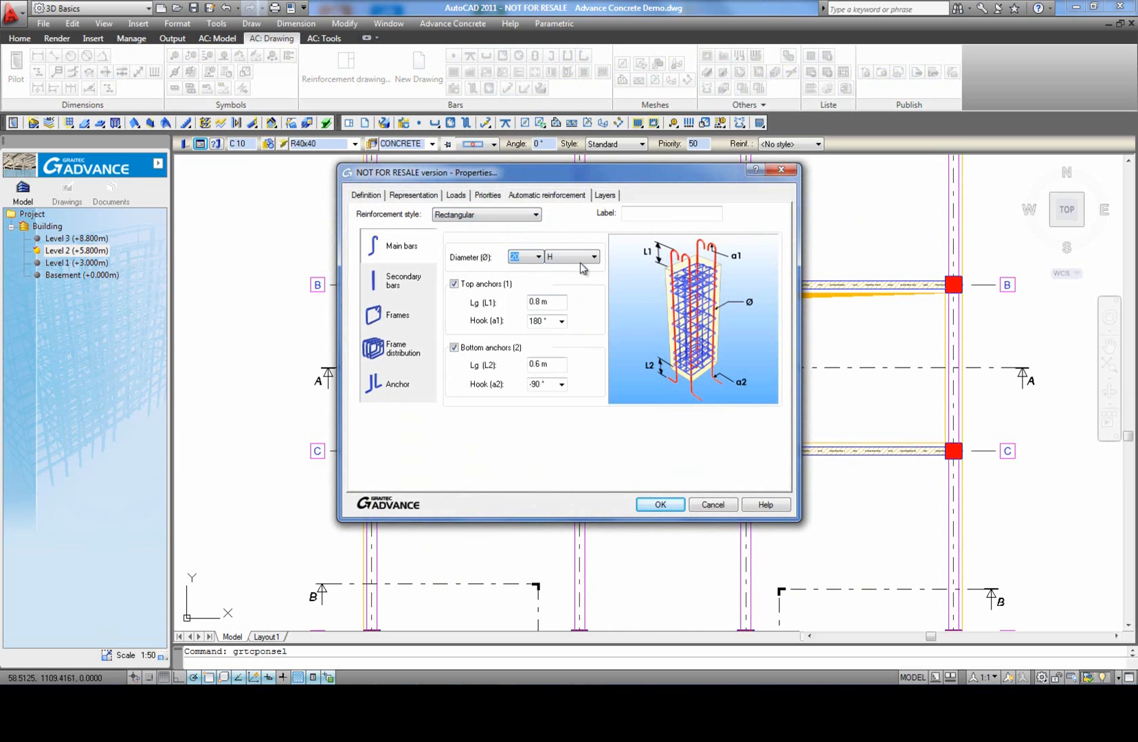
click(583, 259)
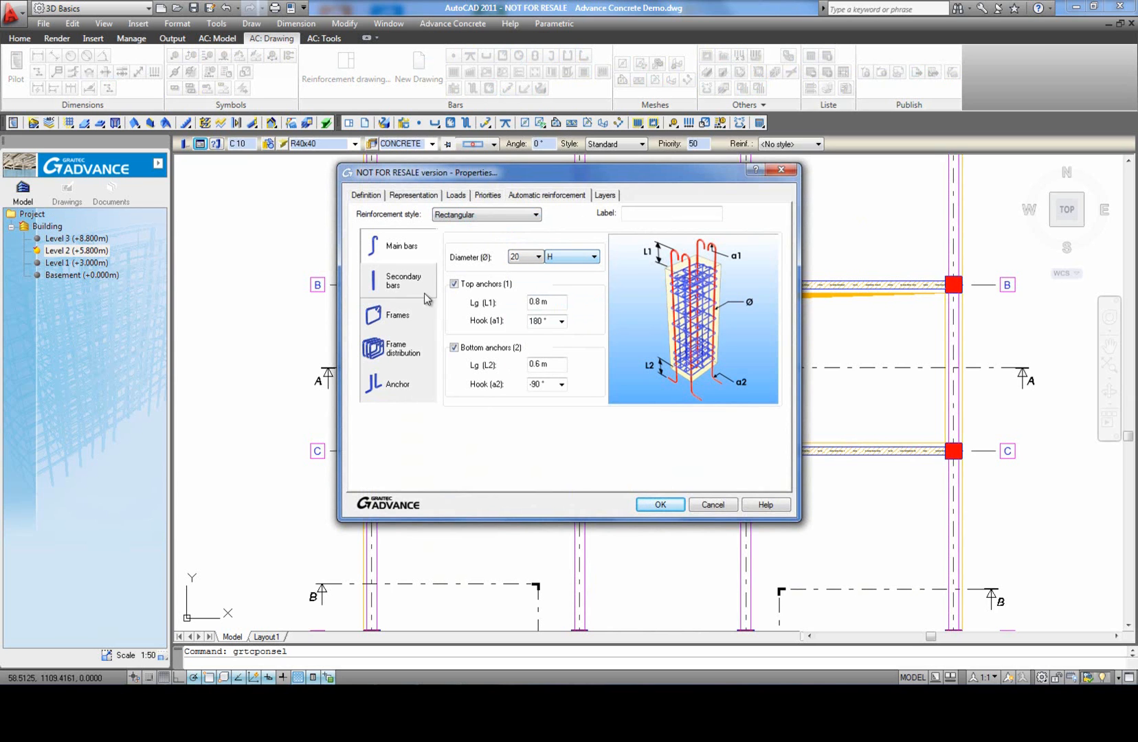
Step: Set the column's reinforcement style to Mixed, with main bars H, bottom anchors disabled and both bottom and top hooks at 0°
click(562, 384)
click(544, 437)
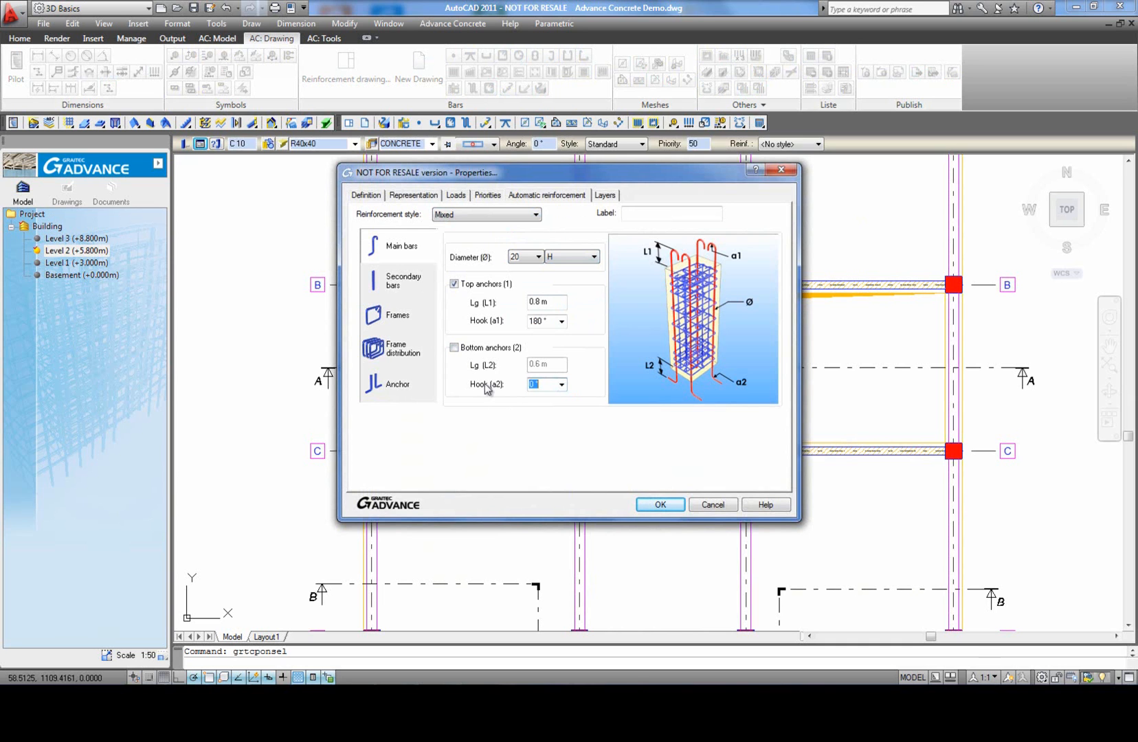
click(560, 321)
click(564, 368)
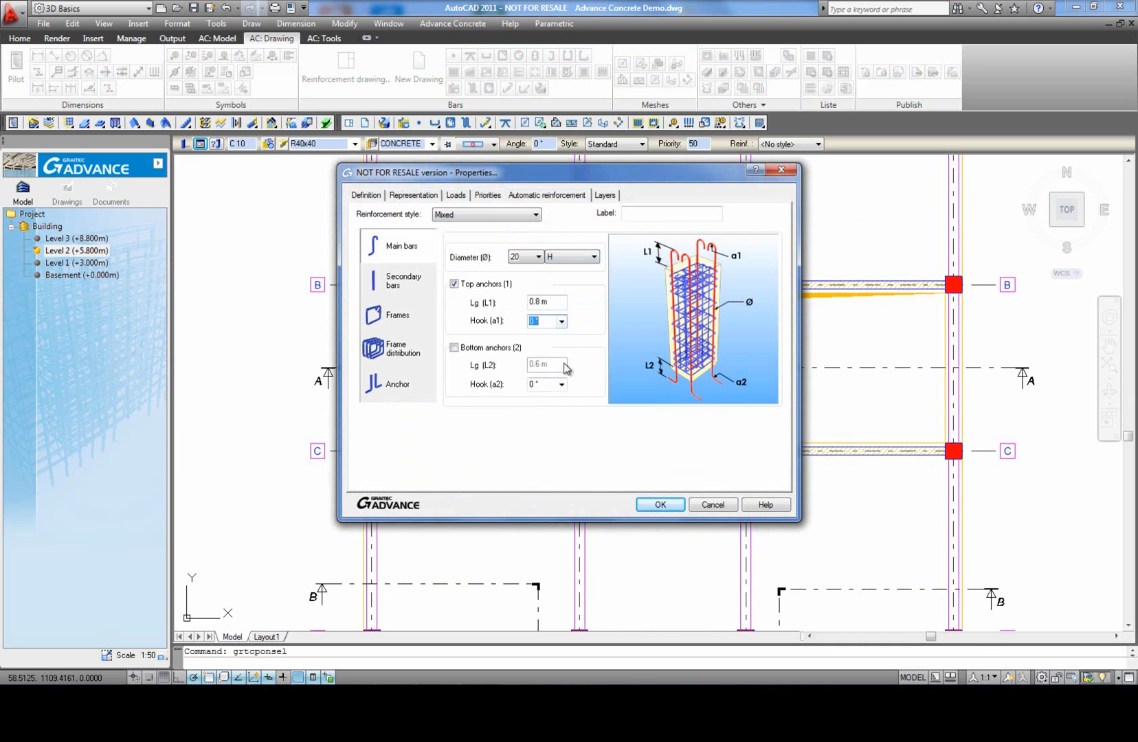
Step: Set both secondary bar diameters to 12, with 0° top and bottom hooks and no bottom anchors
click(390, 284)
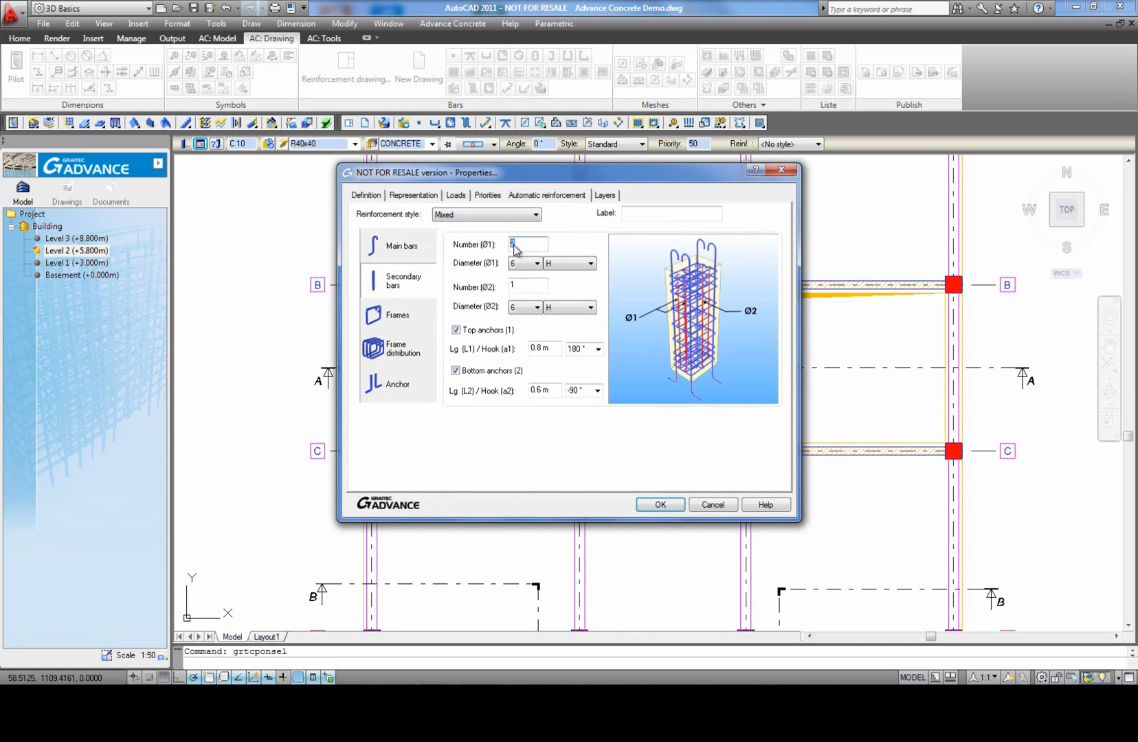
click(535, 264)
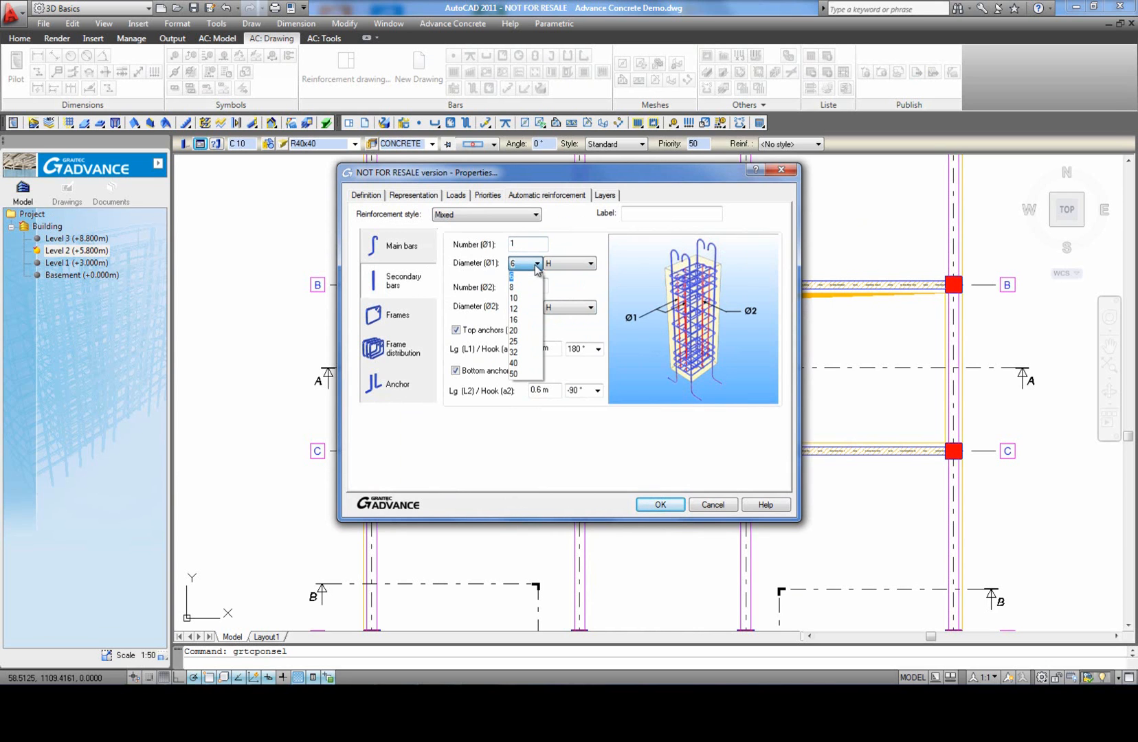
click(531, 311)
click(536, 308)
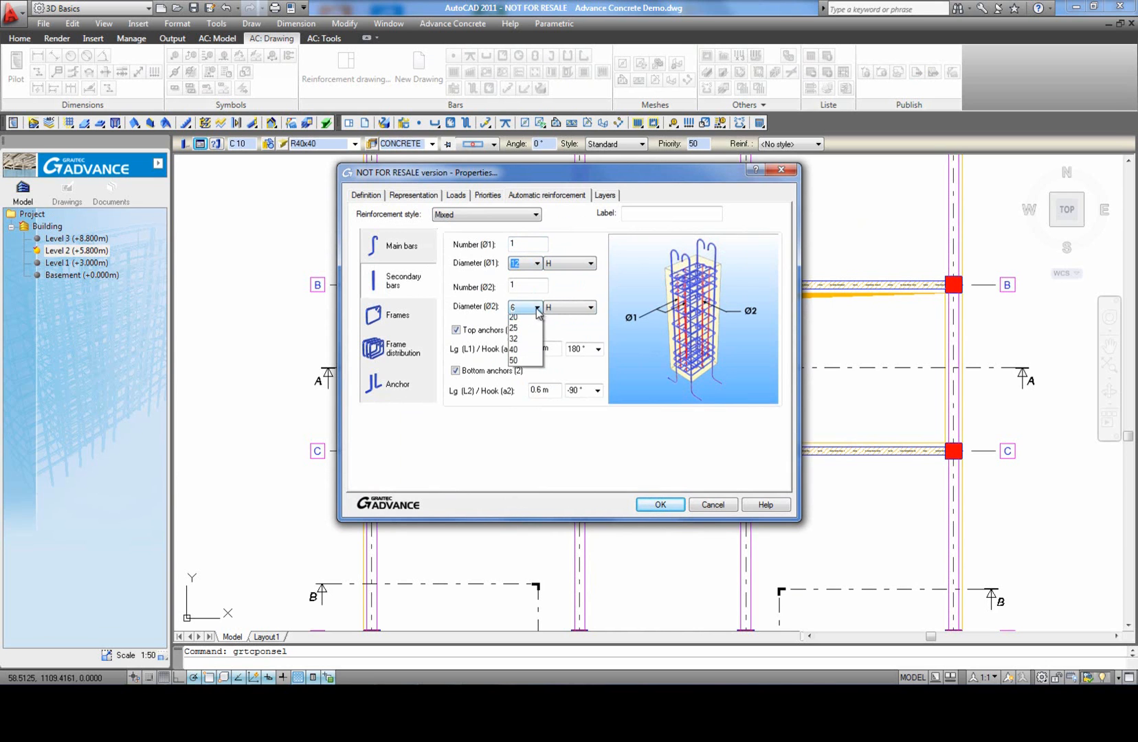
click(531, 353)
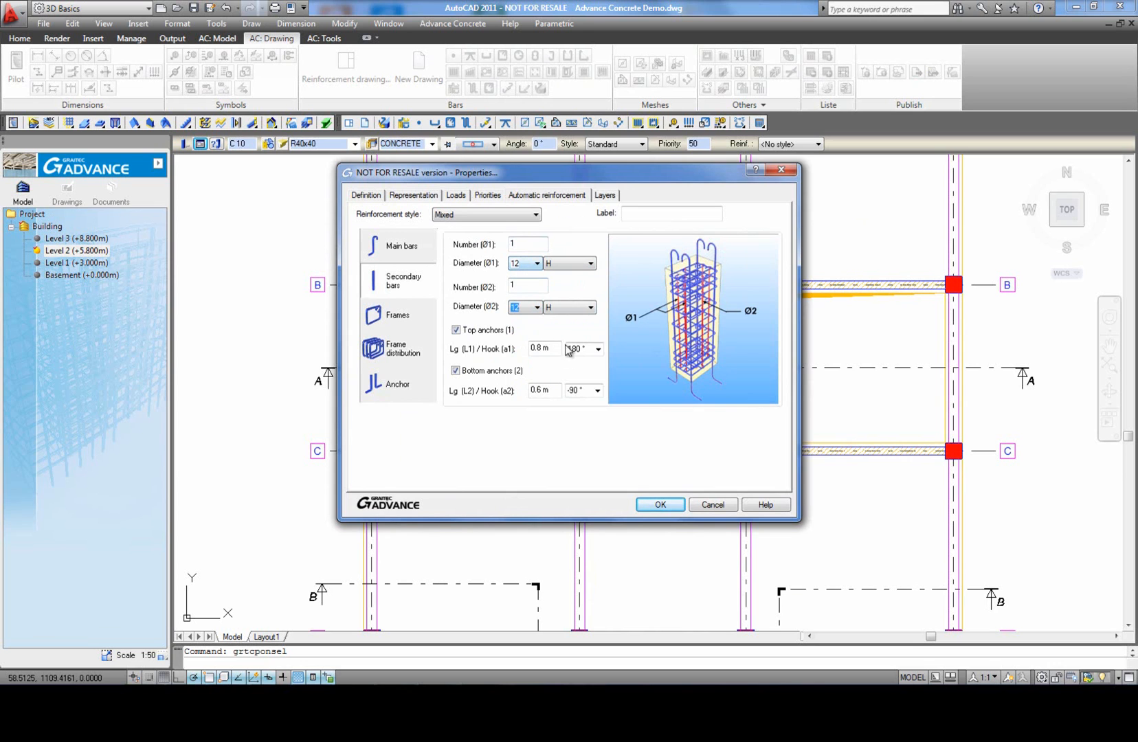
click(598, 349)
click(595, 392)
click(597, 390)
click(589, 441)
Step: Review the frame and frame distribution settings, disable anchor bar creation, and apply the reinforcement to the column at C-2
click(395, 318)
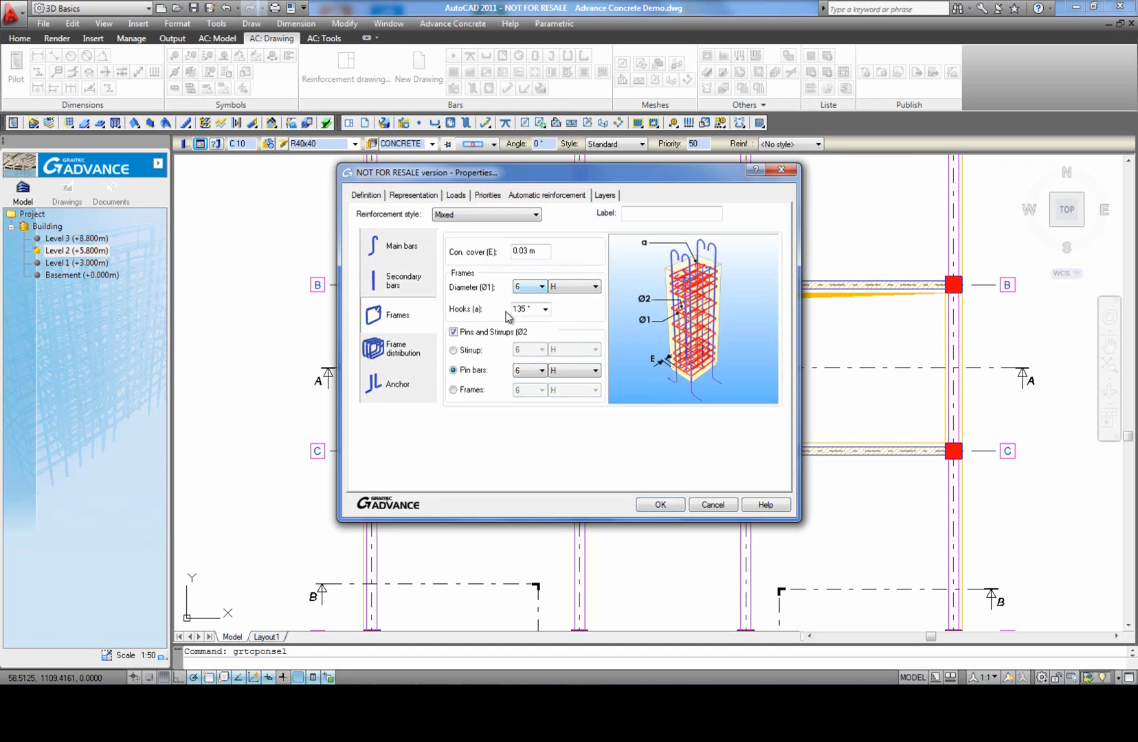
click(386, 356)
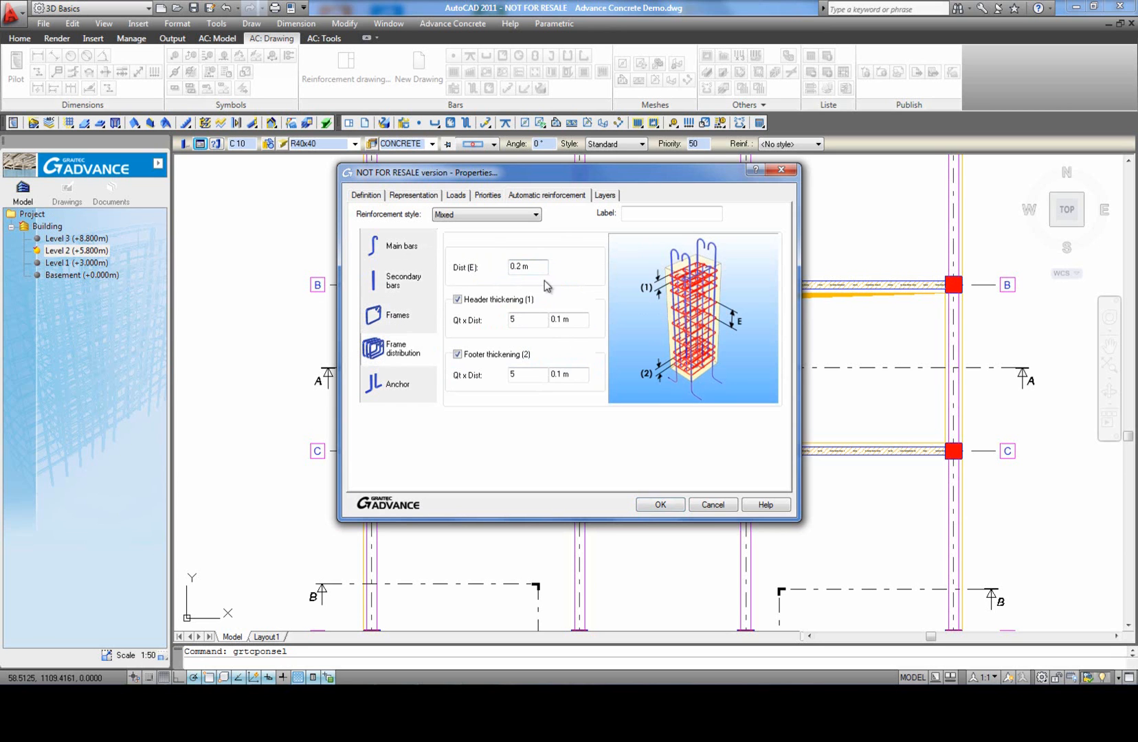
click(413, 385)
click(454, 241)
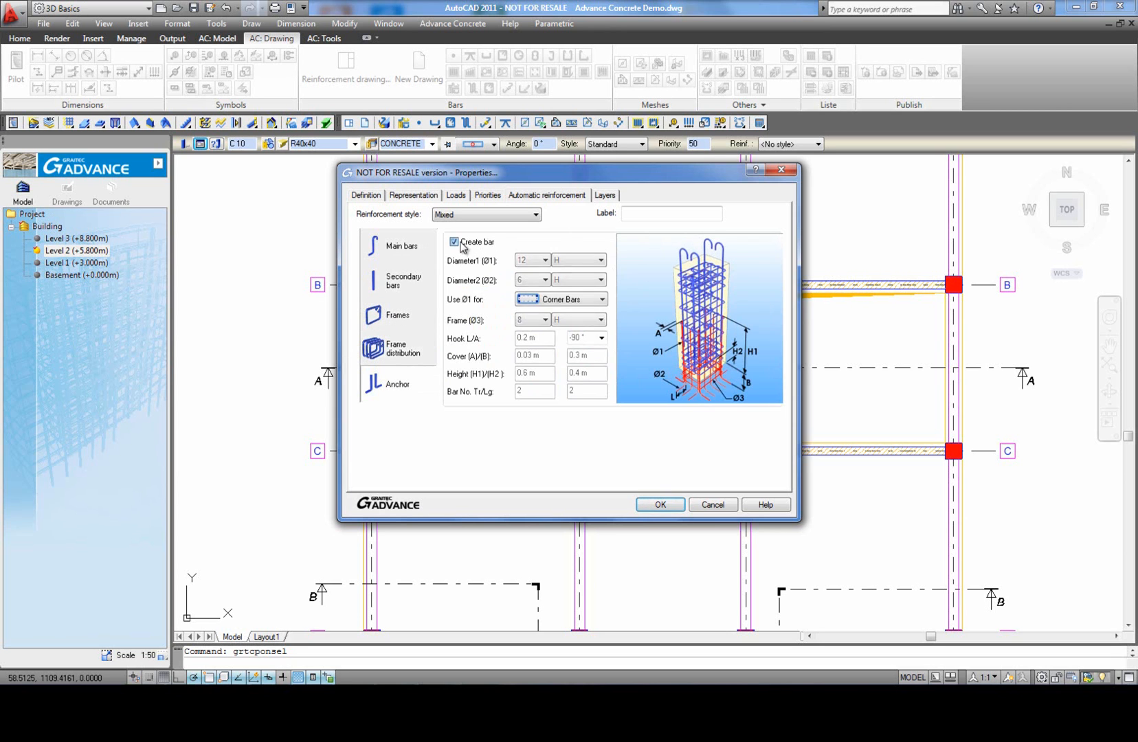
click(658, 505)
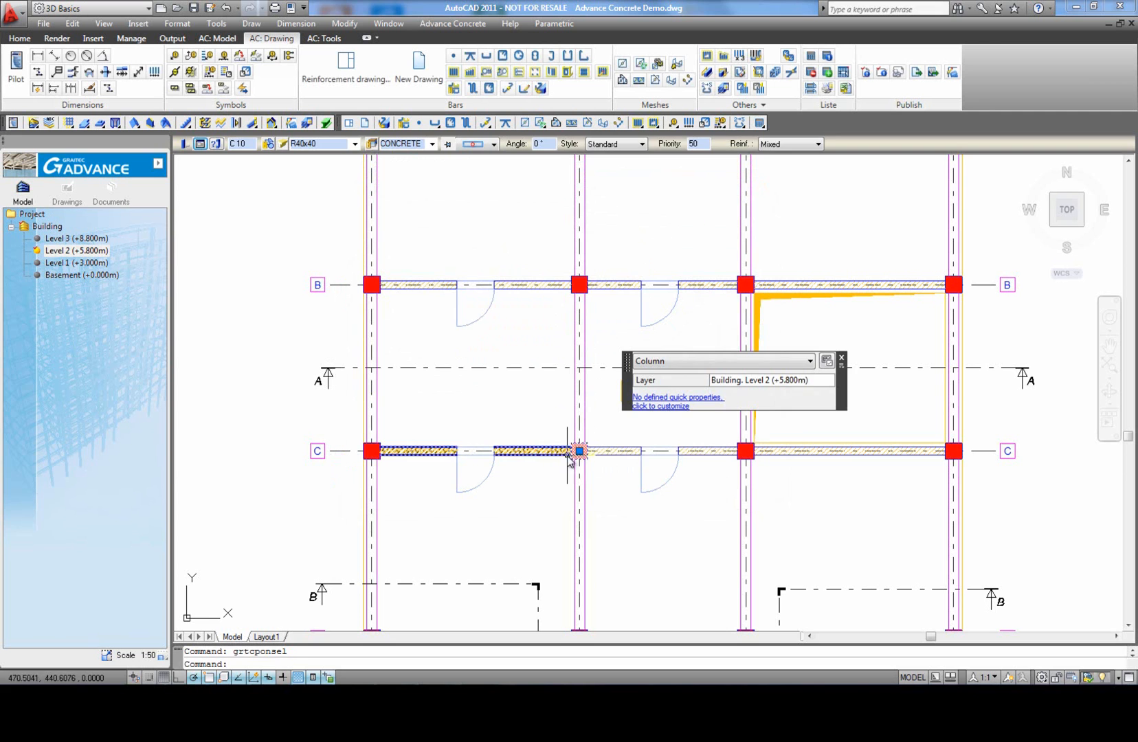
key(Escape)
Step: Create a reinforcement drawing of the column at C-2 using the "Cut left, top view and elevation face" disposition, including neighboring members
middle_click(515, 422)
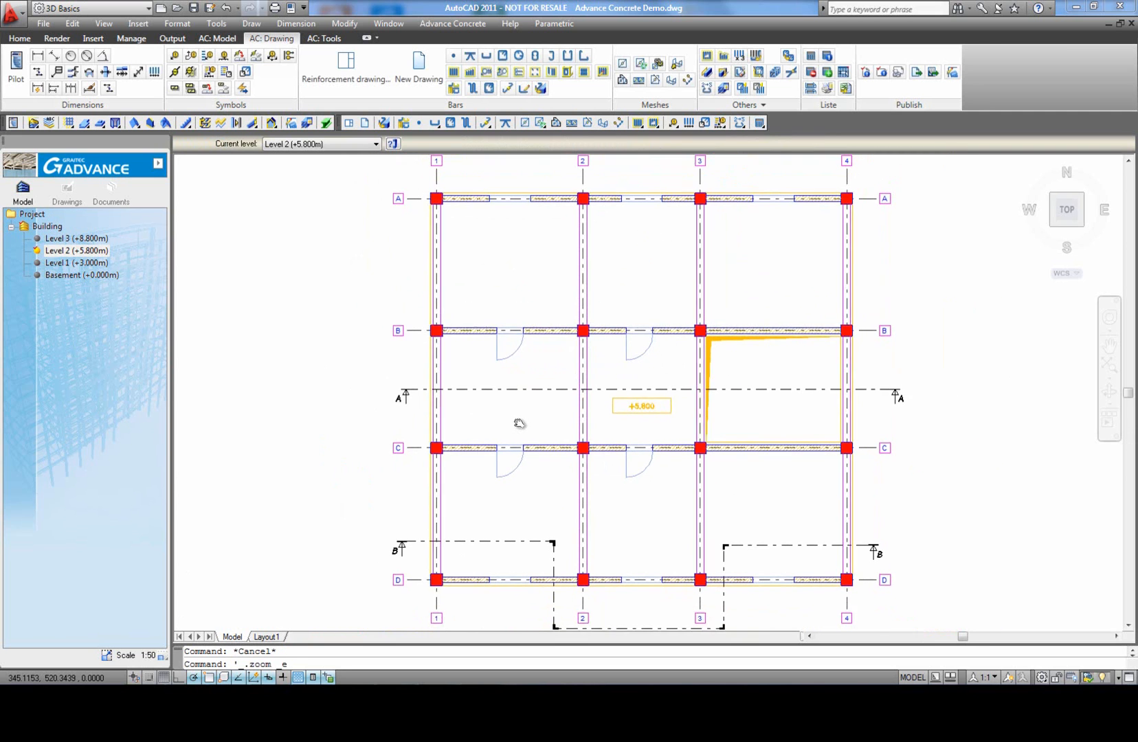
click(345, 68)
scroll(588, 456, up, 3)
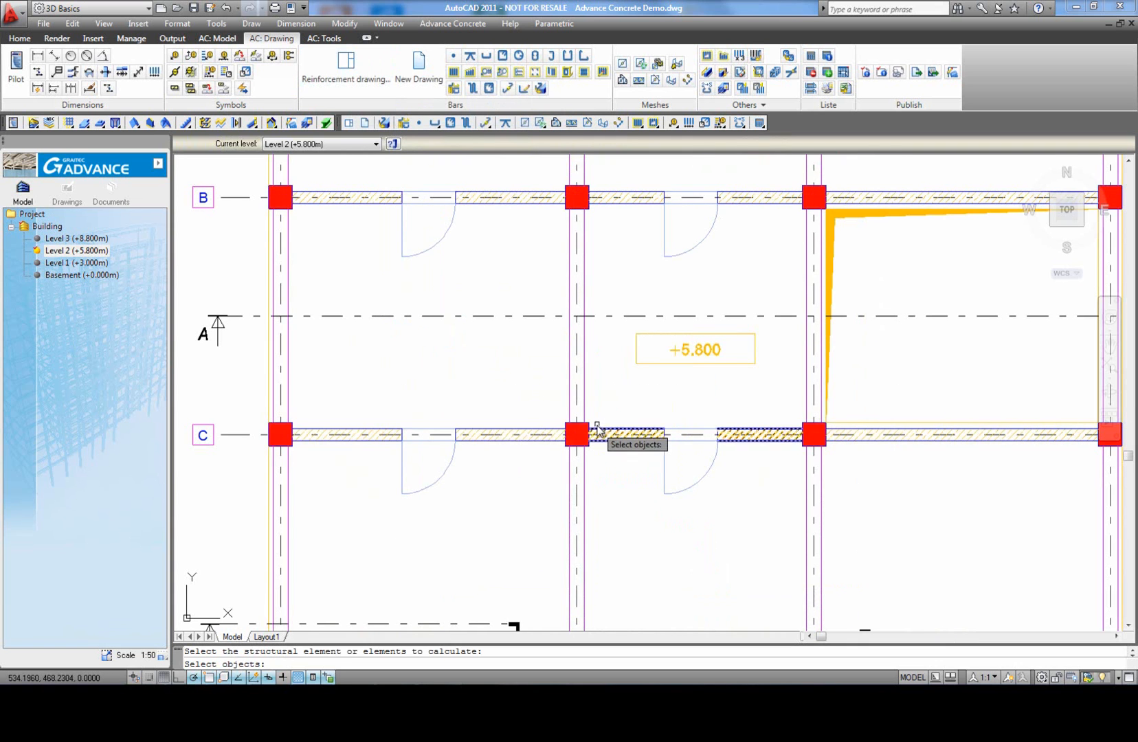
click(582, 448)
key(Return)
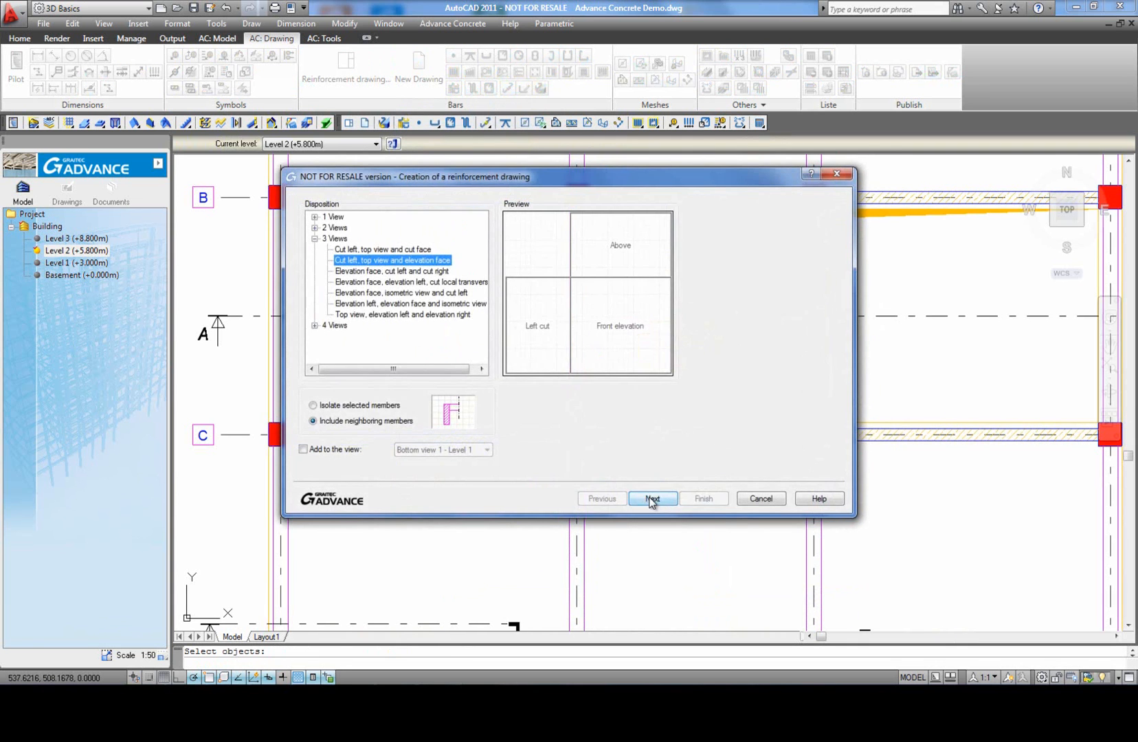
click(653, 498)
click(704, 500)
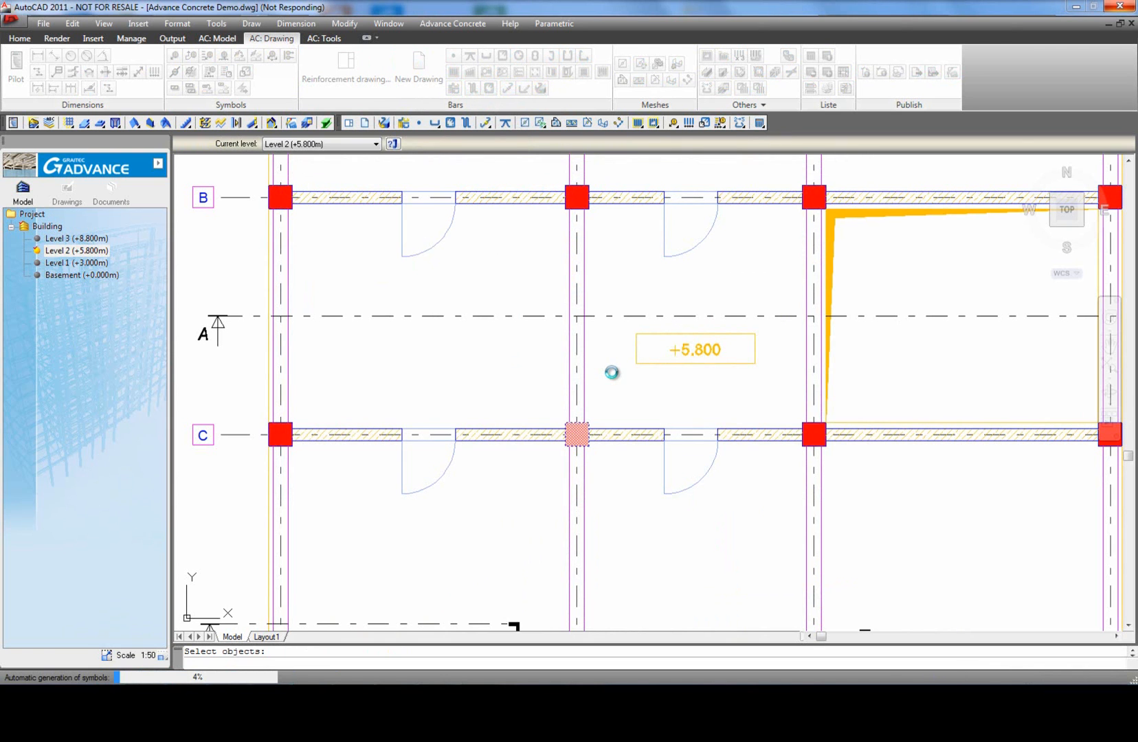
Step: Open the 3D viewer for the column in the Face elevation 1 view
middle_click(470, 376)
middle_click(469, 376)
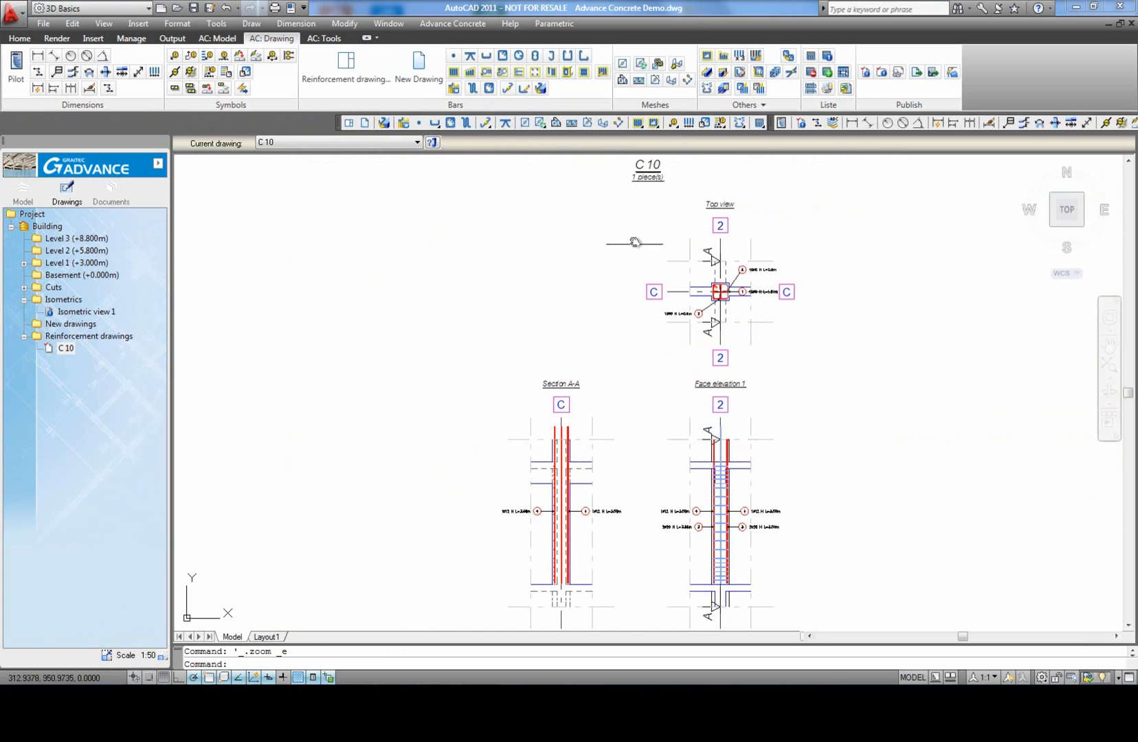
click(774, 72)
middle_drag(654, 423, 668, 349)
scroll(668, 348, up, 6)
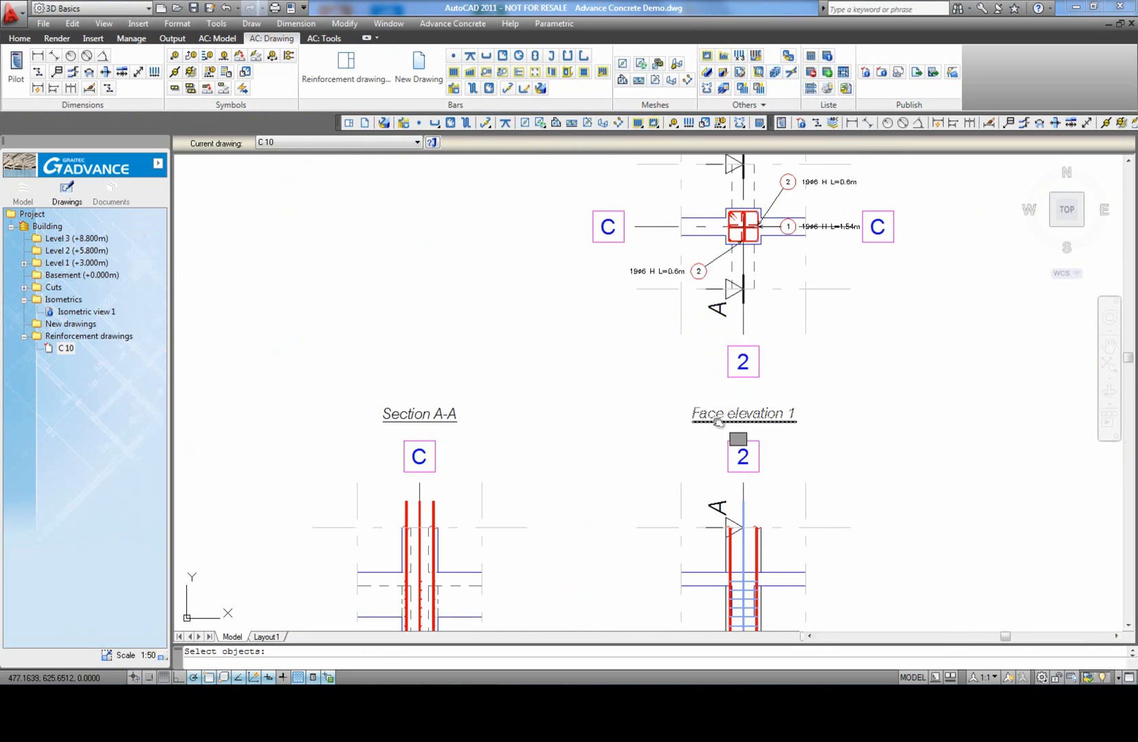
click(696, 371)
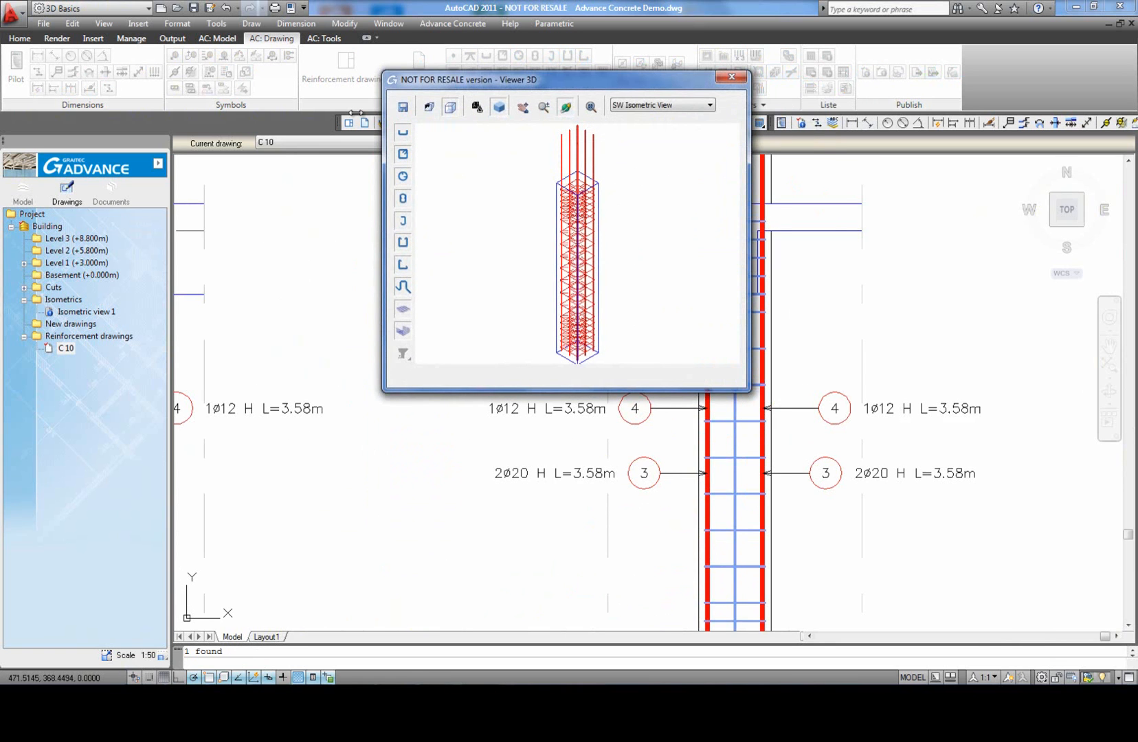
Step: Preview the column's reinforcement in perspective, and return to parallel projection with the SW Isometric View
click(429, 108)
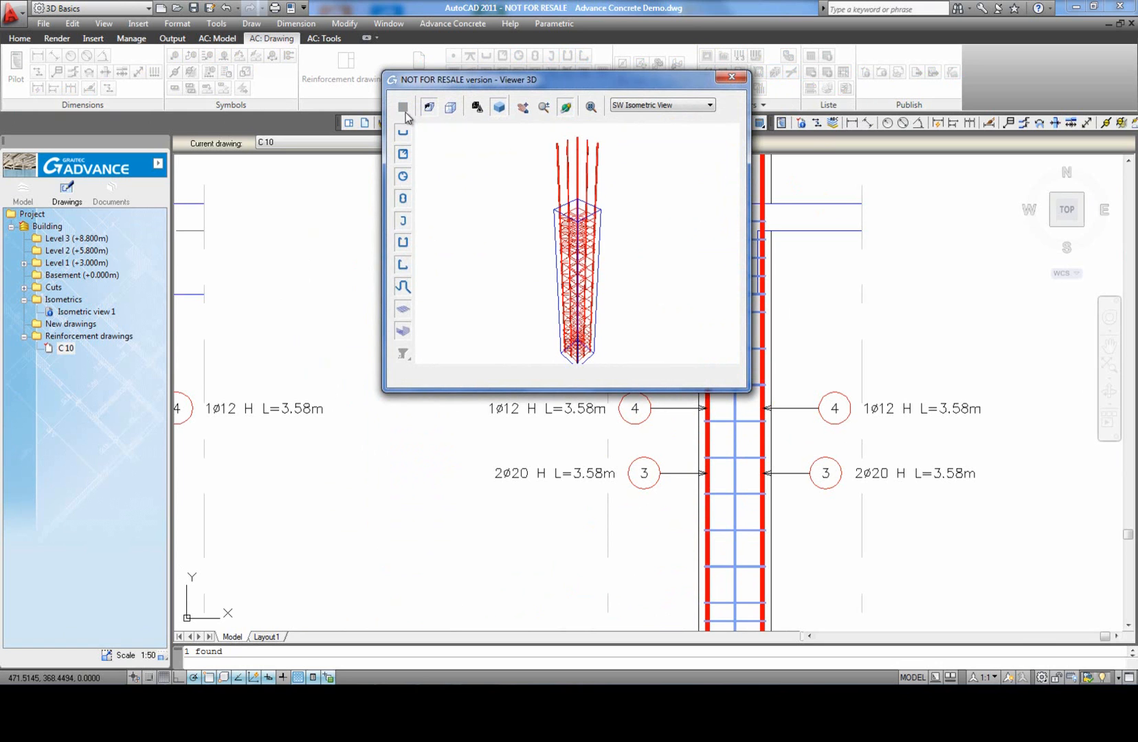
click(645, 110)
click(664, 173)
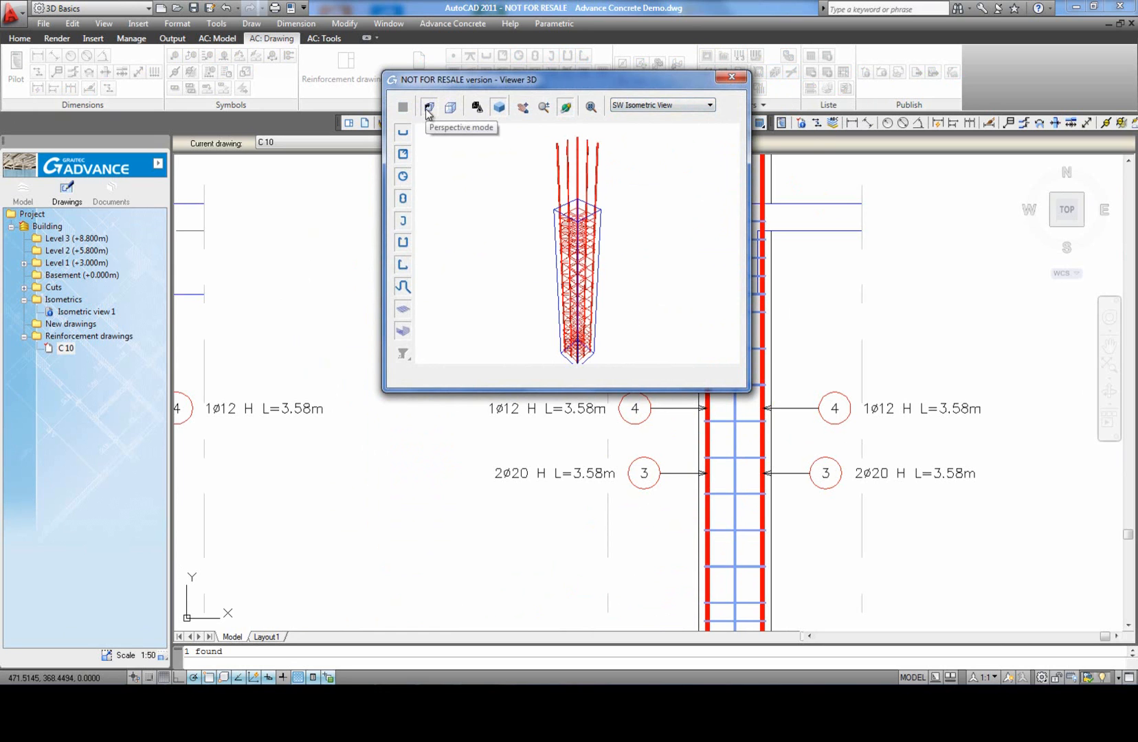
click(452, 110)
click(680, 107)
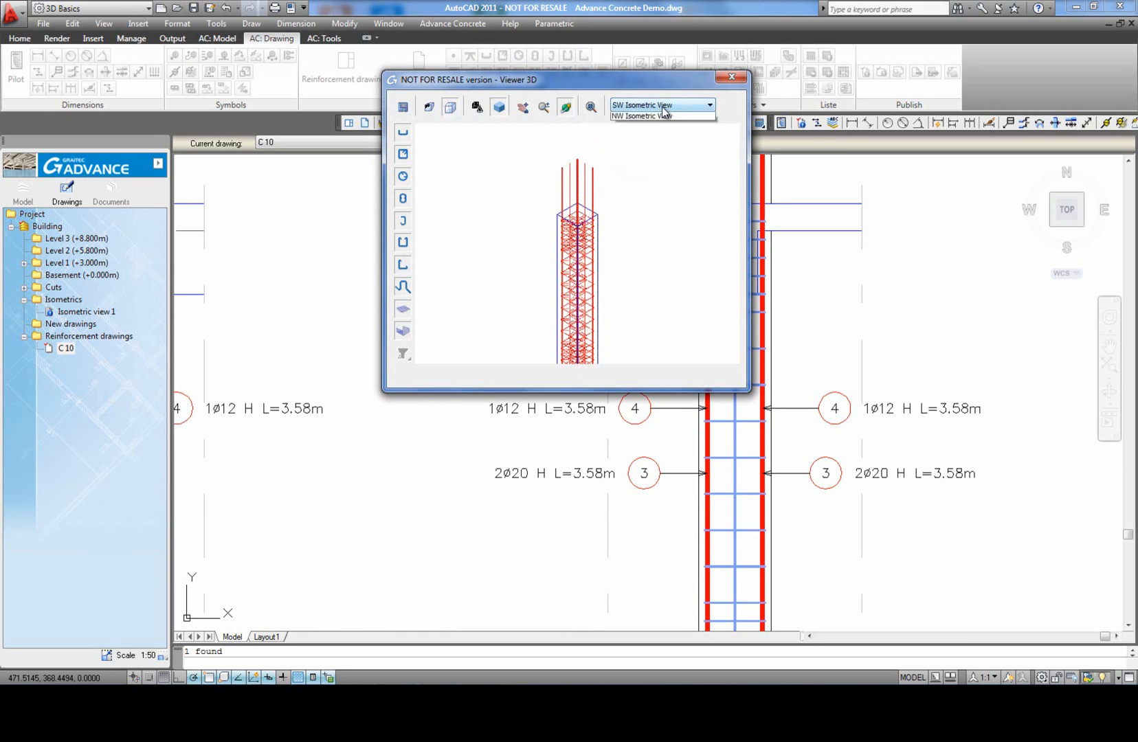
click(658, 173)
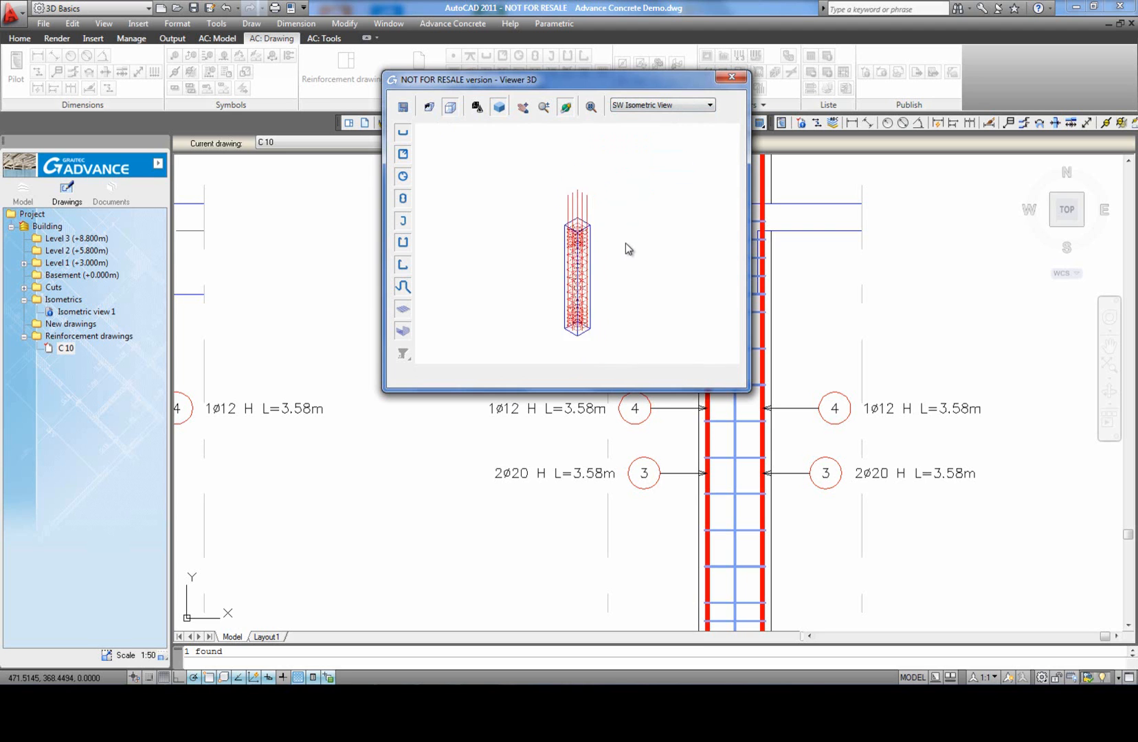
Step: Save the 3D view as a drawing with custom entities named "Column 3D" and close the viewer
click(403, 108)
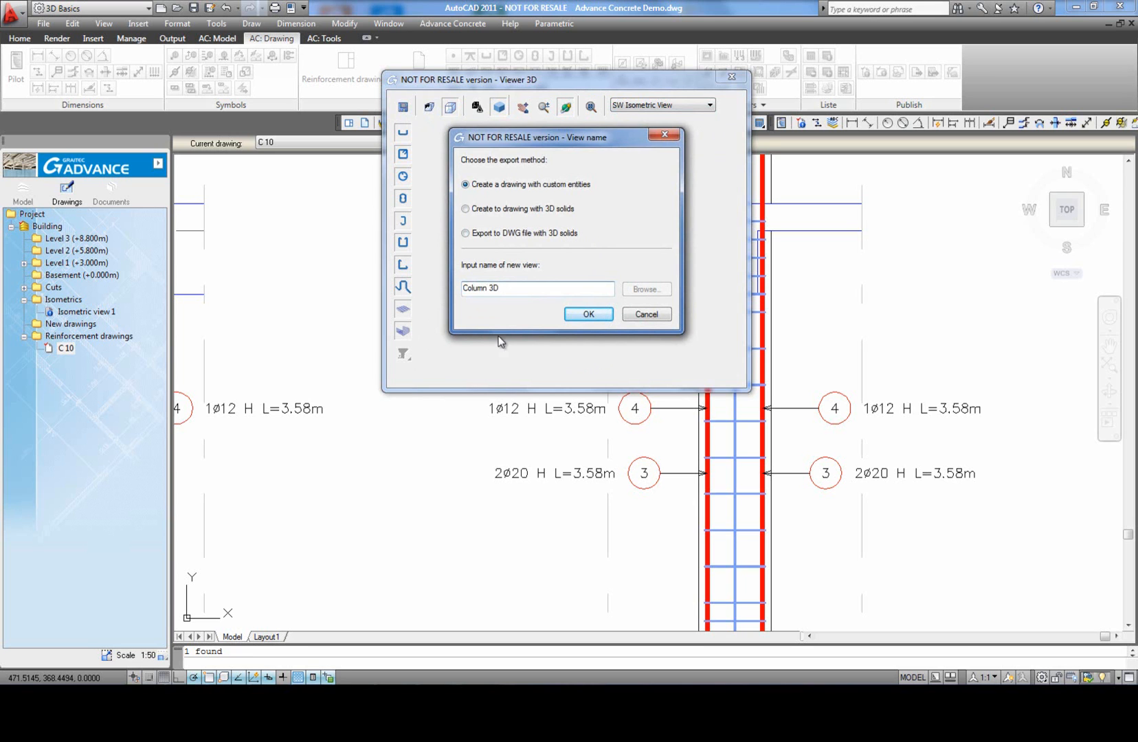
click(588, 316)
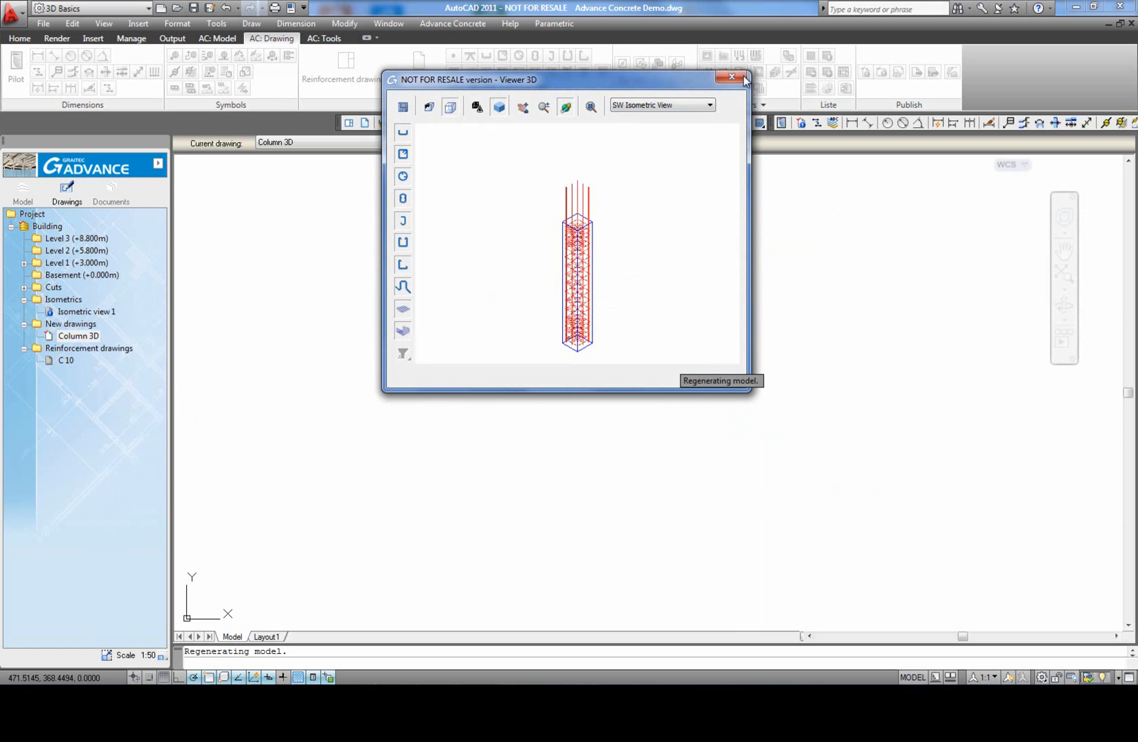
click(731, 78)
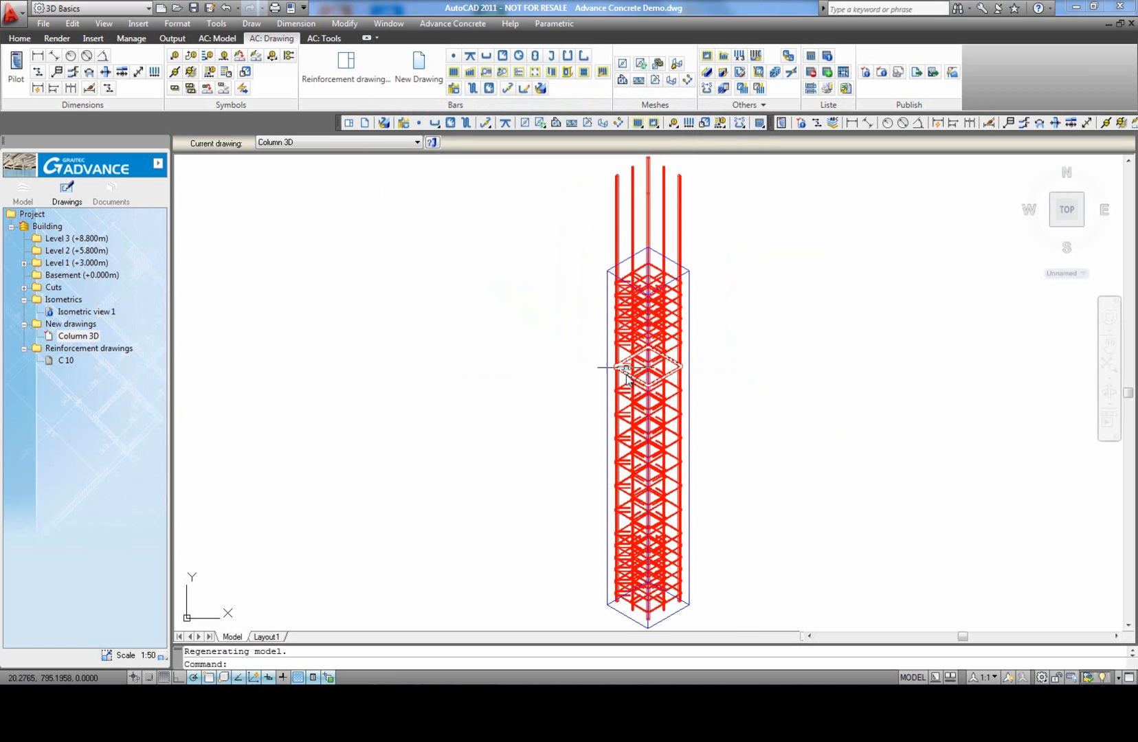
Step: Add the Column 3D drawing to the C 10 reinforcement drawing, placing it to the right of Face elevation 1
click(76, 336)
click(66, 361)
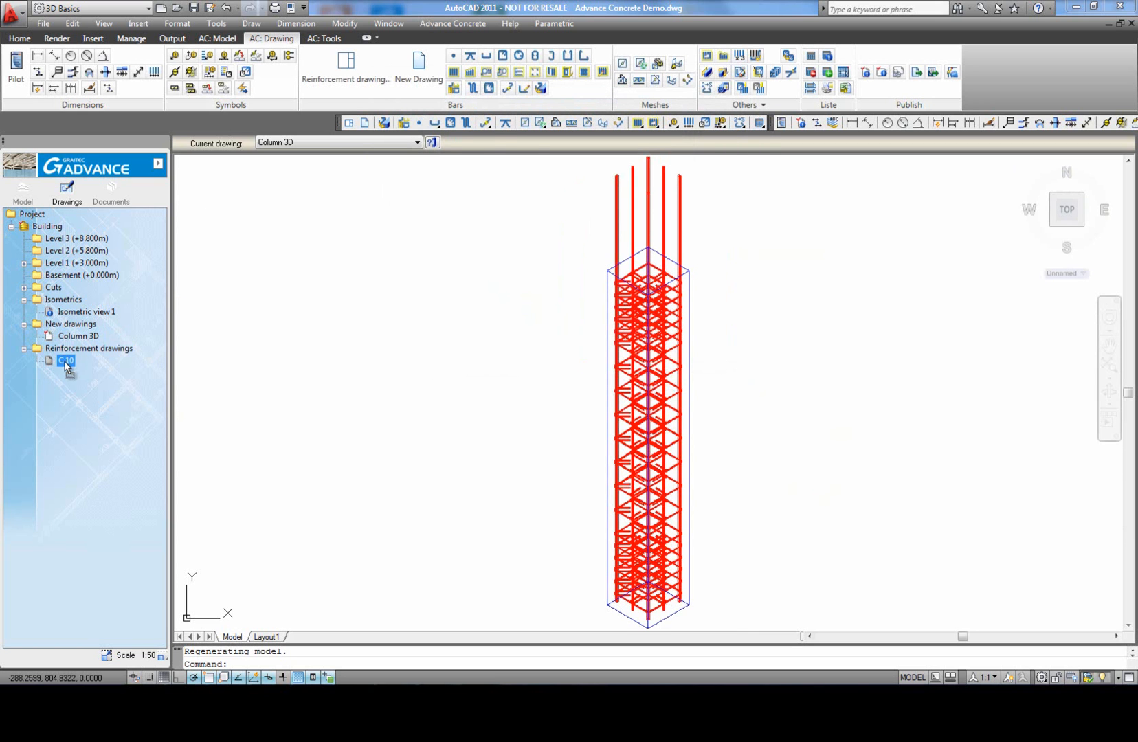
drag(65, 364, 67, 365)
scroll(445, 397, down, 8)
middle_drag(351, 256, 409, 341)
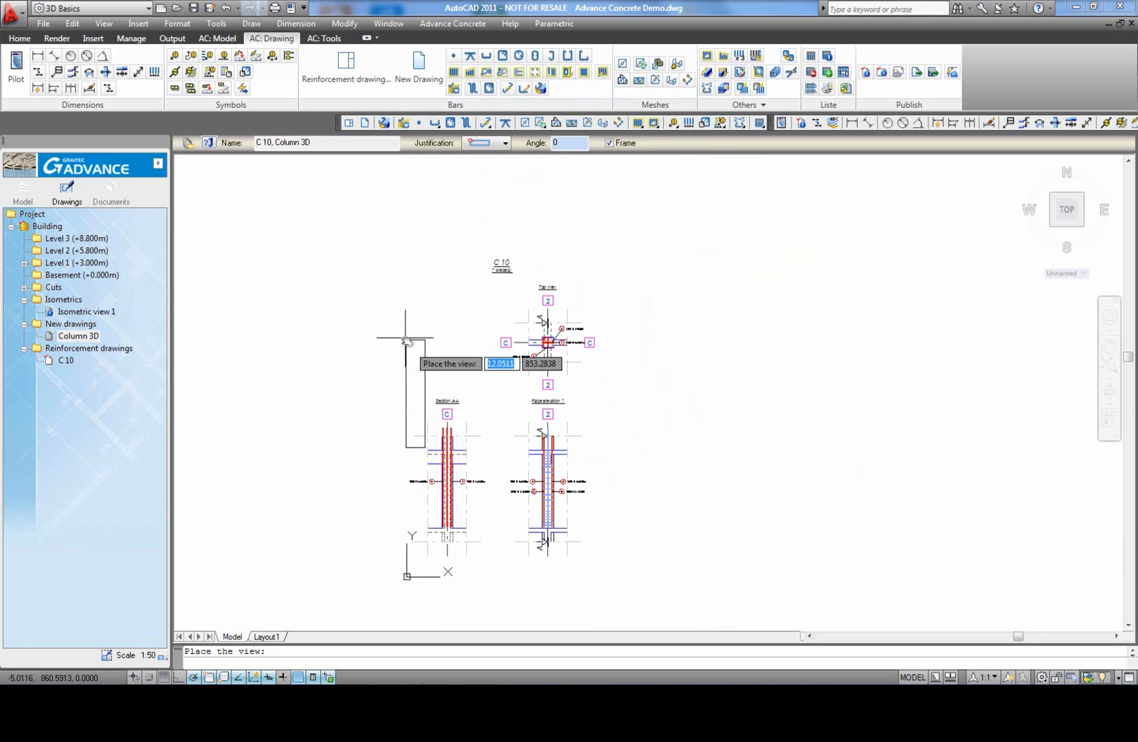
scroll(591, 405, up, 2)
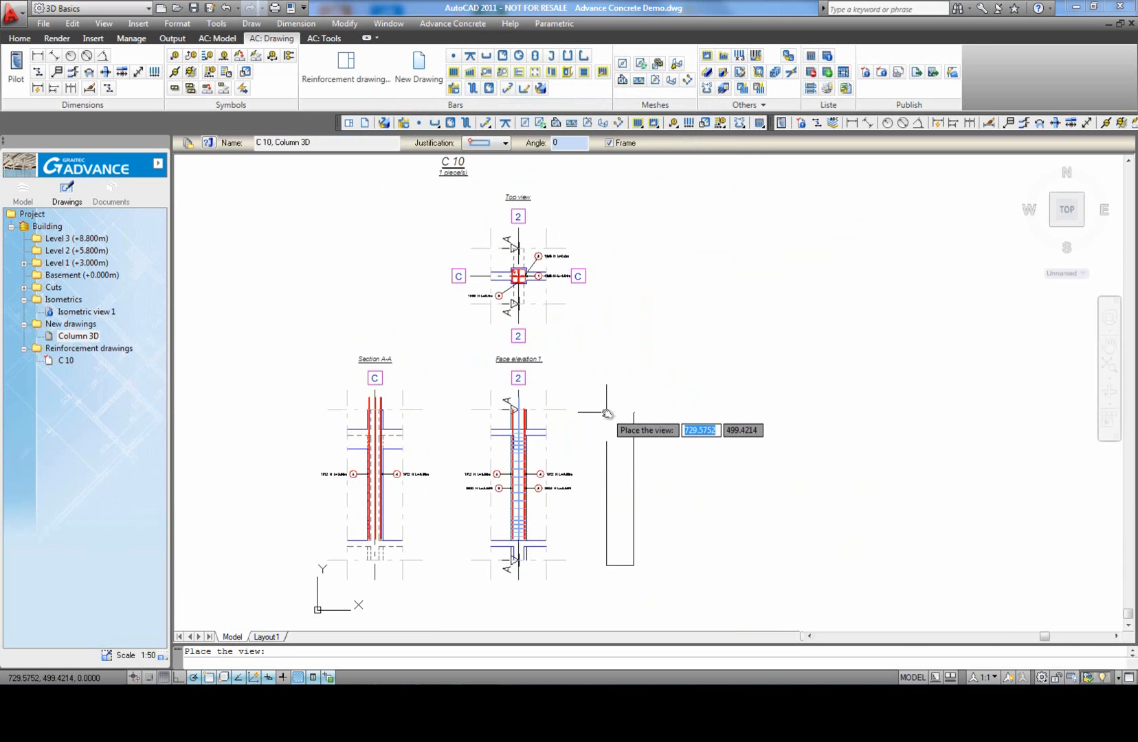
click(607, 413)
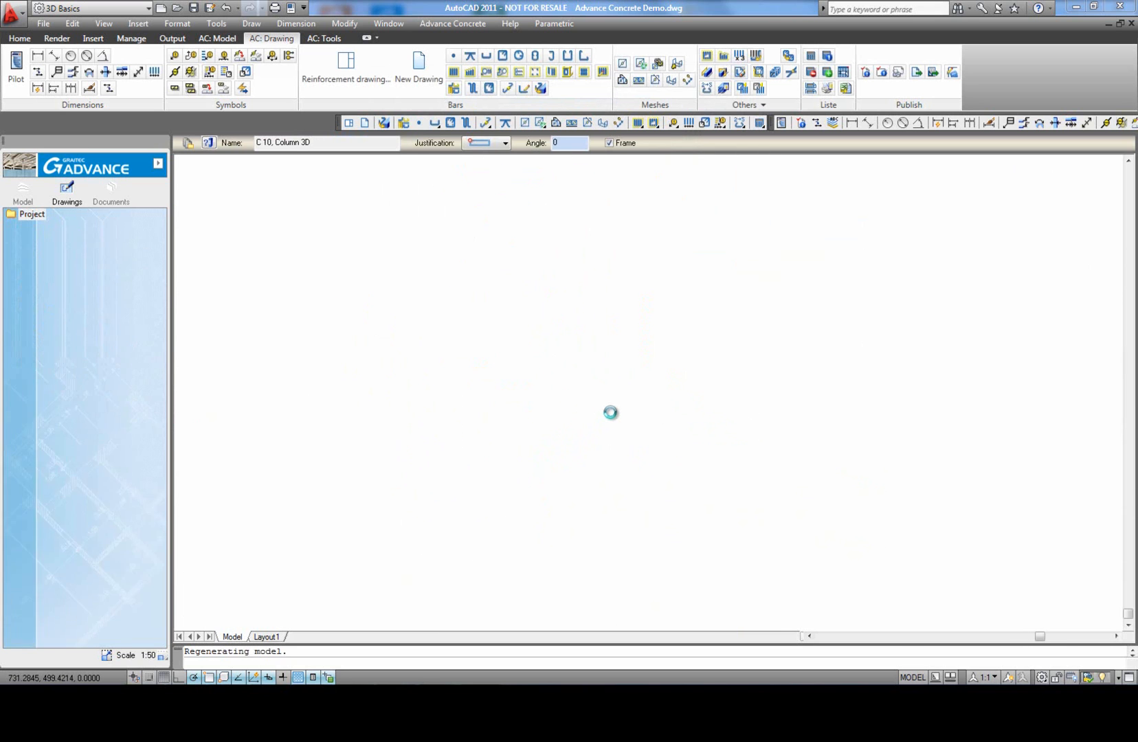
Step: Insert an all-bars list for the current view to the upper left of the C 10 drawing, using the "Bar list + Weight" template
middle_click(802, 499)
middle_click(801, 498)
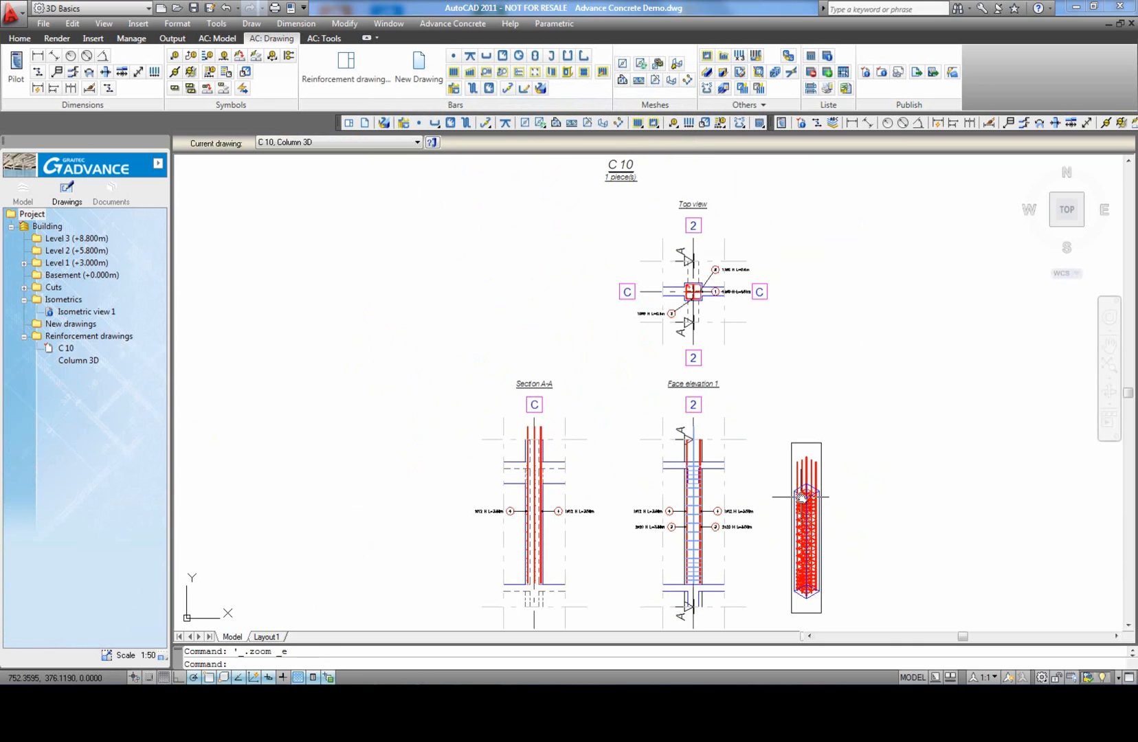
click(812, 60)
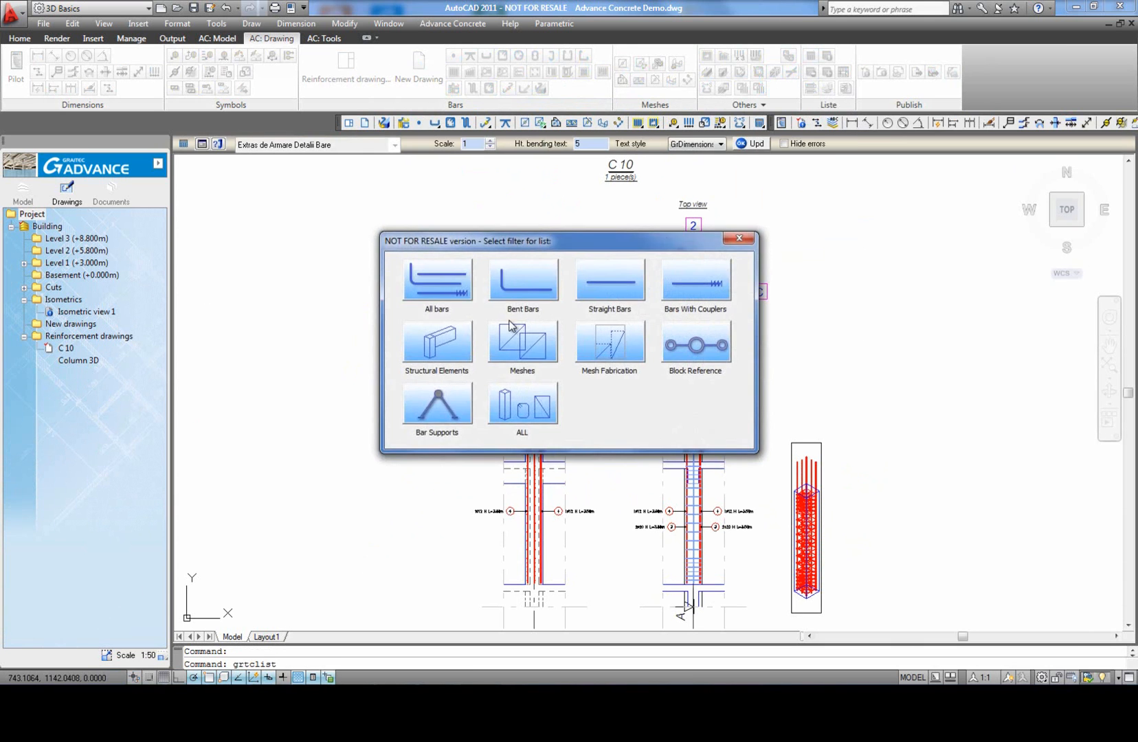
click(435, 289)
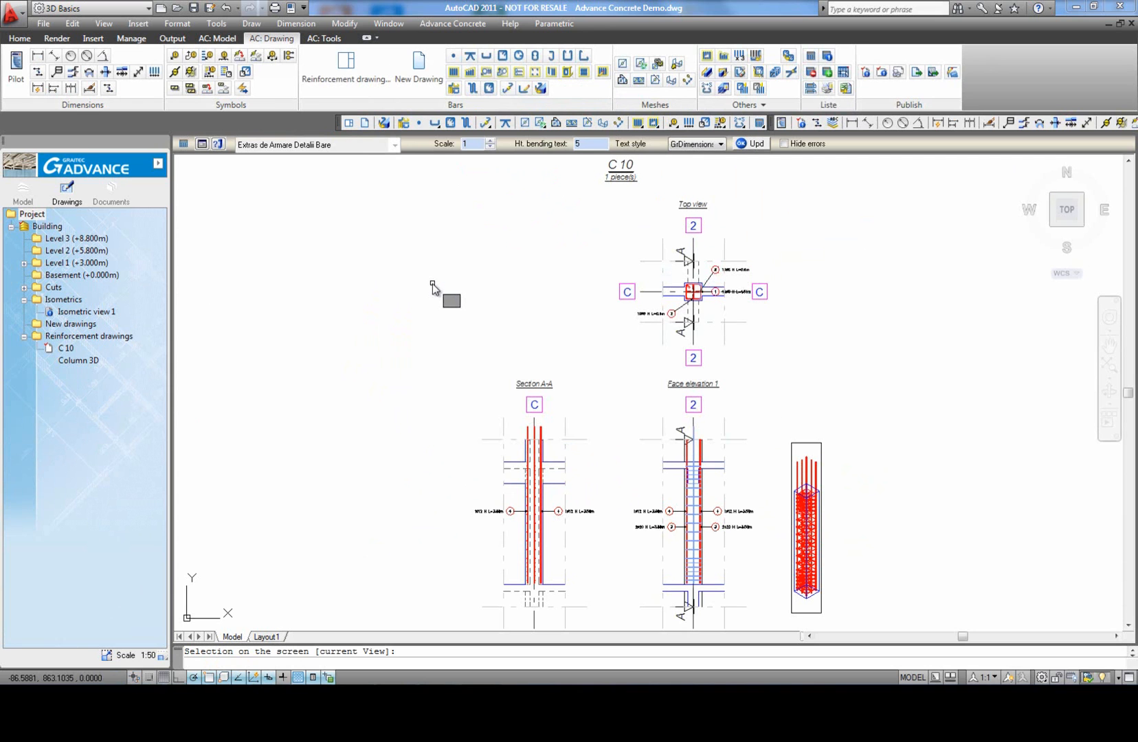
text(v)
key(Return)
scroll(413, 251, down, 3)
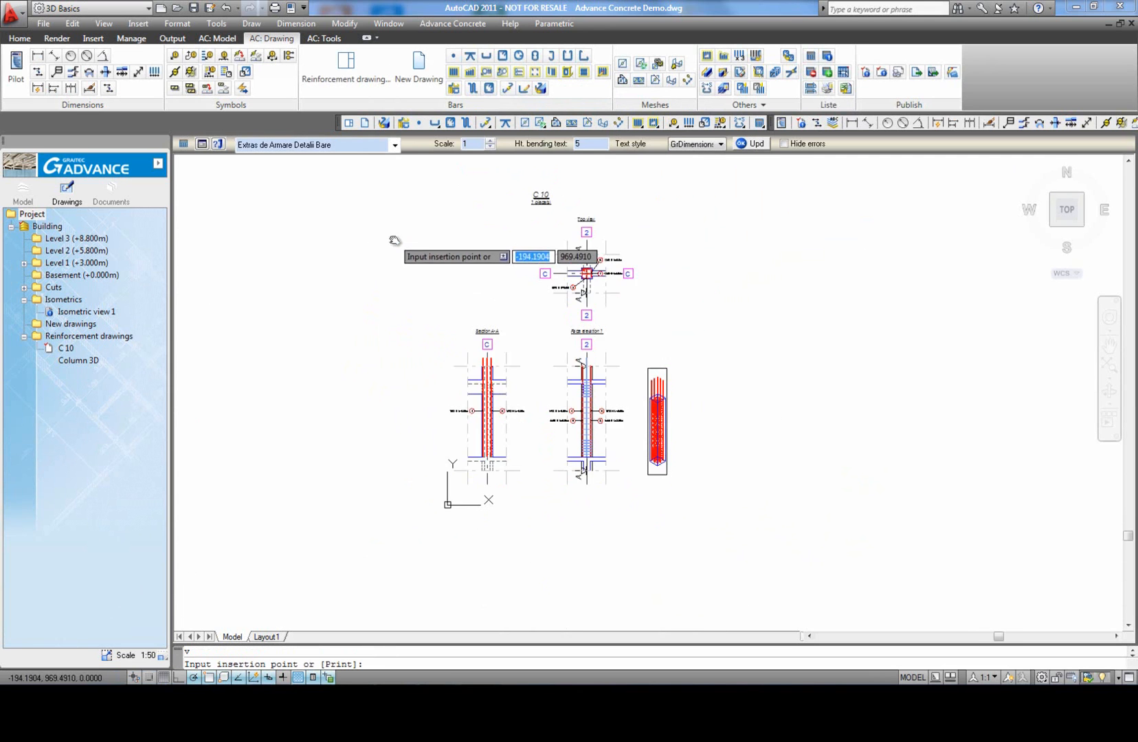
click(372, 243)
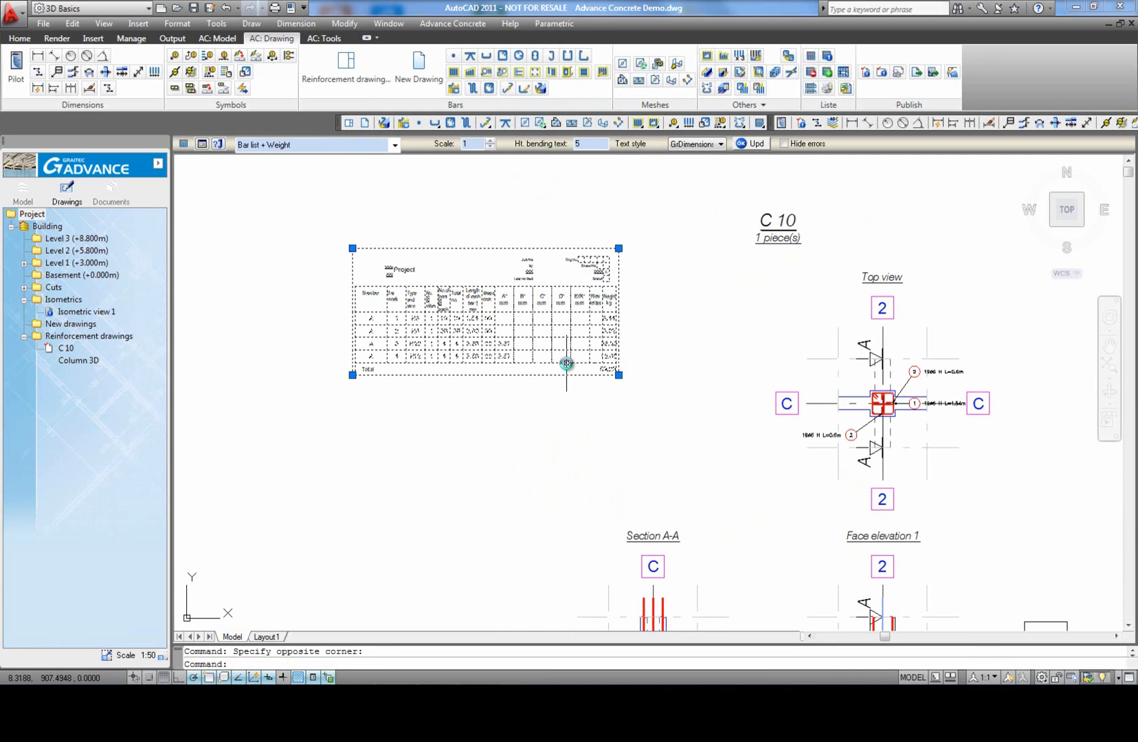
scroll(533, 362, up, 3)
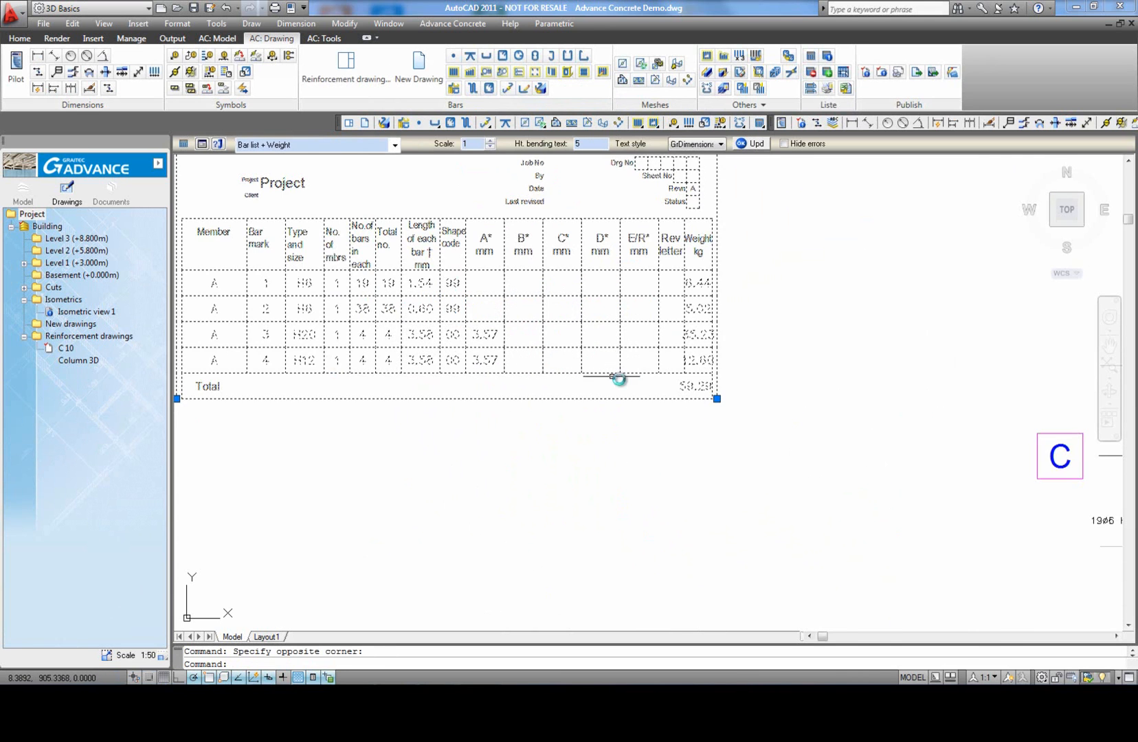
key(Escape)
scroll(762, 349, down, 2)
click(555, 326)
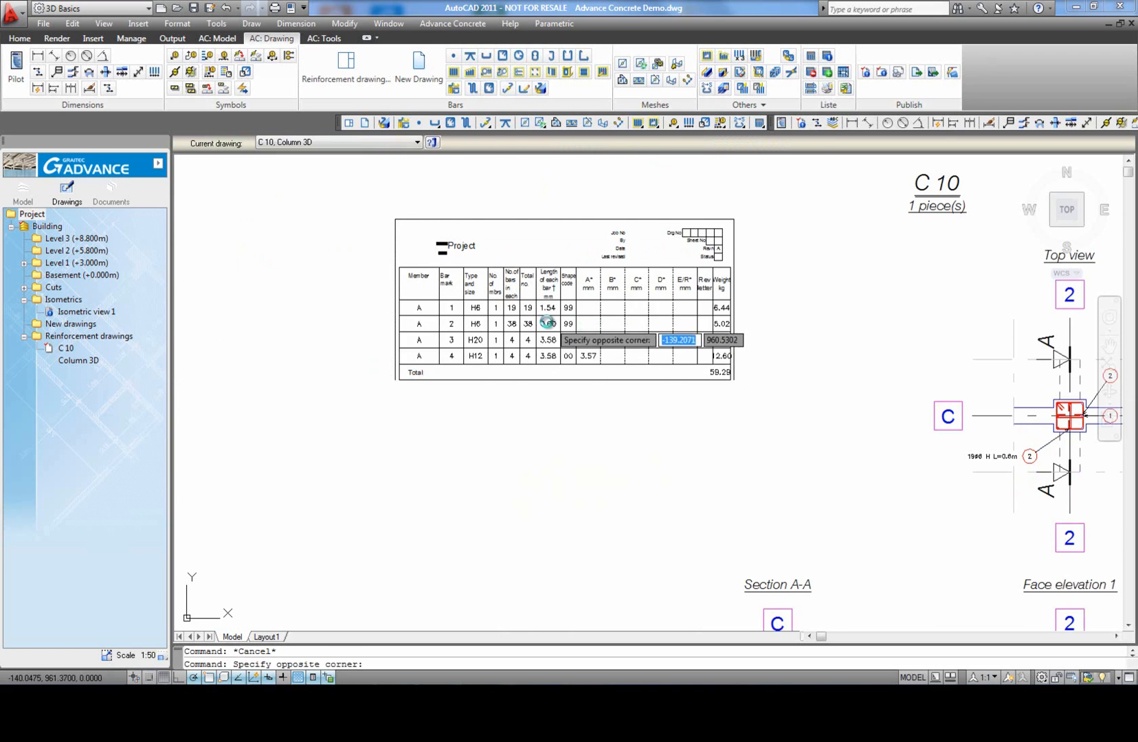
Step: Switch the C 10 bar list to the "Bar list" template, and save the drawing
click(546, 319)
click(394, 145)
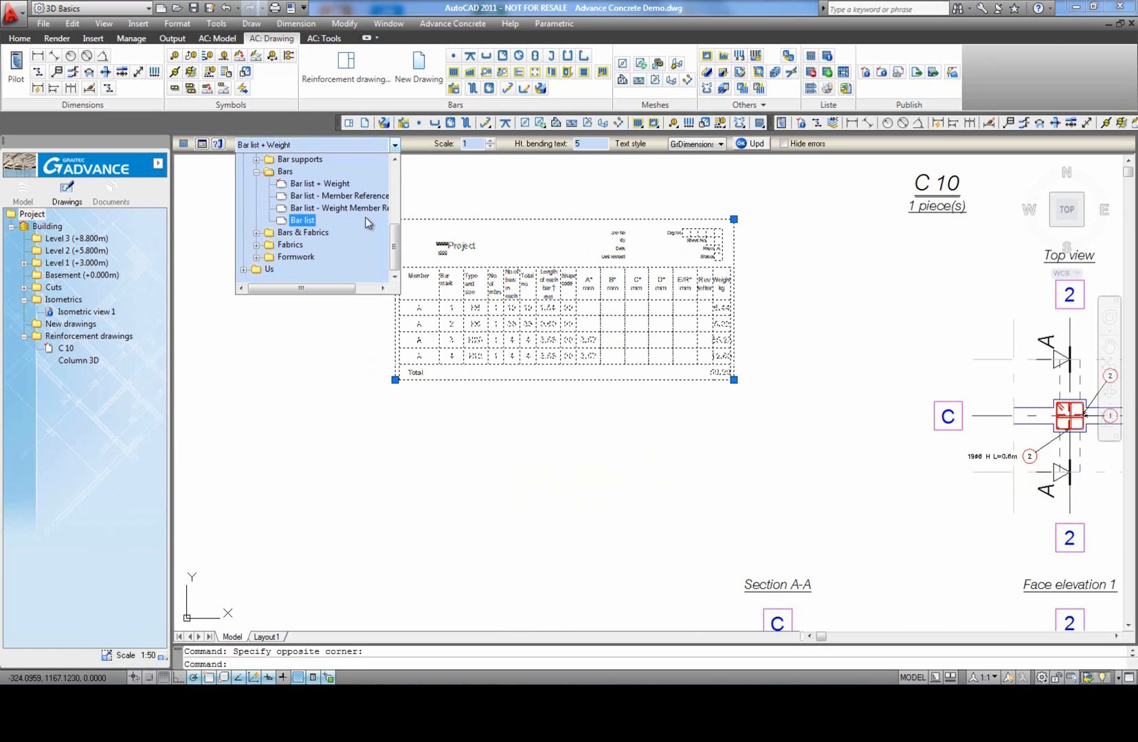
click(302, 220)
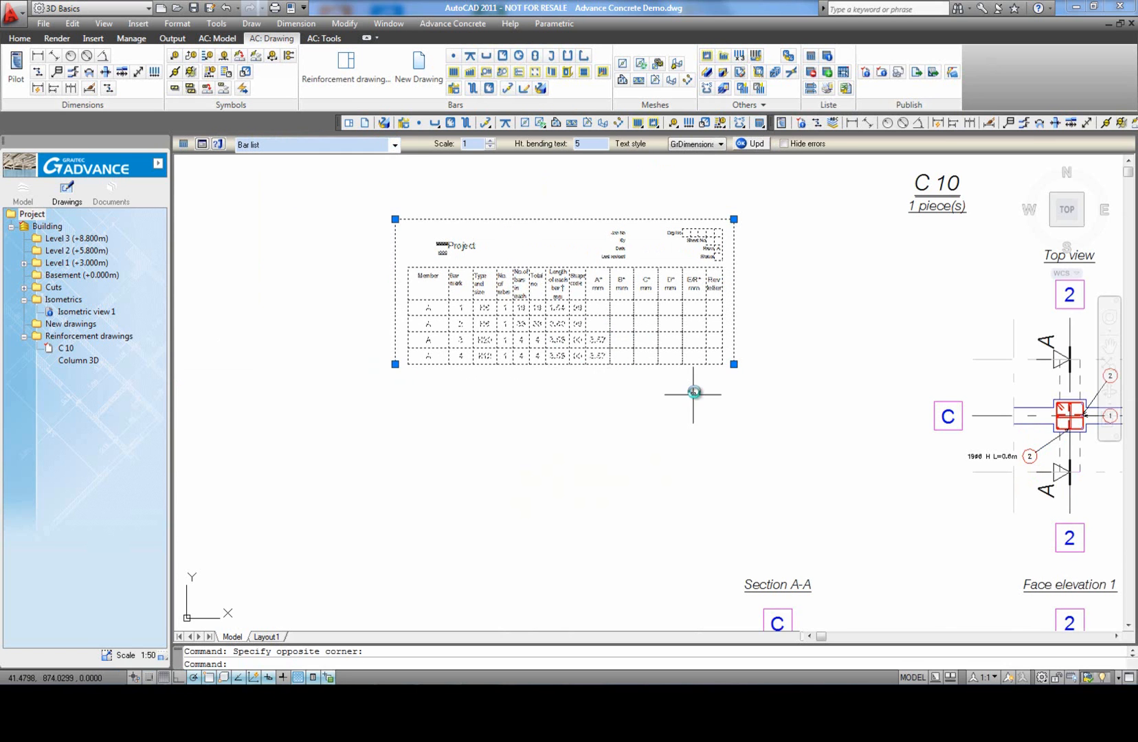
scroll(693, 393, up, 4)
scroll(727, 344, down, 3)
key(Escape)
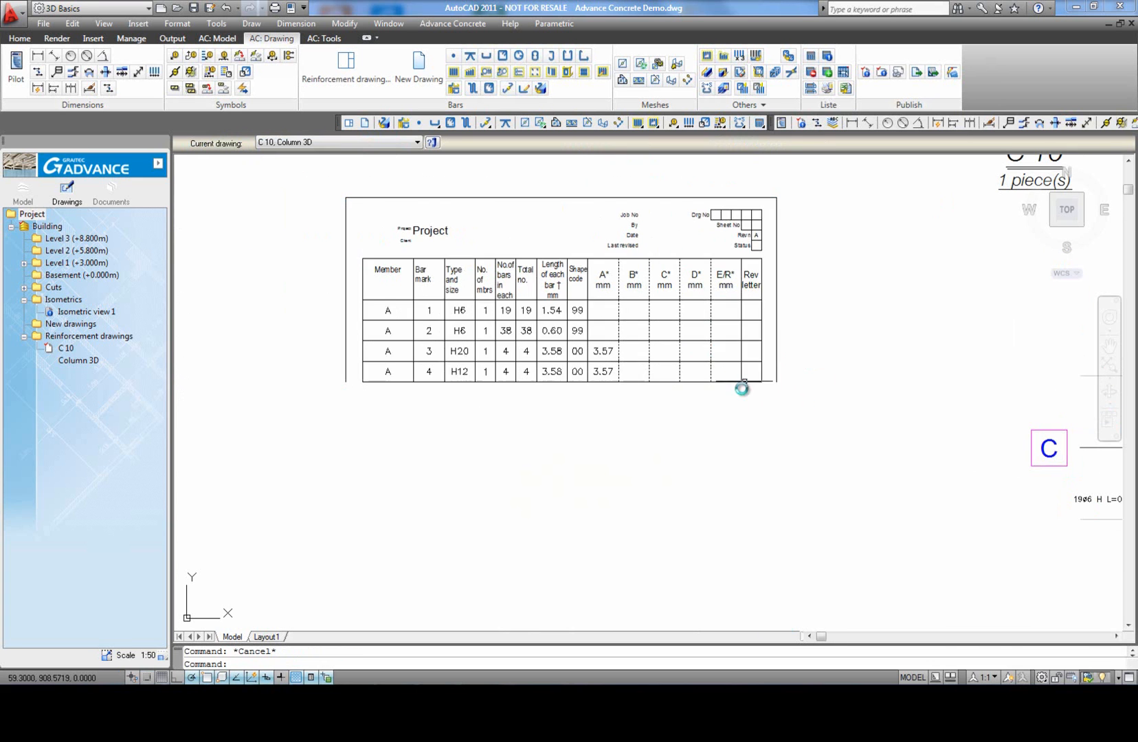
middle_click(719, 427)
middle_click(719, 428)
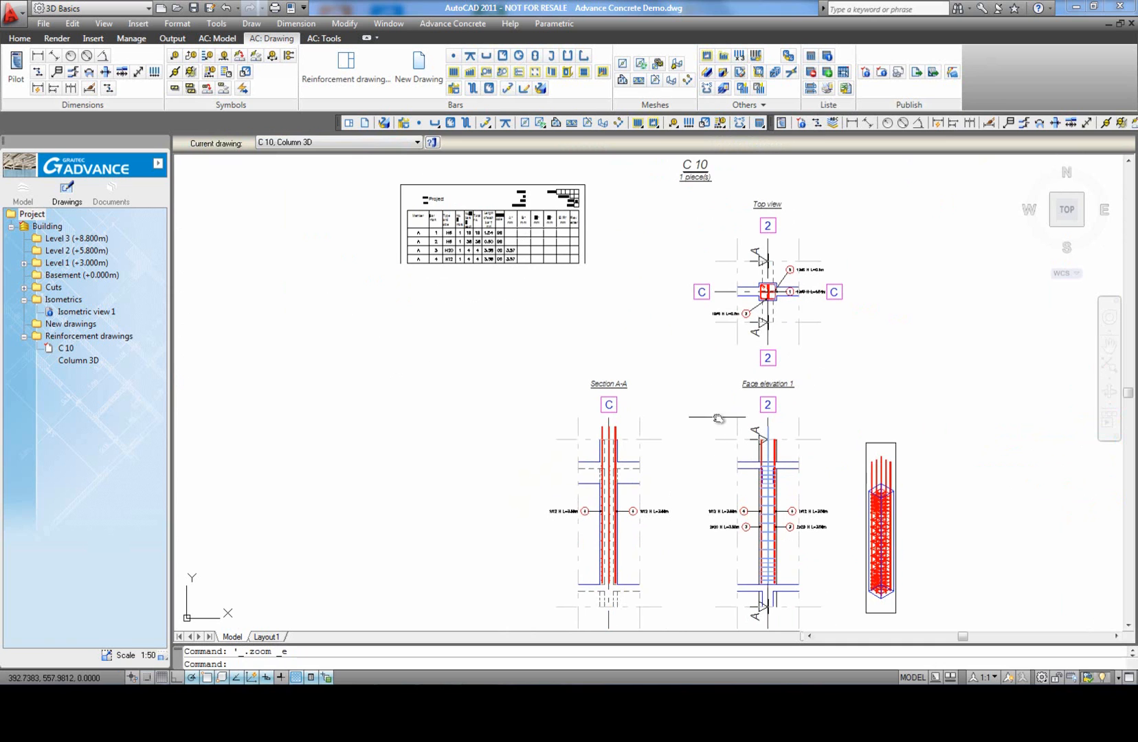
key(ctrl+s)
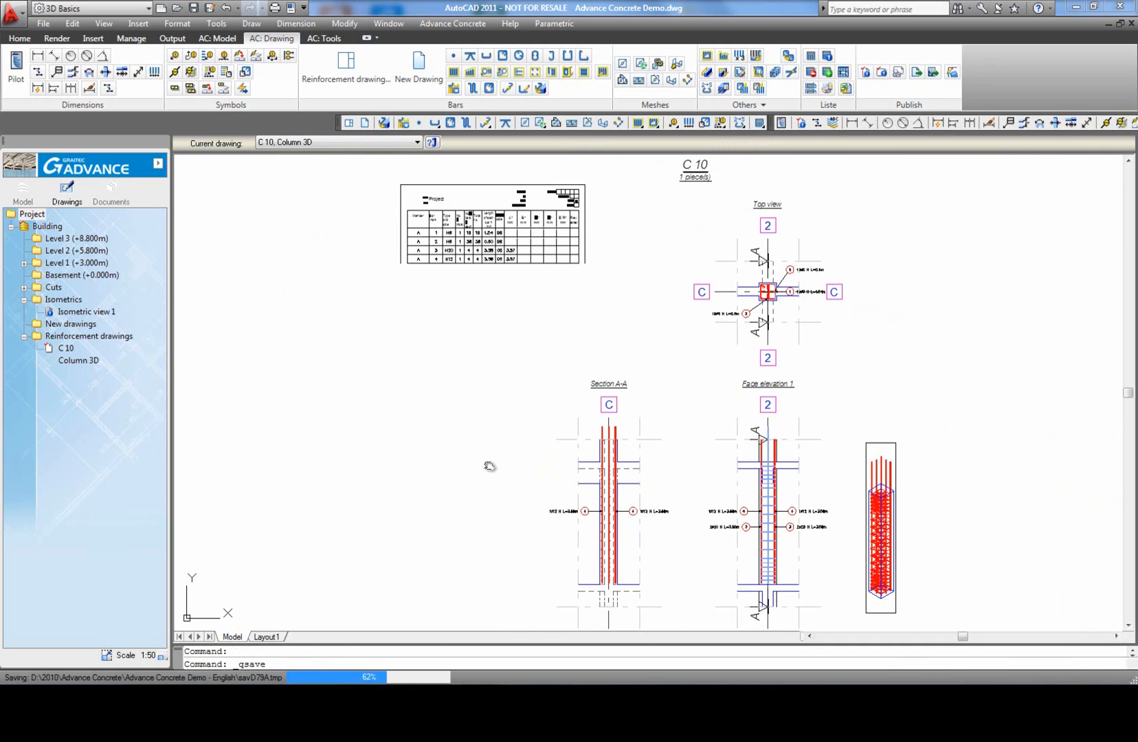
middle_click(705, 372)
middle_click(706, 372)
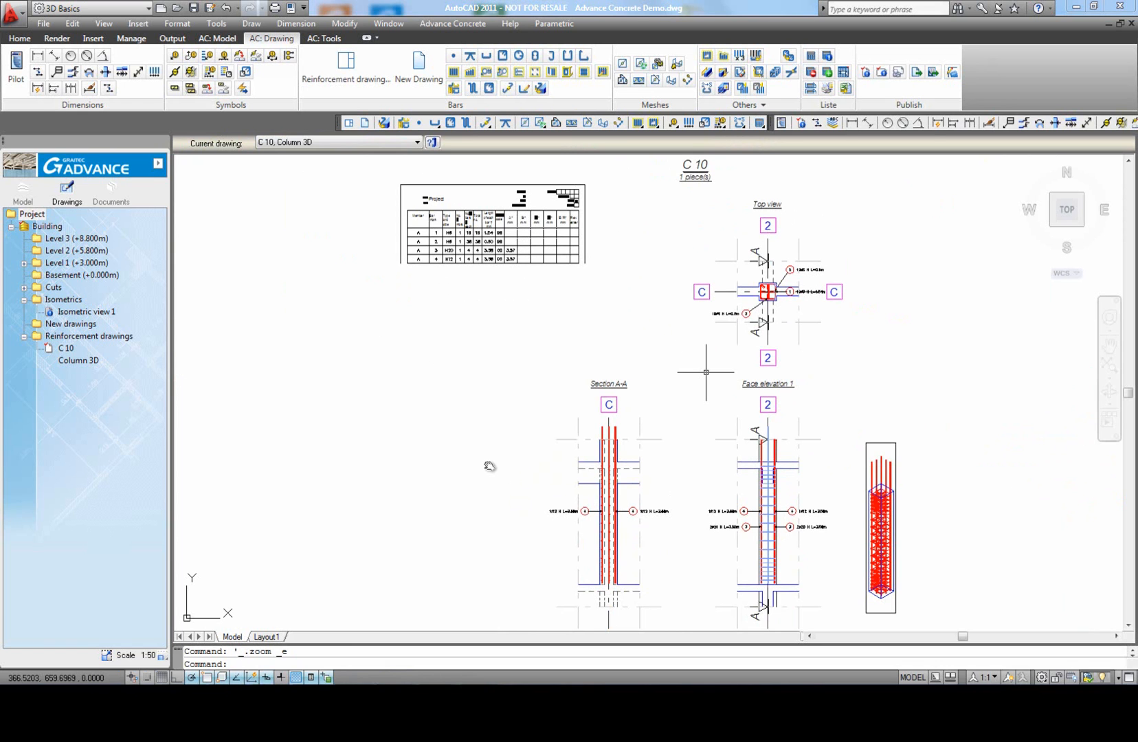
Step: From the Level 1 model, create a "Cut left, top view and elevation face" reinforcement drawing of the grid 2 beam between B and C, including neighboring members
click(23, 190)
double_click(76, 263)
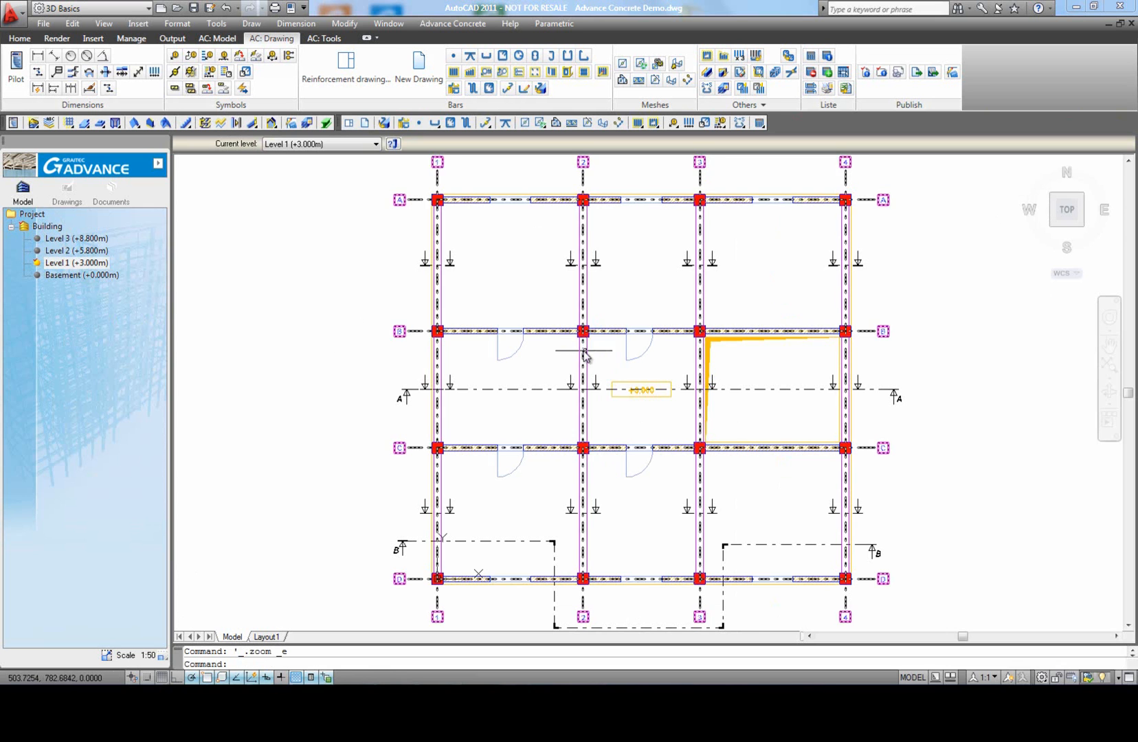
click(351, 84)
click(588, 354)
key(Return)
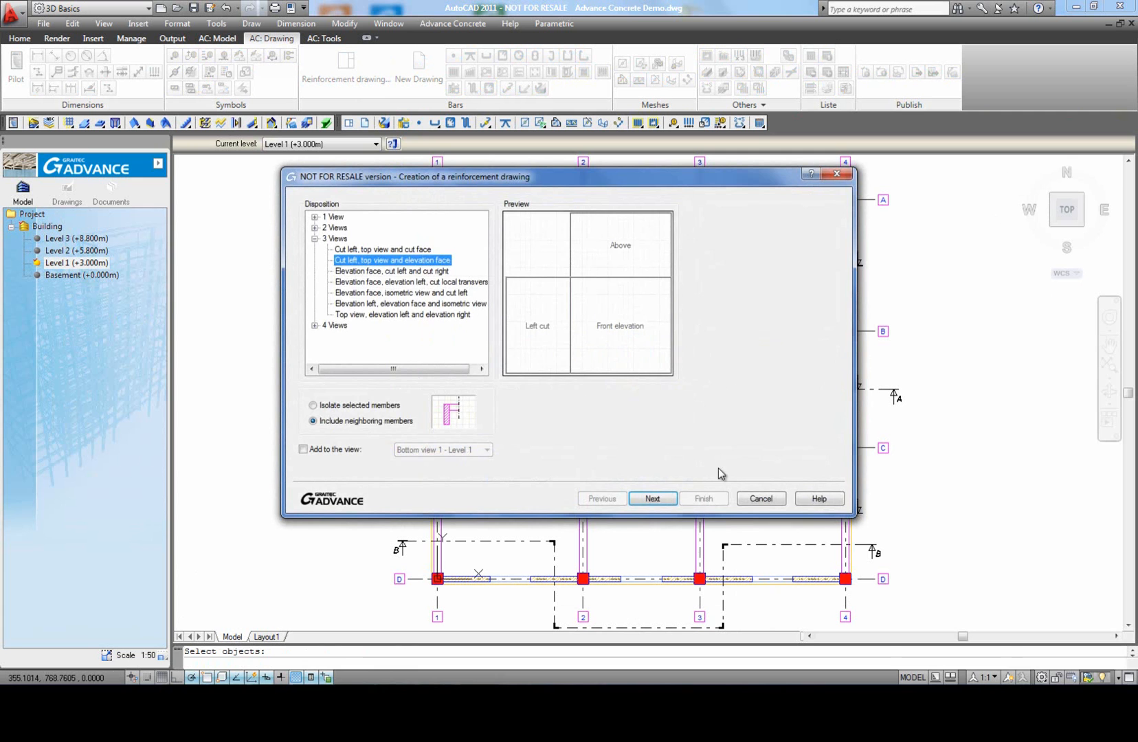
click(656, 499)
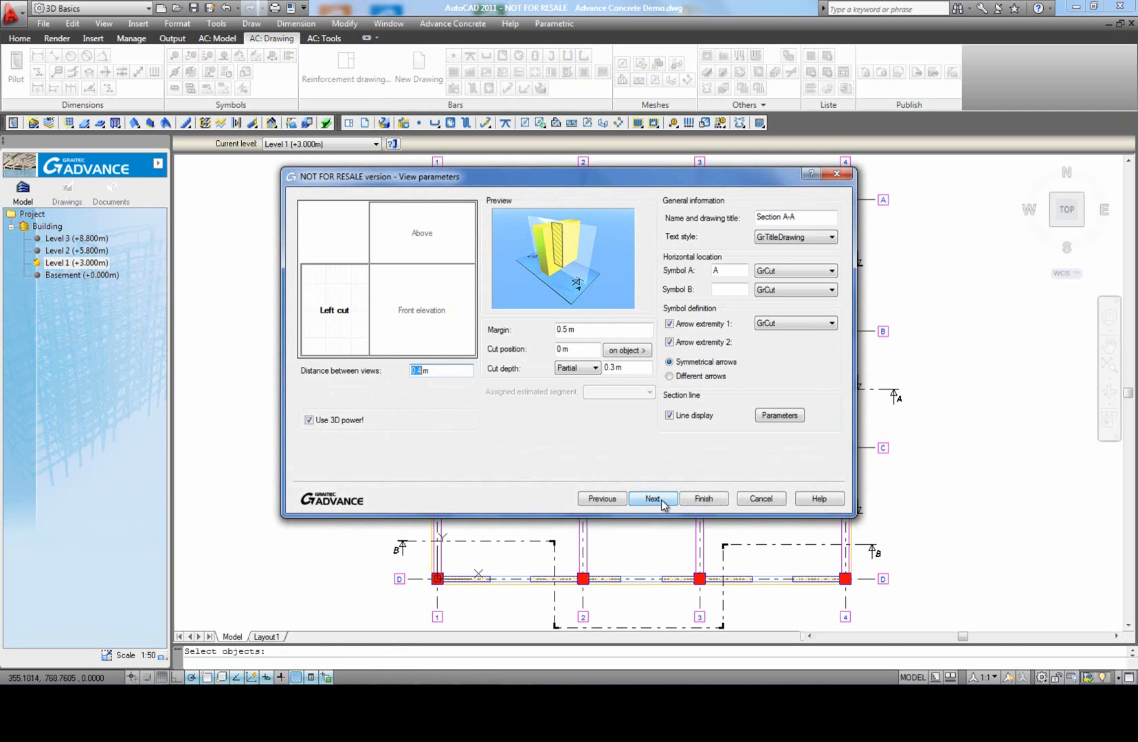
click(701, 501)
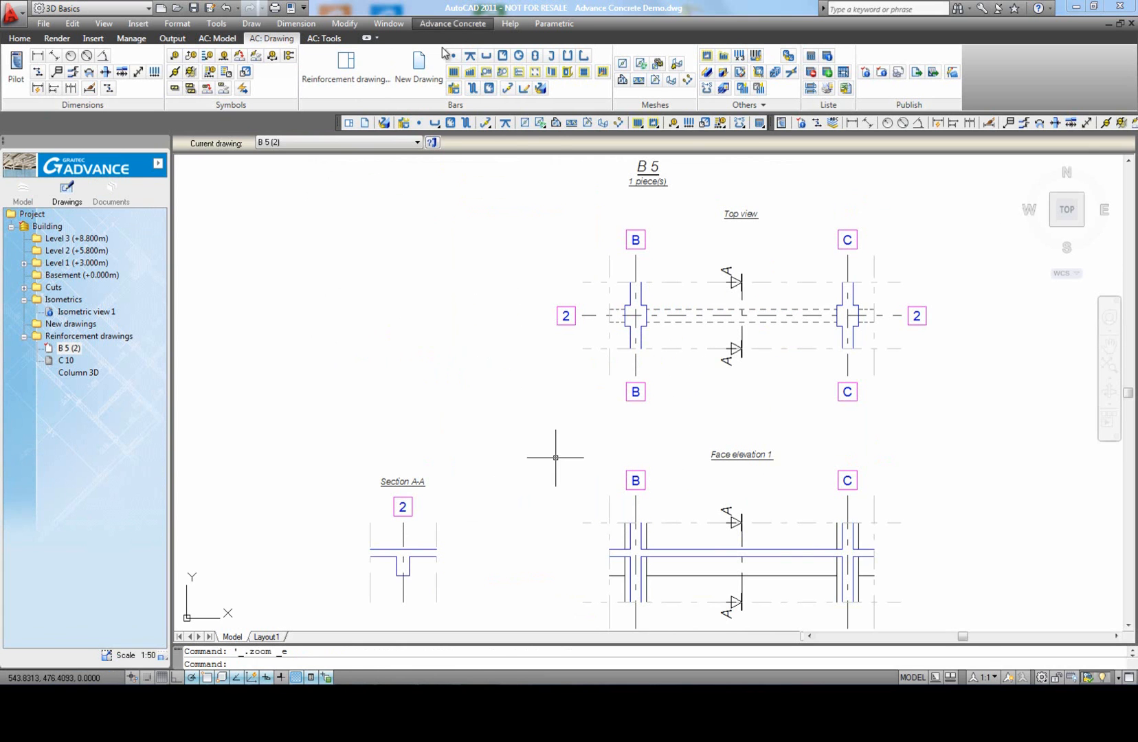
Step: Draw a Ø10 straight bar with 0.045 m cover along the beam's upper edge in Face elevation 1, placing its symbol above
click(486, 56)
middle_drag(490, 407, 482, 302)
scroll(548, 358, up, 4)
click(548, 358)
middle_drag(730, 366, 509, 371)
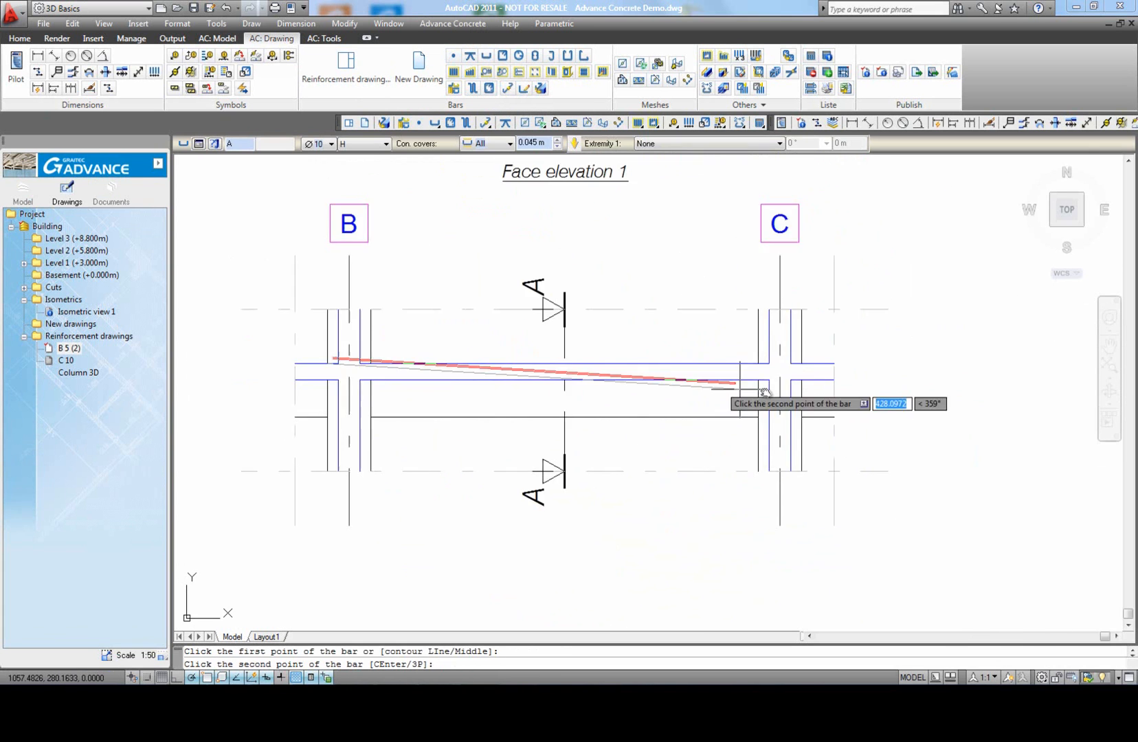
click(801, 364)
click(754, 426)
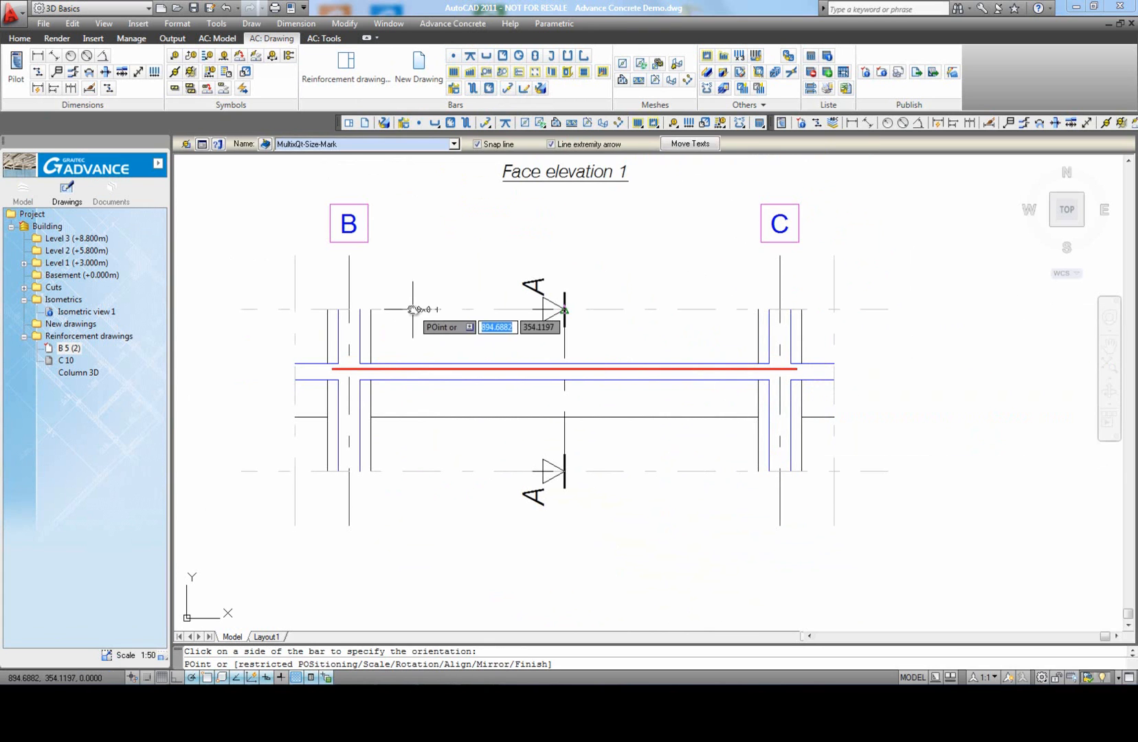
right_click(437, 330)
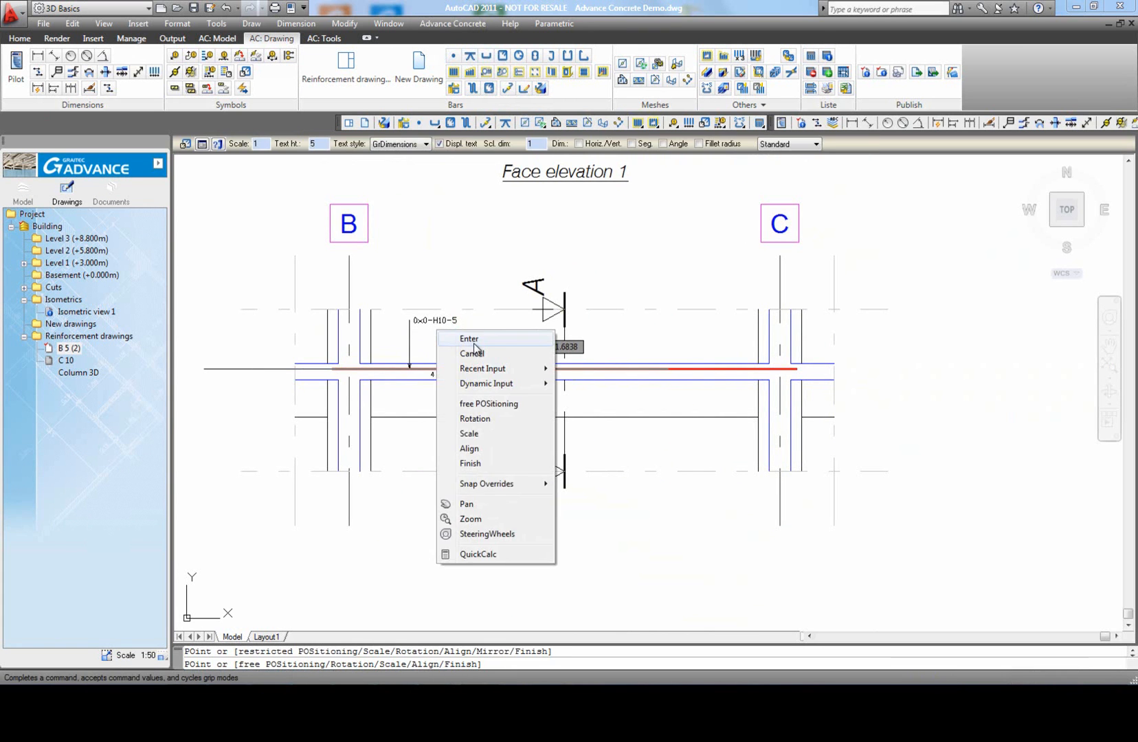
click(474, 352)
scroll(507, 337, down, 3)
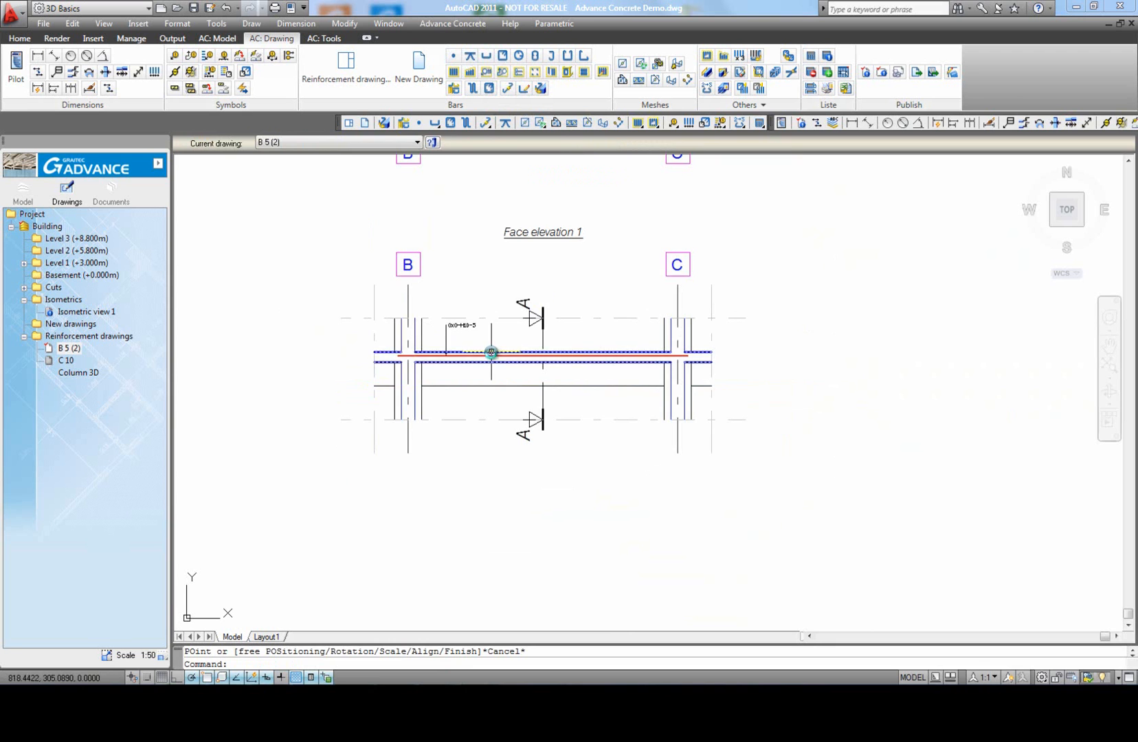
Step: Give the upper bar a 90° hook at Extremity 1
scroll(491, 352, up, 3)
click(503, 350)
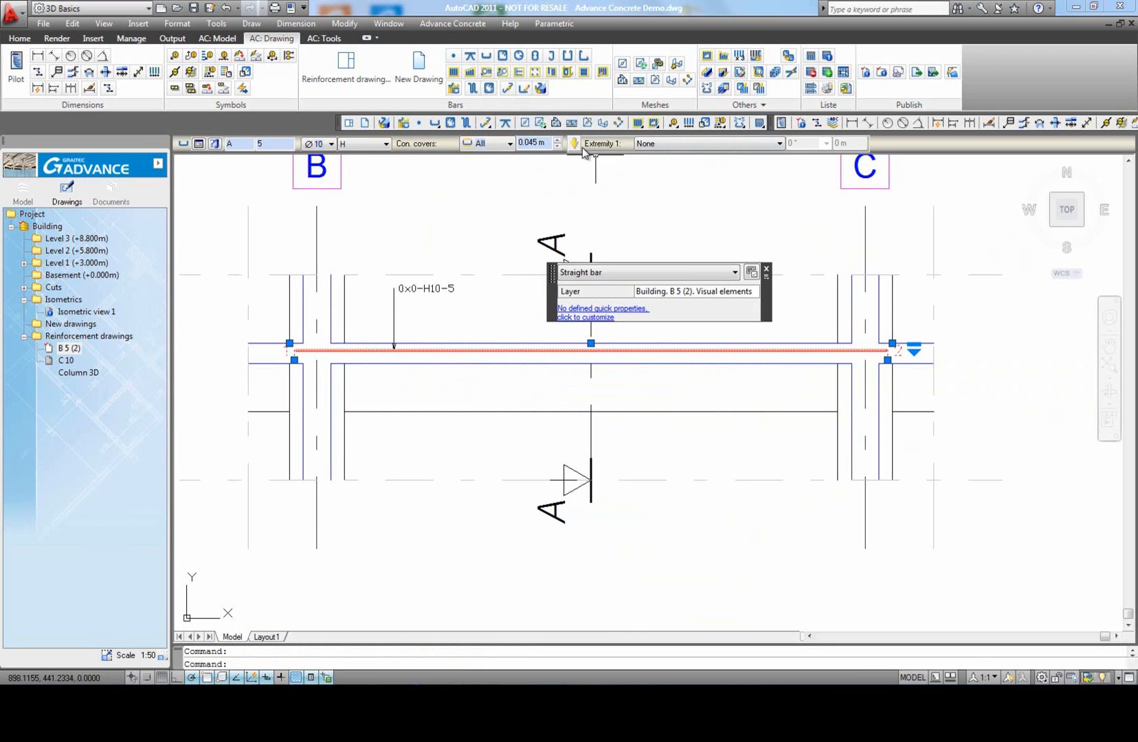
click(645, 147)
click(658, 165)
click(826, 143)
click(811, 199)
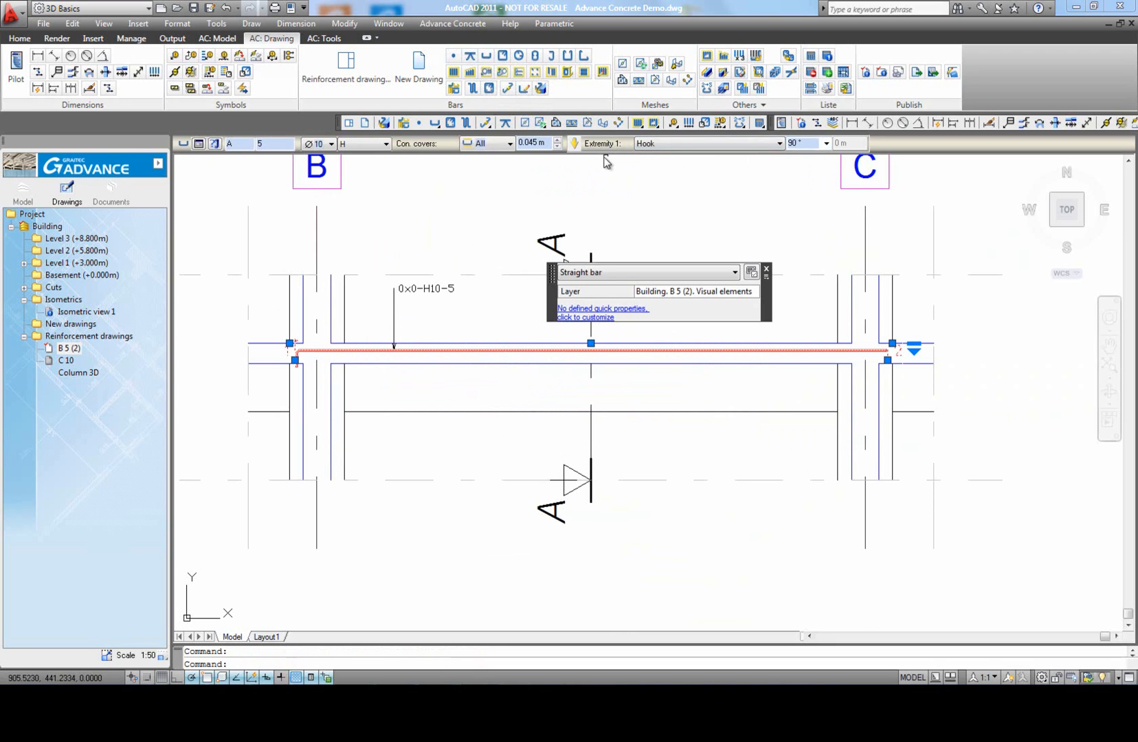
Step: Give the upper bar a 90° hook at Extremity 2
click(578, 147)
click(648, 146)
click(658, 165)
click(826, 145)
click(814, 183)
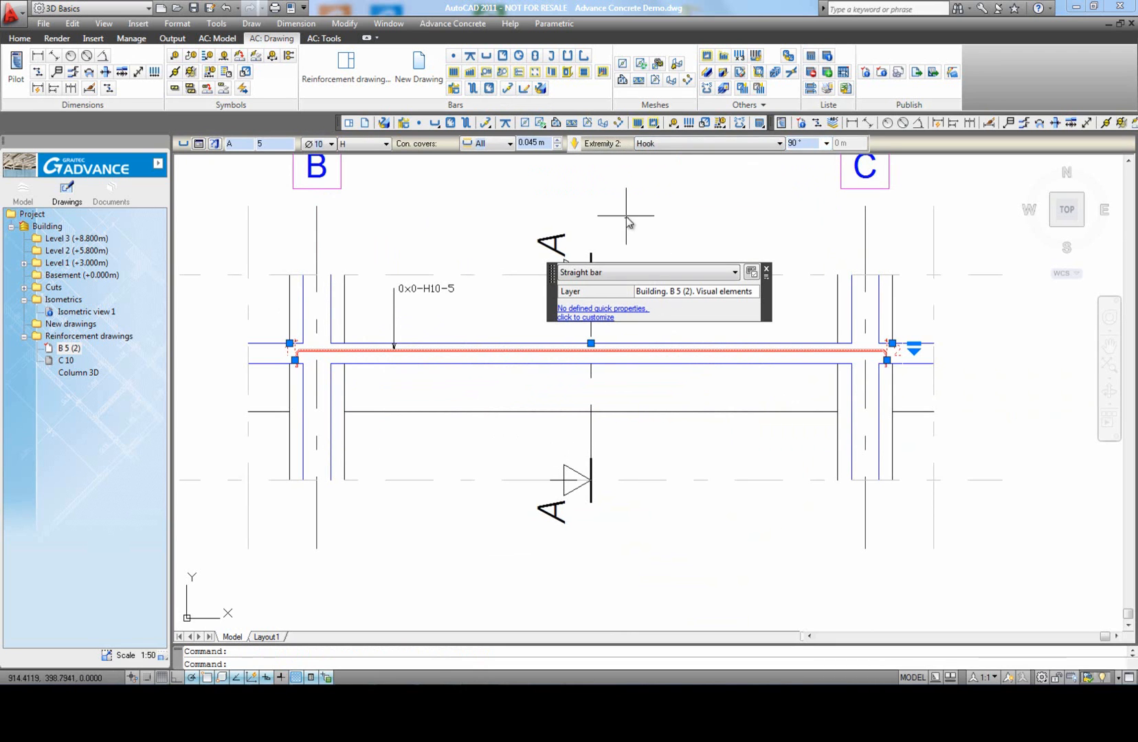
key(Escape)
middle_click(468, 232)
middle_click(467, 232)
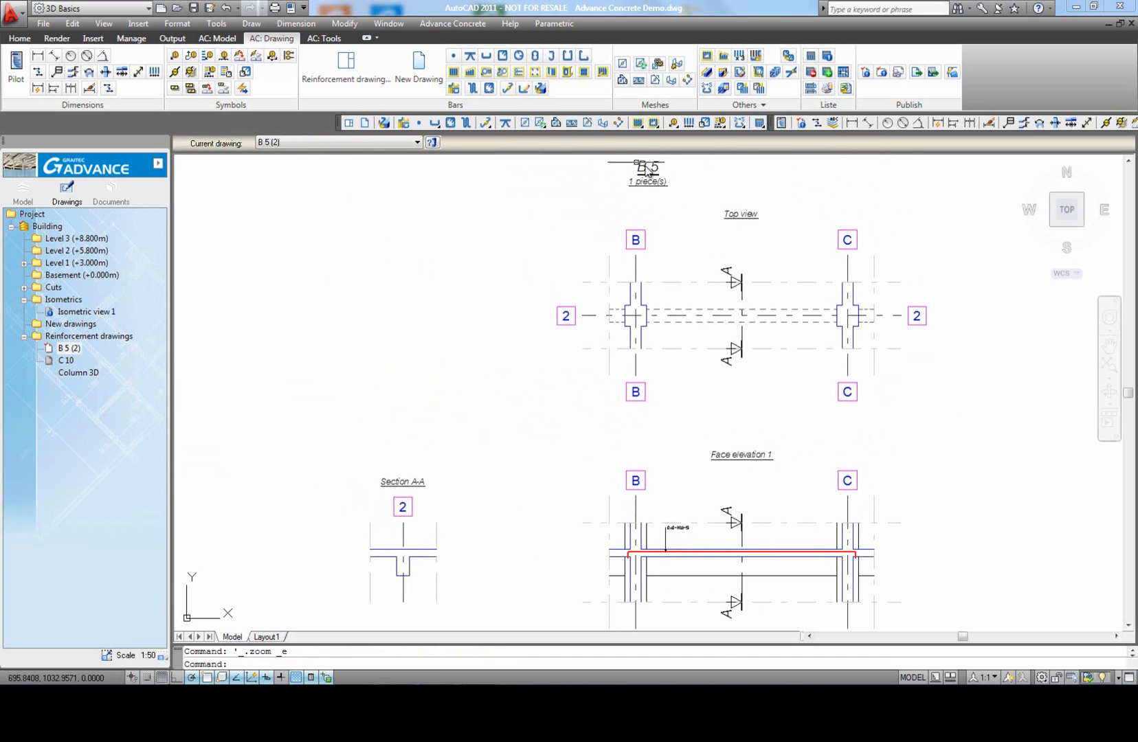
Step: Draw a Ø10 straight bar with 0.045 m cover along the beam's lower edge in Face elevation 1, placing its symbol below
click(704, 123)
middle_drag(686, 437, 558, 241)
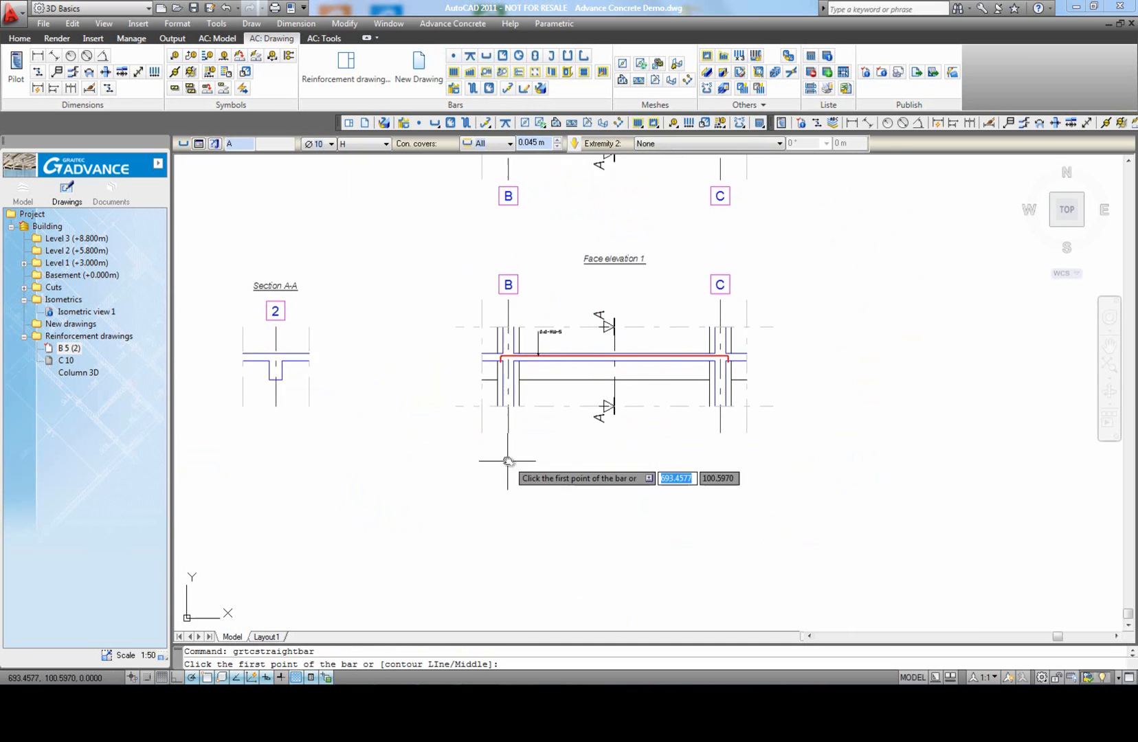
scroll(506, 382, up, 2)
click(507, 380)
scroll(821, 401, up, 3)
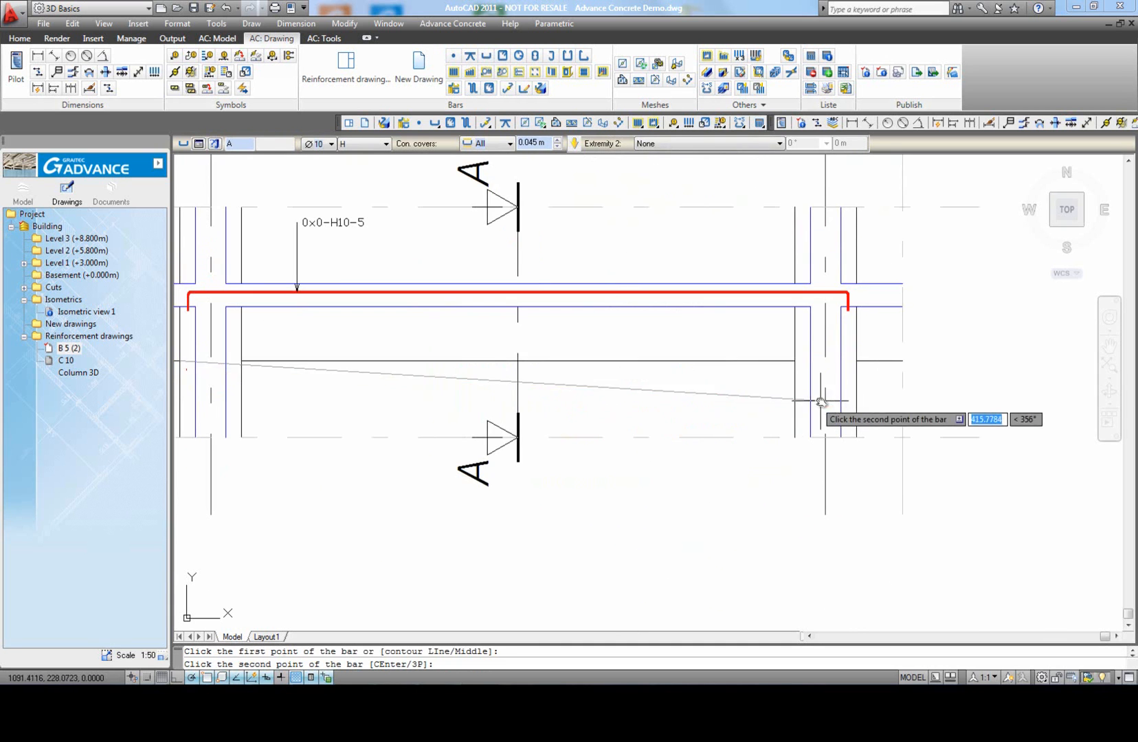
click(852, 360)
click(790, 344)
scroll(569, 334, down, 4)
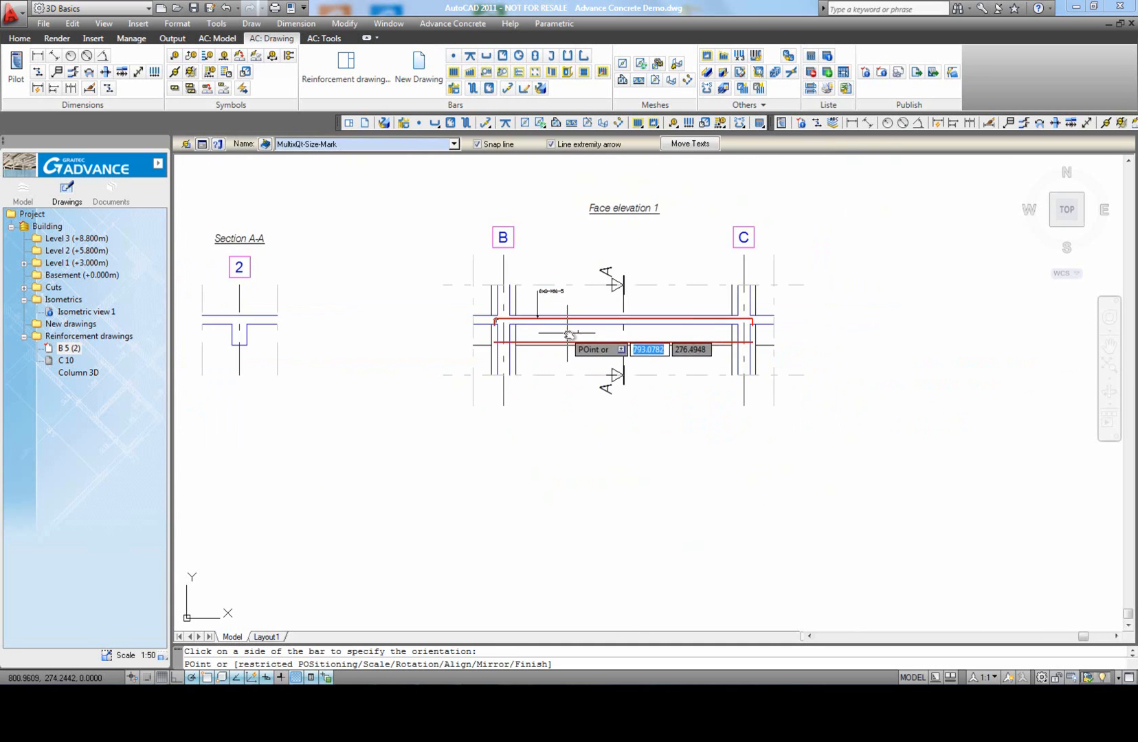
scroll(569, 334, up, 3)
click(520, 379)
right_click(574, 379)
click(601, 389)
Step: Give the lower bar a 90° hook at Extremity 2
click(574, 332)
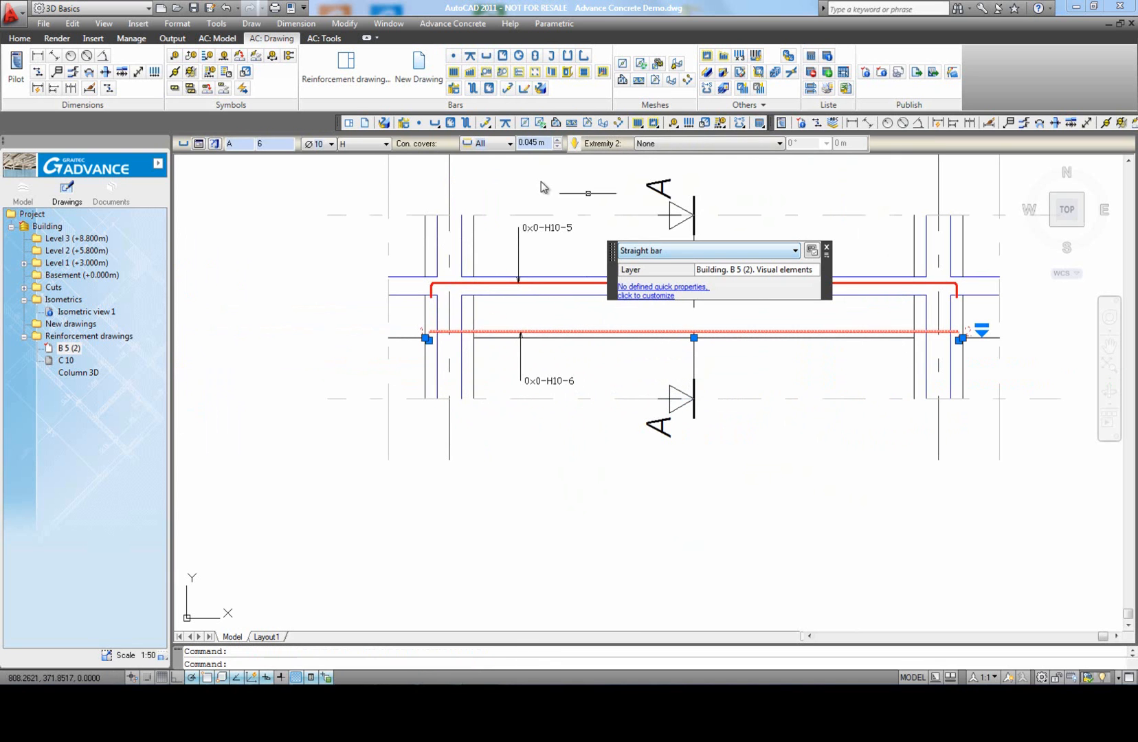
click(680, 144)
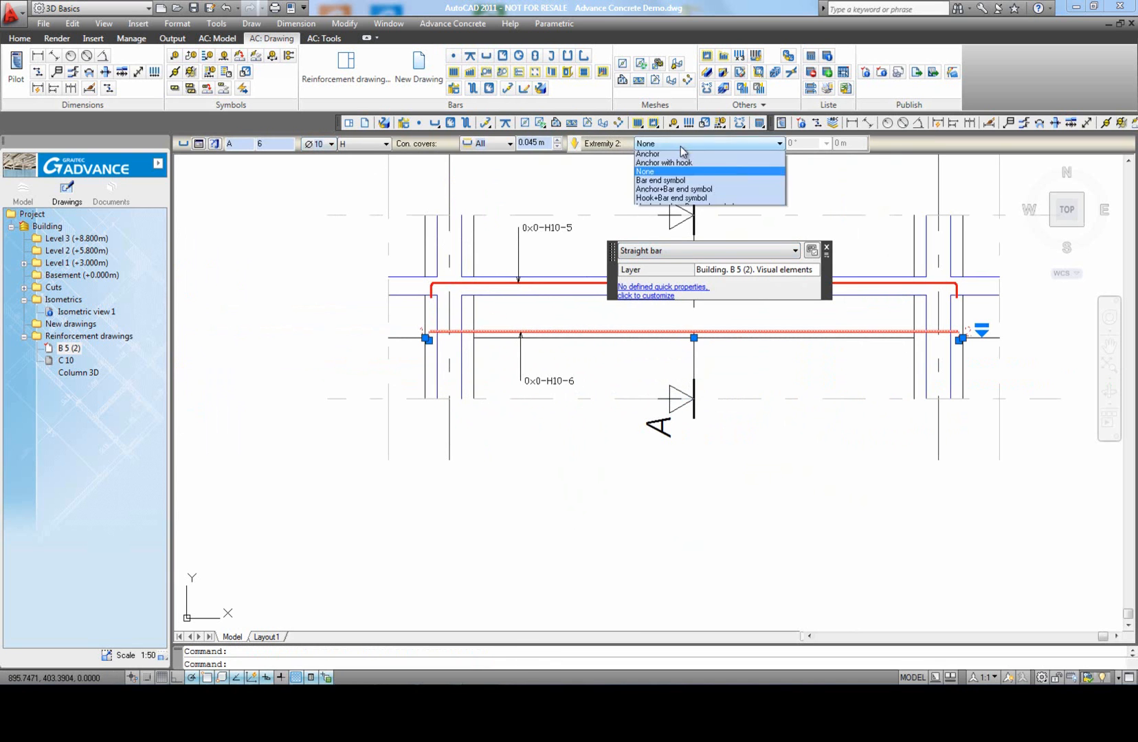
click(676, 158)
click(826, 143)
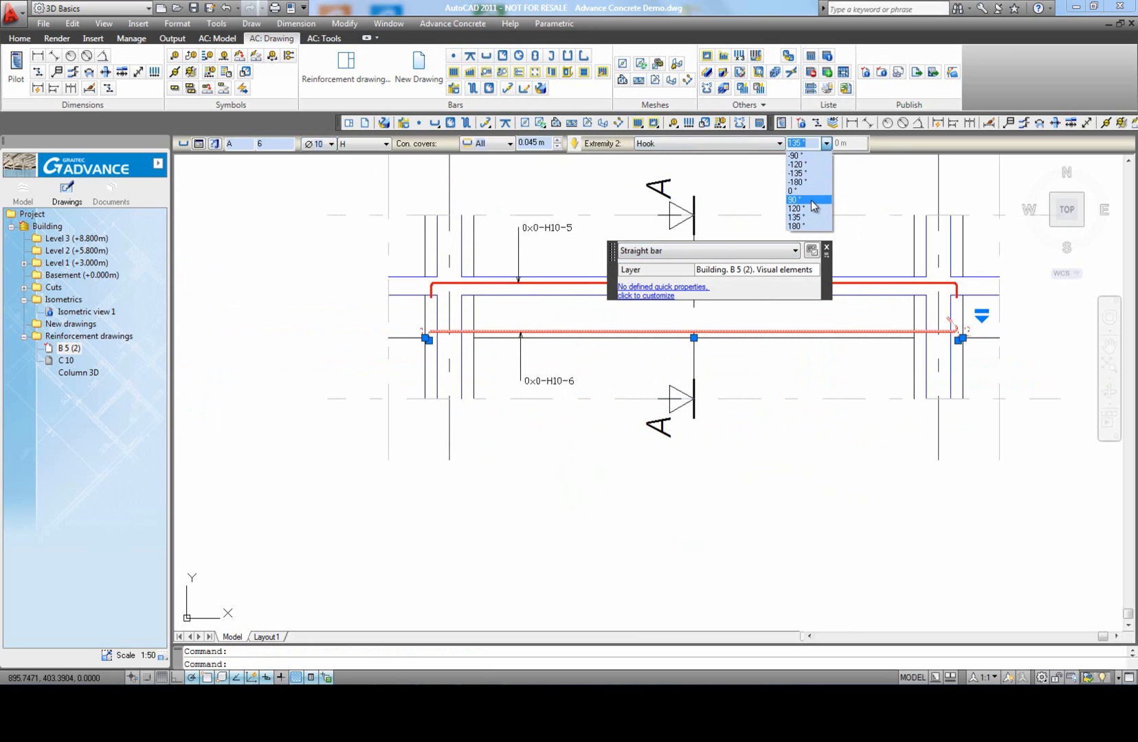
click(811, 200)
Step: Give the lower bar a 90° hook at Extremity 1
click(574, 144)
click(663, 145)
click(664, 157)
click(826, 143)
click(811, 201)
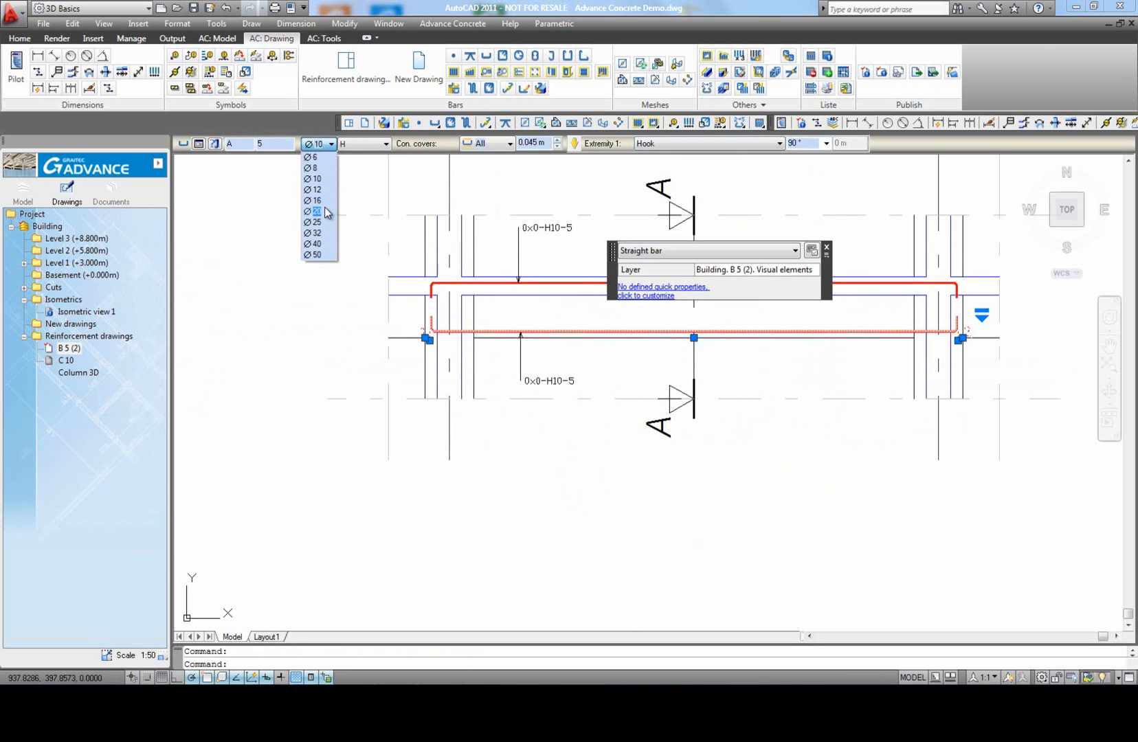
Step: Set the lower bar's diameter to 20 without modifying the other bar of the same mark, and set the upper bar's diameter to 16
click(325, 211)
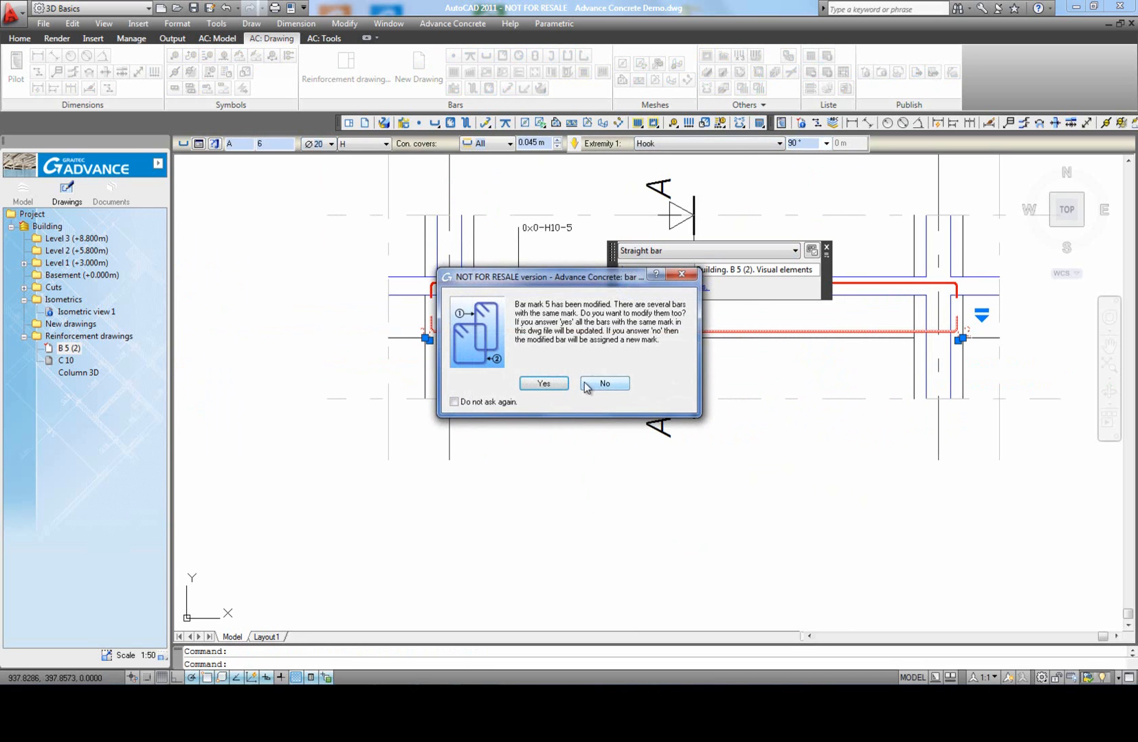
click(604, 383)
scroll(555, 332, up, 2)
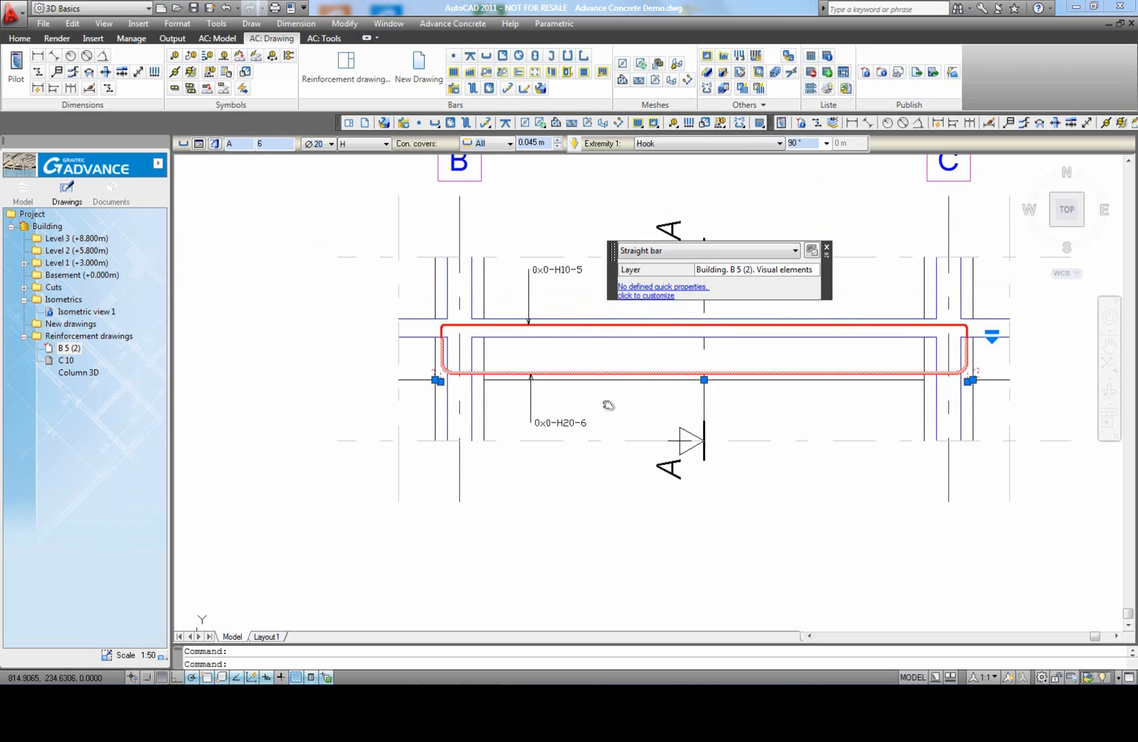
click(323, 146)
click(316, 199)
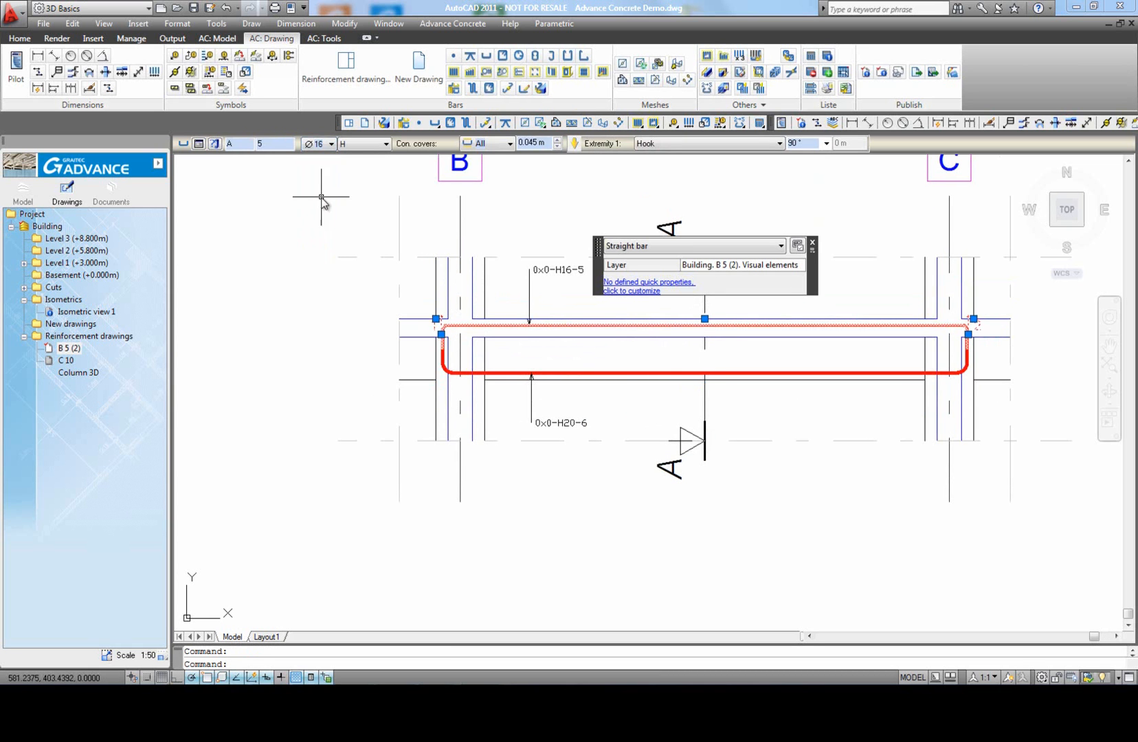
key(Escape)
scroll(557, 387, down, 2)
middle_click(602, 457)
middle_click(602, 457)
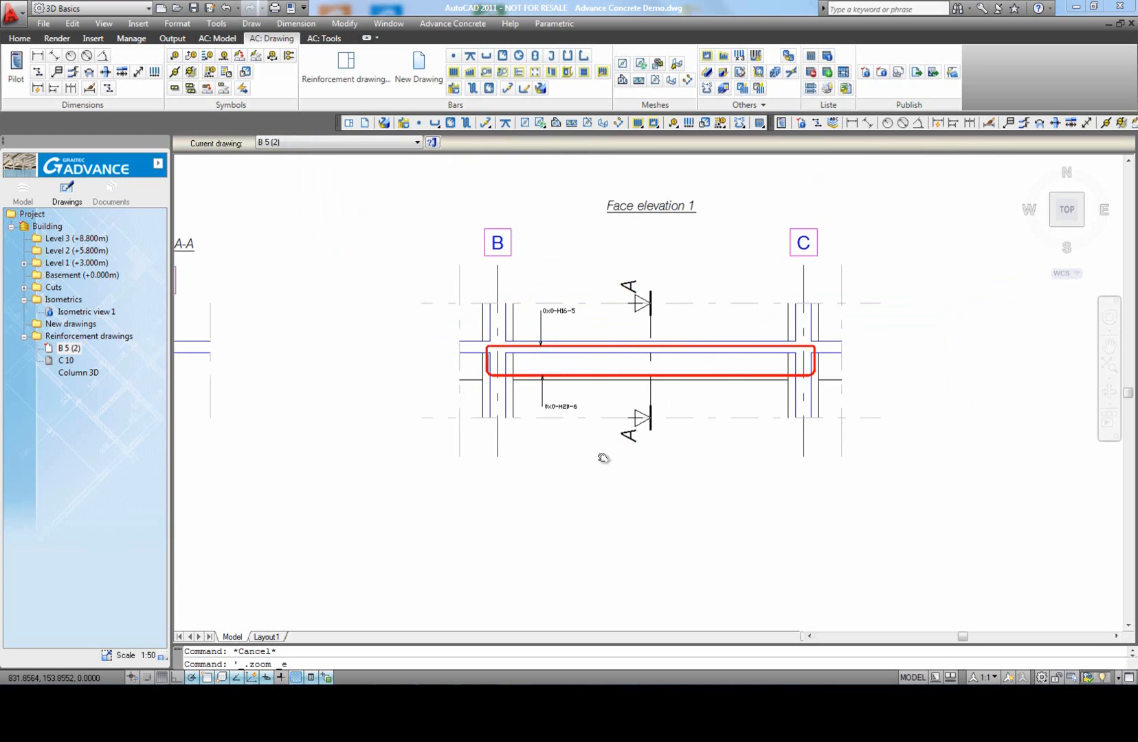
Step: Draw a Ø10 rectangular frame with 0.03 m cover and 135° hooks inside the beam in Section A-A, placing its symbol at the upper right
click(503, 58)
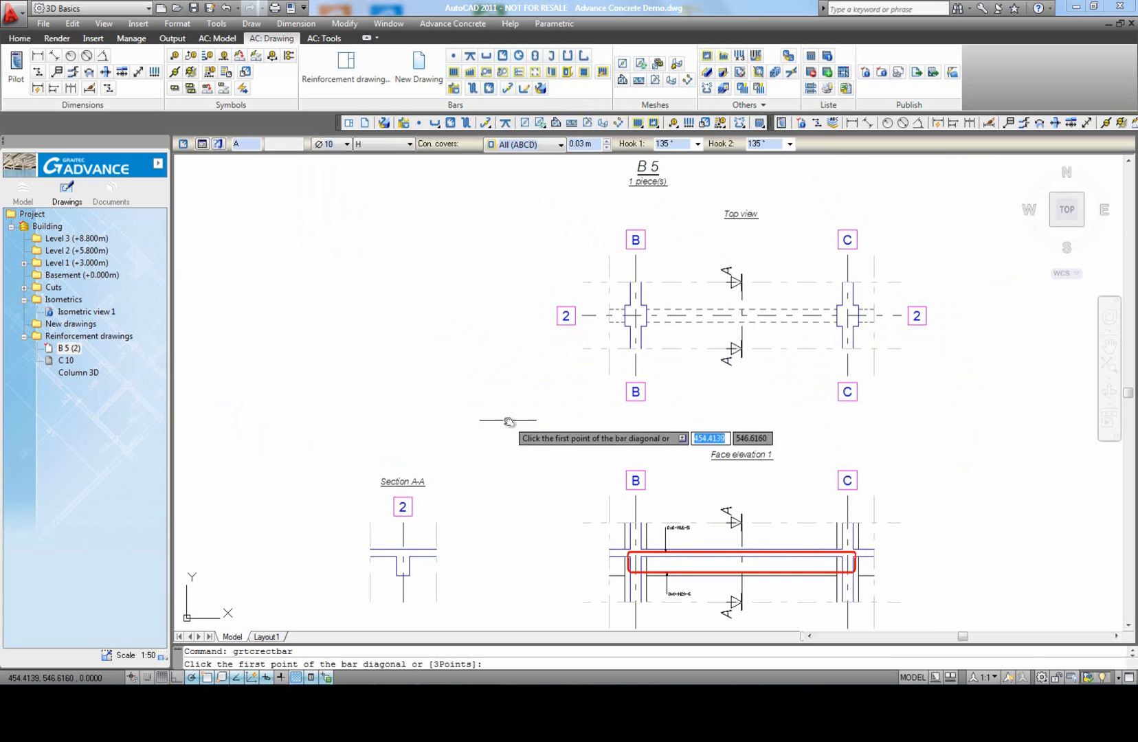
middle_drag(462, 411, 502, 315)
scroll(465, 485, up, 3)
click(410, 472)
click(431, 424)
click(466, 396)
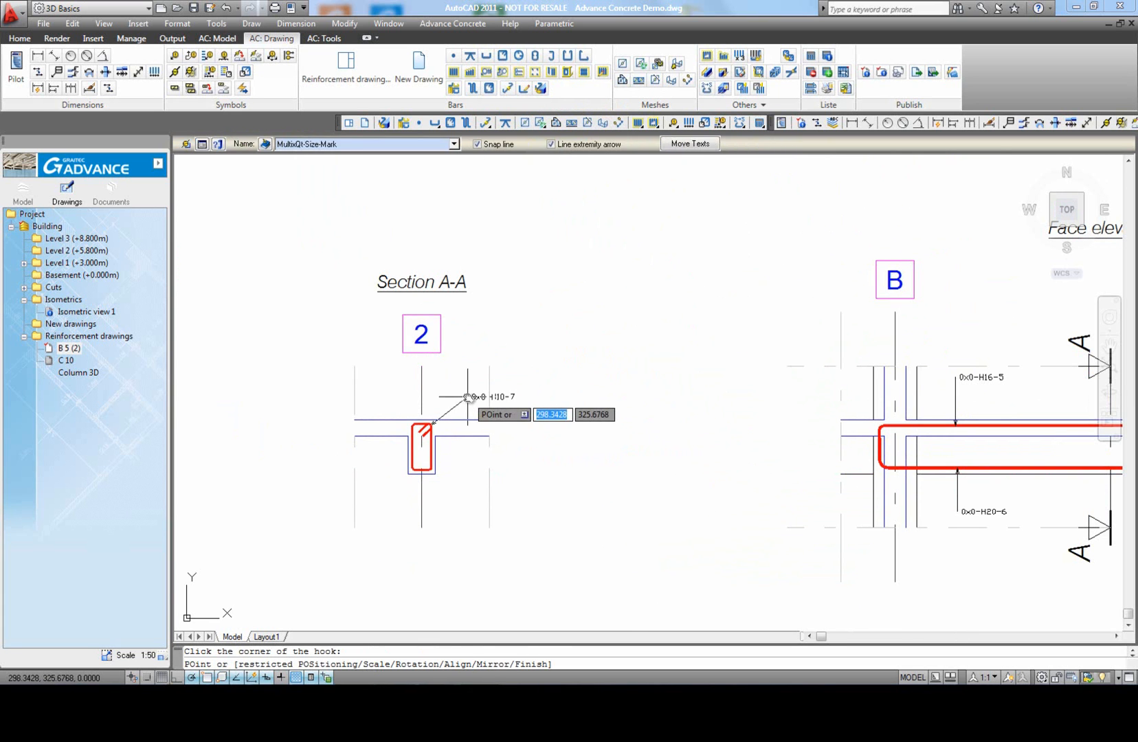
click(467, 397)
right_click(476, 395)
click(487, 407)
key(Escape)
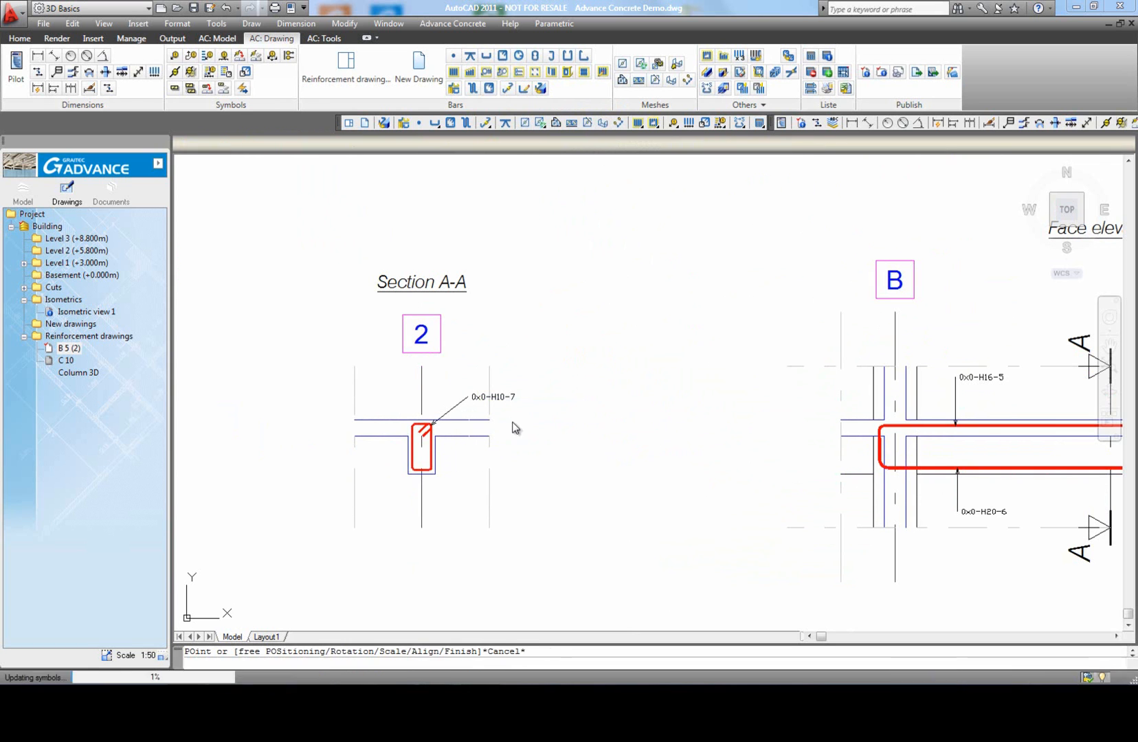
click(433, 448)
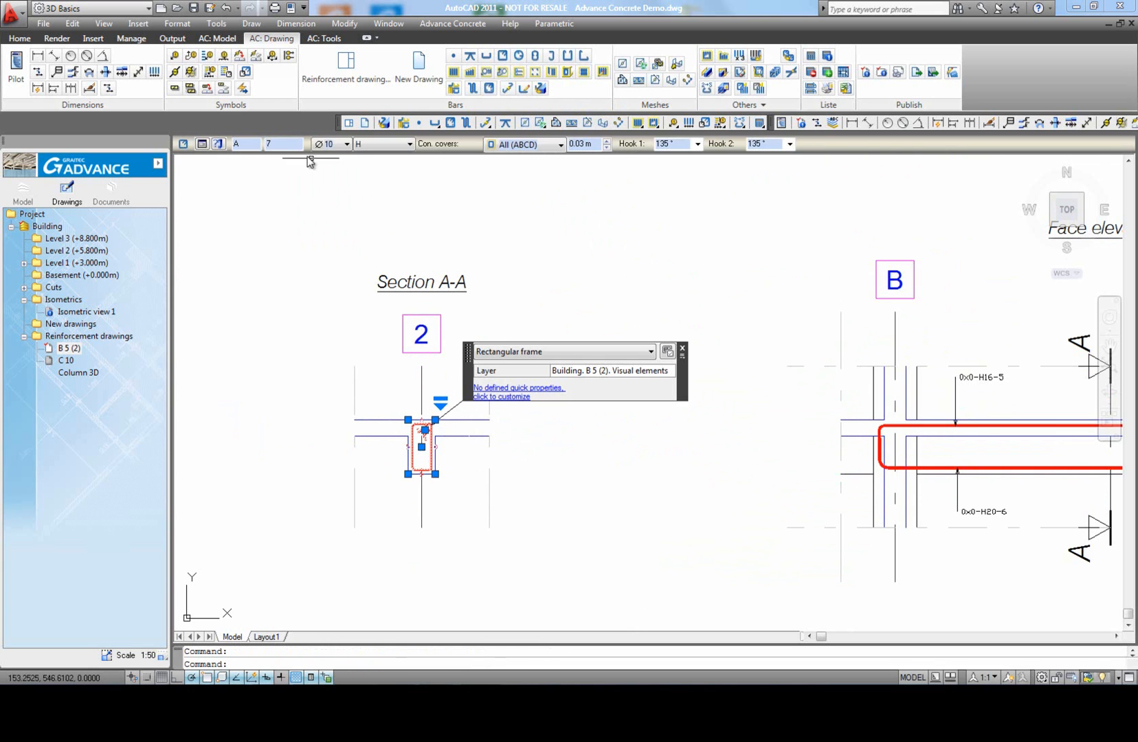
key(Escape)
Step: In the user preferences' display options, highlight not-distributed bars in Color 72
middle_drag(592, 541, 548, 467)
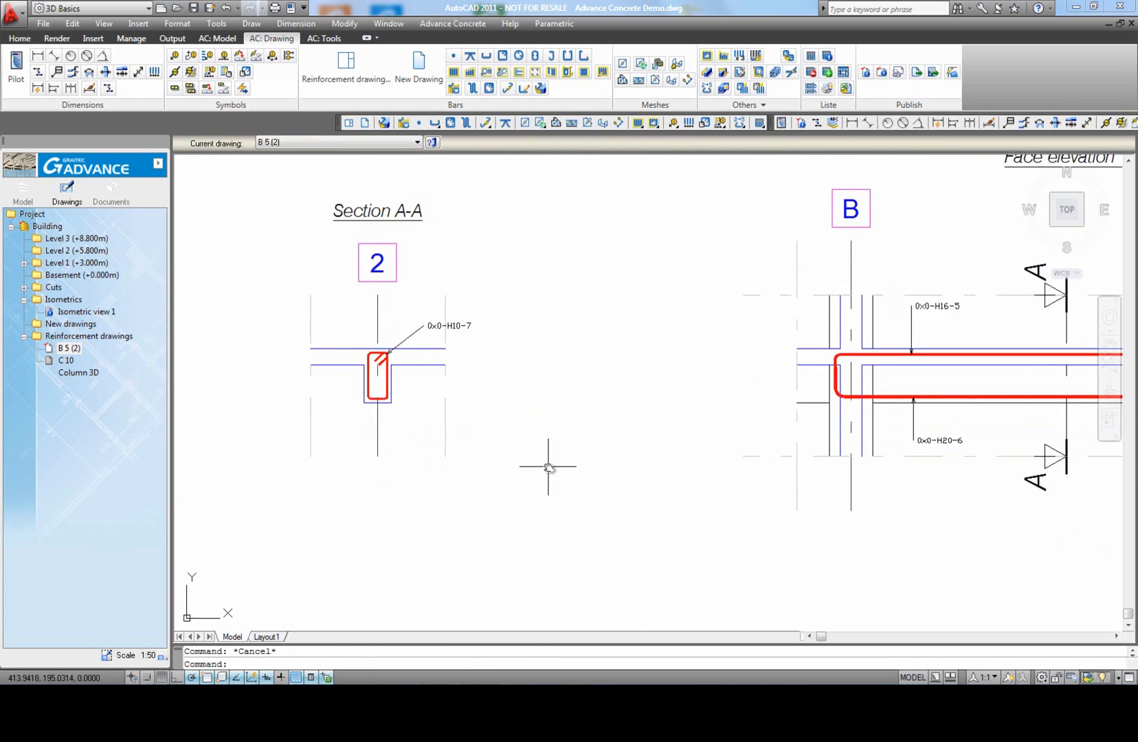
click(68, 348)
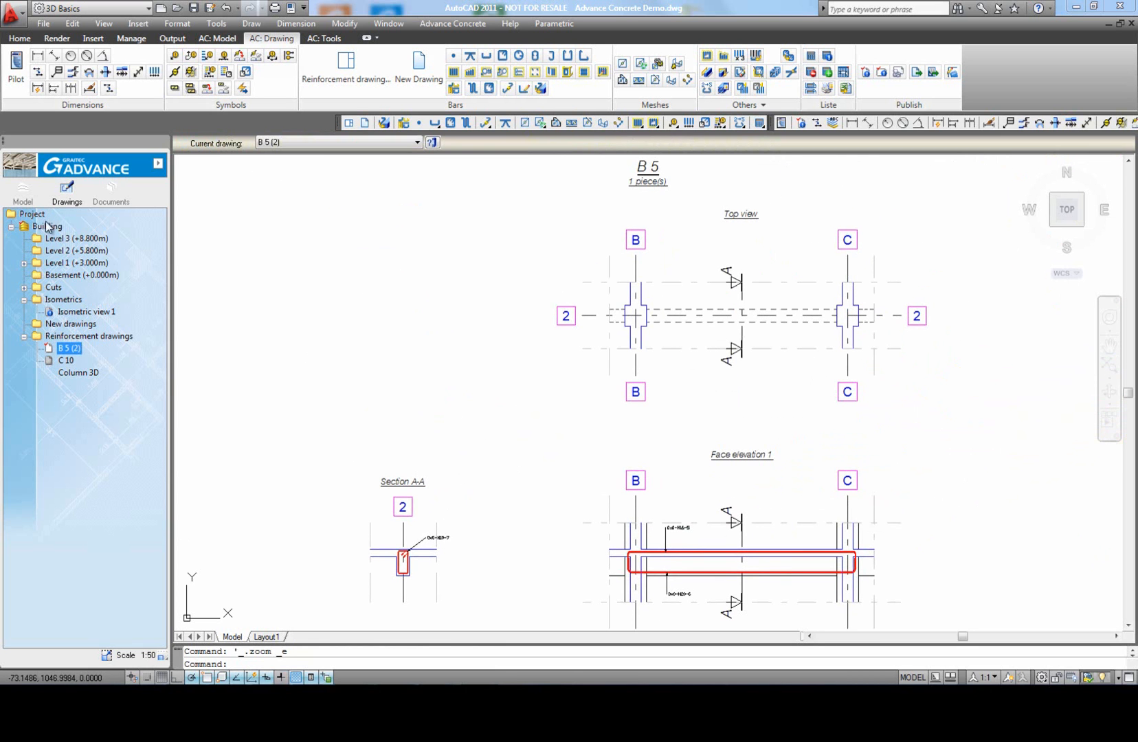
right_click(39, 221)
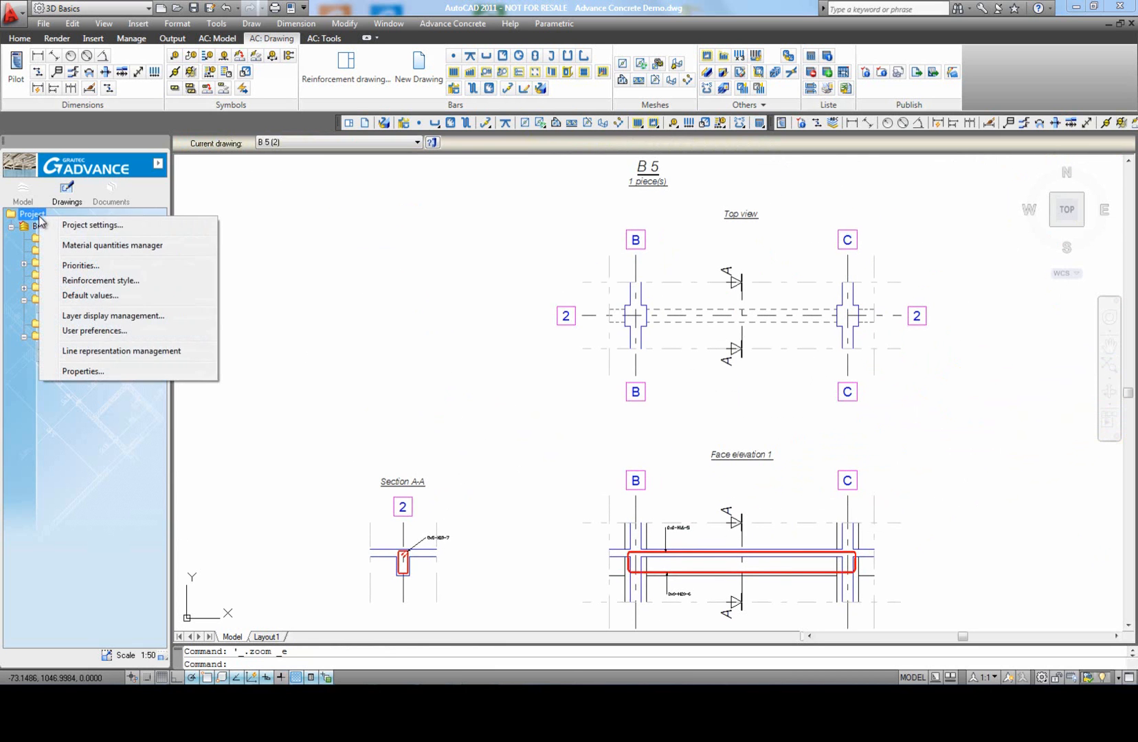
click(102, 334)
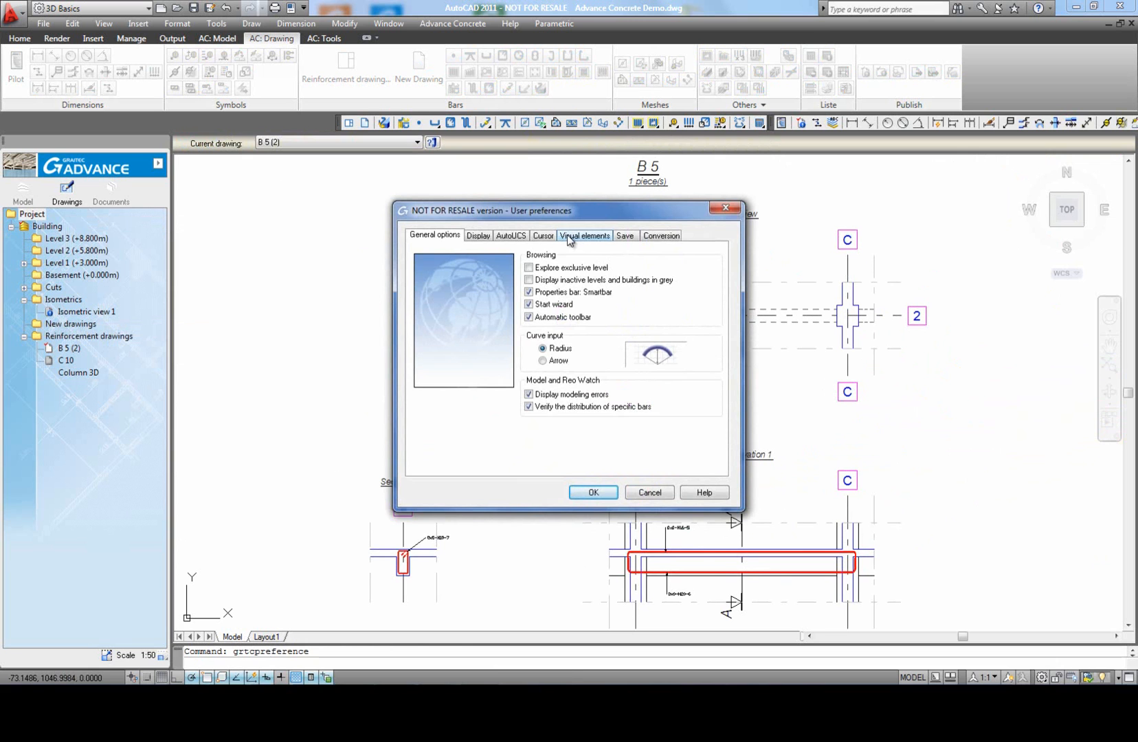
click(479, 236)
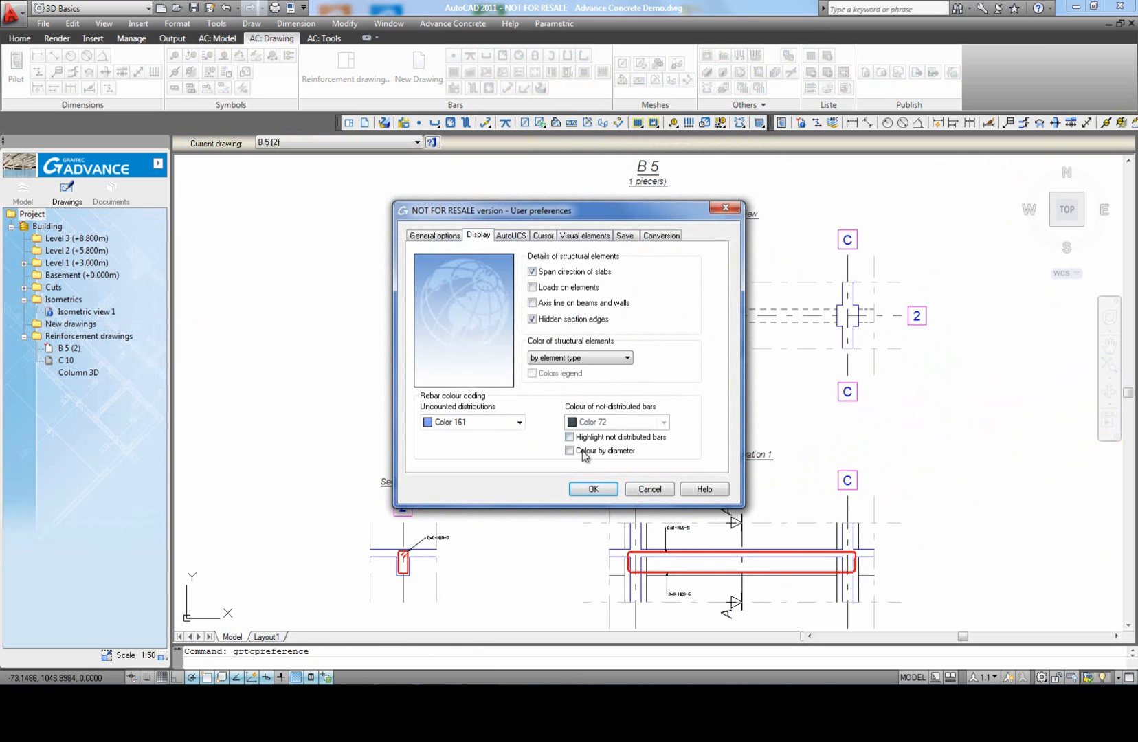
click(593, 488)
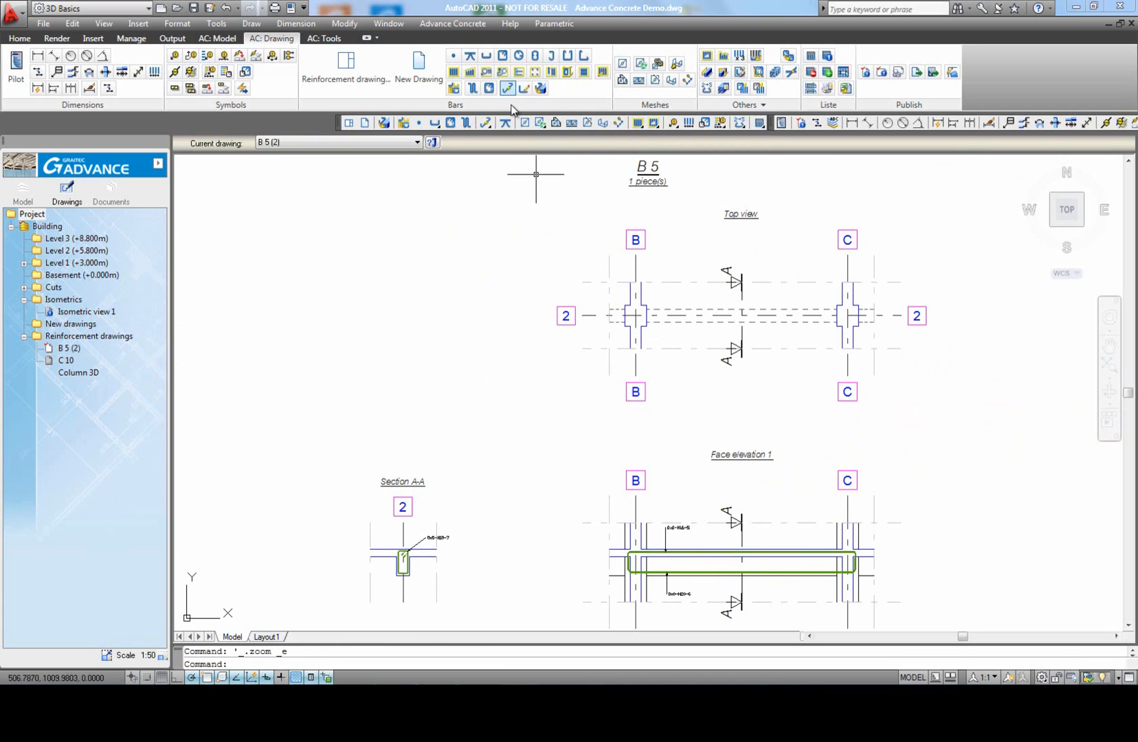
Step: Create a free distribution of the beam's upper Ø16 bar, placing it at the two upper inside corners of the frame in Section A-A
click(537, 77)
middle_drag(621, 546, 625, 452)
scroll(625, 453, up, 5)
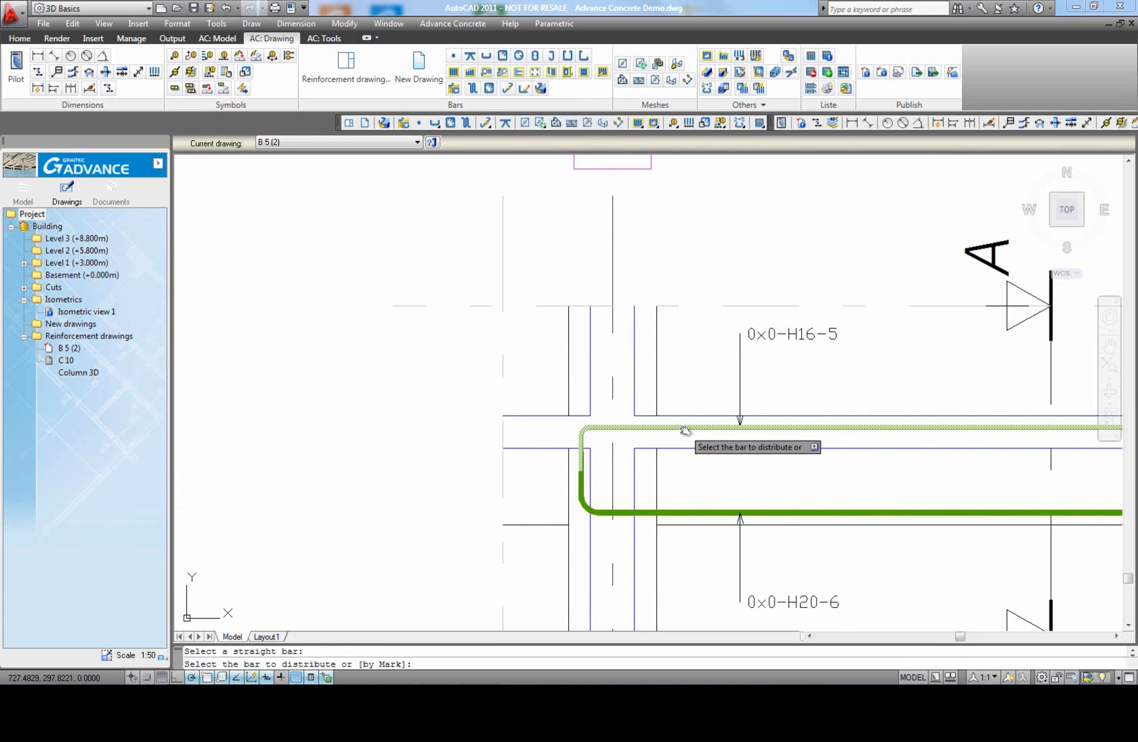
click(681, 433)
scroll(683, 437, down, 5)
scroll(458, 416, up, 10)
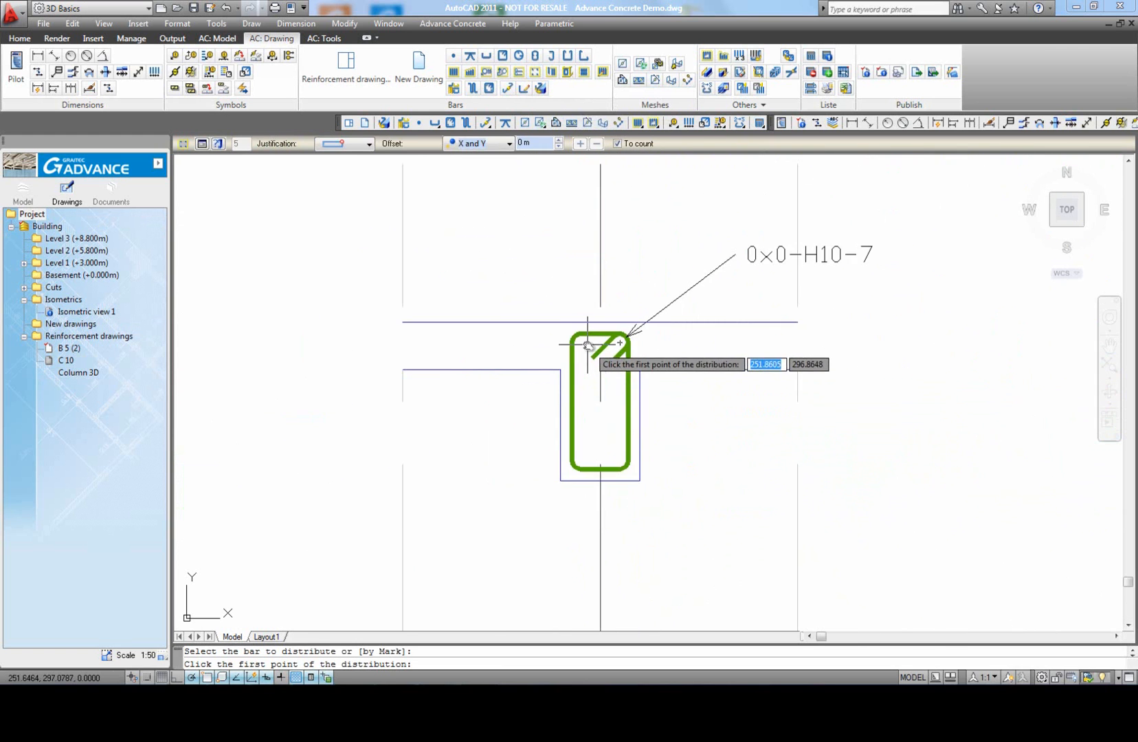
click(577, 342)
click(657, 343)
key(Return)
scroll(687, 393, down, 6)
Step: Create a free distribution of the beam's lower Ø20 bar, placing it at the two lower inside corners of the frame in Section A-A
middle_click(733, 432)
middle_click(733, 433)
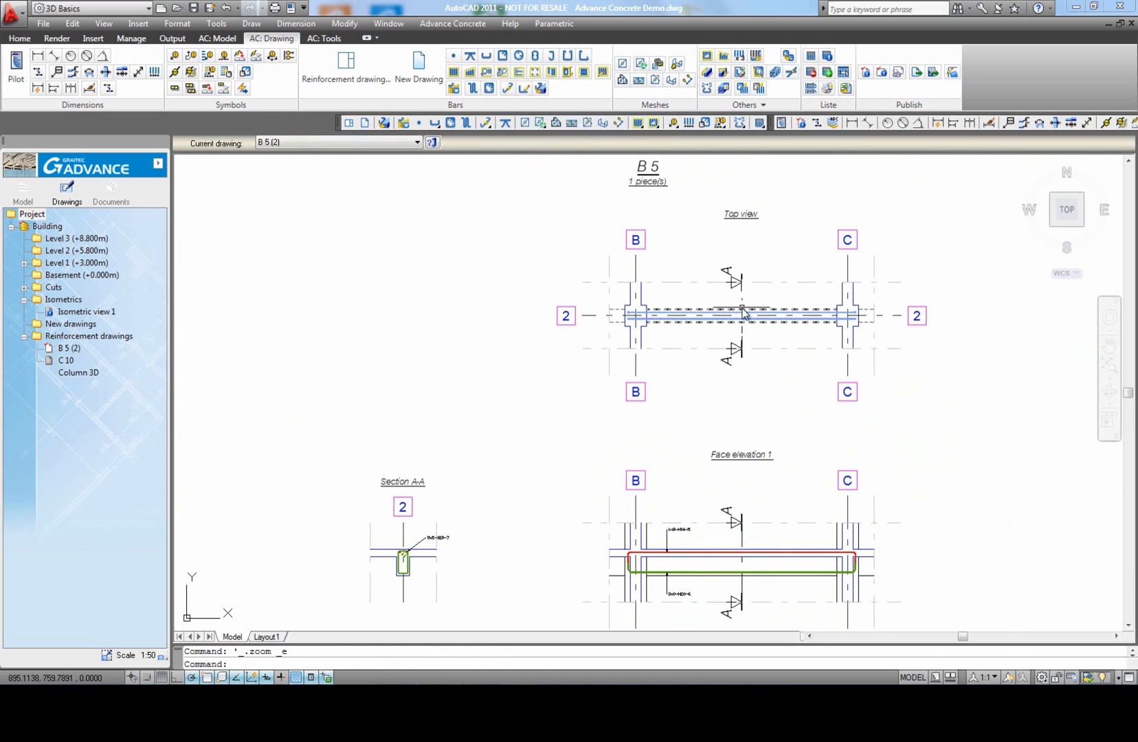
click(537, 77)
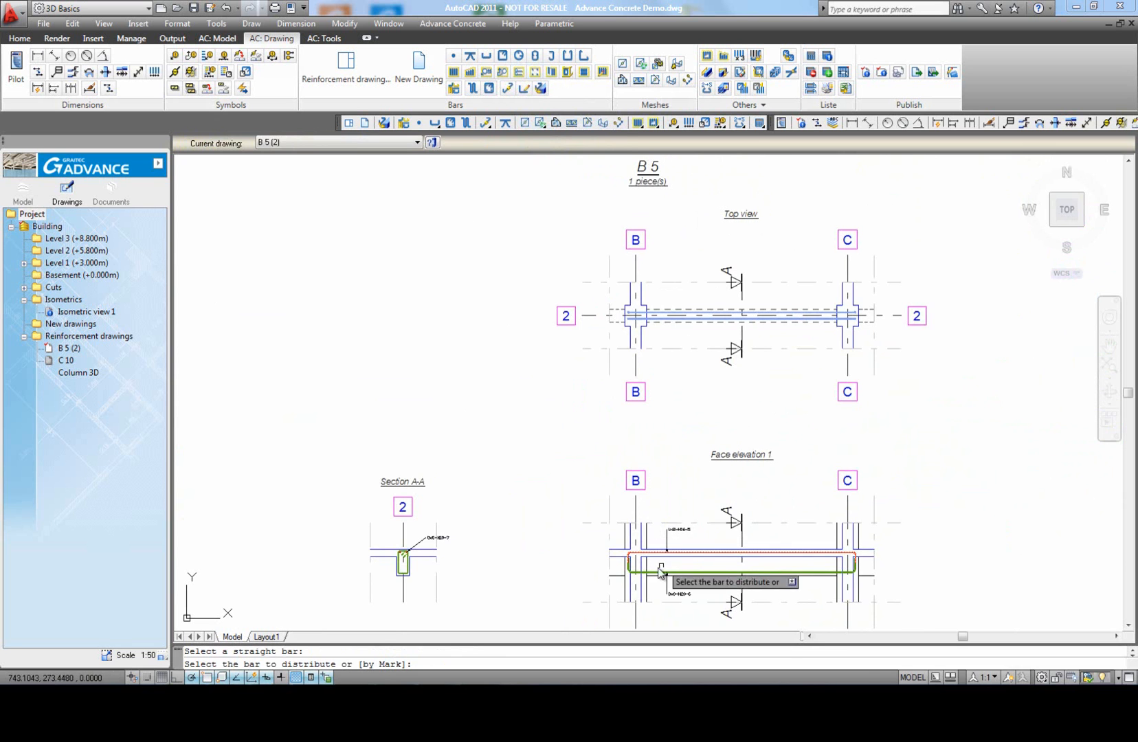
scroll(648, 573, up, 2)
click(656, 572)
middle_drag(657, 577, 778, 484)
scroll(426, 440, up, 3)
click(404, 437)
click(445, 439)
scroll(563, 437, down, 3)
key(Return)
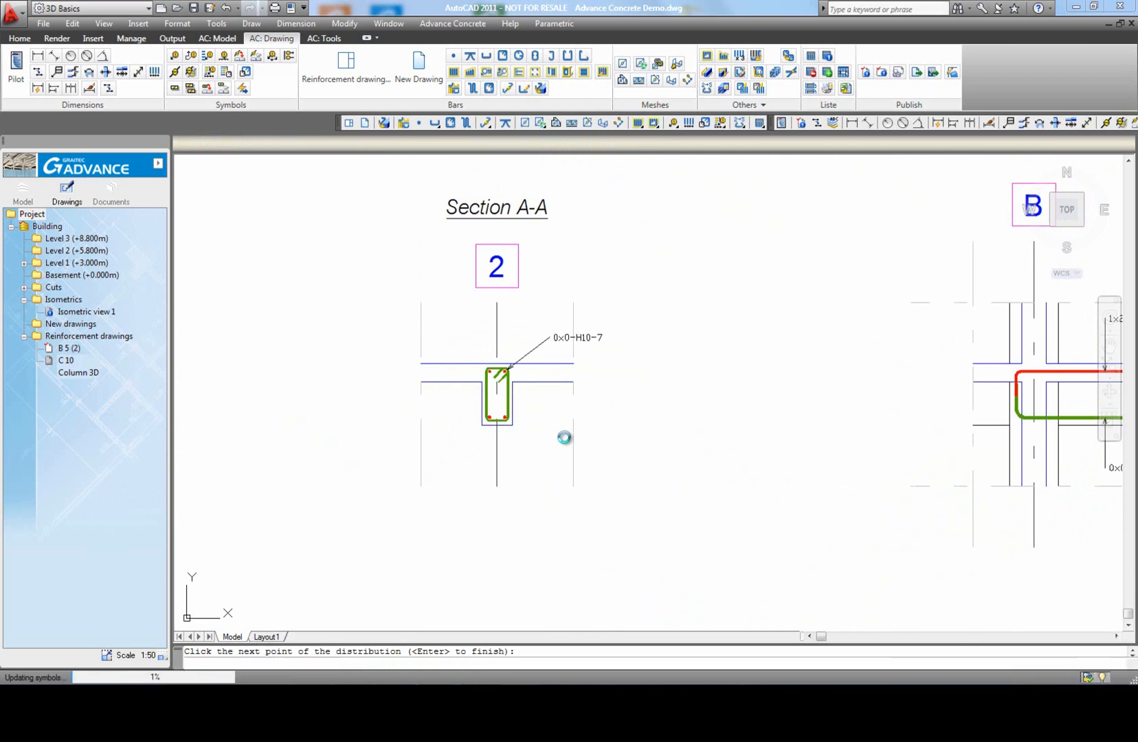
Step: Distribute the rectangular frame linearly along the beam in Face elevation 1 between columns B and C, with 0.2 m spacing and 0.1 m end offsets
middle_click(628, 409)
middle_click(627, 408)
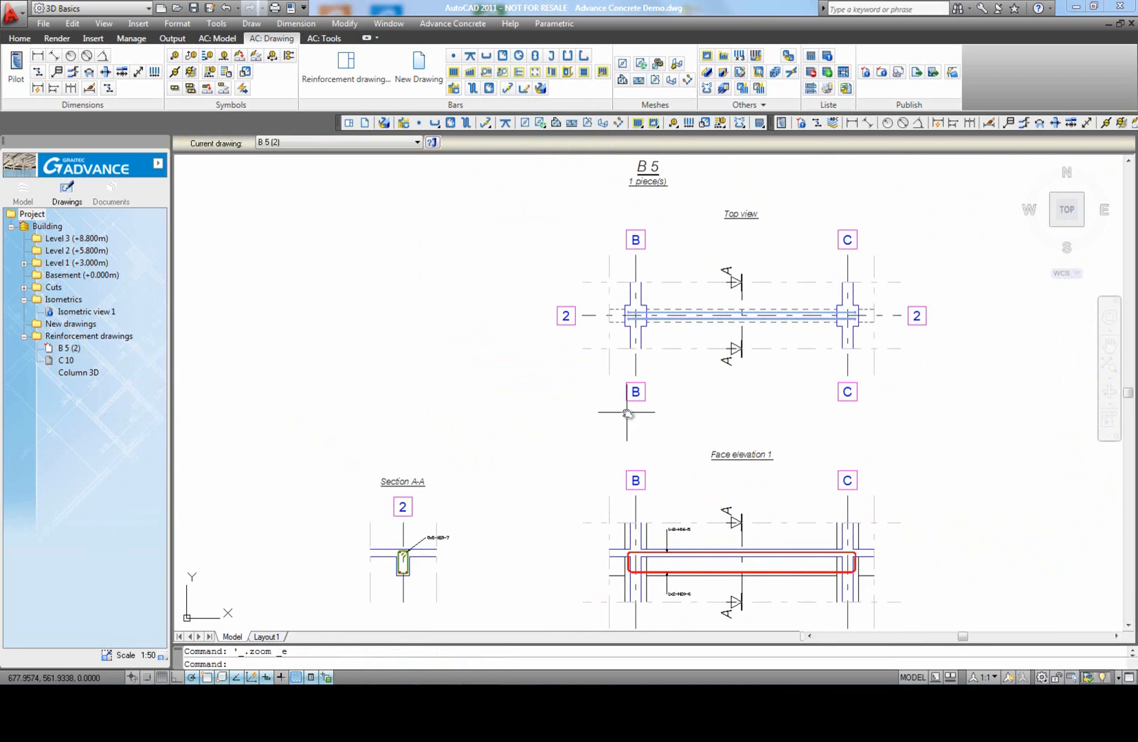
click(454, 73)
scroll(457, 473, up, 2)
scroll(457, 473, up, 2)
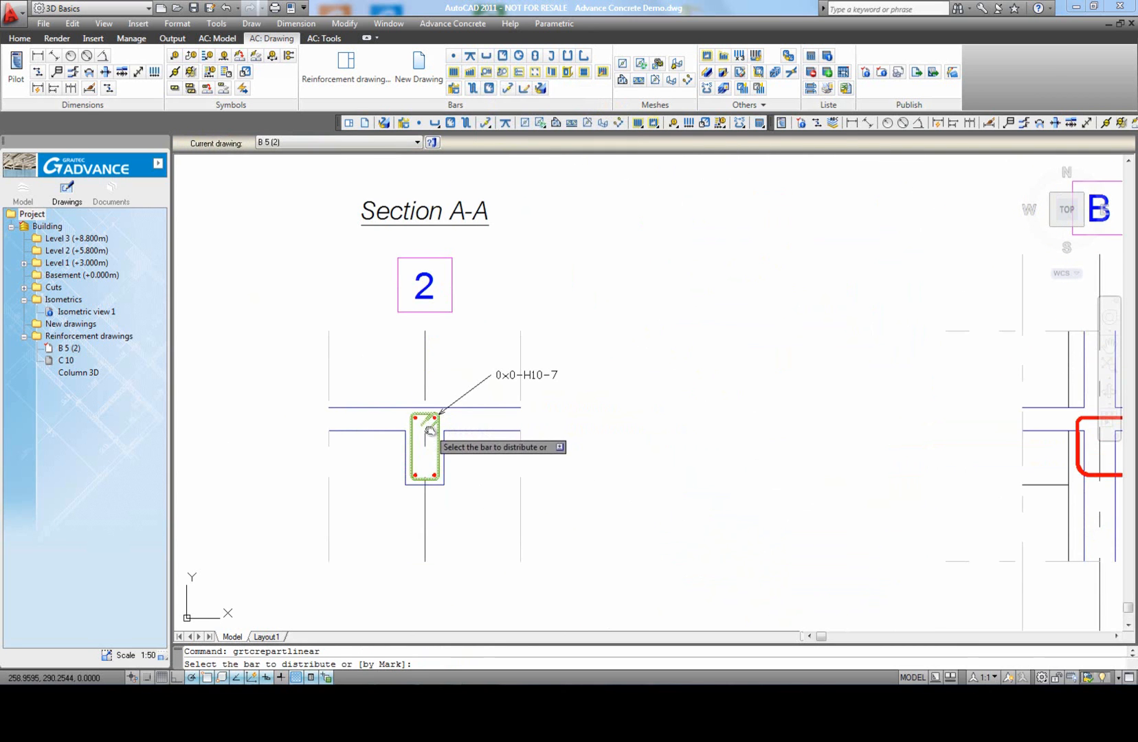
click(437, 437)
click(452, 443)
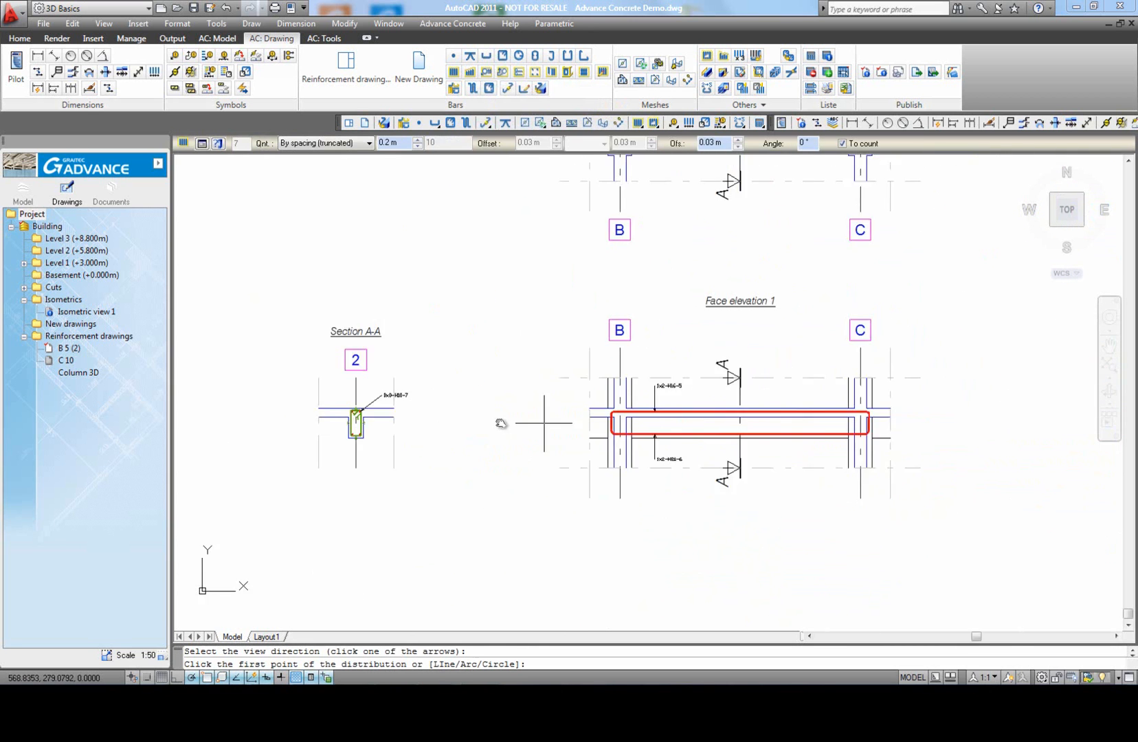
click(561, 432)
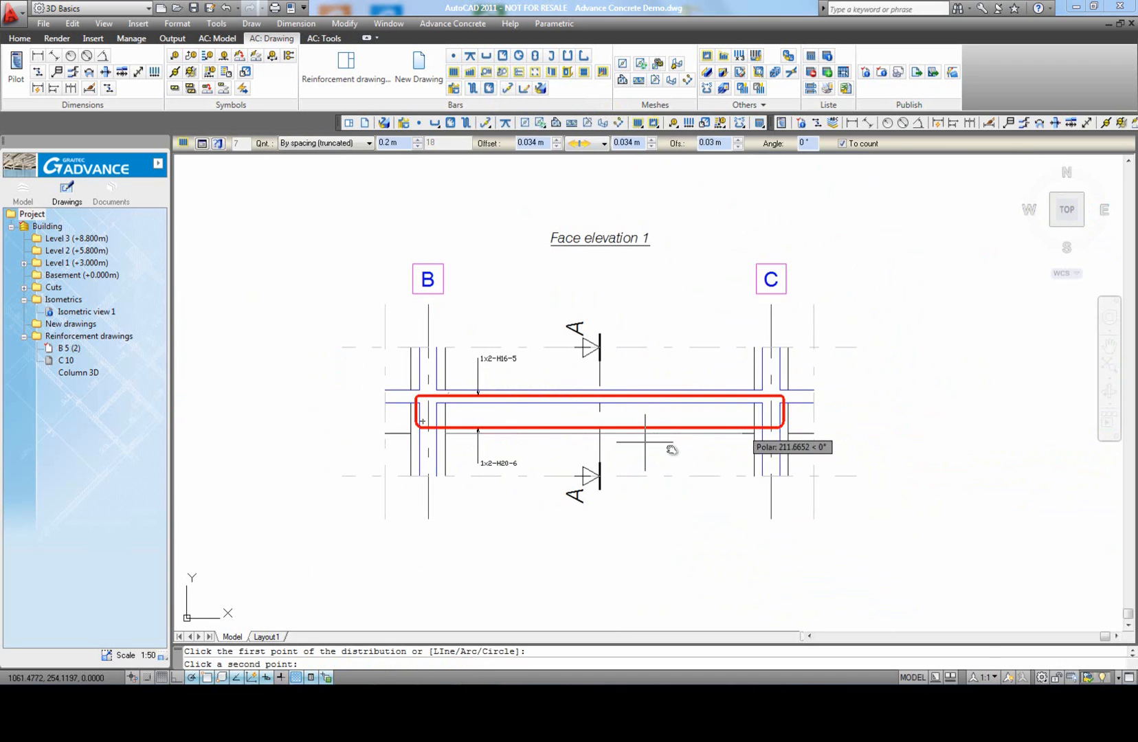
click(750, 434)
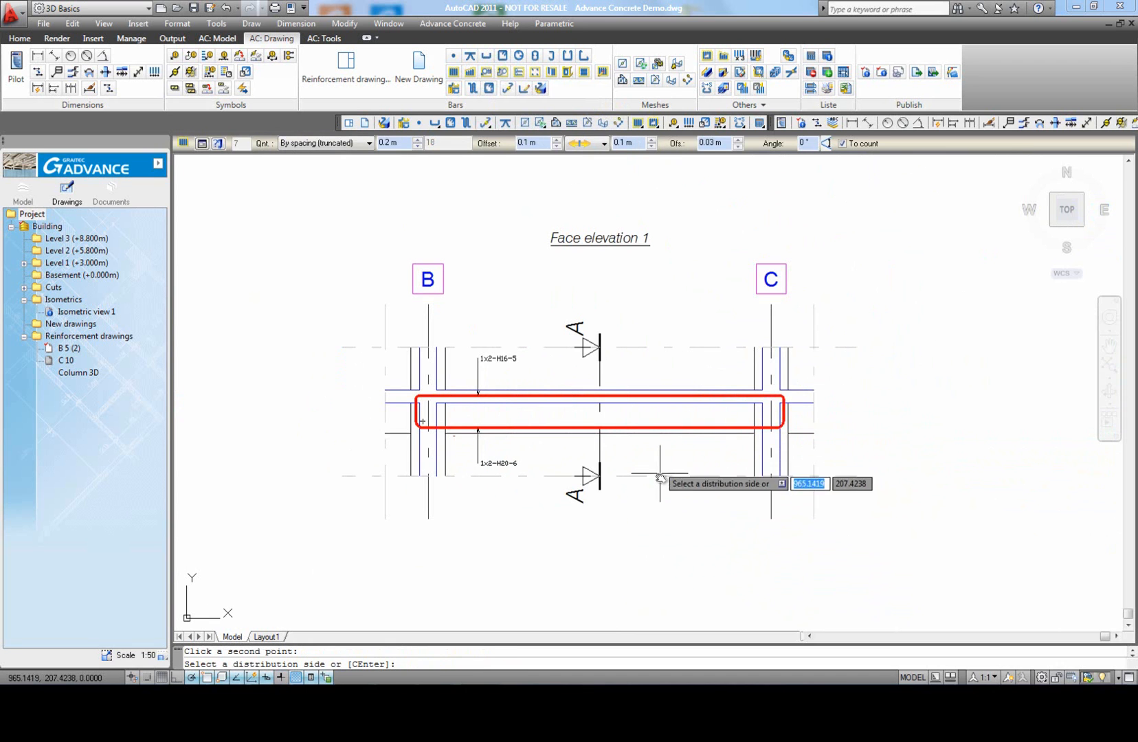
click(644, 362)
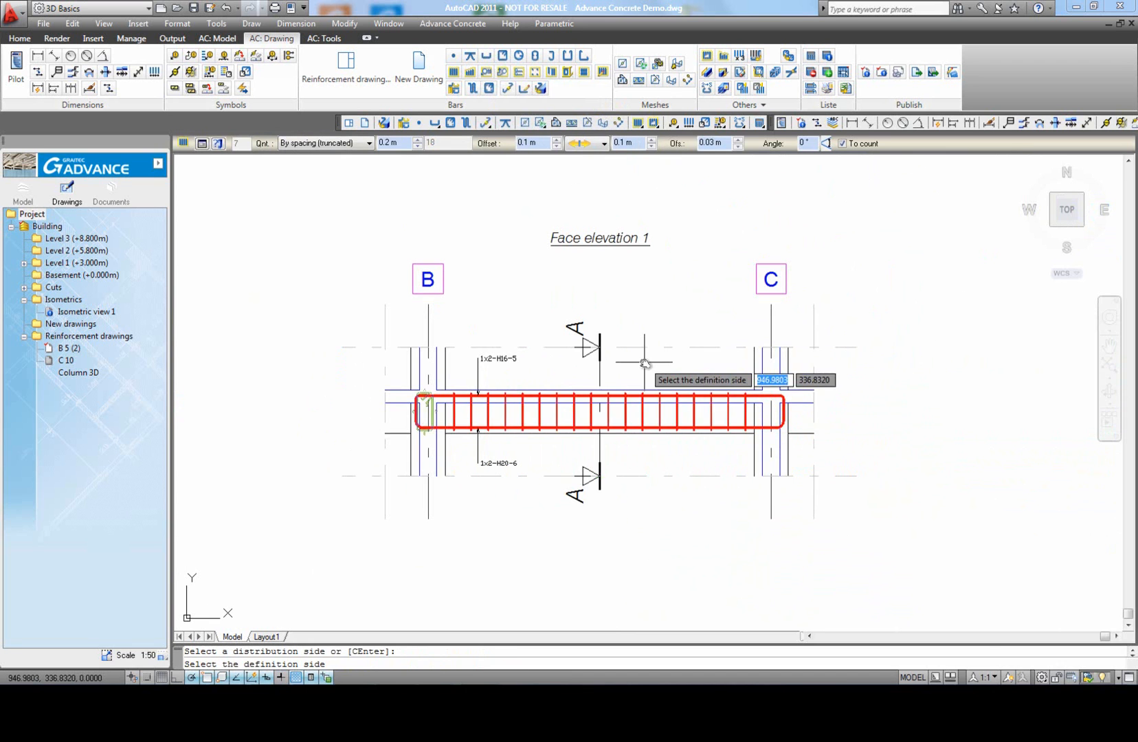
click(644, 362)
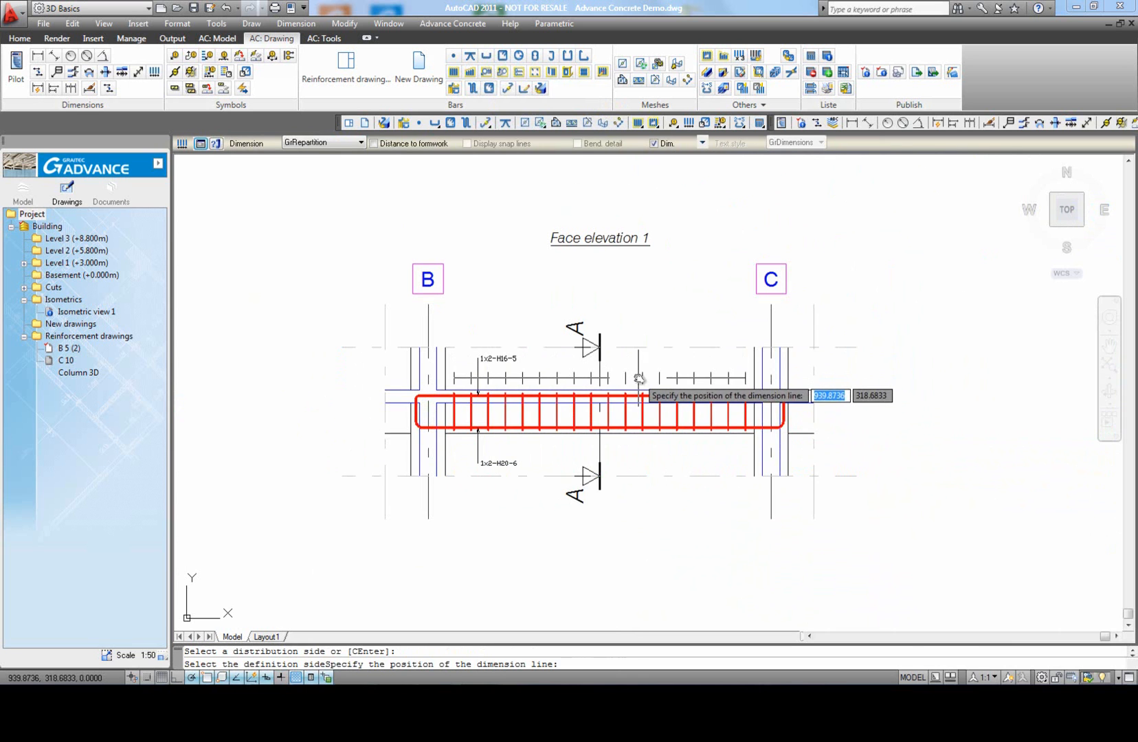
Step: Place the frame distribution's dimension line and bar symbol above the beam in Face elevation 1
click(632, 362)
click(633, 362)
scroll(646, 382, up, 2)
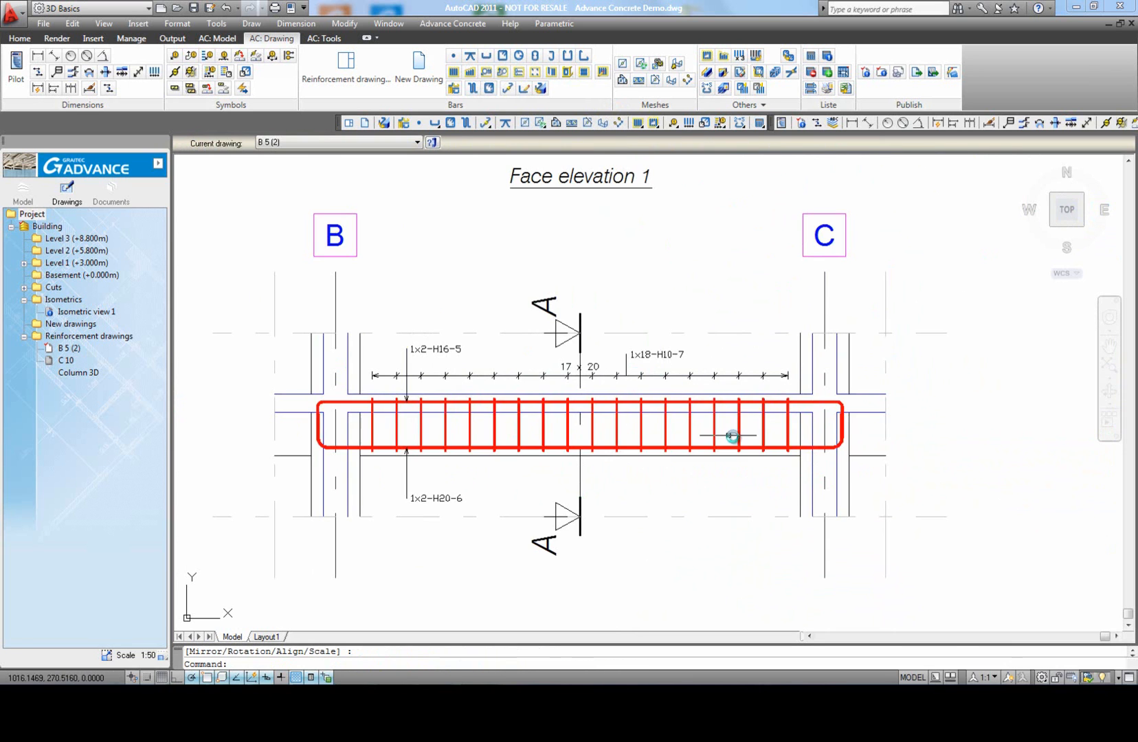
Step: Set the frame distribution's spacing to 0.15 m in Face elevation 1
middle_drag(666, 436, 681, 428)
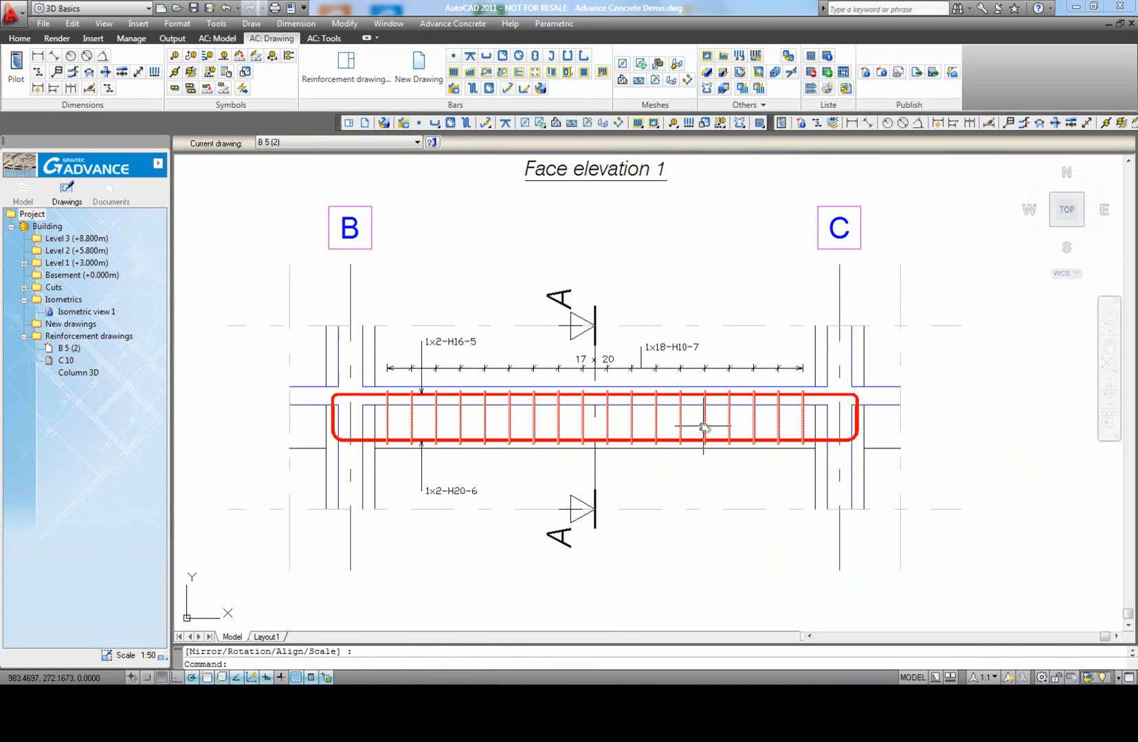
click(704, 426)
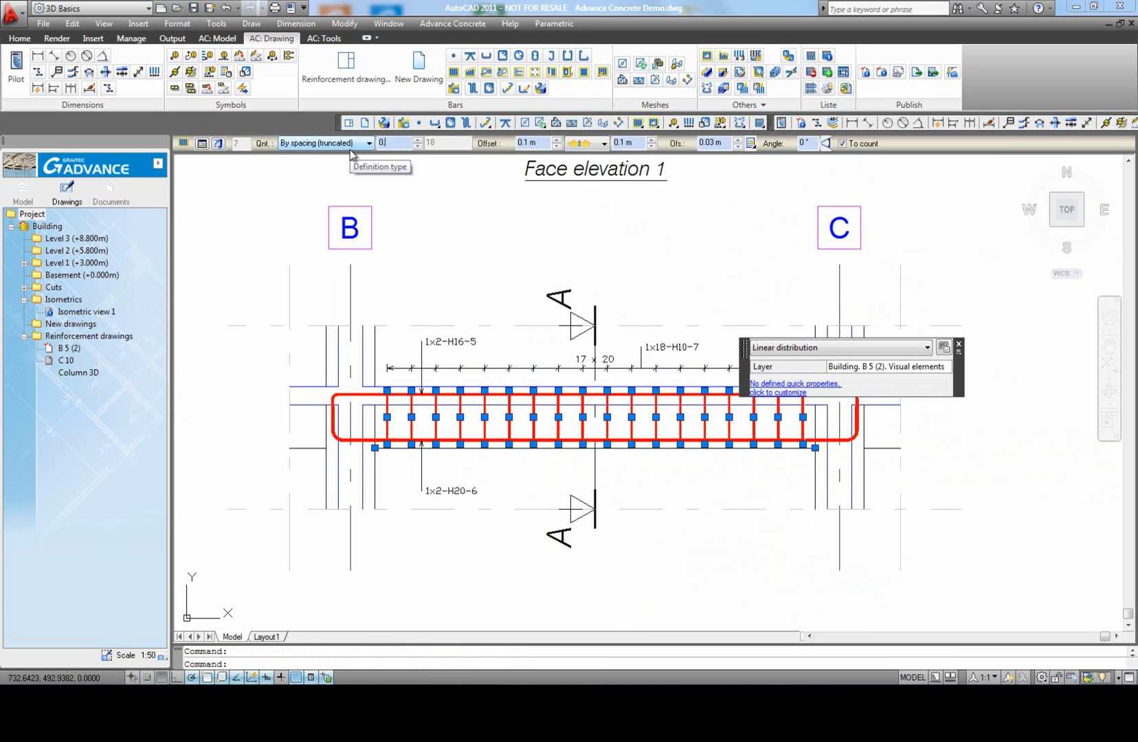
key(Return)
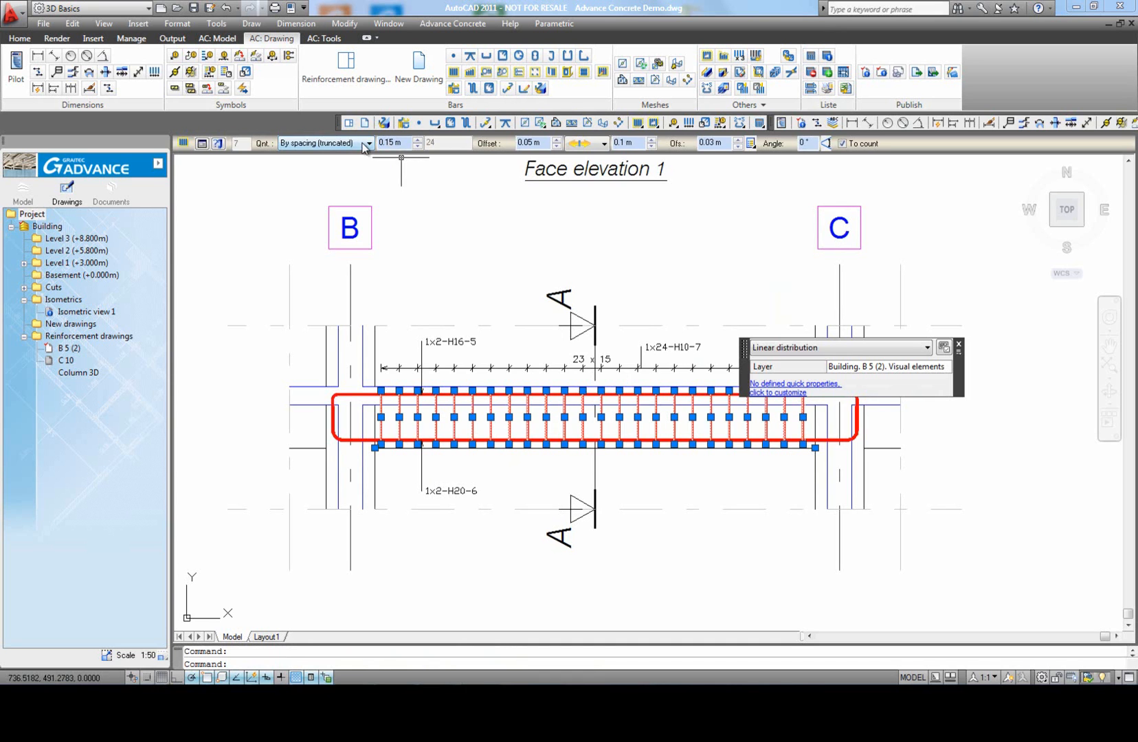
Step: Define the frame distribution by quantity with the spacing pattern 5x0.15 8x0.25 5x0.15
click(362, 144)
click(328, 183)
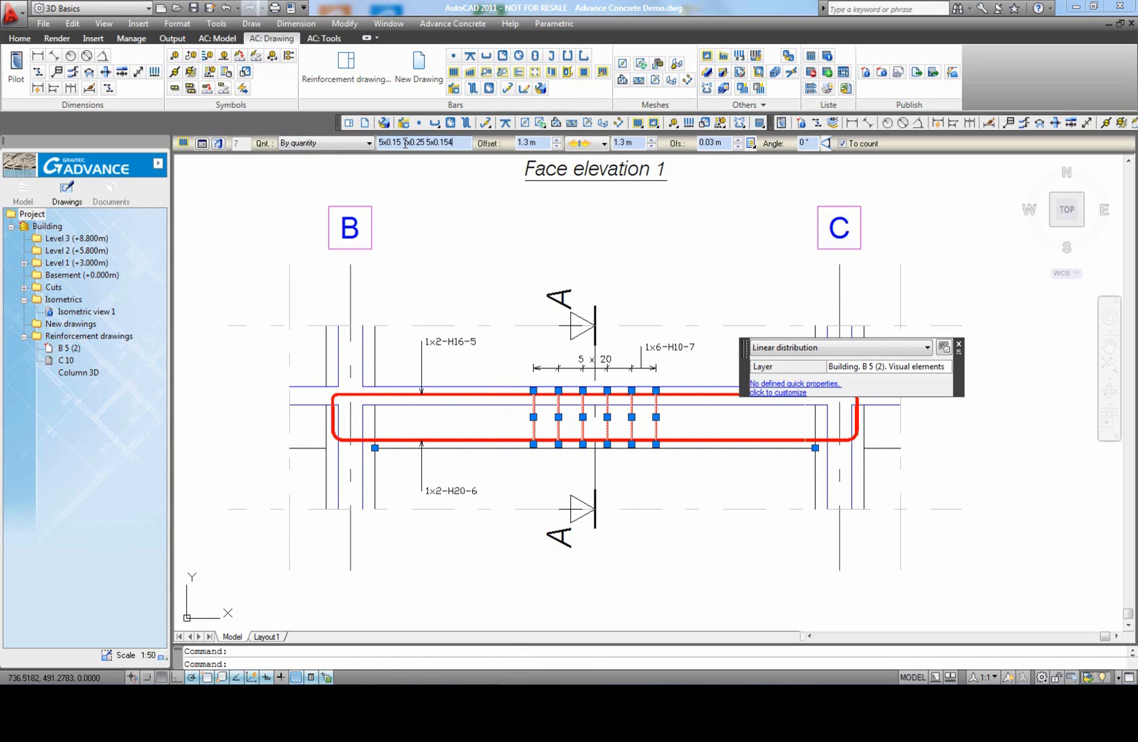
key(Return)
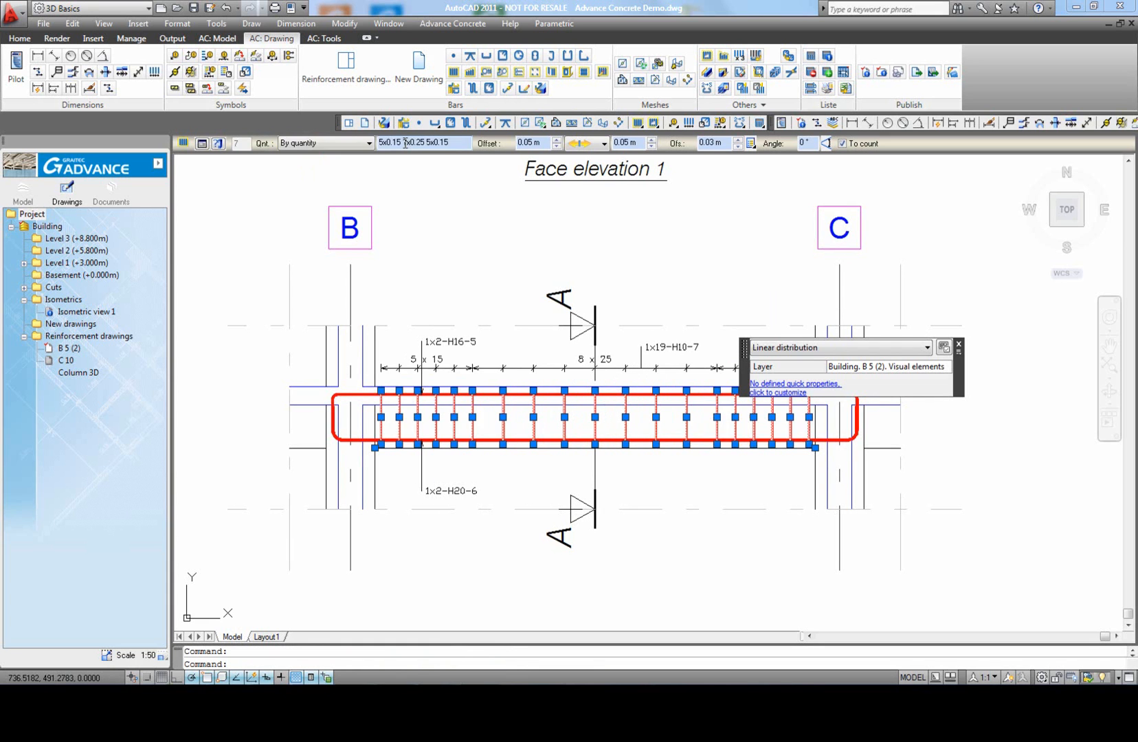
key(Escape)
Step: Extract the bending details of all bars in the beam drawing and place them below Section A-A and Face elevation 1
middle_click(863, 409)
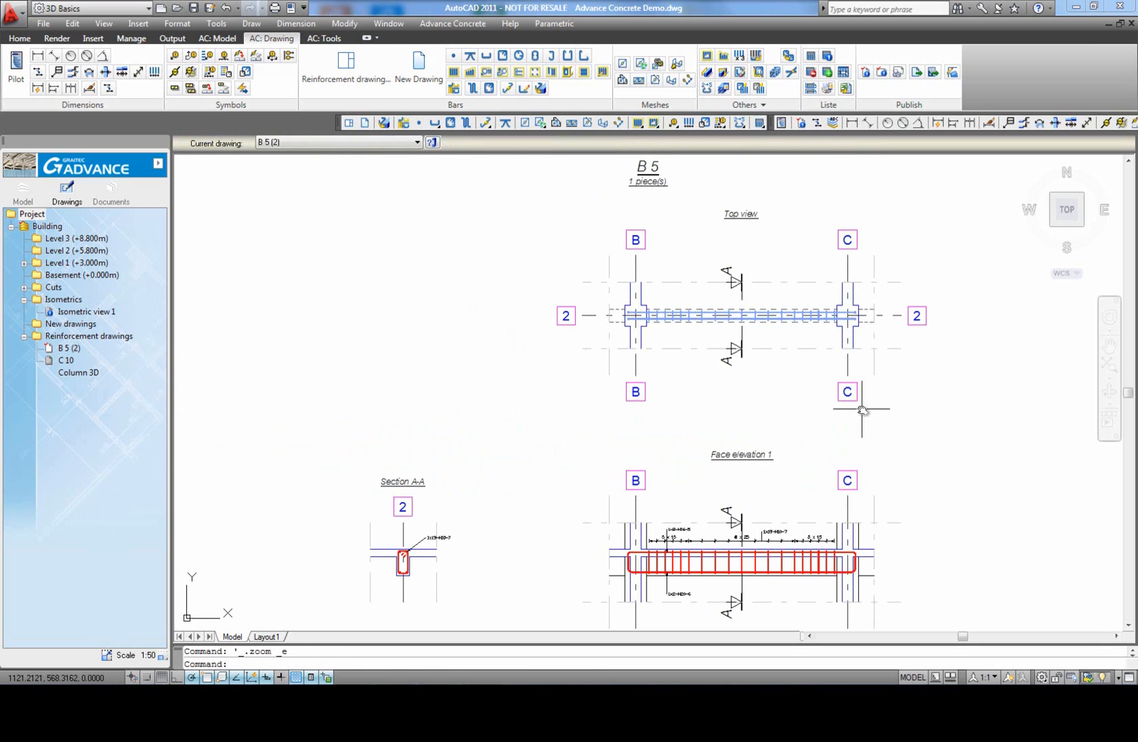
click(226, 71)
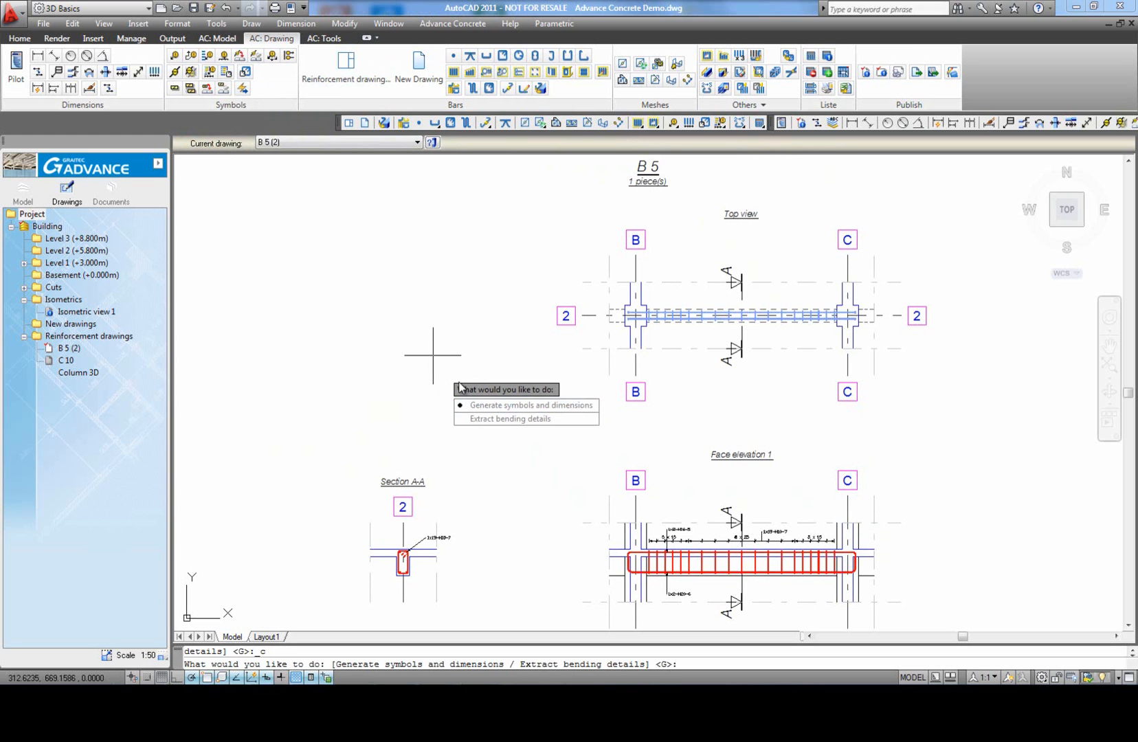
click(503, 419)
scroll(347, 202, down, 5)
click(733, 442)
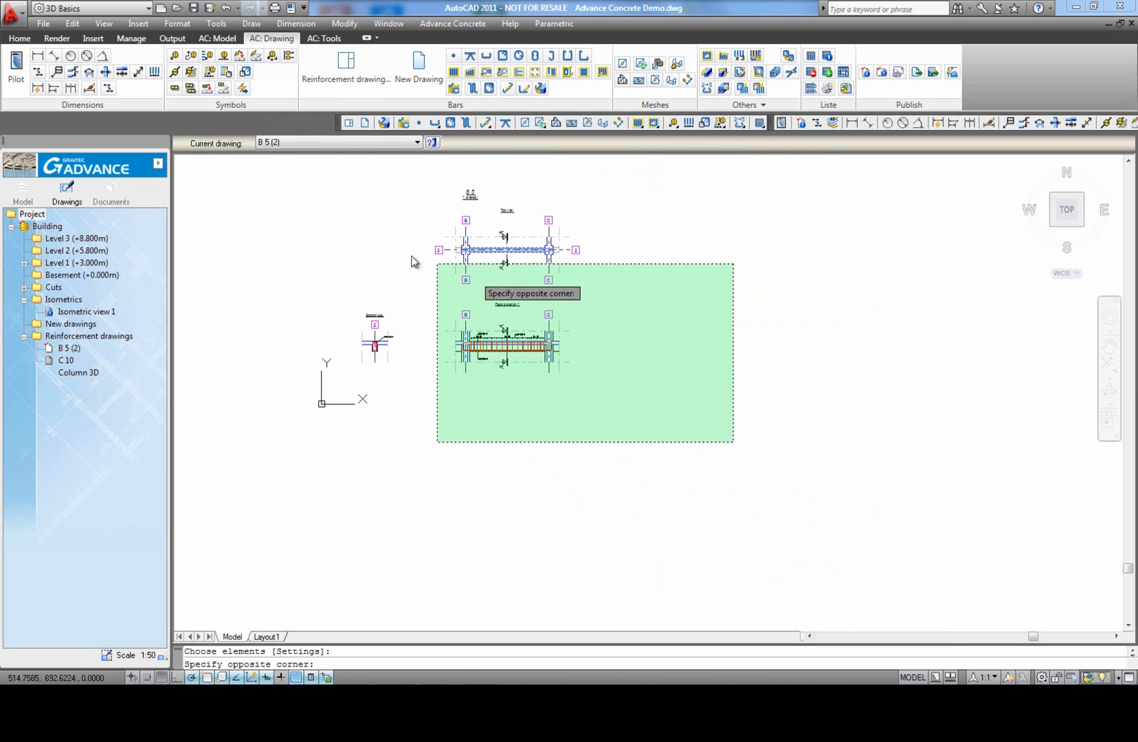
click(327, 222)
key(Return)
scroll(363, 358, up, 2)
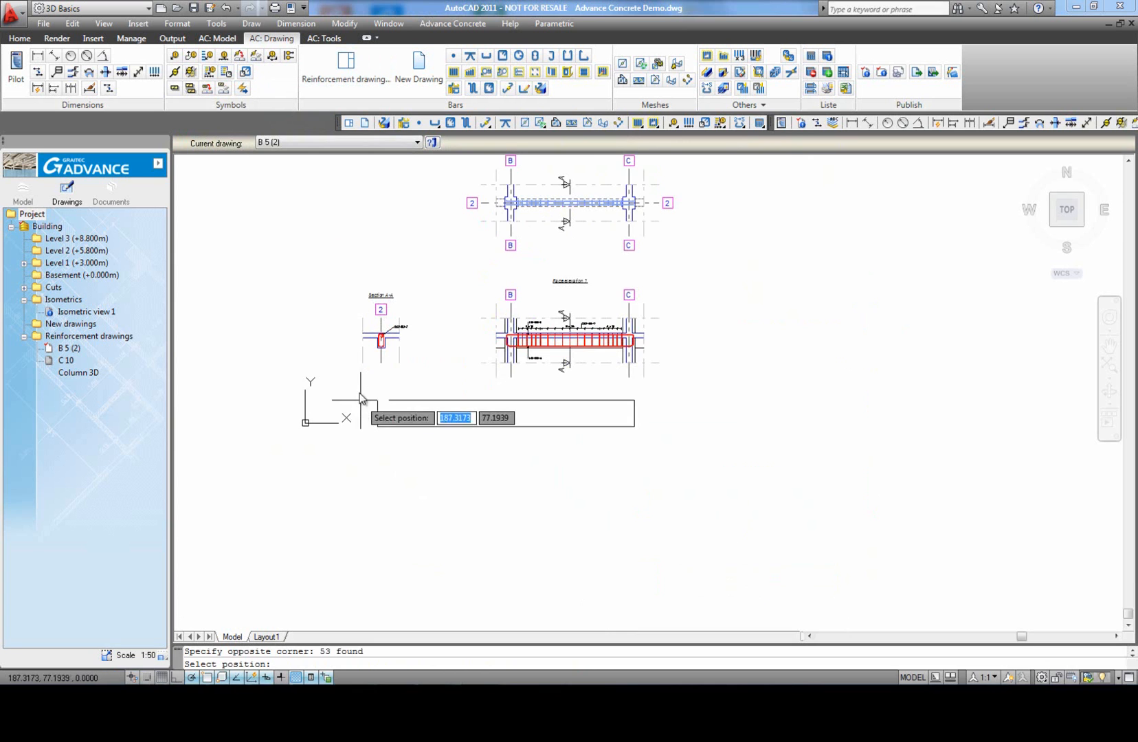
click(359, 396)
scroll(570, 405, up, 5)
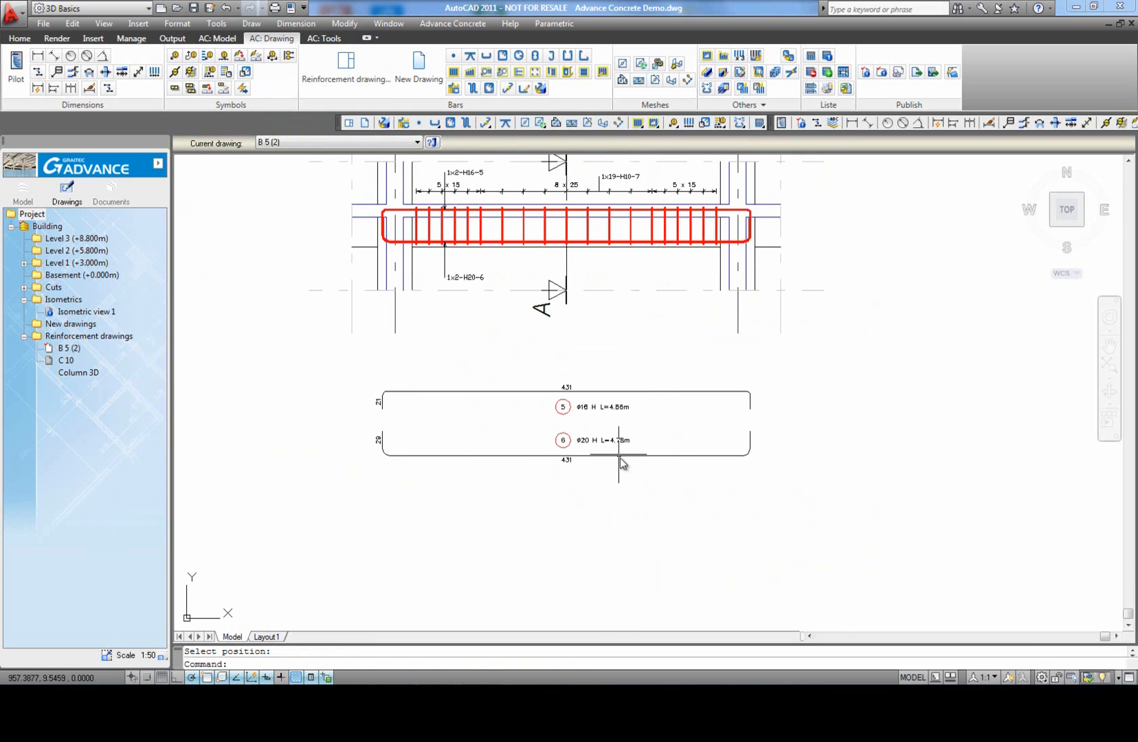
middle_drag(309, 445, 639, 371)
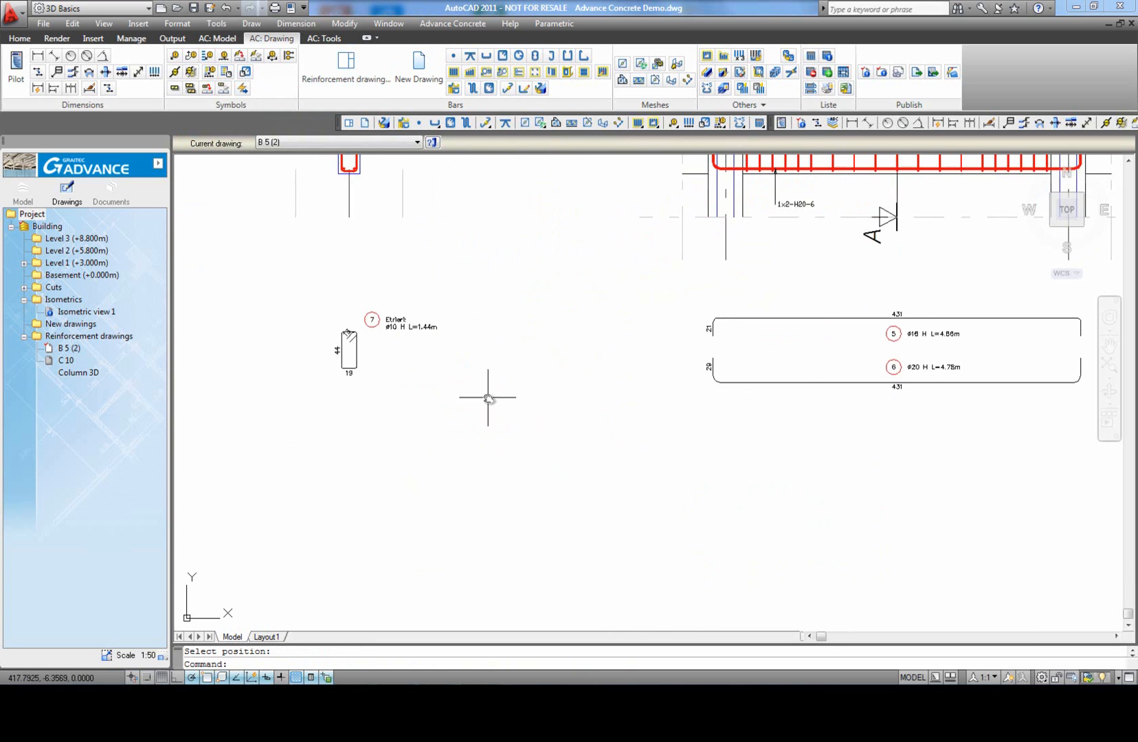
Step: Run a clash check on the whole beam drawing with 0 m tolerance, excluding diameters below Ø6, and show the clash in 3D
middle_click(426, 362)
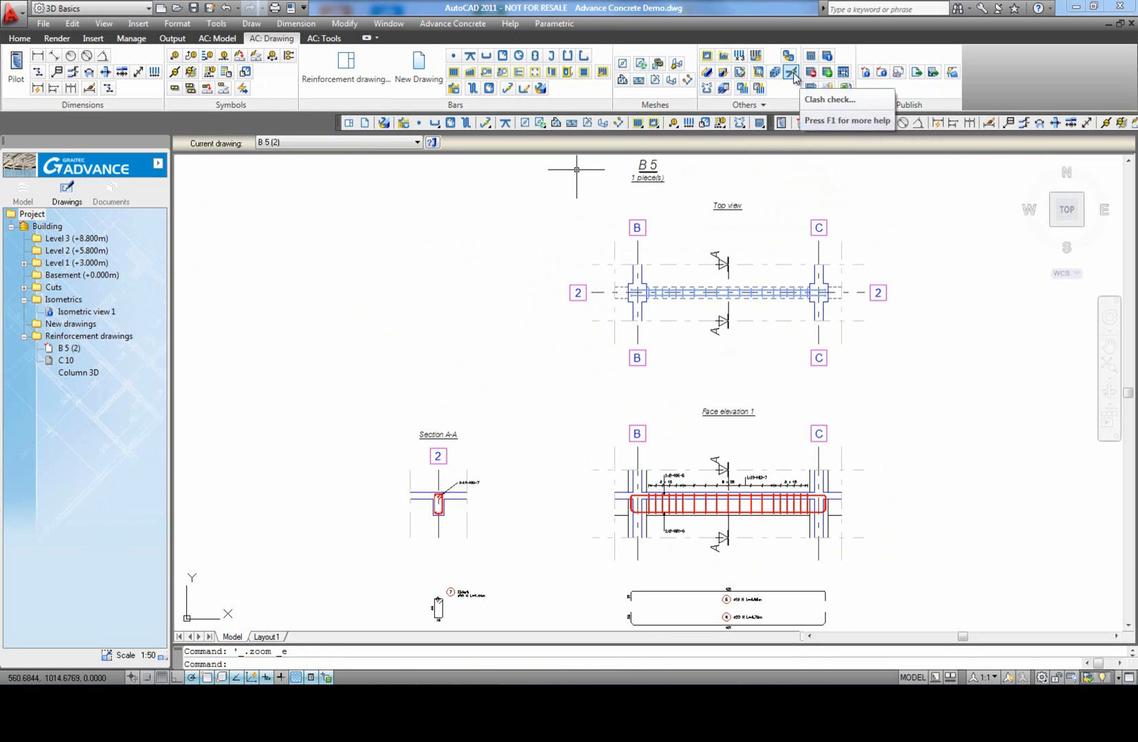
scroll(547, 378, down, 4)
click(822, 530)
click(433, 261)
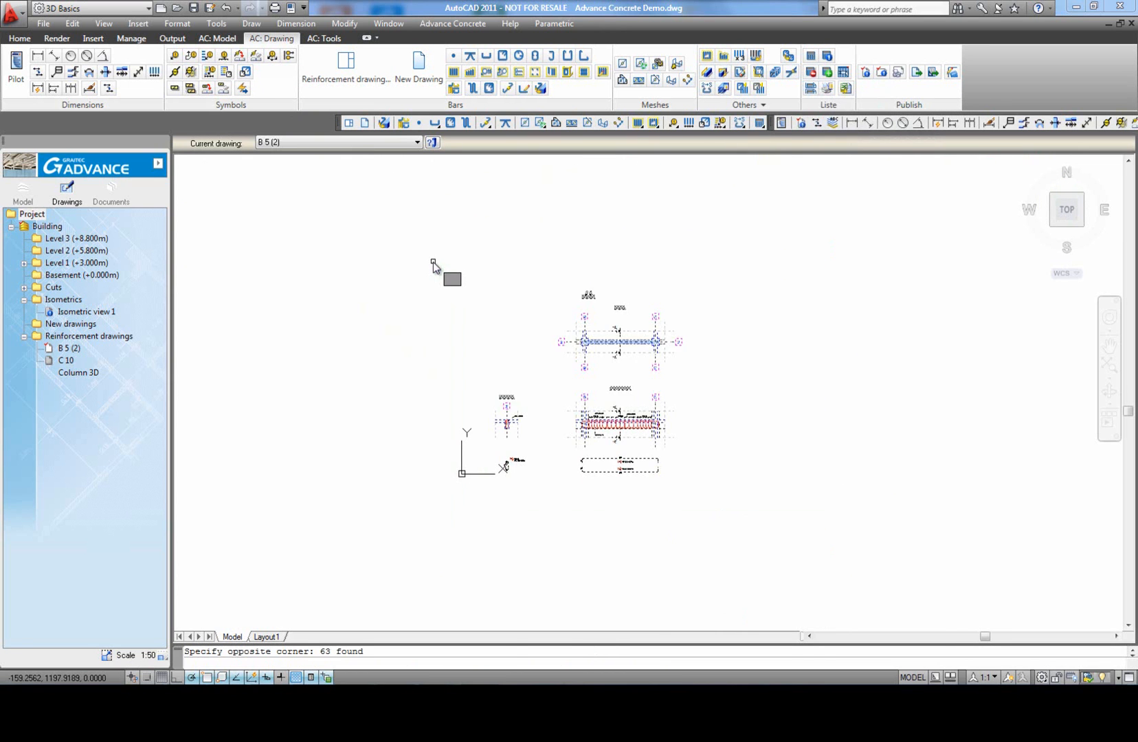
key(Return)
click(726, 314)
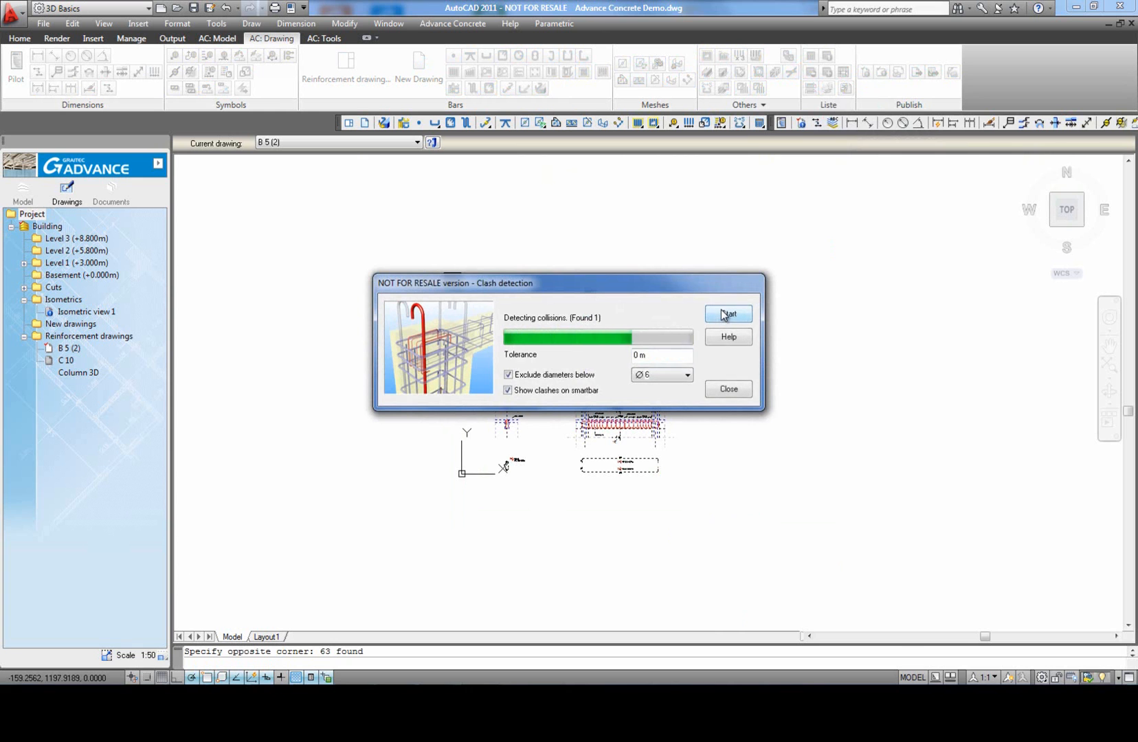
click(731, 389)
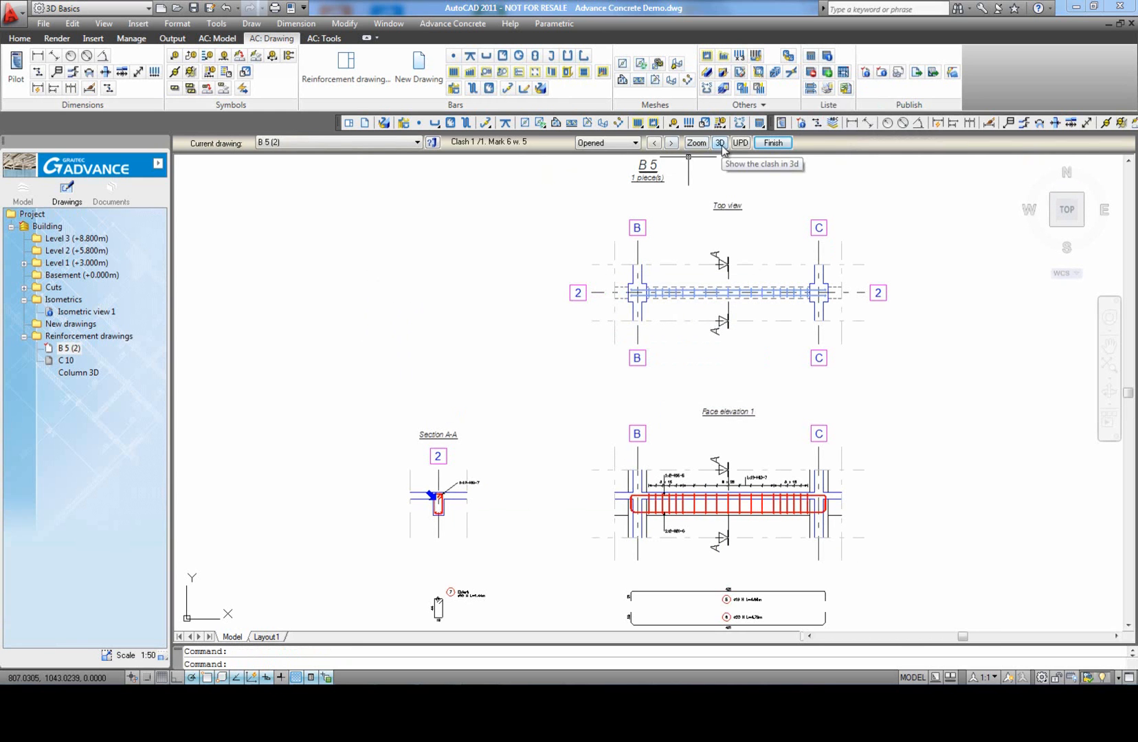
click(720, 145)
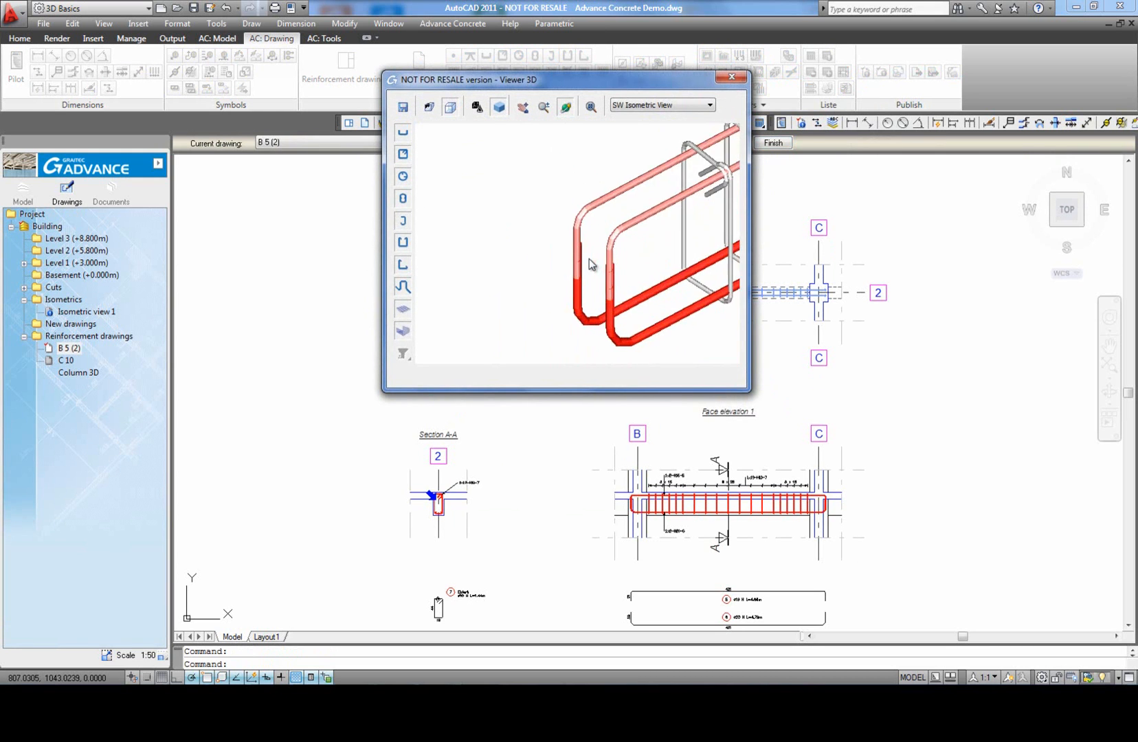
Step: Close the 3D viewer, finish the clash report and discard the current clash detection results
click(731, 76)
scroll(520, 437, down, 2)
middle_drag(520, 436, 462, 404)
click(769, 146)
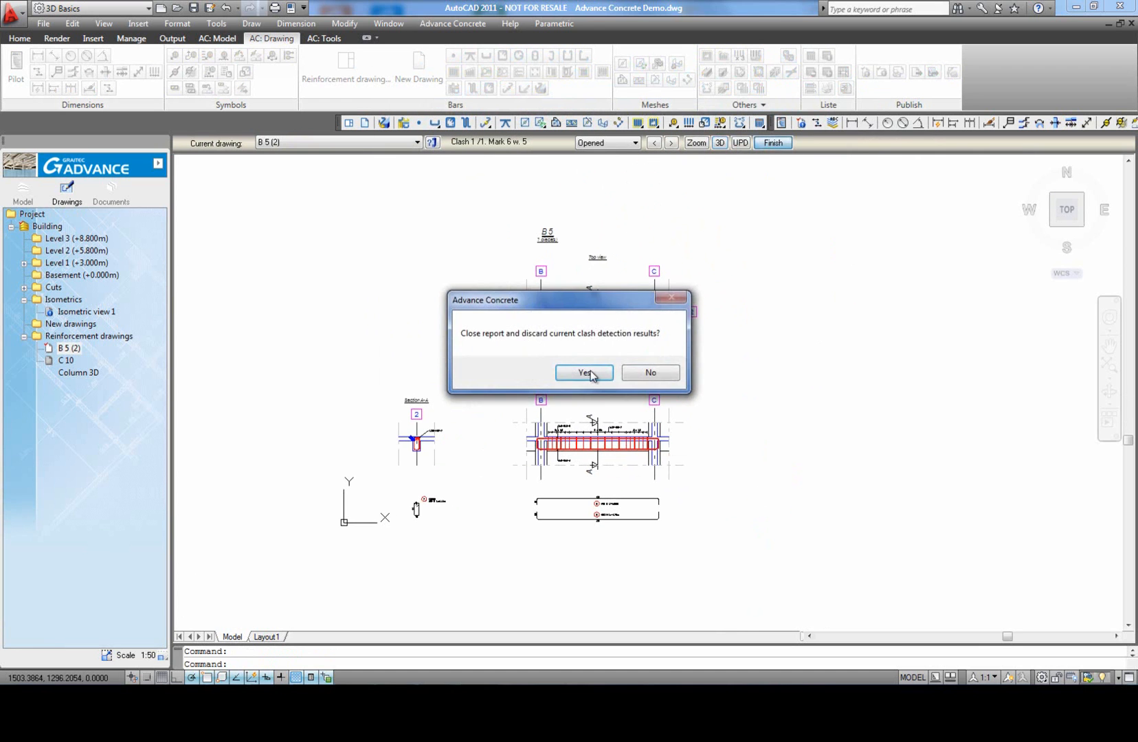
click(581, 374)
Step: Set the concrete cover of the upper longitudinal bar in Face elevation 1 to 0.025 m at Ext 1 and Ext 2
scroll(512, 438, up, 8)
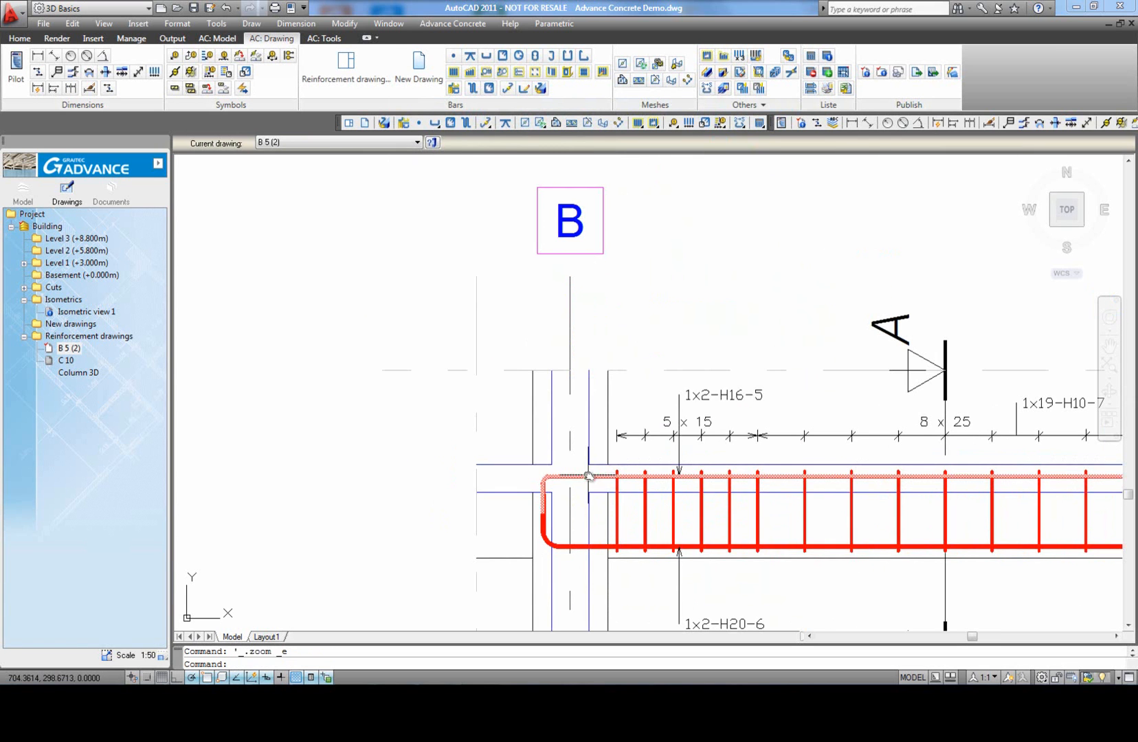
click(589, 476)
click(502, 146)
click(521, 158)
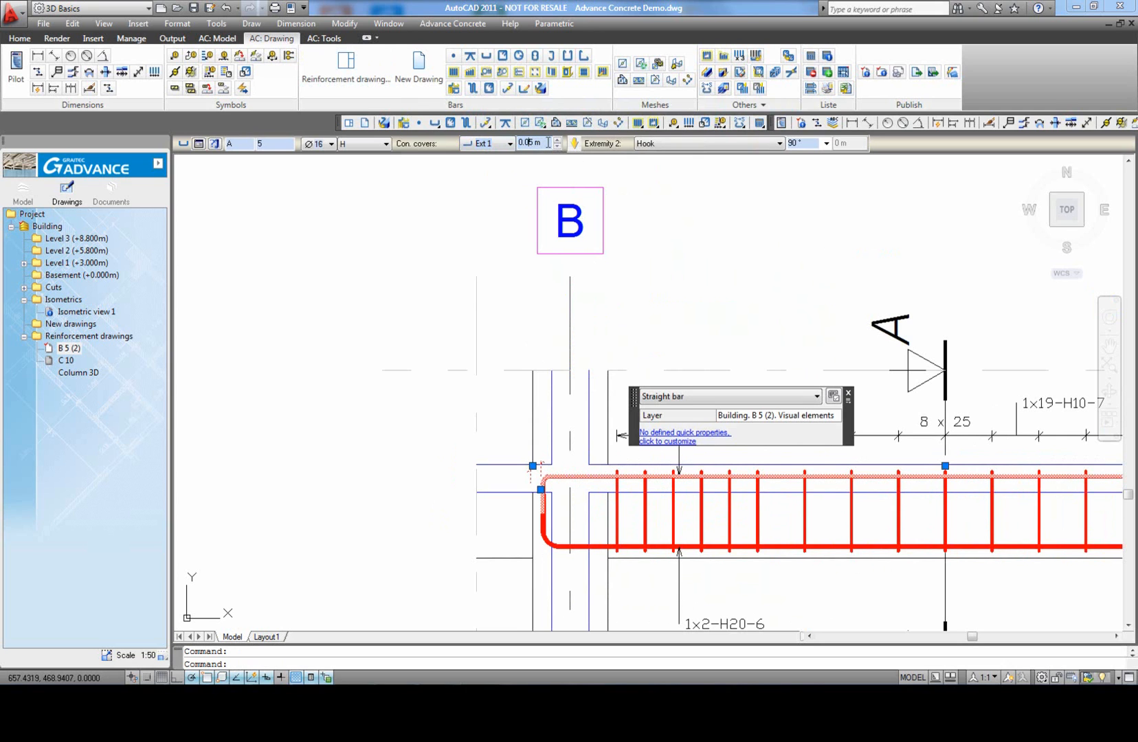
click(492, 147)
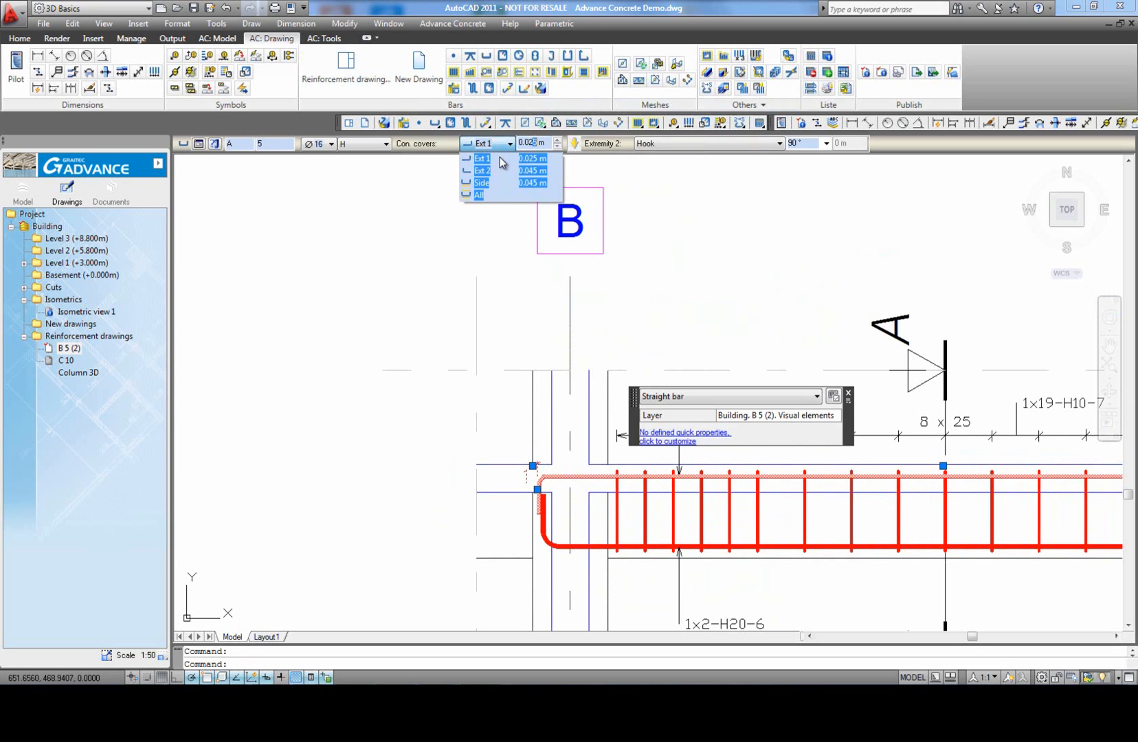
click(497, 171)
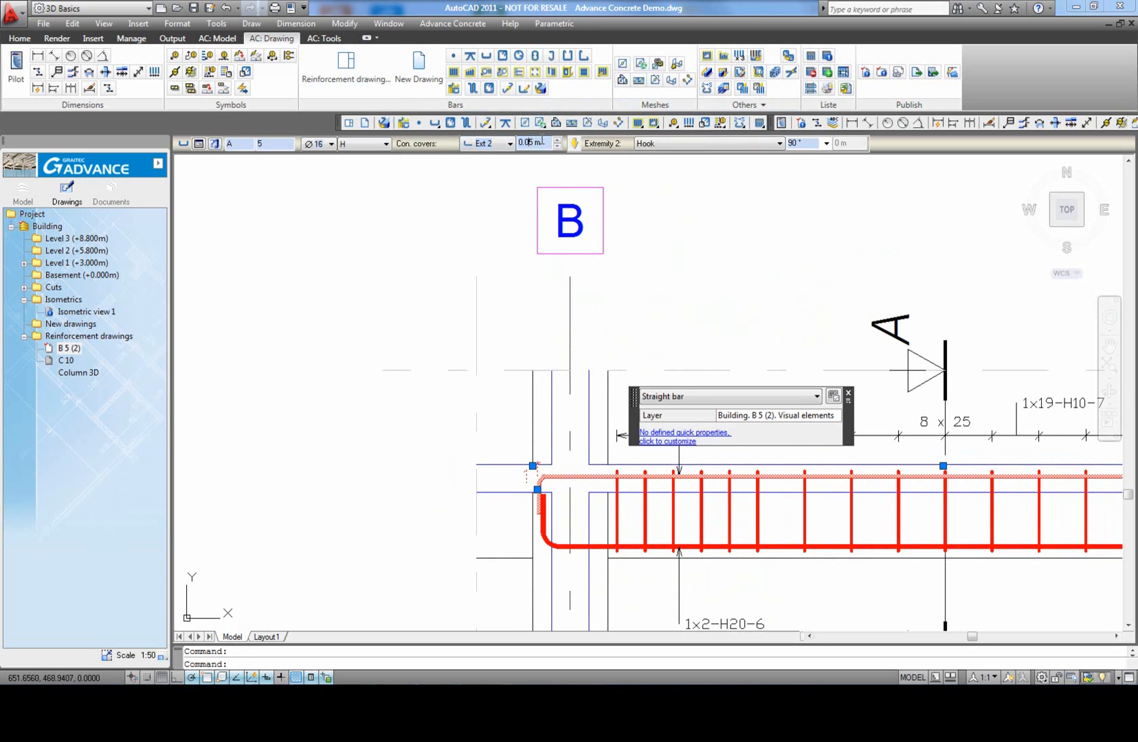
key(Escape)
scroll(395, 307, down, 4)
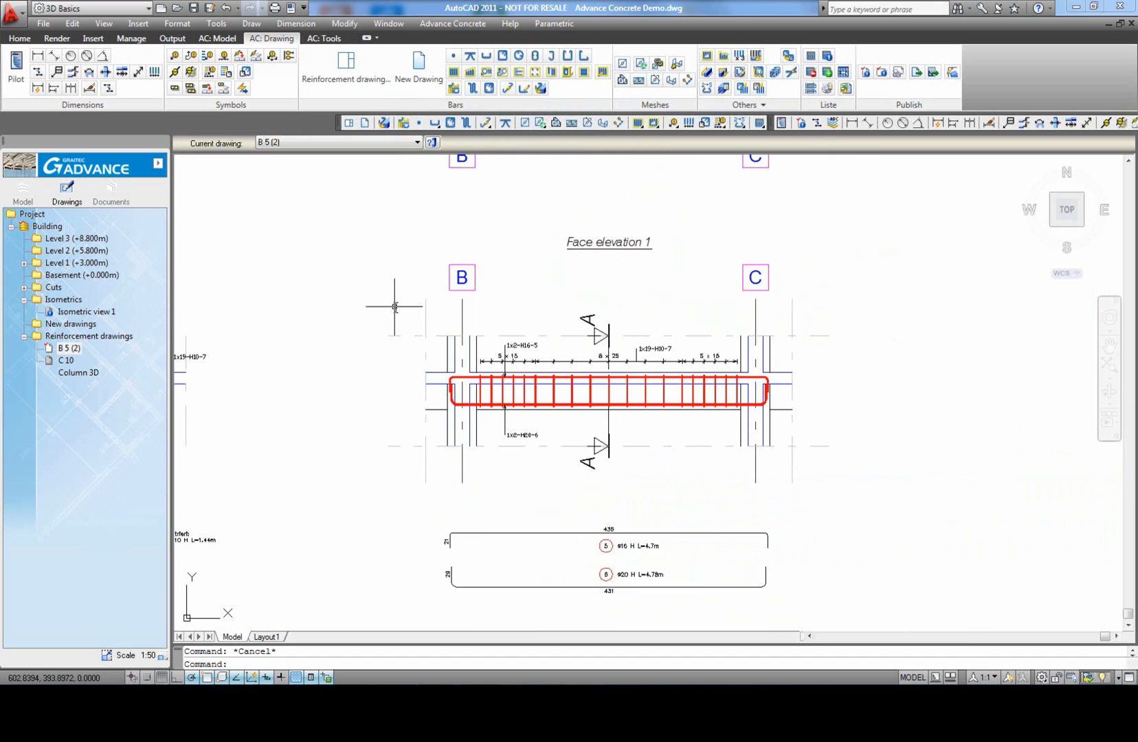
Step: Rerun the clash check on the whole beam drawing with 0 m tolerance, excluding diameters below Ø6
middle_click(373, 314)
middle_click(373, 314)
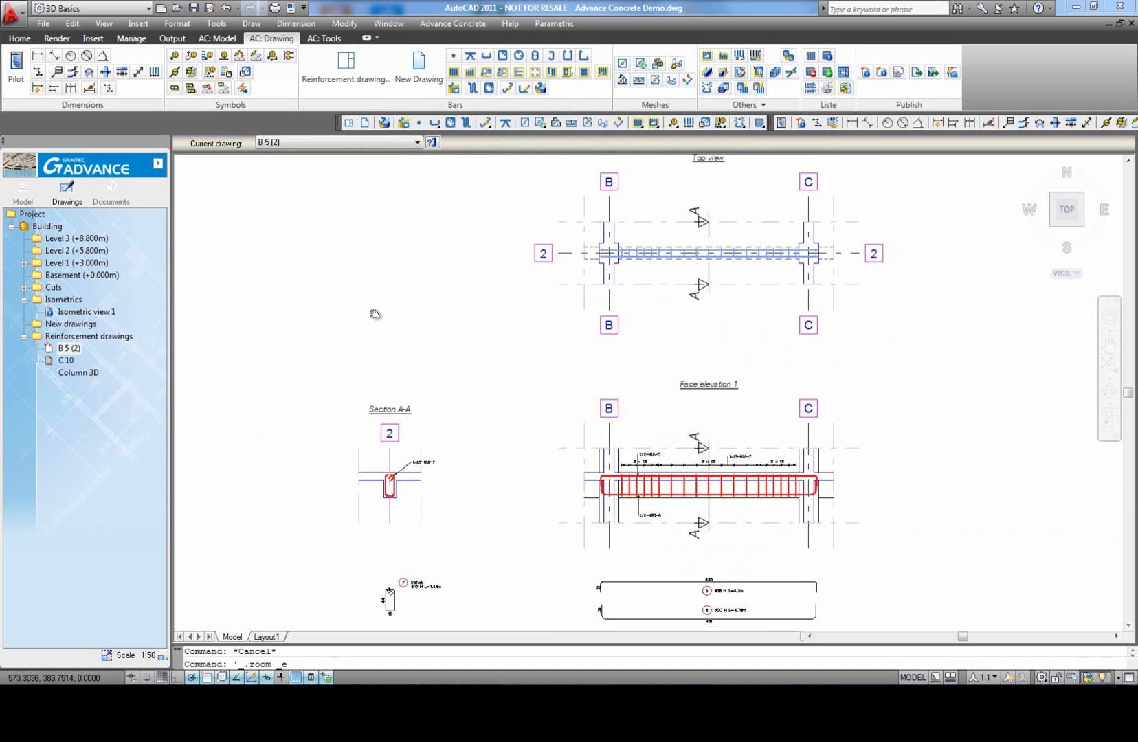
click(792, 80)
scroll(549, 318, down, 2)
click(847, 541)
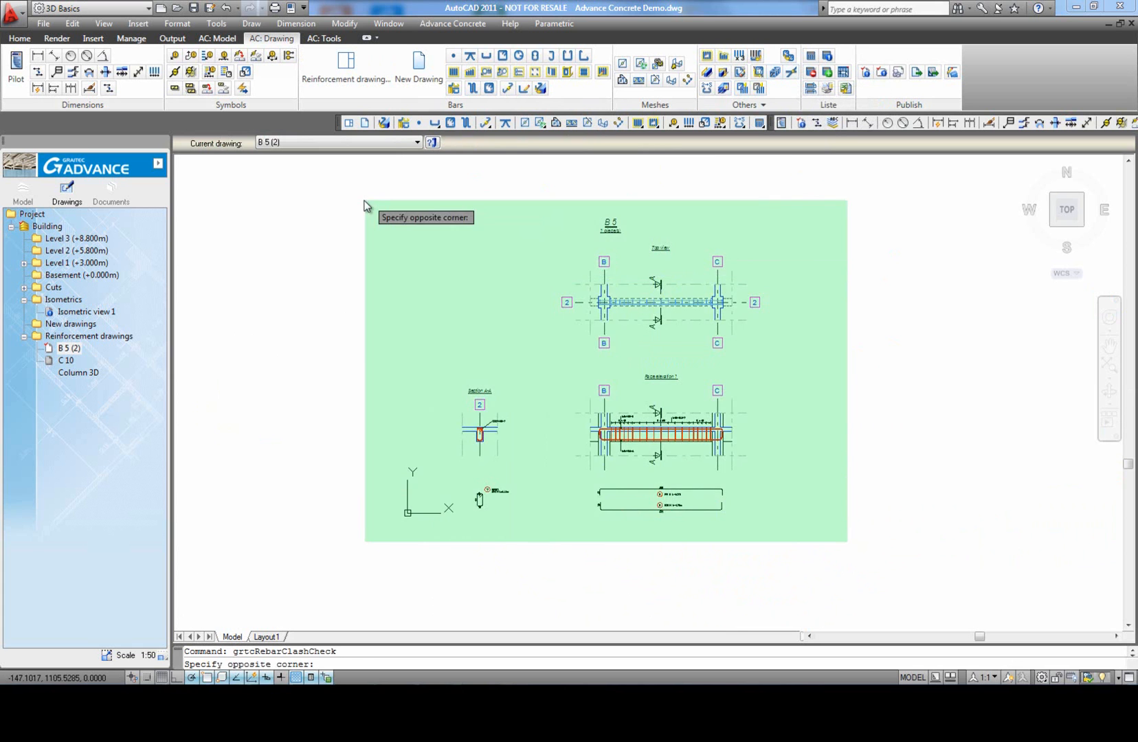
click(366, 205)
click(727, 314)
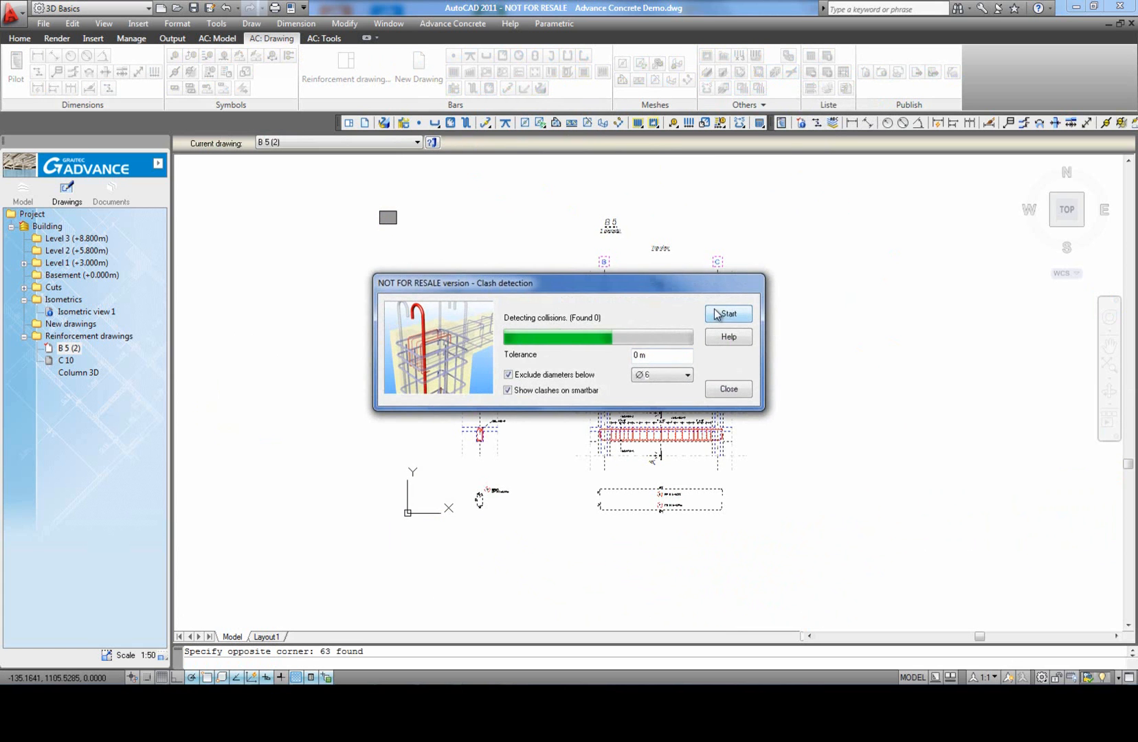
click(728, 390)
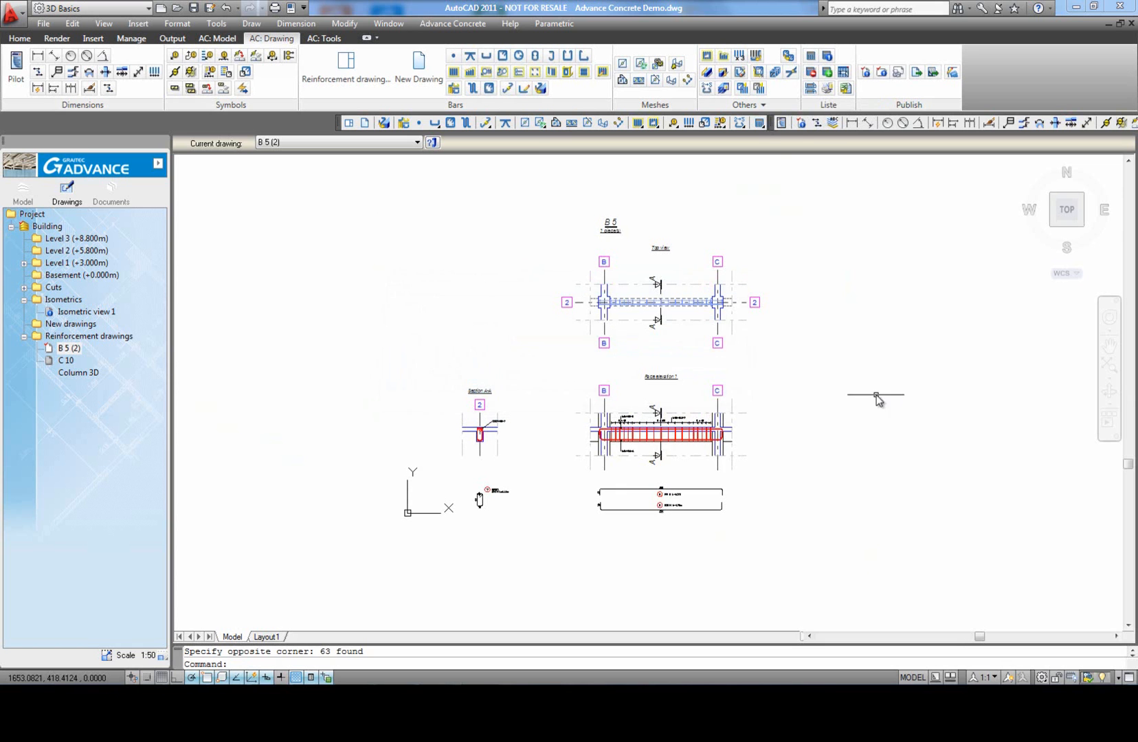
Step: Label the two bottom H20 bars in Section A-A with one bar symbol placed below and to the right of the beam
middle_click(857, 388)
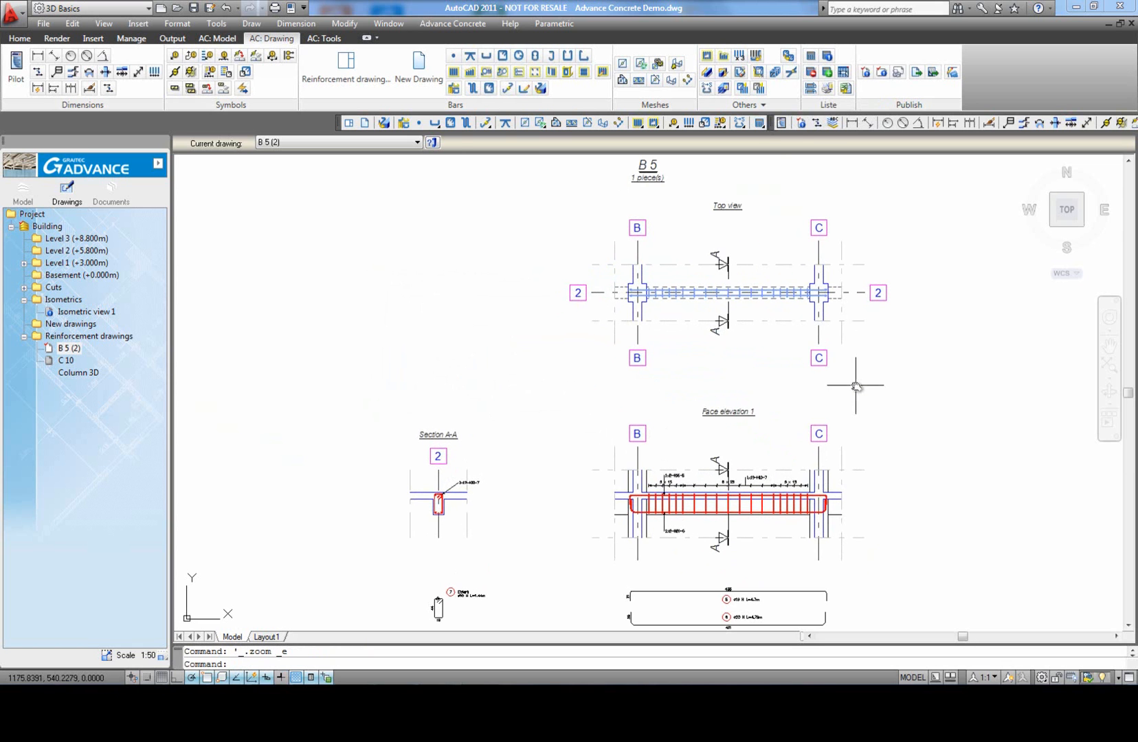
click(178, 59)
scroll(440, 501, up, 8)
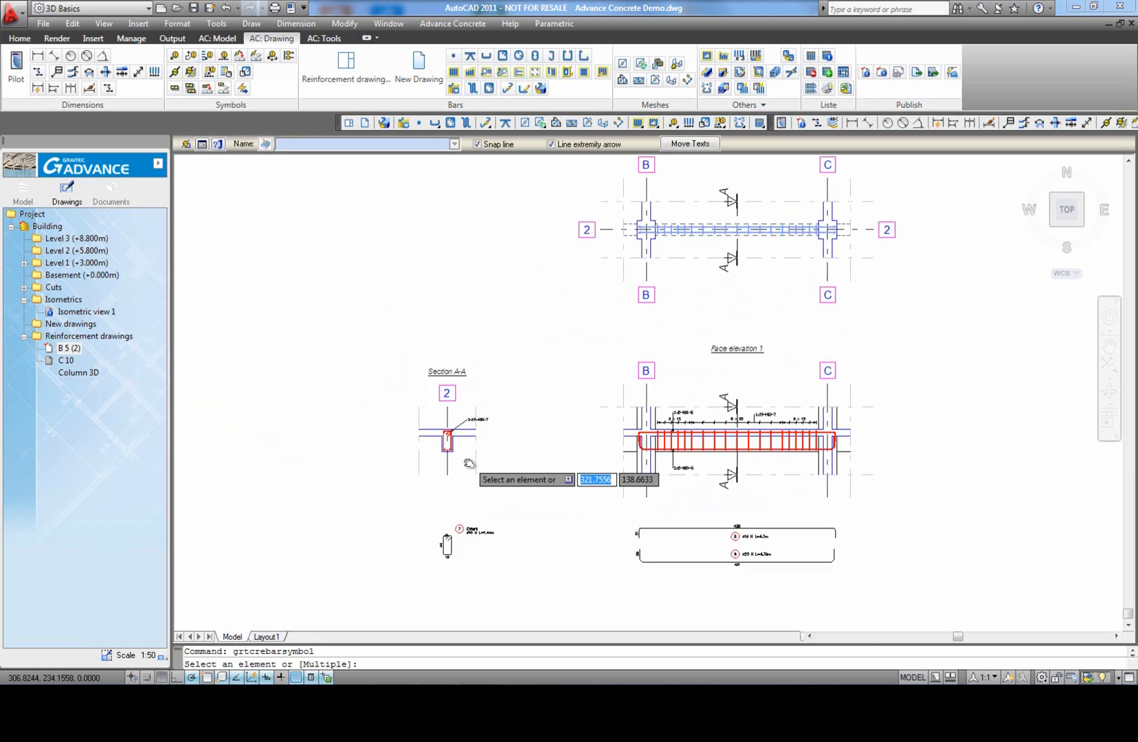
click(402, 423)
click(481, 471)
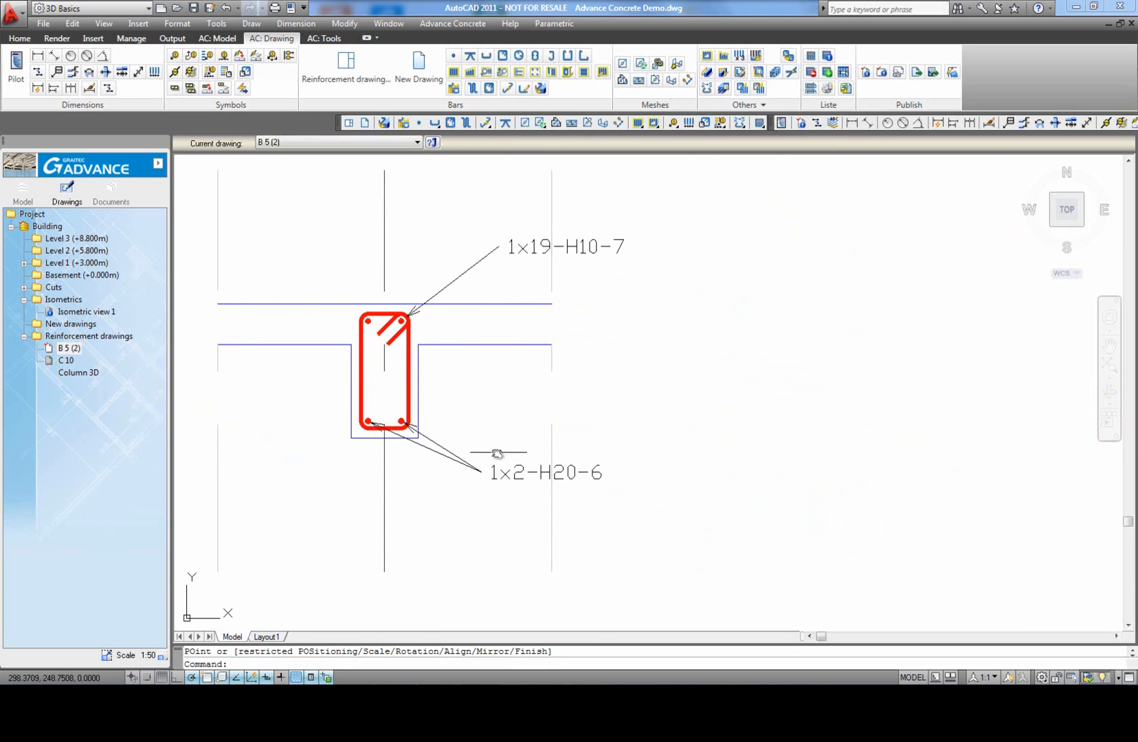
Step: Label the two top H16 bars in Section A-A with a MultixQt-Size-Mark symbol to the right of the beam's top
middle_drag(485, 384, 498, 408)
key(Return)
click(379, 344)
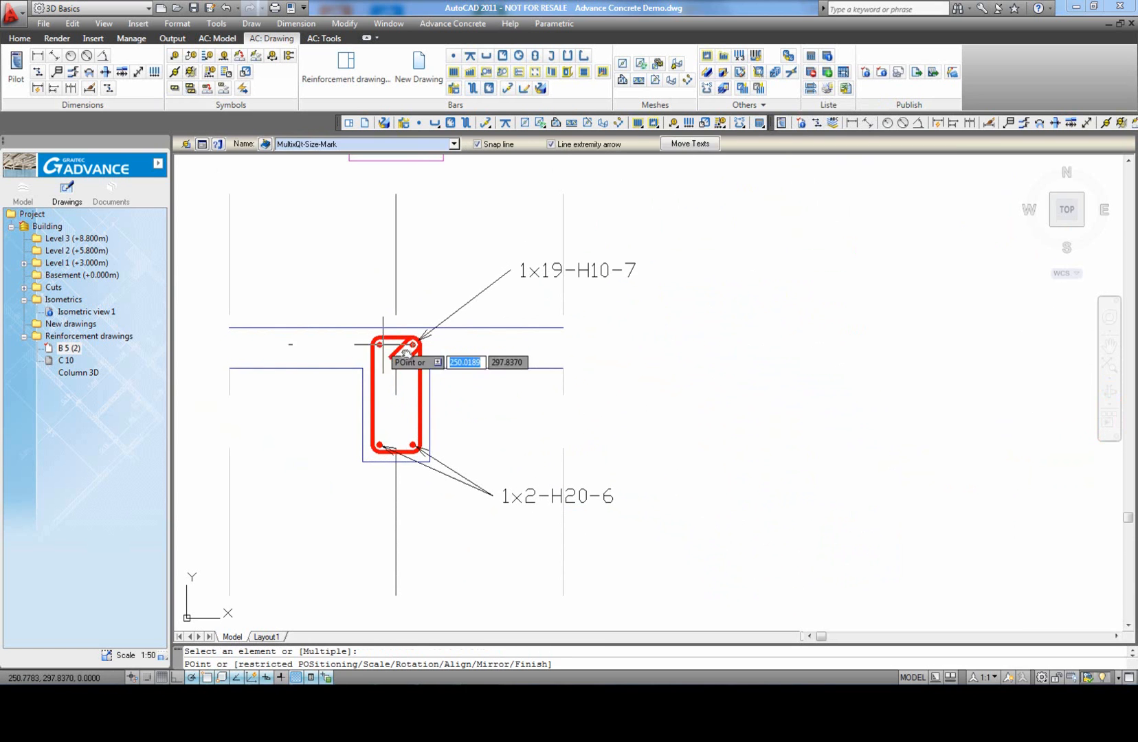
click(505, 314)
Step: Move the H10 frame symbol in Section A-A between the labels of the top and bottom bars
click(512, 277)
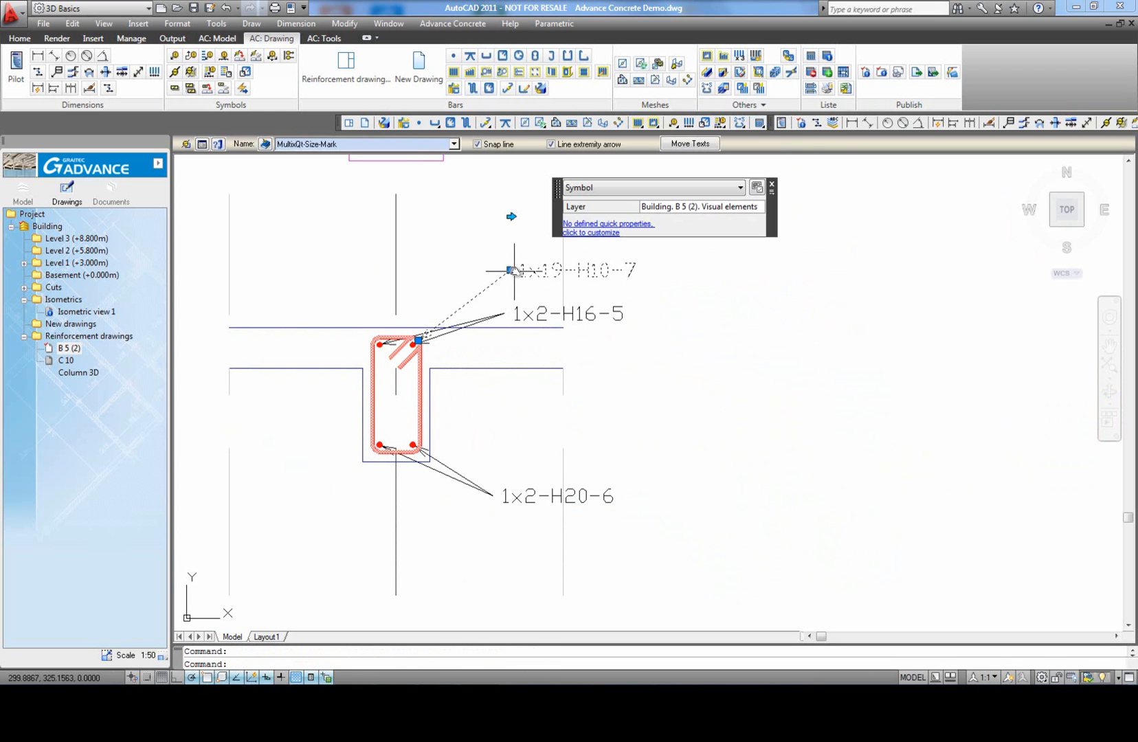
click(512, 270)
click(490, 402)
key(Escape)
scroll(485, 385, down, 5)
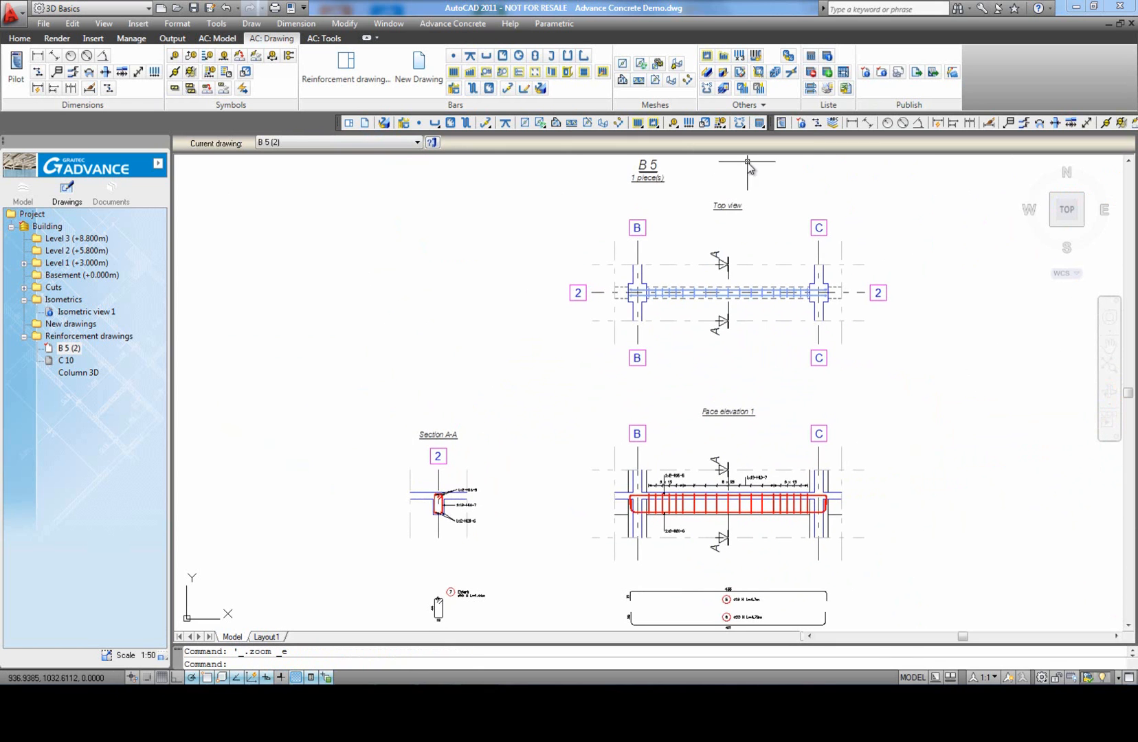
Step: Show the beam and its two supporting columns from Face elevation 1 in the 3D viewer
click(775, 72)
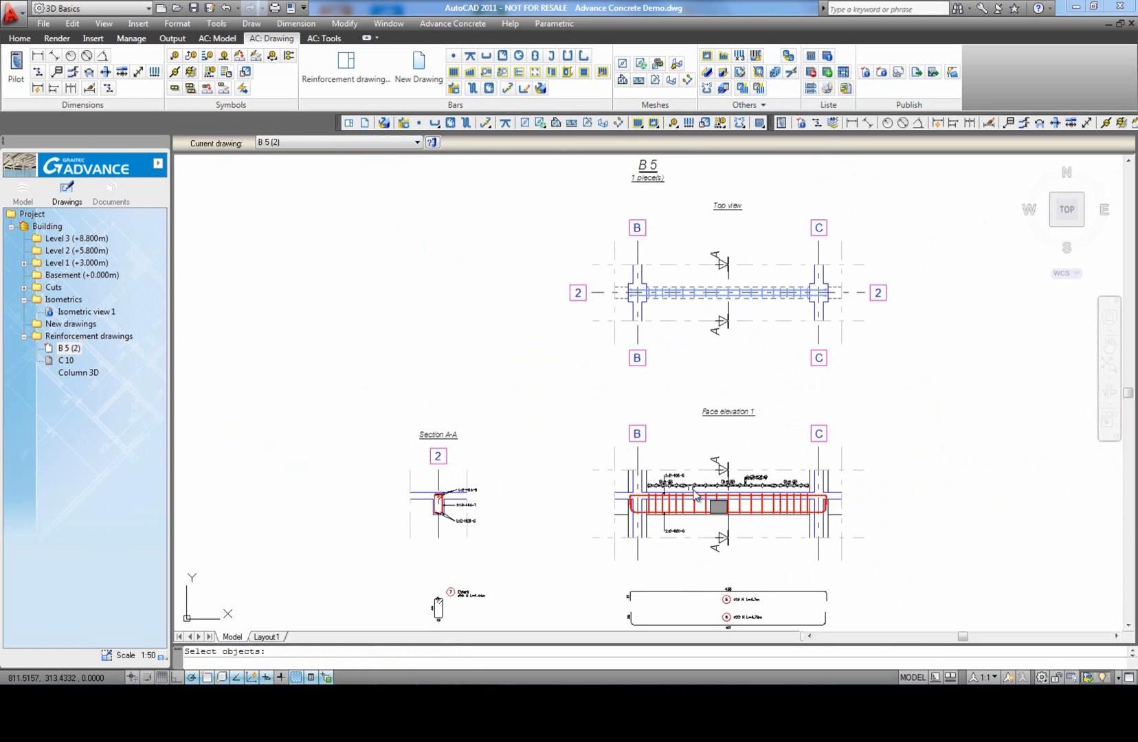
scroll(646, 528, up, 5)
click(658, 493)
middle_drag(760, 491, 338, 443)
click(697, 468)
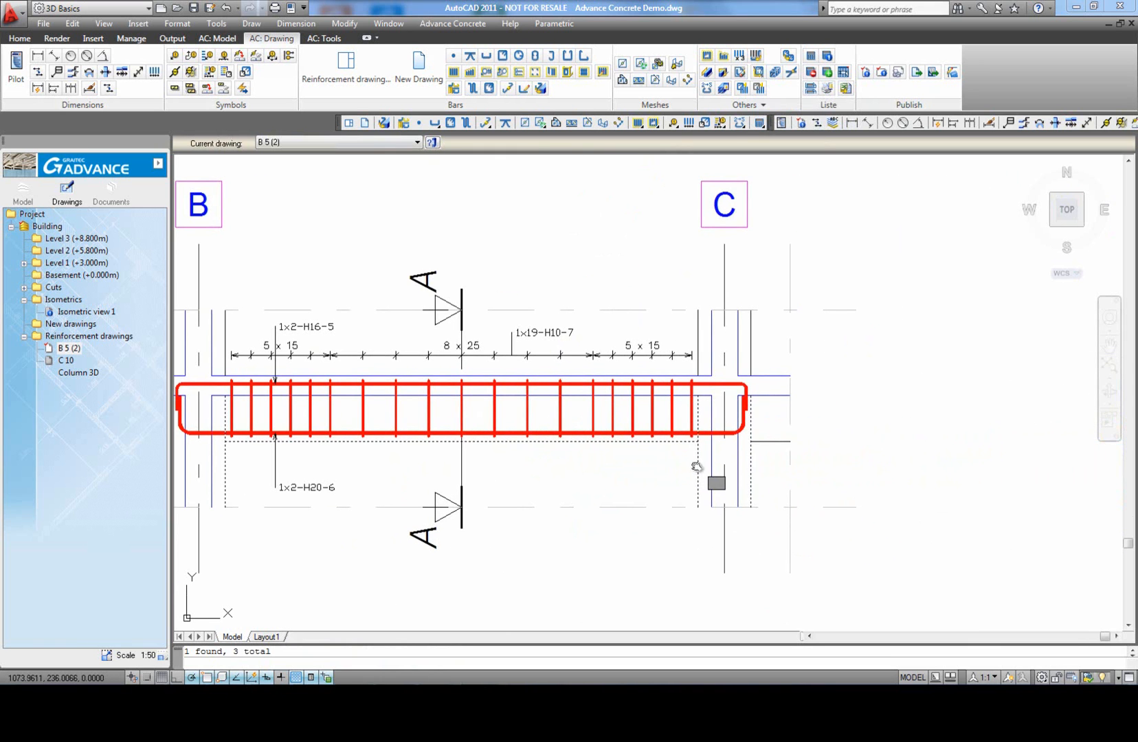
key(Return)
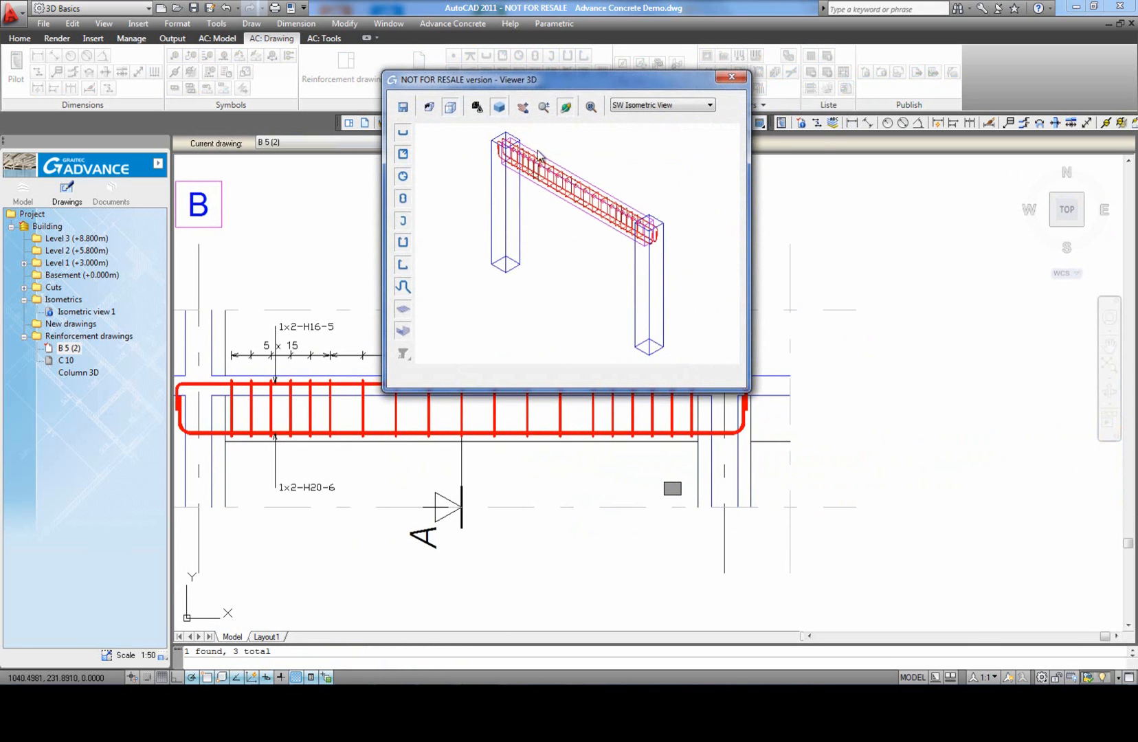
Step: Save the 3D view as a new drawing with custom entities named 3D Beam, and close the viewer
click(402, 108)
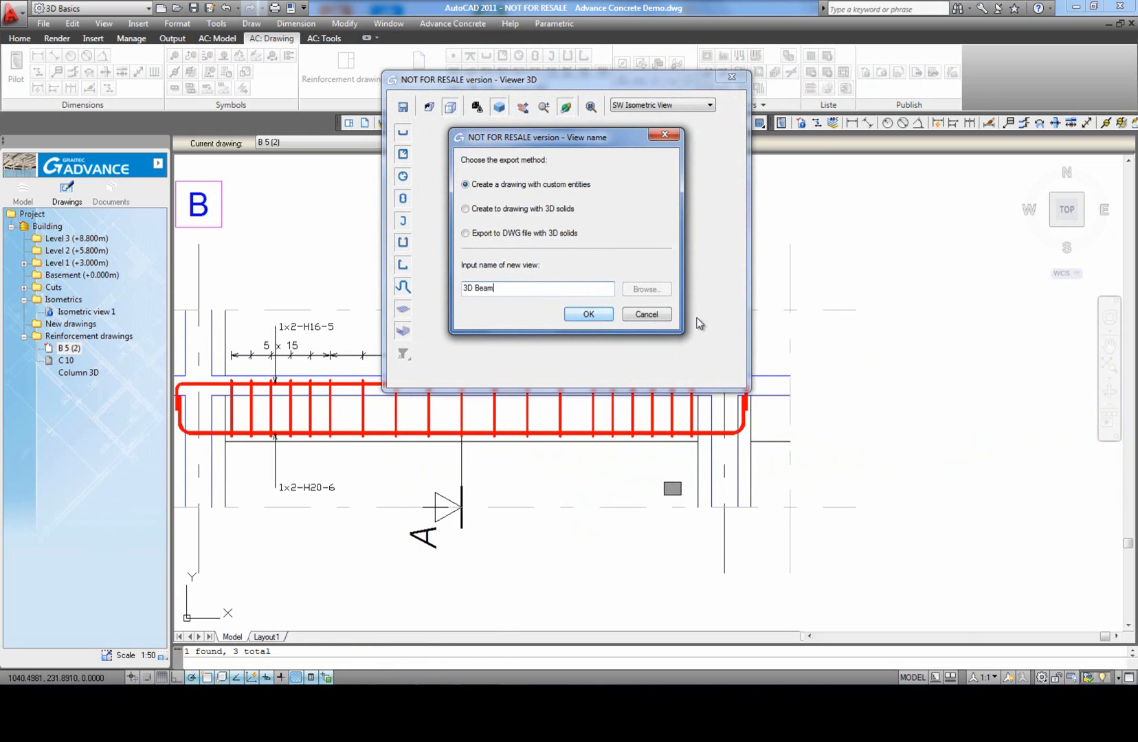
click(588, 315)
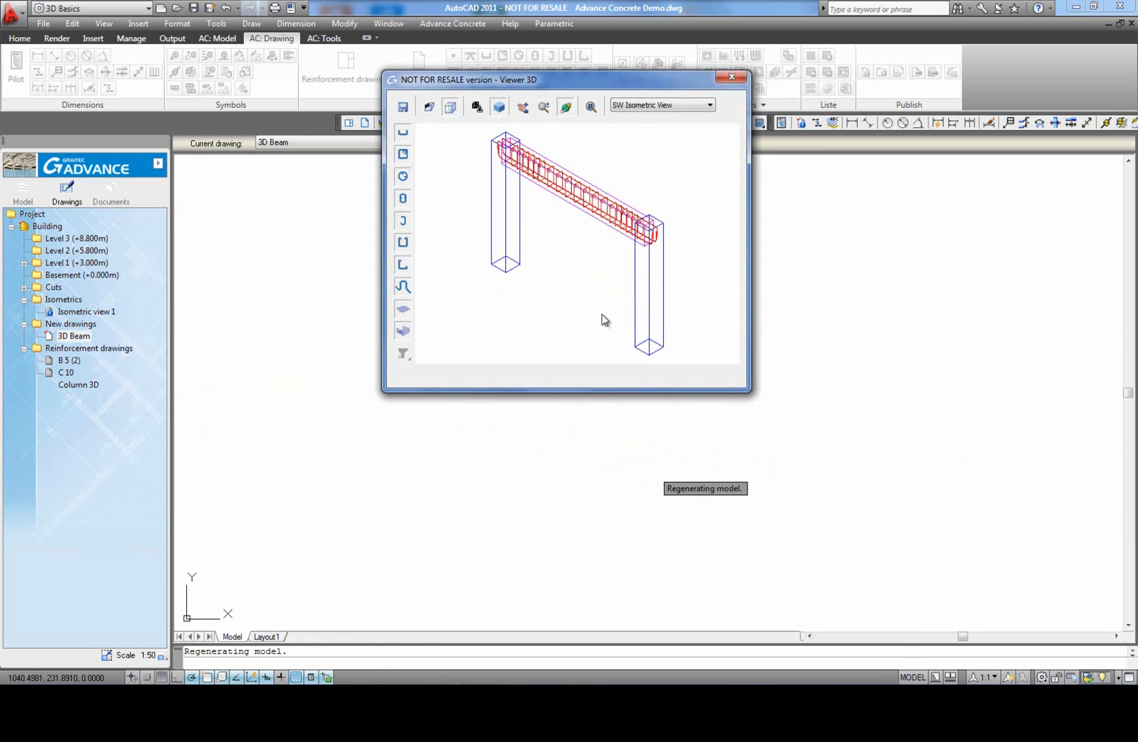
click(732, 79)
scroll(584, 329, down, 5)
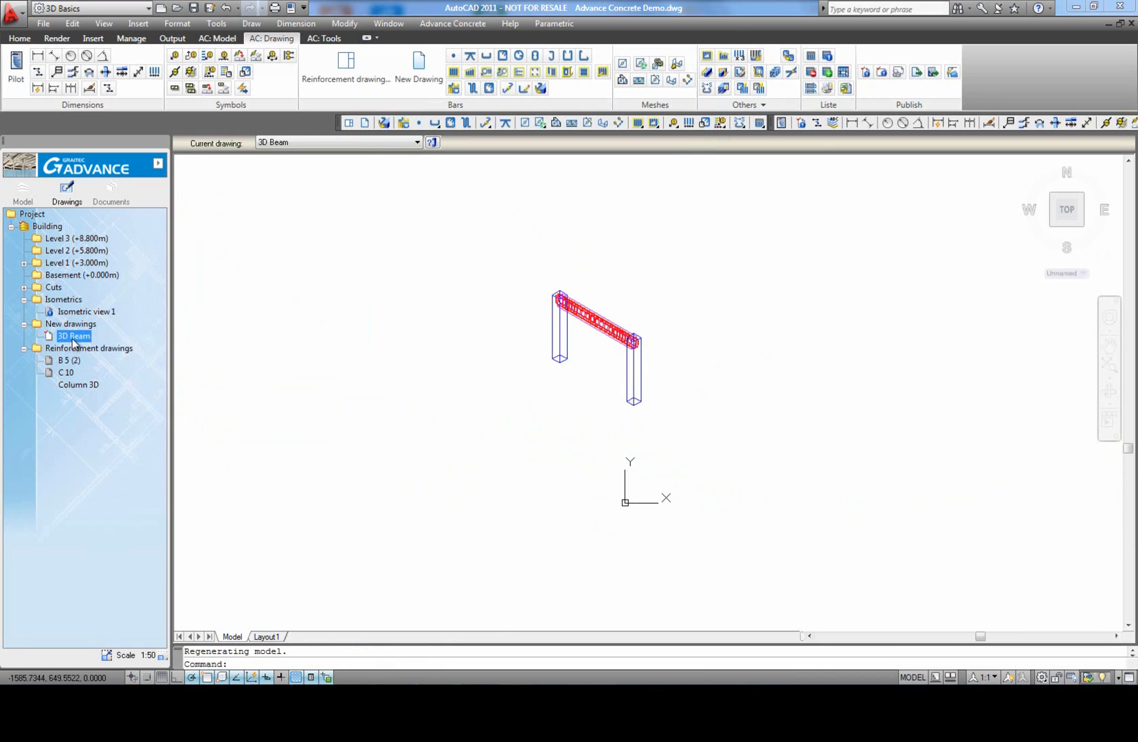
Step: Add the 3D Beam view to the B 5 (2) drawing, placing it framed to the left of the top view
click(68, 361)
drag(74, 364, 75, 364)
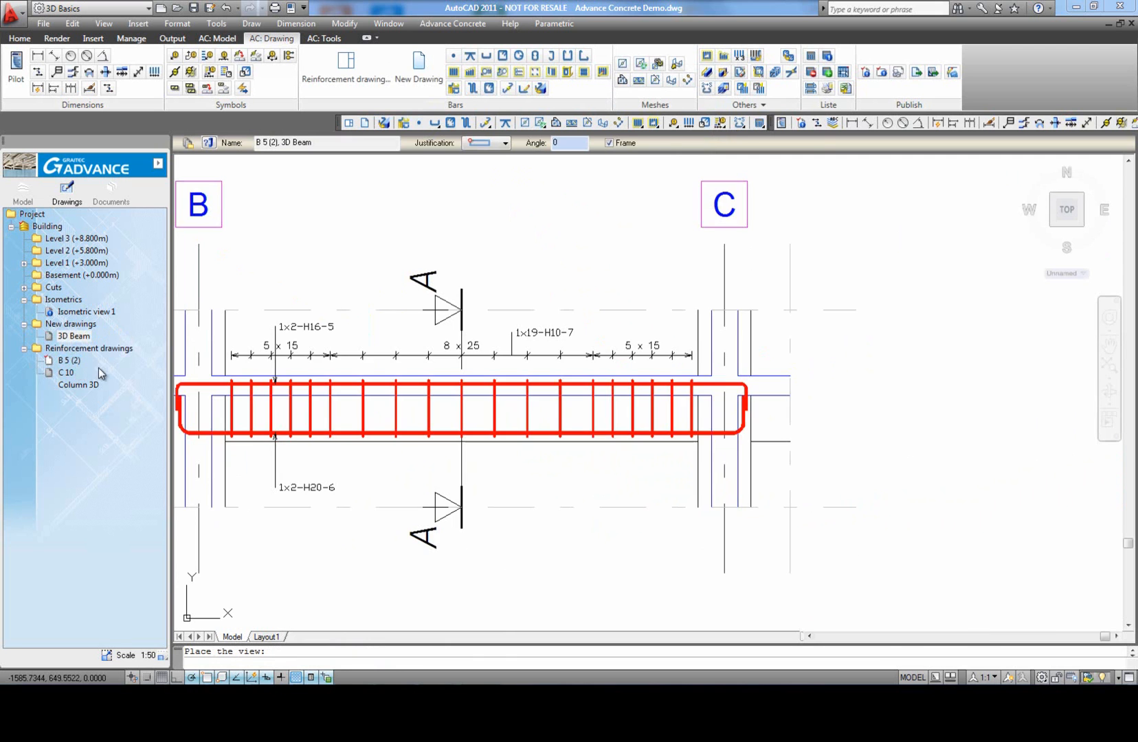
scroll(477, 388, down, 8)
scroll(406, 343, up, 4)
middle_drag(377, 320, 380, 321)
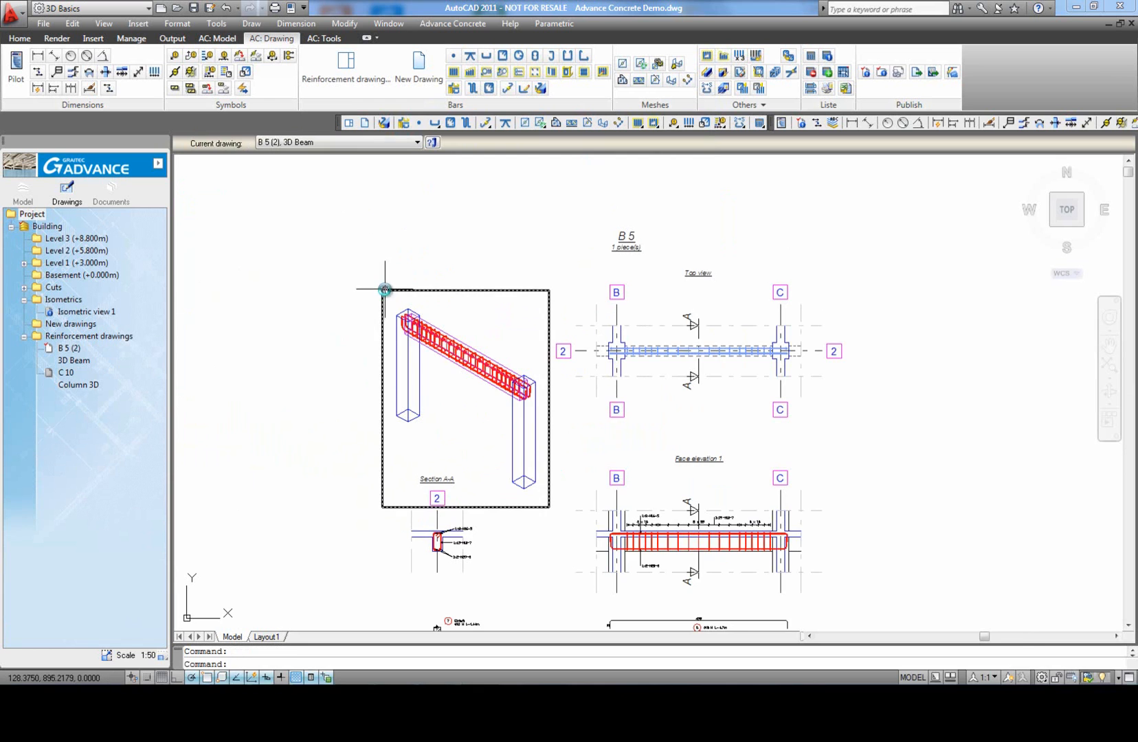
Step: Renumber the bar marks in the beam drawing and start a bar list covering the current view
scroll(386, 290, down, 5)
middle_click(680, 428)
middle_click(680, 428)
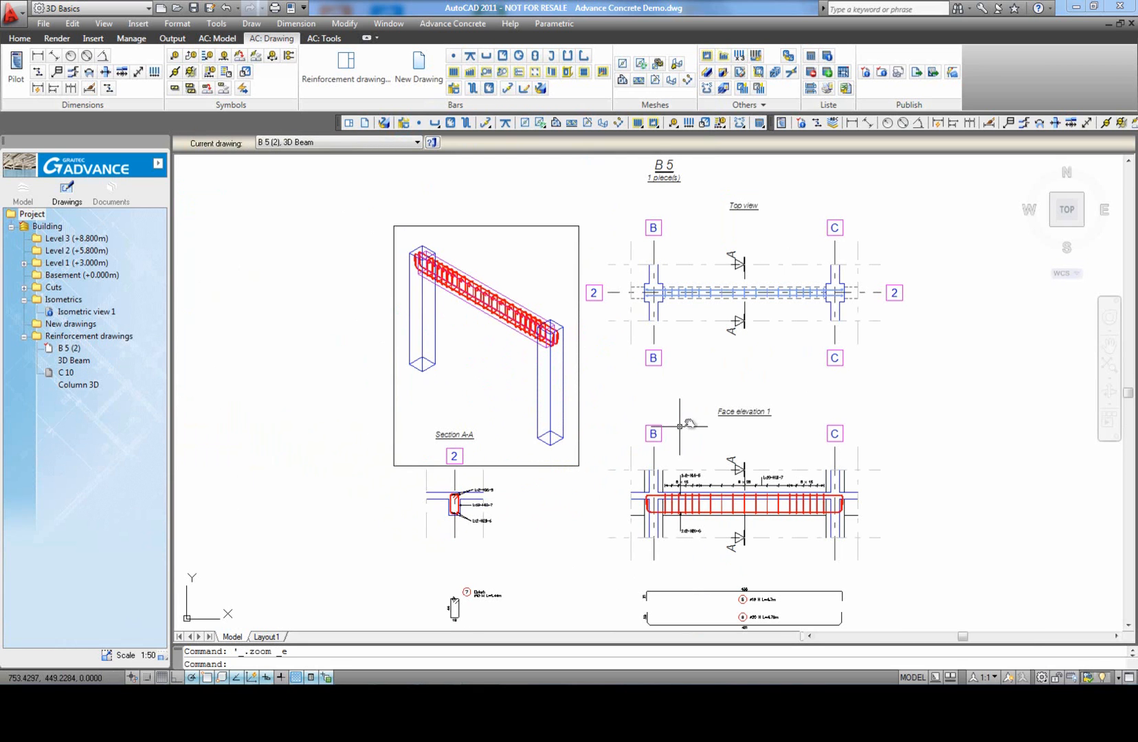
click(812, 58)
click(440, 285)
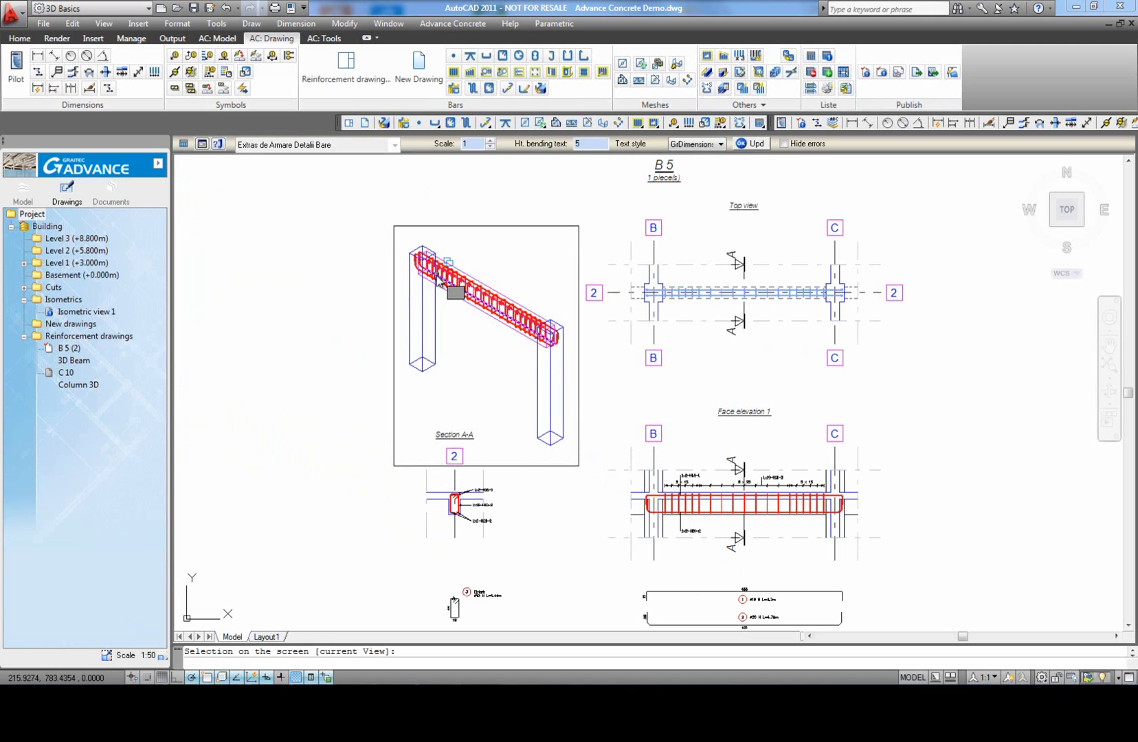
text(v)
key(Return)
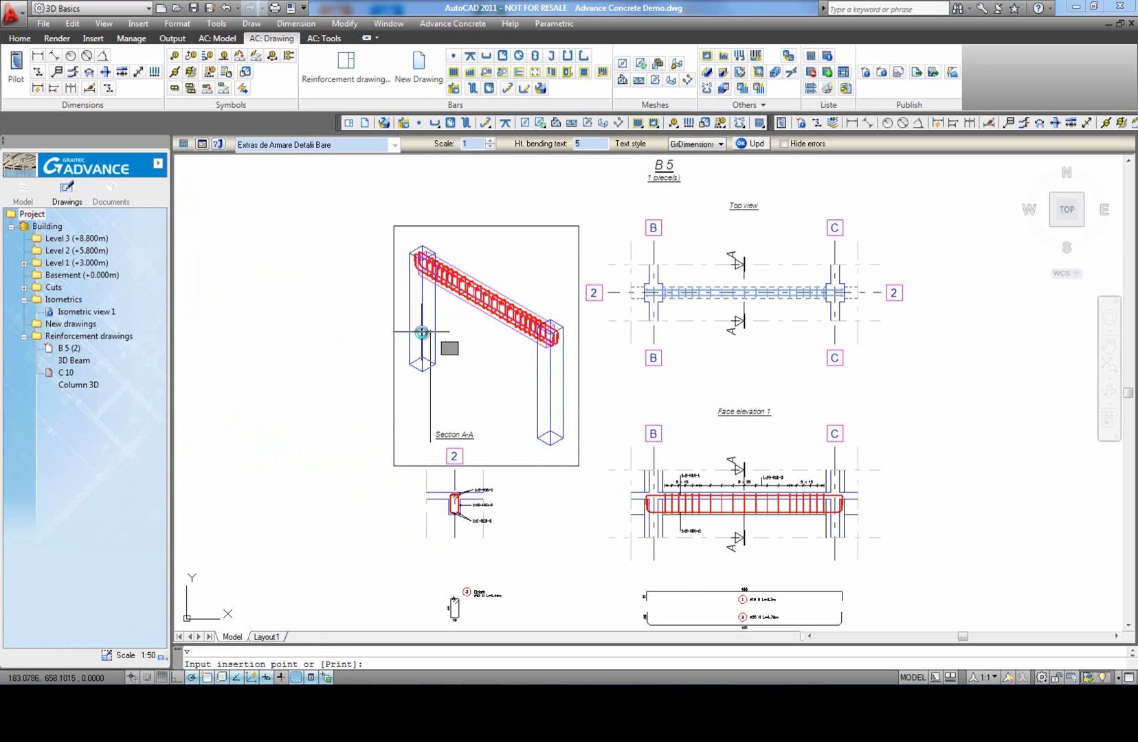
Step: Insert the bar list with the UK bars template Bar list - Weight Member Reference to the right of Face elevation 1
click(394, 146)
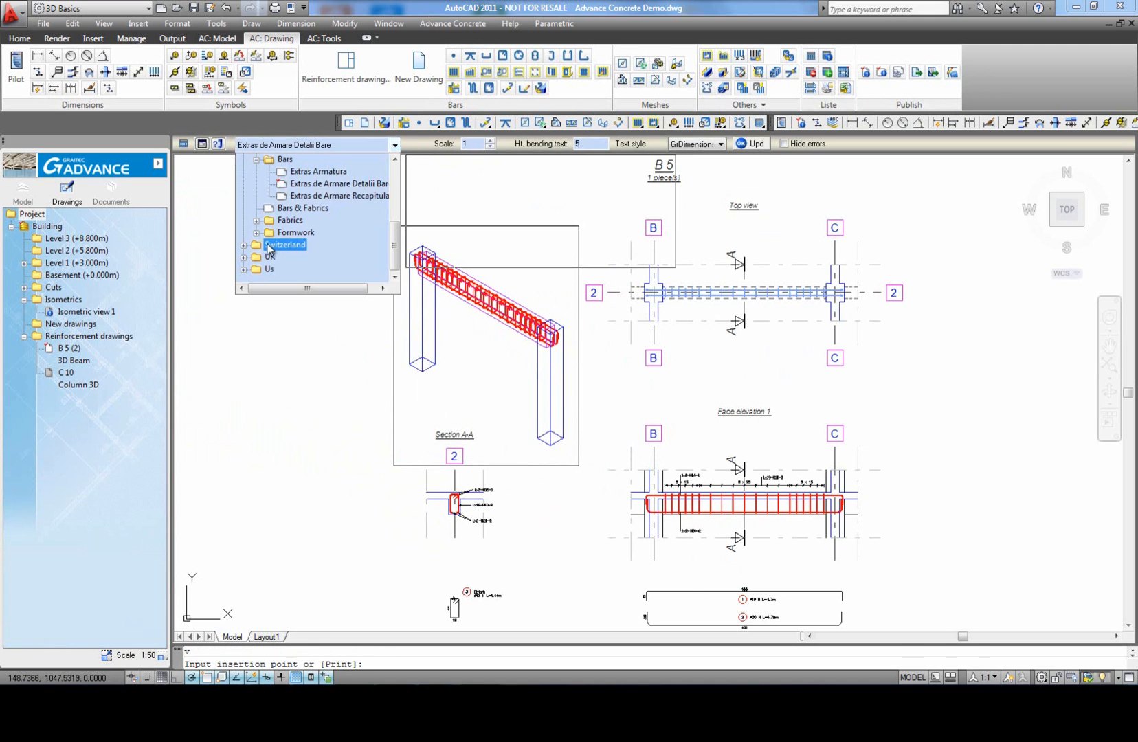
click(243, 257)
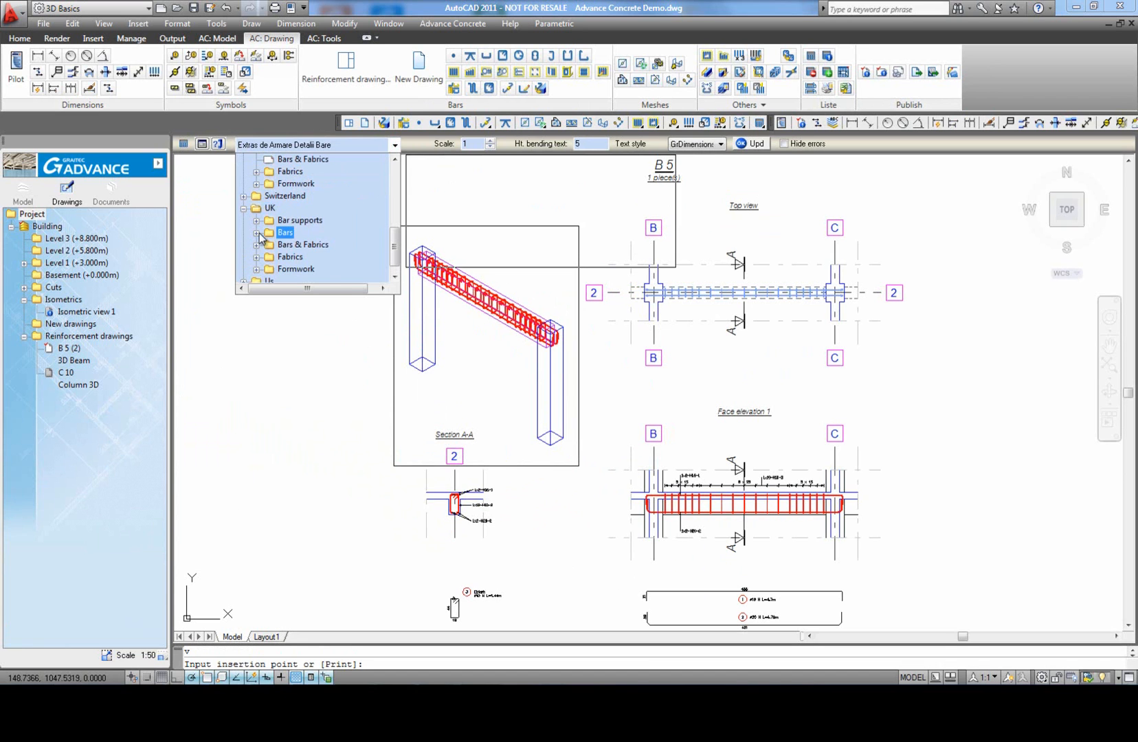
click(257, 232)
click(303, 268)
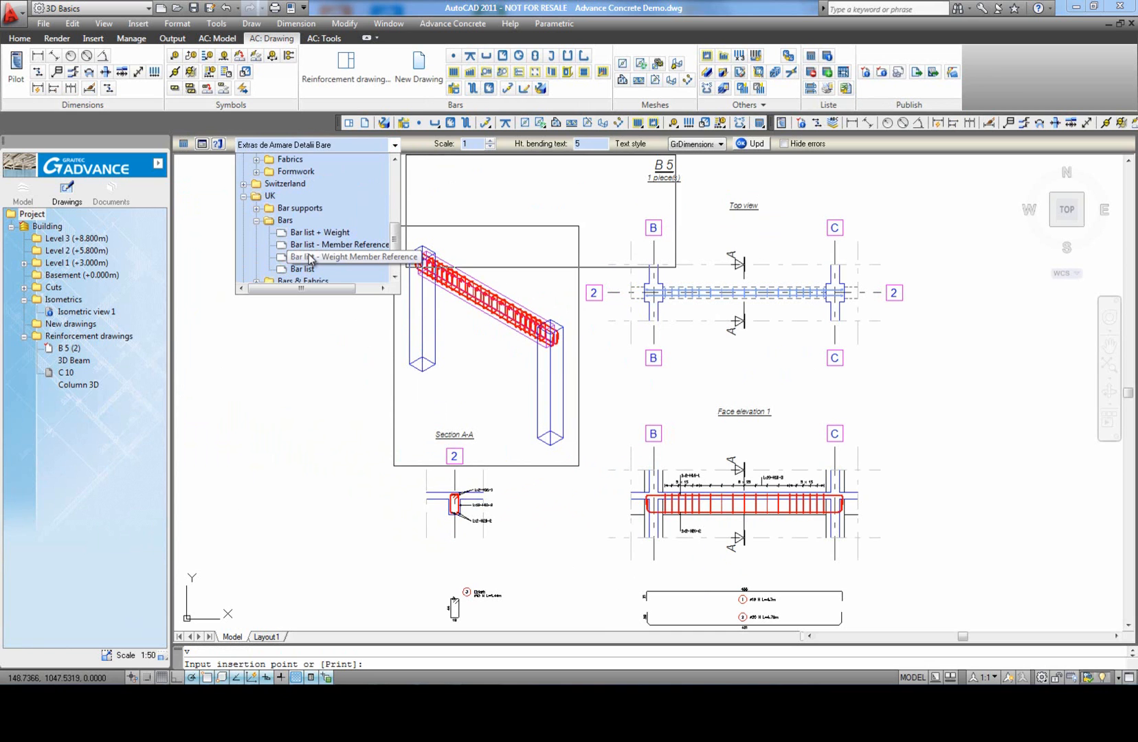
click(310, 257)
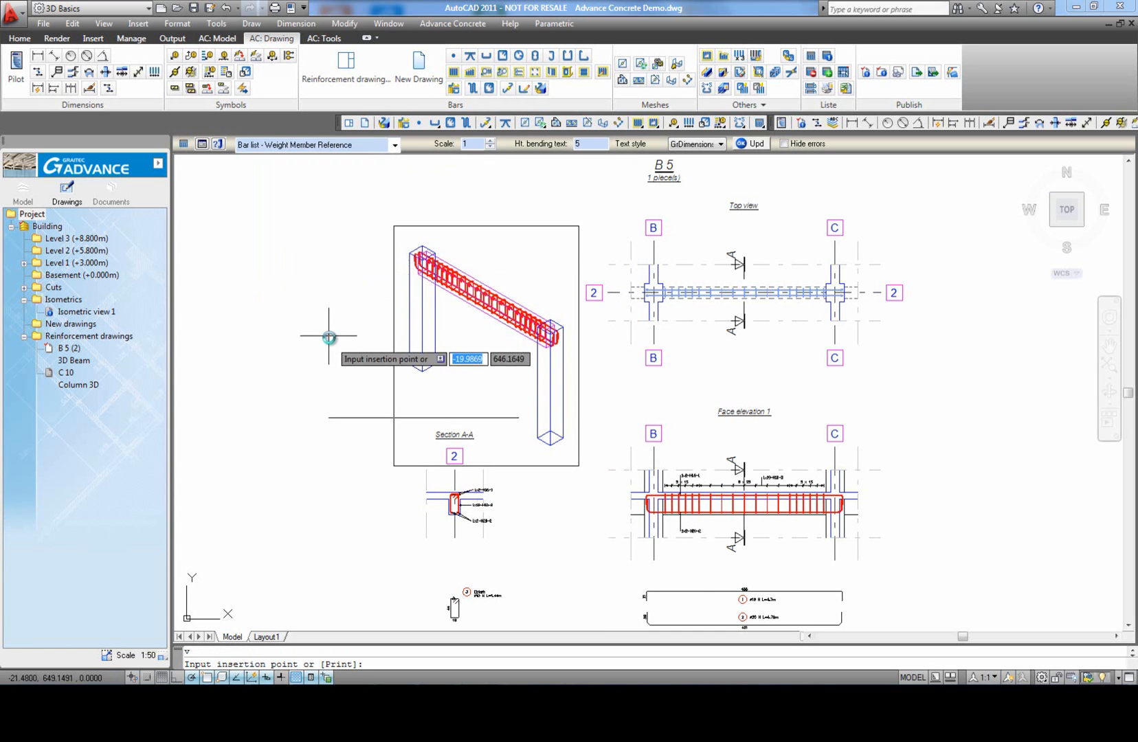
scroll(329, 337, down, 4)
scroll(588, 400, up, 3)
click(543, 383)
scroll(602, 436, up, 4)
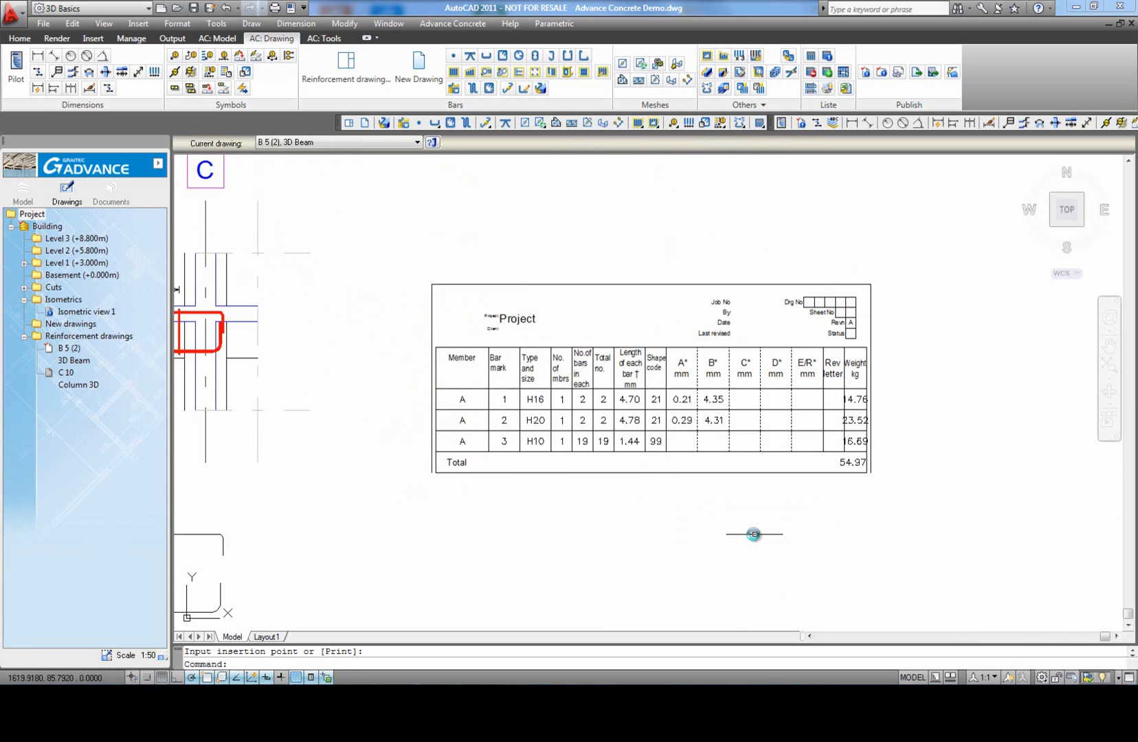
middle_drag(757, 535, 754, 514)
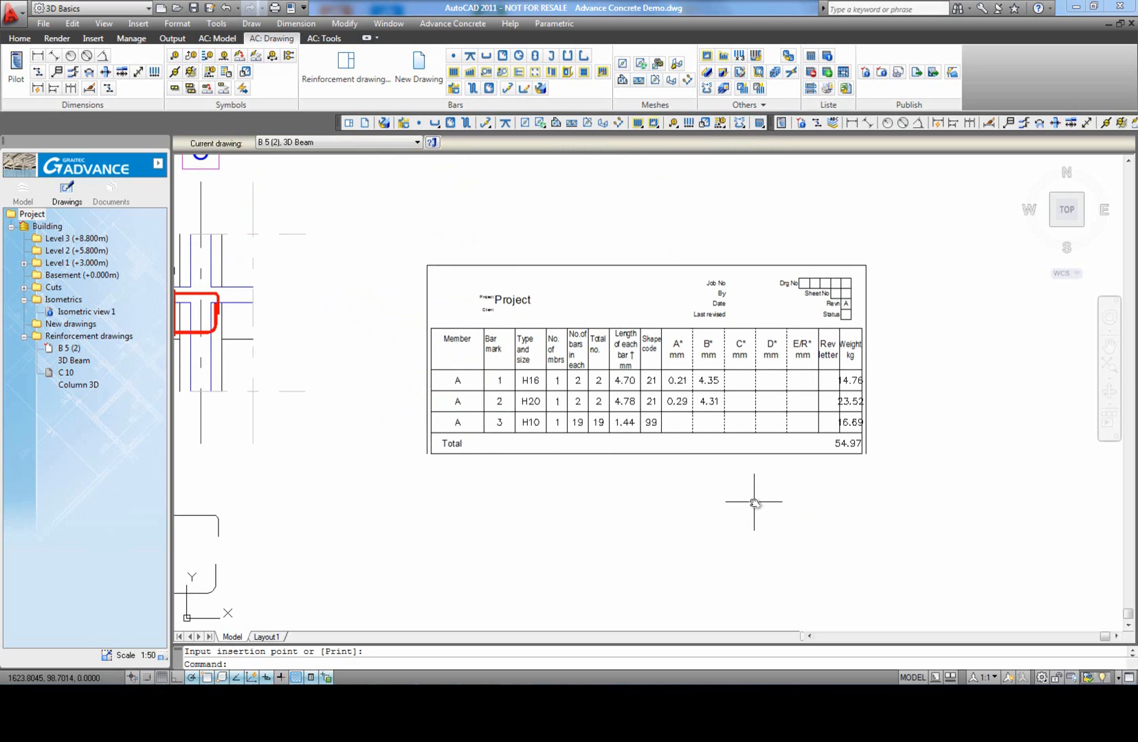
scroll(755, 503, down, 2)
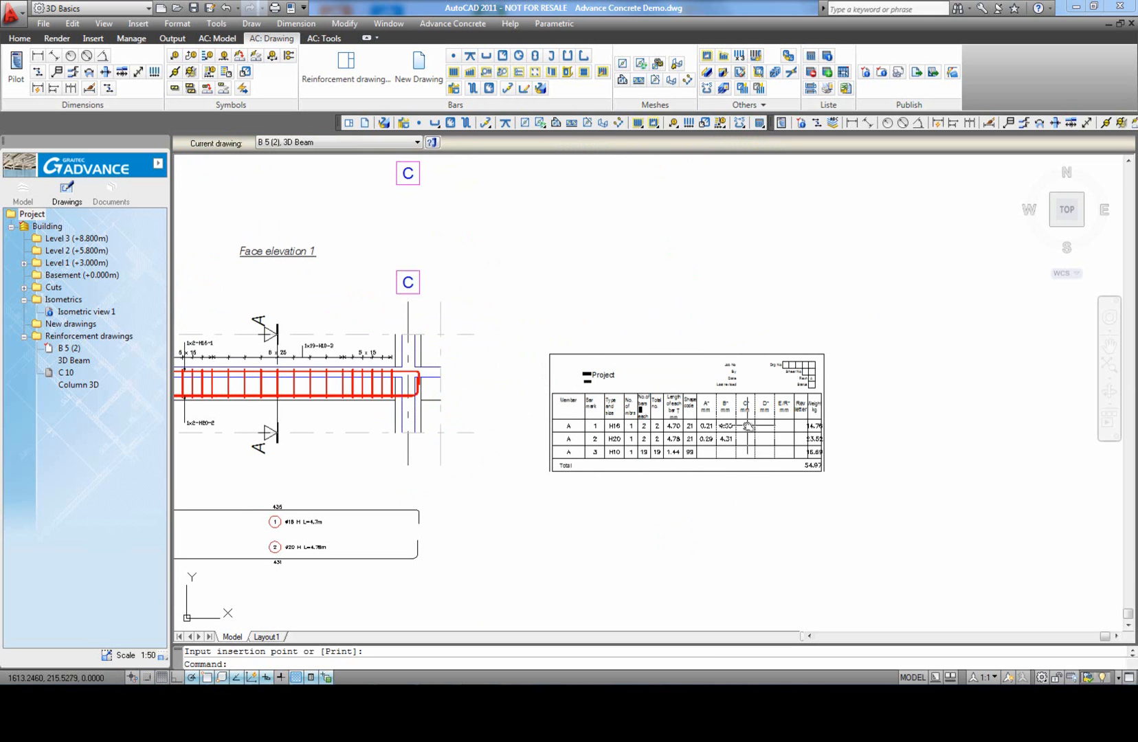
scroll(687, 413, up, 3)
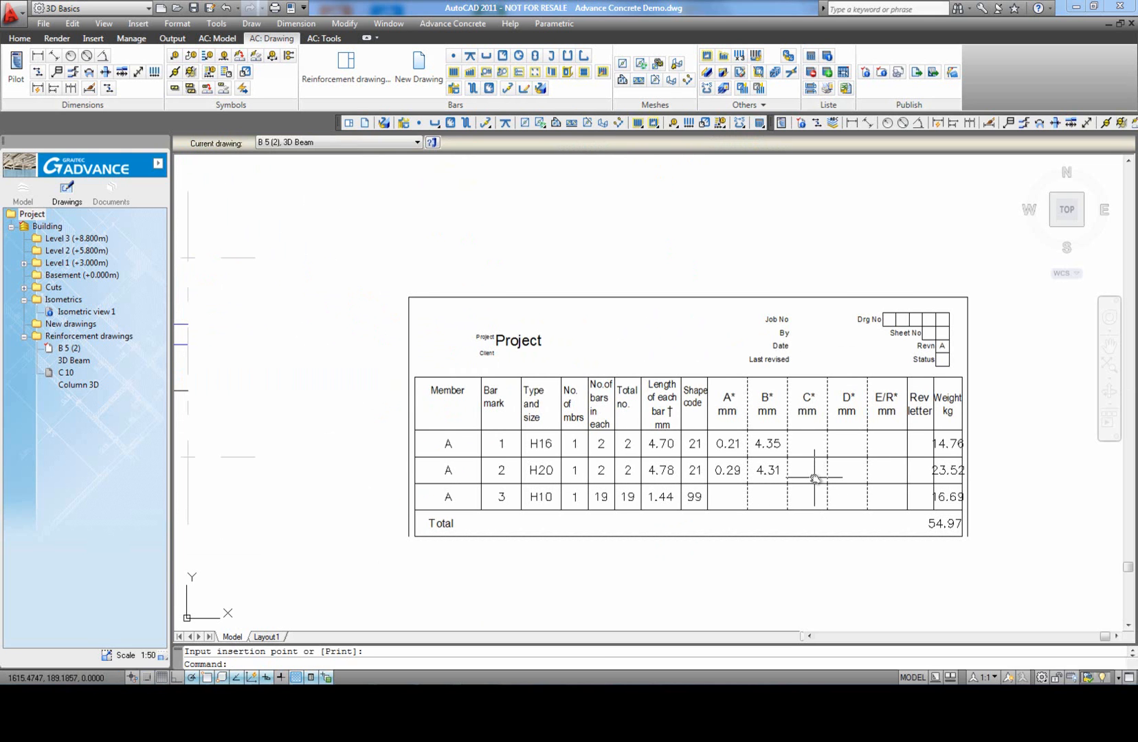
Step: Switch the inserted bar list beside Face elevation 1 to the UK bars template Bar list
scroll(814, 477, down, 2)
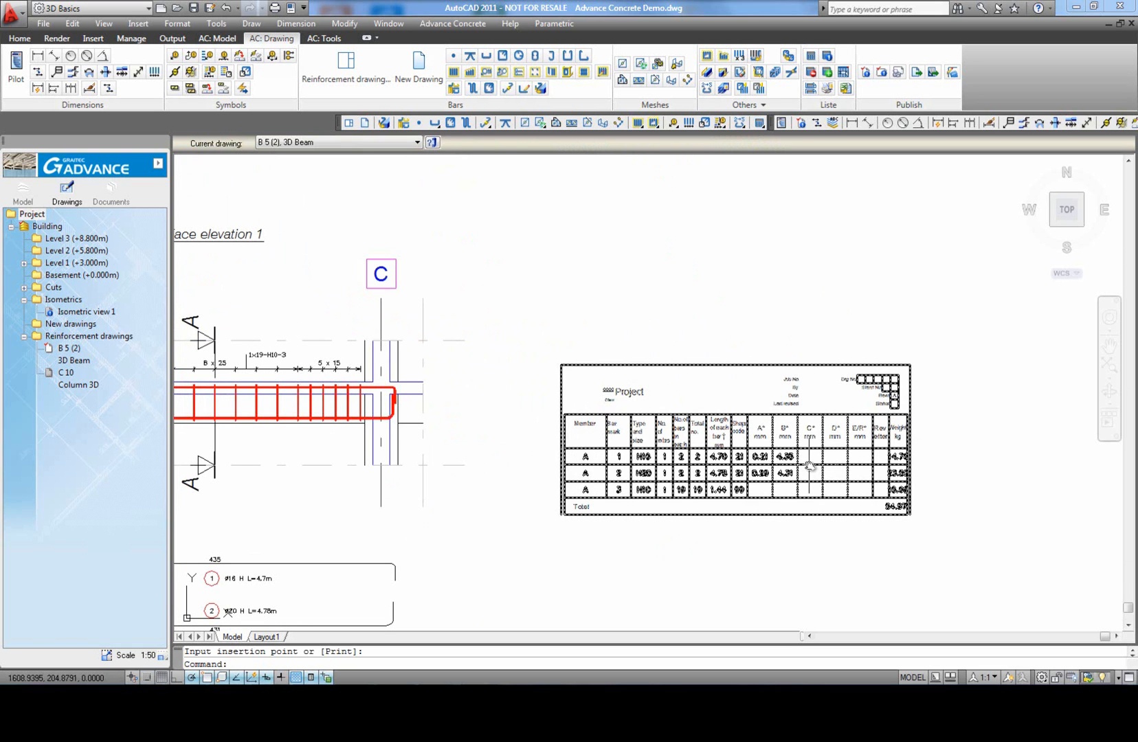
click(810, 466)
click(395, 144)
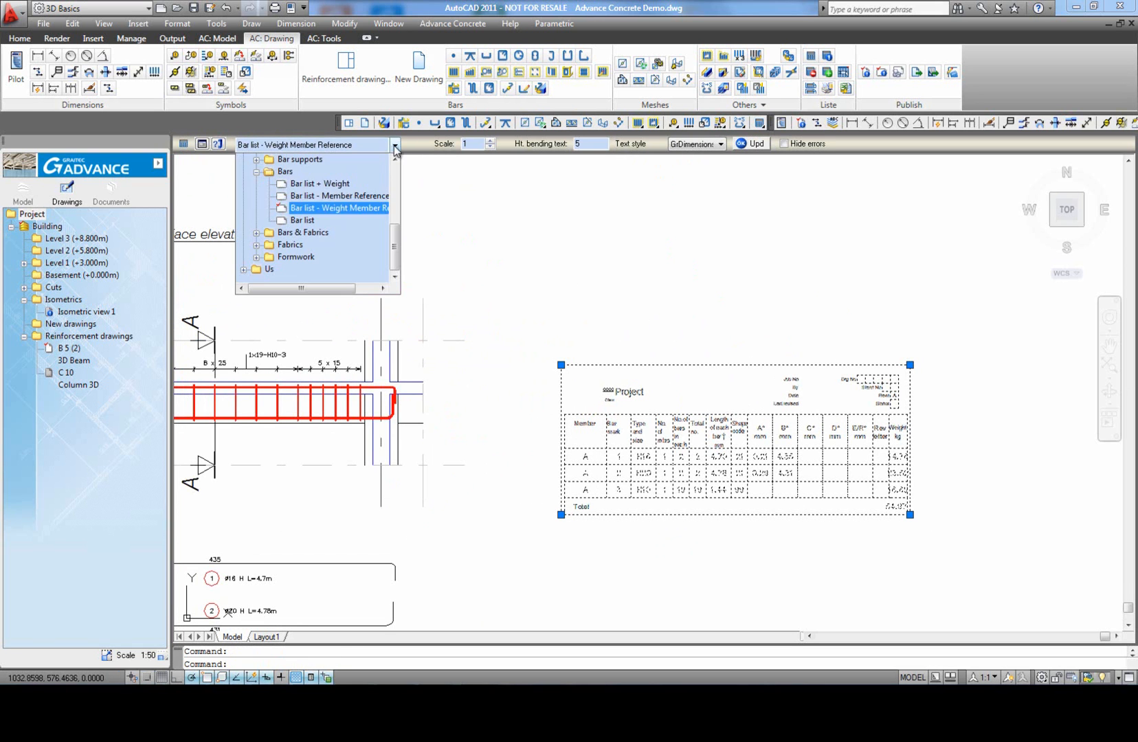
click(319, 219)
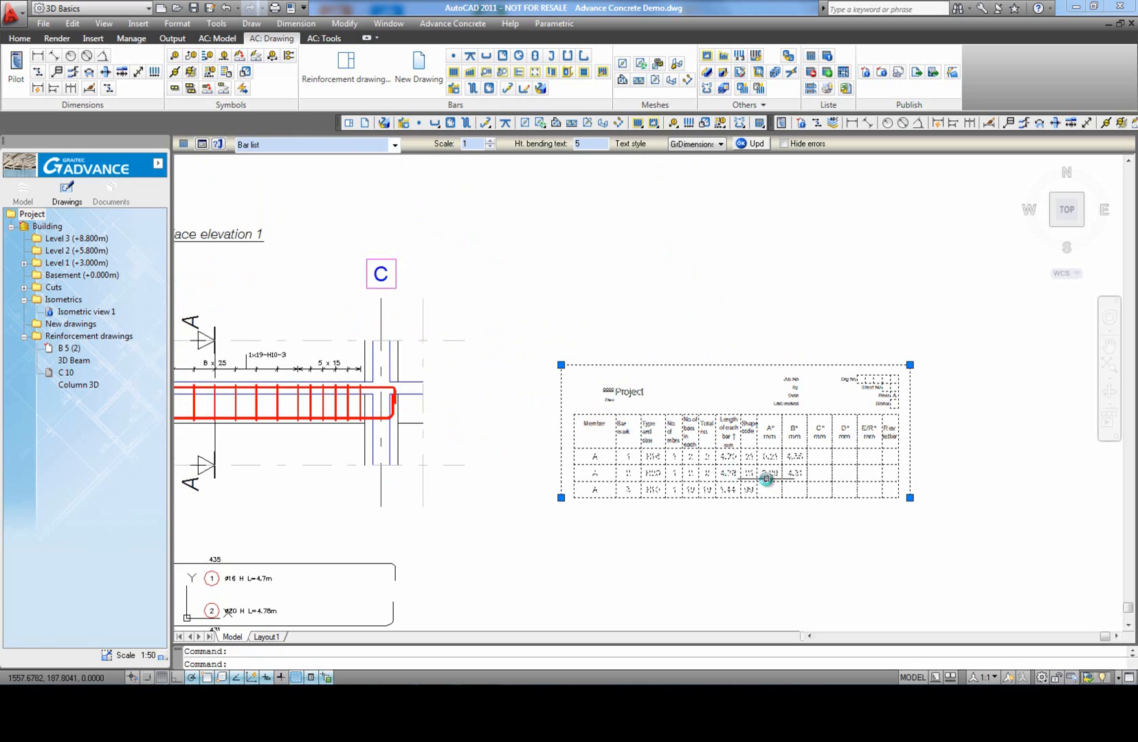
scroll(796, 507, up, 2)
key(Escape)
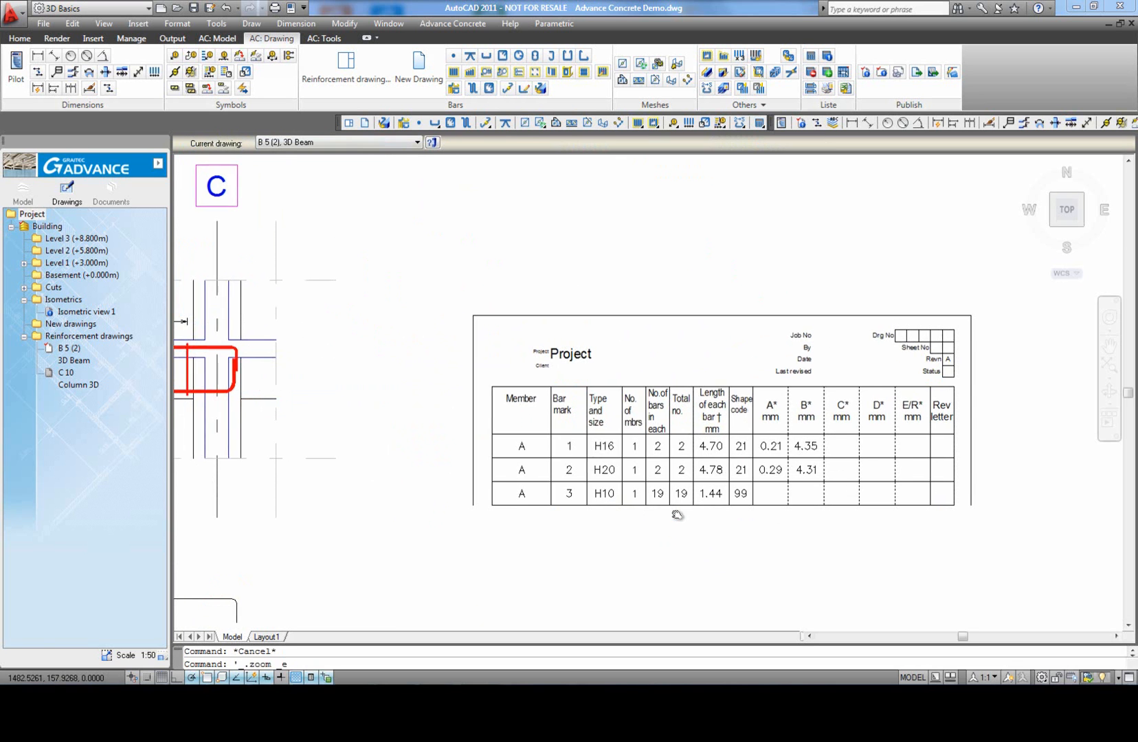
middle_click(675, 510)
middle_click(675, 511)
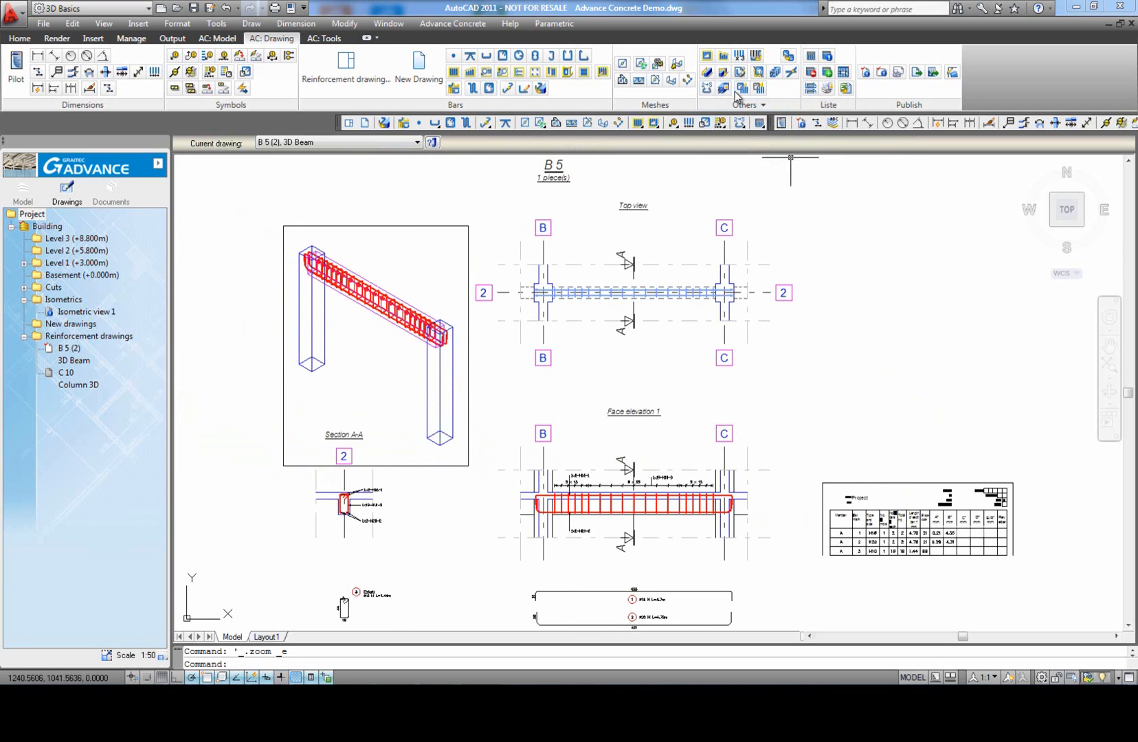
Step: Apply a multiplication factor of 3 to all bars and distributions, placing the number-of-elements text above the bar list
click(739, 58)
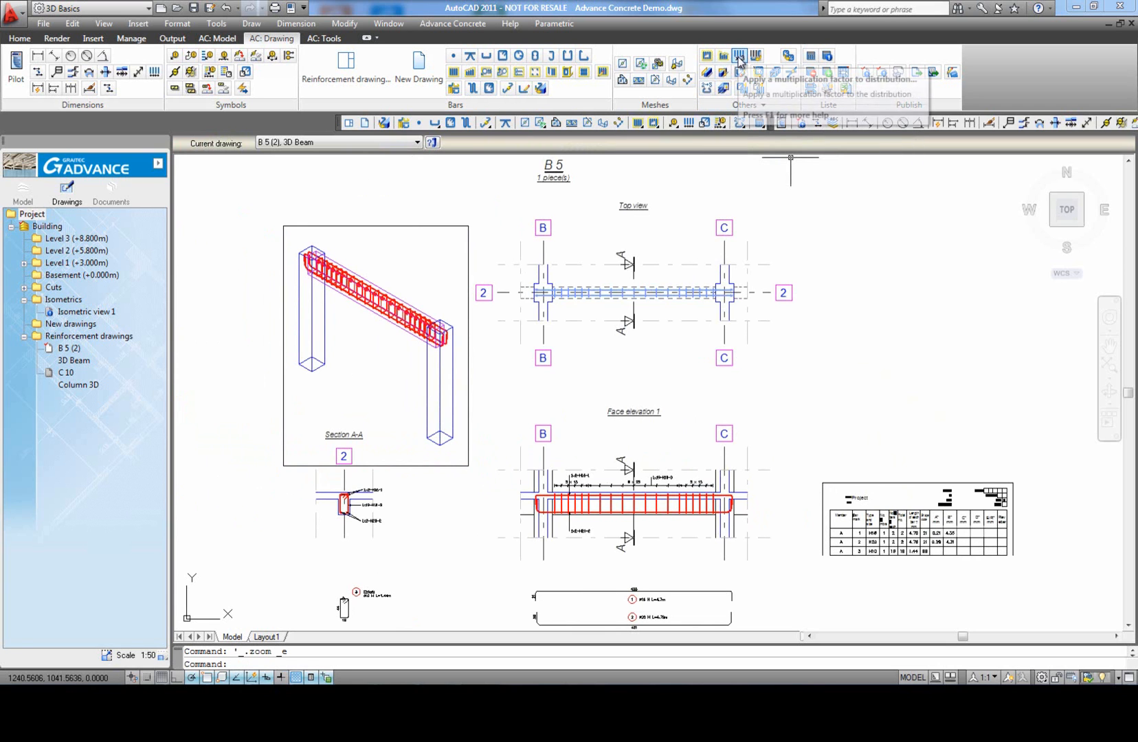
scroll(614, 326, down, 4)
click(863, 505)
click(407, 227)
key(Return)
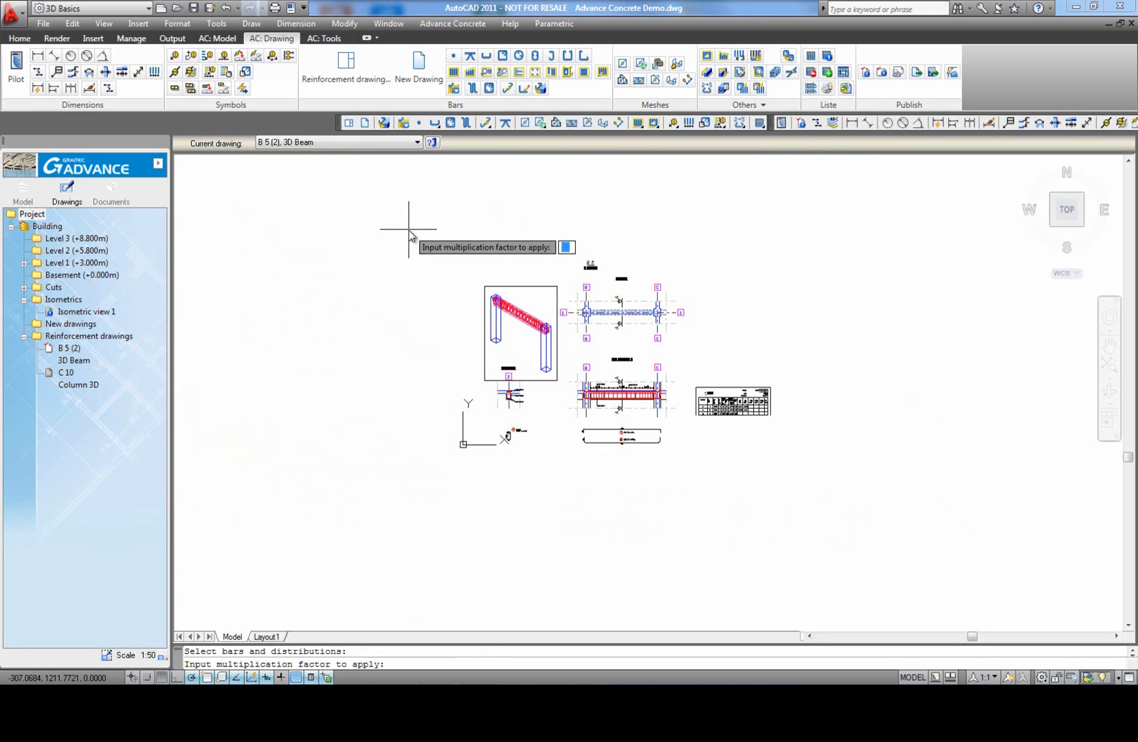
key(Return)
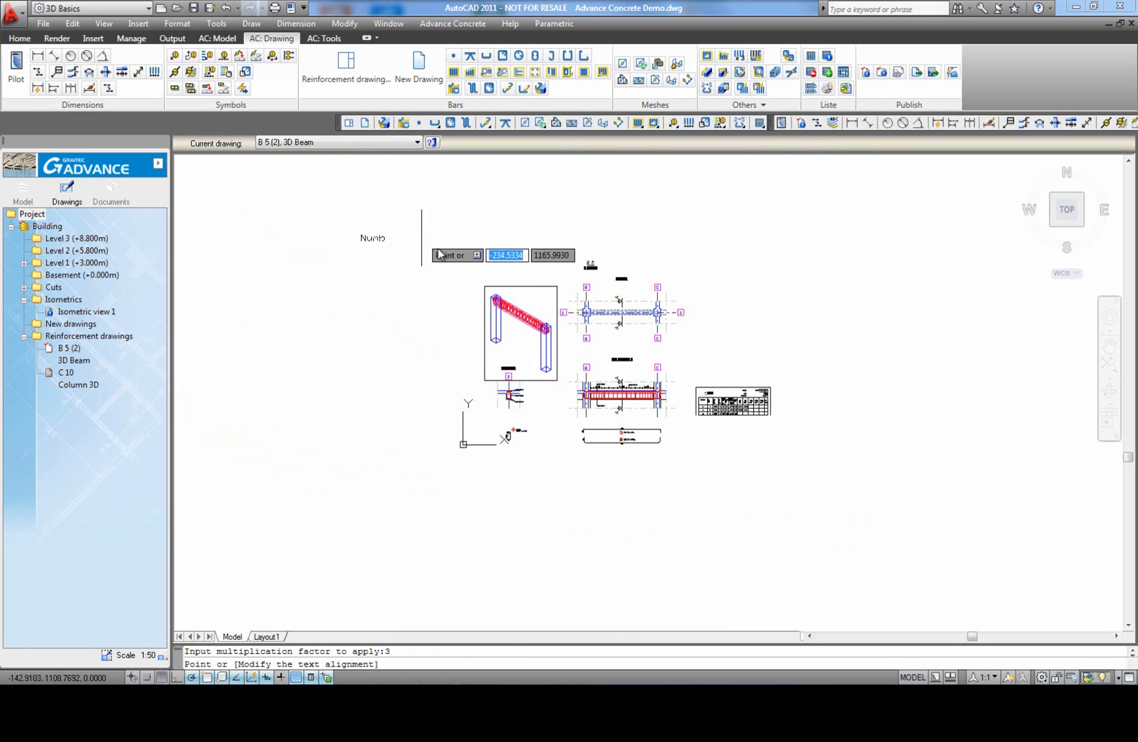
scroll(771, 397, up, 5)
click(799, 389)
Step: Update the bar list so it takes in the multiplied bars, and check its quantities
scroll(797, 513, up, 5)
click(851, 478)
click(810, 462)
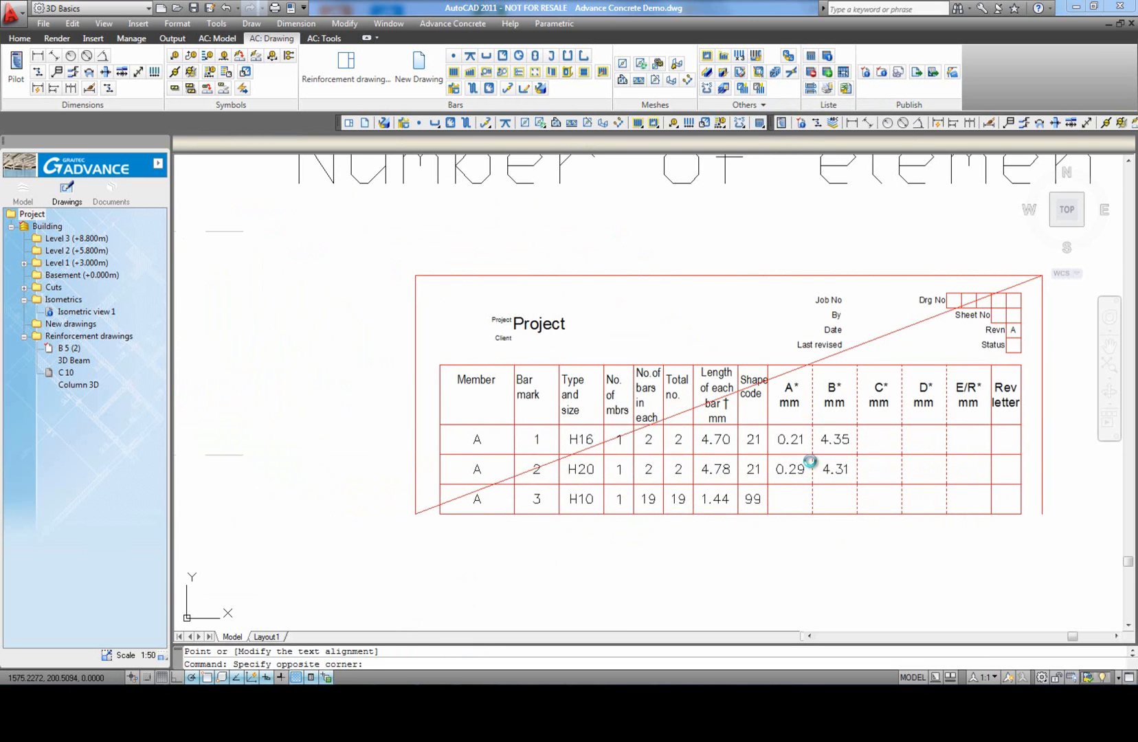
click(755, 145)
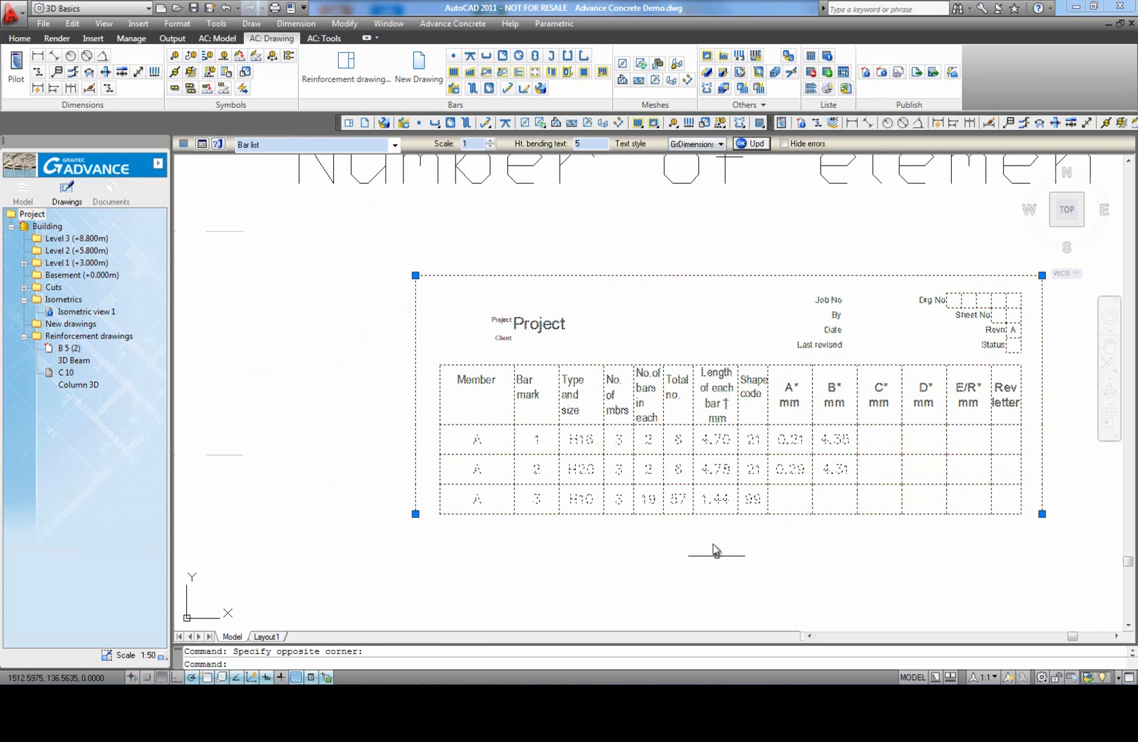
key(Escape)
scroll(609, 452, up, 2)
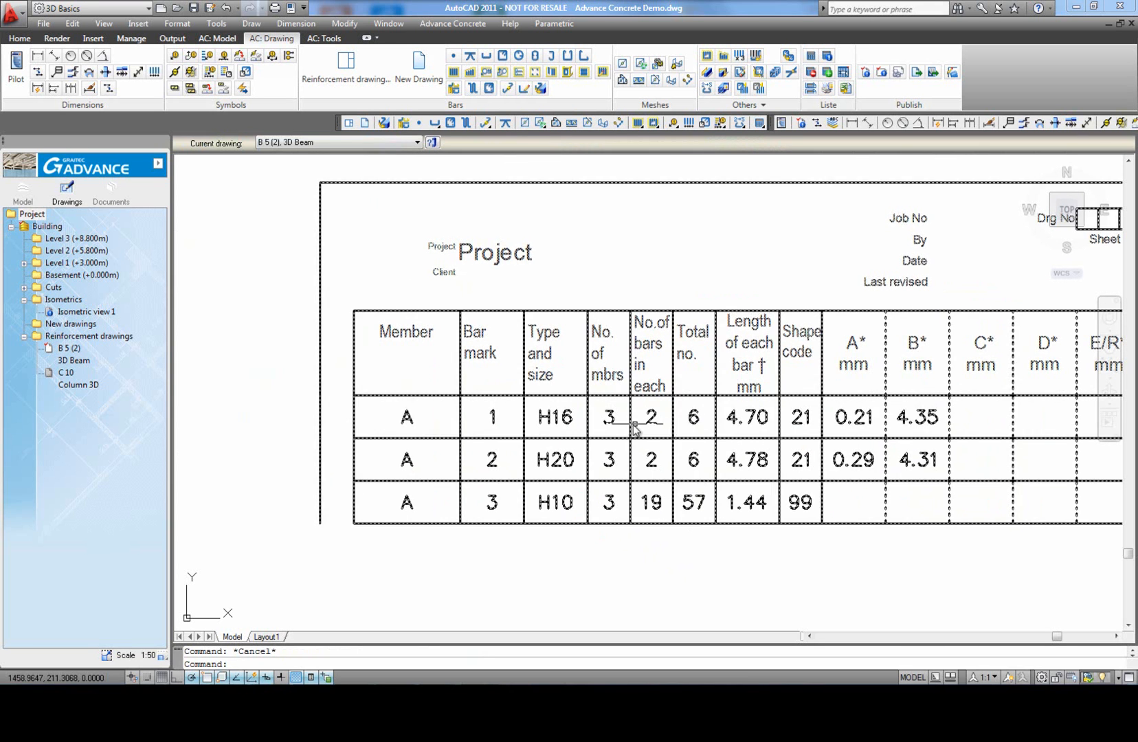
scroll(714, 480, down, 4)
middle_click(814, 349)
middle_click(814, 349)
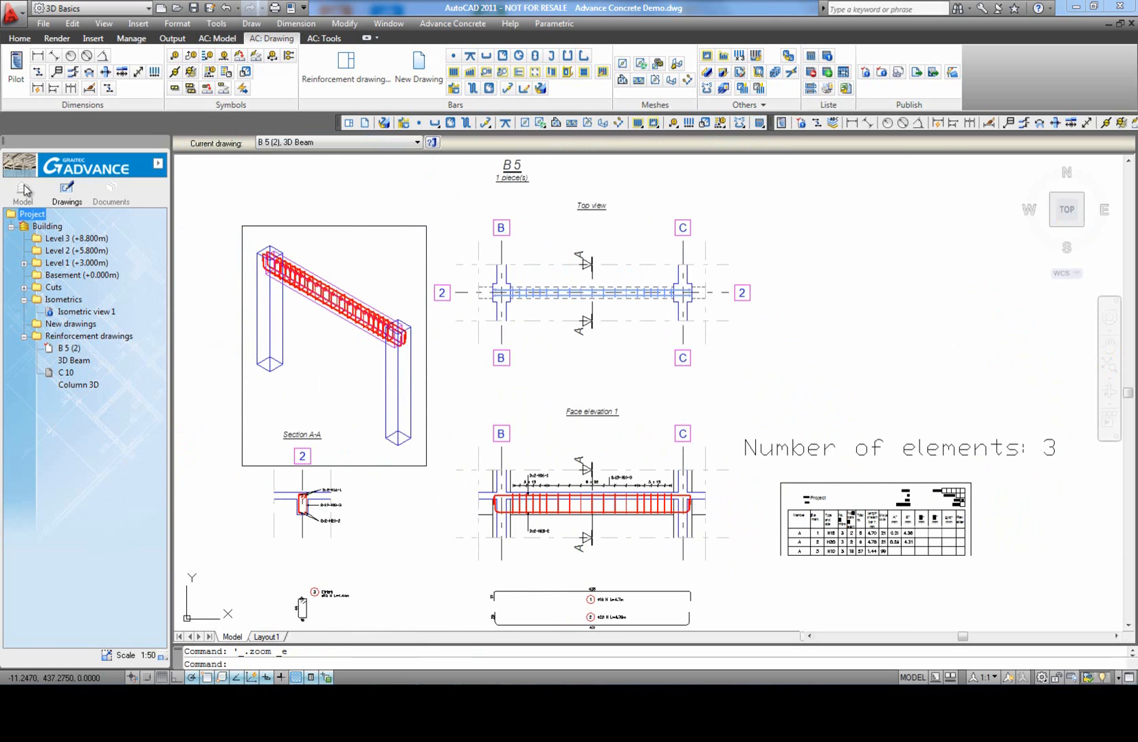
Step: Return to the model at Level 1 (+3.000m) and display the Advance Reinforcement Solutions tools
click(24, 190)
double_click(66, 263)
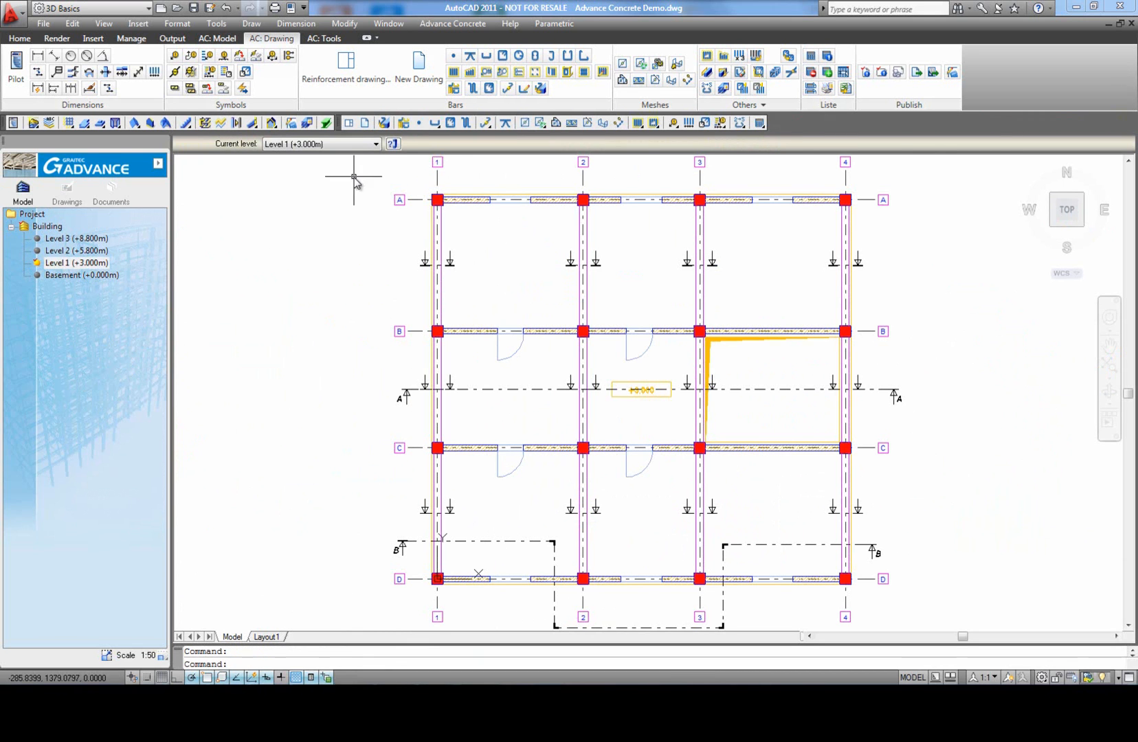
right_click(689, 129)
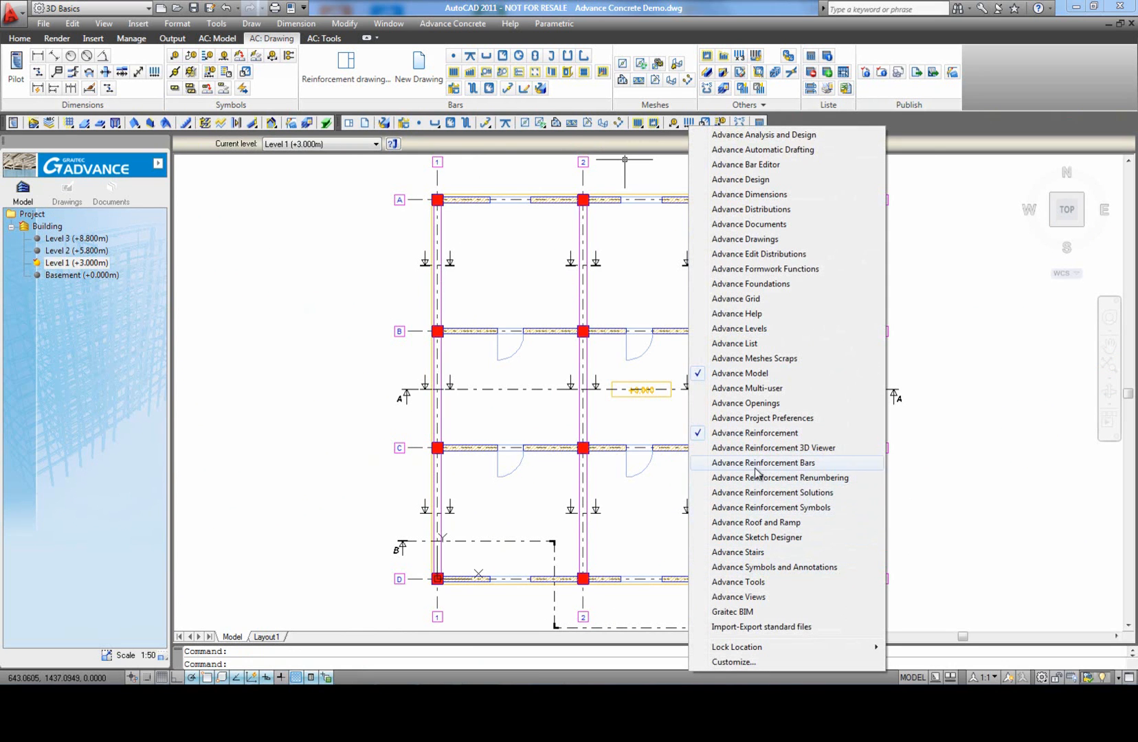
click(765, 495)
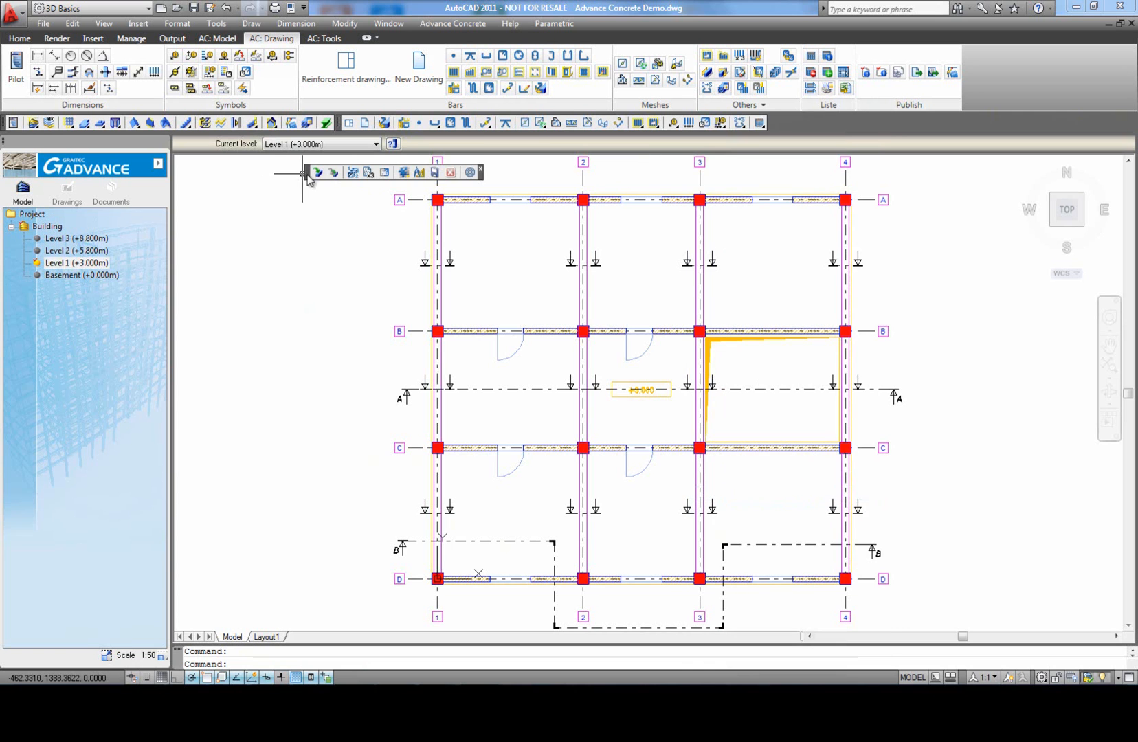
Step: Start applying a dynamic reinforcement solution and examine the UK wall templates from 2CW-intermediary to MW2 - Corner - 2U
click(323, 176)
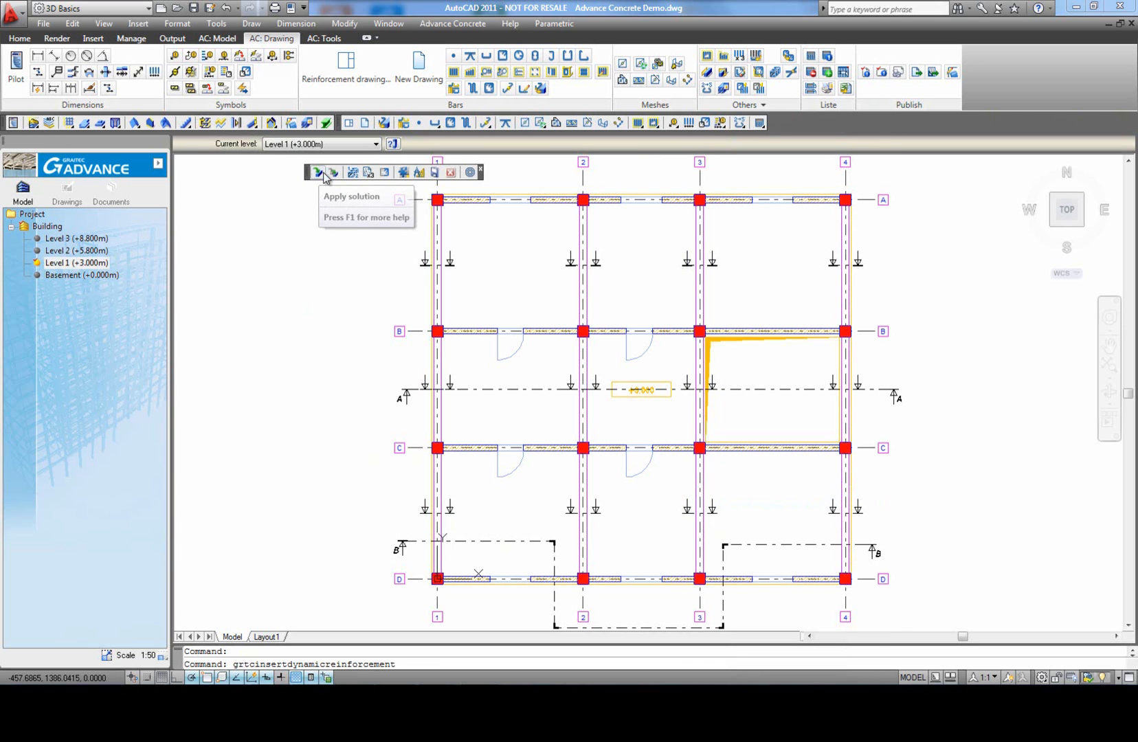
click(643, 375)
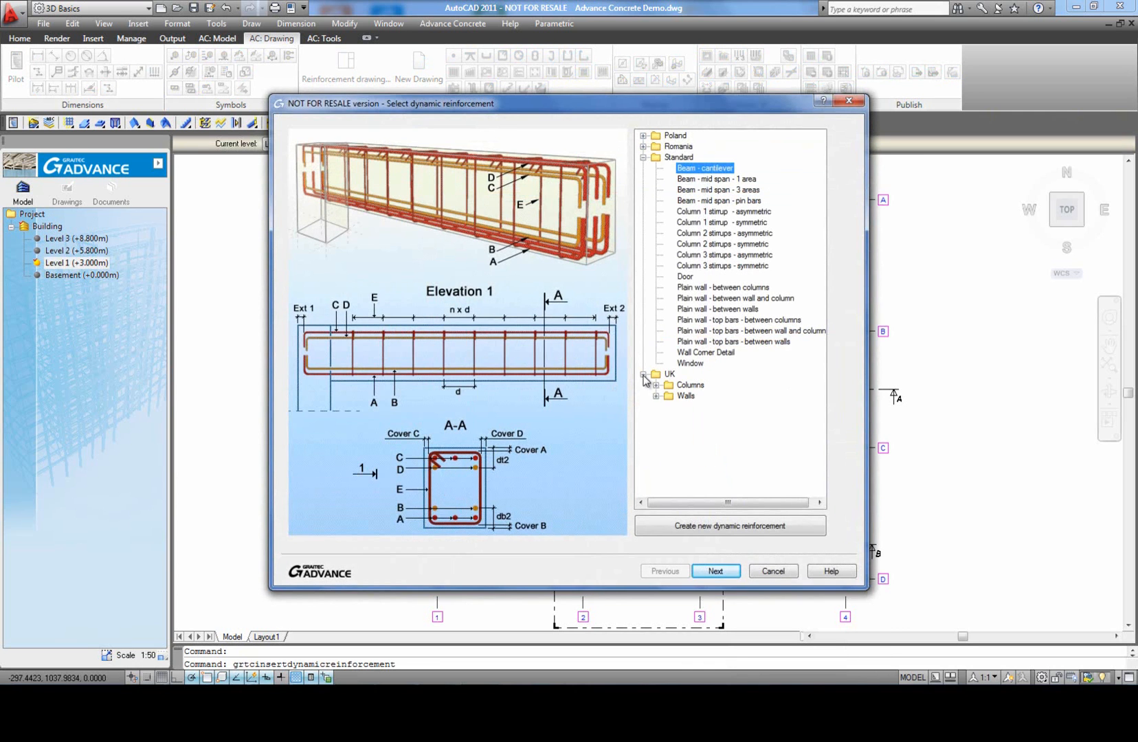
click(656, 396)
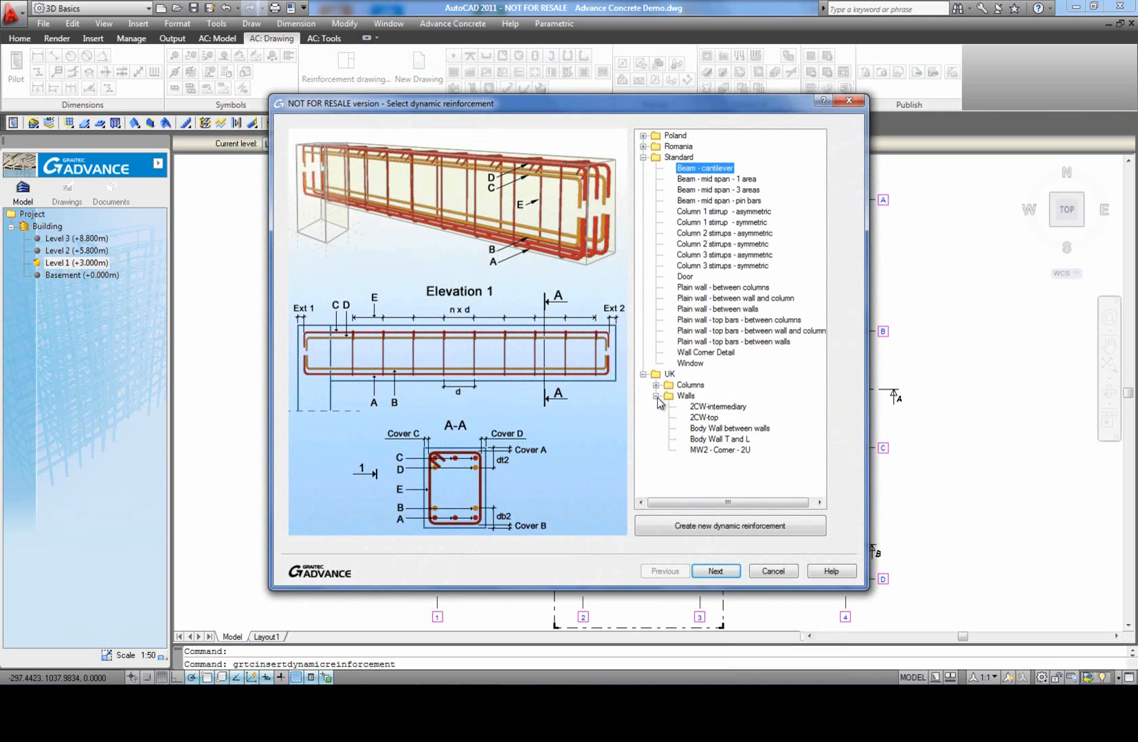
click(709, 408)
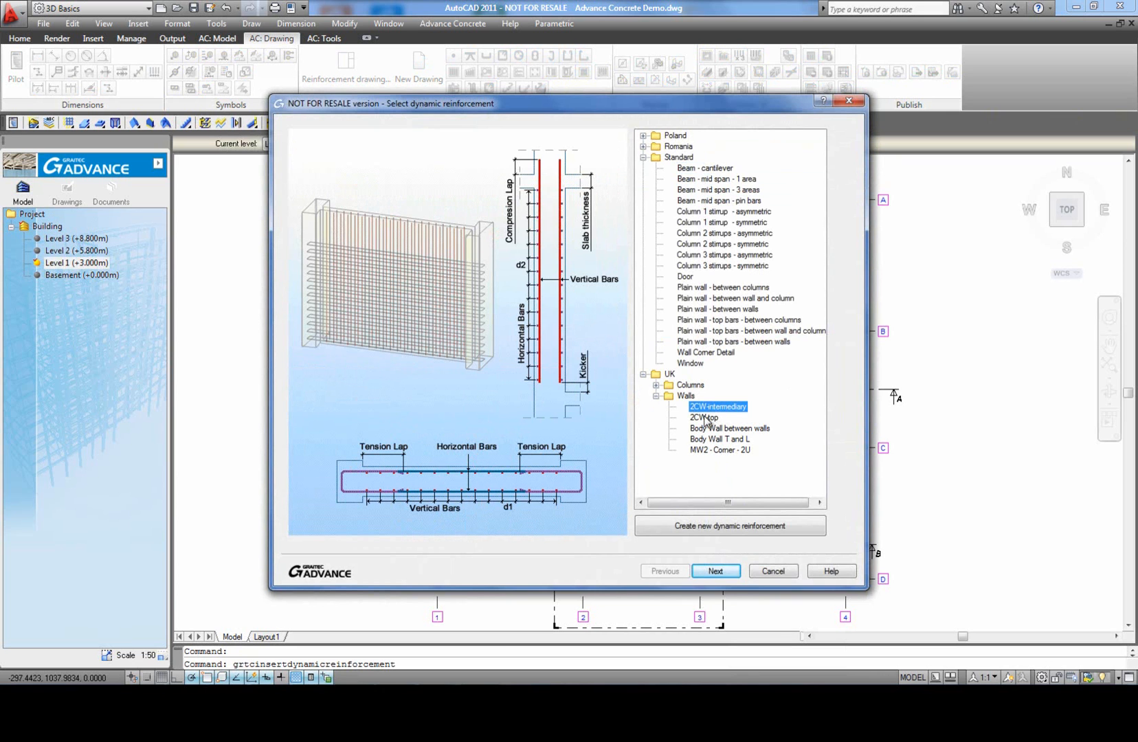
click(705, 418)
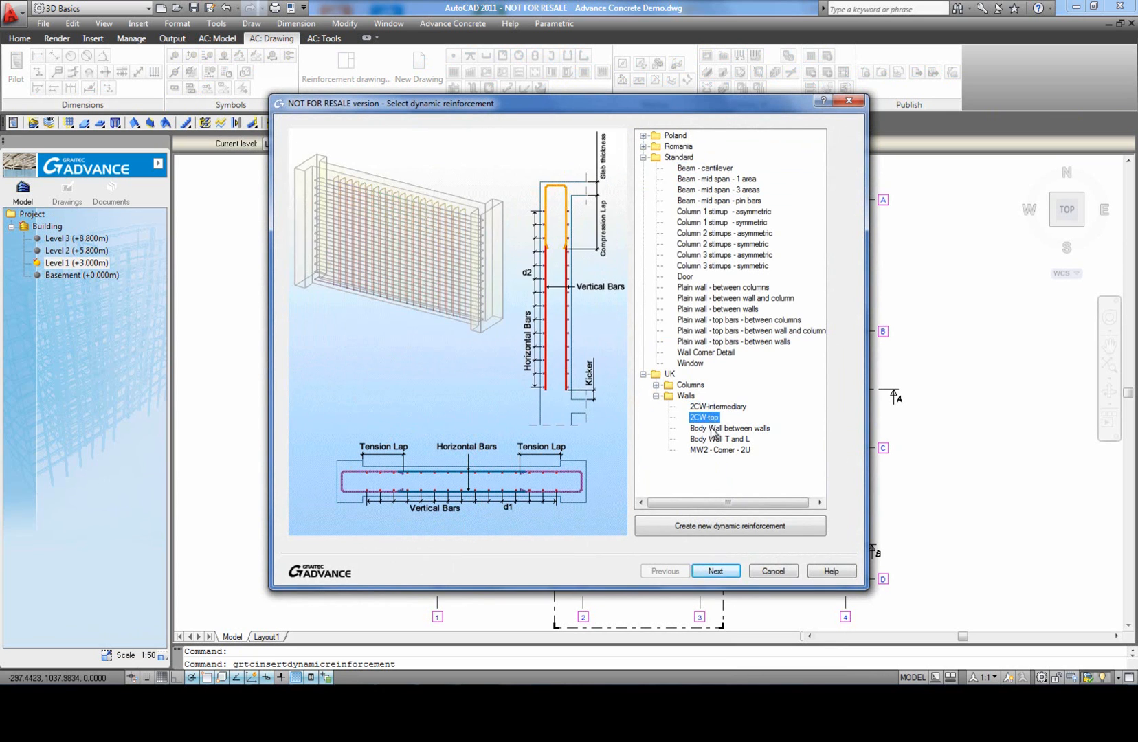
click(718, 429)
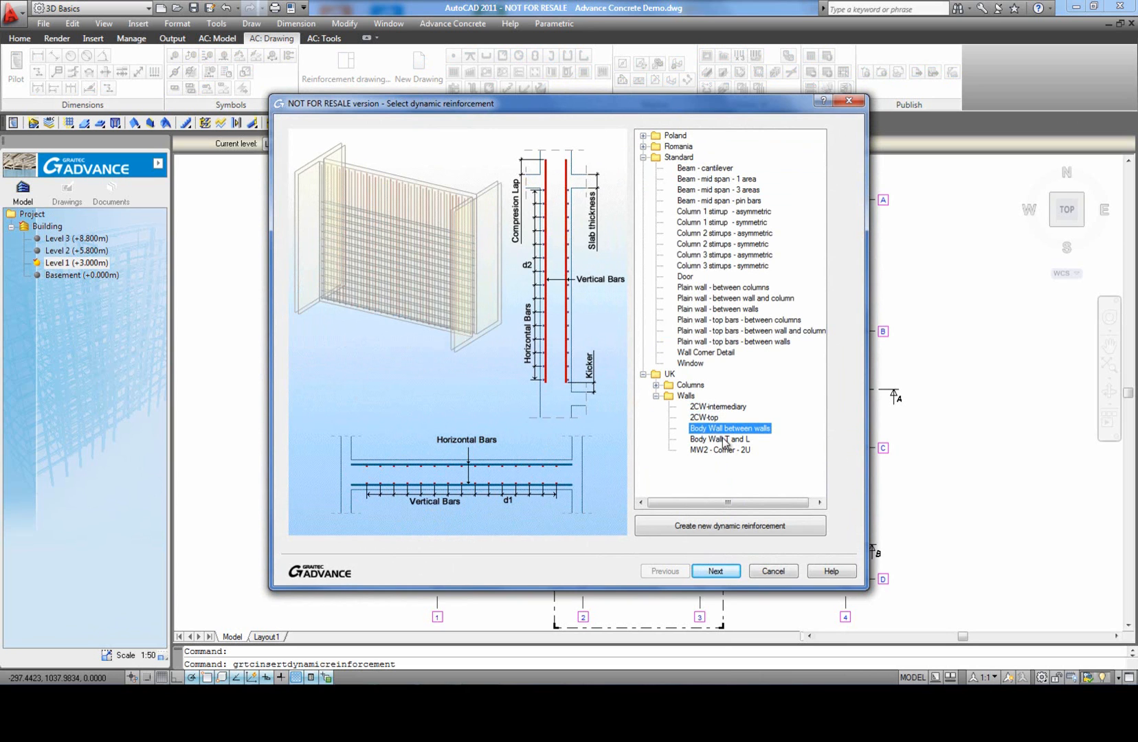
click(724, 441)
click(722, 451)
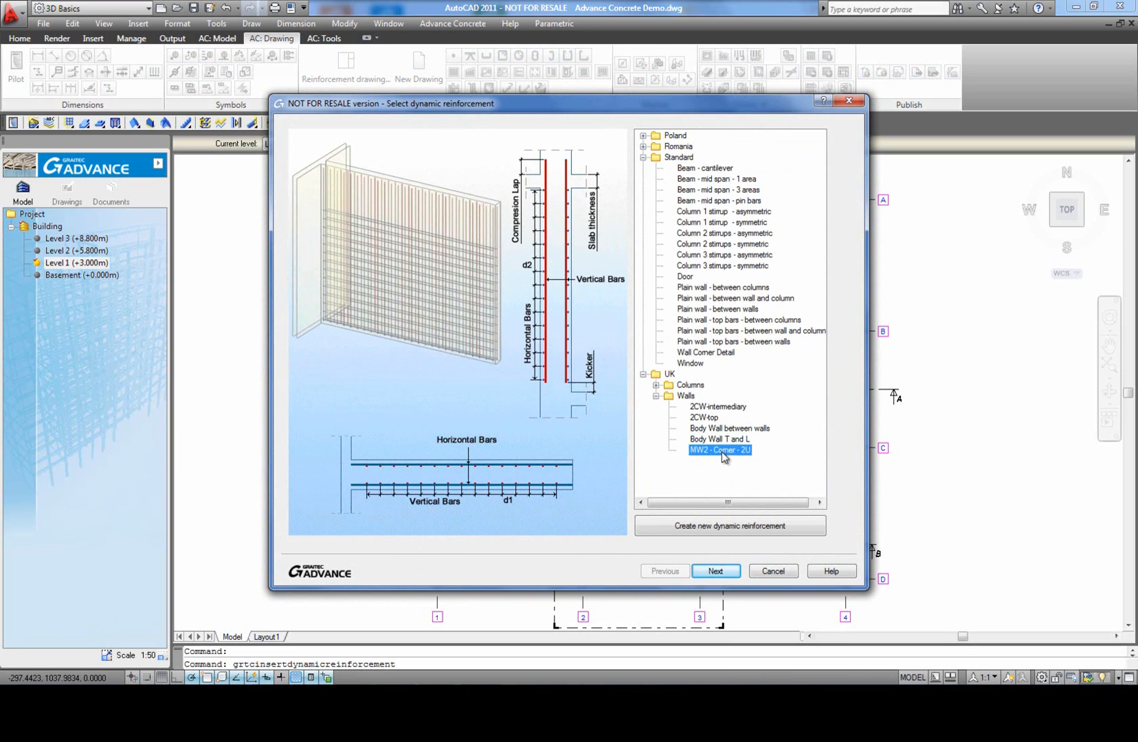
Step: Apply the UK 2CW-intermediary wall solution with its preset parameters to the grid B wall and its columns on grids 3 and 4
click(705, 408)
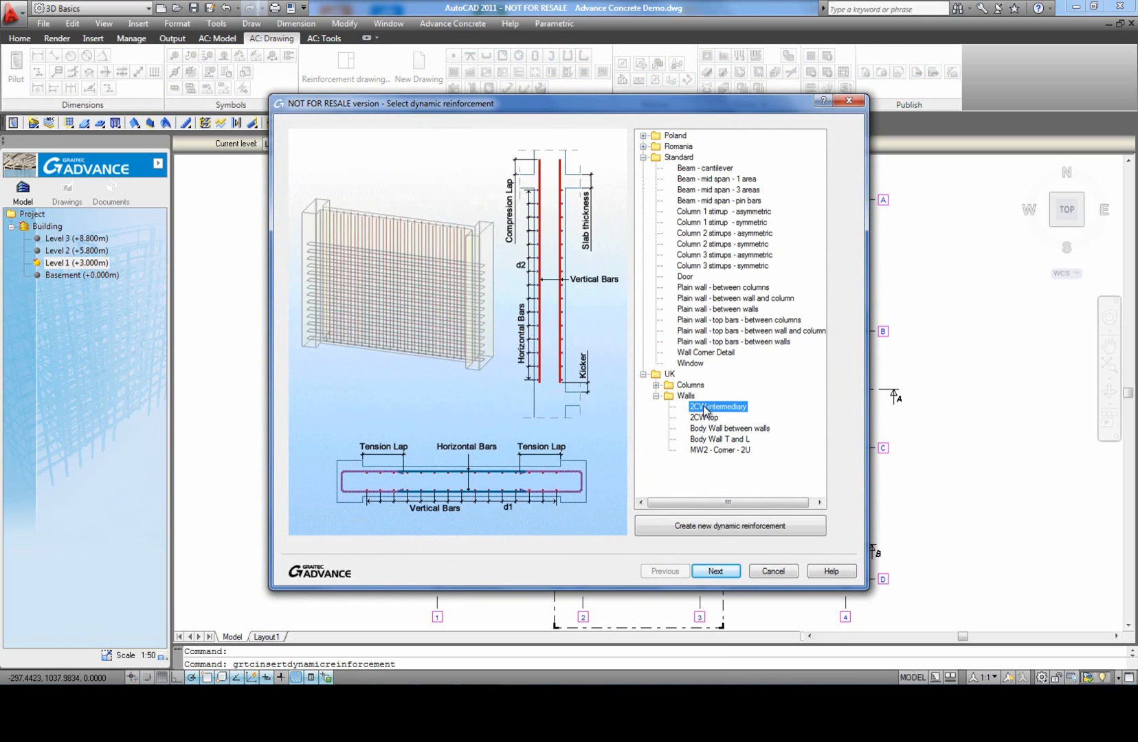
click(715, 572)
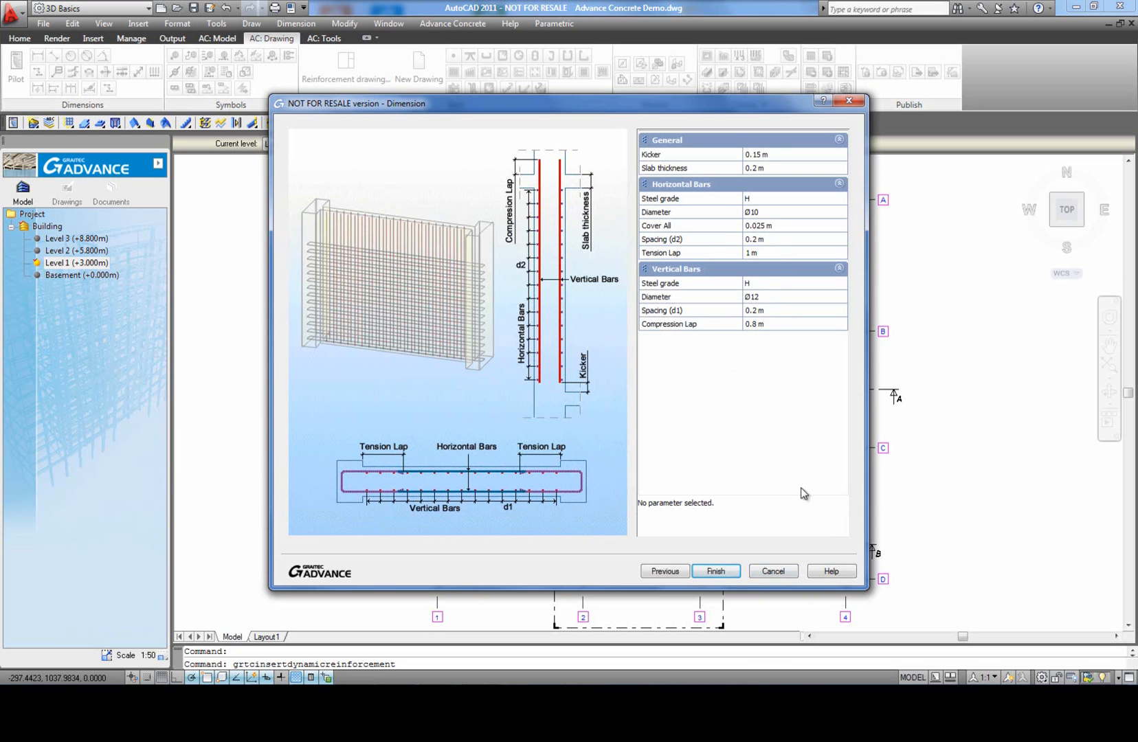
click(721, 573)
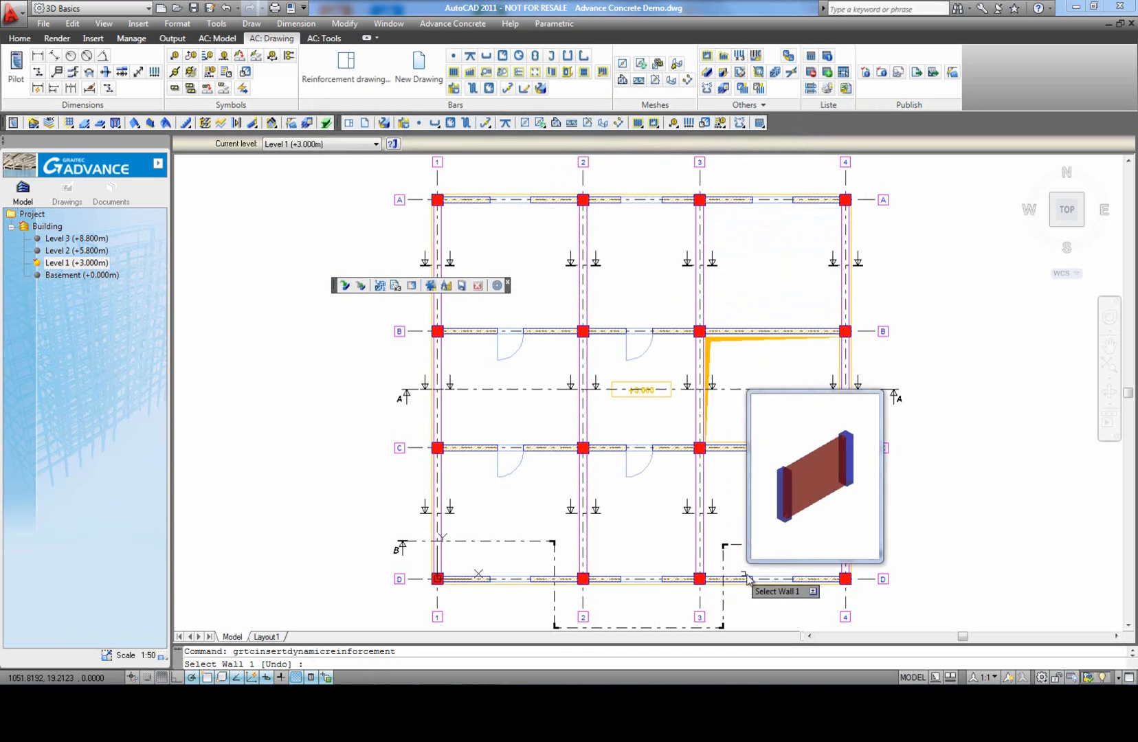
click(766, 331)
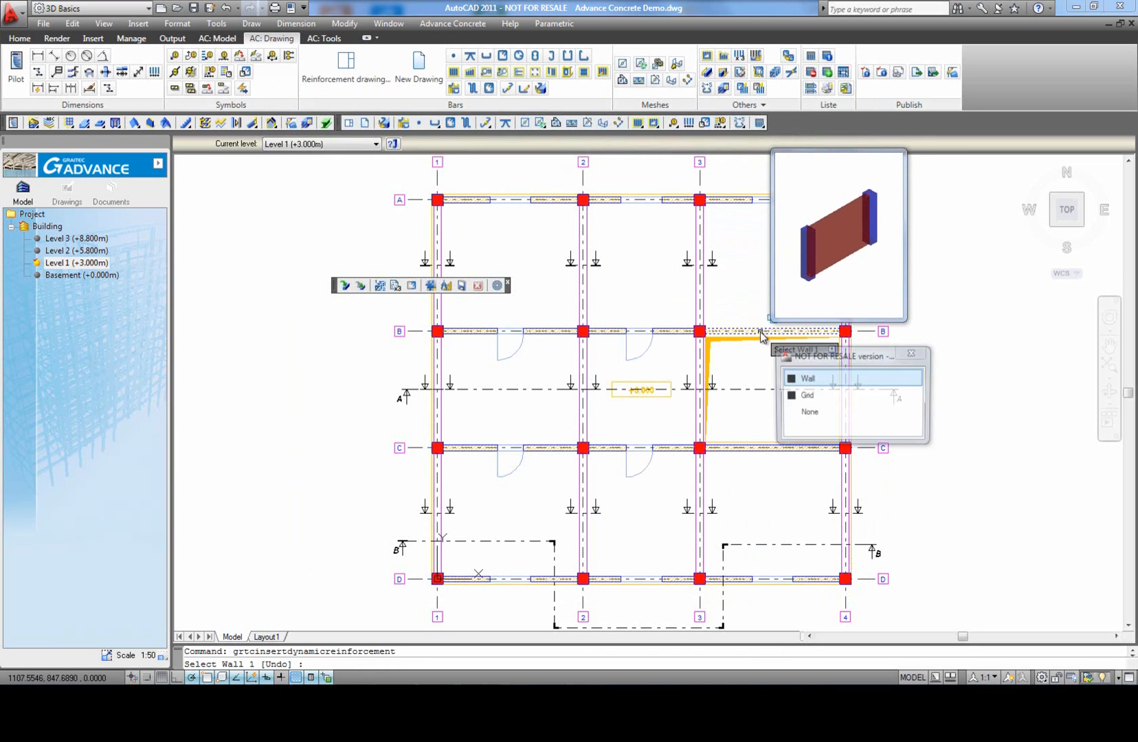
click(817, 377)
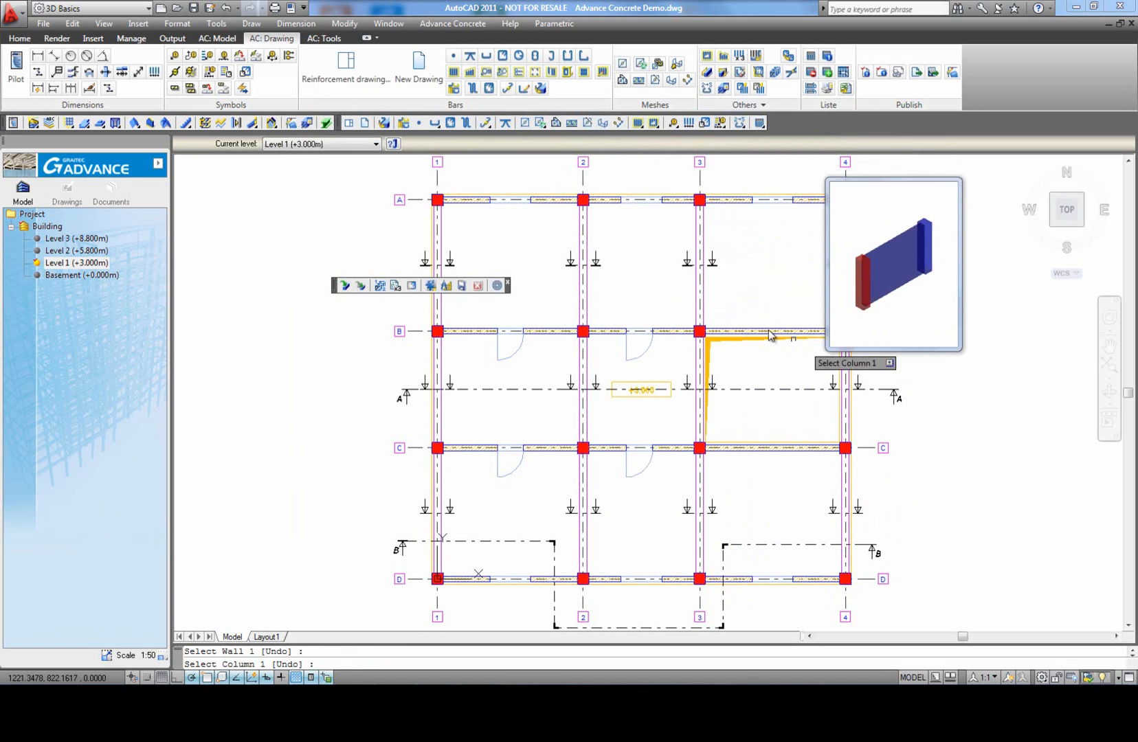
scroll(700, 338, up, 5)
click(694, 337)
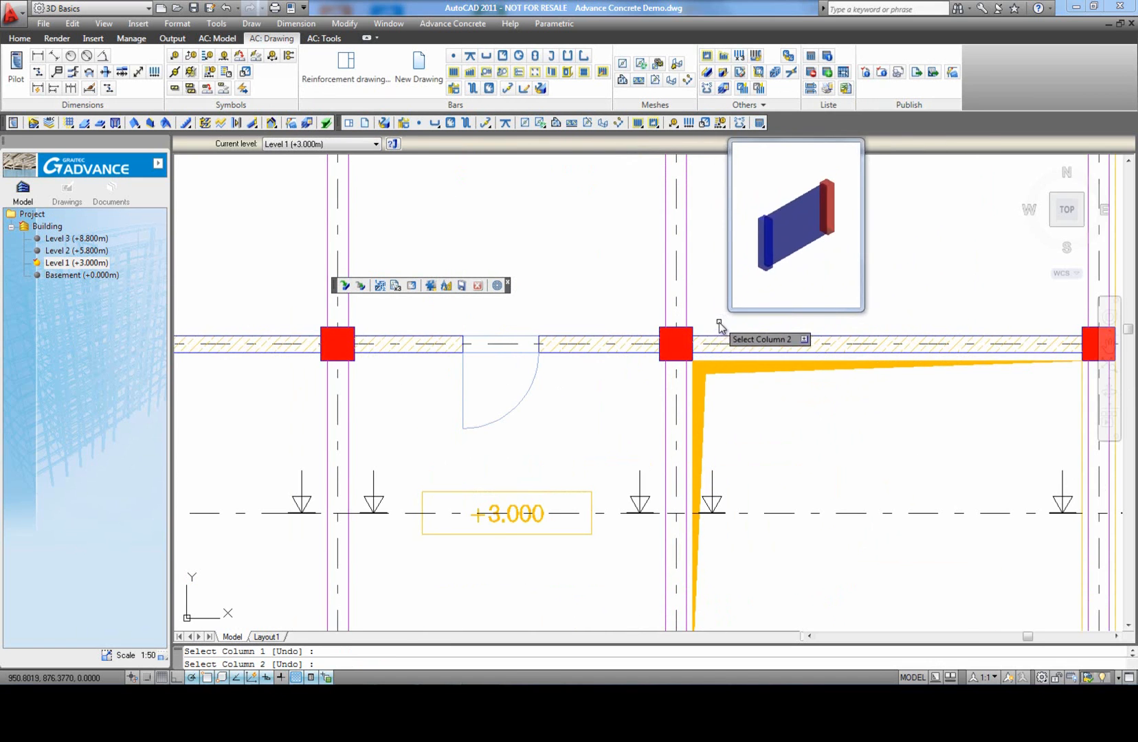
scroll(809, 317, down, 3)
scroll(893, 337, up, 2)
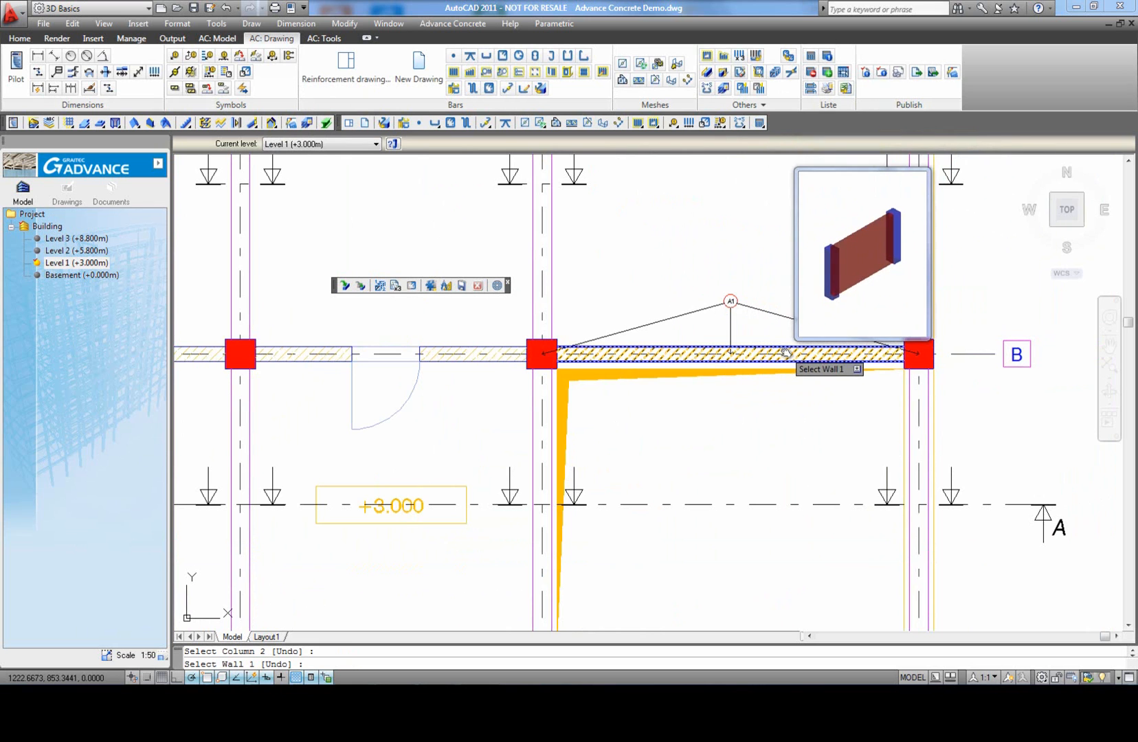
key(Escape)
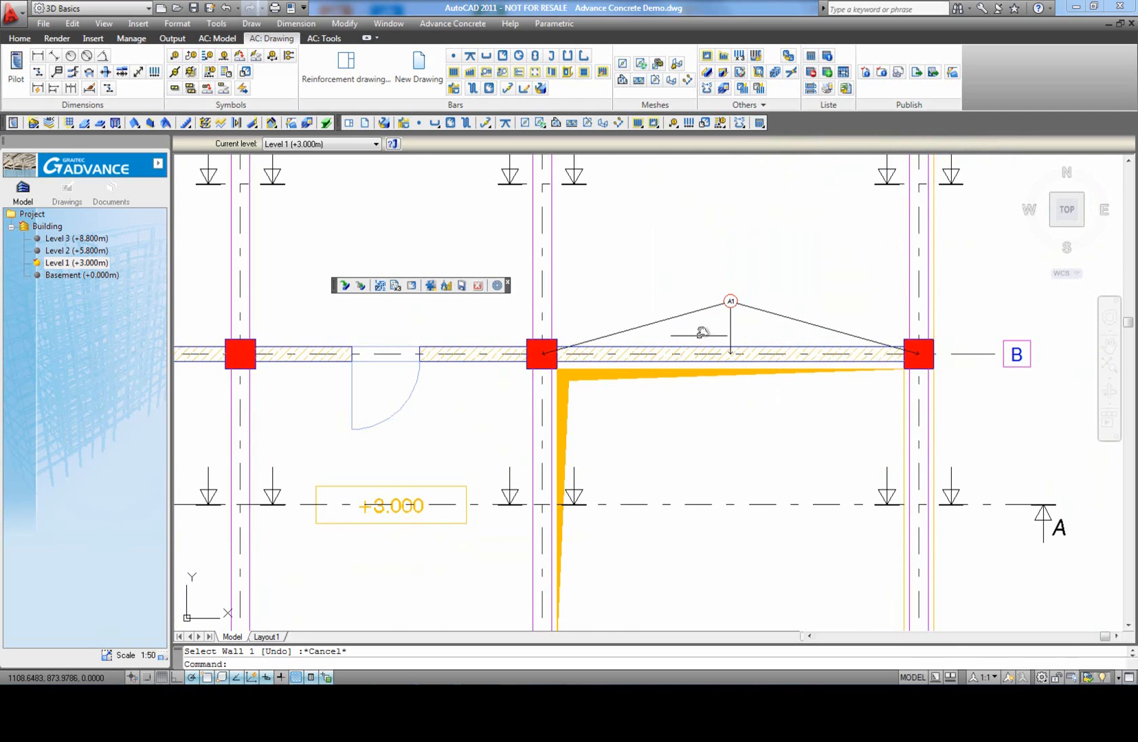
Step: Start another dynamic reinforcement solution and examine the UK column templates from Intermediate Lift MC2 to Top Lift Splice MC4
scroll(700, 317, down, 2)
click(346, 286)
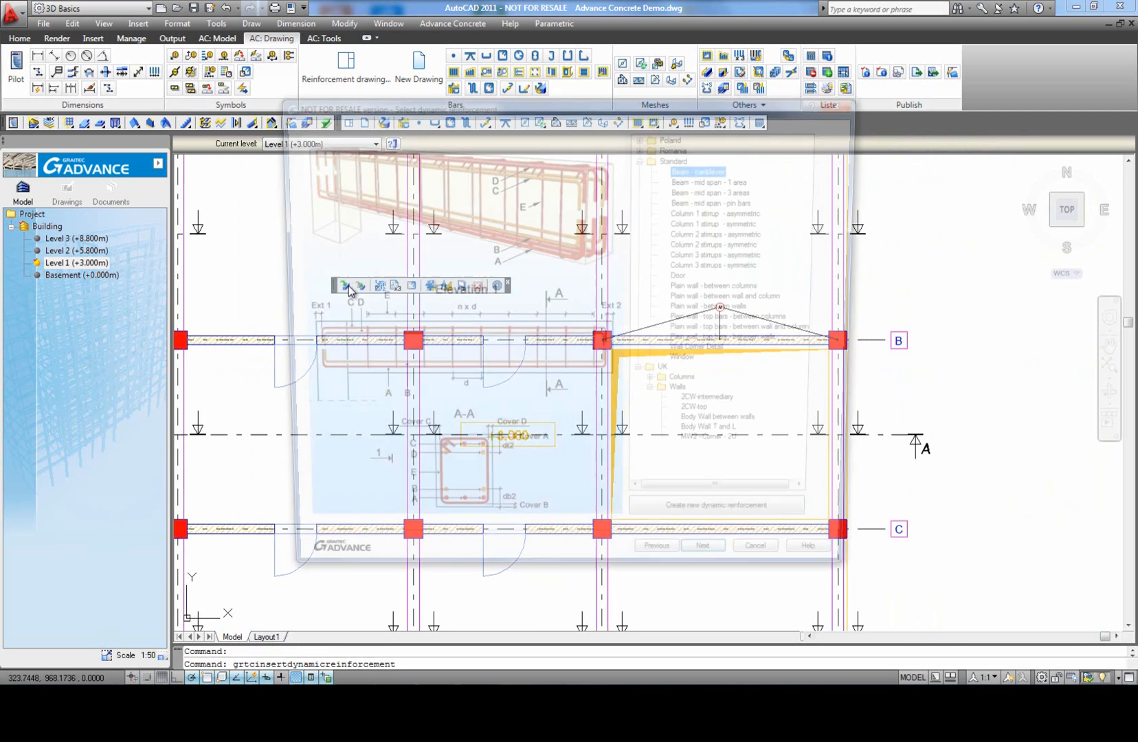
click(656, 396)
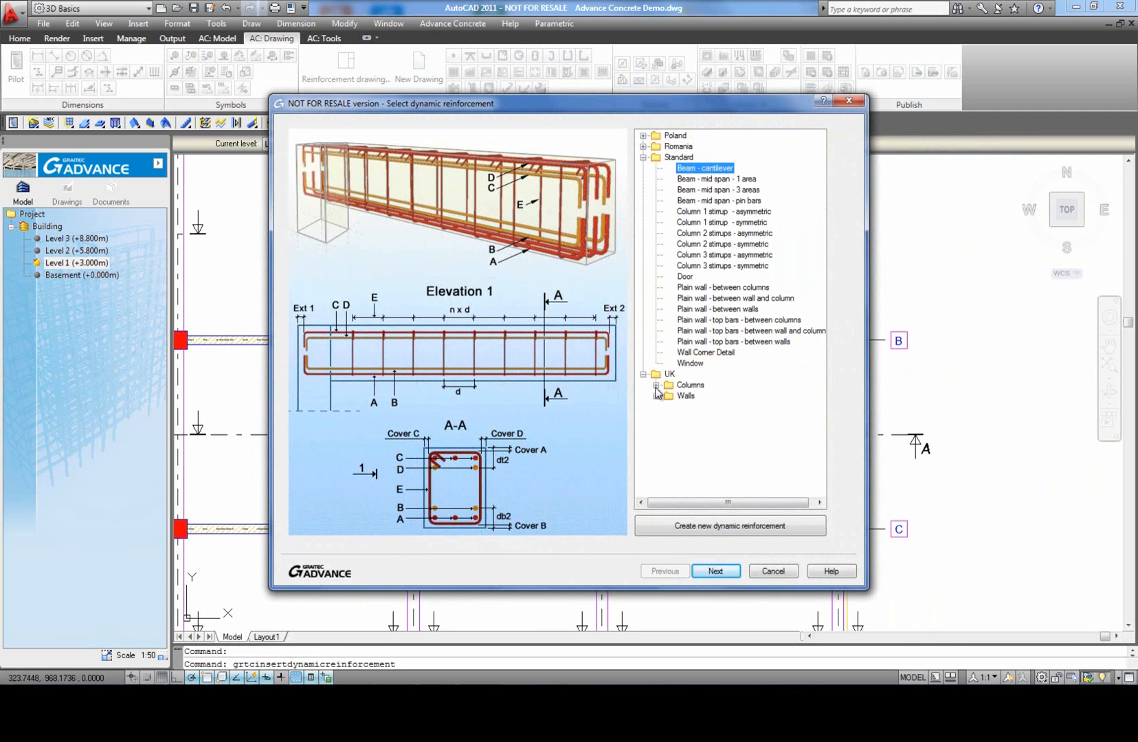
click(656, 385)
click(713, 396)
click(717, 407)
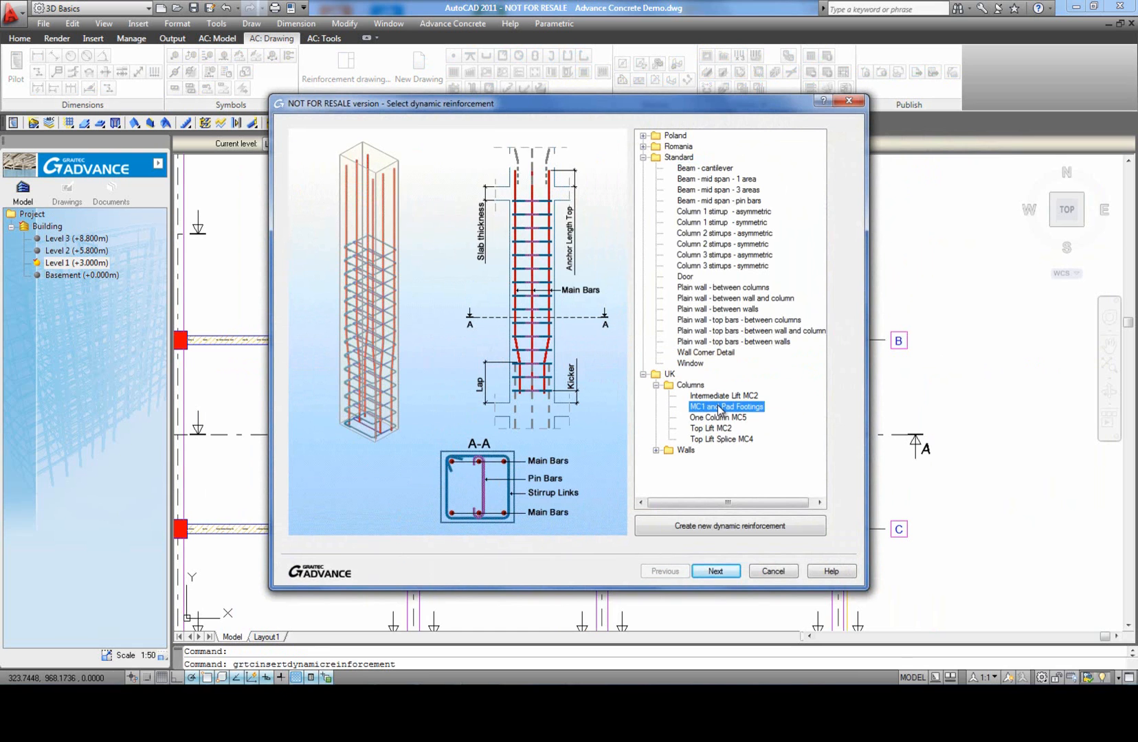
click(718, 417)
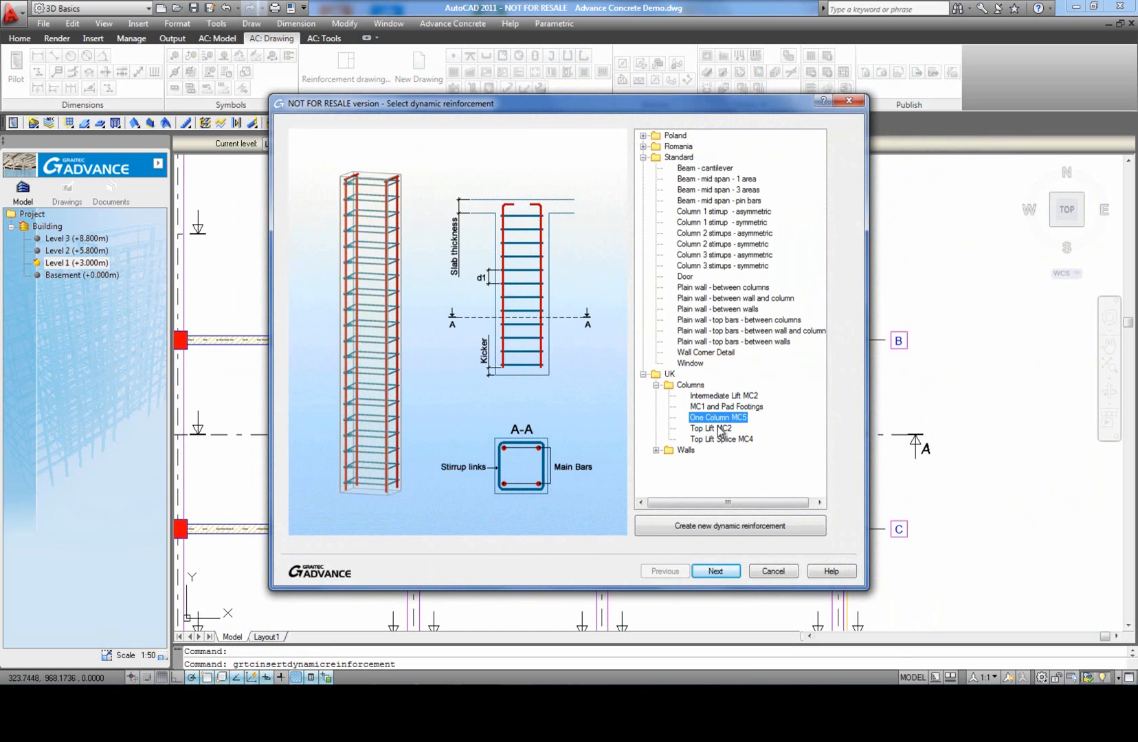
click(718, 428)
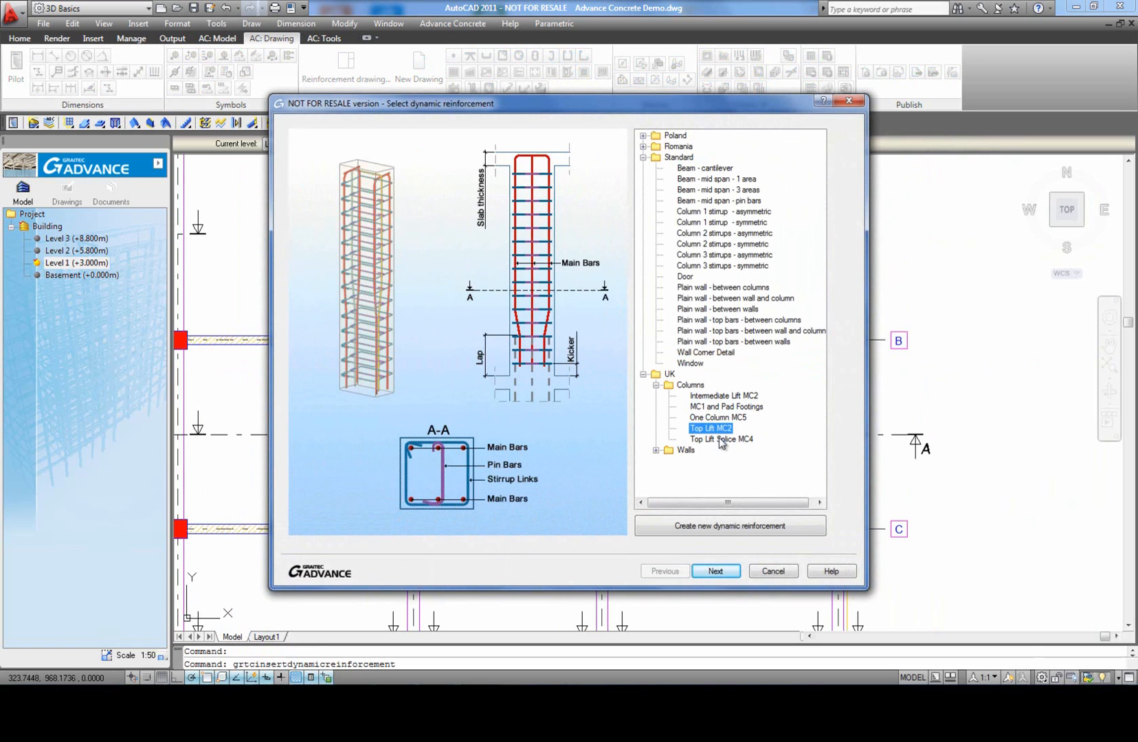
click(722, 440)
Step: Apply the UK One Column MC5 solution with its preset parameters to the grid B columns on grids 3 and 4
click(718, 418)
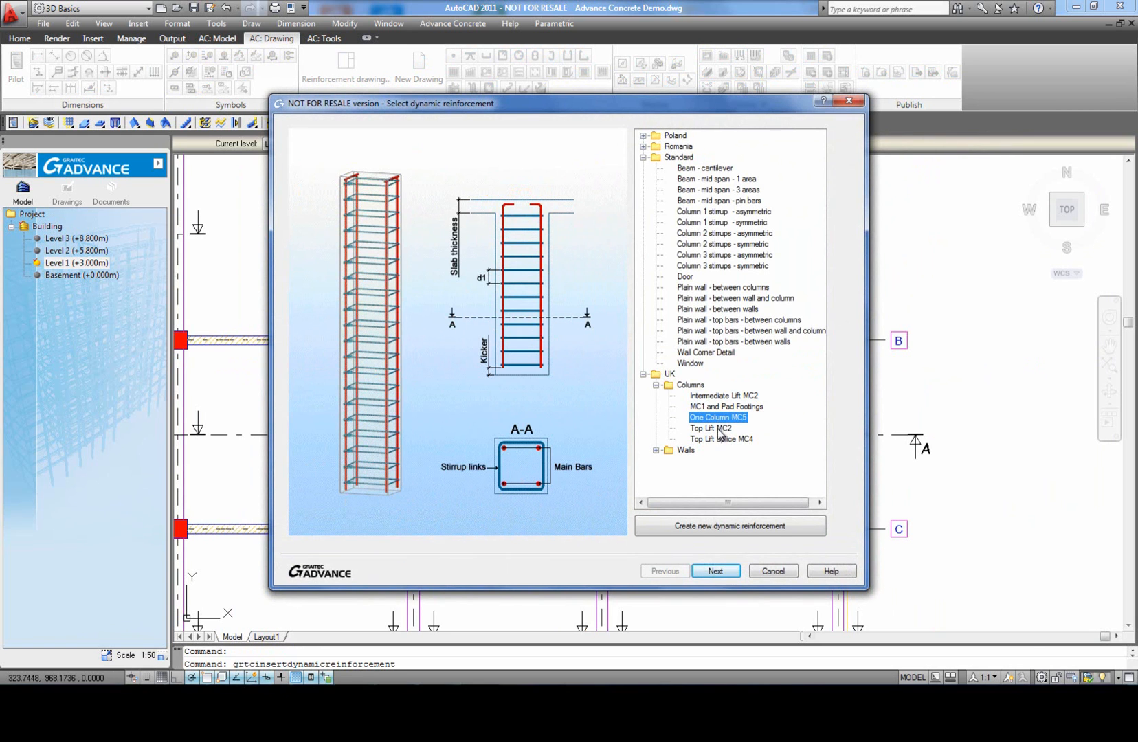
click(719, 572)
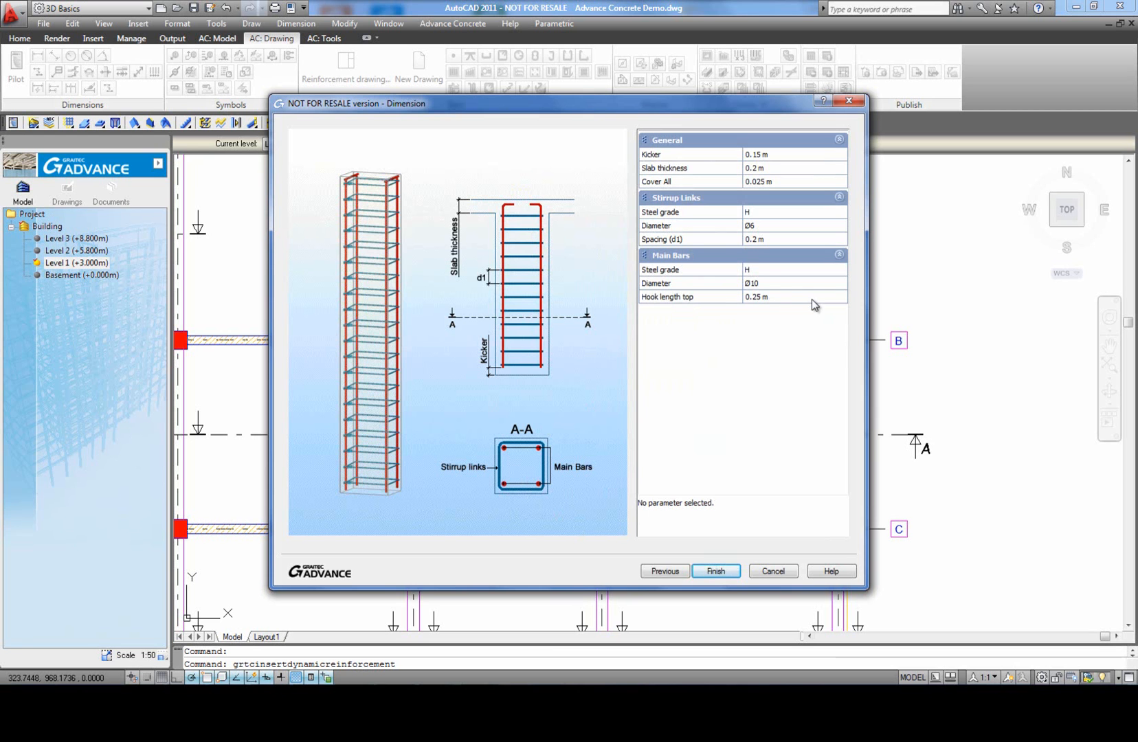
click(715, 571)
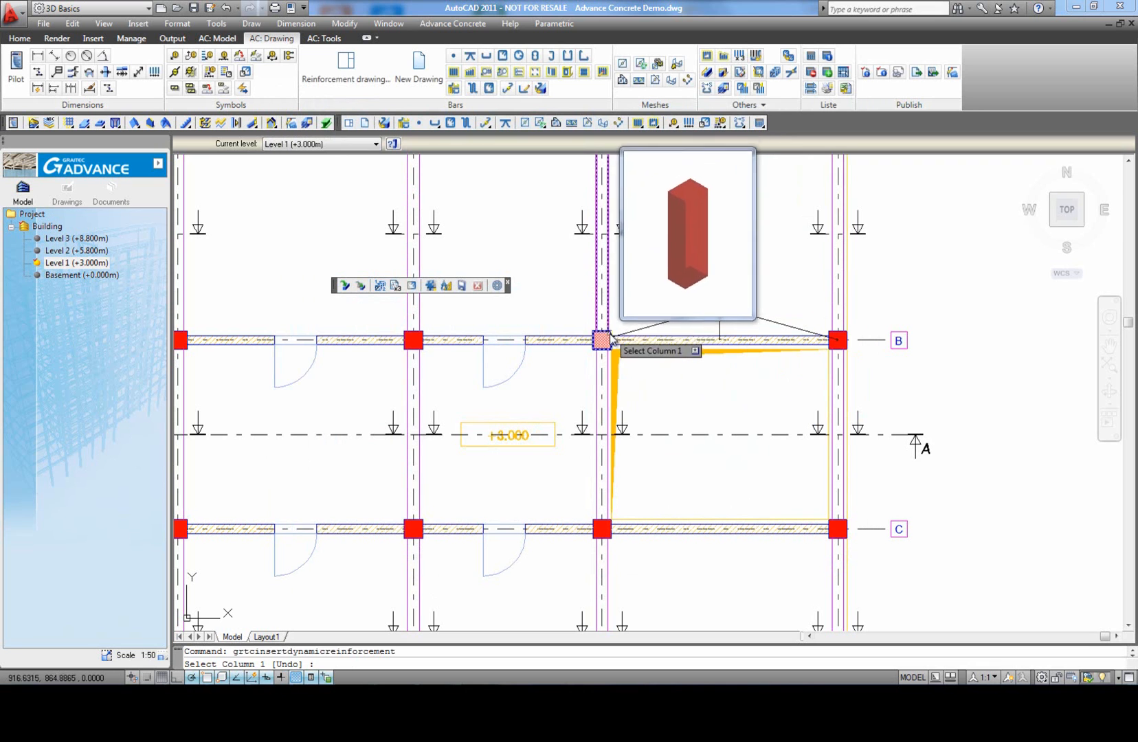
scroll(839, 333, up, 5)
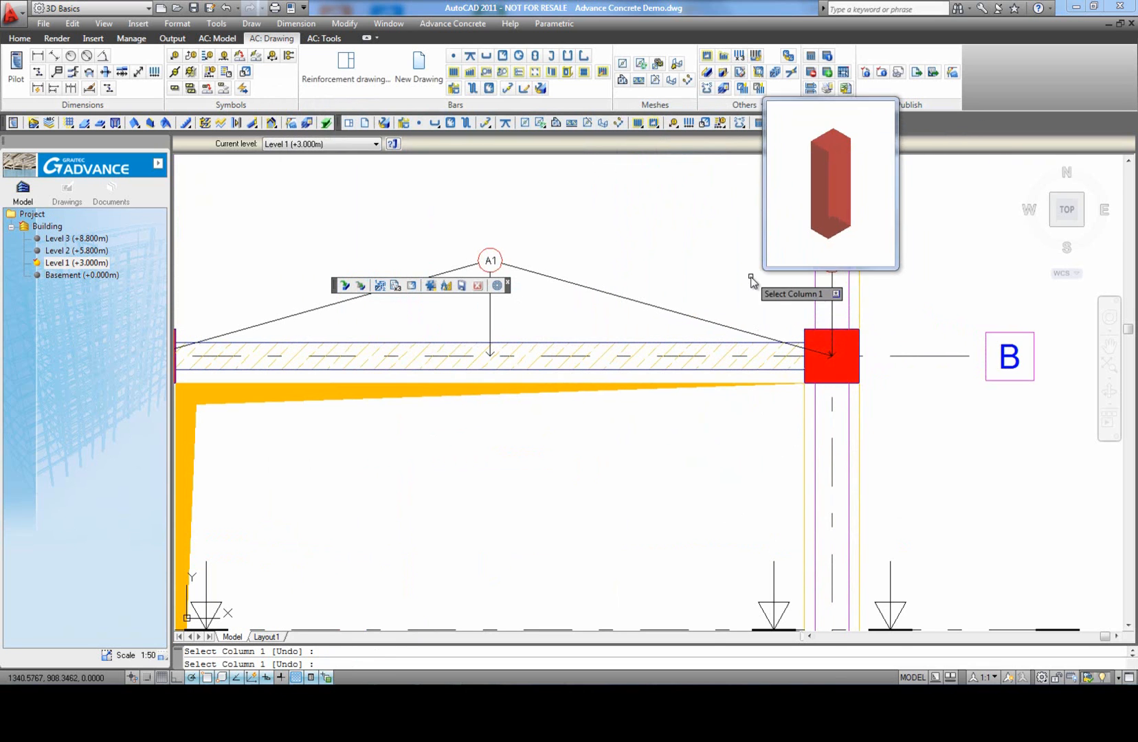
key(Escape)
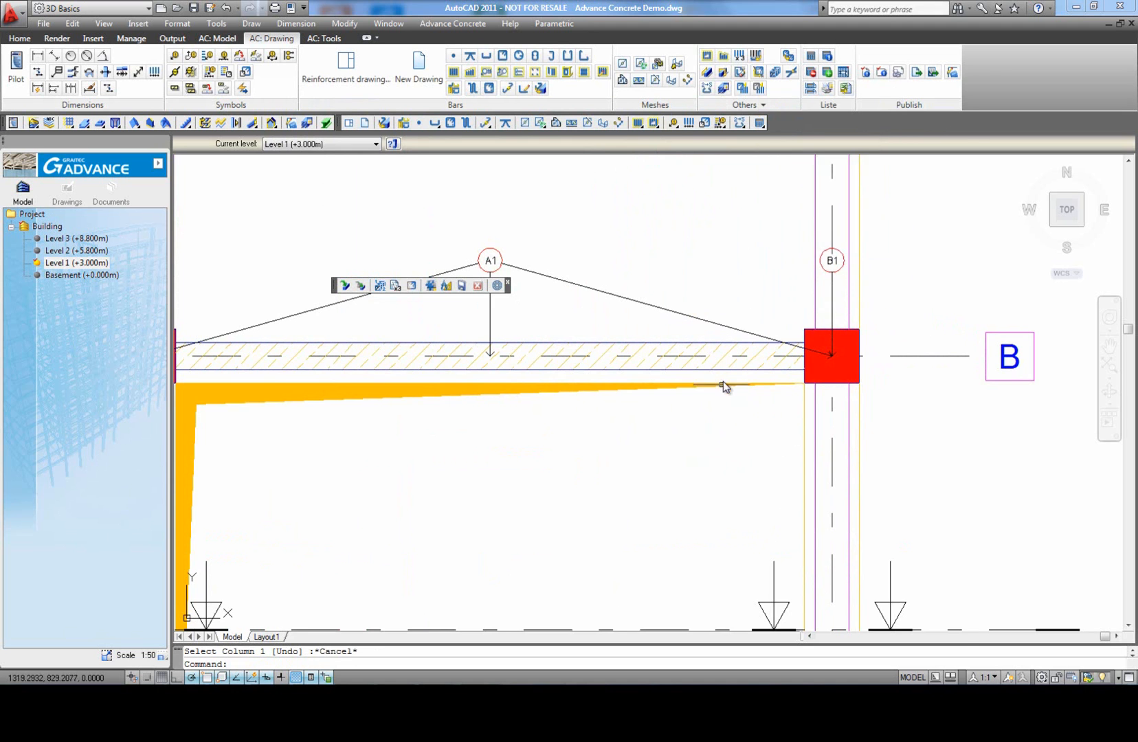
Step: Create a reinforcement drawing of the grid B wall and its columns on grids 3 and 4, with left cut, top view and face elevation, including neighbouring members
middle_click(723, 385)
middle_click(723, 385)
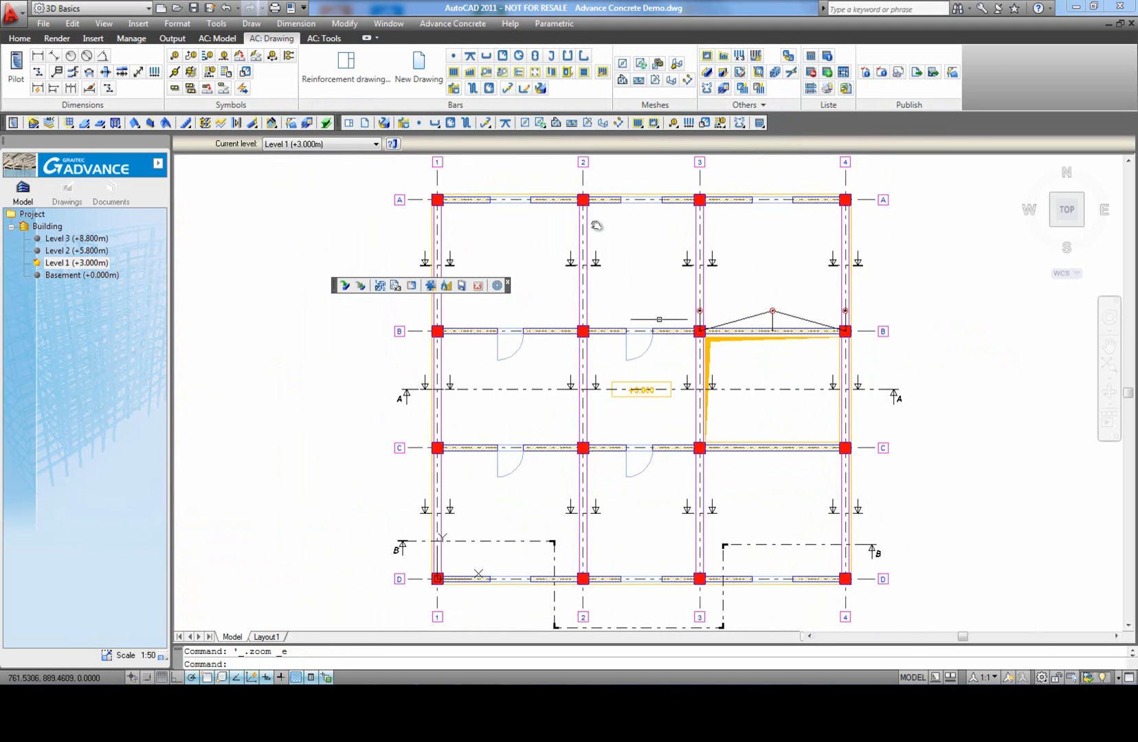
click(351, 81)
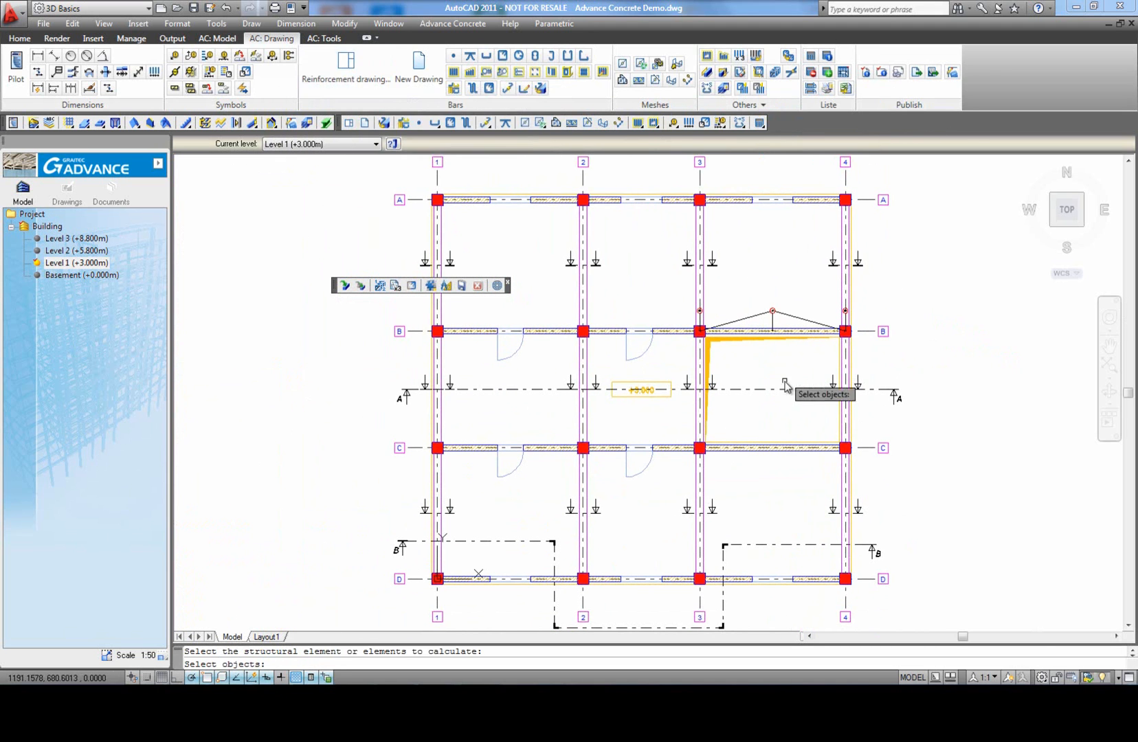
scroll(711, 329, up, 8)
click(666, 309)
click(731, 325)
scroll(729, 326, down, 2)
middle_drag(1067, 340, 801, 345)
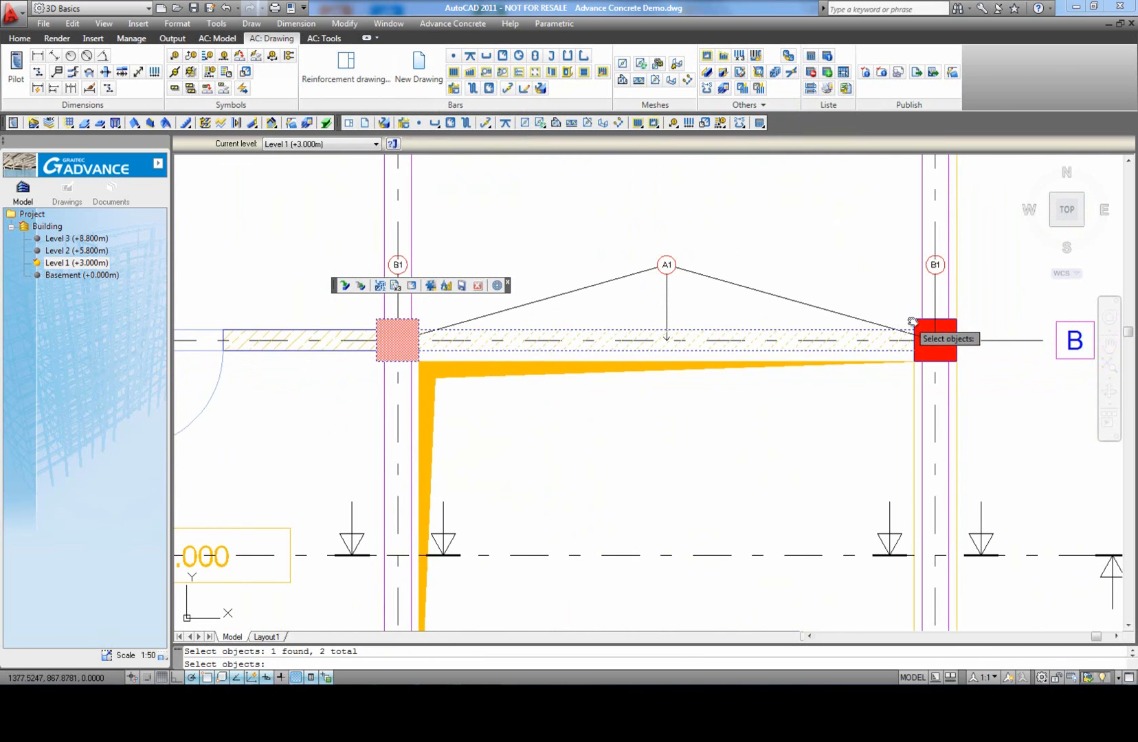
click(926, 334)
key(Return)
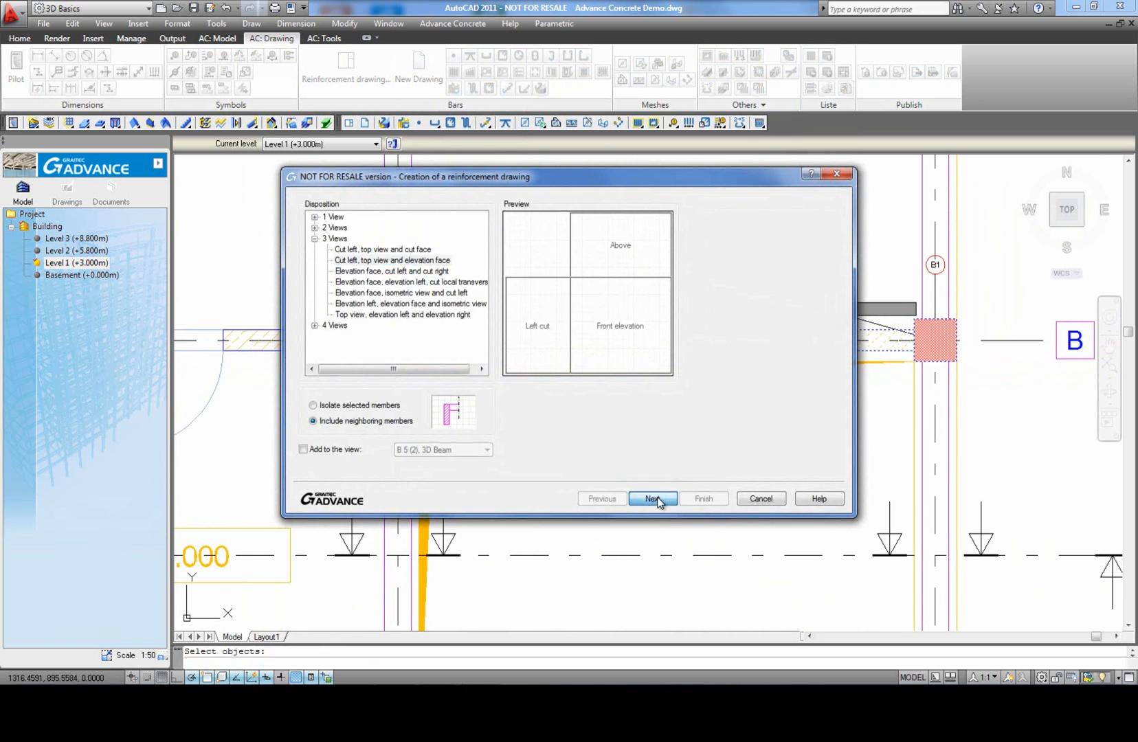
click(653, 498)
click(702, 499)
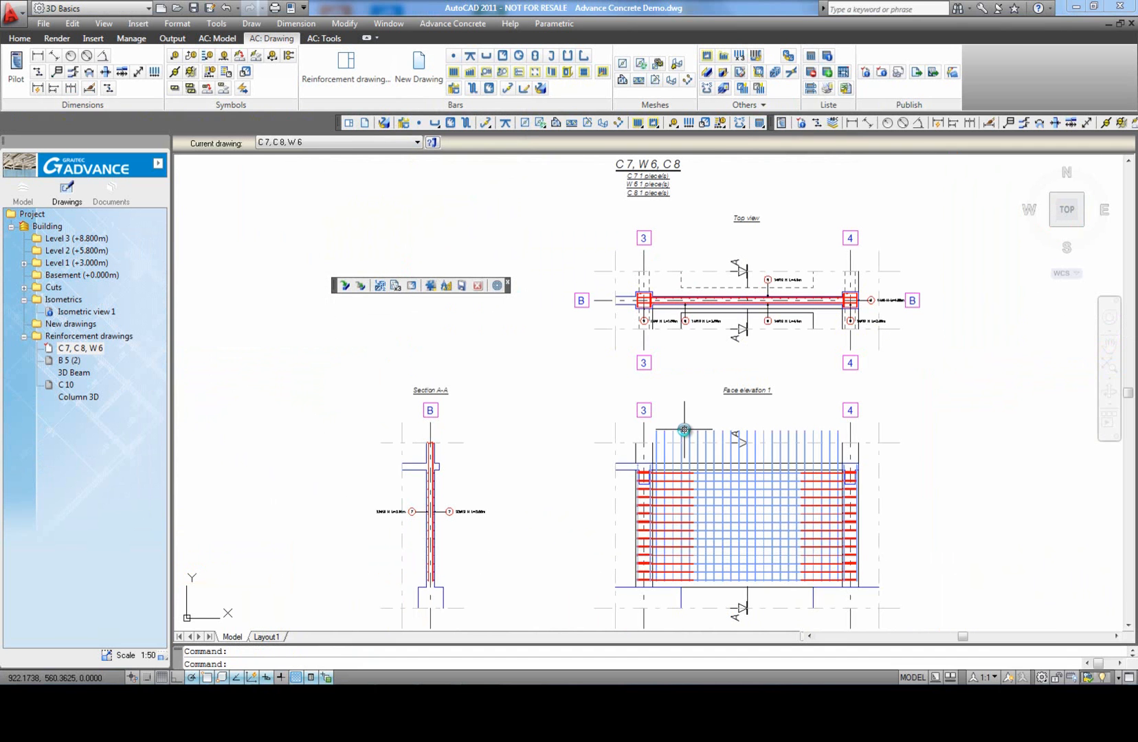
Step: Examine the generated bars and bar symbols in the views of the C 7, W 6, C 8 reinforcement drawing
middle_click(545, 446)
middle_click(545, 446)
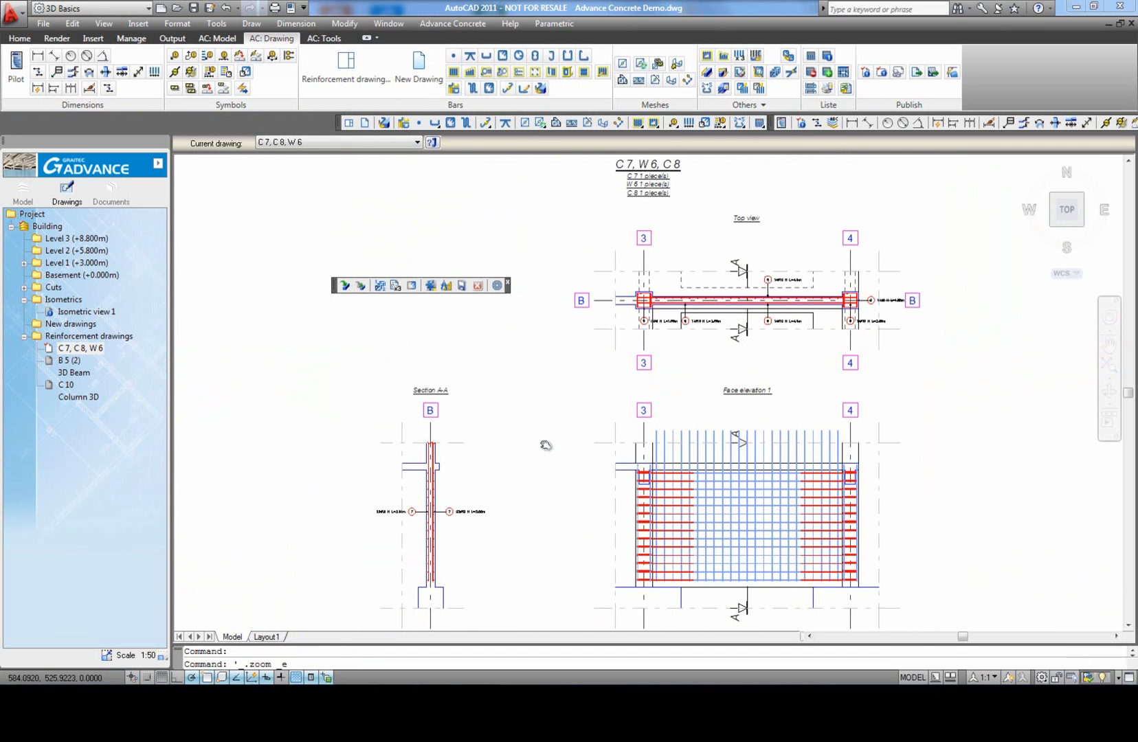
scroll(542, 443, up, 6)
scroll(552, 390, down, 4)
middle_drag(945, 350, 817, 378)
scroll(817, 379, up, 3)
scroll(819, 377, down, 4)
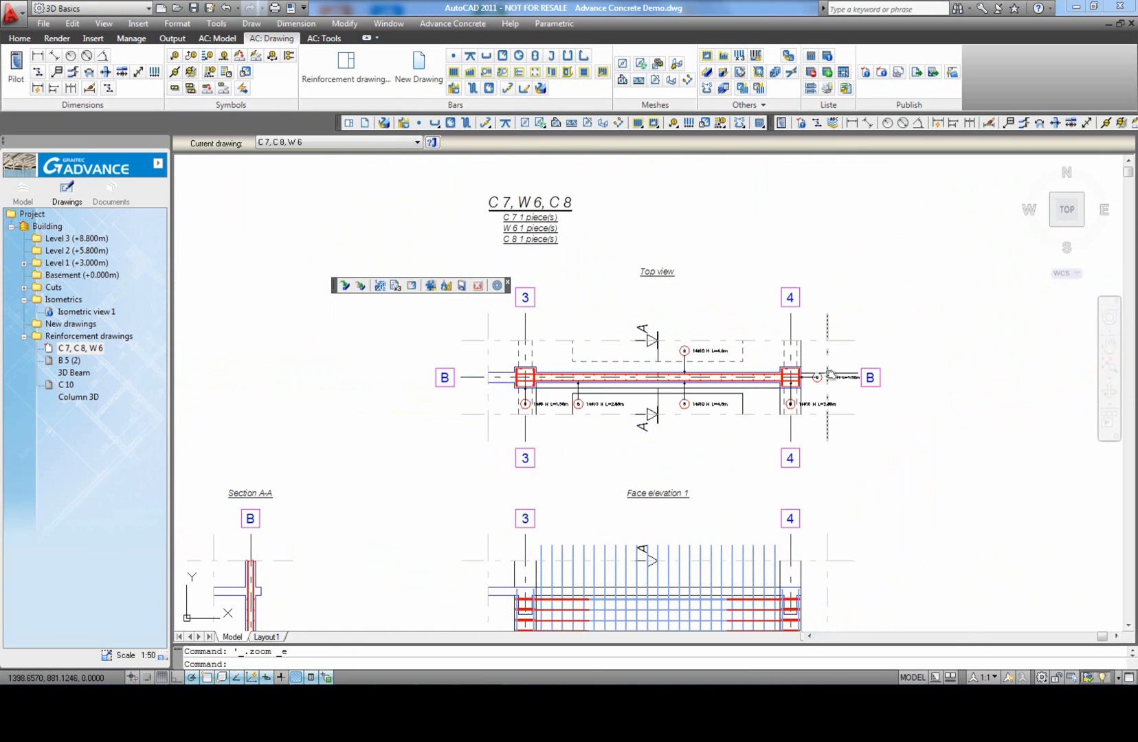
middle_click(895, 450)
middle_click(895, 449)
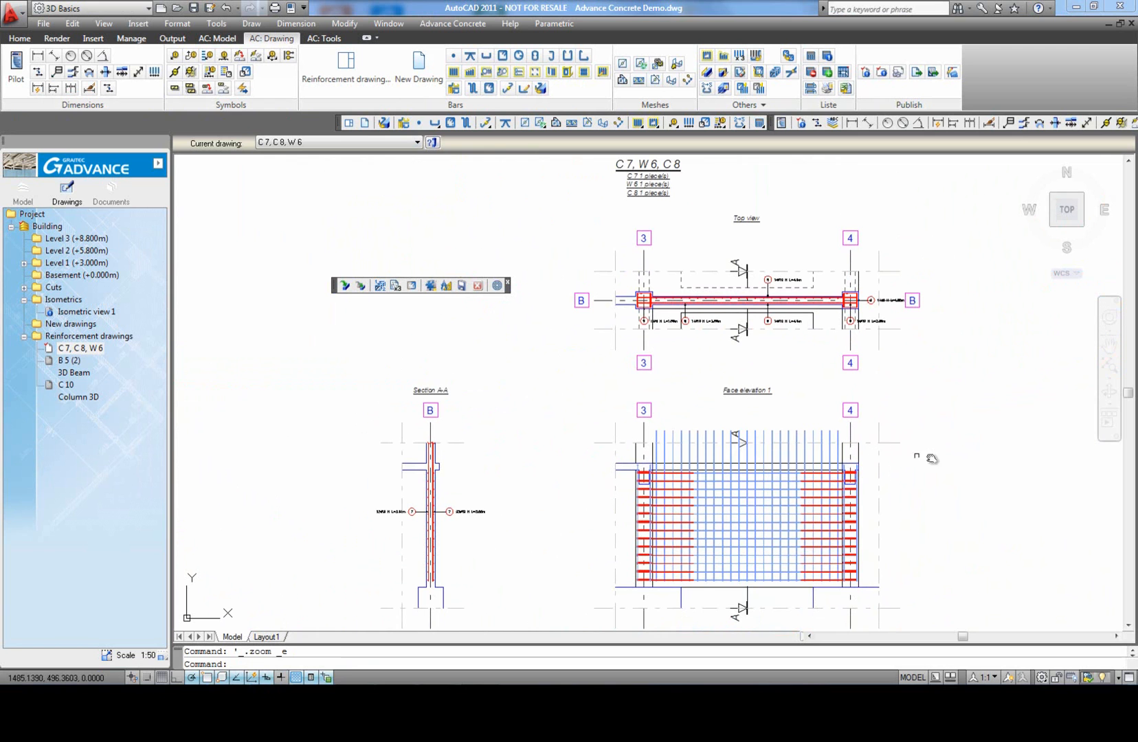
Step: Return to the Level 1 (+3.000m) model and set the section of the column at grids B and 3 to R45x50
click(24, 191)
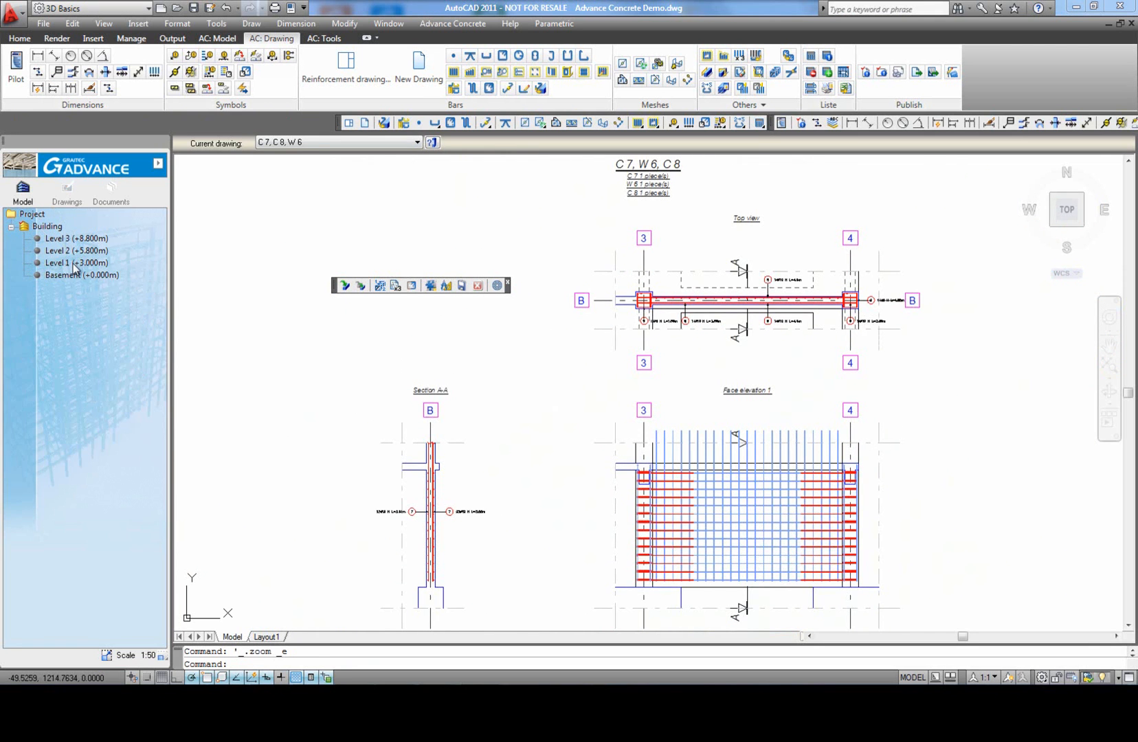
double_click(74, 264)
scroll(457, 346, up, 3)
middle_drag(530, 345, 642, 409)
middle_drag(574, 403, 683, 396)
click(678, 404)
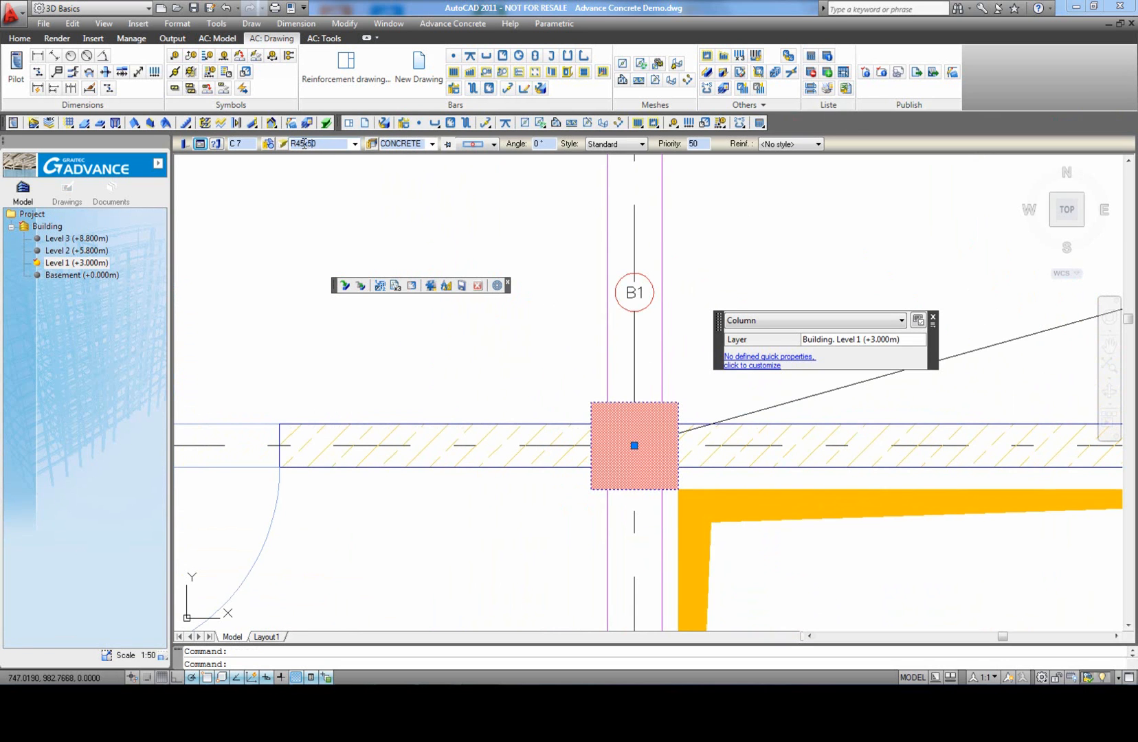
key(Escape)
scroll(497, 401, down, 3)
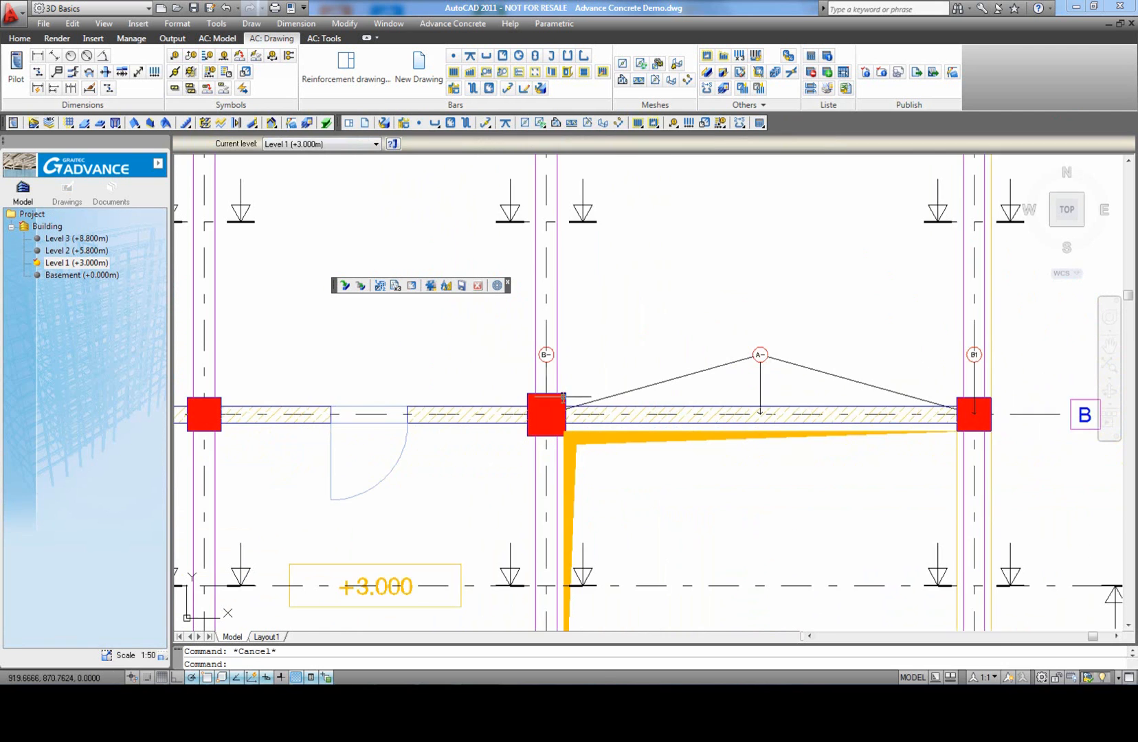
scroll(569, 382, down, 3)
Step: Update the C 7, W 6, C 8 drawing, regenerating its reinforcement for the resized column, and check the views
middle_click(629, 351)
middle_click(629, 350)
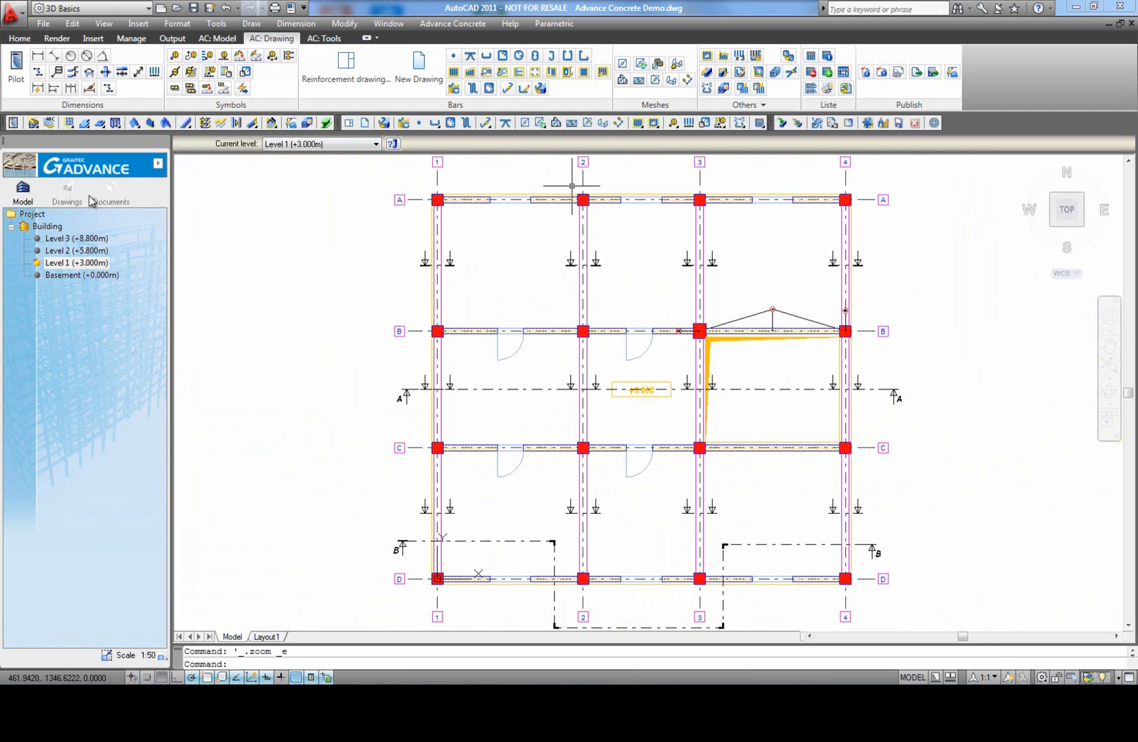
click(67, 193)
right_click(89, 351)
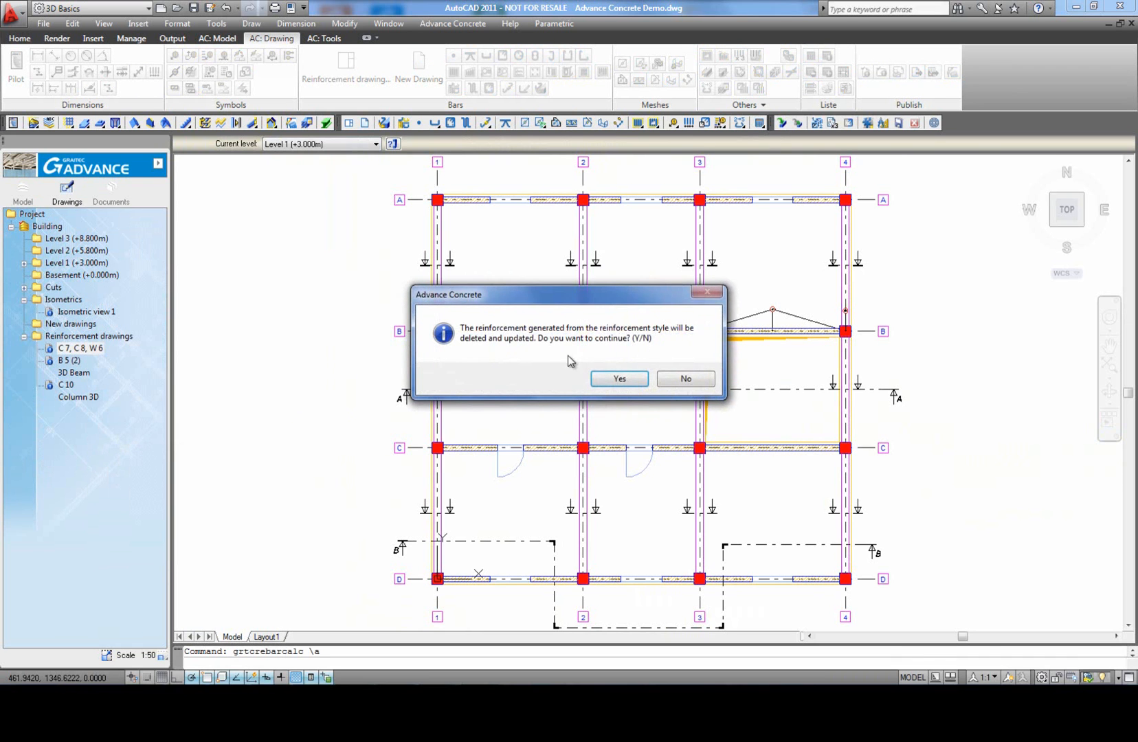
click(619, 379)
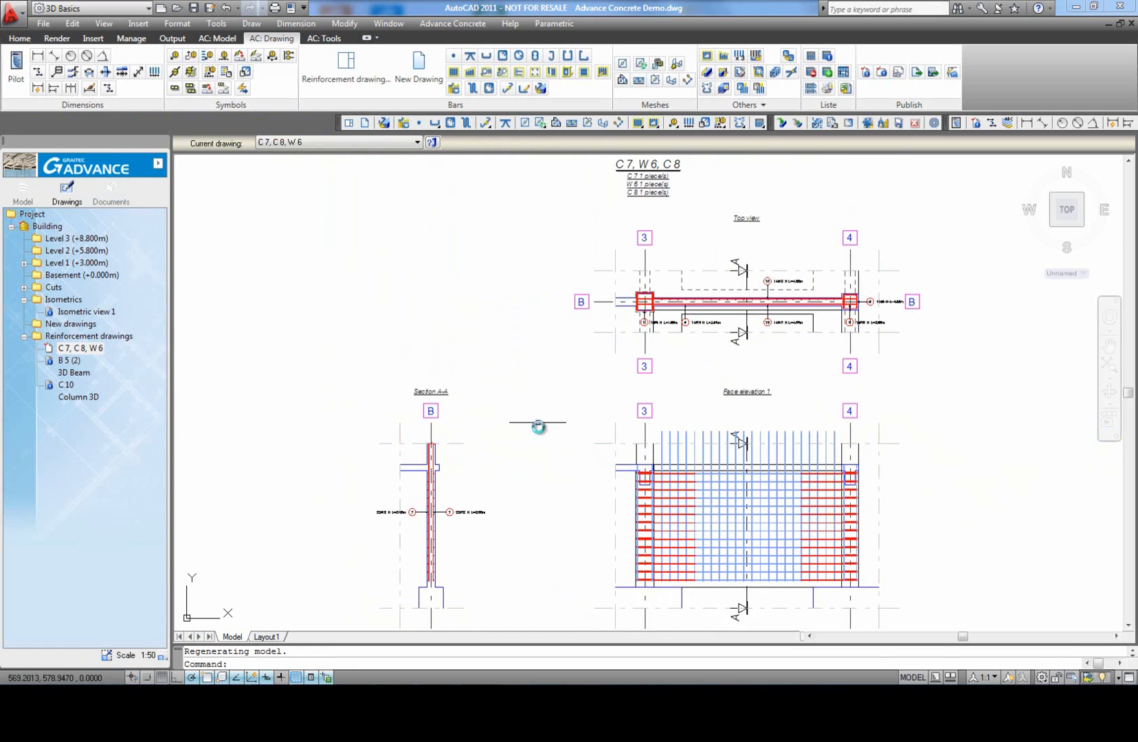
middle_click(526, 373)
middle_click(526, 373)
scroll(684, 314, up, 5)
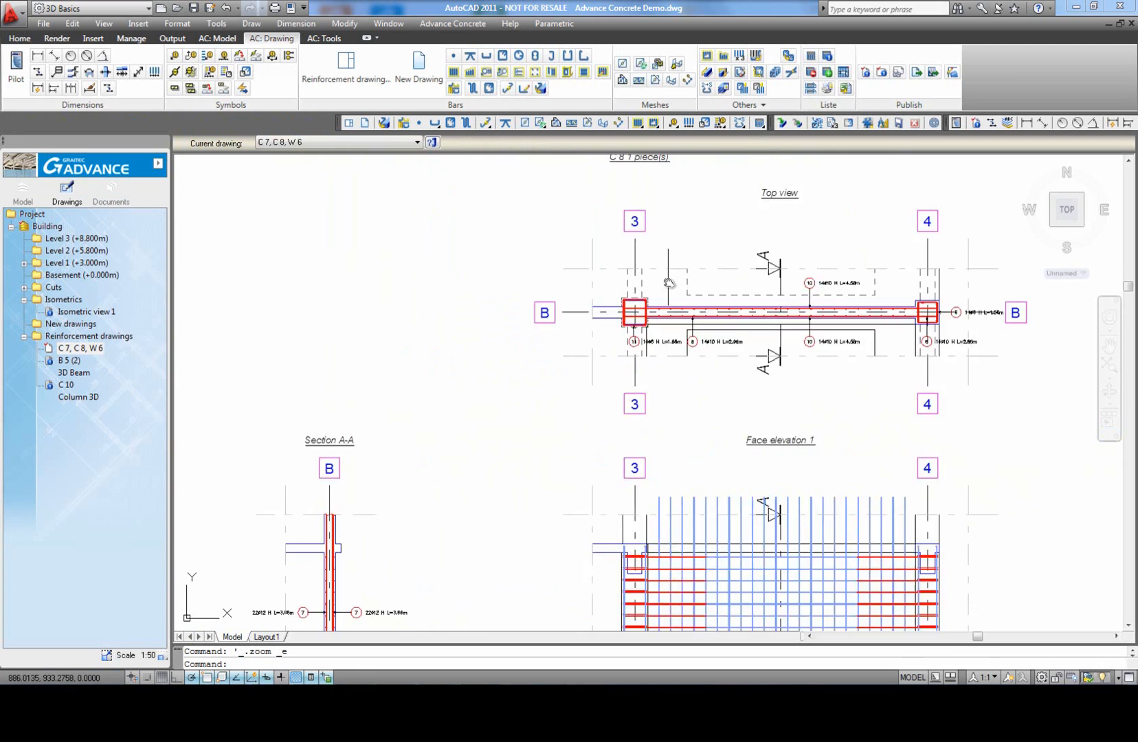
scroll(562, 373, down, 5)
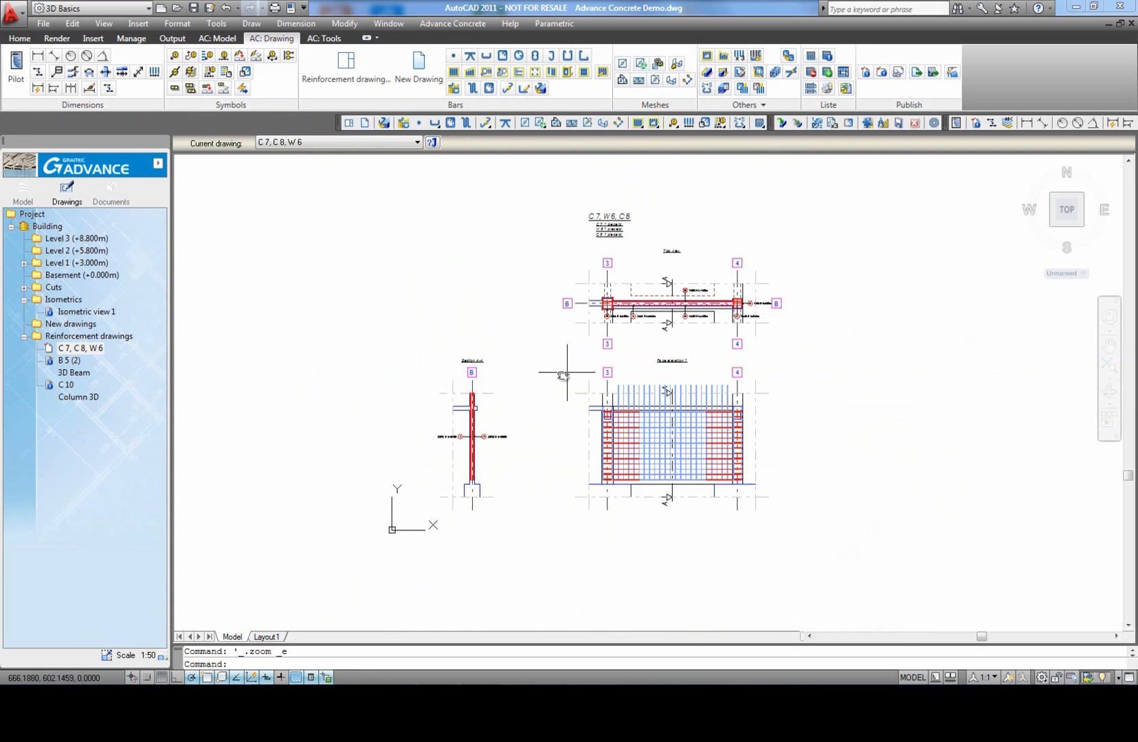
scroll(523, 454, up, 3)
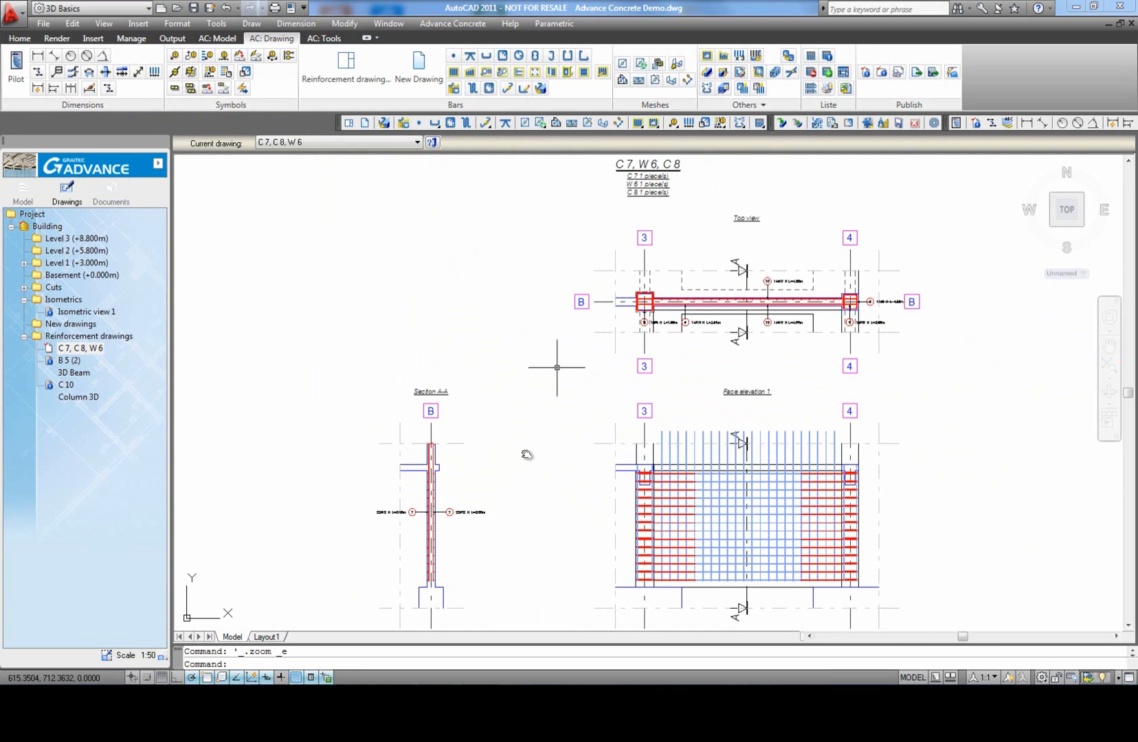
Step: Insert a Weight Member Reference bar list of all bars in the current drawing, placed to the right of the face elevation
click(812, 58)
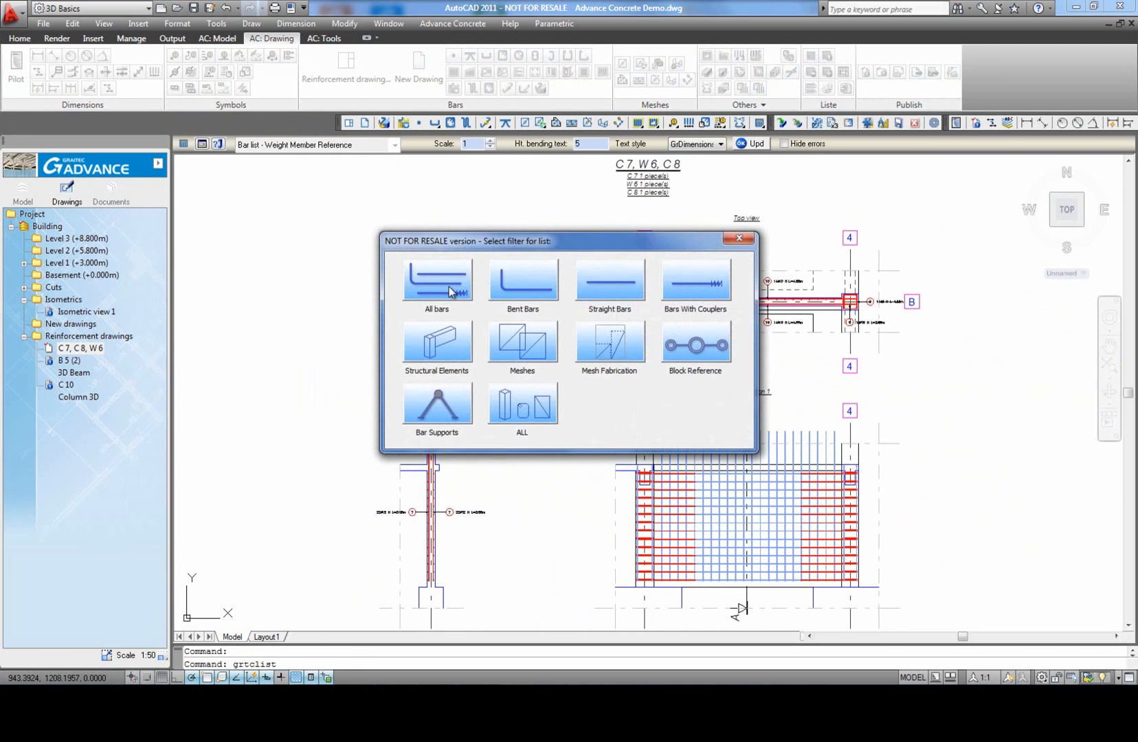
click(437, 282)
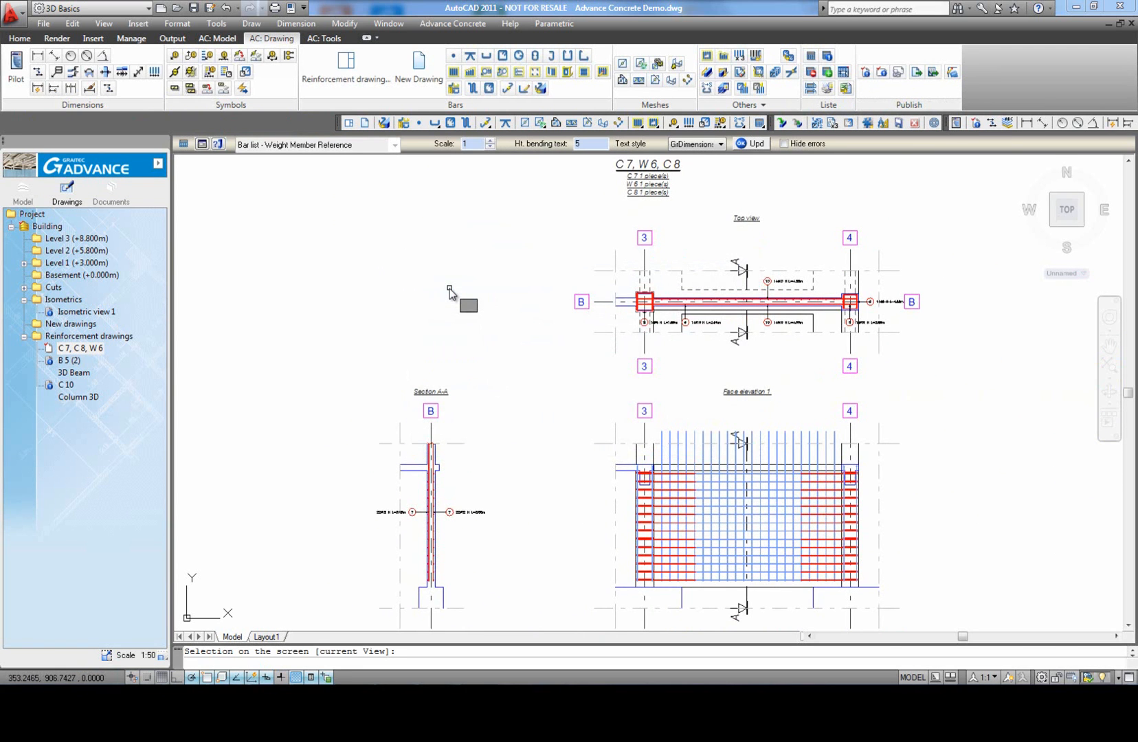
key(Return)
scroll(449, 288, down, 2)
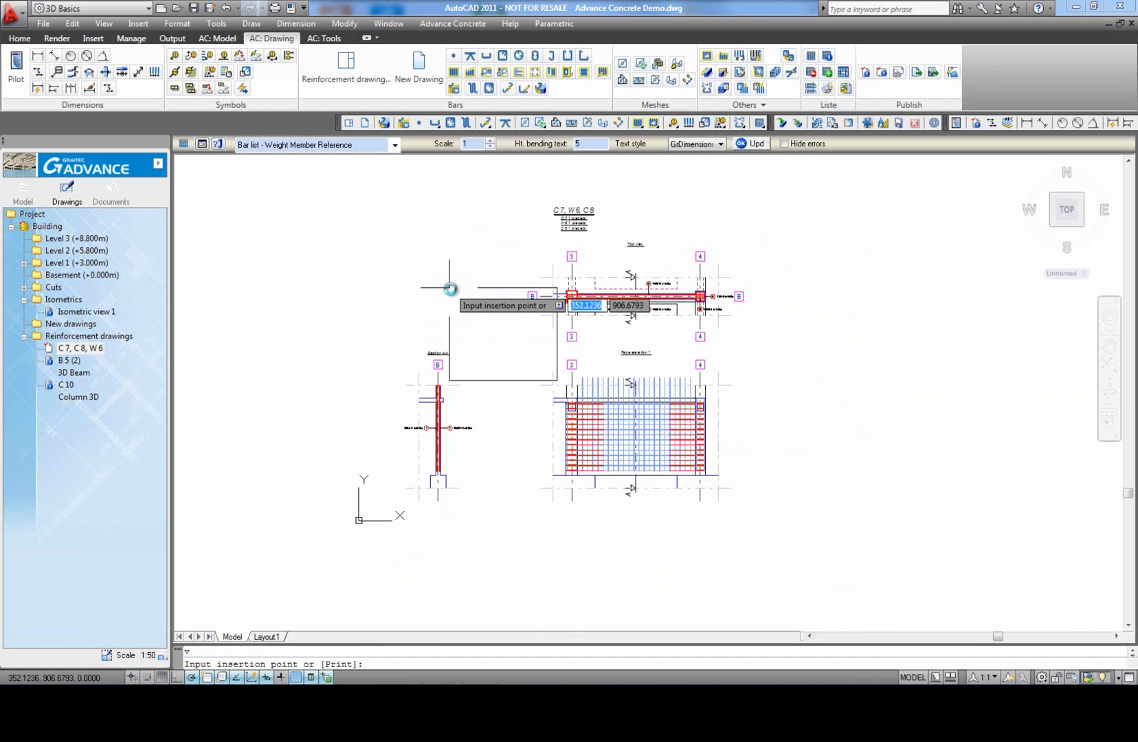
scroll(756, 494, up, 2)
click(699, 376)
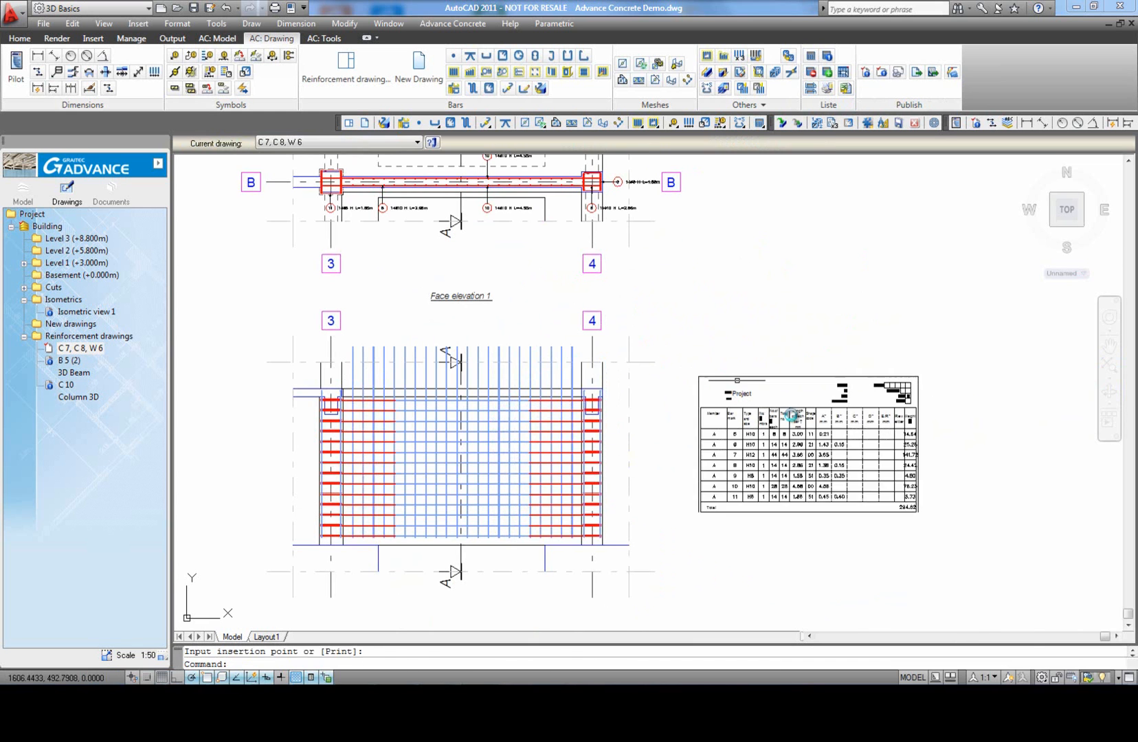
scroll(825, 467, up, 2)
middle_click(879, 521)
middle_click(879, 521)
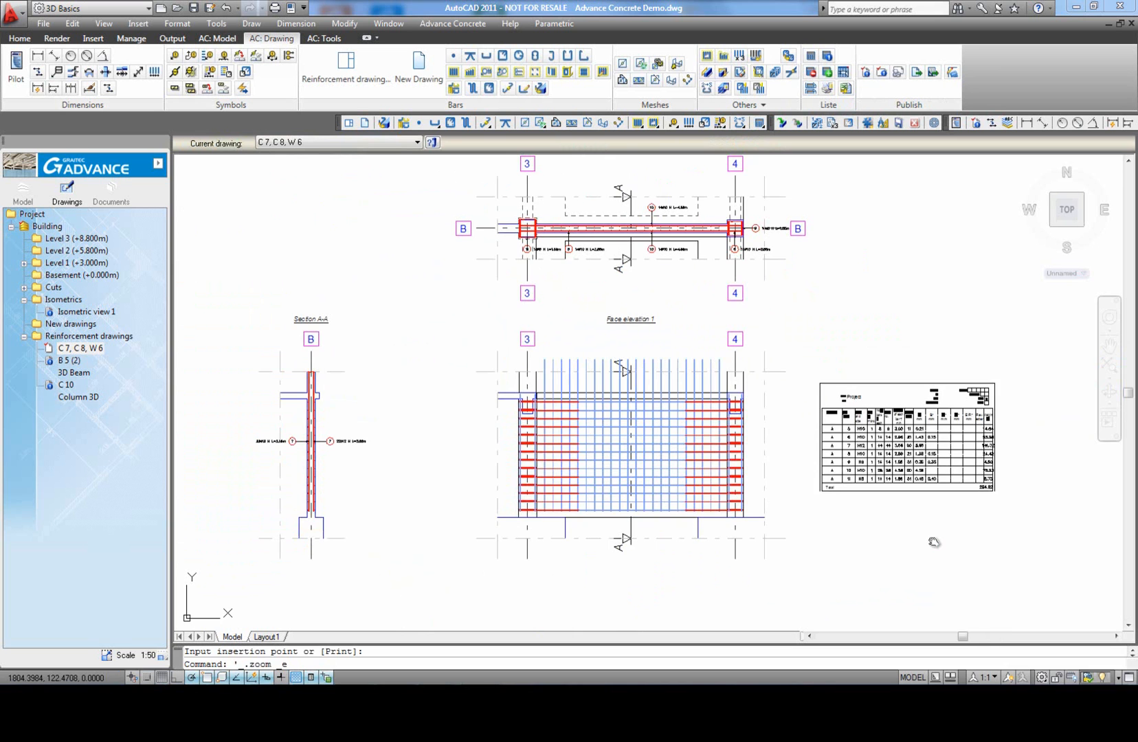
Step: Switch the inserted bar list to a bar schedule template without the weight column and check its entries
click(933, 542)
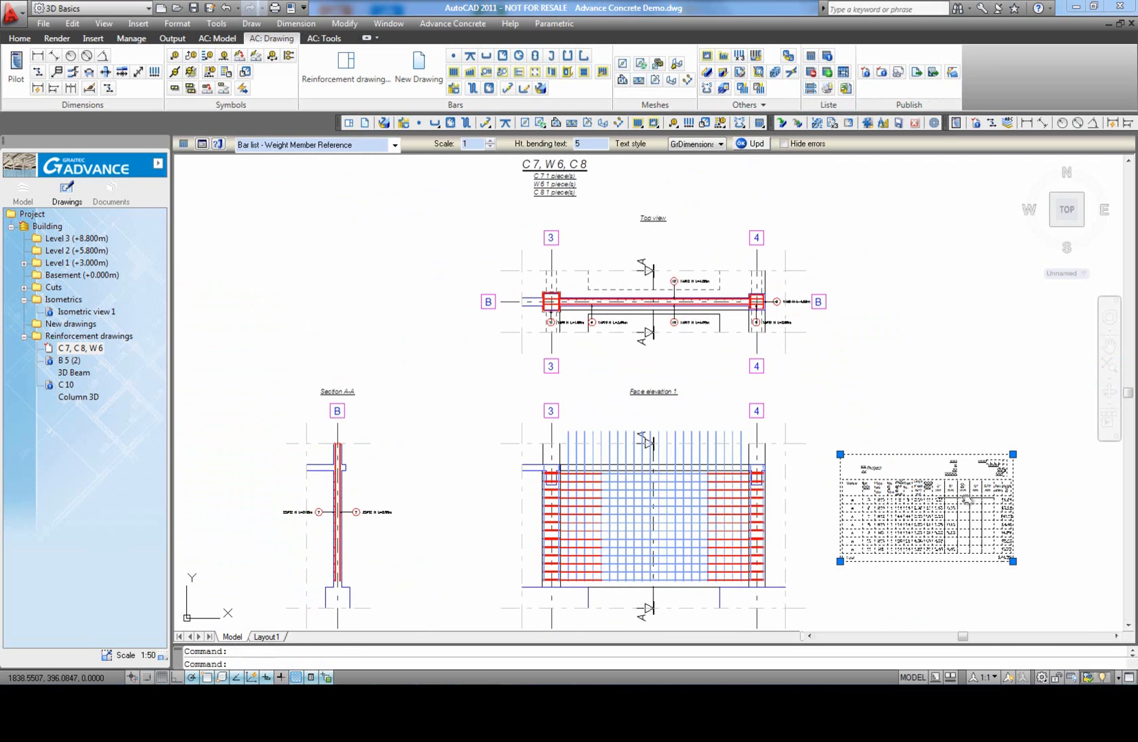
click(394, 145)
click(307, 220)
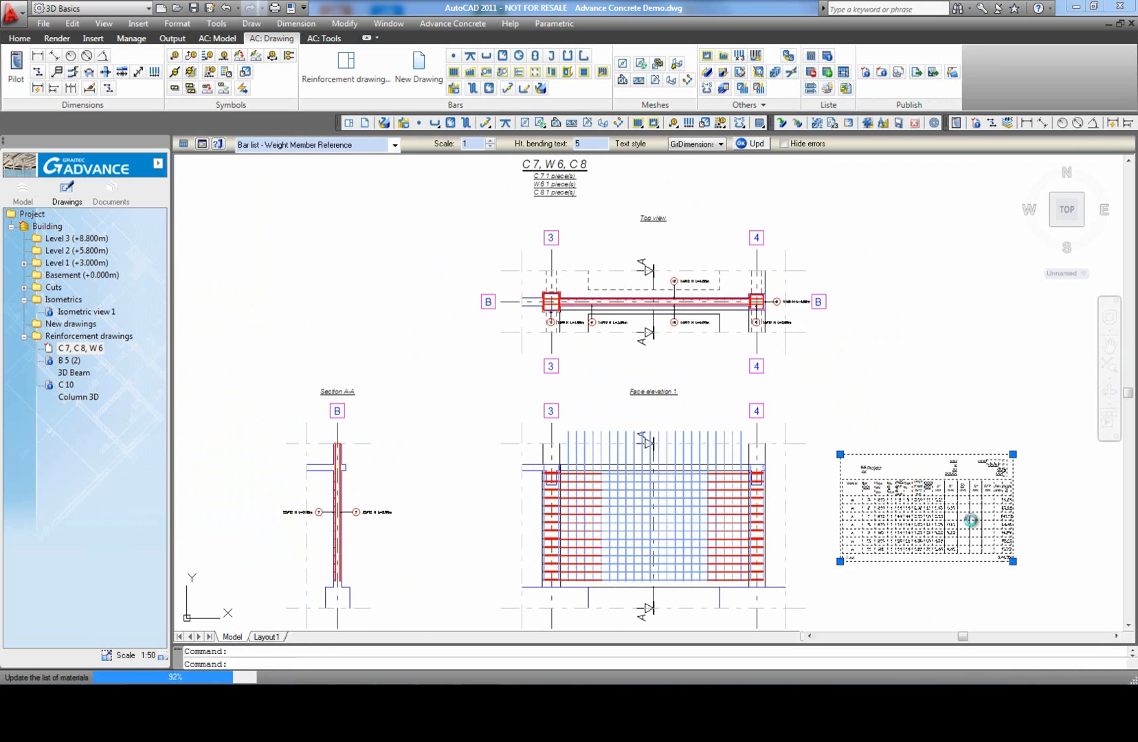
scroll(1024, 487, up, 3)
key(Escape)
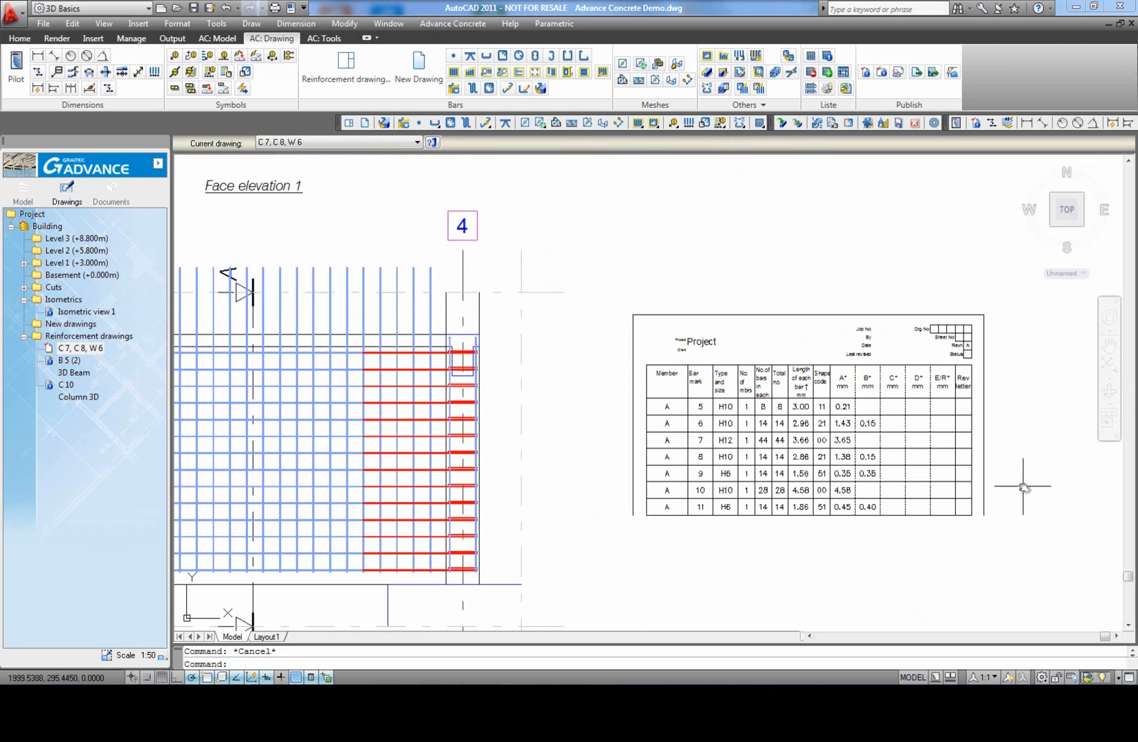
Step: Renumber all bars and fabrics in the current drawing starting from 1, and check the marks in the bar list
middle_click(1024, 487)
middle_click(1023, 487)
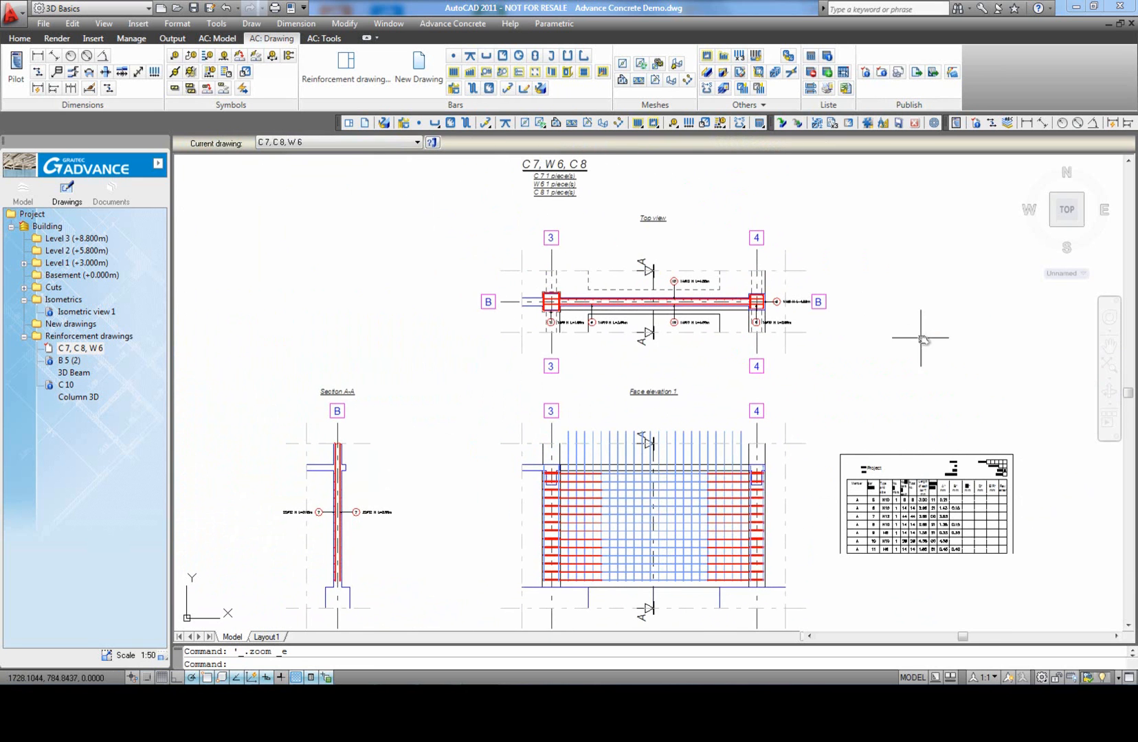
scroll(932, 460, up, 2)
scroll(871, 448, up, 3)
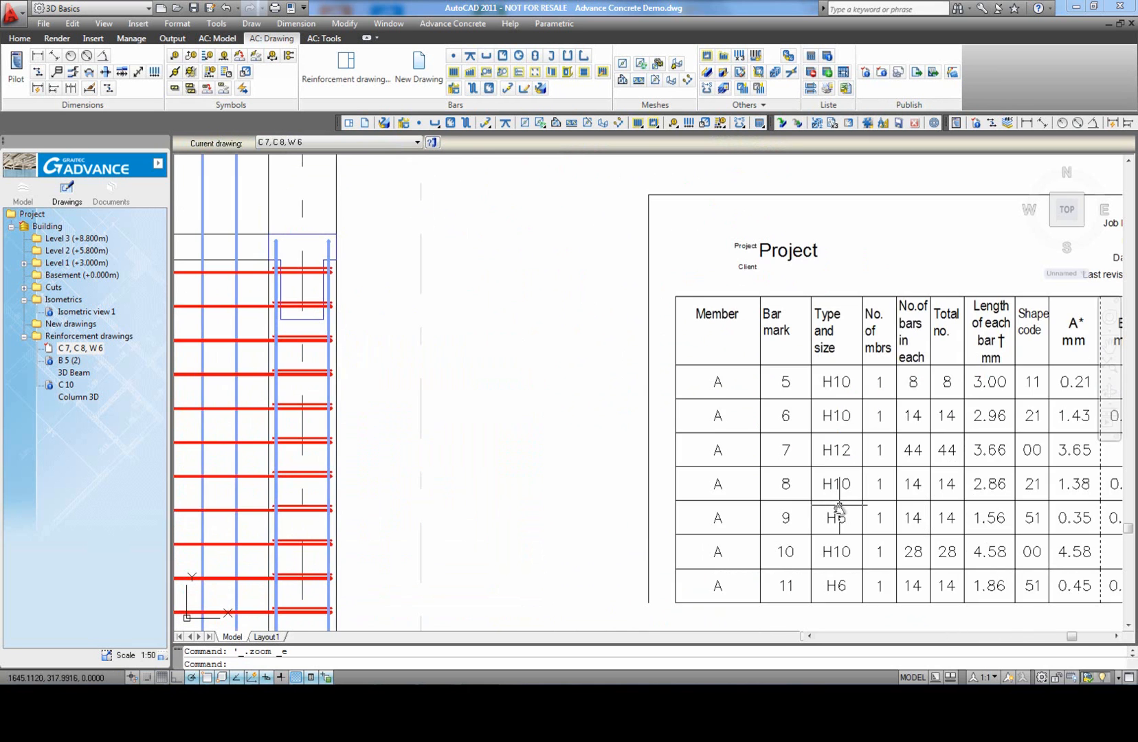
scroll(856, 478, down, 4)
scroll(807, 317, down, 2)
click(706, 89)
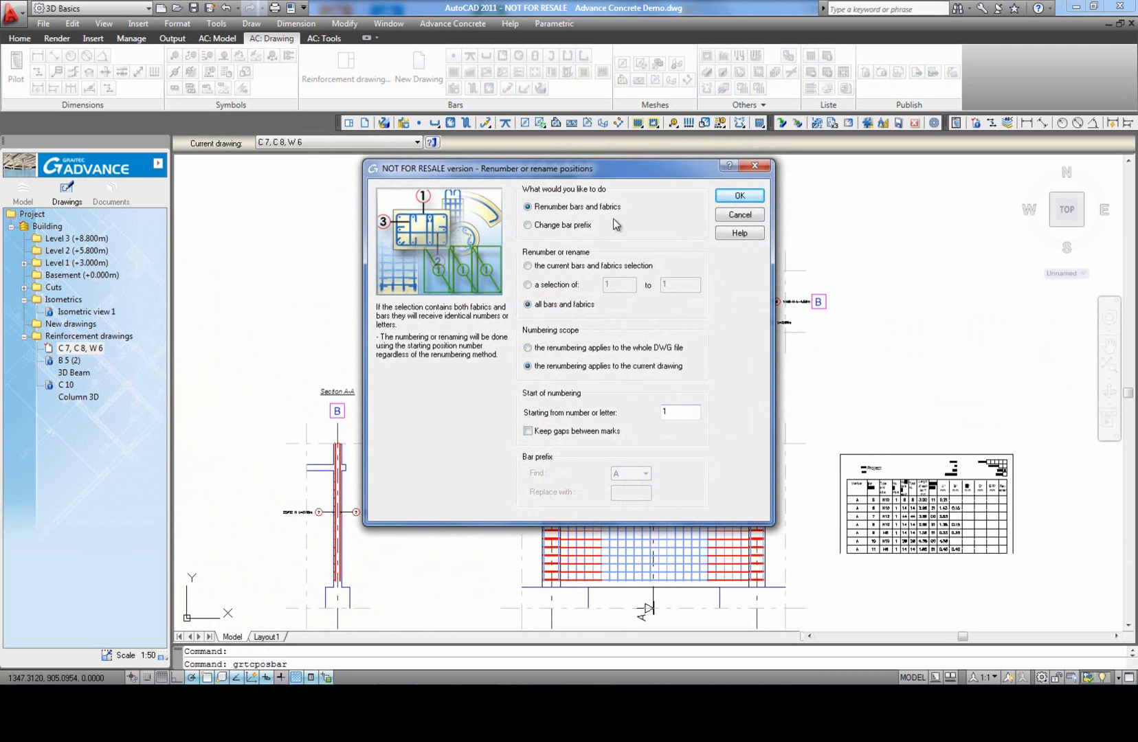
click(740, 195)
click(615, 375)
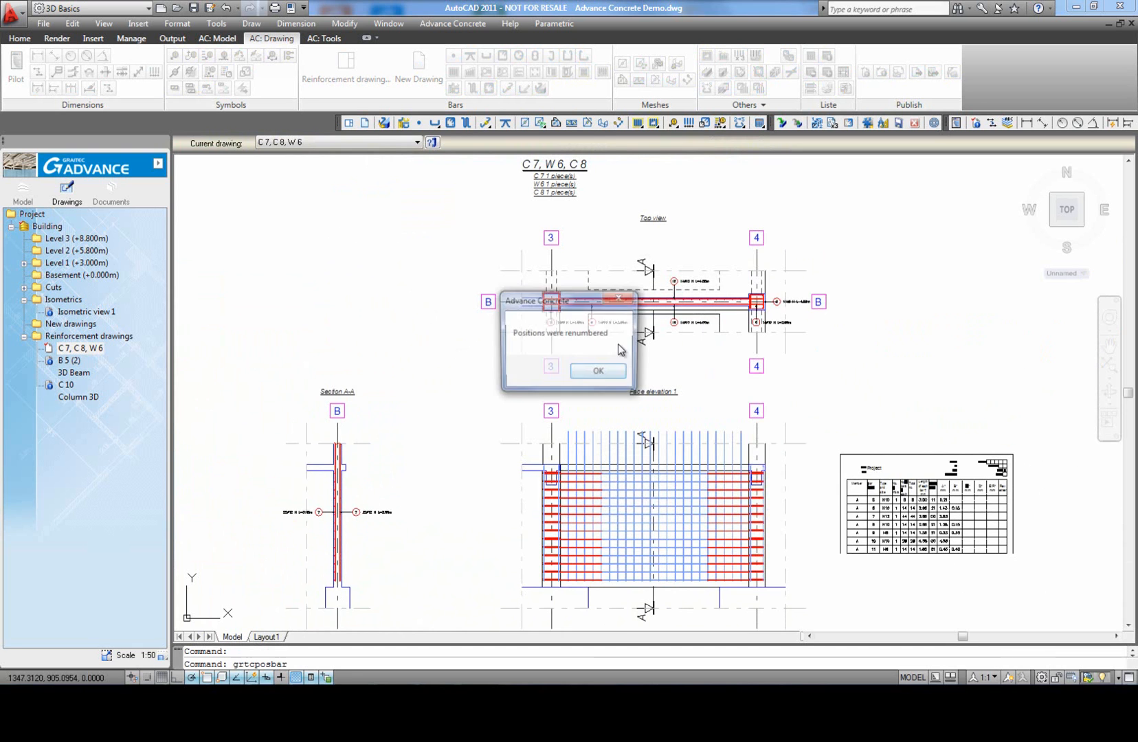
click(597, 373)
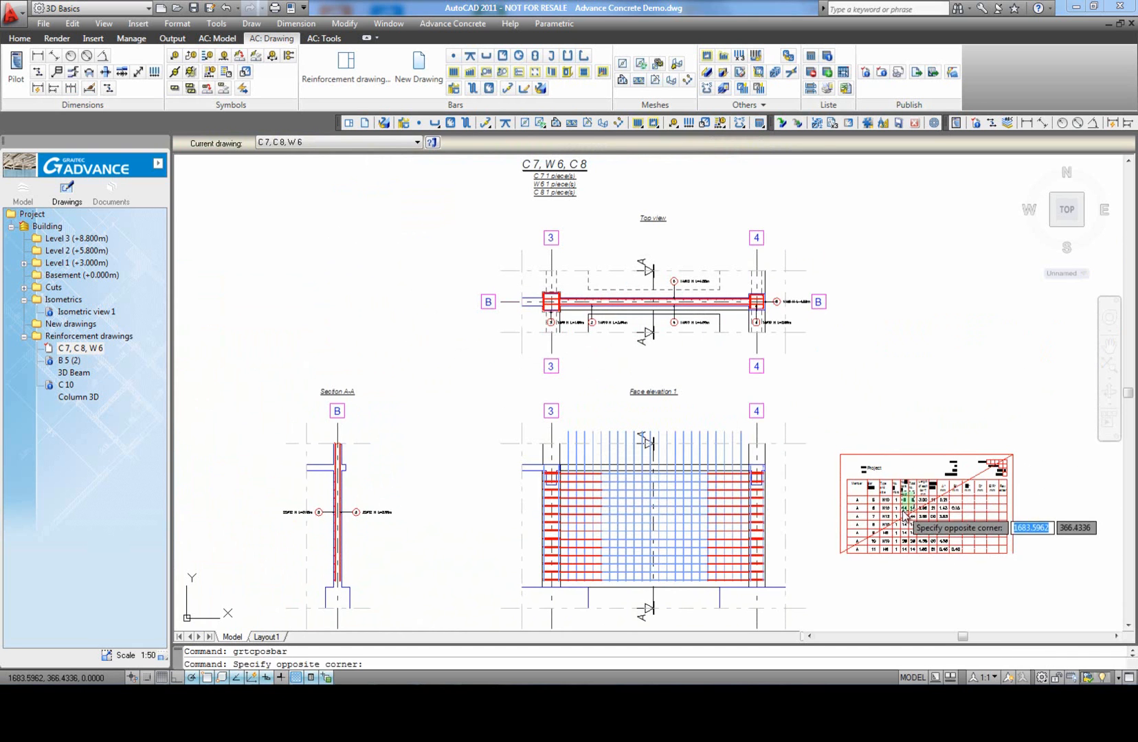
click(909, 495)
key(Escape)
middle_click(932, 388)
middle_click(931, 389)
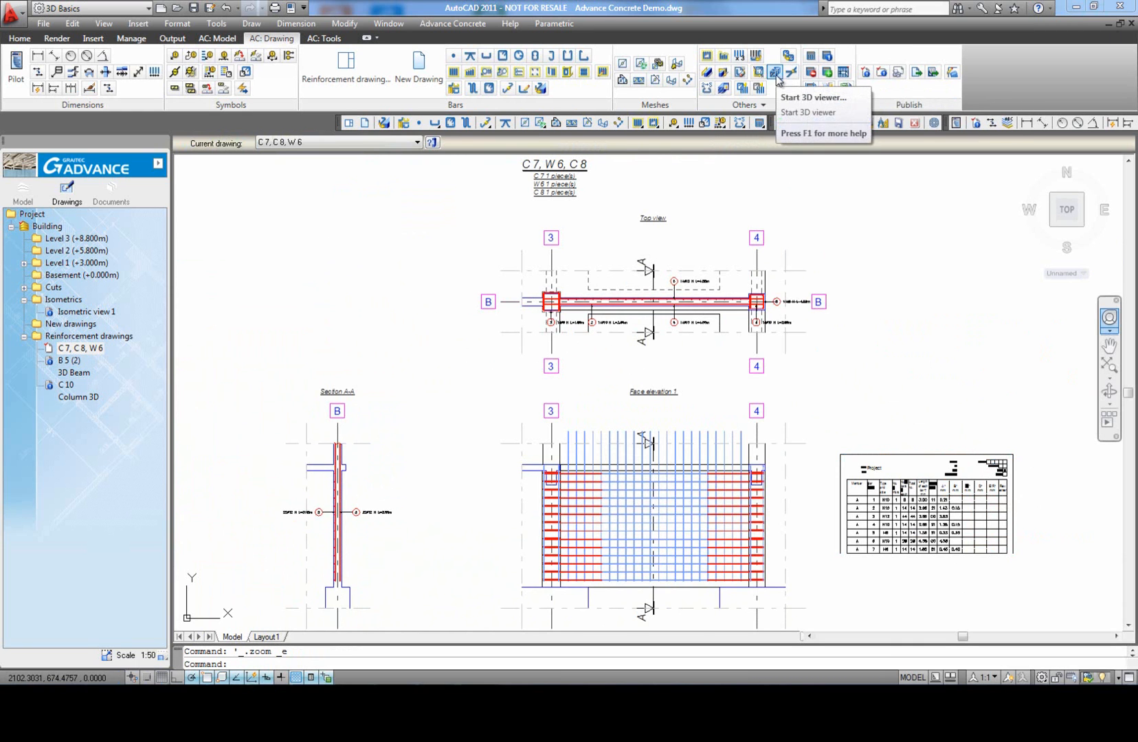
Step: Open all objects of the drawing in the 3D viewer and save the view as a custom-entity drawing named "3d wall"
scroll(793, 390, down, 2)
click(990, 562)
click(324, 227)
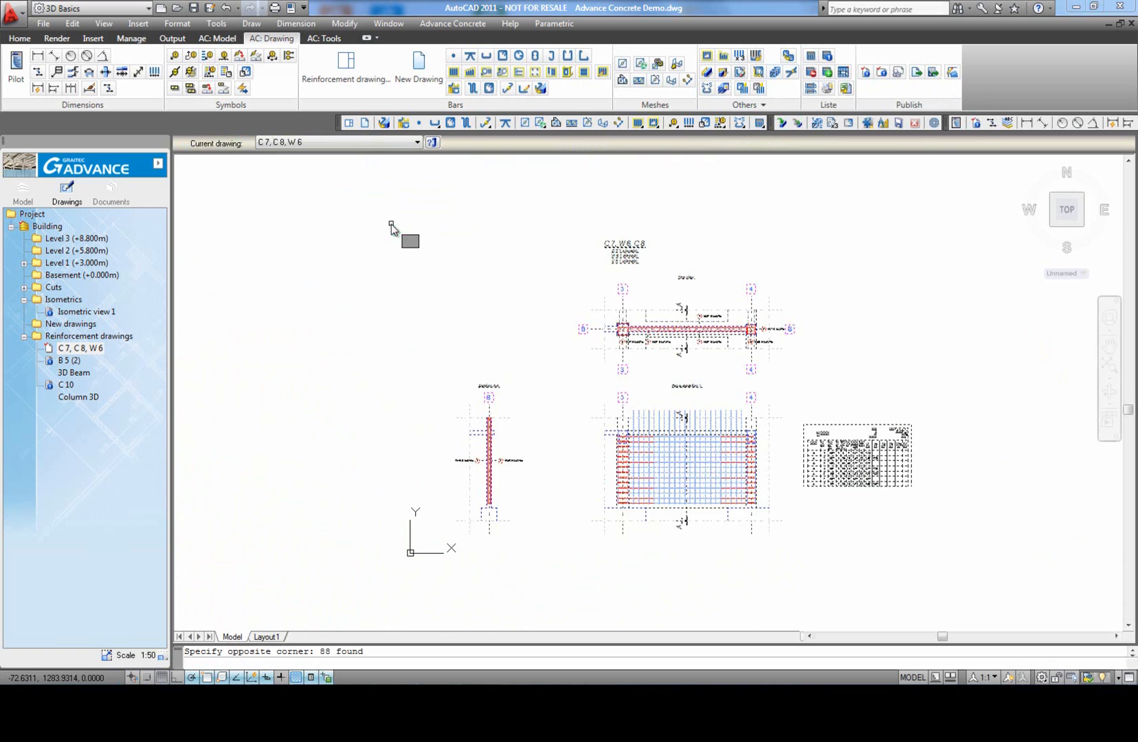
mouse_move(608, 272)
mouse_down()
mouse_move(572, 258)
mouse_move(603, 264)
mouse_up()
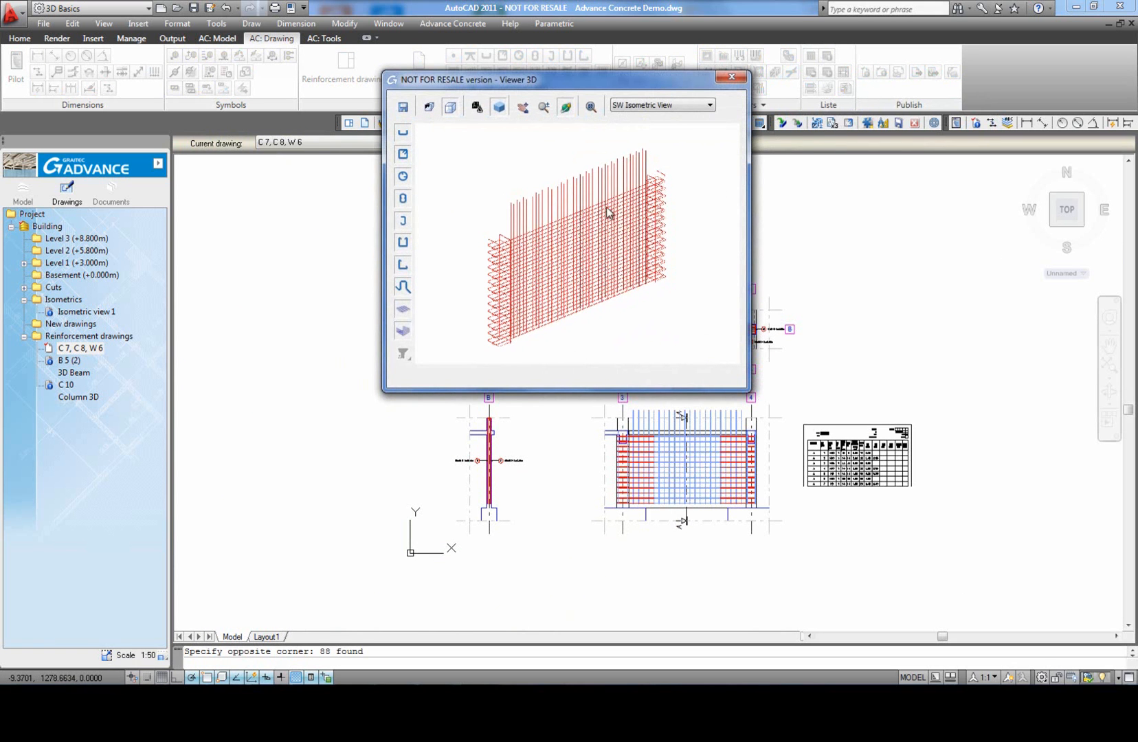
click(403, 108)
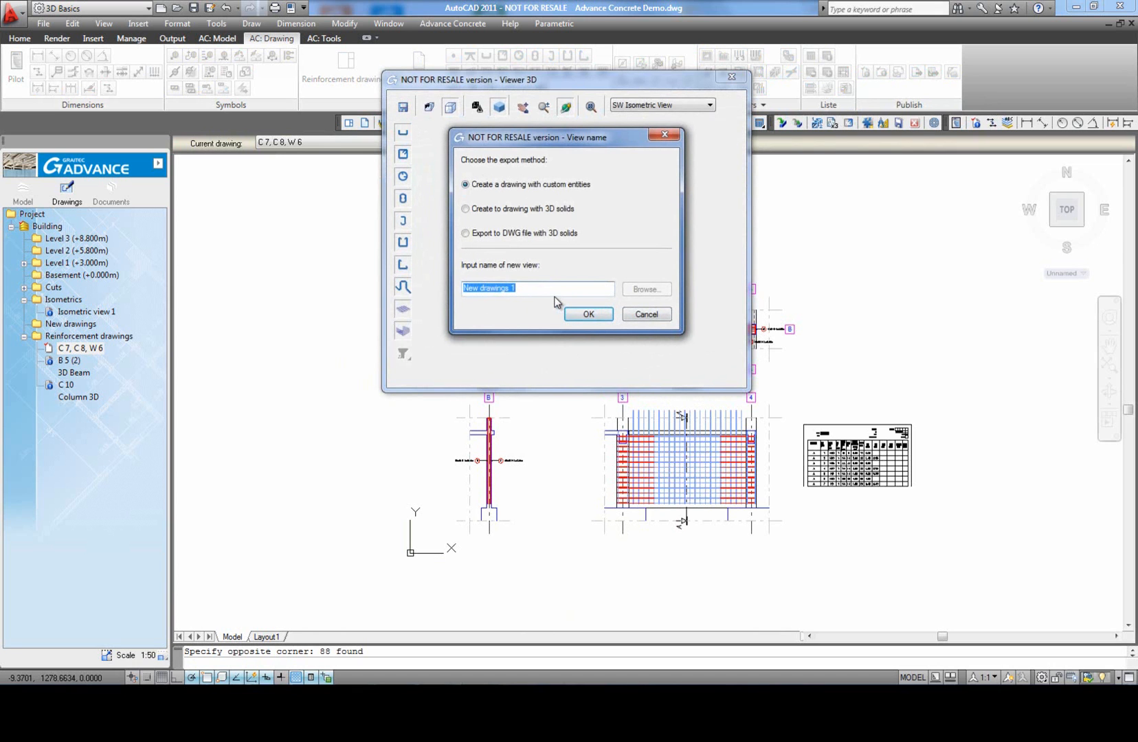
text(3d wall)
click(588, 314)
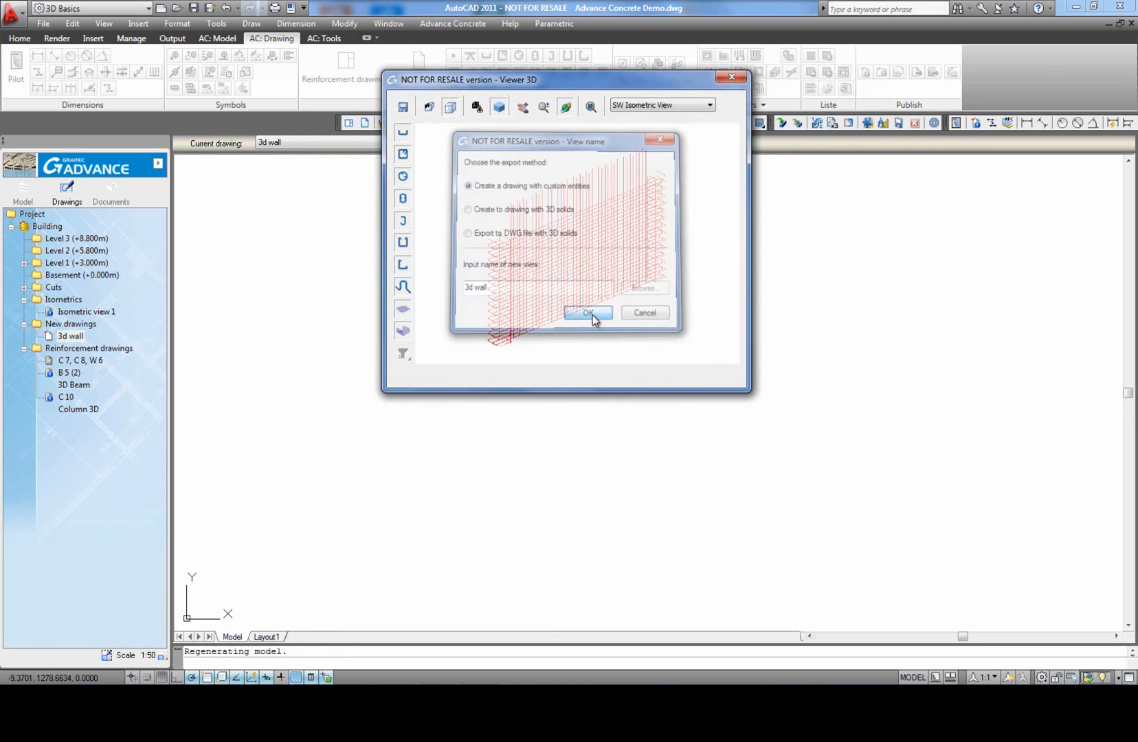
Step: Group the 3d wall drawing with C 7, C 8, W 6, placing the framed 3D view above Section A-A
click(81, 336)
click(87, 361)
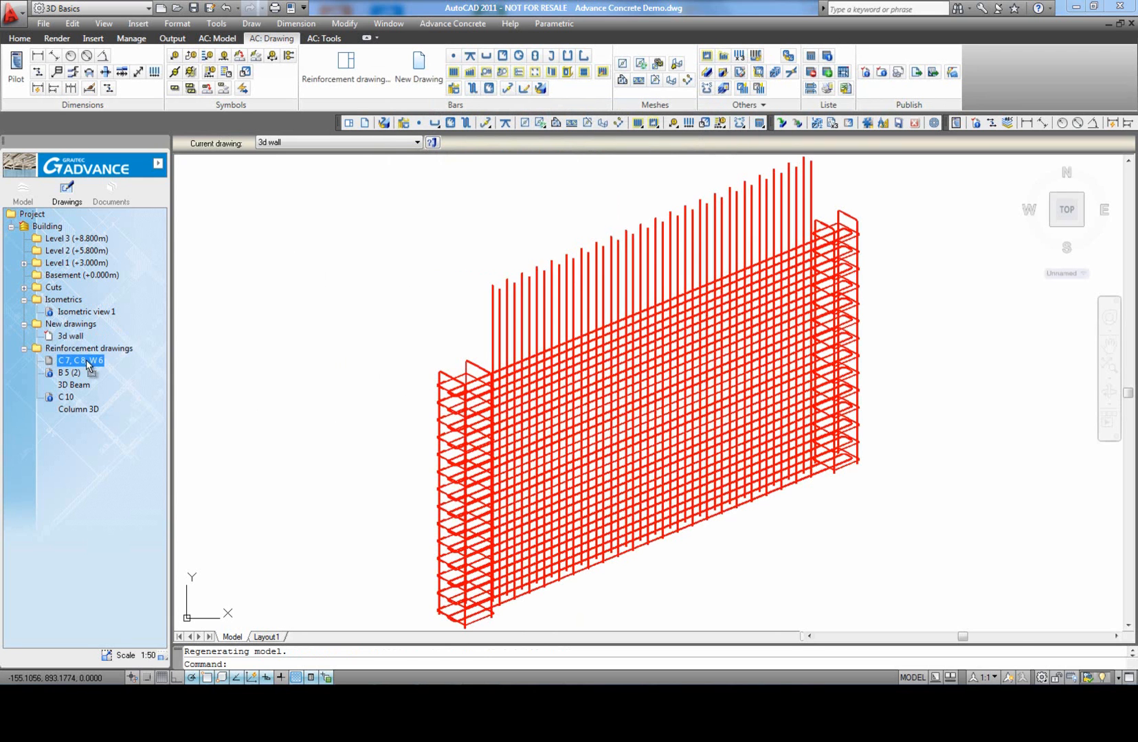
drag(91, 362, 91, 362)
scroll(430, 367, down, 2)
middle_drag(429, 287, 426, 338)
scroll(427, 338, up, 3)
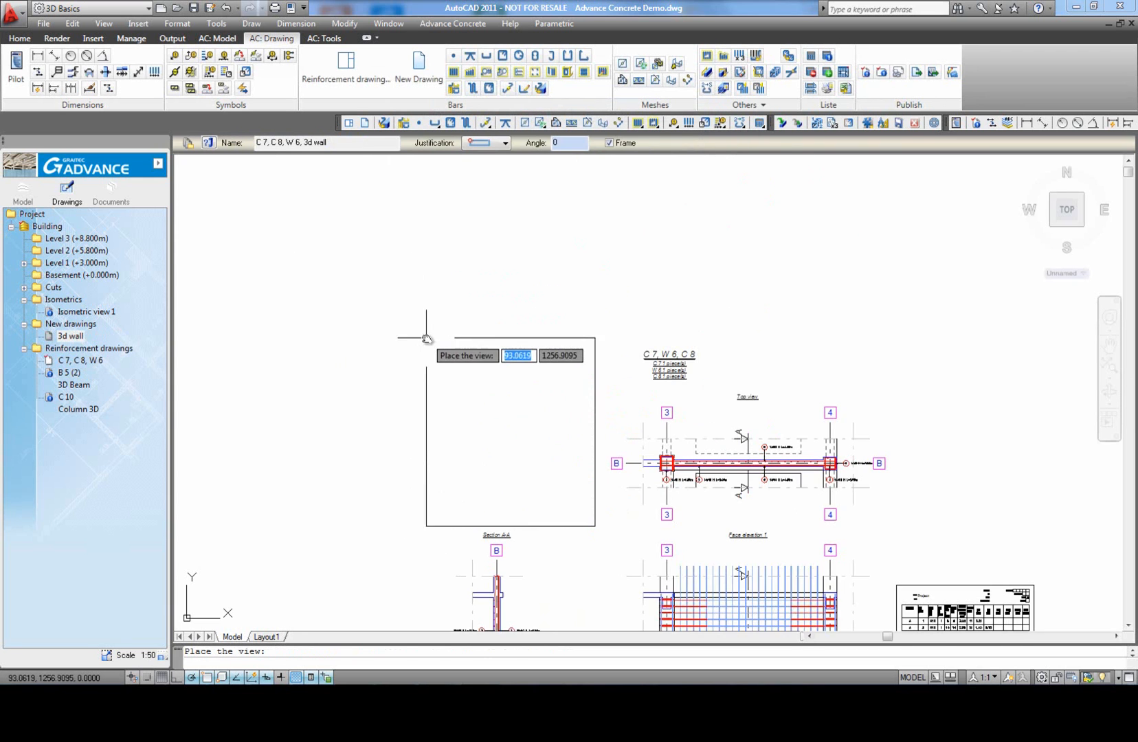
click(412, 333)
scroll(399, 325, down, 3)
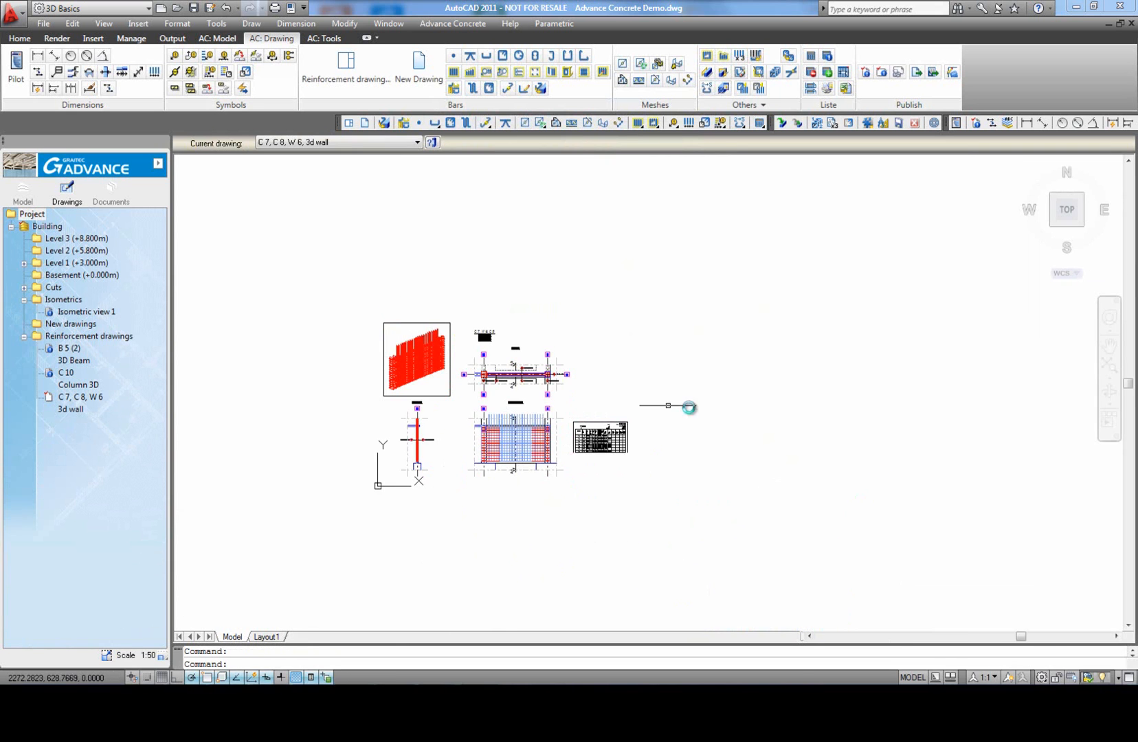
middle_click(711, 377)
Step: Save the file and export the grouped wall drawing to DWG with ISO 13567 layer names and all objects
text(s)
key(ctrl+s)
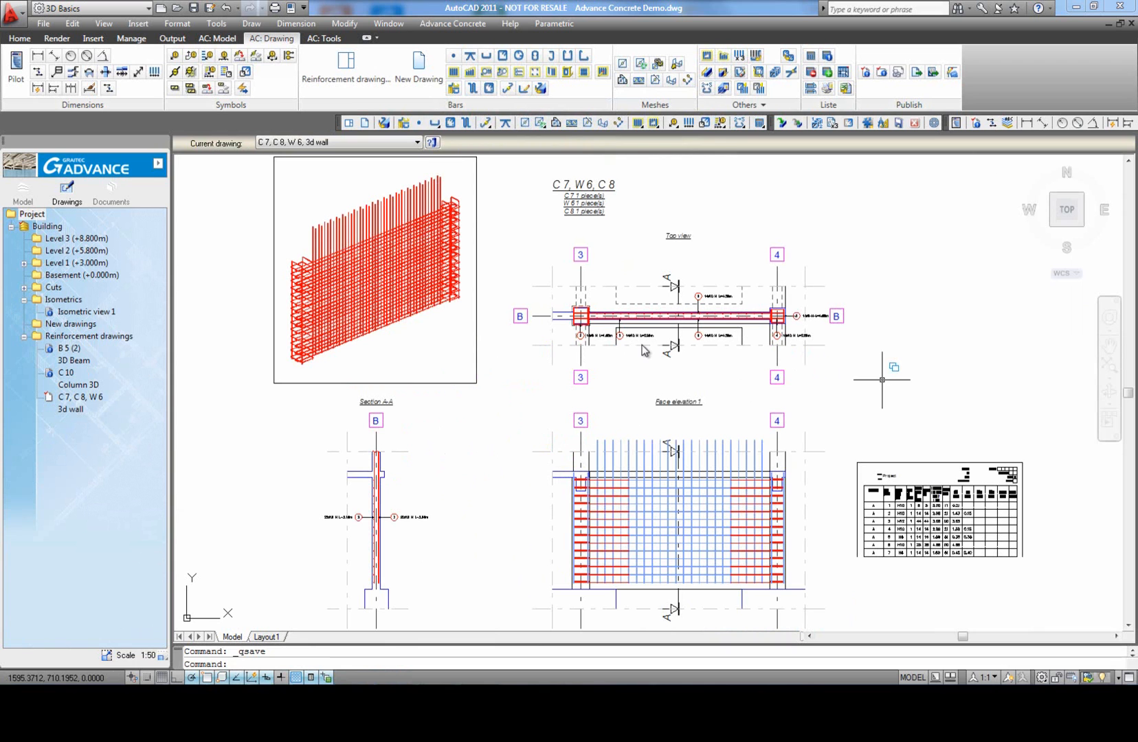
right_click(77, 406)
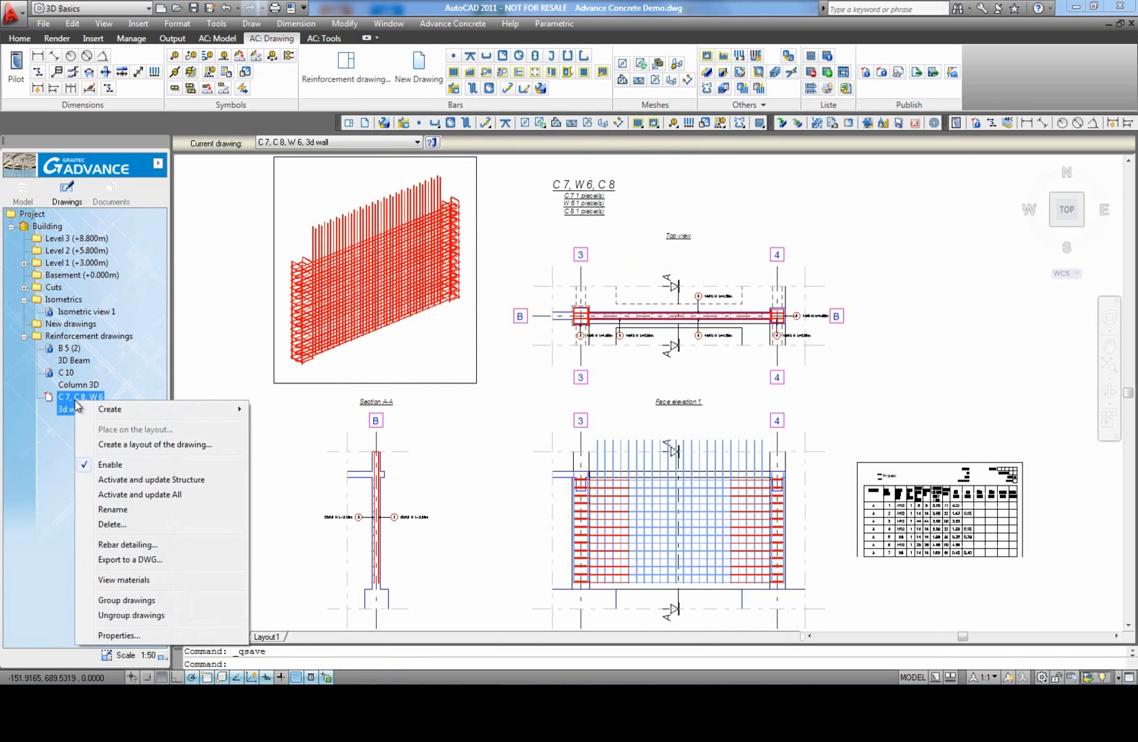
click(158, 558)
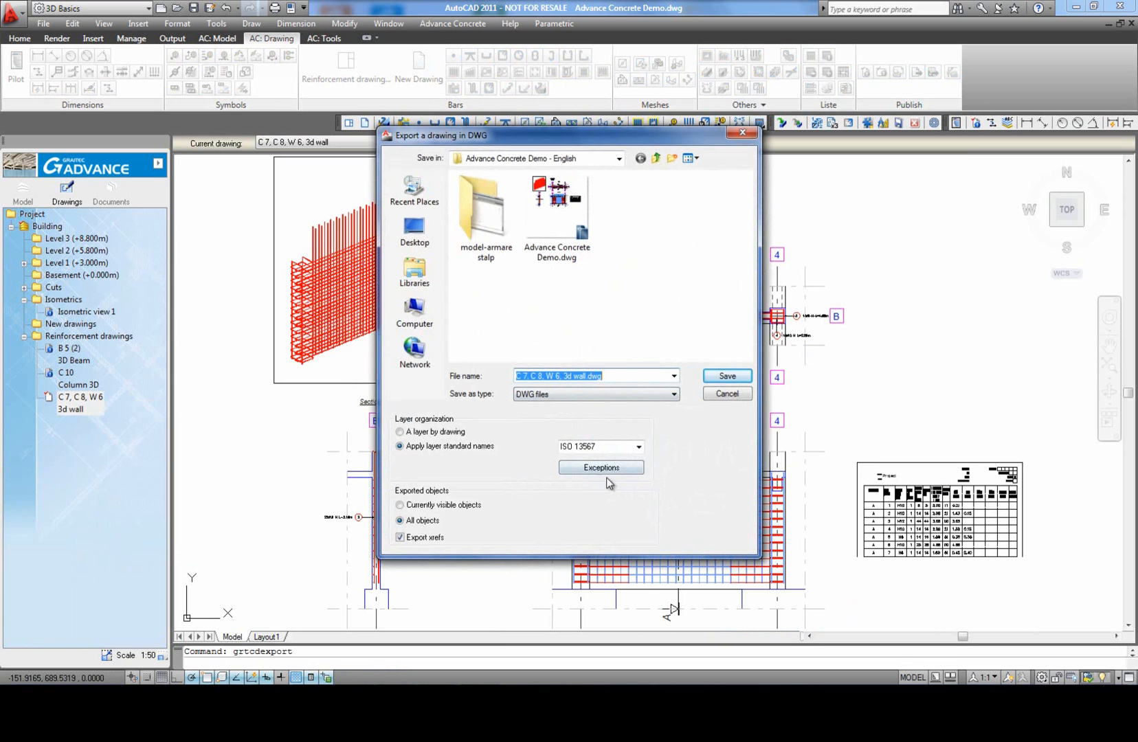
click(727, 378)
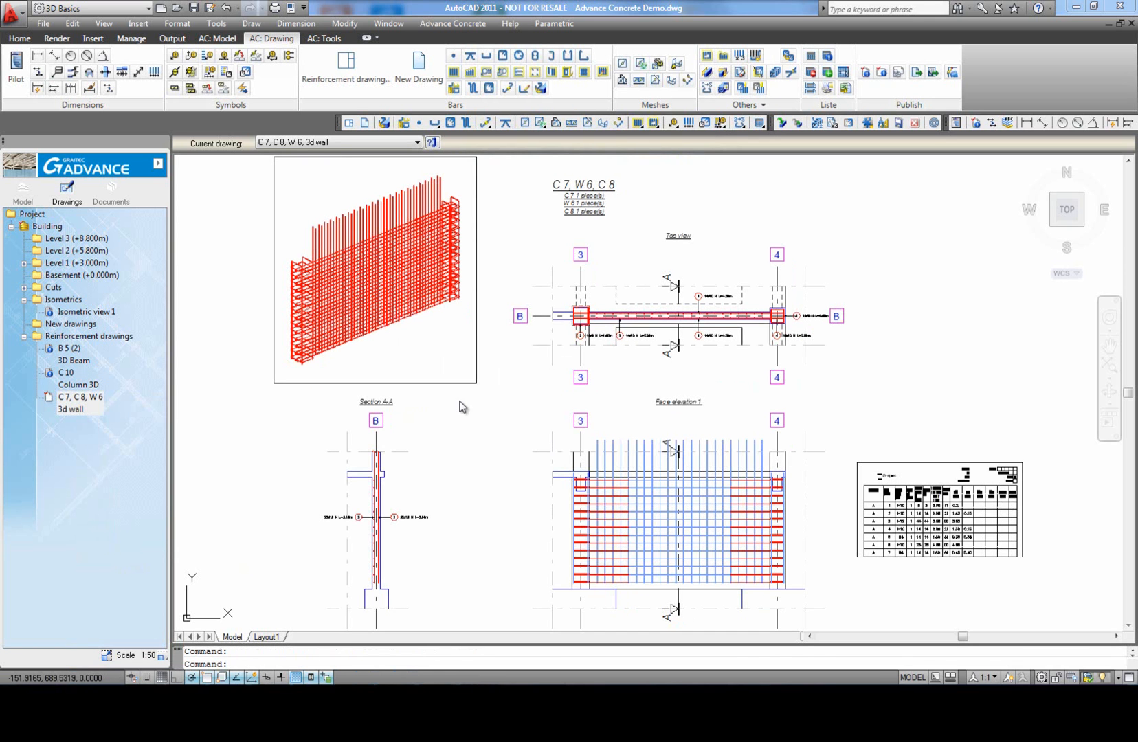
Step: Start a layout of the grouped wall drawing in the A0 style, using a DWG To PDF, ISO A0 landscape page setup
click(65, 402)
right_click(81, 404)
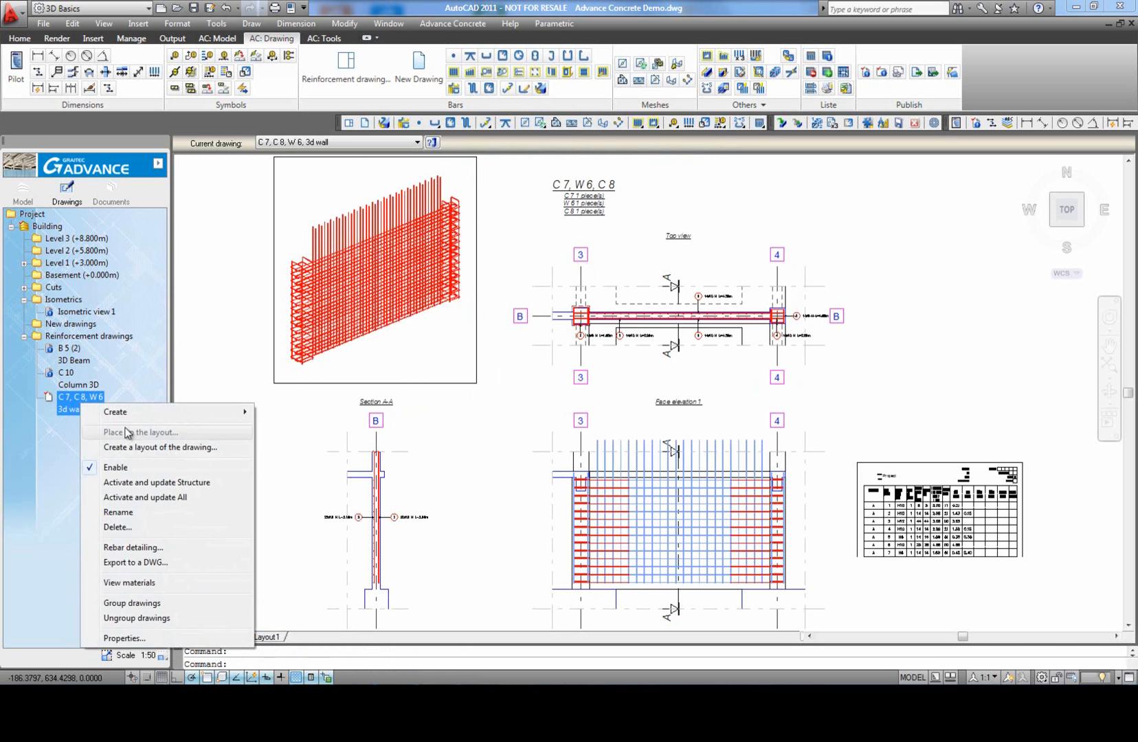
click(148, 448)
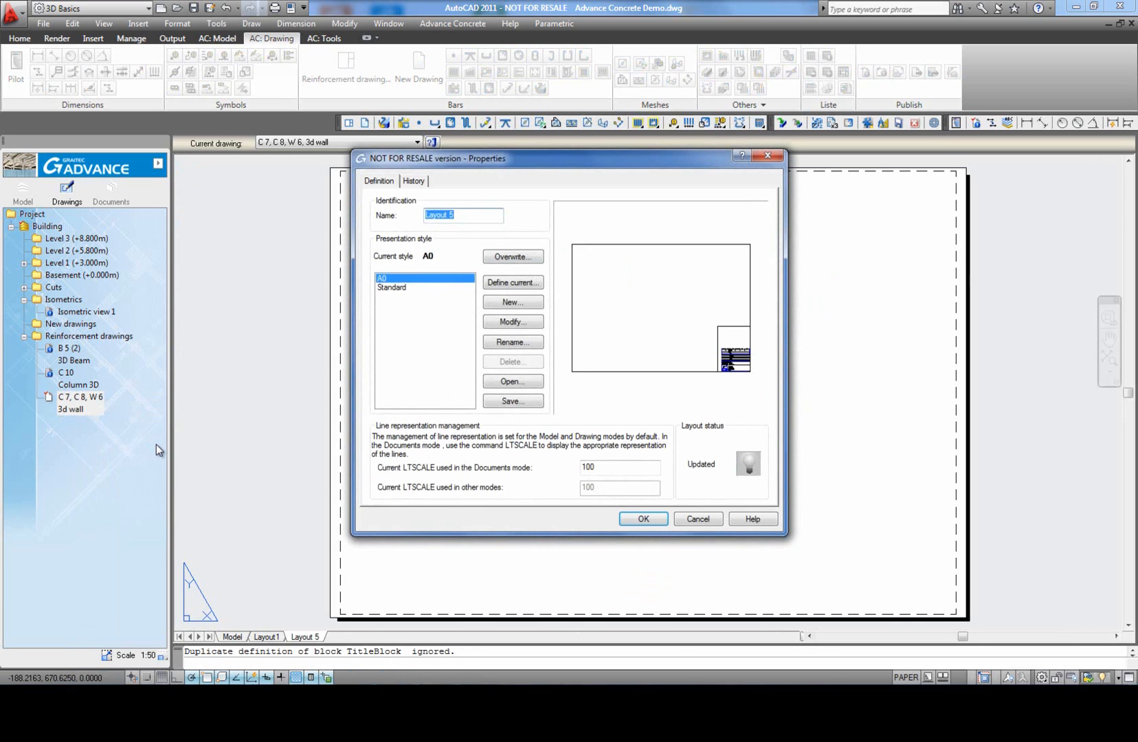
click(506, 321)
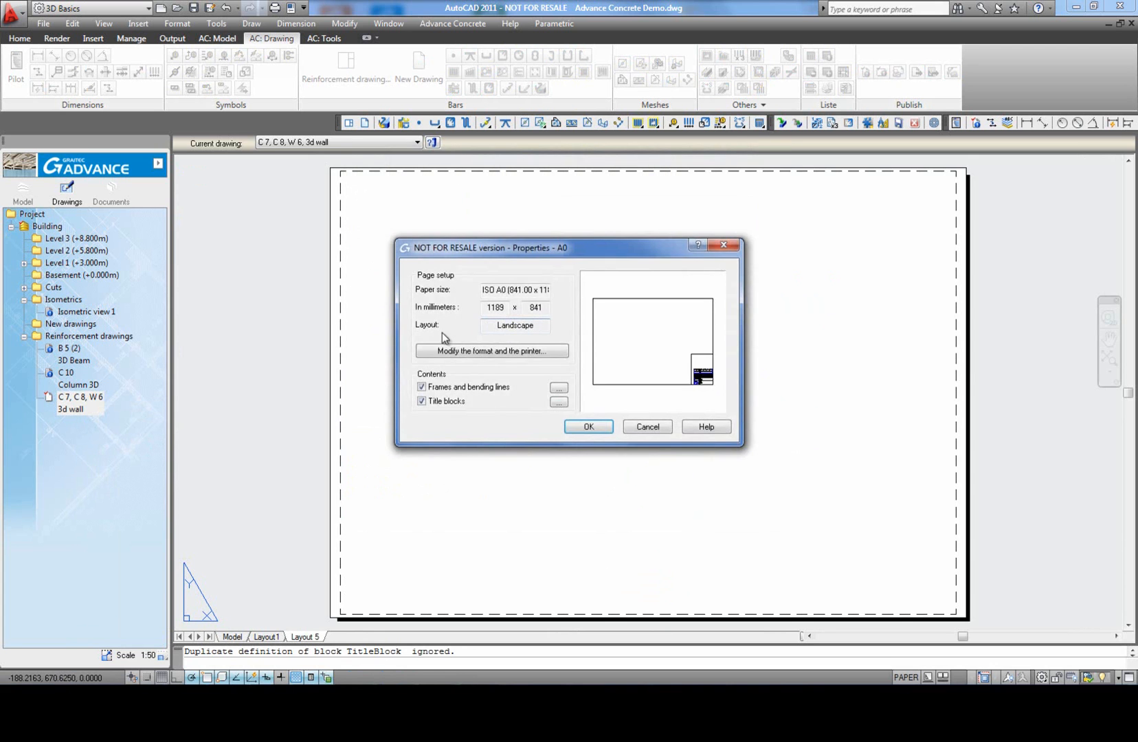
click(481, 349)
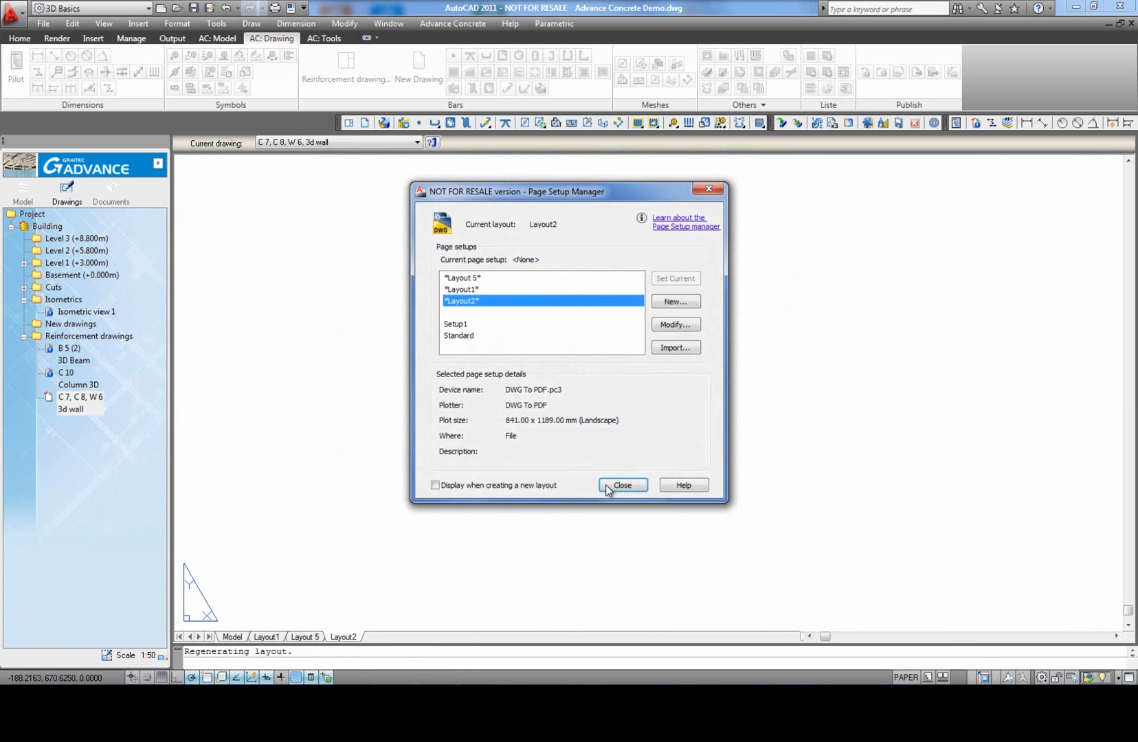
click(670, 325)
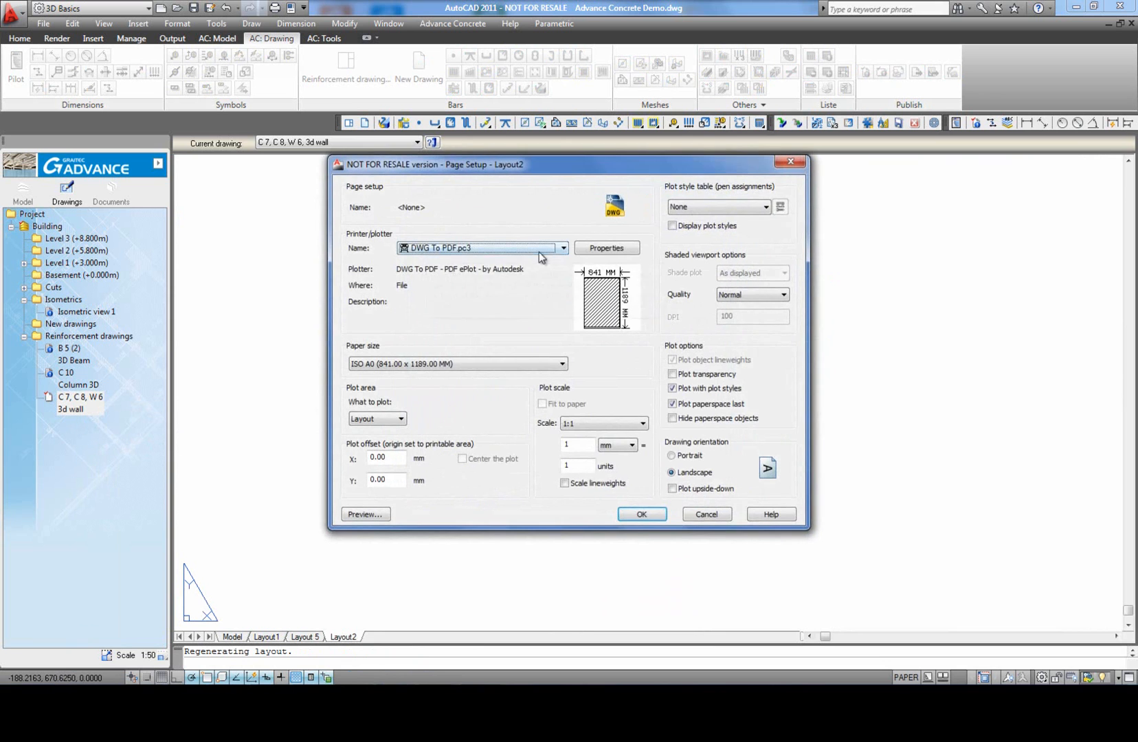
click(643, 513)
click(623, 485)
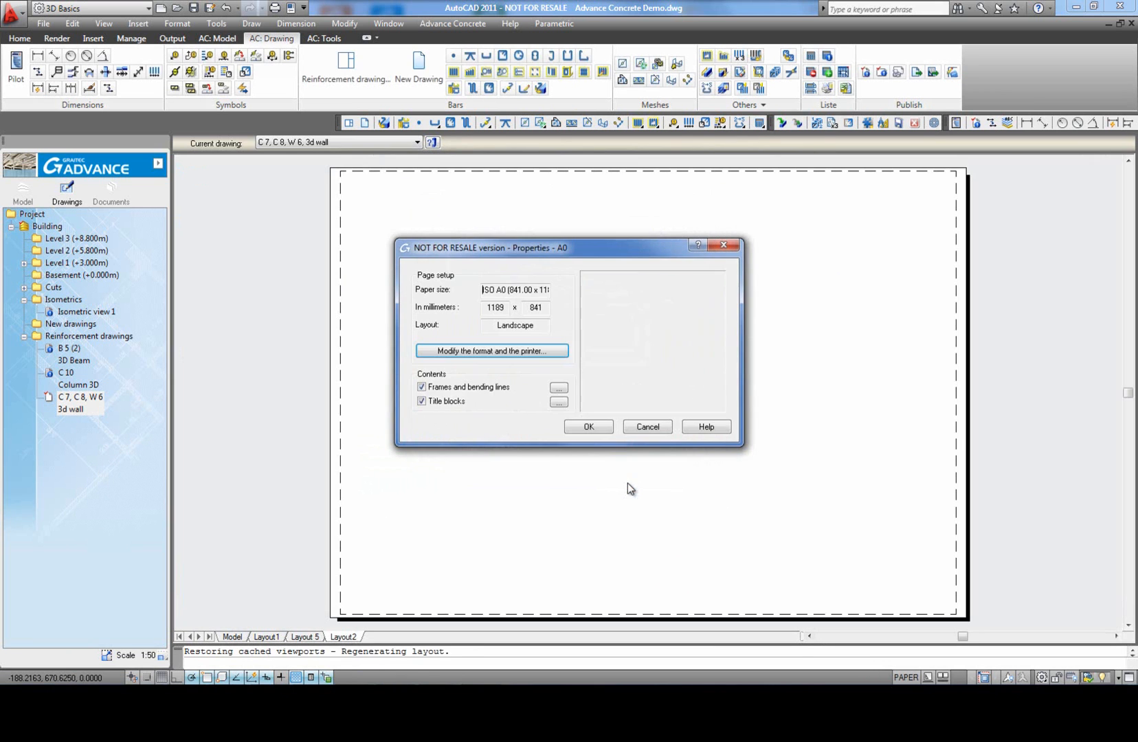
Step: Delete the A0 style's existing frame and add Frame advance A0.a.dwg in its place
click(559, 388)
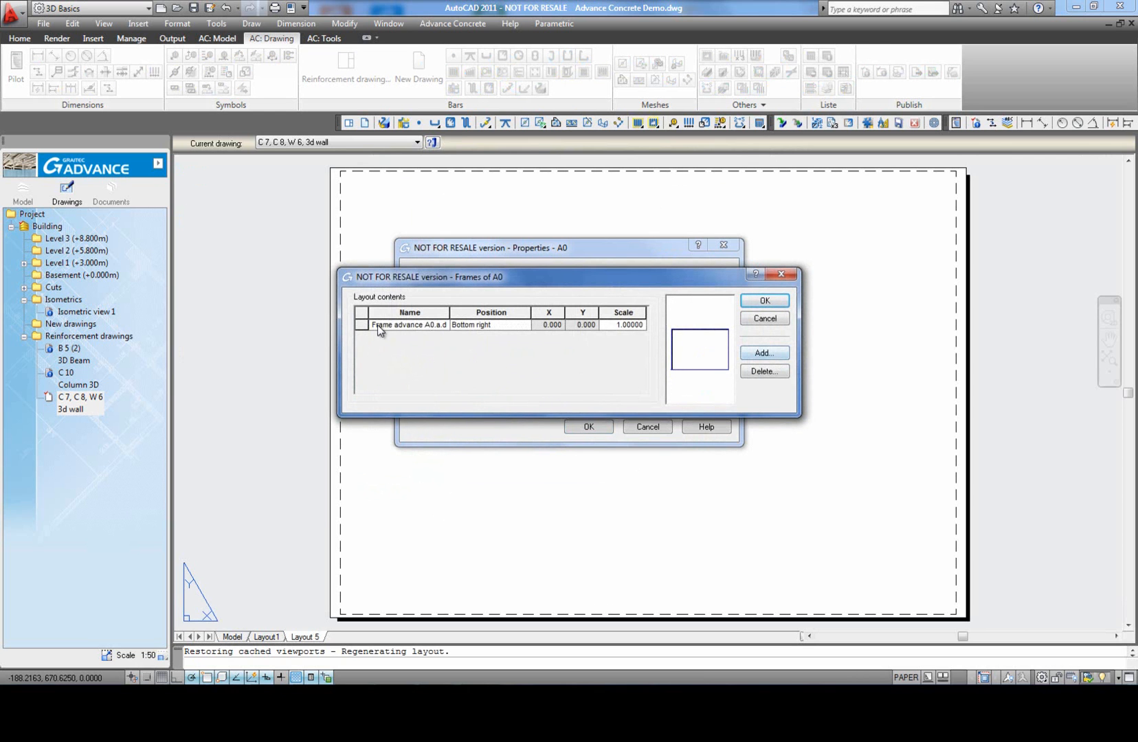
click(367, 327)
click(764, 371)
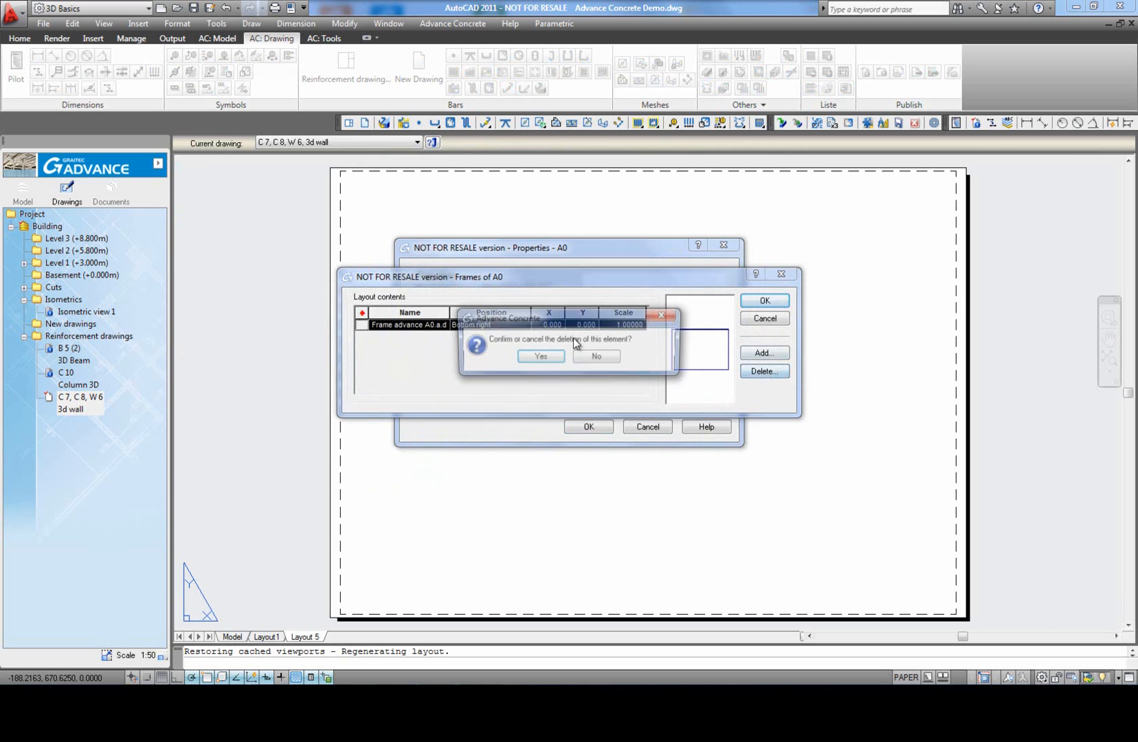
click(540, 357)
click(764, 353)
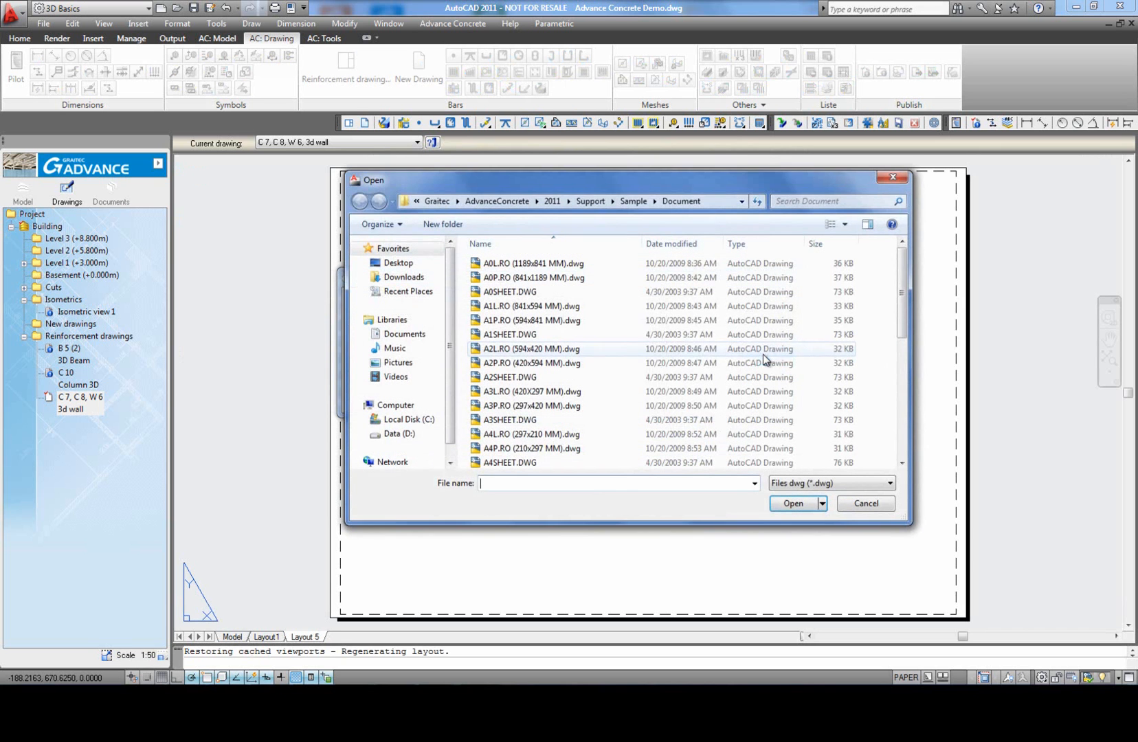
drag(901, 302, 894, 383)
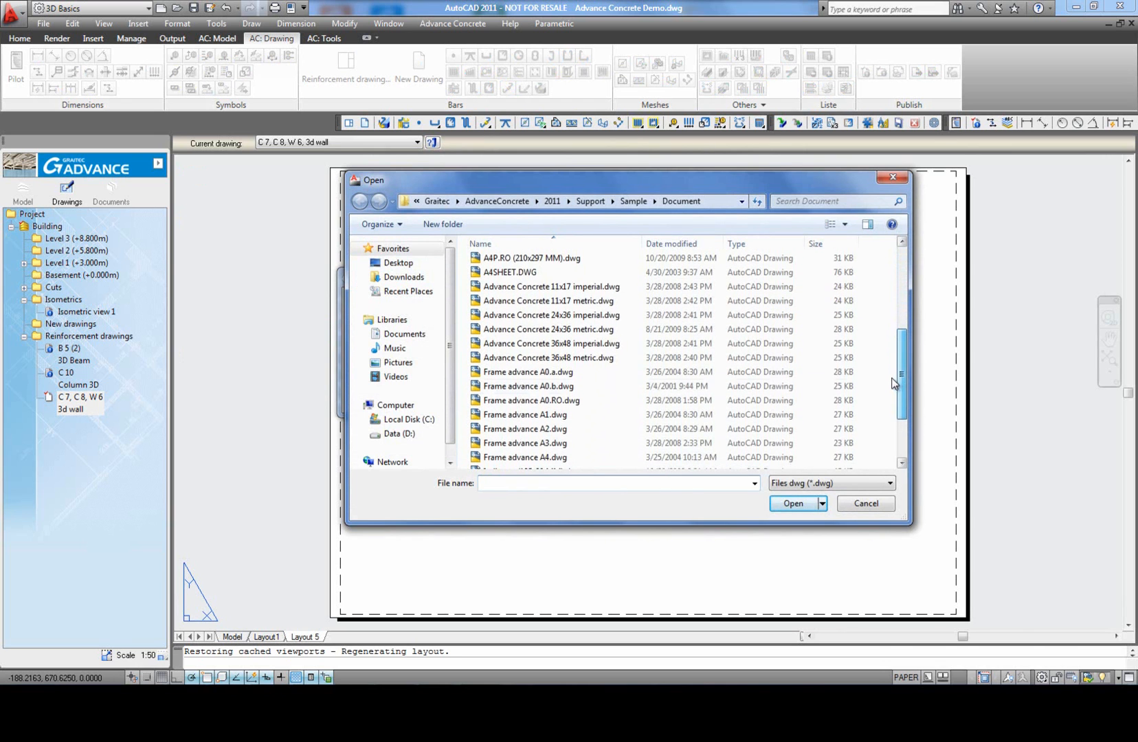
click(554, 373)
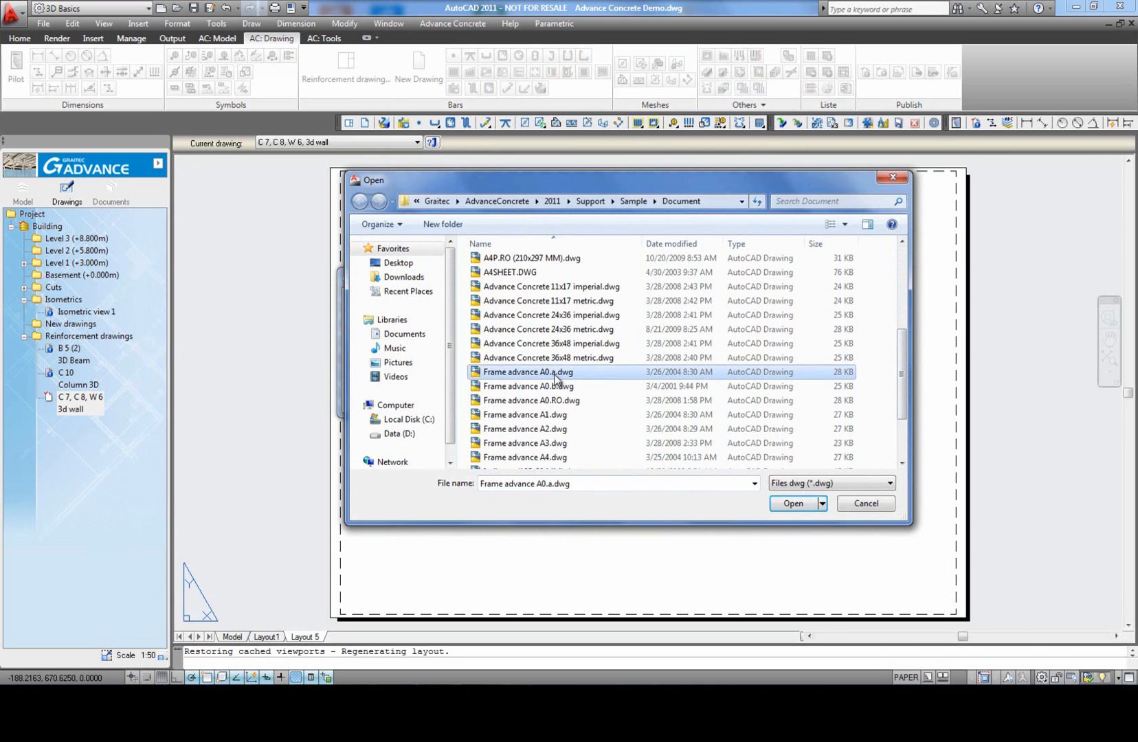
click(793, 504)
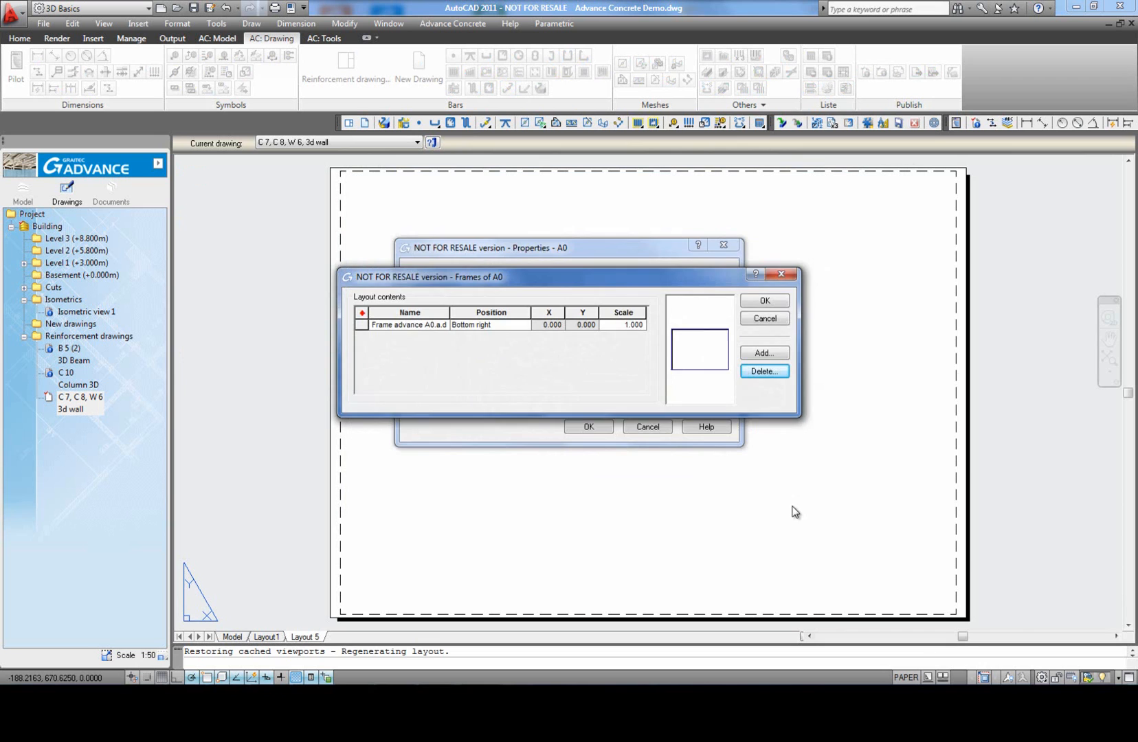
click(766, 301)
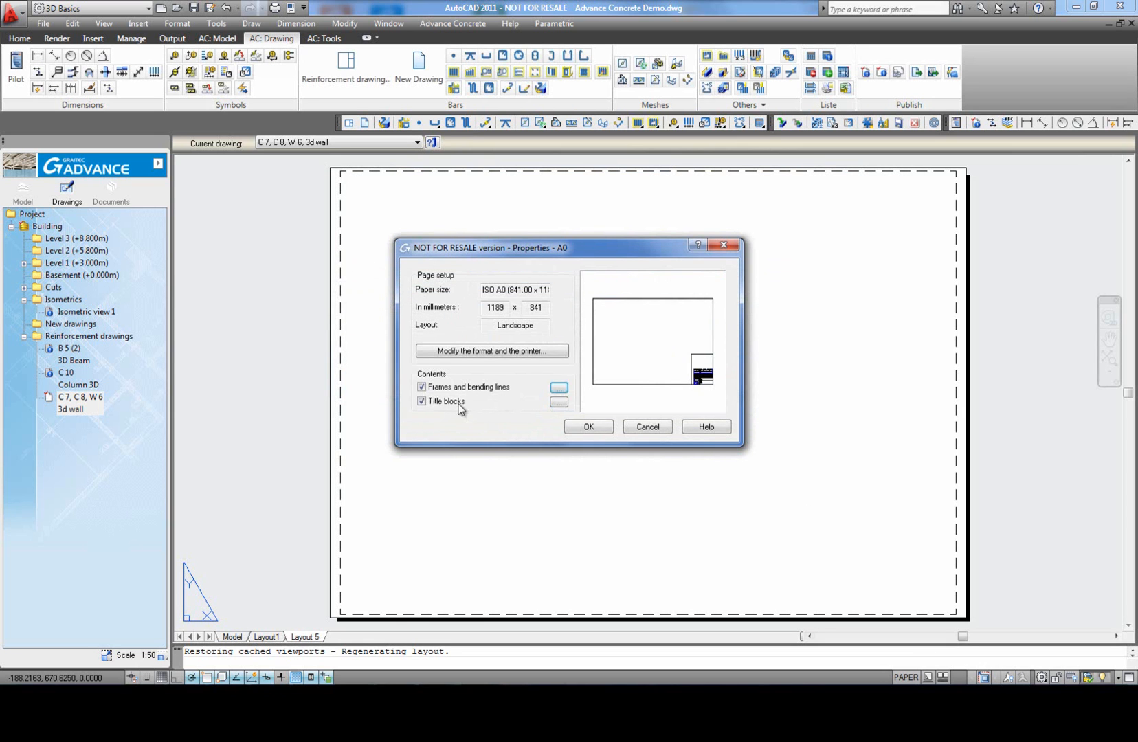
Step: Replace the A0 style's title block with the Indicator (185x90 MM) block and generate the layout with the modified style
click(422, 401)
click(430, 402)
click(558, 402)
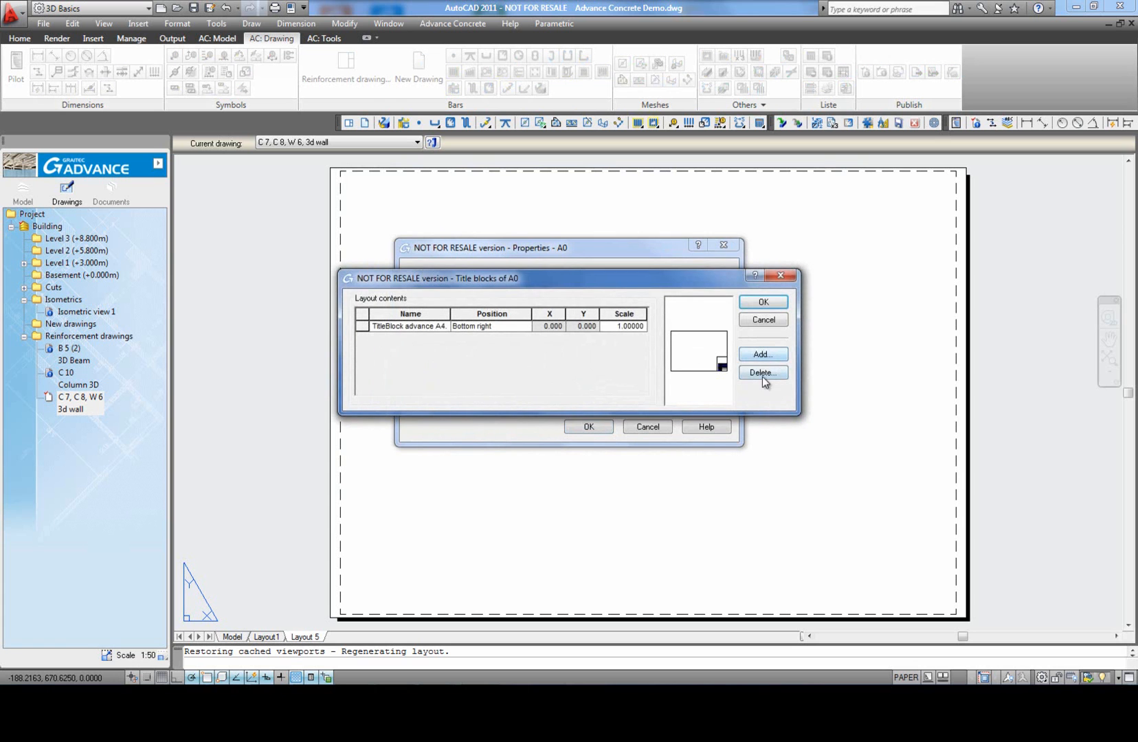
click(363, 325)
click(363, 326)
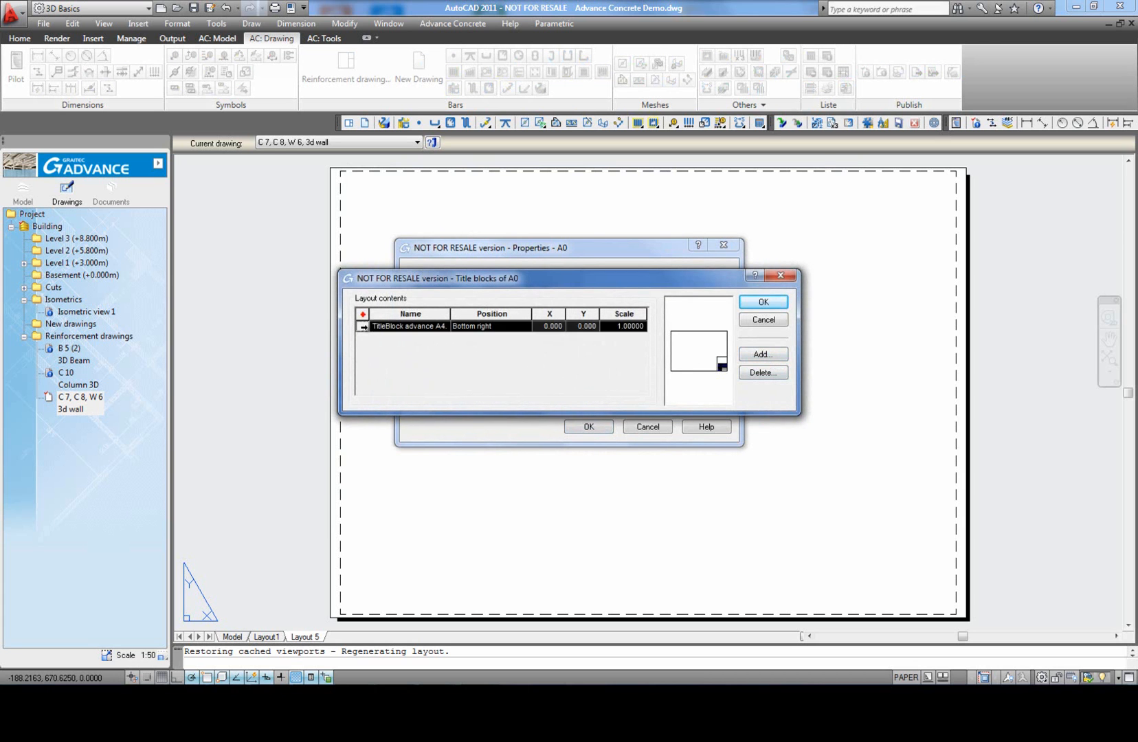
click(763, 372)
click(540, 356)
click(762, 354)
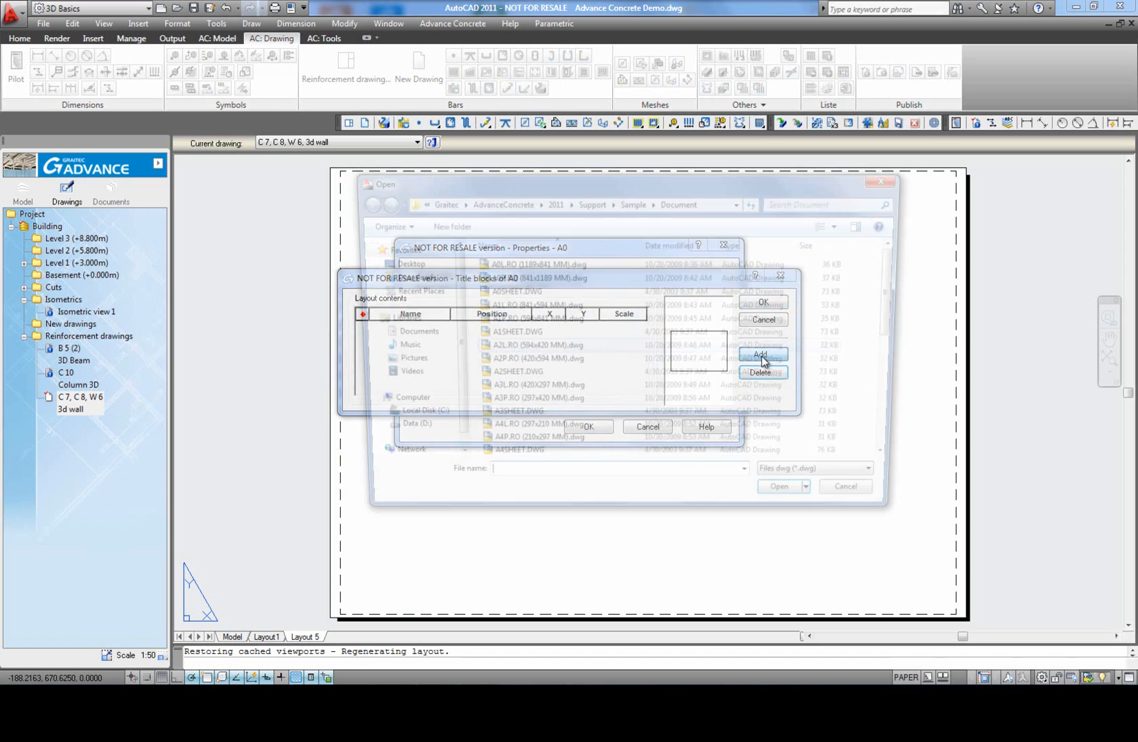
drag(901, 324, 893, 470)
click(522, 389)
click(784, 504)
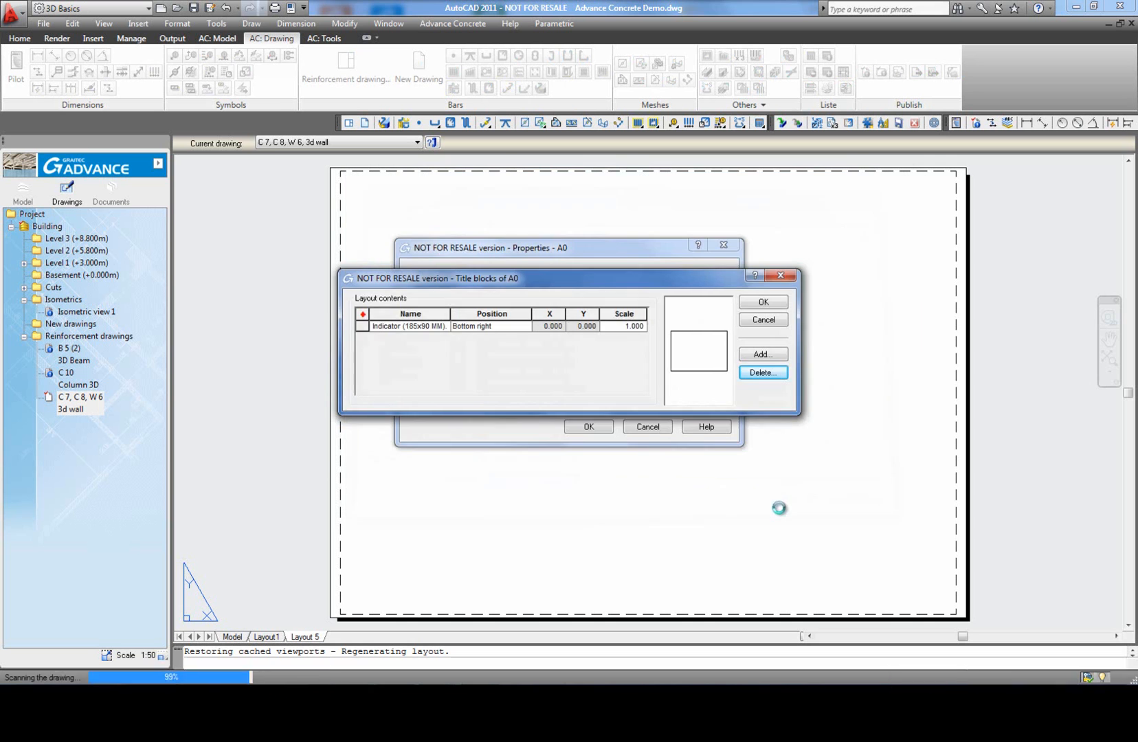
click(763, 302)
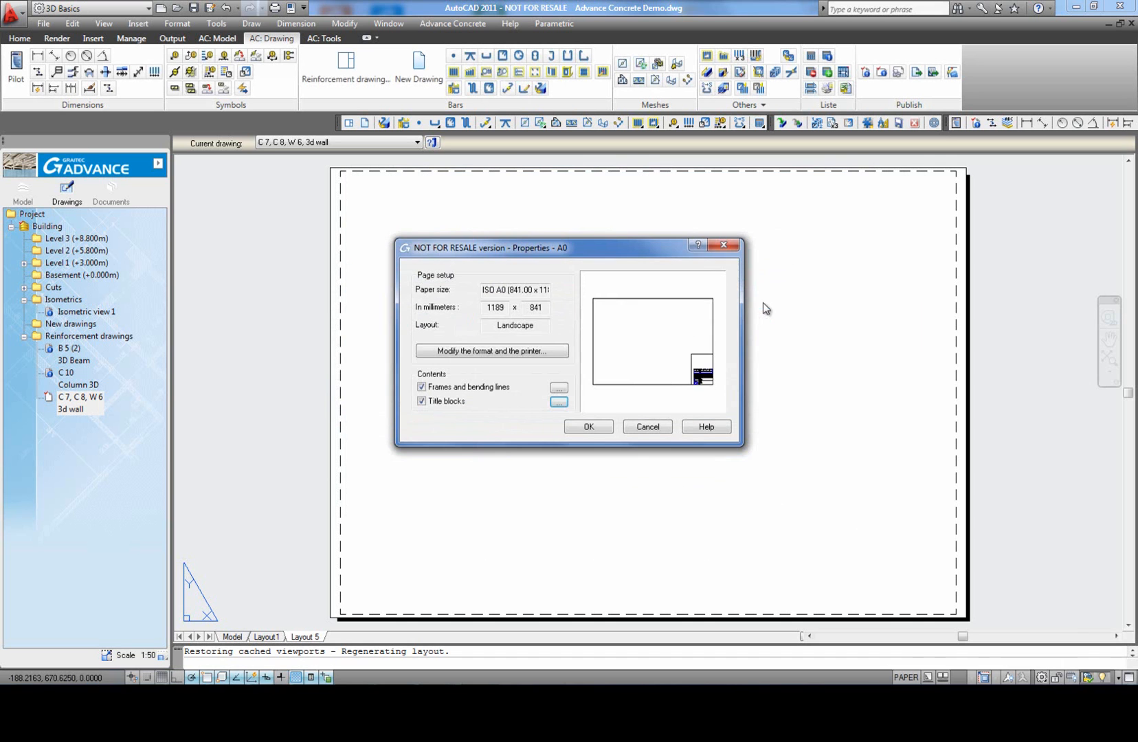
click(591, 427)
click(536, 360)
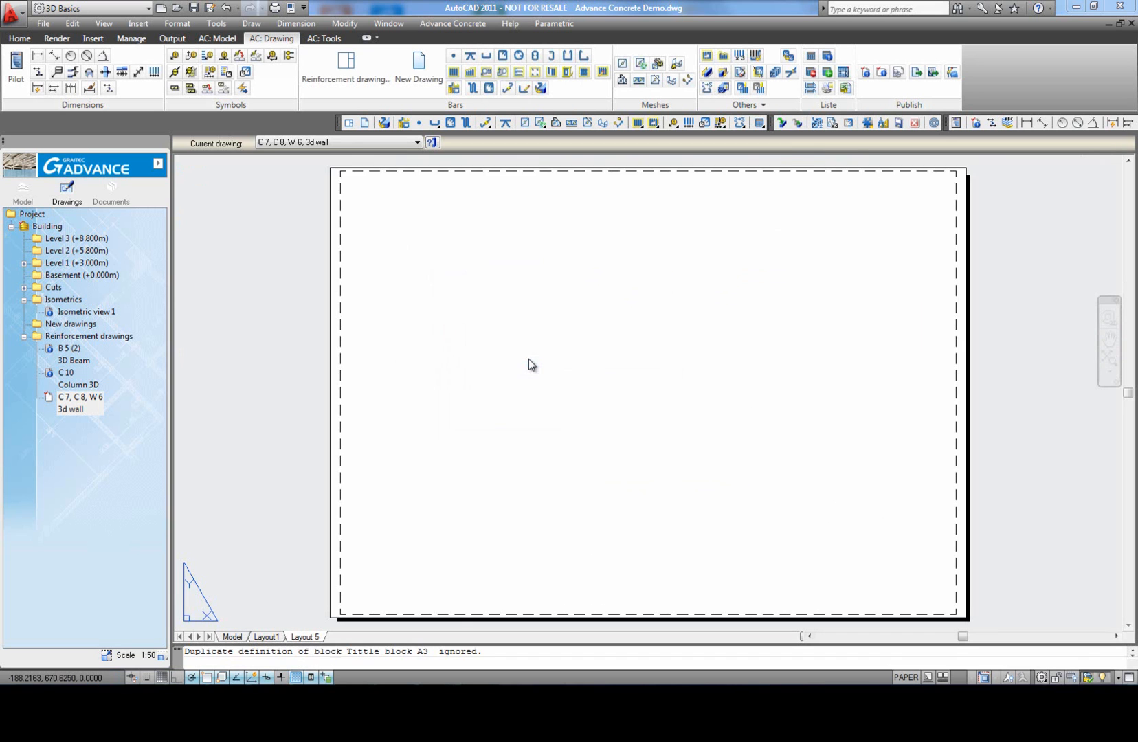
click(643, 519)
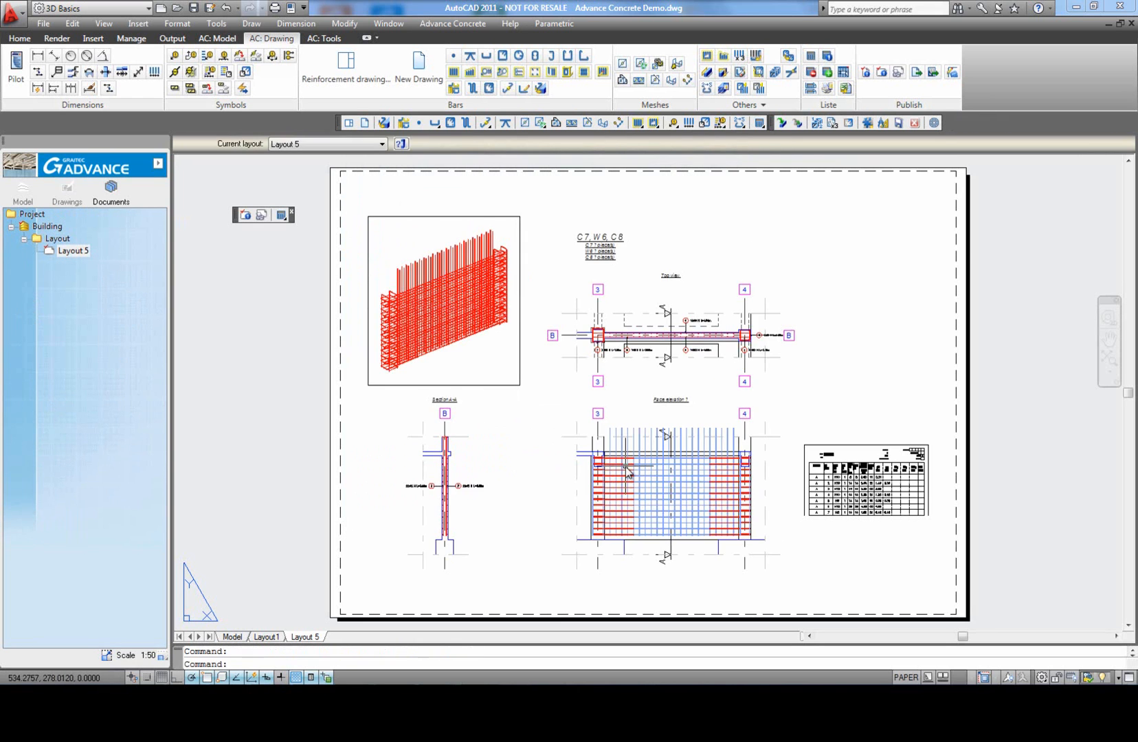
Step: Set the scale of the layout's viewport to 1/20 and view the whole sheet
scroll(626, 466, down, 2)
click(734, 331)
click(681, 145)
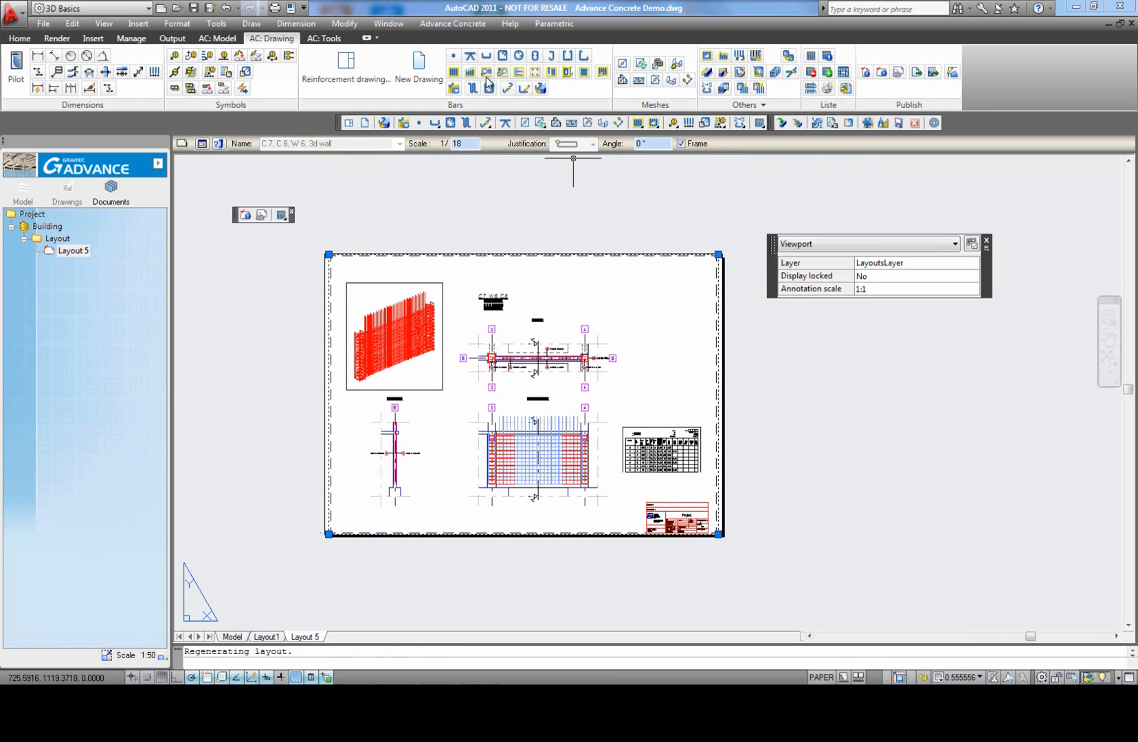
double_click(470, 143)
text(20)
key(Return)
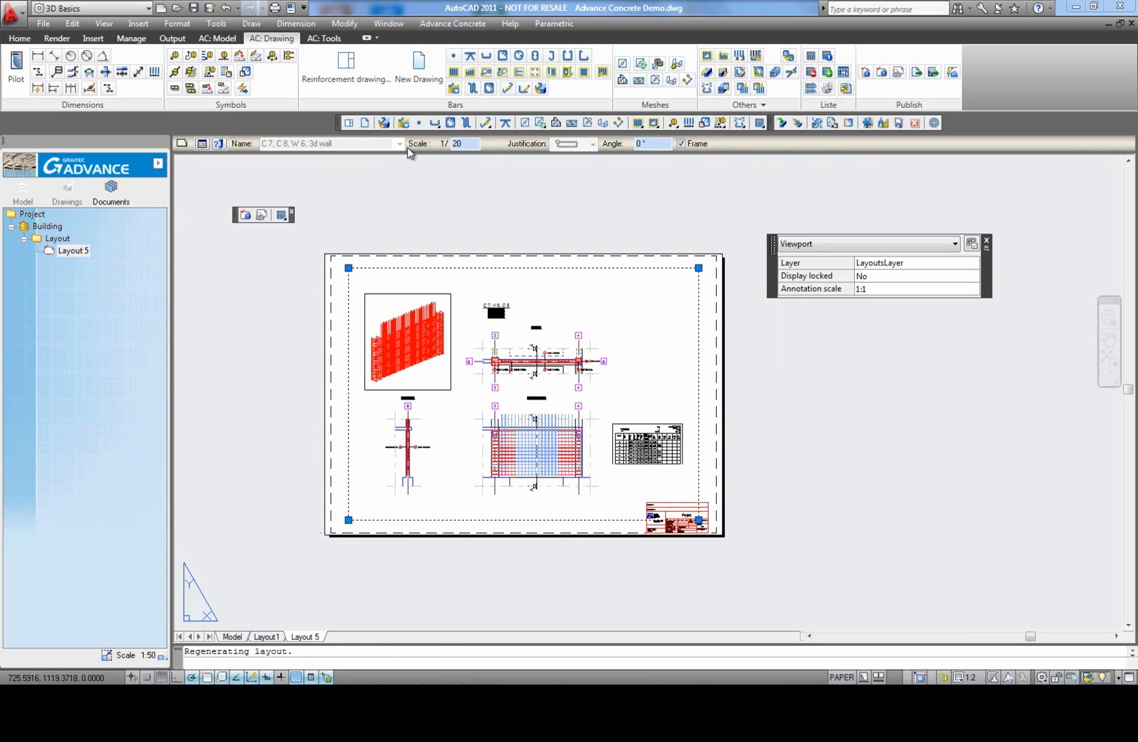
middle_click(839, 390)
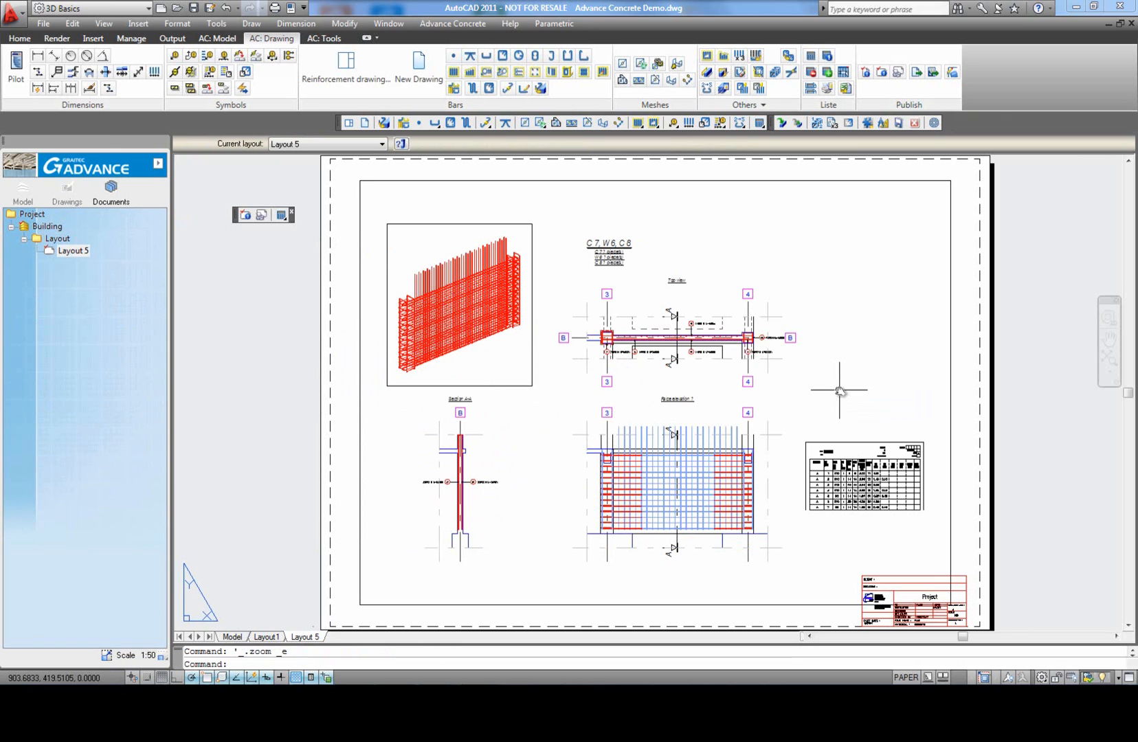